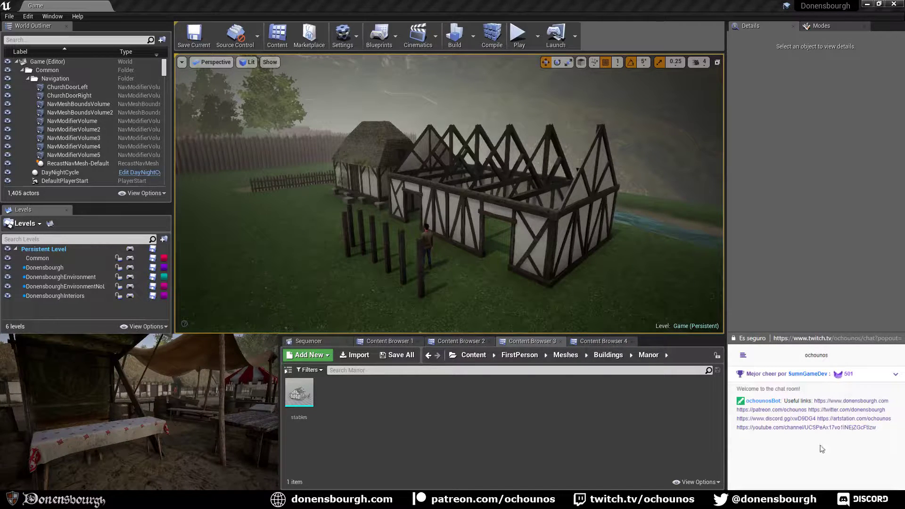
# - Examine the unfinished half-timbered stables and its surroundings in the level from several distances and angles
pyautogui.moveTo(319, 271); pyautogui.dragTo(408, 191, button='right')
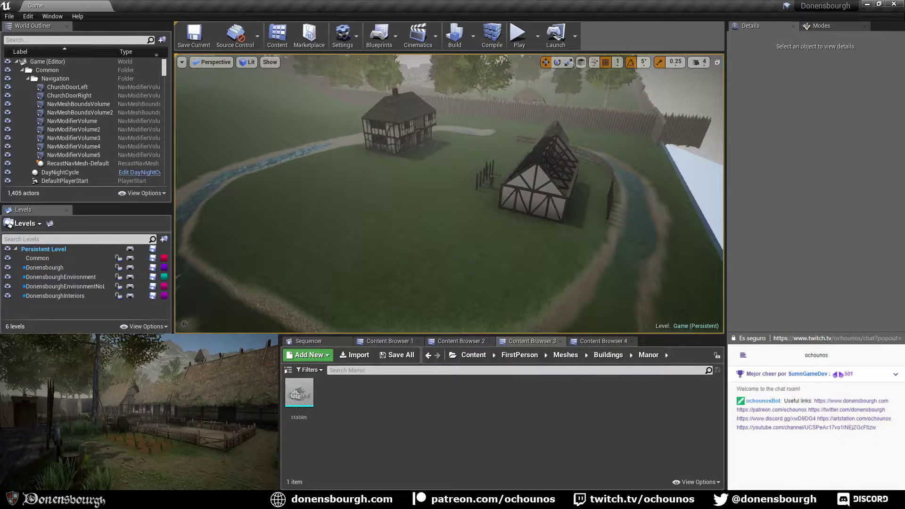
pyautogui.moveTo(517, 207); pyautogui.dragTo(475, 247, button='right')
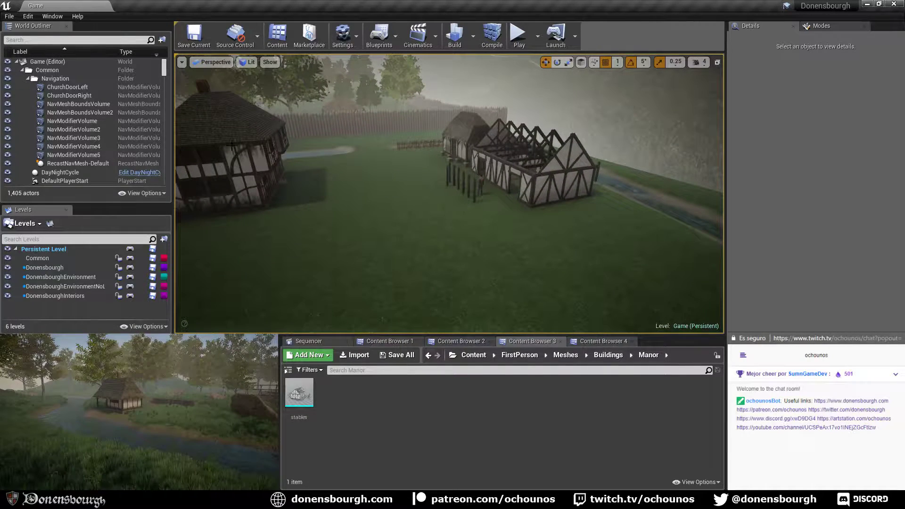
pyautogui.moveTo(387, 213); pyautogui.dragTo(386, 213, button='right')
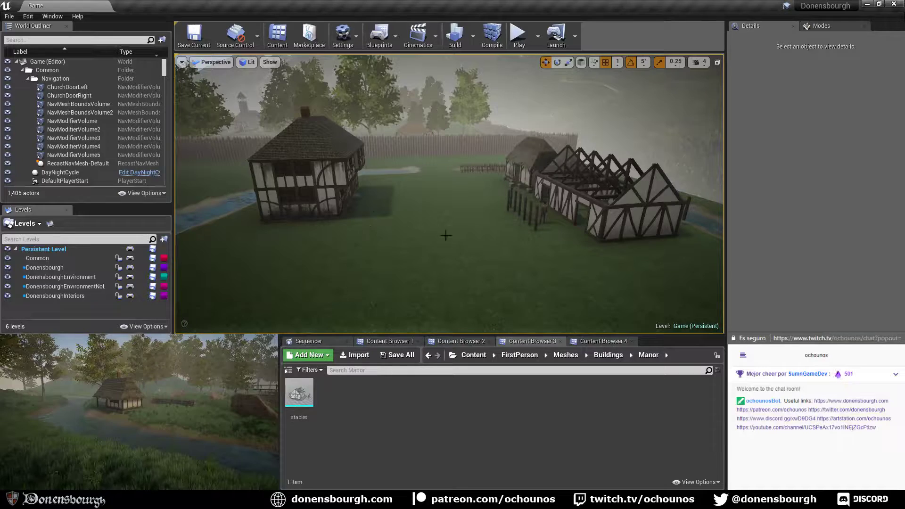
pyautogui.moveTo(442, 160); pyautogui.dragTo(441, 160, button='right')
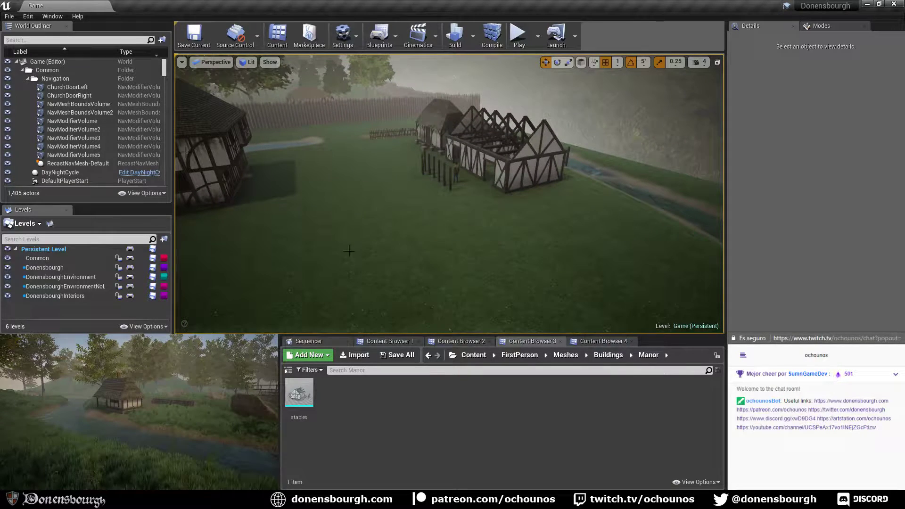
pyautogui.moveTo(368, 263); pyautogui.dragTo(406, 268, button='right')
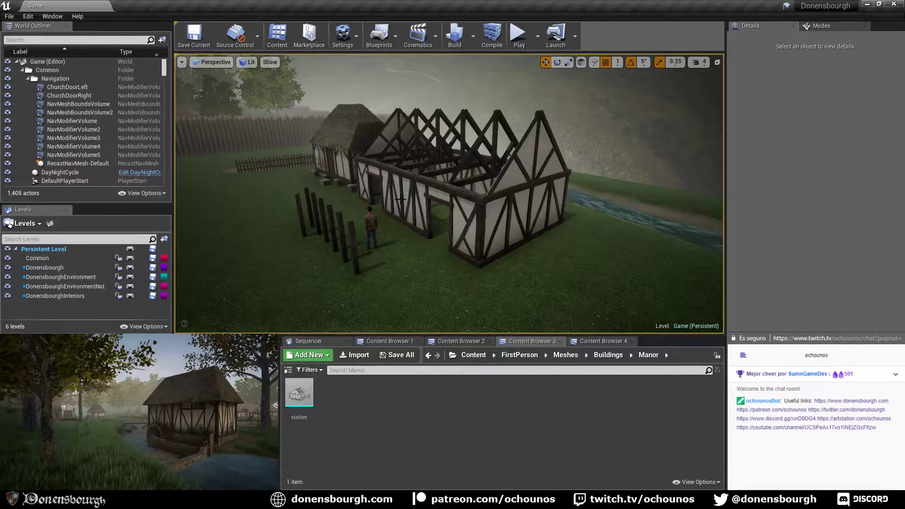
pyautogui.moveTo(473, 259); pyautogui.dragTo(457, 265, button='right')
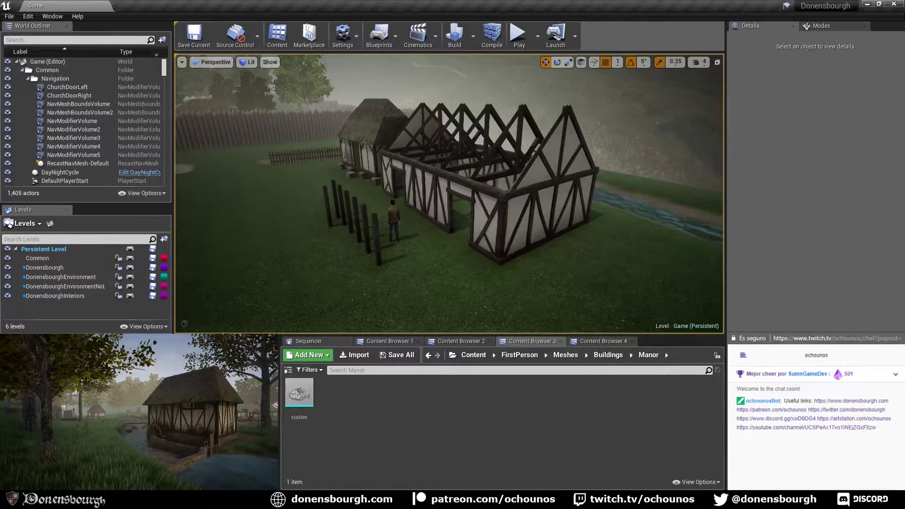
pyautogui.click(321, 255)
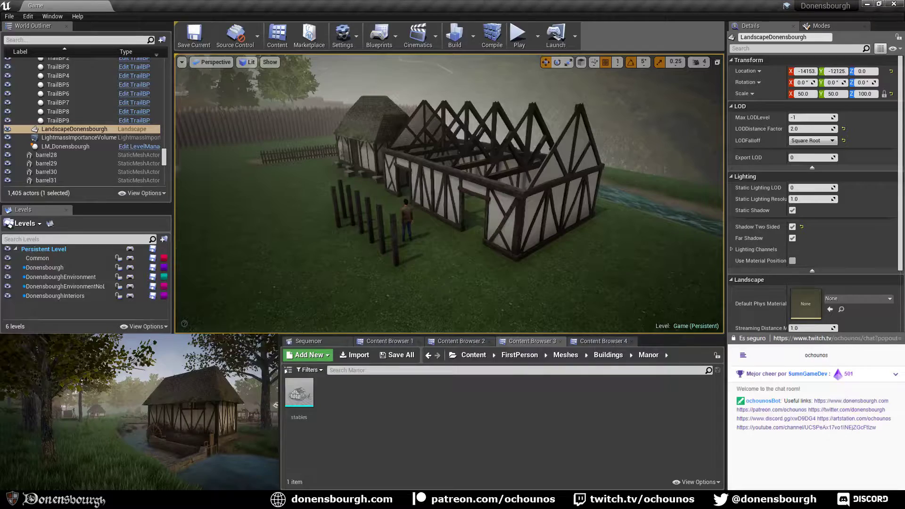
# - Switch to the stables model in Blender and expand the 3D viewport over the image editor
pyautogui.hotkey('alt', 'Tab')
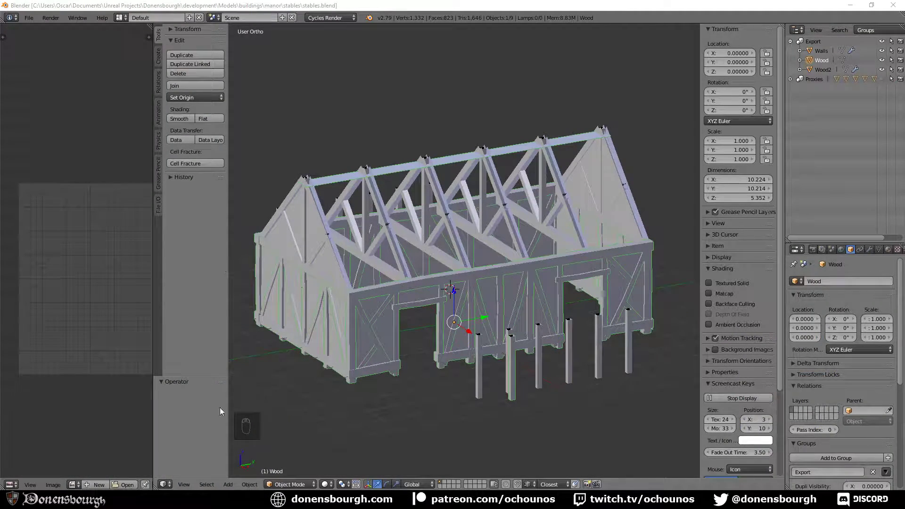
pyautogui.moveTo(156, 488); pyautogui.dragTo(101, 357)
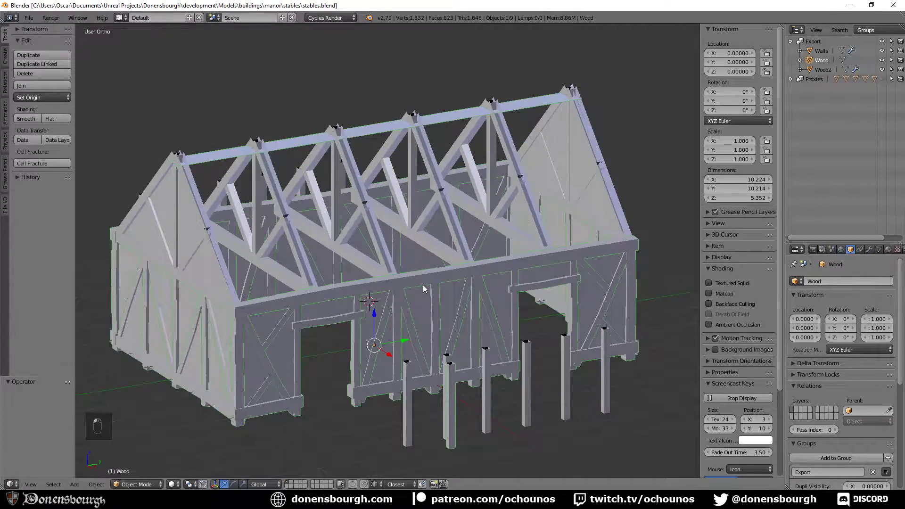
pyautogui.moveTo(423, 285); pyautogui.dragTo(374, 296, button='middle')
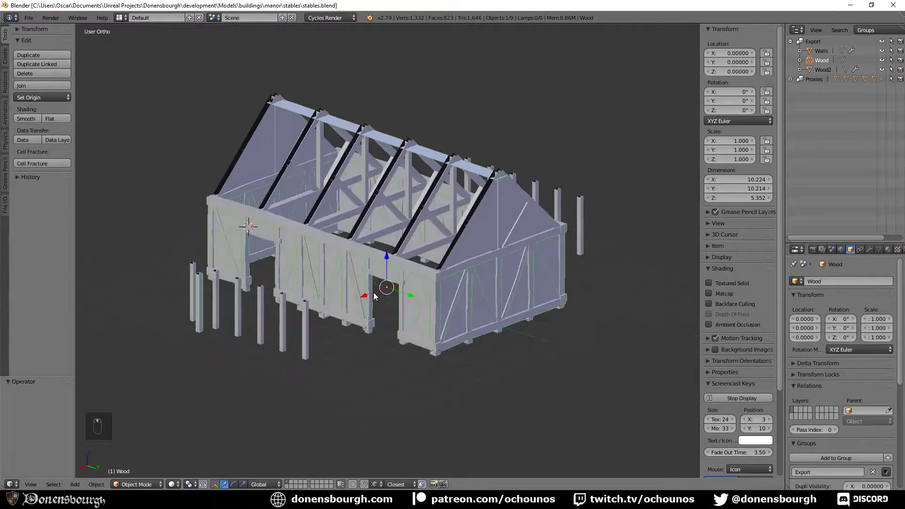
# - In the Wood object's mesh, rotate the gable wall's two +X-side diagonal braces 180° about Y and shift them -0.08 along X
pyautogui.press('Tab')
pyautogui.scroll(5, 375, 296)
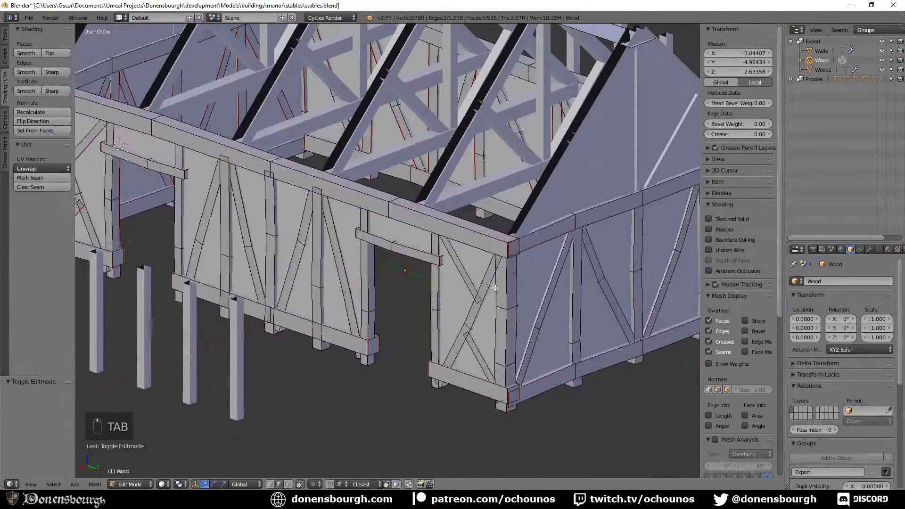
pyautogui.keyDown('shift'); pyautogui.moveTo(495, 287); pyautogui.dragTo(487, 289, button='middle'); pyautogui.keyUp('shift')
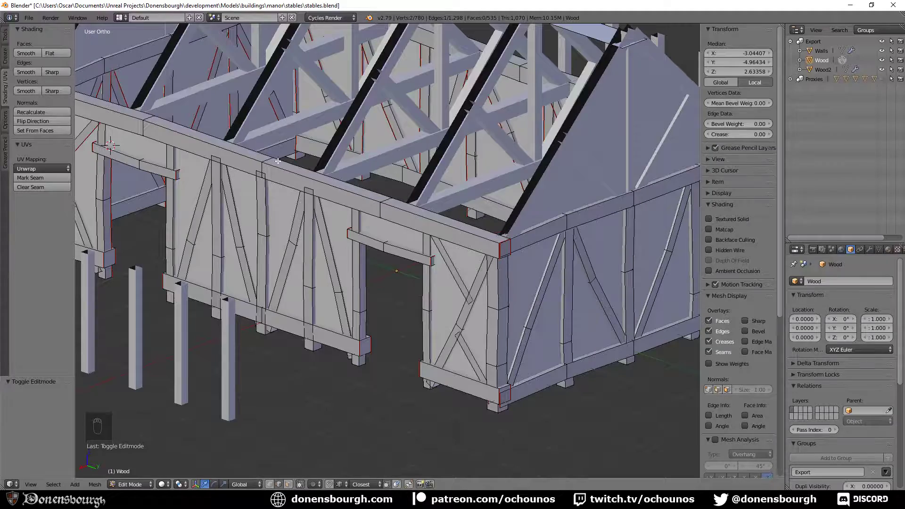
pyautogui.scroll(-3, 549, 327)
pyautogui.moveTo(614, 337); pyautogui.dragTo(516, 344, button='middle')
pyautogui.scroll(2, 514, 344)
pyautogui.moveTo(451, 337); pyautogui.dragTo(256, 333, button='middle')
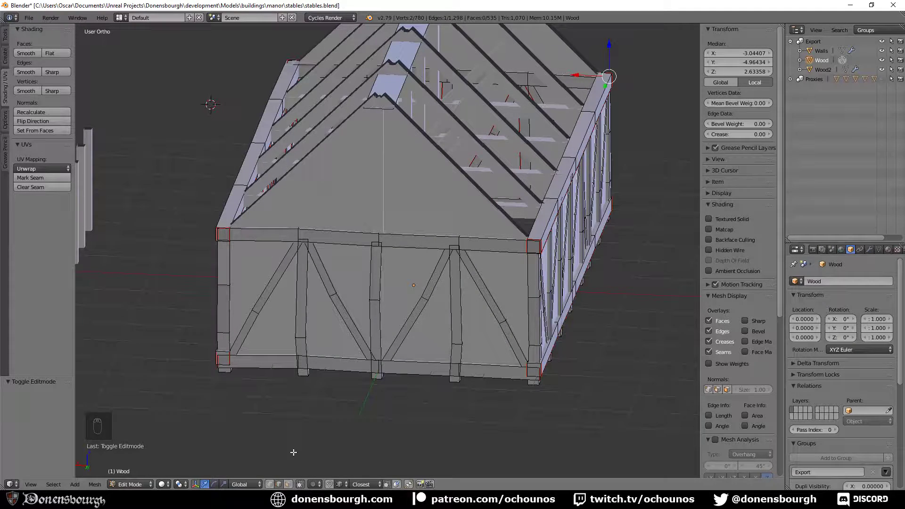
pyautogui.press('a')
pyautogui.keyDown('alt'); pyautogui.click(261, 292); pyautogui.keyUp('alt')
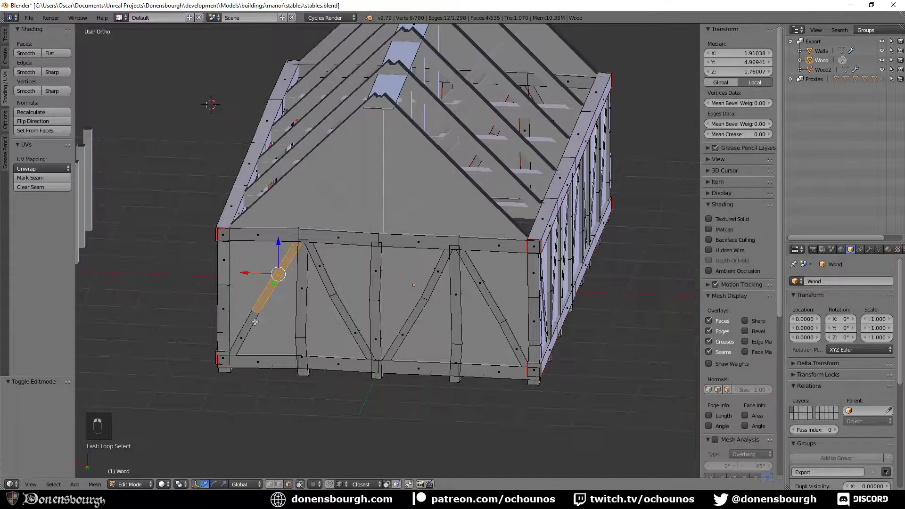
pyautogui.keyDown('alt'); pyautogui.keyDown('shift'); pyautogui.click(326, 283); pyautogui.keyUp('shift'); pyautogui.keyUp('alt')
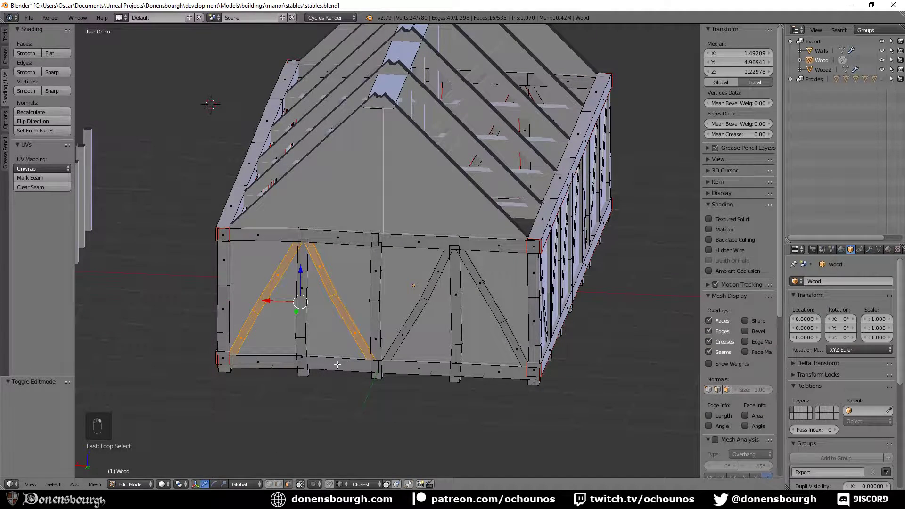
pyautogui.write('r')
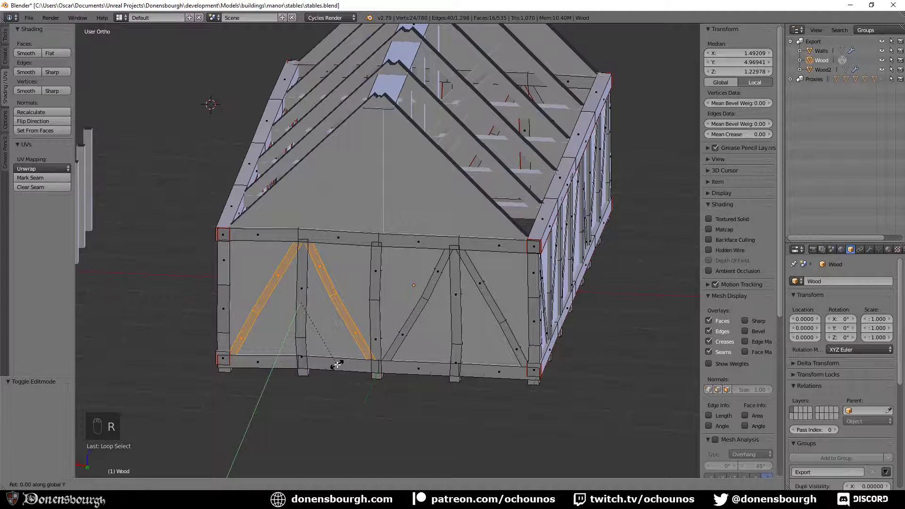
pyautogui.write('y180')
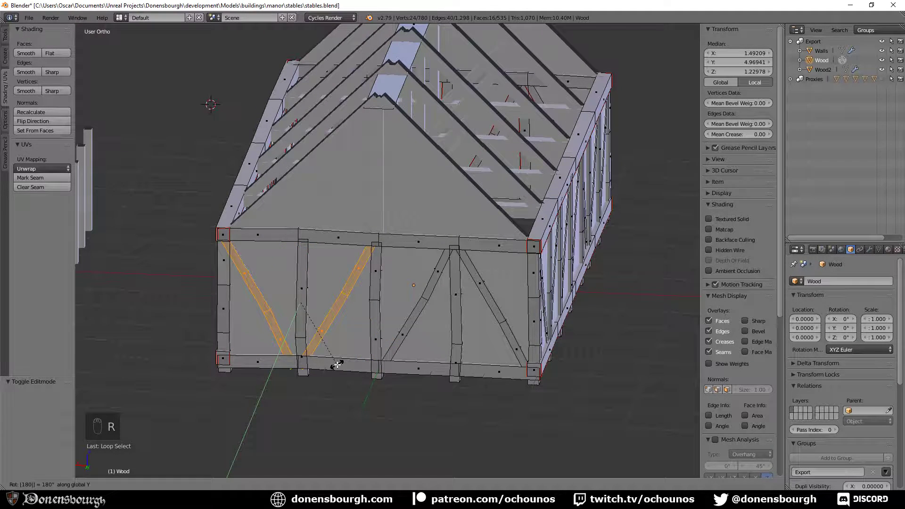
pyautogui.click(338, 364)
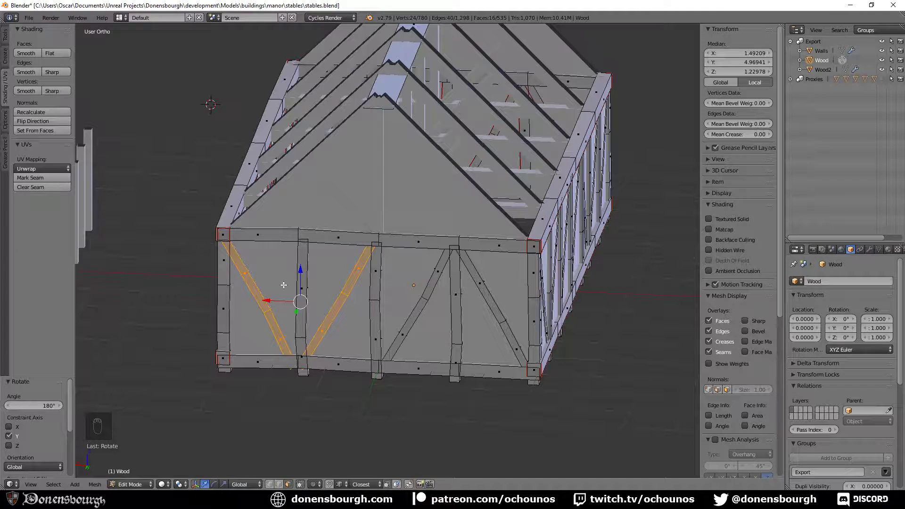
pyautogui.press('g')
pyautogui.press('x')
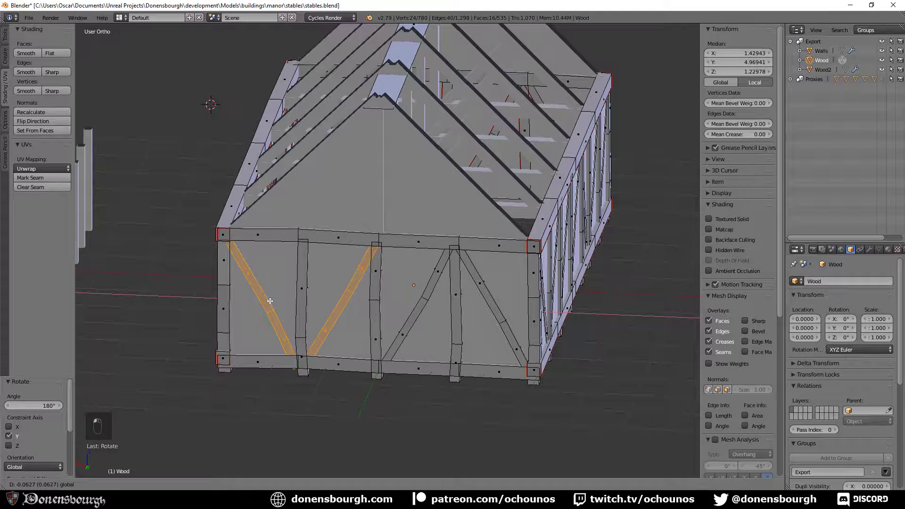
pyautogui.click(271, 301)
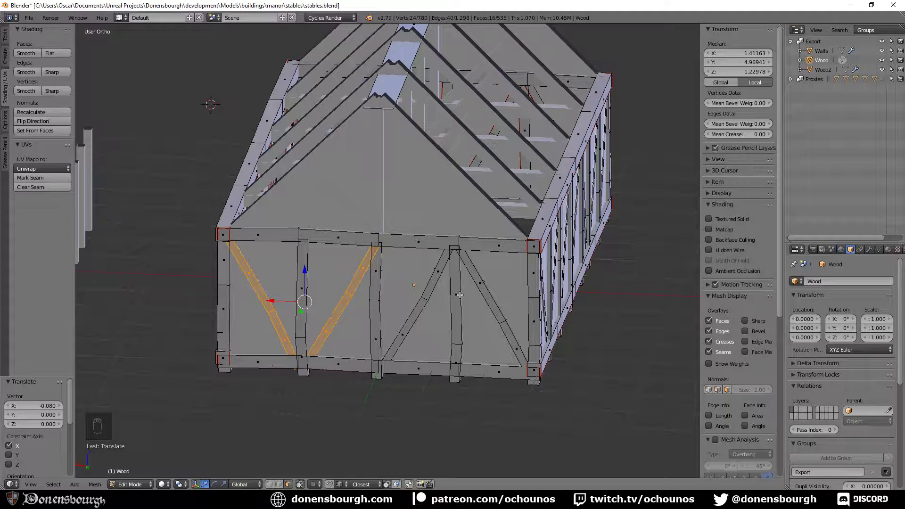
# - Rotate the same gable wall's two -X-side diagonal braces 180° about Y and shift them 0.08 along X
pyautogui.keyDown('alt'); pyautogui.rightClick(435, 282); pyautogui.keyUp('alt')
pyautogui.keyDown('alt'); pyautogui.keyDown('shift'); pyautogui.rightClick(419, 309); pyautogui.keyUp('shift'); pyautogui.keyUp('alt')
pyautogui.keyDown('alt'); pyautogui.keyDown('shift'); pyautogui.rightClick(492, 293); pyautogui.keyUp('shift'); pyautogui.keyUp('alt')
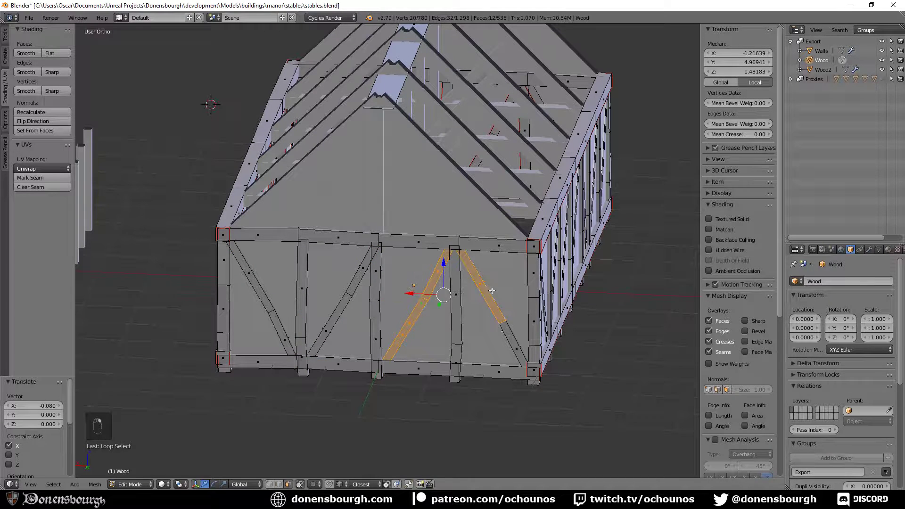
pyautogui.keyDown('alt'); pyautogui.keyDown('shift'); pyautogui.rightClick(503, 351); pyautogui.keyUp('shift'); pyautogui.keyUp('alt')
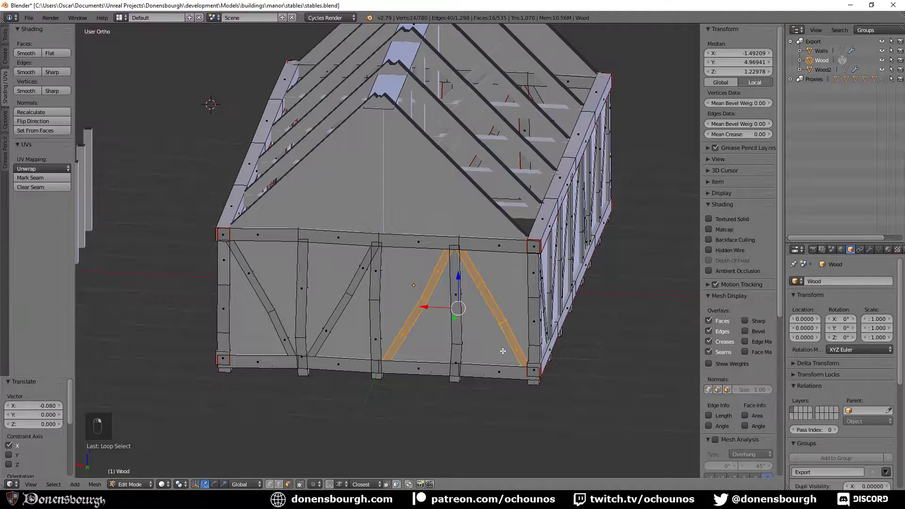
pyautogui.write('ry180')
pyautogui.press('Return')
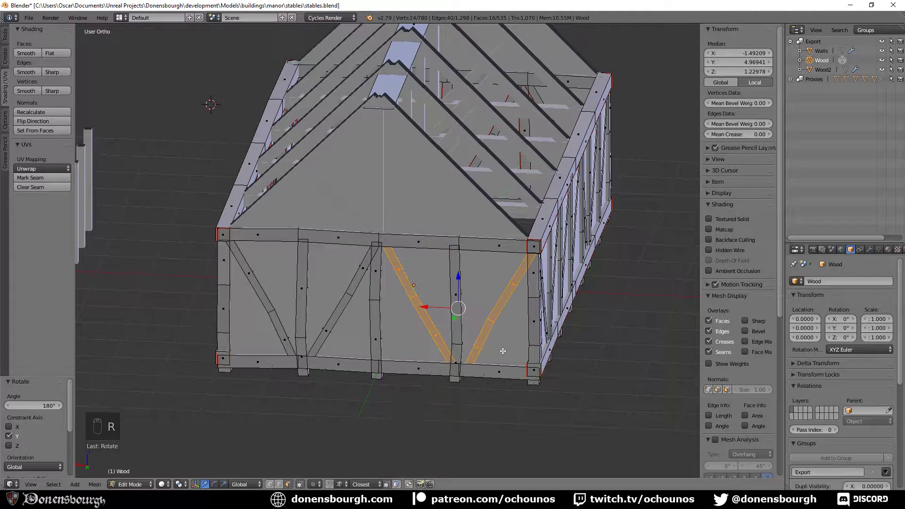
pyautogui.press('g')
pyautogui.press('x')
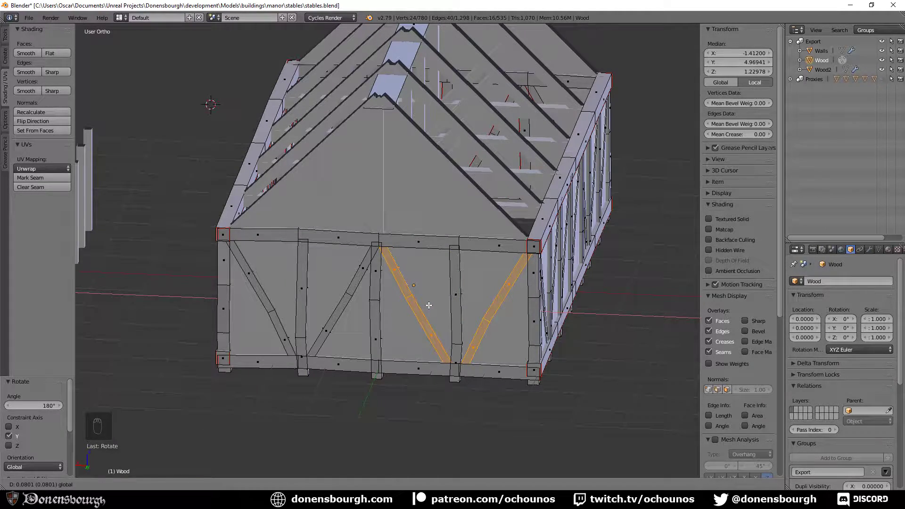
pyautogui.click(428, 306)
# - Select the diagonal brace between the third and fourth posts from the +Y end of the long doorless wall
pyautogui.moveTo(428, 306); pyautogui.dragTo(369, 285, button='middle')
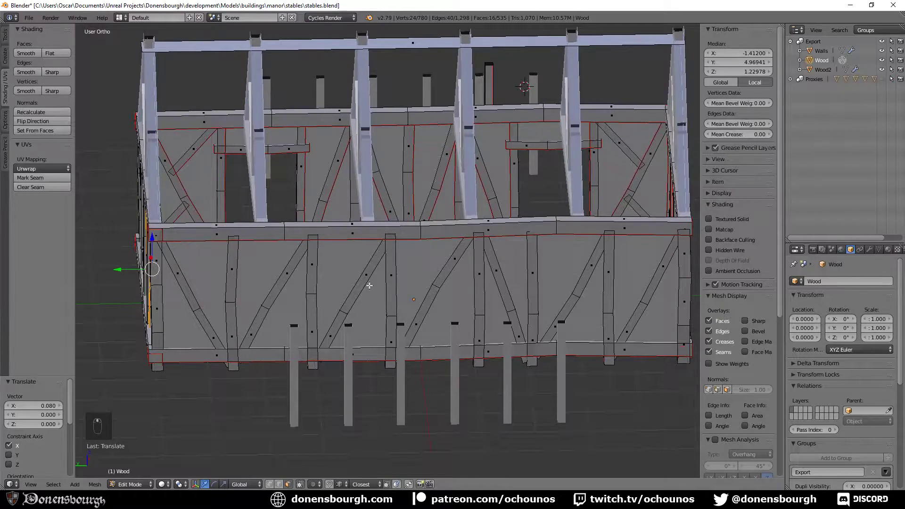
pyautogui.moveTo(471, 366); pyautogui.dragTo(368, 357, button='middle')
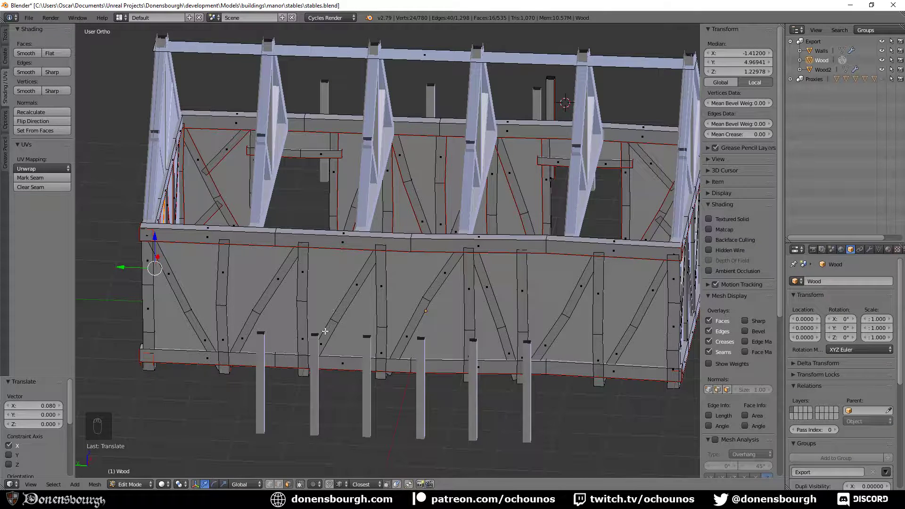
pyautogui.keyDown('alt'); pyautogui.rightClick(346, 296); pyautogui.keyUp('alt')
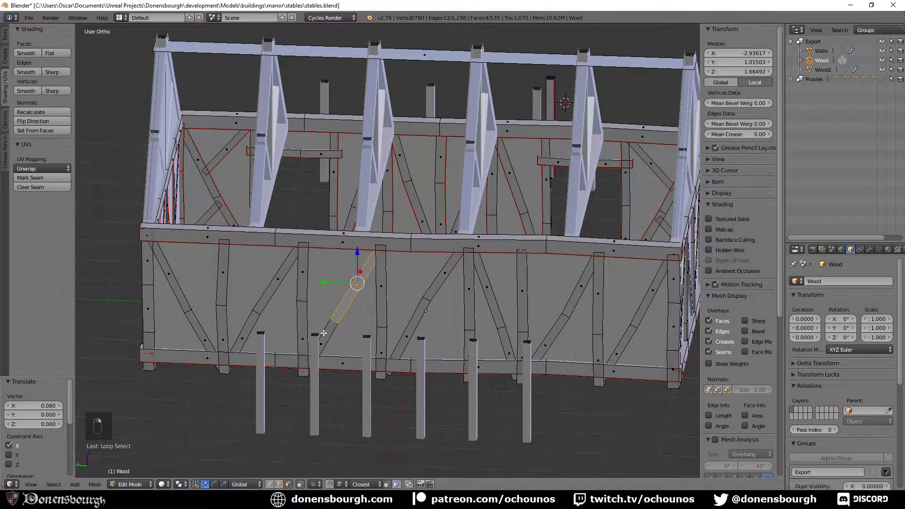
pyautogui.press('r')
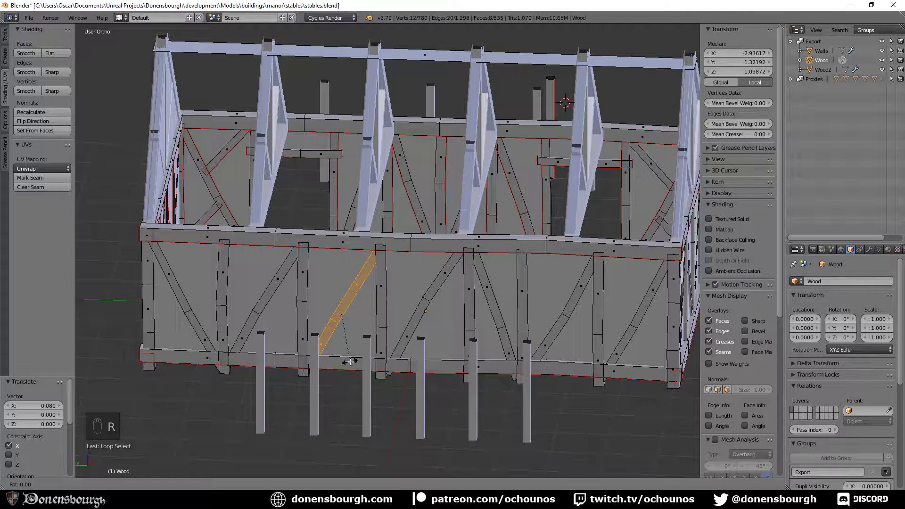
pyautogui.write('x180')
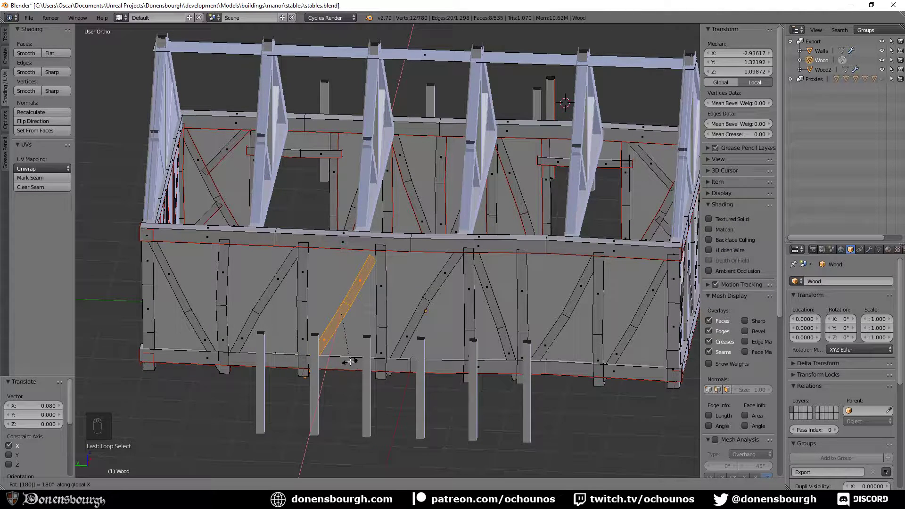
pyautogui.press('Return')
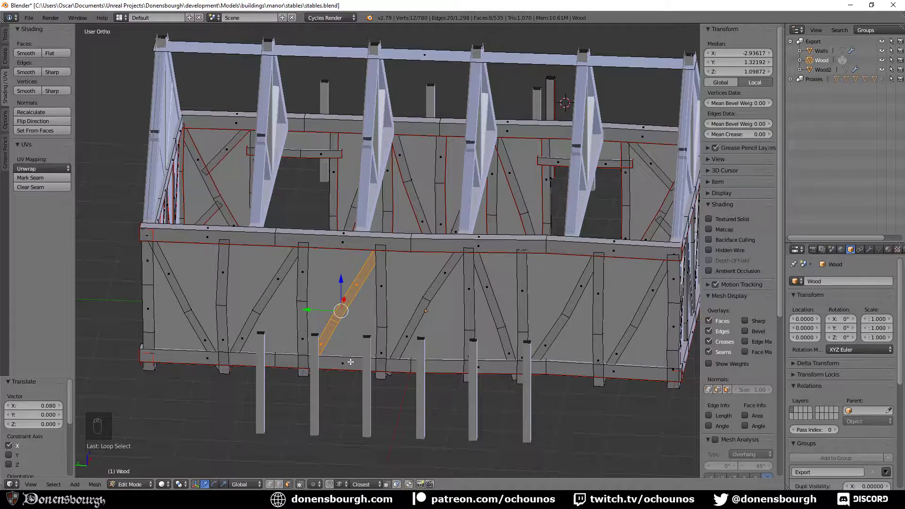
# - Rotate the selected long-wall brace 180° about the Z axis, keeping it selected
pyautogui.moveTo(335, 361); pyautogui.dragTo(374, 367, button='middle')
pyautogui.scroll(2, 374, 367)
pyautogui.press('r')
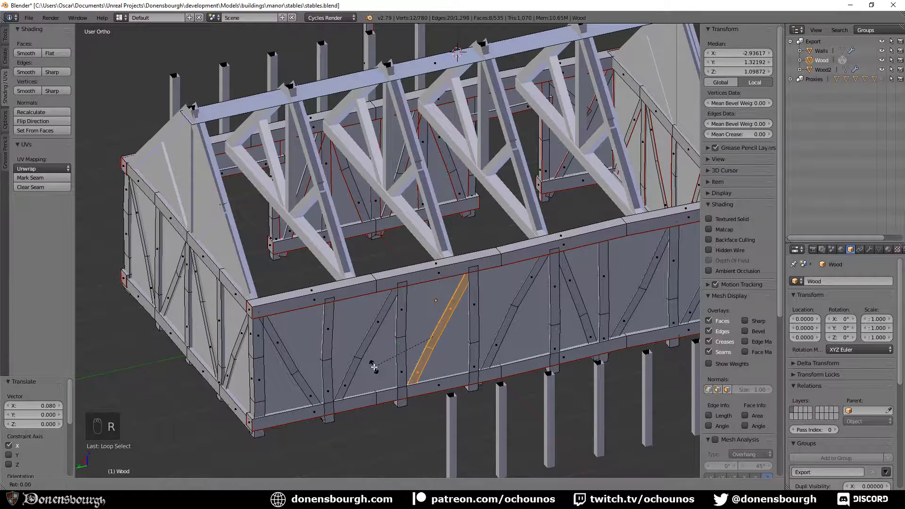
pyautogui.press('z')
pyautogui.press('1')
pyautogui.click(374, 367)
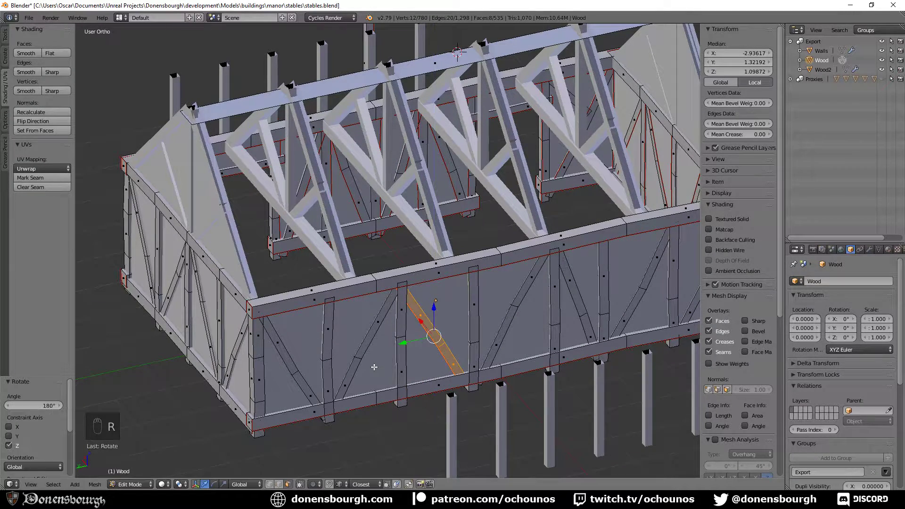
pyautogui.rightClick(402, 374)
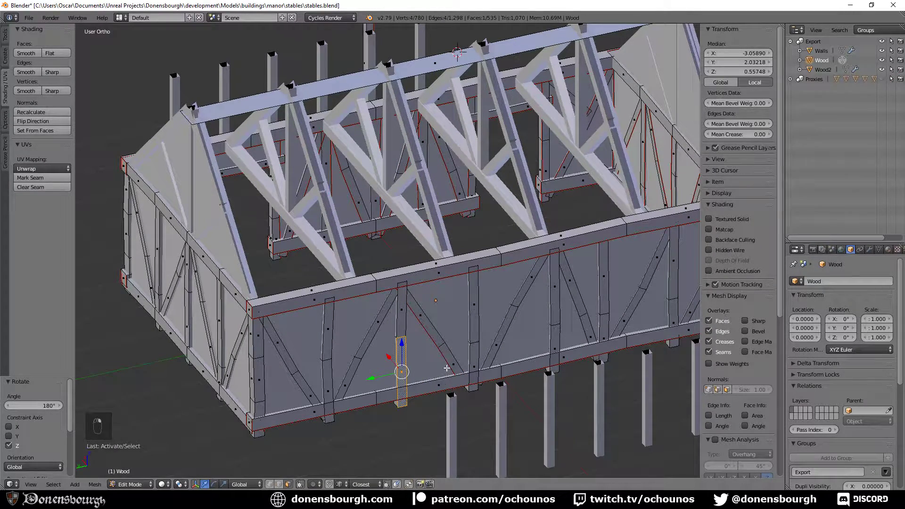
pyautogui.hotkey('ctrl', 'z')
# - Shift the selected brace on the long doorless wall -0.159 along the Y axis
pyautogui.moveTo(445, 388); pyautogui.dragTo(331, 335, button='middle')
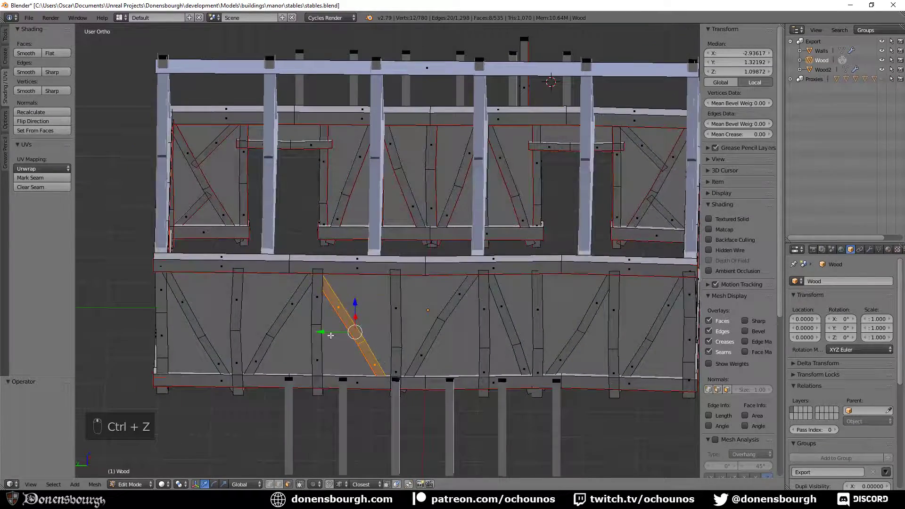
pyautogui.press('g')
pyautogui.press('y')
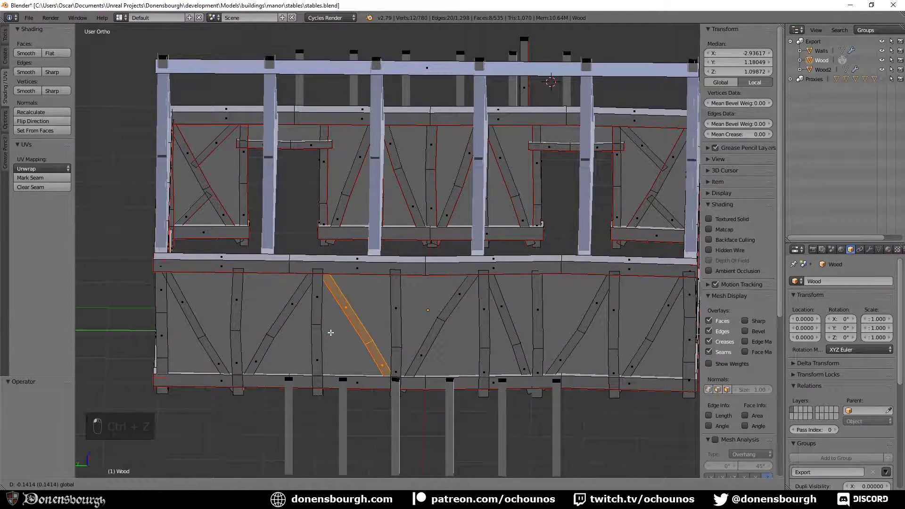
pyautogui.click(330, 333)
# - Rotate the -Y gable wall's two -X-side diagonal braces 180° about Y and shift them 0.084 along X
pyautogui.moveTo(513, 390); pyautogui.dragTo(414, 371, button='middle')
pyautogui.moveTo(463, 345); pyautogui.dragTo(387, 356, button='middle')
pyautogui.keyDown('alt'); pyautogui.click(292, 323); pyautogui.keyUp('alt')
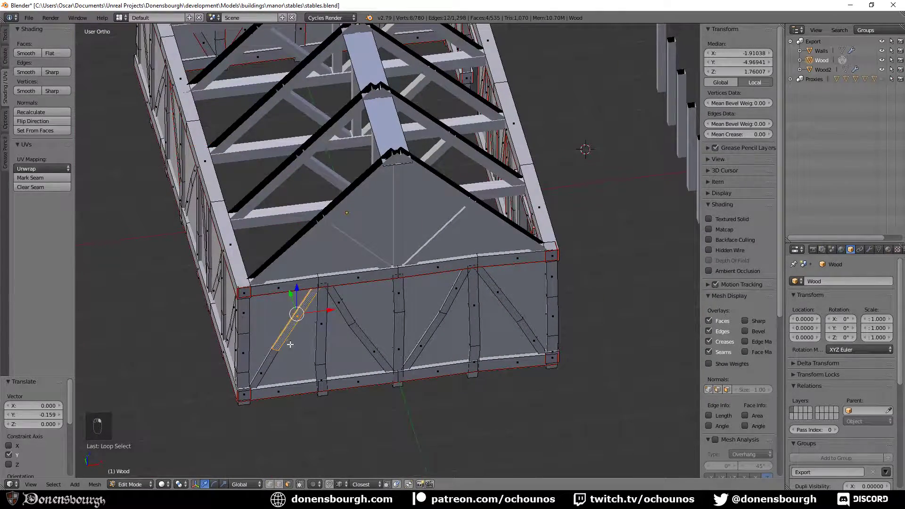
pyautogui.keyDown('alt'); pyautogui.keyDown('shift'); pyautogui.click(267, 366); pyautogui.keyUp('shift'); pyautogui.keyUp('alt')
pyautogui.keyDown('alt'); pyautogui.keyDown('shift'); pyautogui.click(341, 306); pyautogui.keyUp('shift'); pyautogui.keyUp('alt')
pyautogui.keyDown('alt'); pyautogui.keyDown('shift'); pyautogui.click(377, 352); pyautogui.keyUp('shift'); pyautogui.keyUp('alt')
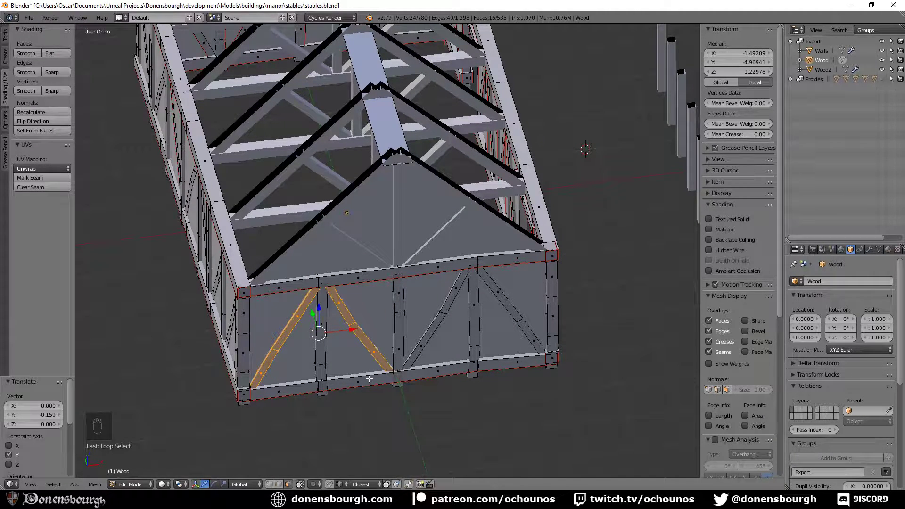
pyautogui.write('ry180')
pyautogui.press('Return')
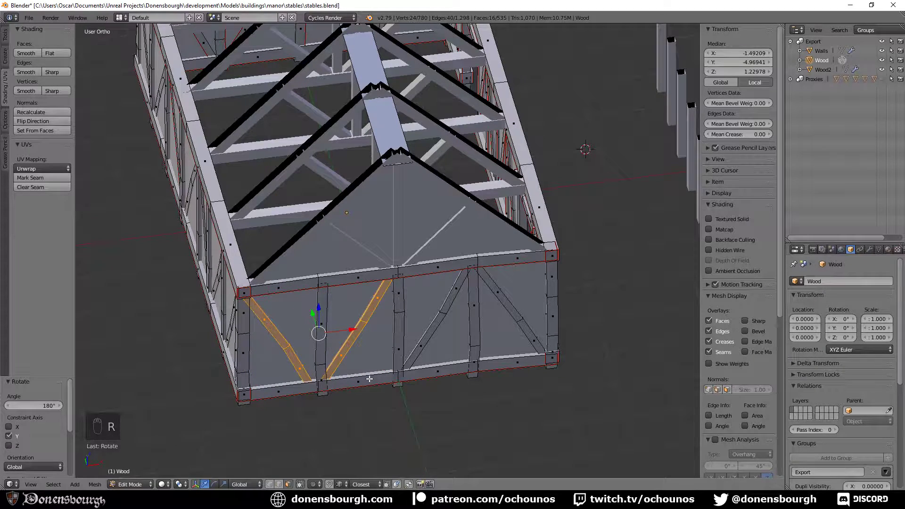
pyautogui.moveTo(354, 333); pyautogui.dragTo(358, 331)
# - Select both +X-side diagonal braces of the -Y gable wall and rotate them 180° about the Y axis
pyautogui.moveTo(358, 330); pyautogui.dragTo(294, 322, button='middle')
pyautogui.scroll(2, 293, 322)
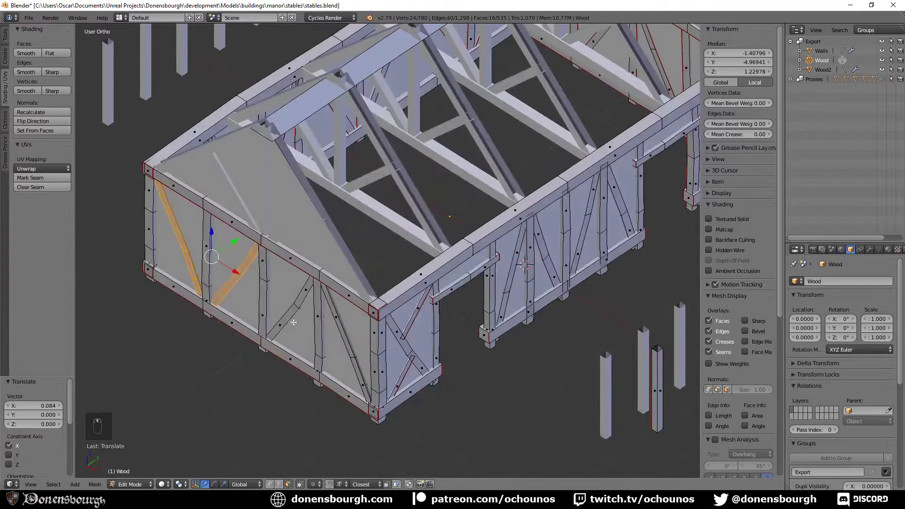
pyautogui.keyDown('alt'); pyautogui.click(302, 303); pyautogui.keyUp('alt')
pyautogui.keyDown('alt'); pyautogui.keyDown('shift'); pyautogui.click(328, 311); pyautogui.keyUp('shift'); pyautogui.keyUp('alt')
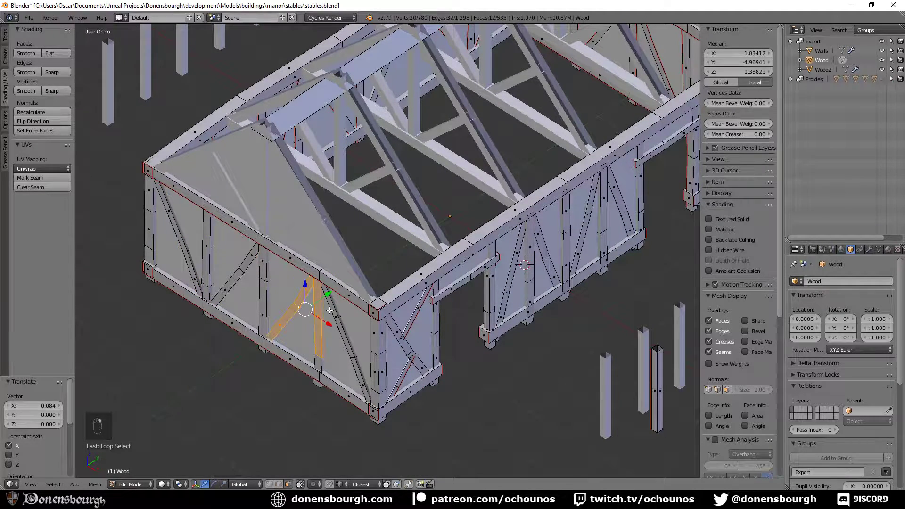
pyautogui.hotkey('ctrl', 'z')
pyautogui.hotkey('ctrl', 'z')
pyautogui.hotkey('ctrl', 'z')
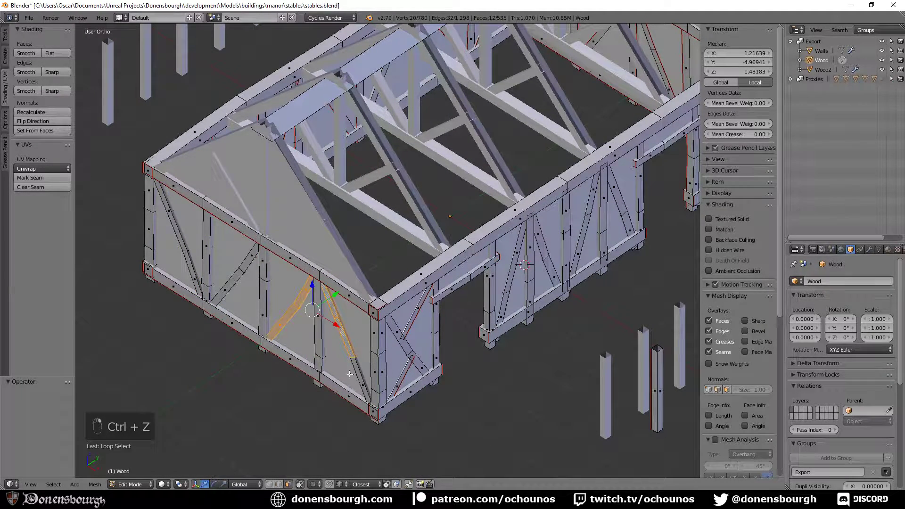
pyautogui.press('r')
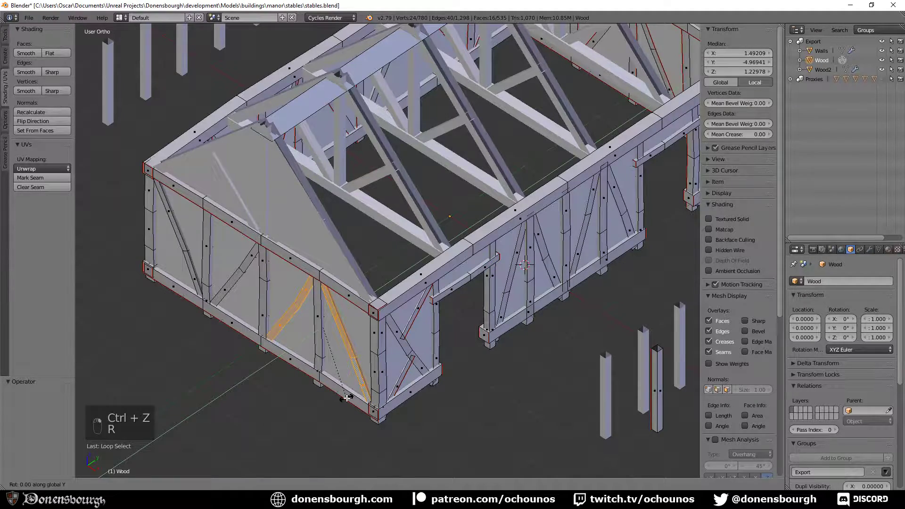
pyautogui.press('y')
pyautogui.press('1')
pyautogui.press('8')
pyautogui.press('0')
pyautogui.press('Return')
# - Shift the rotated +X-side gable braces -0.061 along the X axis
pyautogui.moveTo(347, 398); pyautogui.dragTo(300, 362, button='middle')
pyautogui.press('g')
pyautogui.press('x')
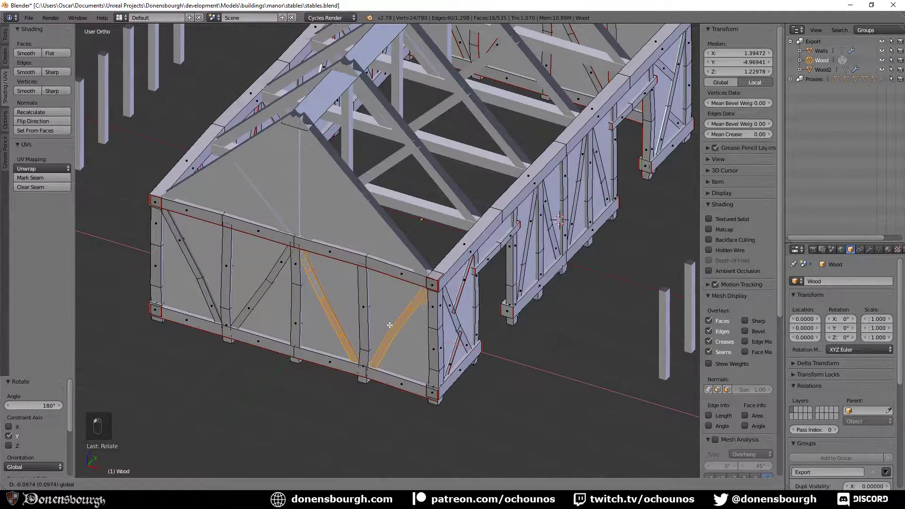
pyautogui.click(392, 326)
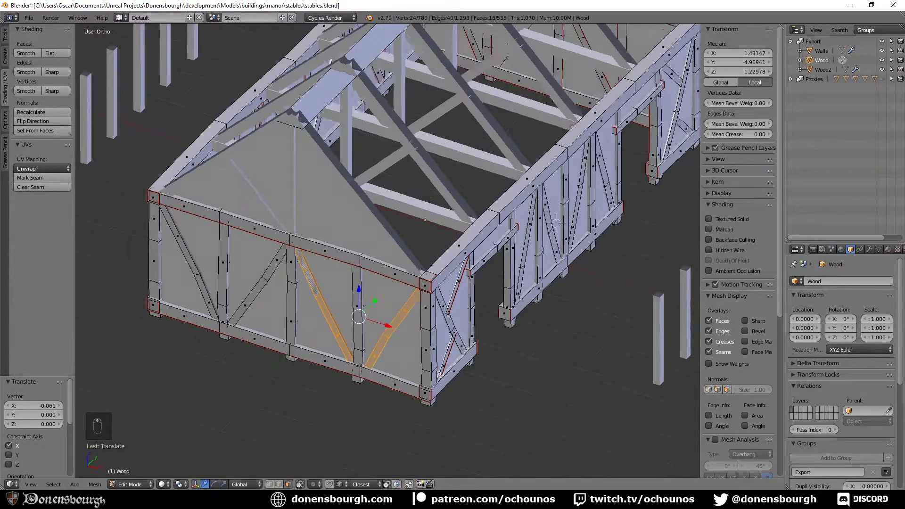
# - On the doorway wall, rotate the two -Y-side diagonal braces between the doorways 180° about the X axis
pyautogui.press('KP_1')
pyautogui.moveTo(402, 357); pyautogui.dragTo(399, 323, button='middle')
pyautogui.keyDown('alt'); pyautogui.rightClick(380, 282); pyautogui.keyUp('alt')
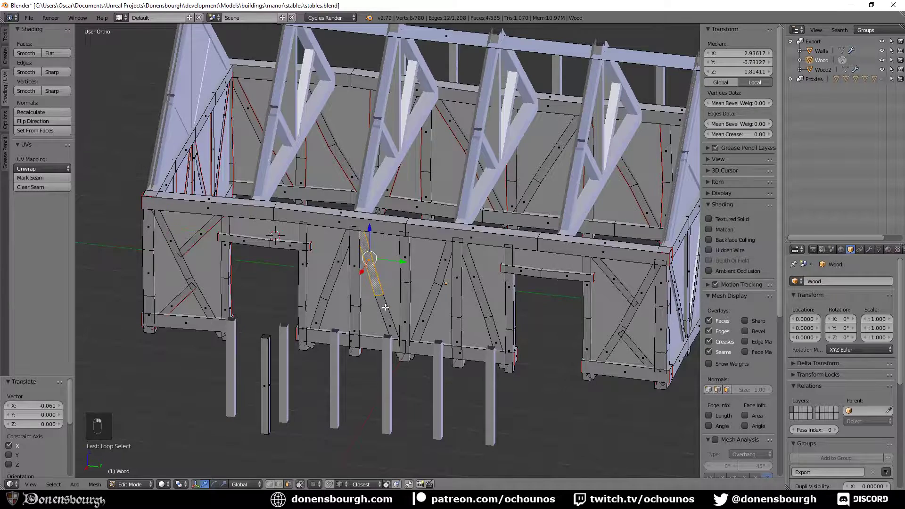
pyautogui.keyDown('alt'); pyautogui.keyDown('shift'); pyautogui.rightClick(385, 306); pyautogui.keyUp('shift'); pyautogui.keyUp('alt')
pyautogui.keyDown('alt'); pyautogui.keyDown('shift'); pyautogui.rightClick(330, 287); pyautogui.keyUp('shift'); pyautogui.keyUp('alt')
pyautogui.keyDown('alt'); pyautogui.keyDown('shift'); pyautogui.rightClick(323, 314); pyautogui.keyUp('shift'); pyautogui.keyUp('alt')
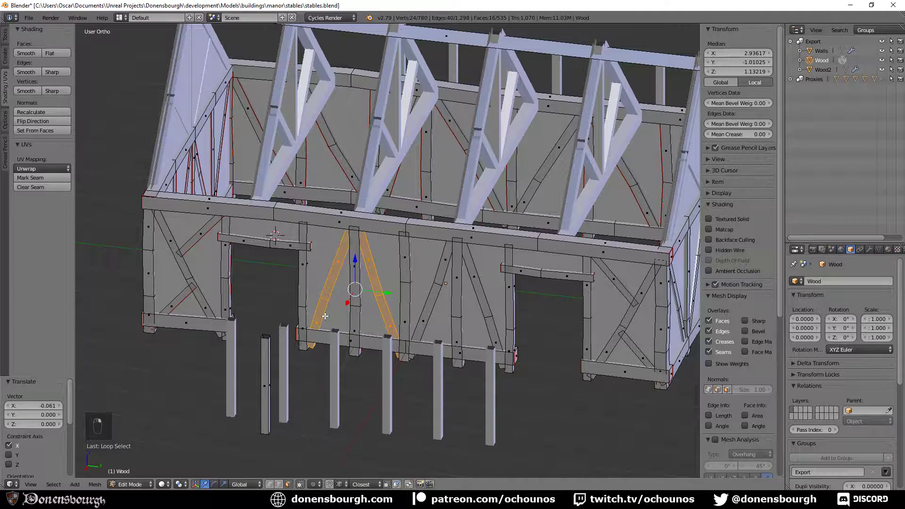
pyautogui.press('r')
pyautogui.write('x')
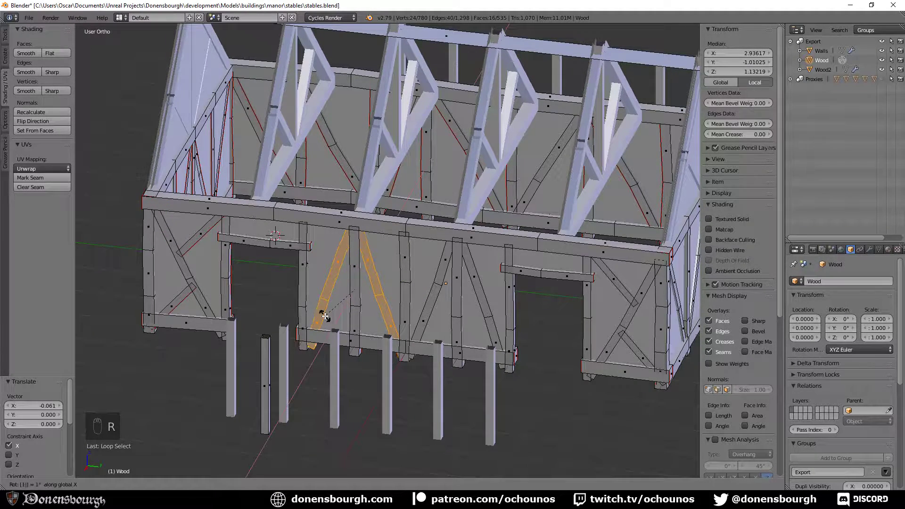
pyautogui.write('180')
pyautogui.click(324, 316)
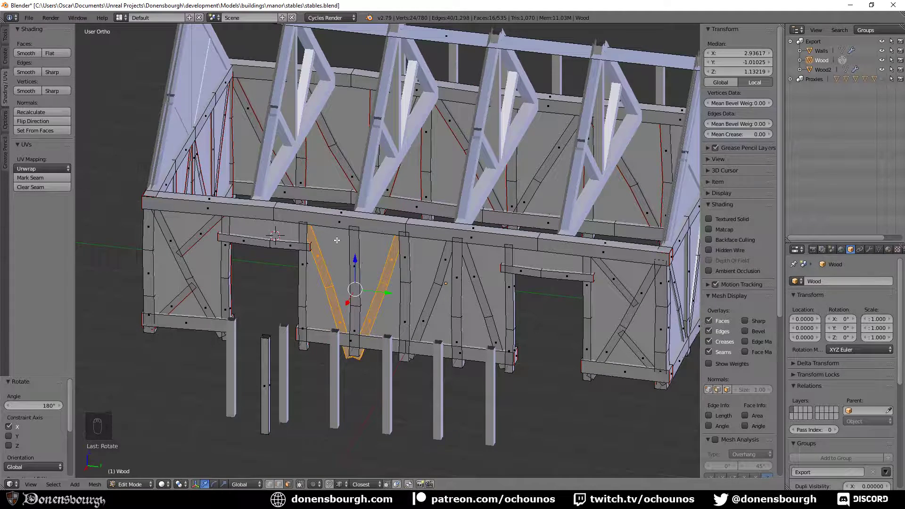
# - Raise the rotated -Y-side brace pair 0.196 along Z and shift it 0.034 along Y
pyautogui.press('g')
pyautogui.press('z')
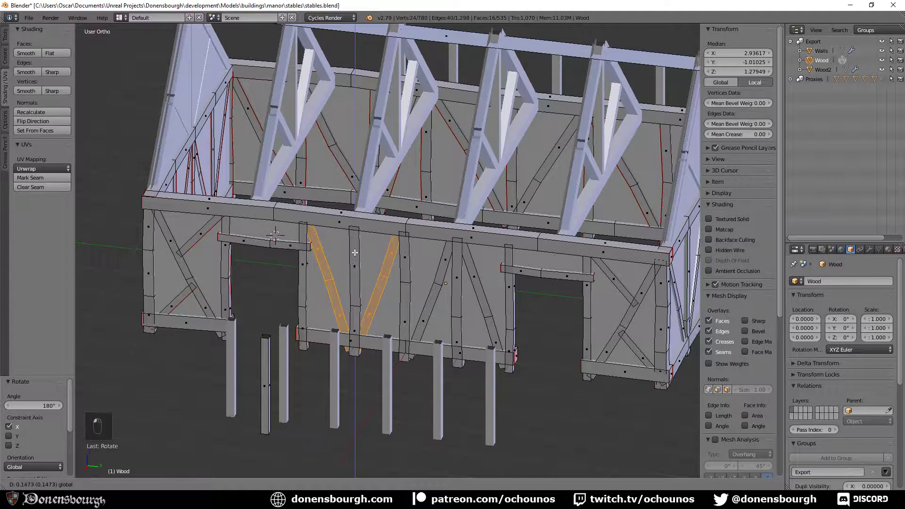
pyautogui.click(357, 252)
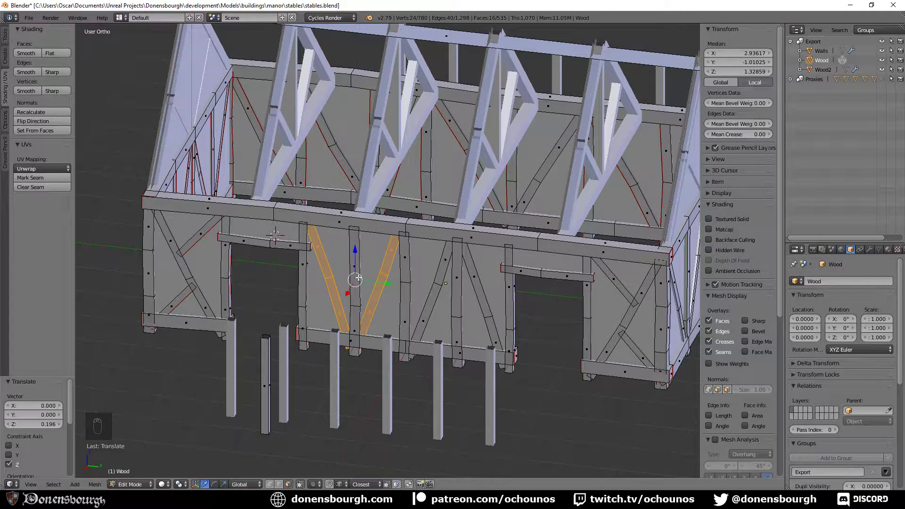
pyautogui.press('g')
pyautogui.press('y')
pyautogui.click(389, 284)
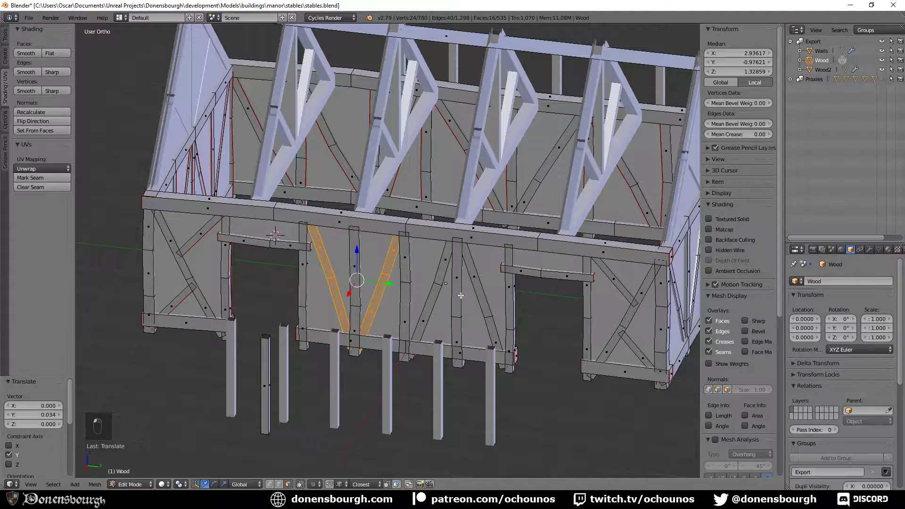
# - Rotate the two +Y-side diagonal braces between the doorways 180° about the X axis
pyautogui.keyDown('alt'); pyautogui.rightClick(438, 274); pyautogui.keyUp('alt')
pyautogui.keyDown('alt'); pyautogui.keyDown('shift'); pyautogui.rightClick(433, 294); pyautogui.keyUp('shift'); pyautogui.keyUp('alt')
pyautogui.keyDown('alt'); pyautogui.keyDown('shift'); pyautogui.rightClick(481, 281); pyautogui.keyUp('shift'); pyautogui.keyUp('alt')
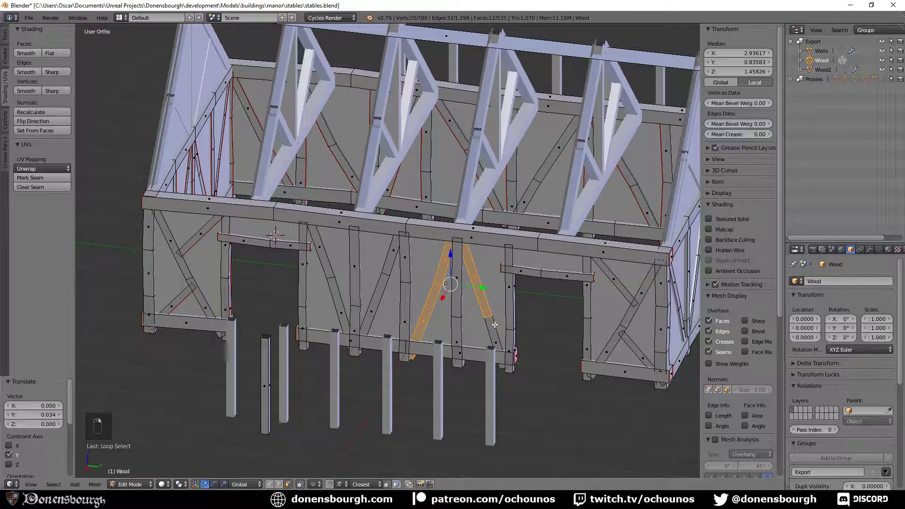
pyautogui.keyDown('alt'); pyautogui.keyDown('shift'); pyautogui.rightClick(494, 326); pyautogui.keyUp('shift'); pyautogui.keyUp('alt')
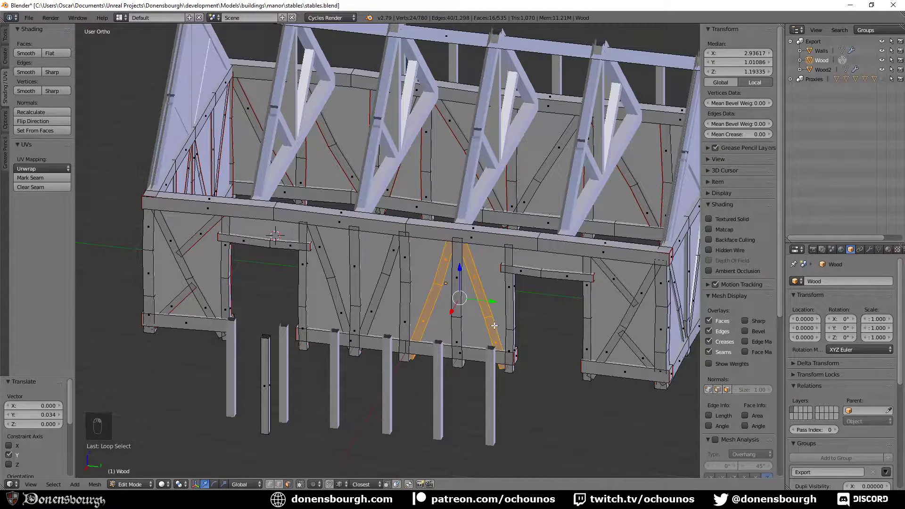
pyautogui.write('rx180')
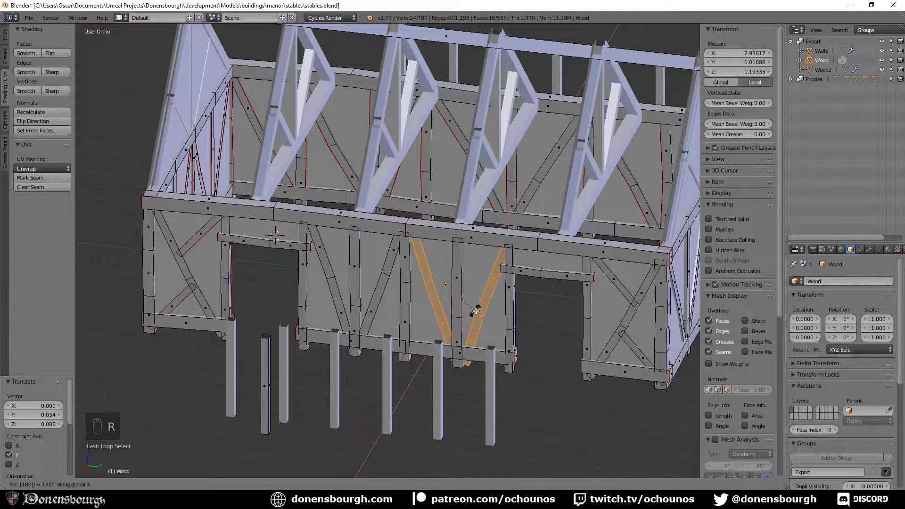
pyautogui.click(475, 311)
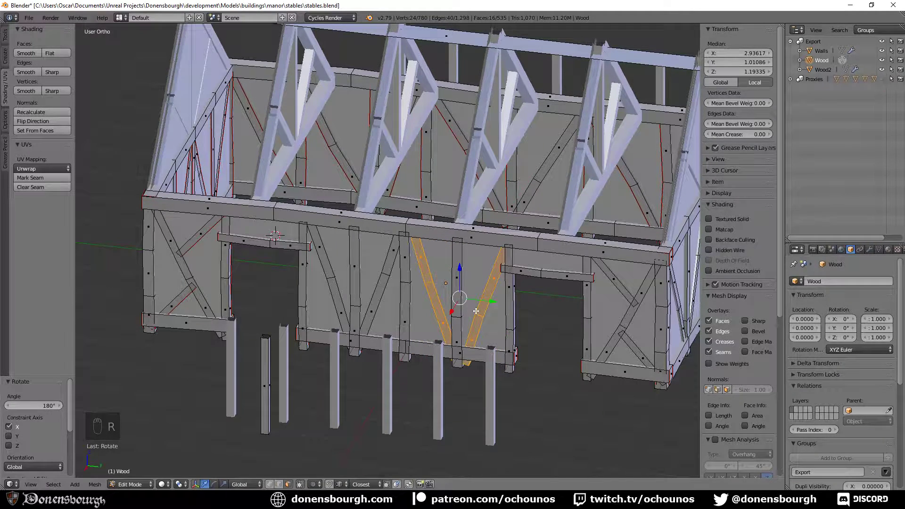
# - Raise the +Y-side brace pair 0.059 along Z and shift it -0.064 along Y
pyautogui.press('g')
pyautogui.press('z')
pyautogui.click(459, 264)
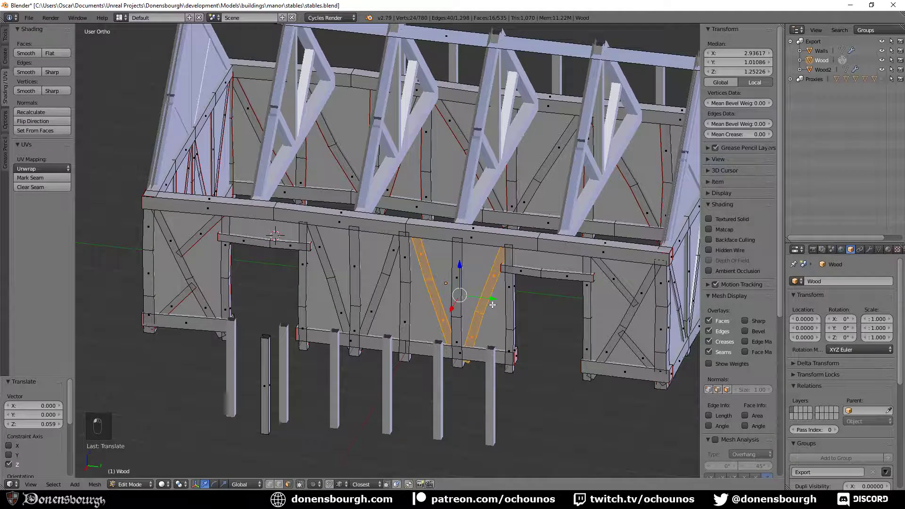
pyautogui.press('g')
pyautogui.press('y')
pyautogui.click(487, 300)
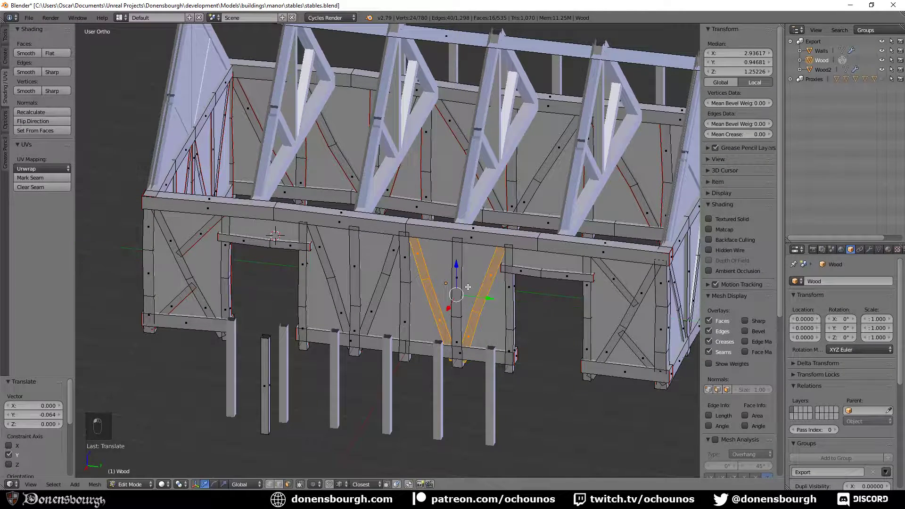
# - Fine-tune the +Y-side brace pair's position to a median of about Y 0.956 and Z 1.321, and check it in Object Mode
pyautogui.press('g')
pyautogui.press('z')
pyautogui.click(458, 267)
pyautogui.press('g')
pyautogui.press('y')
pyautogui.click(488, 295)
pyautogui.moveTo(492, 351)
pyautogui.mouseDown(button='middle')
pyautogui.moveTo(495, 364)
pyautogui.moveTo(516, 367)
pyautogui.moveTo(465, 361)
pyautogui.moveTo(477, 356)
pyautogui.mouseUp(button='middle')
pyautogui.press('Tab')
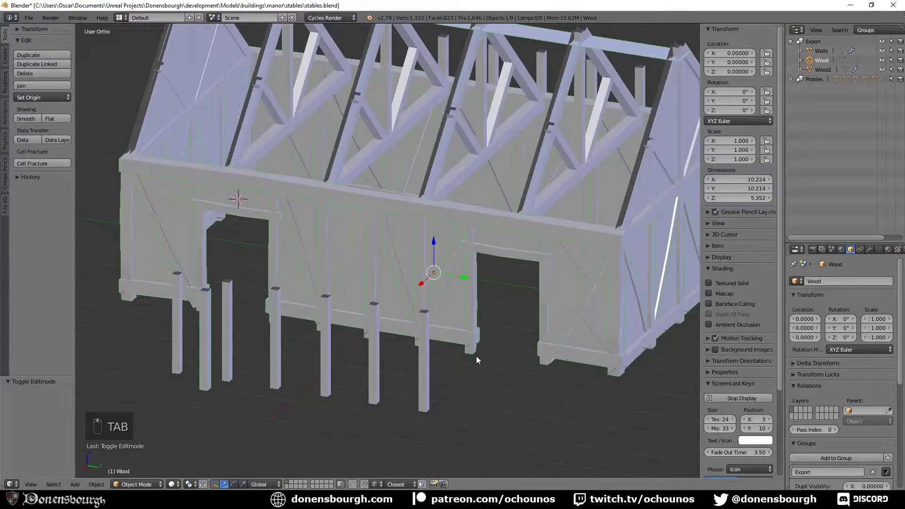
pyautogui.press('Tab')
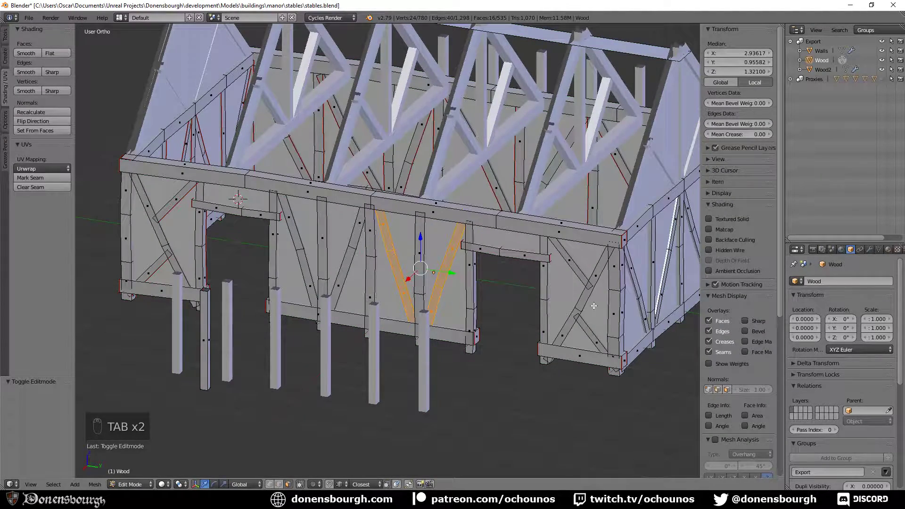
# - Delete the faces of the two short cross braces in the doorway wall's +Y end panel
pyautogui.scroll(5, 594, 305)
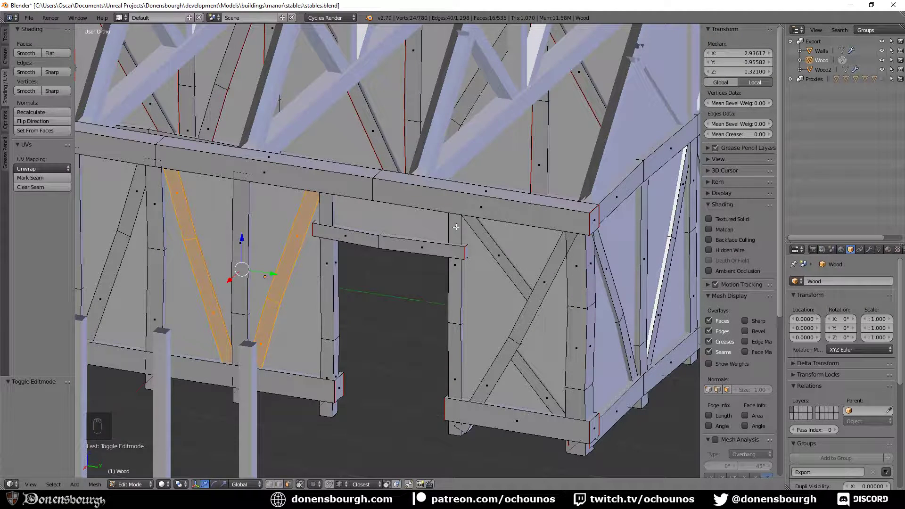
pyautogui.keyDown('shift'); pyautogui.moveTo(470, 378); pyautogui.dragTo(422, 350, button='middle'); pyautogui.keyUp('shift')
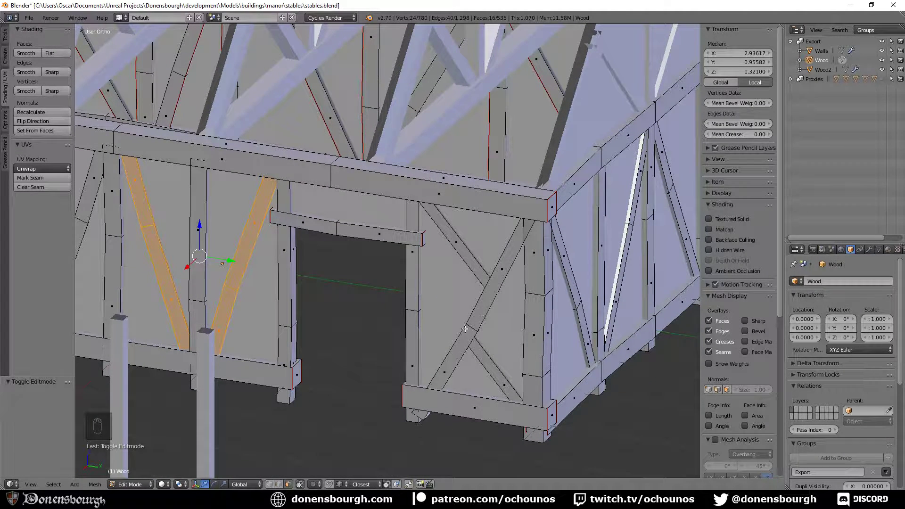
pyautogui.keyDown('alt'); pyautogui.rightClick(466, 248); pyautogui.keyUp('alt')
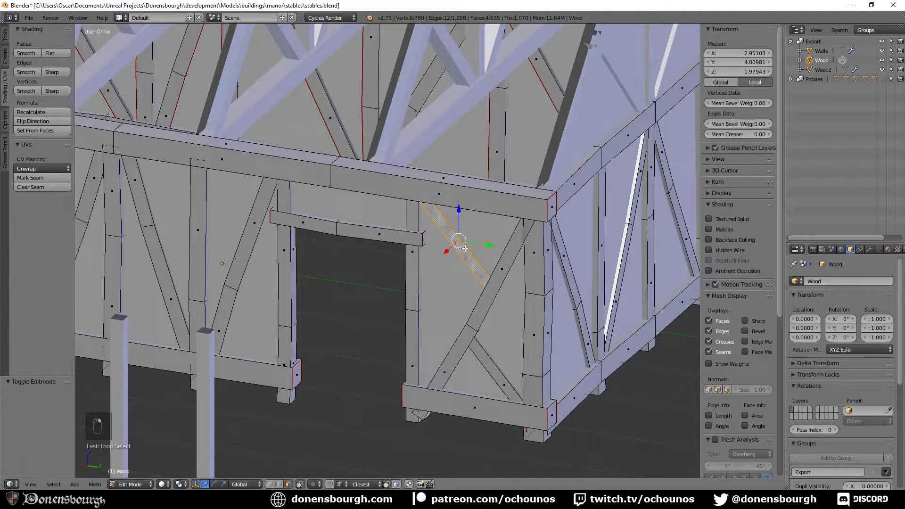
pyautogui.press('x')
pyautogui.click(460, 265)
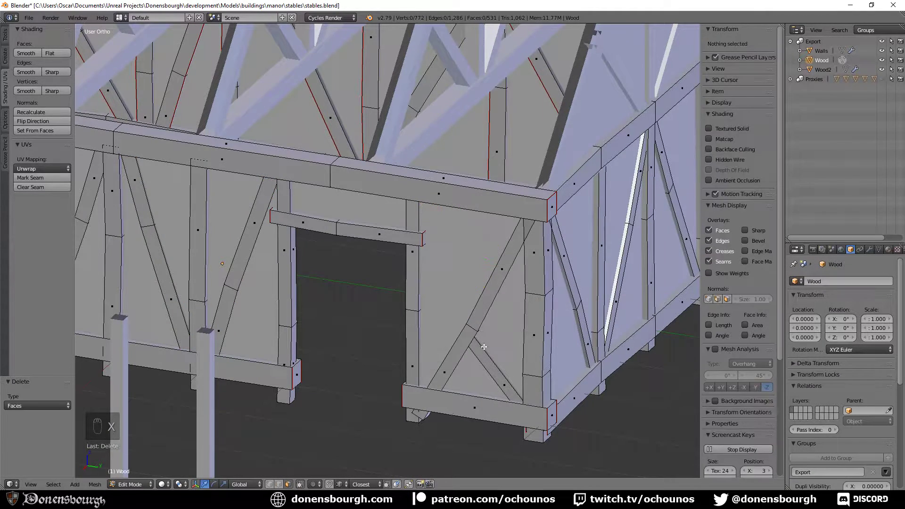
pyautogui.keyDown('alt'); pyautogui.rightClick(484, 347); pyautogui.keyUp('alt')
pyautogui.press('x')
pyautogui.click(488, 356)
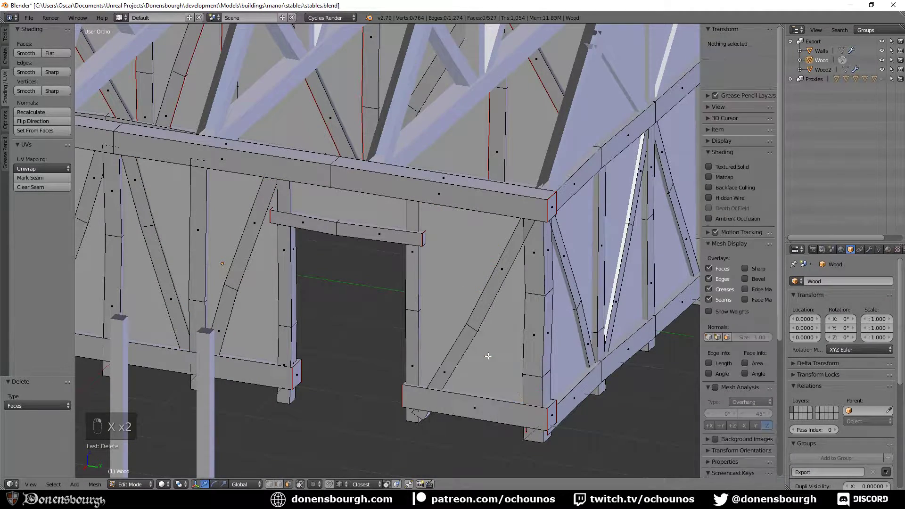
# - Duplicate the end panel's remaining long diagonal brace in place and rotate the copy 180° about the Z axis
pyautogui.keyDown('alt'); pyautogui.rightClick(486, 323); pyautogui.keyUp('alt')
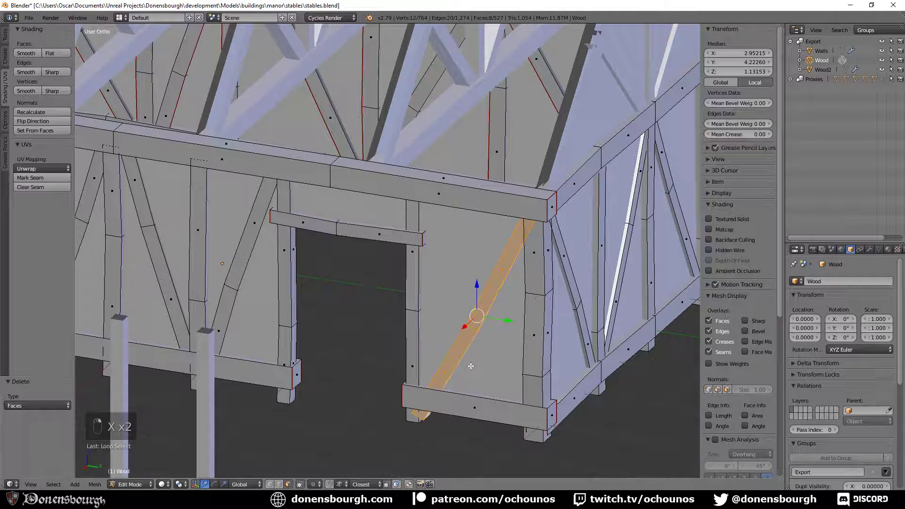
pyautogui.hotkey('shift', 'd')
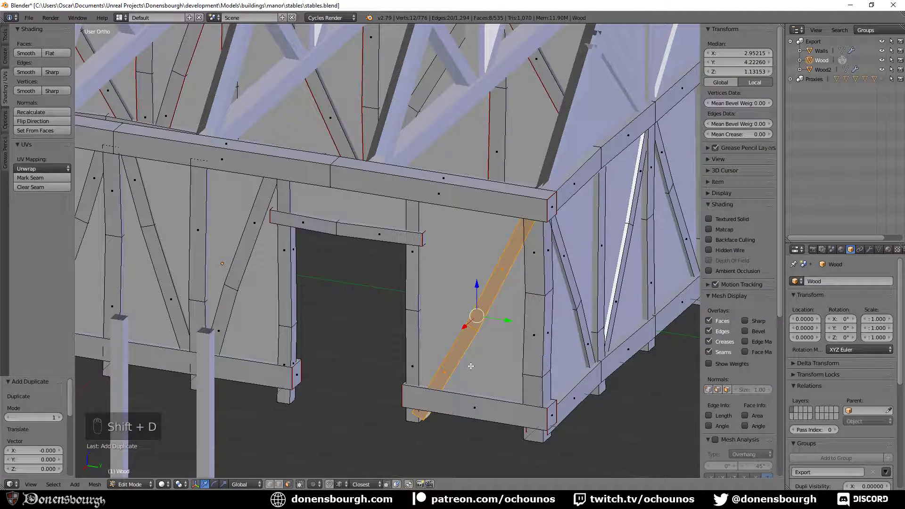
pyautogui.write('rz1')
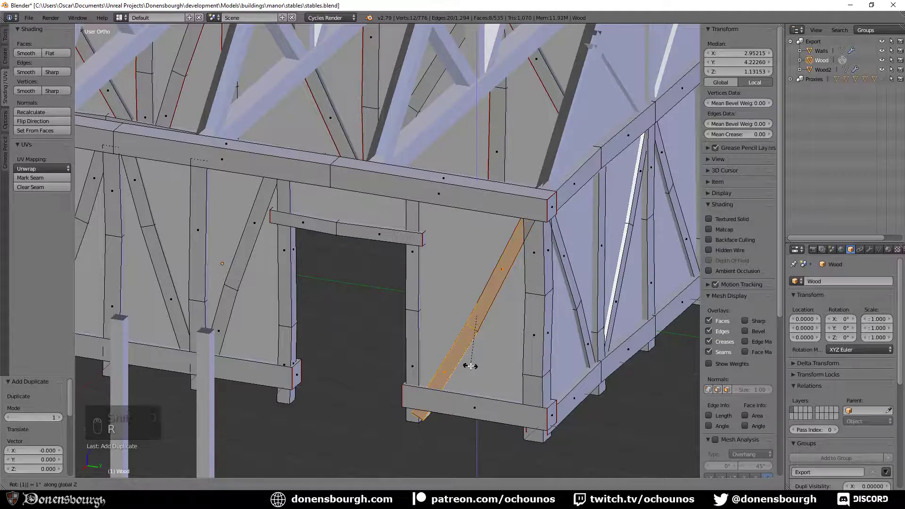
pyautogui.write('80')
pyautogui.press('Return')
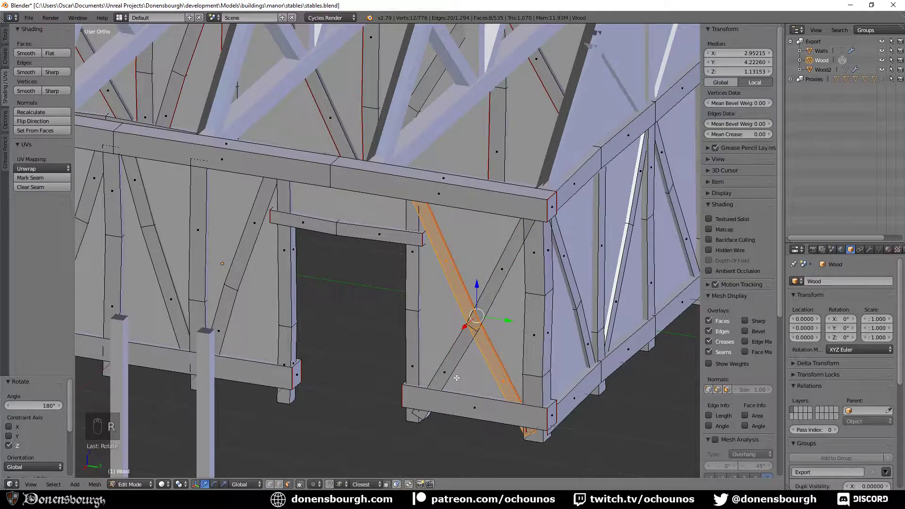
# - Scale the rotated brace copy in the +Y end panel to 0.826 along the X axis
pyautogui.scroll(5, 457, 378)
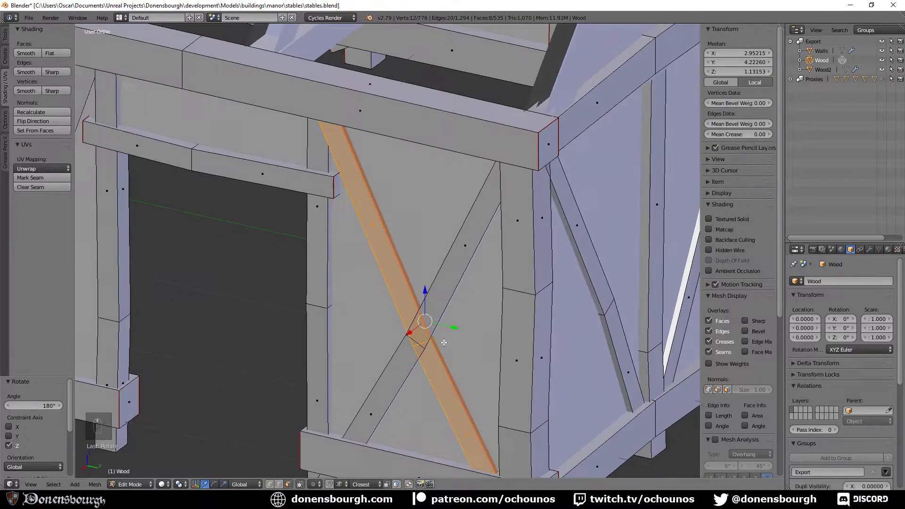
pyautogui.press('s')
pyautogui.press('x')
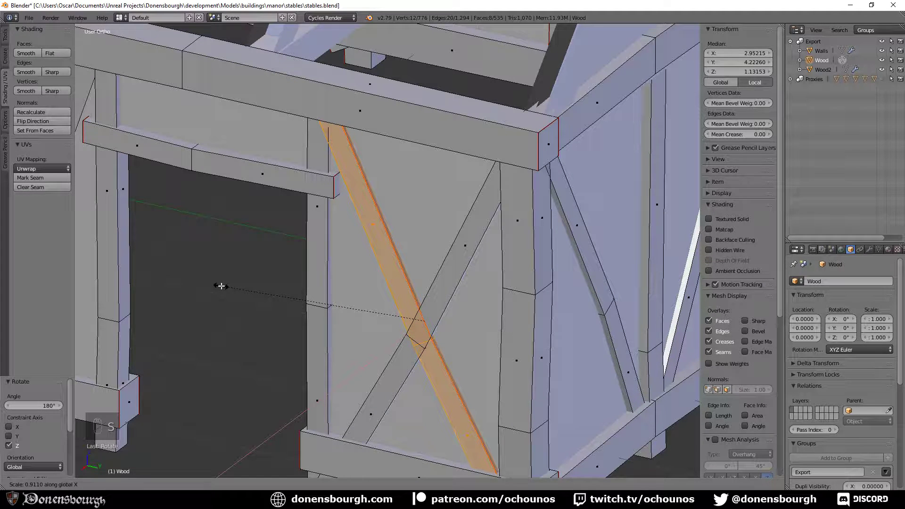
pyautogui.click(240, 290)
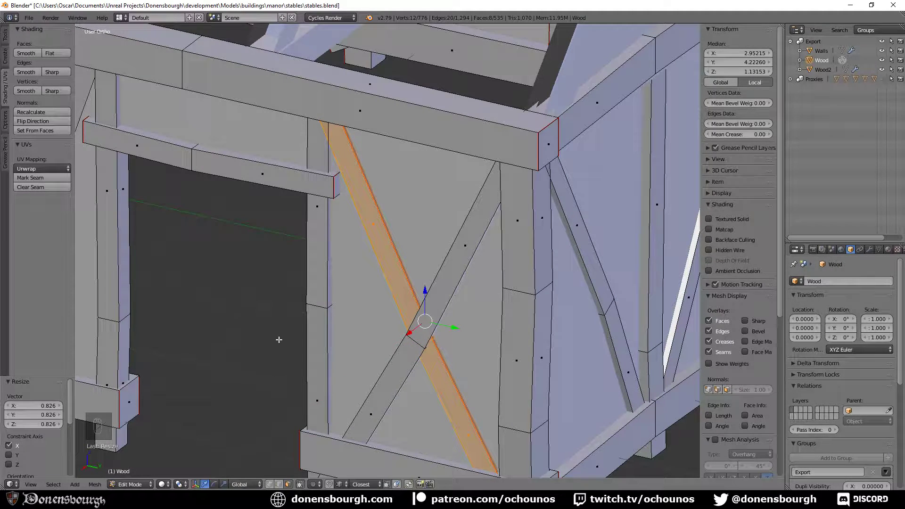
# - Slide the copy's middle edge loop 0.279 upward along the brace in Normal orientation, and restore Global orientation
pyautogui.keyDown('shift'); pyautogui.moveTo(401, 357); pyautogui.dragTo(382, 344, button='middle'); pyautogui.keyUp('shift')
pyautogui.keyDown('shift'); pyautogui.moveTo(289, 332); pyautogui.dragTo(386, 308, button='middle'); pyautogui.keyUp('shift')
pyautogui.moveTo(196, 237); pyautogui.dragTo(475, 328, button='middle')
pyautogui.keyDown('shift'); pyautogui.moveTo(350, 256); pyautogui.dragTo(408, 295, button='middle'); pyautogui.keyUp('shift')
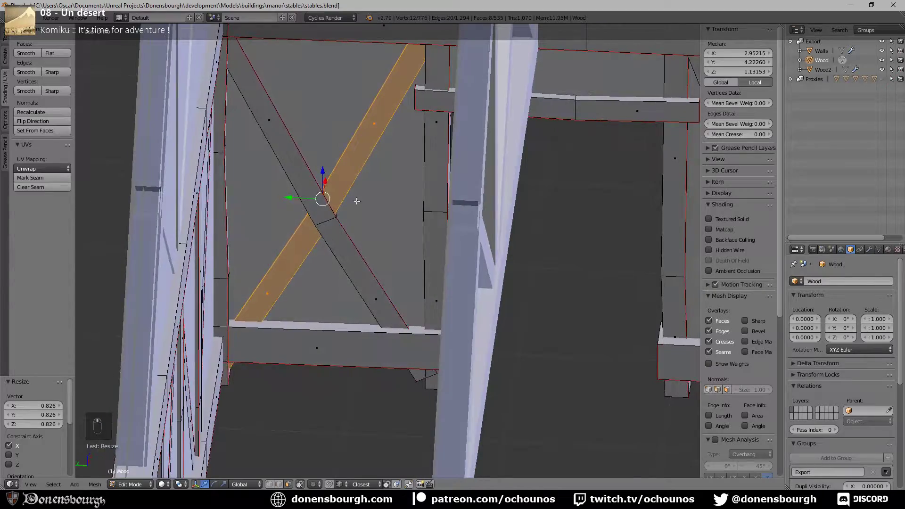
pyautogui.moveTo(319, 255); pyautogui.dragTo(457, 281, button='middle')
pyautogui.scroll(2, 457, 281)
pyautogui.press('z')
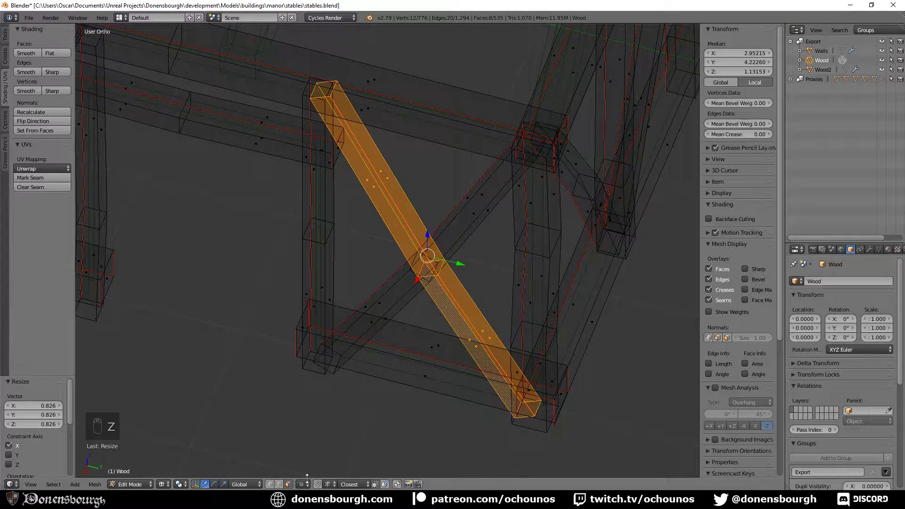
pyautogui.click(279, 486)
pyautogui.keyDown('alt'); pyautogui.rightClick(430, 279); pyautogui.keyUp('alt')
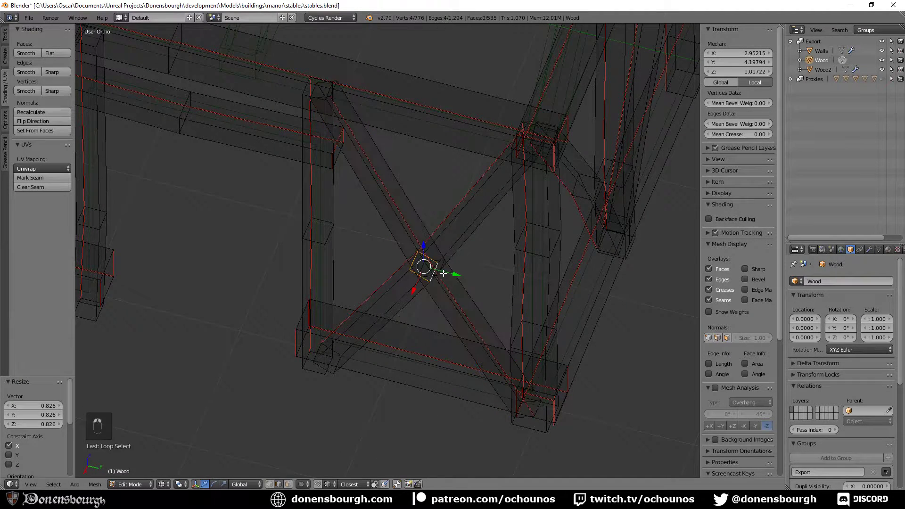
pyautogui.keyDown('alt'); pyautogui.rightClick(440, 270); pyautogui.keyUp('alt')
pyautogui.click(243, 484)
pyautogui.click(251, 450)
pyautogui.moveTo(445, 291); pyautogui.dragTo(426, 261)
pyautogui.click(249, 487)
pyautogui.click(247, 473)
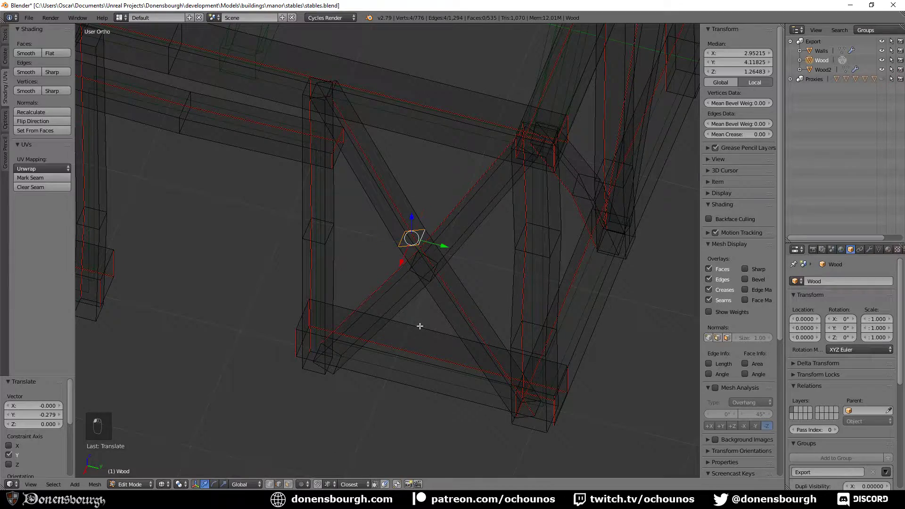
# - Shift the middle edge loop about 0.065 along Y and 0.067 along Z, and check the brace in Object Mode
pyautogui.press('z')
pyautogui.moveTo(426, 311); pyautogui.dragTo(465, 204, button='middle')
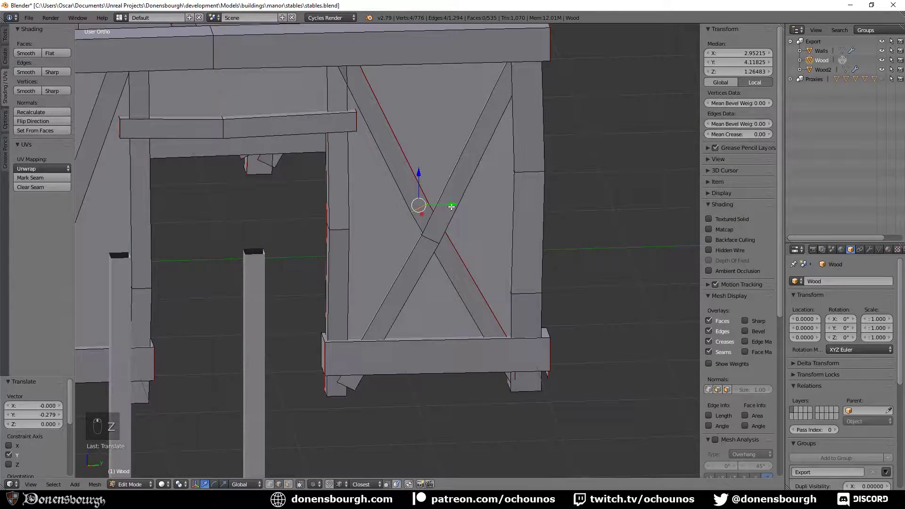
pyautogui.moveTo(451, 206); pyautogui.dragTo(455, 202)
pyautogui.moveTo(426, 173); pyautogui.dragTo(427, 164)
pyautogui.scroll(-2, 409, 279)
pyautogui.moveTo(408, 278); pyautogui.dragTo(394, 277, button='middle')
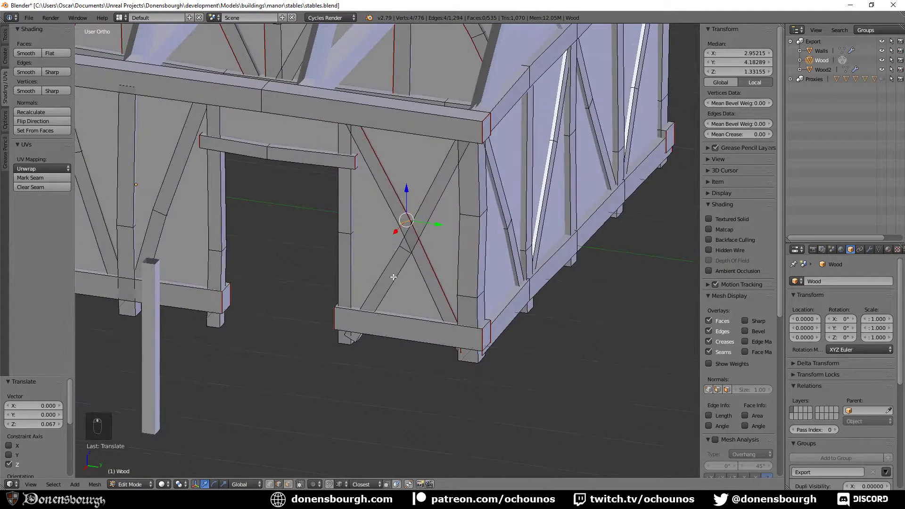
pyautogui.press('Tab')
pyautogui.scroll(-5, 424, 288)
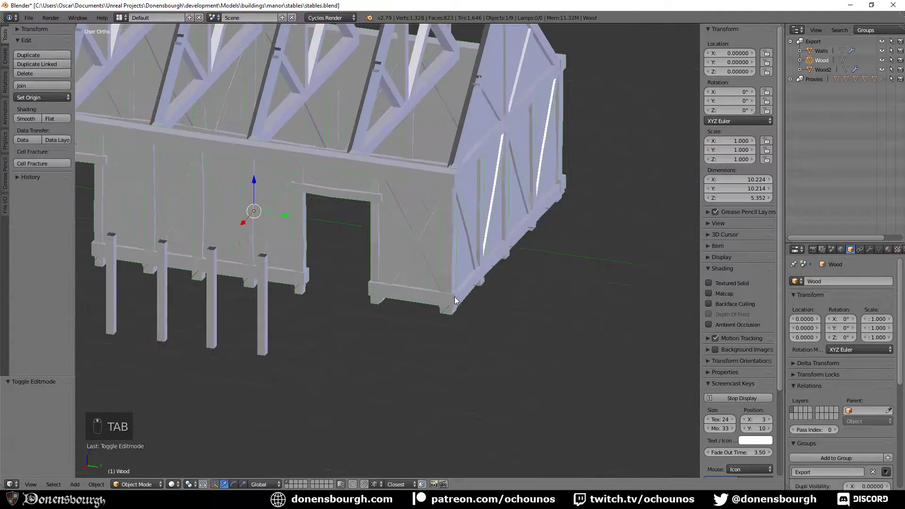
# - Delete the faces of the two short cross braces in the doorway wall's -Y end panel
pyautogui.moveTo(455, 296); pyautogui.dragTo(493, 278, button='middle')
pyautogui.scroll(6, 385, 259)
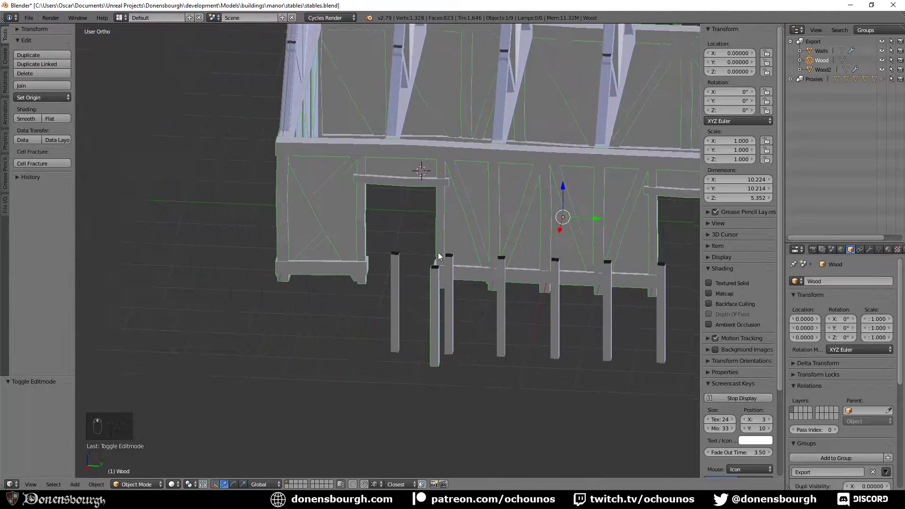
pyautogui.scroll(3, 465, 312)
pyautogui.press('Tab')
pyautogui.scroll(2, 440, 311)
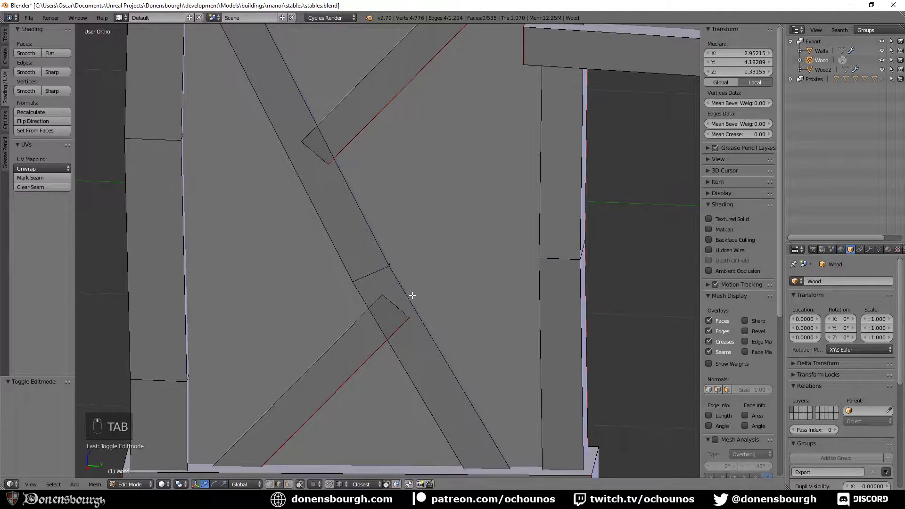
pyautogui.scroll(-2, 406, 227)
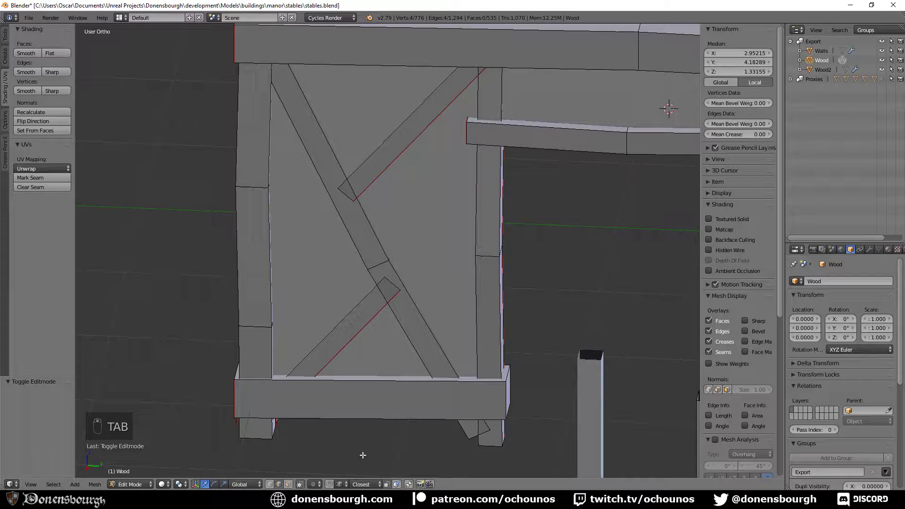
pyautogui.press('3')
pyautogui.keyDown('alt'); pyautogui.click(355, 333); pyautogui.keyUp('alt')
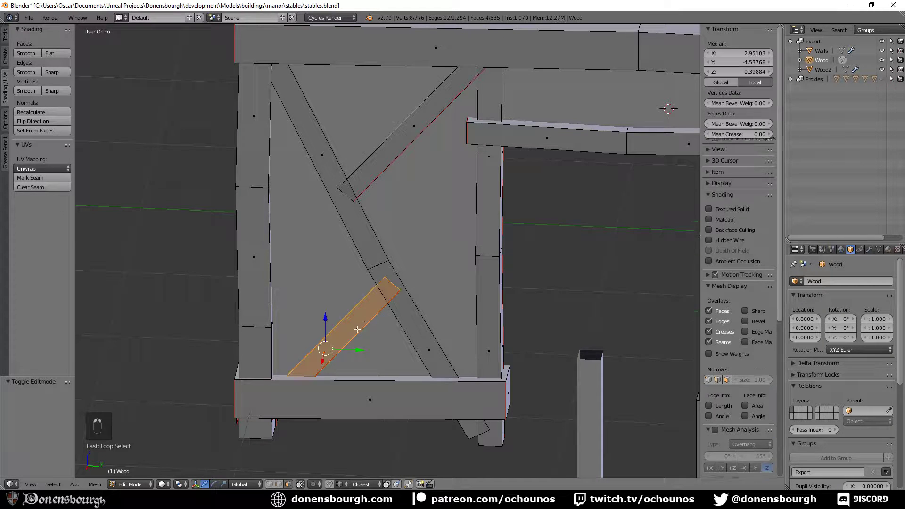
pyautogui.keyDown('alt'); pyautogui.keyDown('shift'); pyautogui.click(428, 110); pyautogui.keyUp('shift'); pyautogui.keyUp('alt')
pyautogui.press('x')
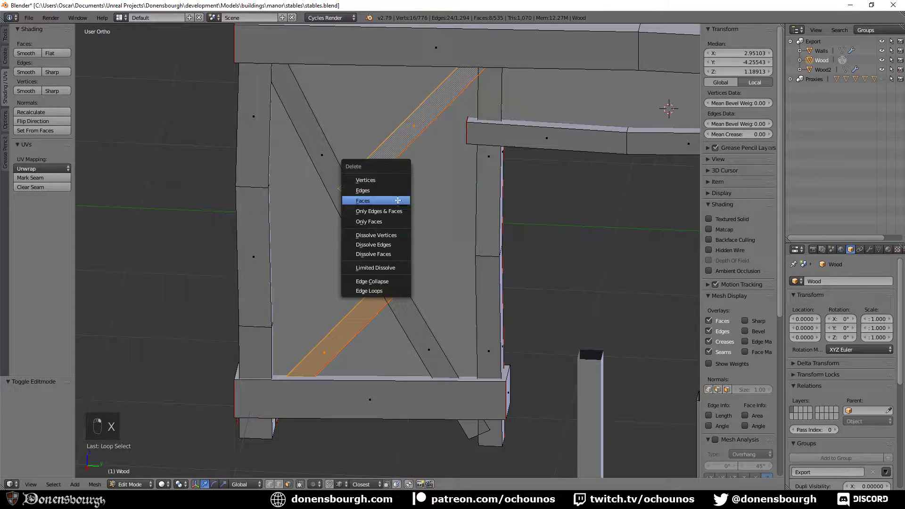
pyautogui.click(398, 200)
# - Duplicate the -Y panel's long brace rotated 180° about Z, and position the copy at a median of about Y -4.320, Z 1.271
pyautogui.click(364, 236)
pyautogui.keyDown('shift'); pyautogui.click(403, 309); pyautogui.keyUp('shift')
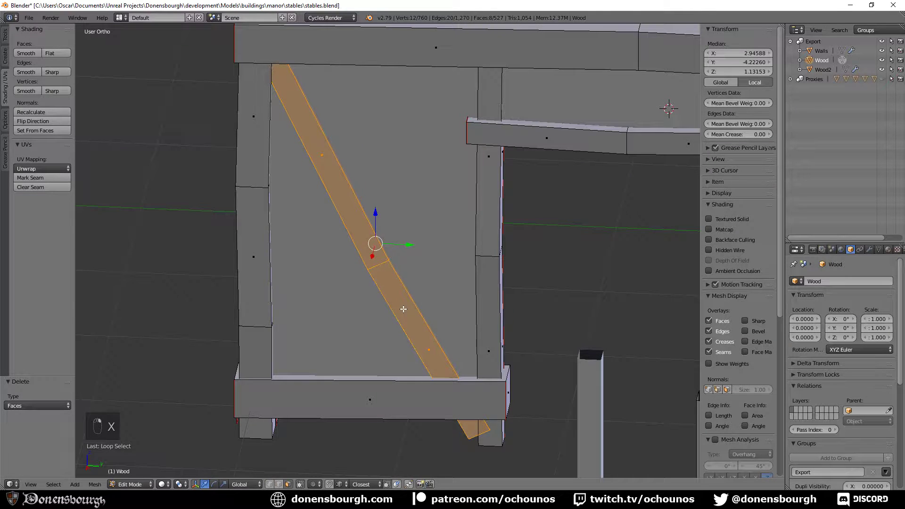
pyautogui.hotkey('shift', 'd')
pyautogui.write('r18')
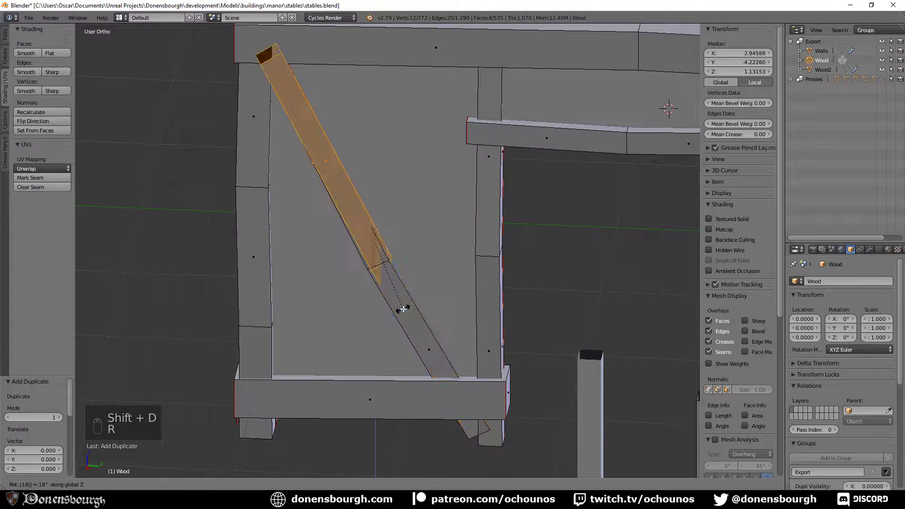
pyautogui.write('0')
pyautogui.click(403, 308)
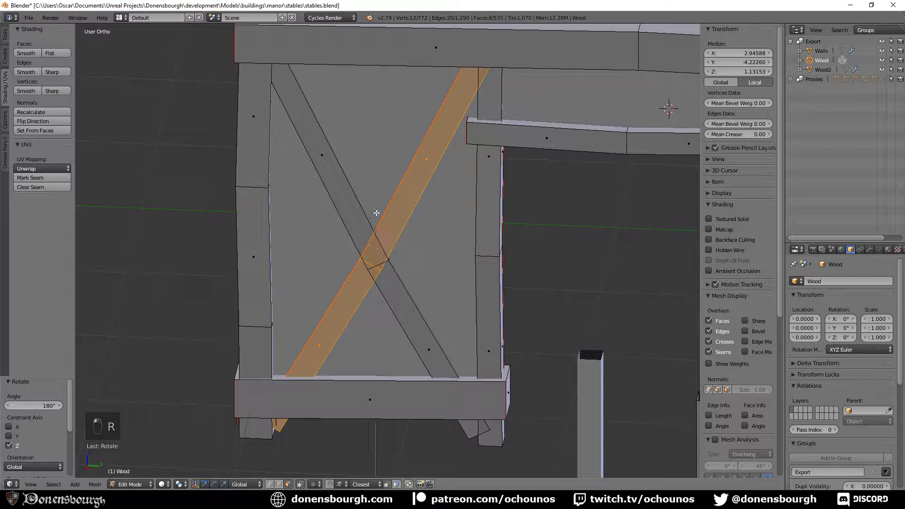
pyautogui.hotkey('ctrl', 'space')
pyautogui.moveTo(376, 205)
pyautogui.mouseDown()
pyautogui.moveTo(398, 236)
pyautogui.moveTo(362, 206)
pyautogui.moveTo(368, 192)
pyautogui.mouseUp()
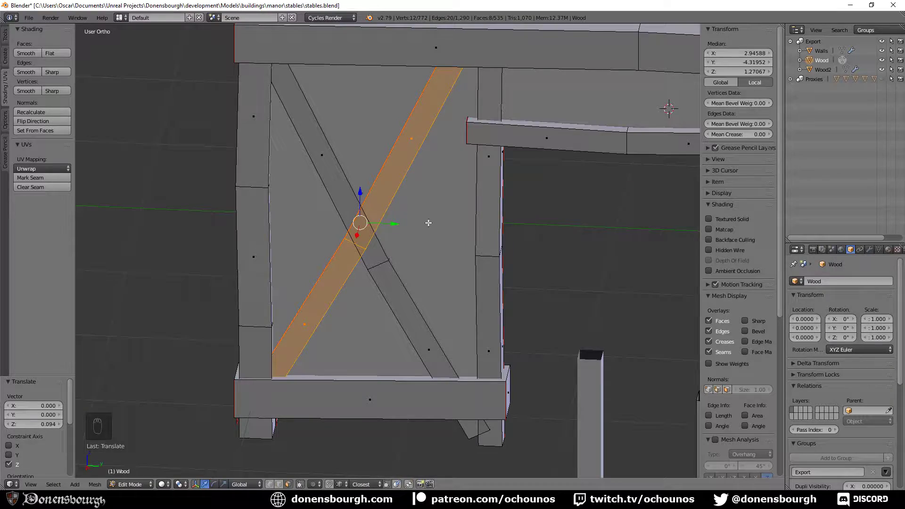
# - Slide the -Y copy's upper end loop 0.141 down along the brace in Normal orientation, working in the right wireframe view
pyautogui.press('z')
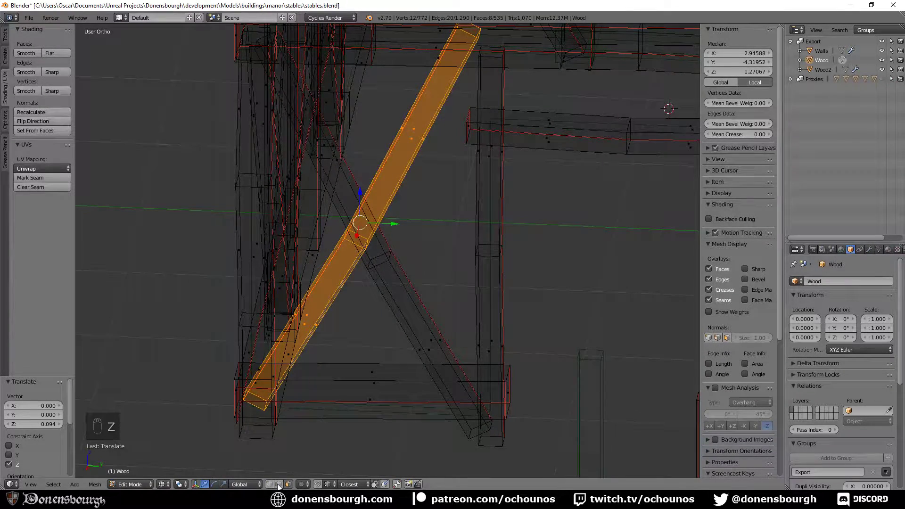
pyautogui.click(279, 485)
pyautogui.keyDown('alt'); pyautogui.rightClick(471, 40); pyautogui.keyUp('alt')
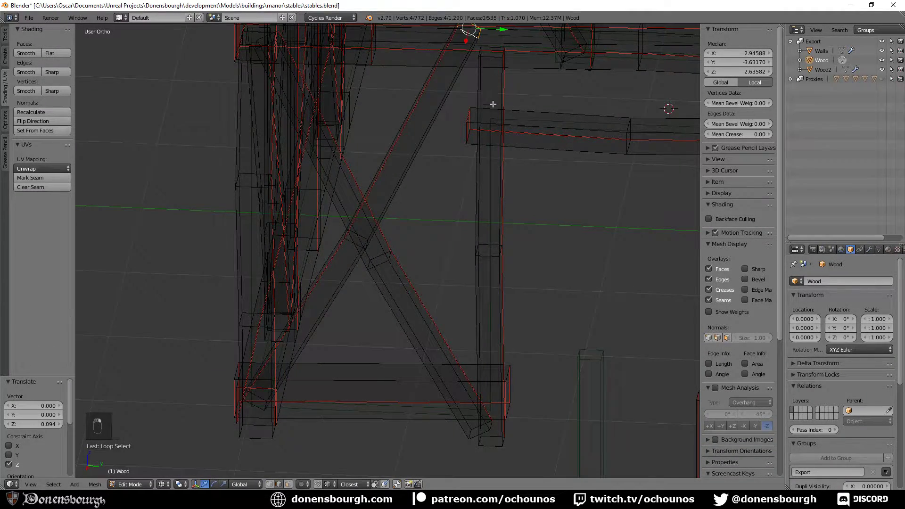
pyautogui.moveTo(491, 105); pyautogui.dragTo(480, 112, button='middle')
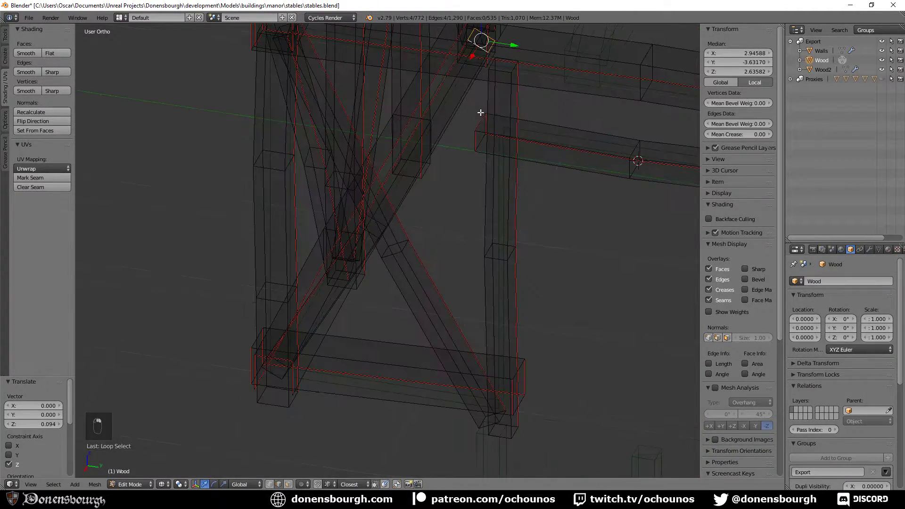
pyautogui.click(243, 484)
pyautogui.click(256, 453)
pyautogui.moveTo(415, 208); pyautogui.dragTo(381, 308, button='middle')
pyautogui.press('KP_1')
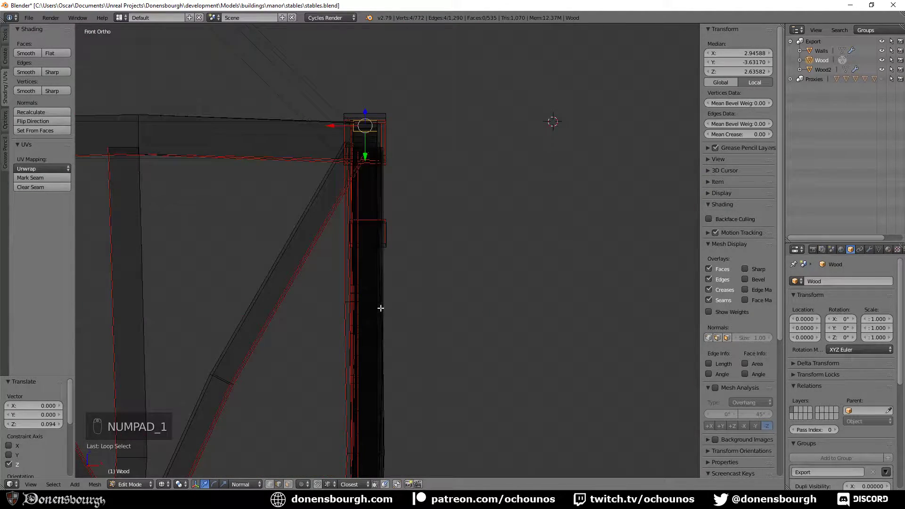
pyautogui.press('KP_3')
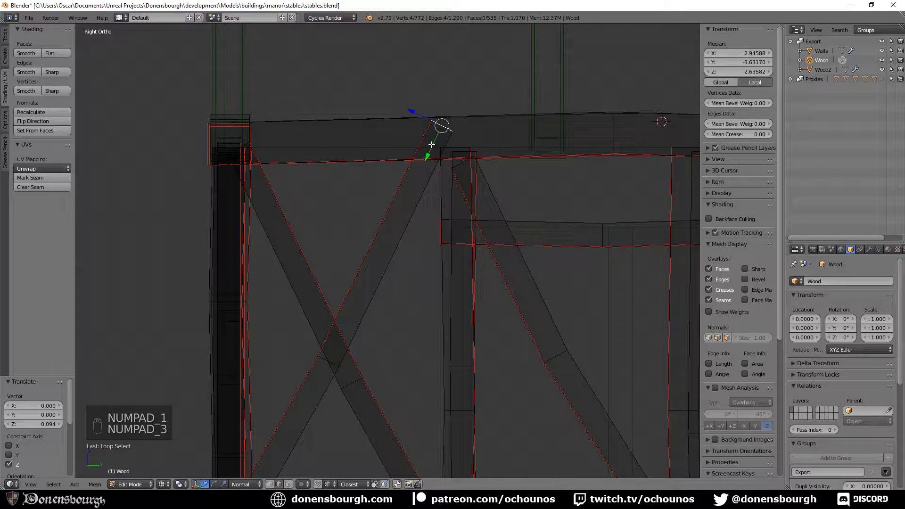
pyautogui.moveTo(432, 144); pyautogui.dragTo(424, 165)
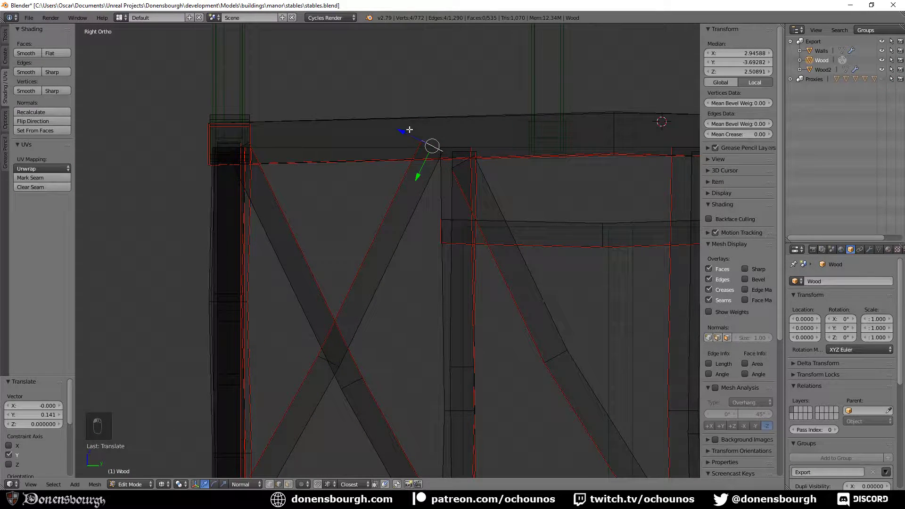
# - Move the upper end loop across the brace toward the doorway post, and try to delete its faces
pyautogui.moveTo(410, 129); pyautogui.dragTo(427, 143)
pyautogui.moveTo(437, 189); pyautogui.dragTo(435, 189)
pyautogui.press('x')
pyautogui.click(438, 236)
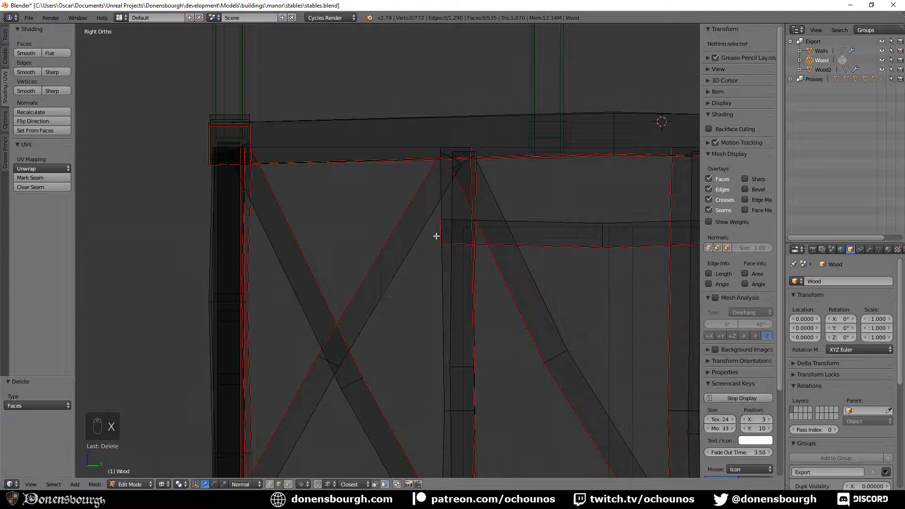
# - Lower the -Y copy's middle edge loop 0.127 along global Z and shift it about -0.032 in total along Y
pyautogui.keyDown('alt'); pyautogui.rightClick(327, 361); pyautogui.keyUp('alt')
pyautogui.press('space')
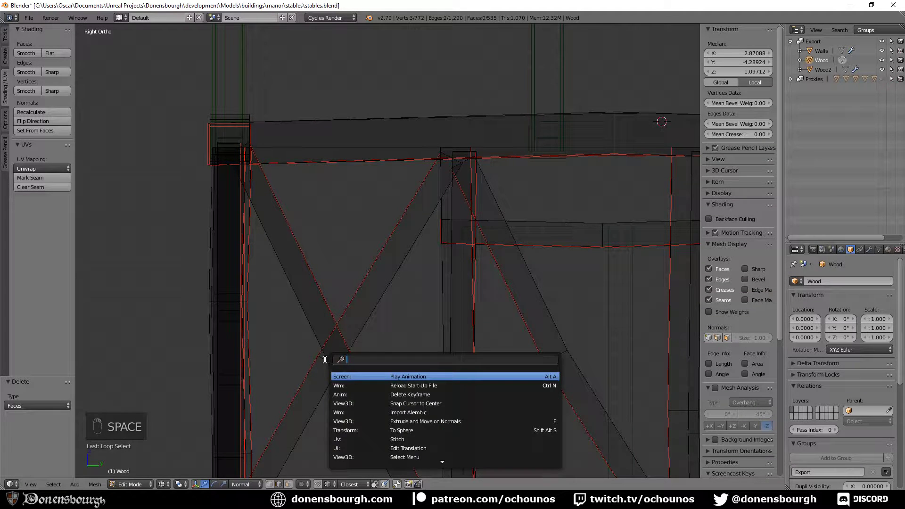
pyautogui.press('Escape')
pyautogui.keyDown('alt'); pyautogui.rightClick(322, 361); pyautogui.keyUp('alt')
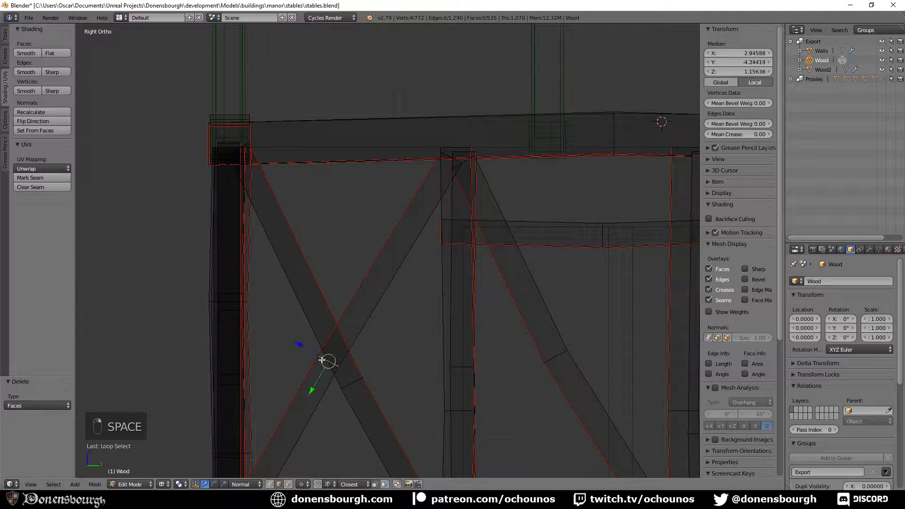
pyautogui.click(246, 483)
pyautogui.click(248, 477)
pyautogui.press('z')
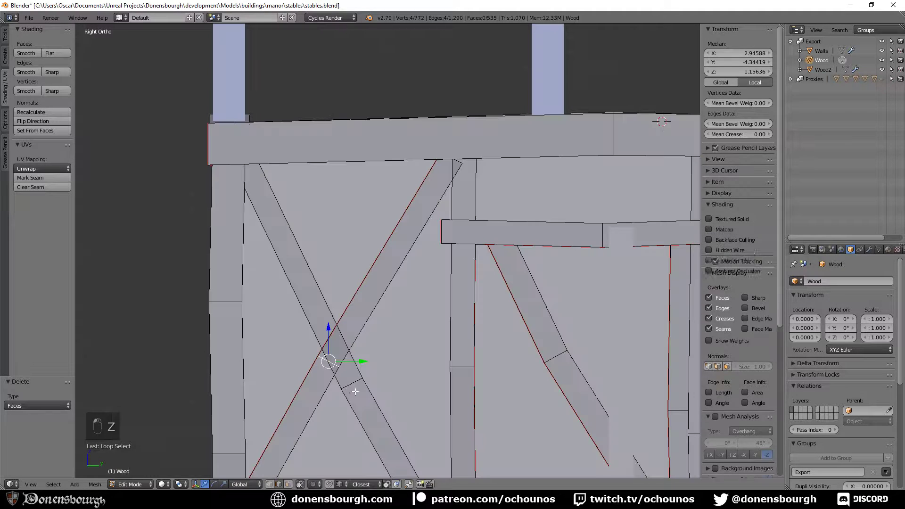
pyautogui.press('g')
pyautogui.press('y')
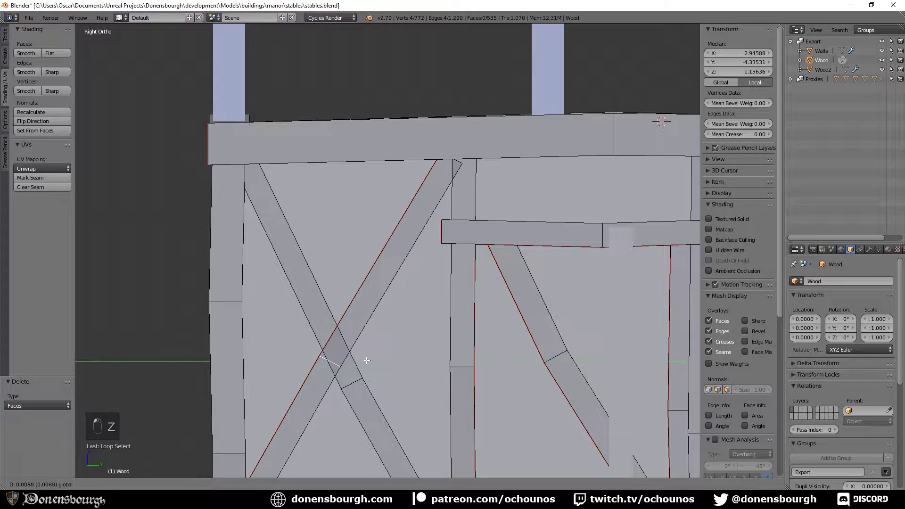
pyautogui.click(367, 361)
pyautogui.press('g')
pyautogui.press('z')
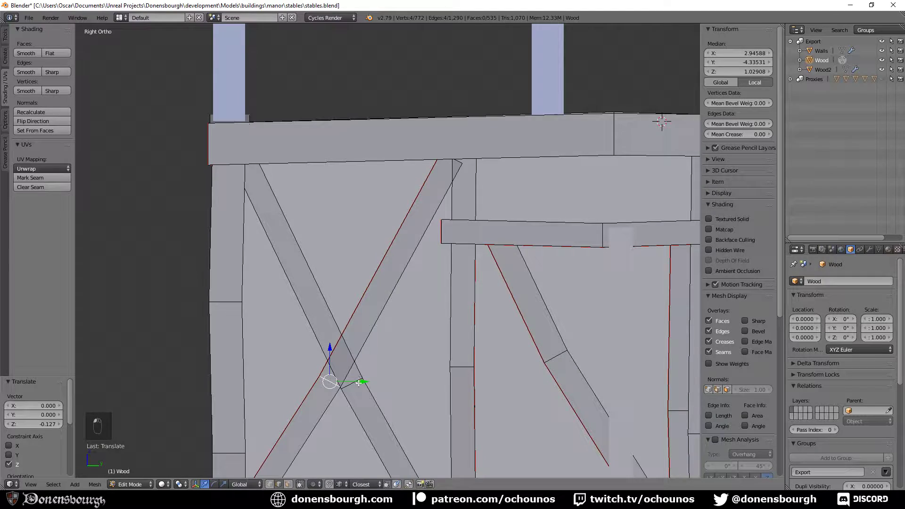
pyautogui.moveTo(358, 383); pyautogui.dragTo(354, 383)
# - Select all side faces of the -Y panel's brace copy and scale them to 0.813 along the X axis
pyautogui.moveTo(415, 360); pyautogui.dragTo(337, 377, button='middle')
pyautogui.click(287, 485)
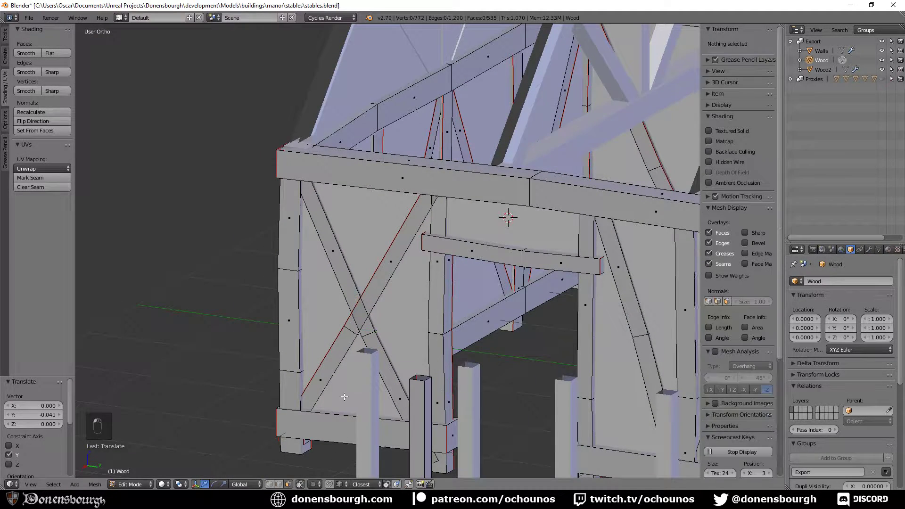
pyautogui.keyDown('alt'); pyautogui.rightClick(343, 359); pyautogui.keyUp('alt')
pyautogui.keyDown('alt'); pyautogui.keyDown('shift'); pyautogui.rightClick(380, 298); pyautogui.keyUp('shift'); pyautogui.keyUp('alt')
pyautogui.moveTo(380, 298); pyautogui.dragTo(282, 372, button='middle')
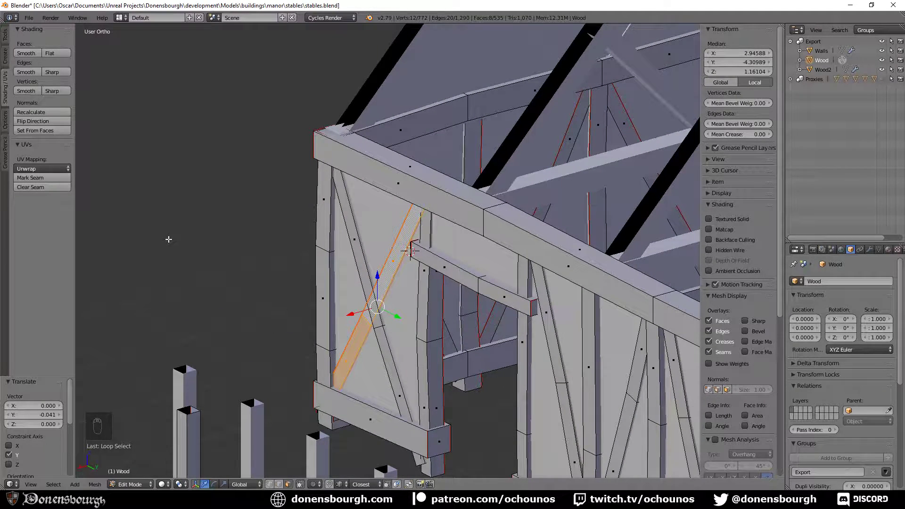
pyautogui.press('s')
pyautogui.press('x')
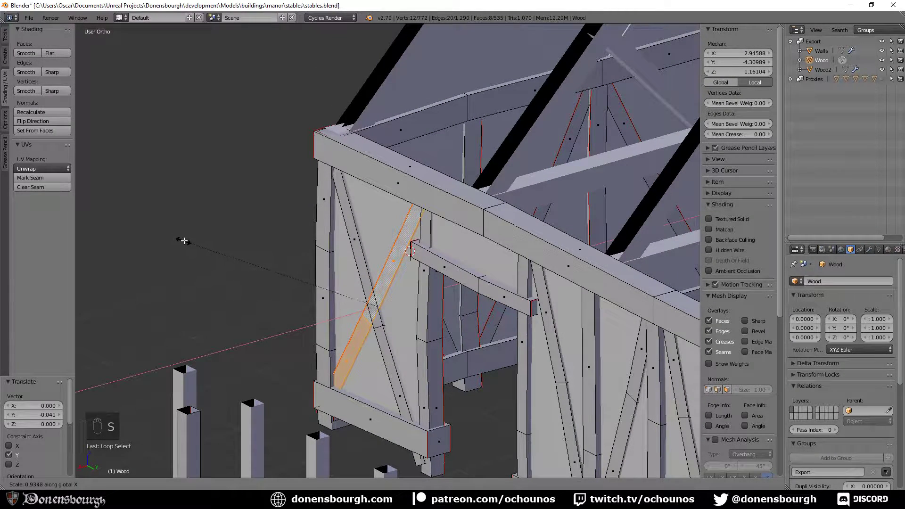
pyautogui.click(209, 246)
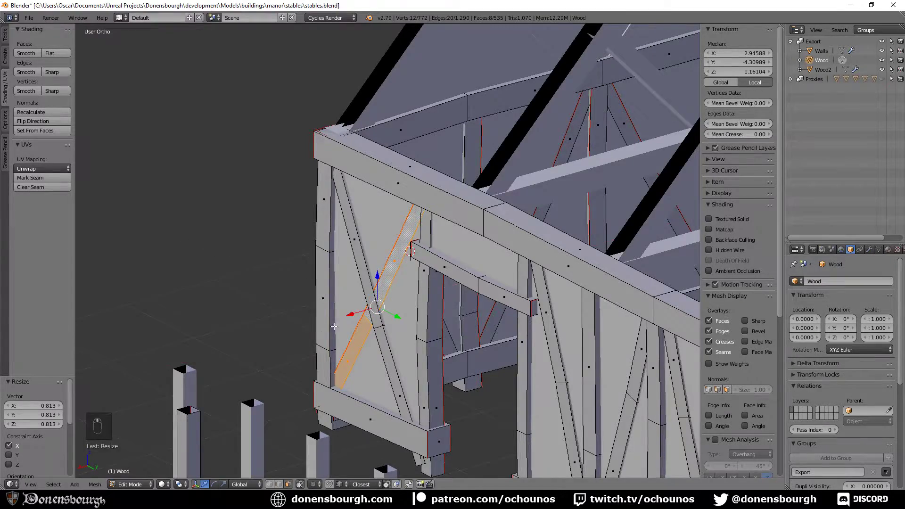
# - Review the whole stables model outside mesh editing, and add a cube to the Wood object's mesh
pyautogui.moveTo(217, 302); pyautogui.dragTo(375, 315, button='middle')
pyautogui.scroll(-3, 358, 325)
pyautogui.scroll(-2, 373, 325)
pyautogui.press('Tab')
pyautogui.scroll(2, 416, 336)
pyautogui.moveTo(416, 336); pyautogui.dragTo(391, 310, button='middle')
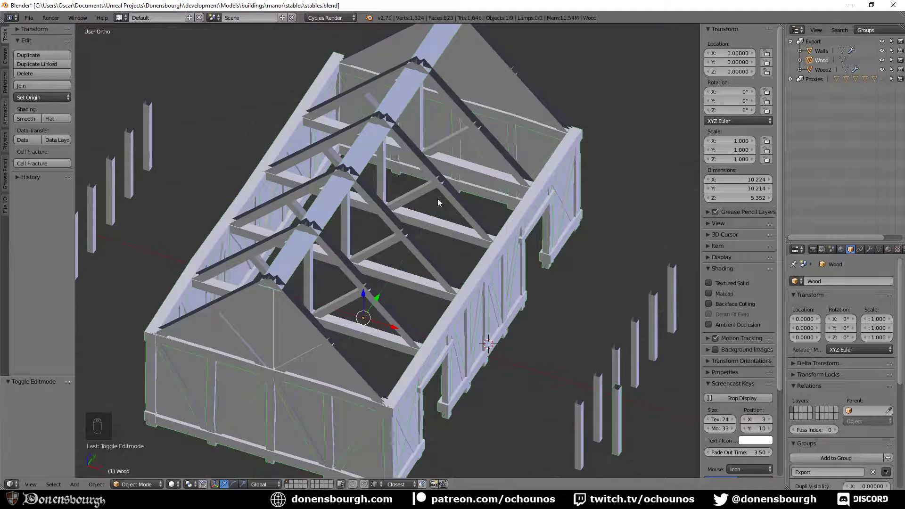
pyautogui.press('Tab')
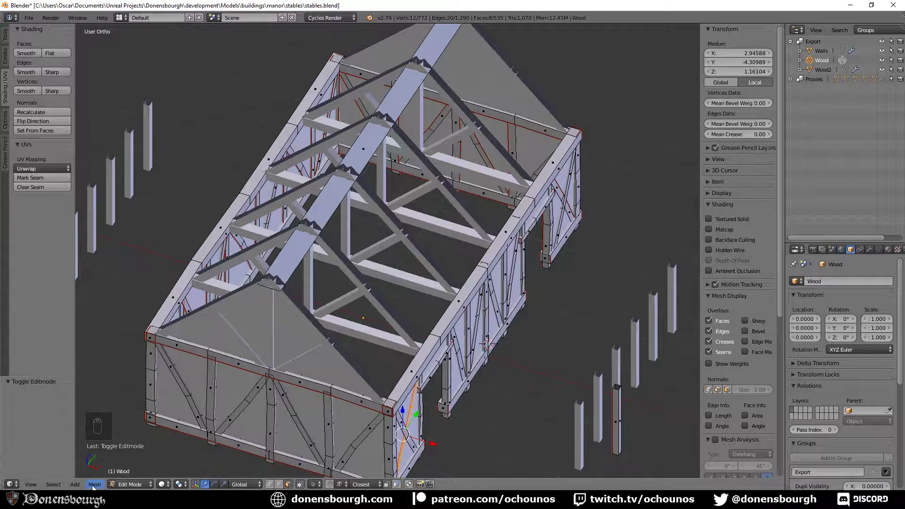
pyautogui.click(75, 484)
pyautogui.click(95, 465)
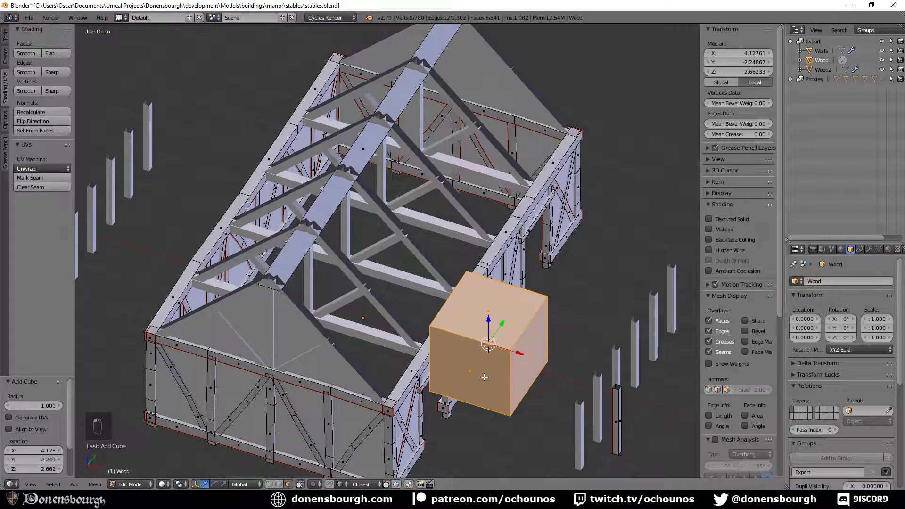
# - Move the new cube into the building and set its median X and Y coordinates to 0
pyautogui.moveTo(506, 350); pyautogui.dragTo(382, 205)
pyautogui.moveTo(424, 283); pyautogui.dragTo(481, 349, button='middle')
pyautogui.click(753, 53)
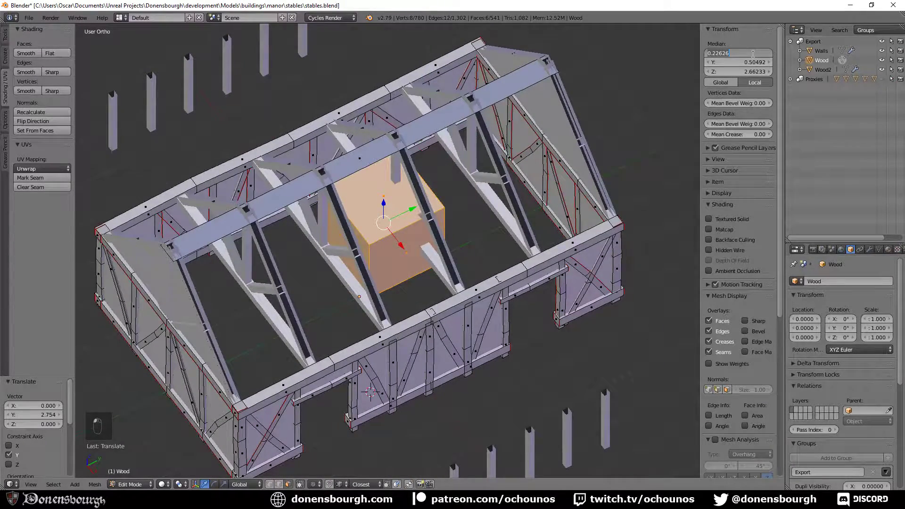
pyautogui.write('0')
pyautogui.press('Tab')
pyautogui.write('0')
pyautogui.press('Tab')
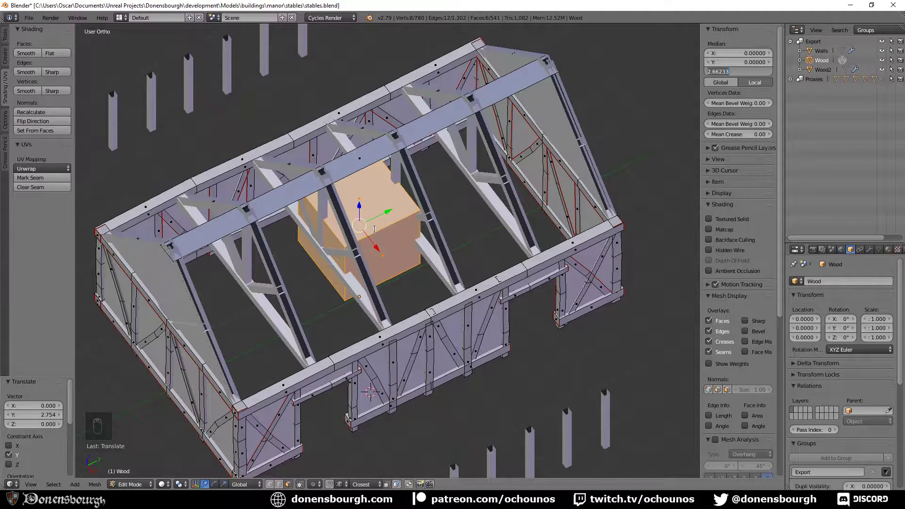
# - Try rotating the cube 45° about the Y axis and using Normal orientation, and revert to the unrotated cube in Global orientation
pyautogui.write('ry45')
pyautogui.press('Return')
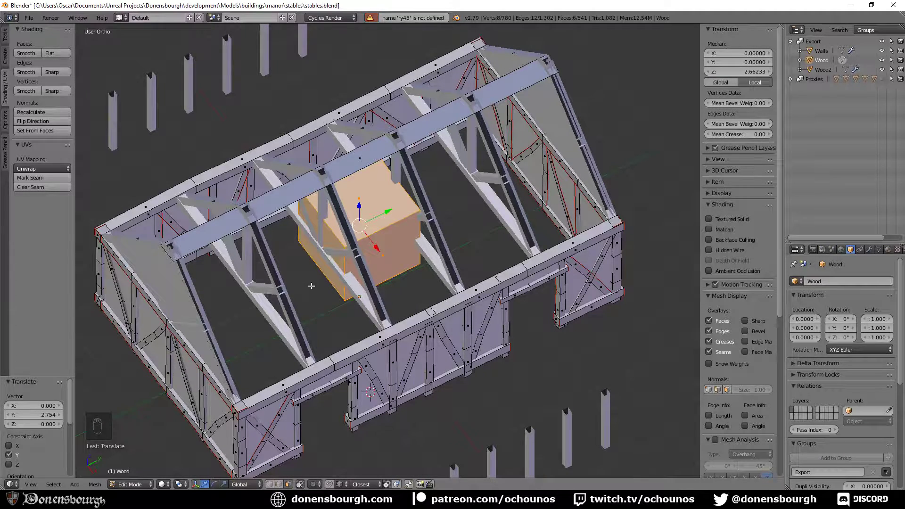
pyautogui.press('r')
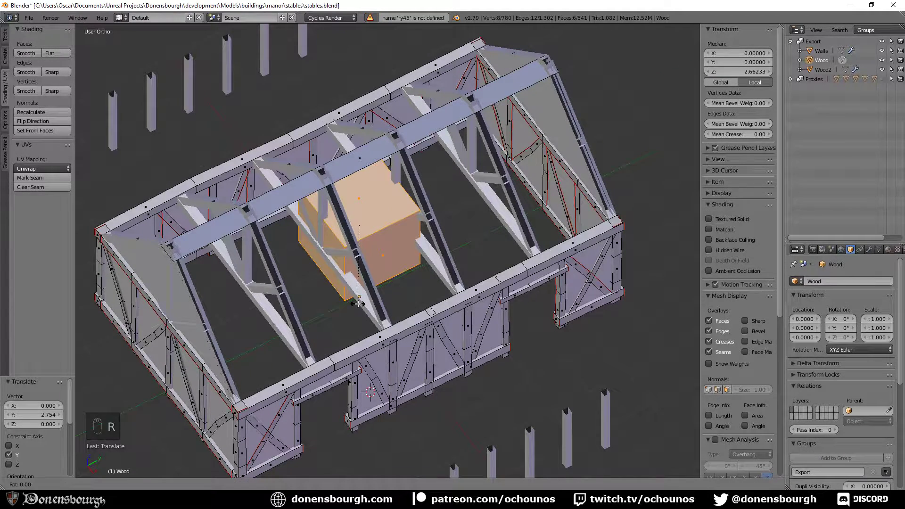
pyautogui.press('y')
pyautogui.press('4')
pyautogui.press('5')
pyautogui.press('Return')
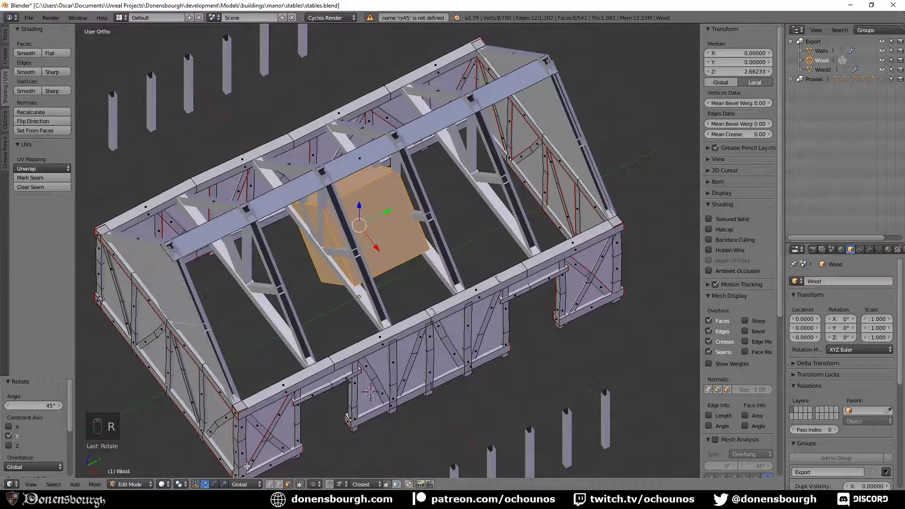
pyautogui.click(245, 484)
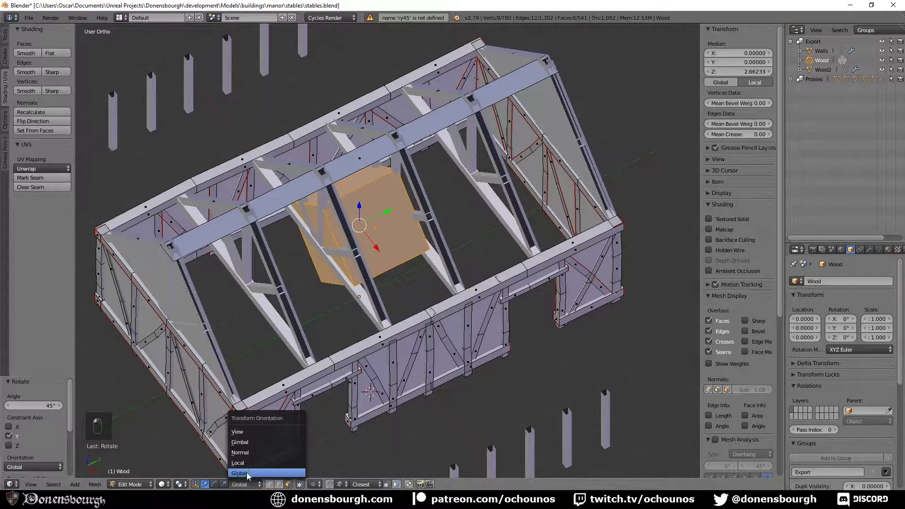
pyautogui.click(257, 451)
pyautogui.moveTo(352, 270); pyautogui.dragTo(317, 353, button='middle')
pyautogui.hotkey('ctrl', 'z')
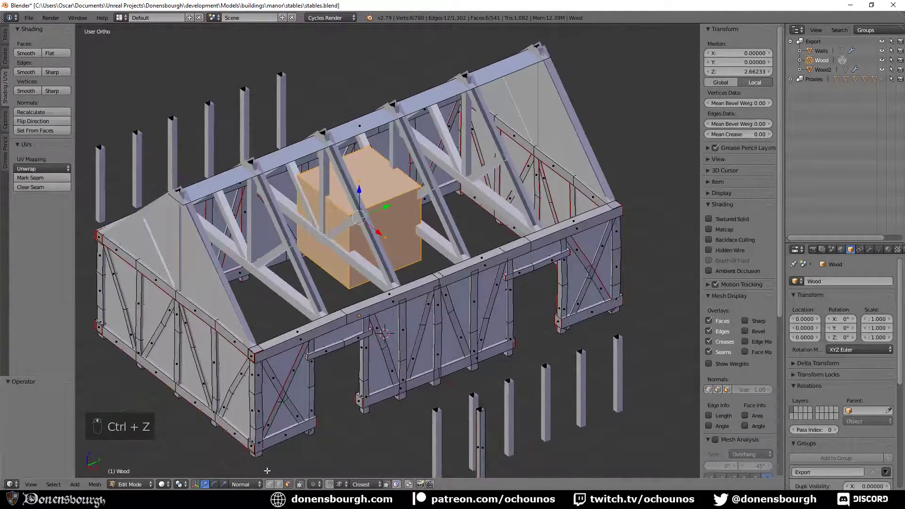
pyautogui.click(246, 484)
pyautogui.click(249, 473)
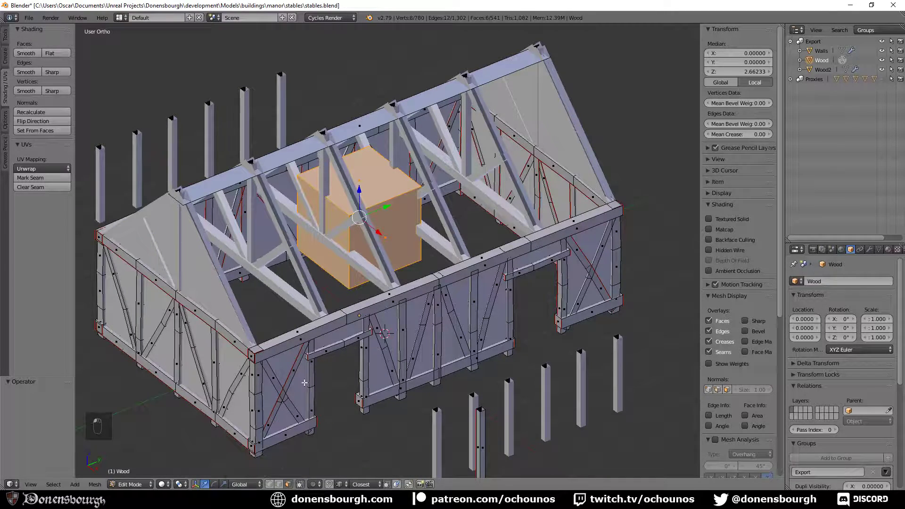
# - Move the cube over the doorway-side roof slope, to about 1.163 on X and 4.396 on Z
pyautogui.moveTo(376, 233); pyautogui.dragTo(406, 257)
pyautogui.moveTo(390, 212); pyautogui.dragTo(403, 152)
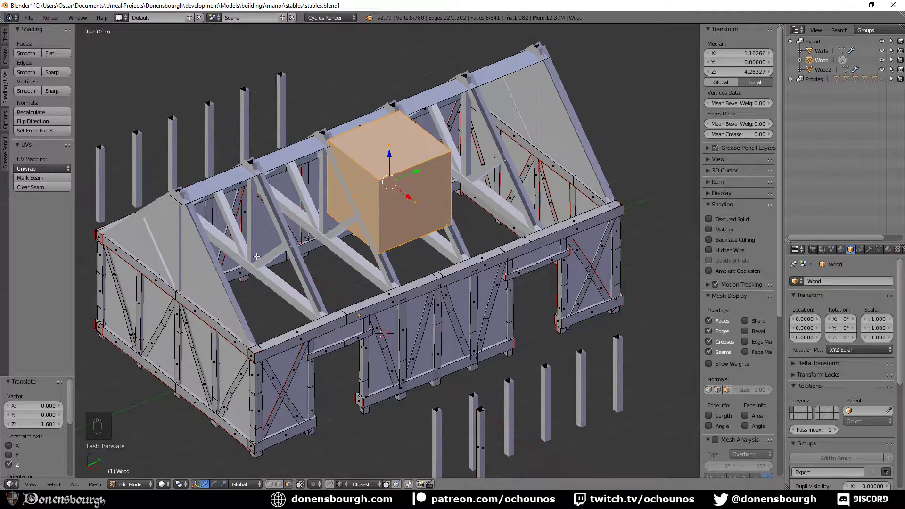
pyautogui.moveTo(256, 256); pyautogui.dragTo(290, 259, button='middle')
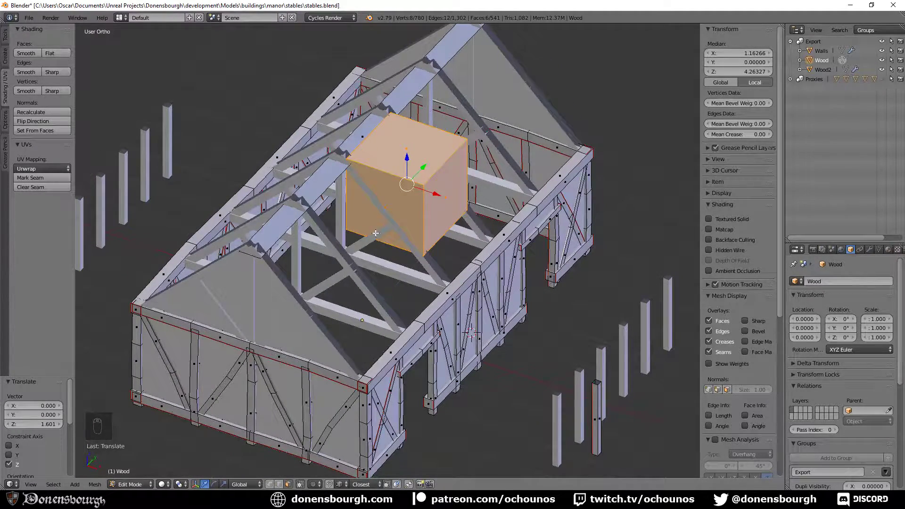
pyautogui.moveTo(405, 150); pyautogui.dragTo(408, 155)
# - Stretch the cube by a factor of about 5.002 along global Y to span the building's length
pyautogui.moveTo(408, 155); pyautogui.dragTo(343, 223, button='middle')
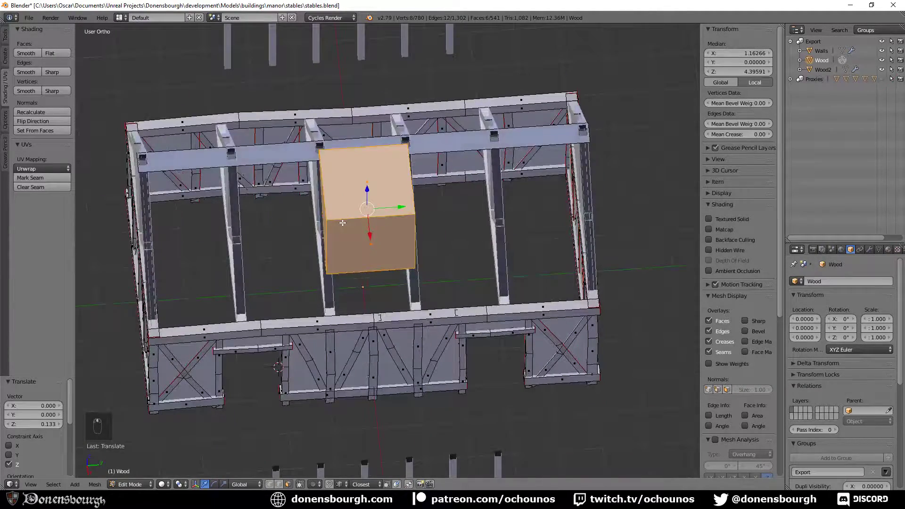
pyautogui.press('s')
pyautogui.press('y')
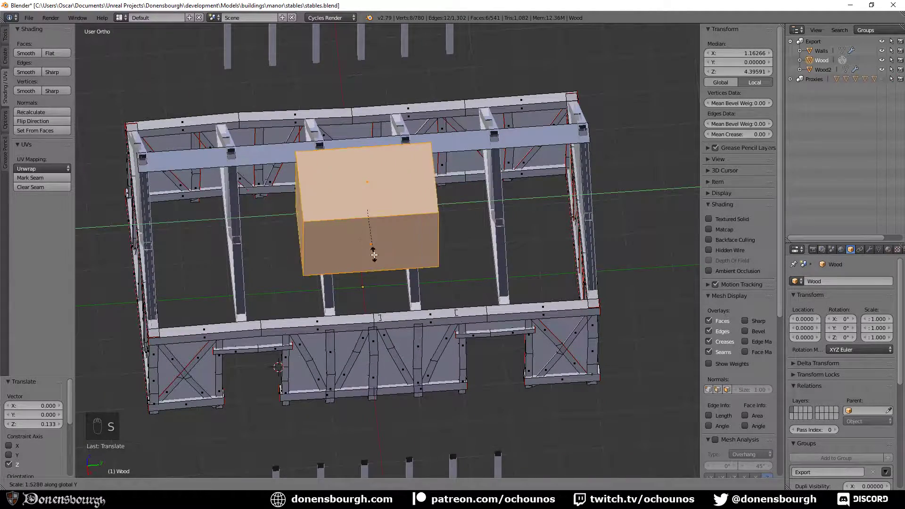
pyautogui.click(326, 345)
# - Delete the stretched cube's two end faces and its top face
pyautogui.moveTo(326, 345); pyautogui.dragTo(467, 188, button='middle')
pyautogui.rightClick(398, 316)
pyautogui.keyDown('shift'); pyautogui.rightClick(377, 309); pyautogui.keyUp('shift')
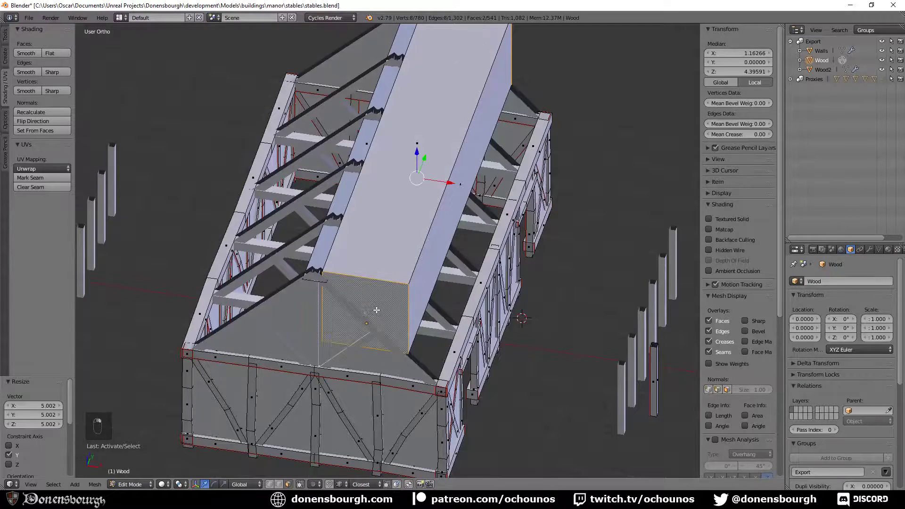
pyautogui.press('x')
pyautogui.click(386, 300)
pyautogui.scroll(-3, 386, 300)
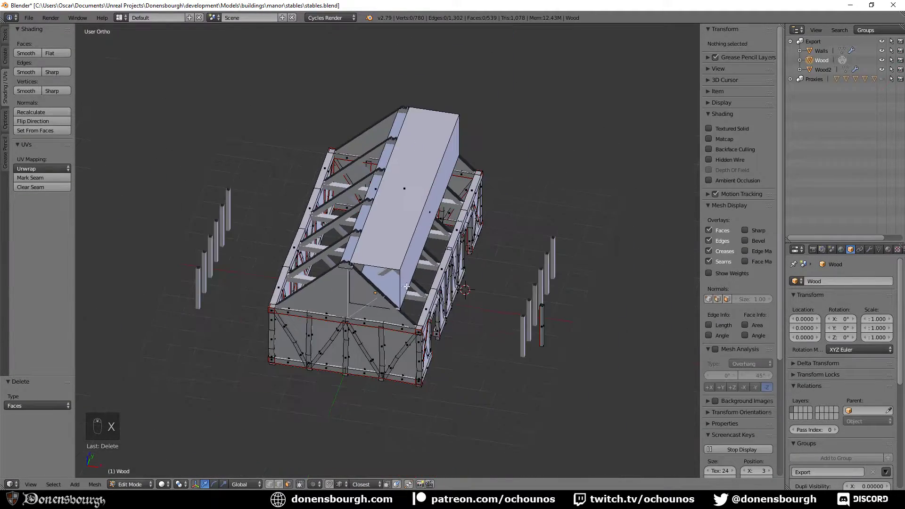
pyautogui.moveTo(386, 292); pyautogui.dragTo(395, 203, button='middle')
pyautogui.rightClick(395, 203)
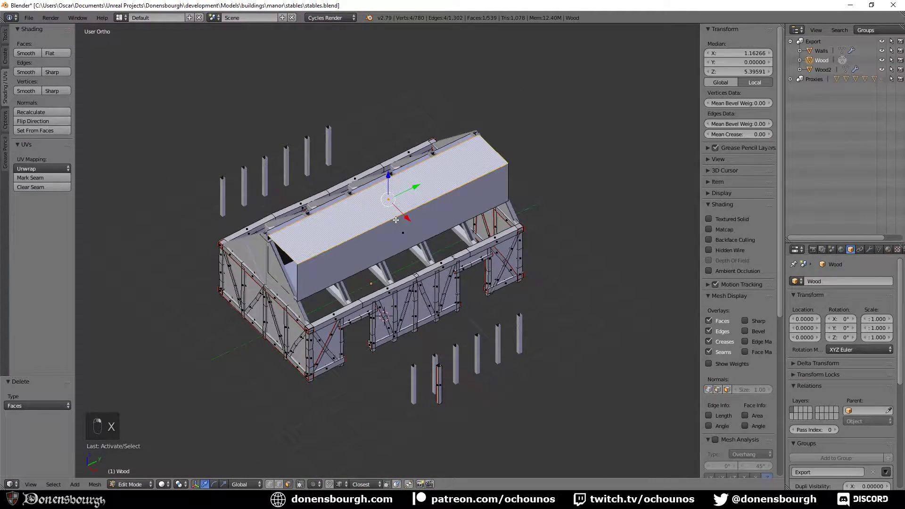
pyautogui.press('x')
pyautogui.click(396, 223)
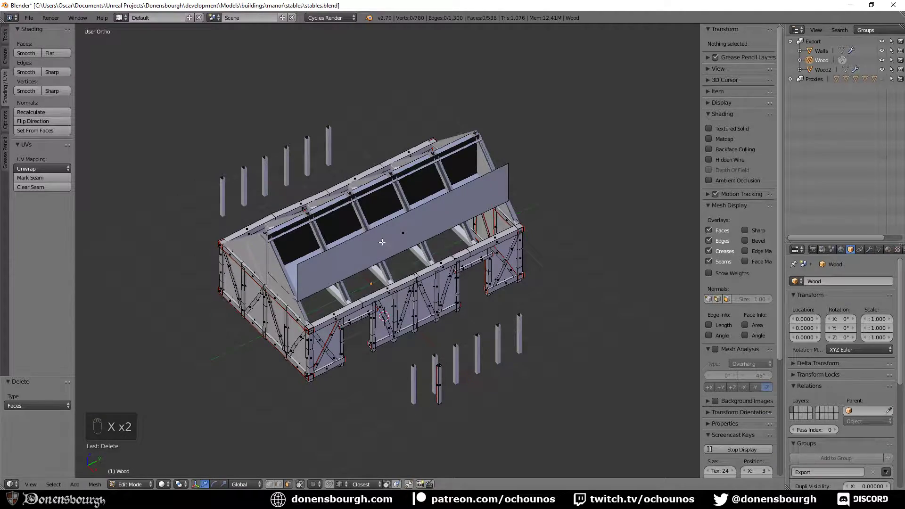
# - Select the three remaining long faces and rotate them 45° about the global Y axis
pyautogui.keyDown('alt'); pyautogui.rightClick(403, 250); pyautogui.keyUp('alt')
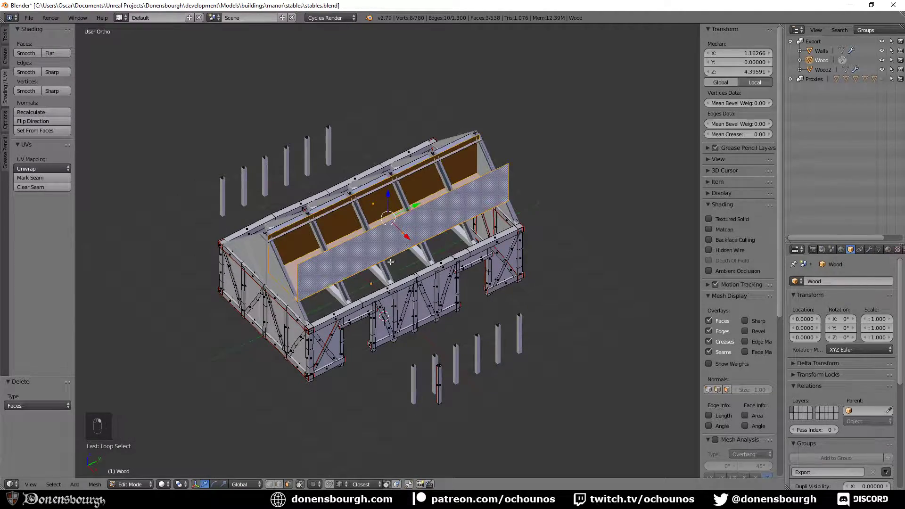
pyautogui.moveTo(403, 250); pyautogui.dragTo(429, 278, button='middle')
pyautogui.scroll(4, 428, 278)
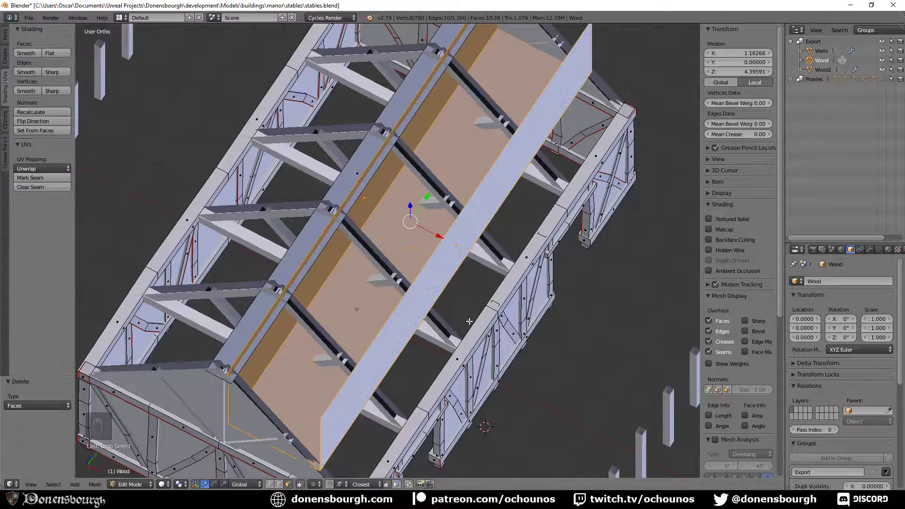
pyautogui.press('r')
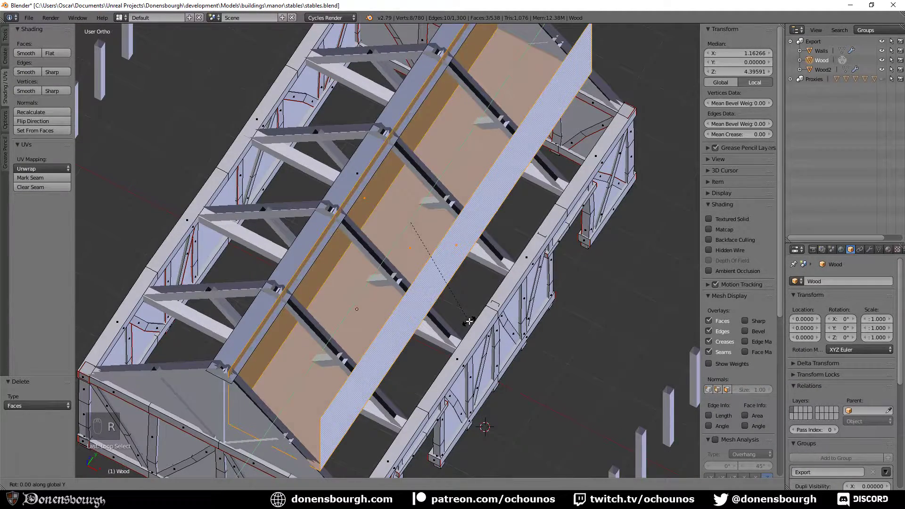
pyautogui.press('4')
pyautogui.press('5')
pyautogui.press('Return')
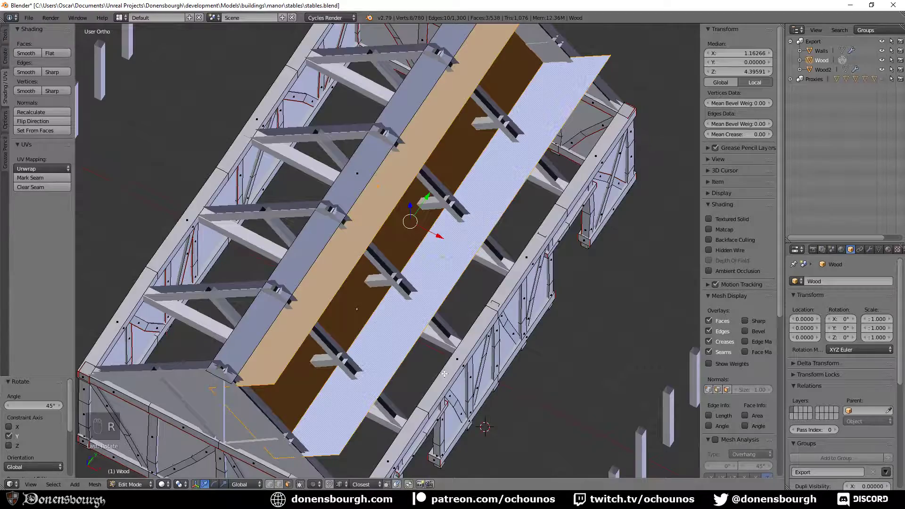
# - Scale the rotated faces to about 0.114 on X and Z, locking Y, to form a slim roof beam
pyautogui.moveTo(444, 374); pyautogui.dragTo(421, 339, button='middle')
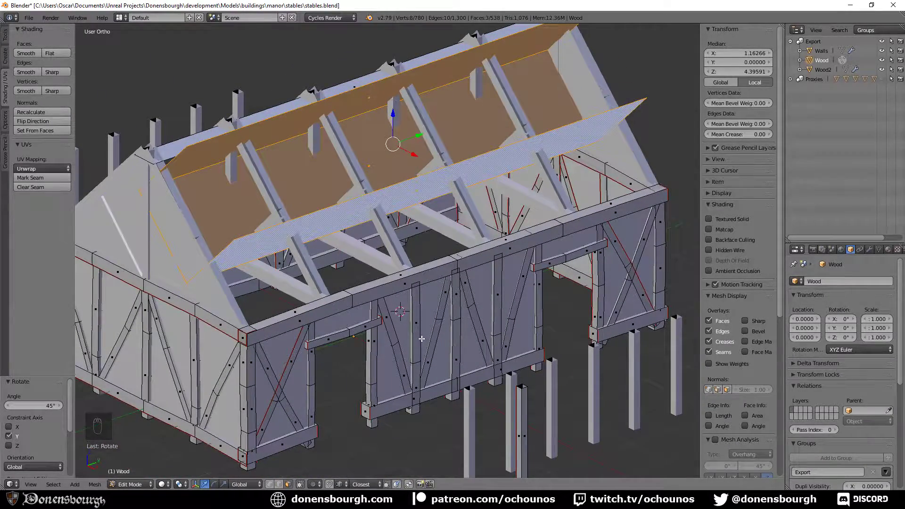
pyautogui.press('s')
pyautogui.hotkey('shift', 'y')
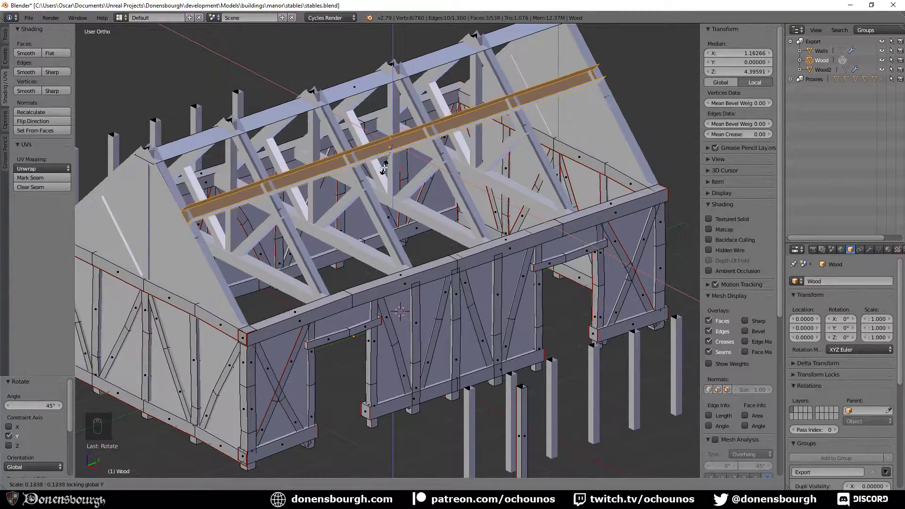
pyautogui.click(387, 161)
# - In Normal orientation, move the beam about 0.529 along X down the roof slope and 0.041 along Z into the rafters
pyautogui.moveTo(376, 235); pyautogui.dragTo(398, 253, button='middle')
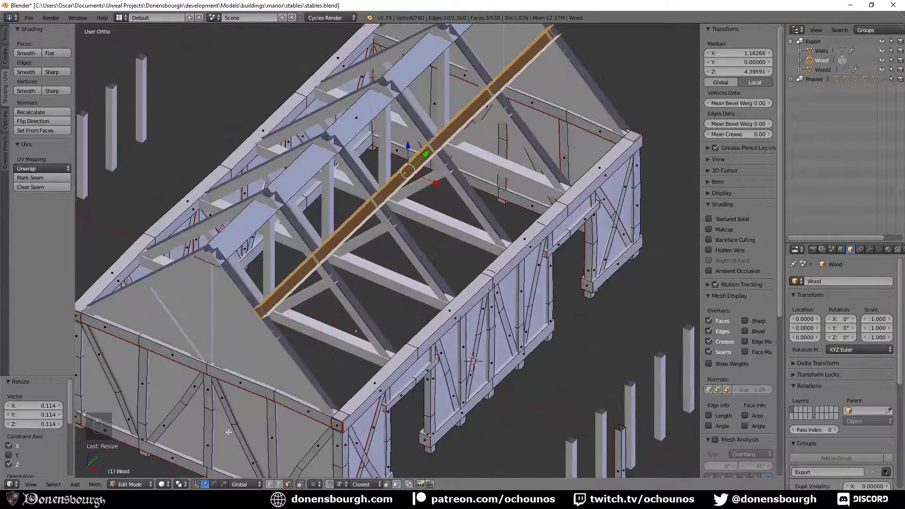
pyautogui.click(246, 484)
pyautogui.click(263, 452)
pyautogui.moveTo(424, 198); pyautogui.dragTo(443, 259)
pyautogui.moveTo(443, 260); pyautogui.dragTo(324, 281, button='middle')
pyautogui.scroll(3, 264, 245)
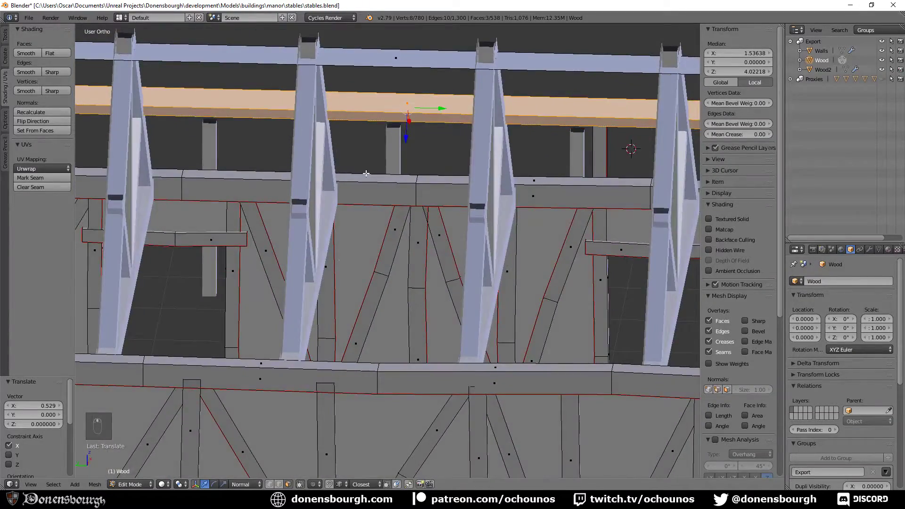
pyautogui.moveTo(363, 186); pyautogui.dragTo(465, 117, button='middle')
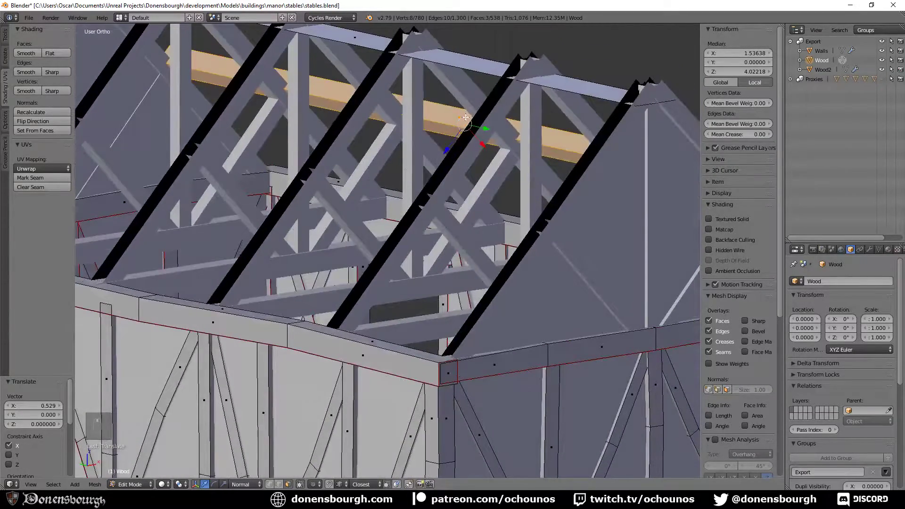
pyautogui.moveTo(452, 144); pyautogui.dragTo(446, 148)
# - Select the beam's two open long edges and move them -0.128 along normal Z to reduce the beam's depth
pyautogui.moveTo(447, 147); pyautogui.dragTo(266, 246, button='middle')
pyautogui.scroll(-4, 378, 155)
pyautogui.scroll(3, 223, 173)
pyautogui.scroll(4, 220, 198)
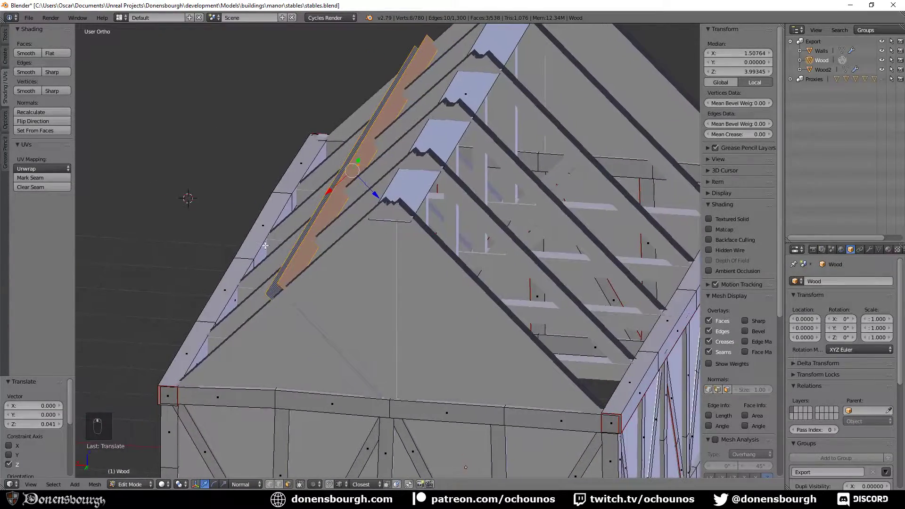
pyautogui.click(279, 484)
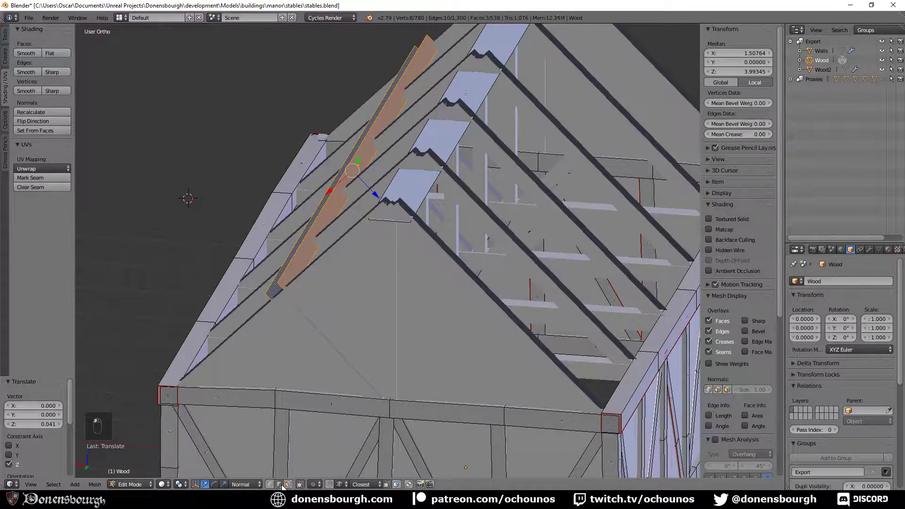
pyautogui.click(329, 200)
pyautogui.moveTo(324, 146); pyautogui.dragTo(333, 151)
pyautogui.moveTo(318, 240); pyautogui.dragTo(398, 219, button='middle')
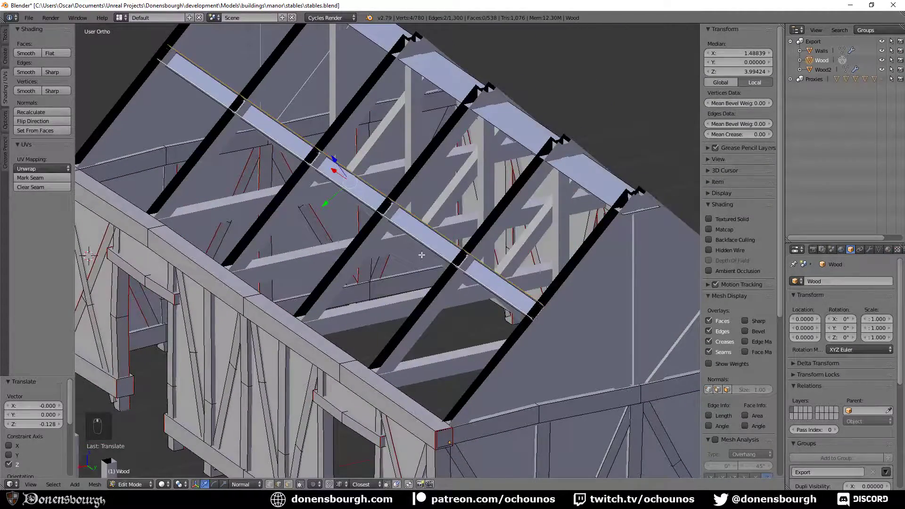
pyautogui.moveTo(422, 255); pyautogui.dragTo(486, 277, button='middle')
pyautogui.moveTo(405, 184); pyautogui.dragTo(308, 345, button='middle')
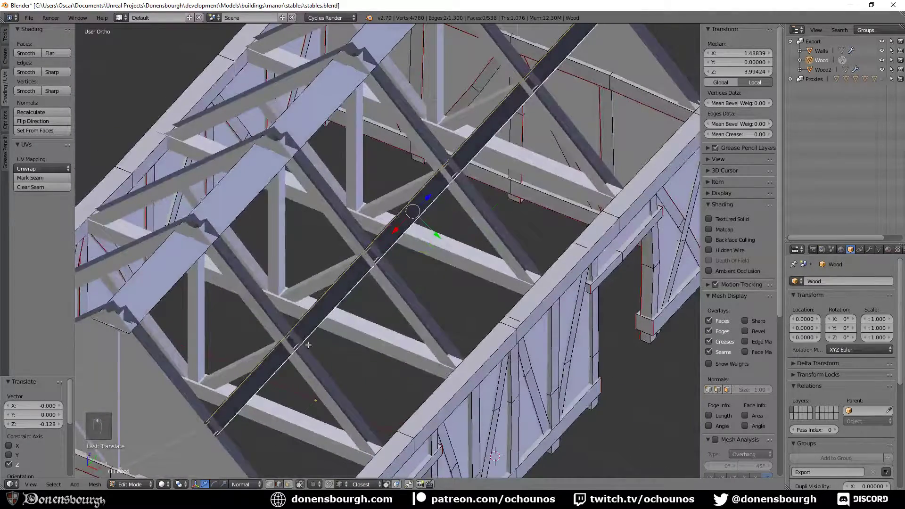
# - Duplicate the roof beam's faces in place and rotate the copy 180° about the global Z axis
pyautogui.click(289, 484)
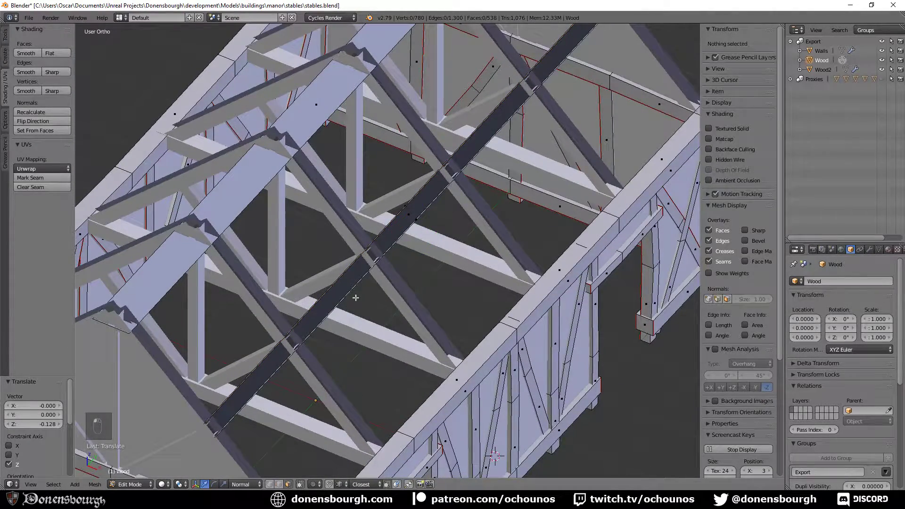
pyautogui.keyDown('alt'); pyautogui.rightClick(355, 295); pyautogui.keyUp('alt')
pyautogui.hotkey('shift', 'd')
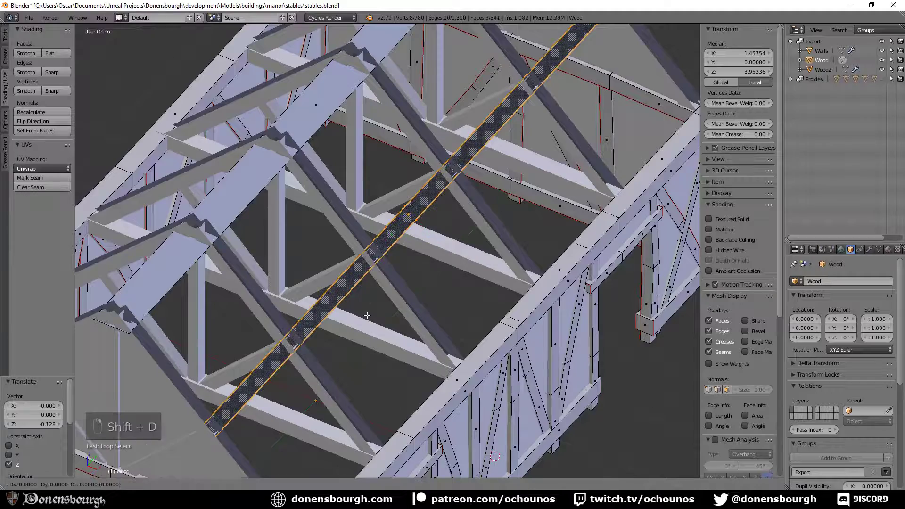
pyautogui.rightClick(367, 315)
pyautogui.moveTo(367, 315); pyautogui.dragTo(404, 306, button='middle')
pyautogui.click(243, 484)
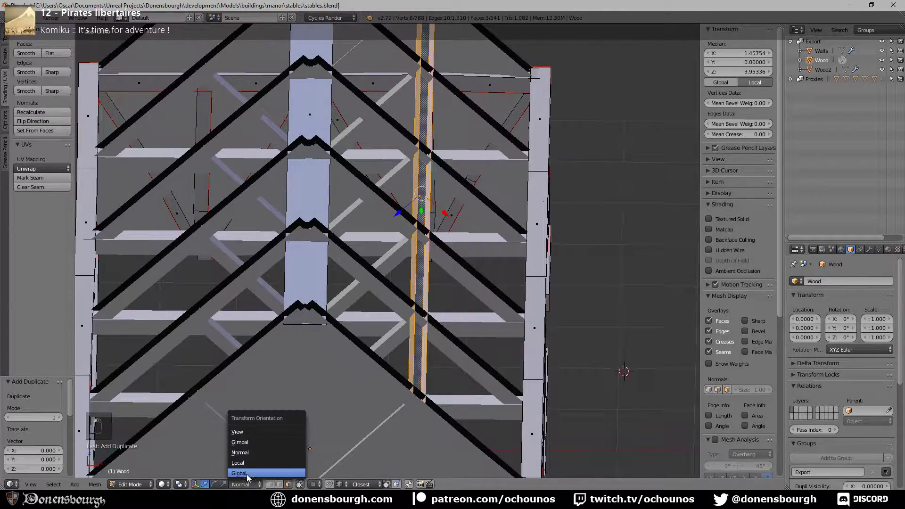
pyautogui.click(245, 476)
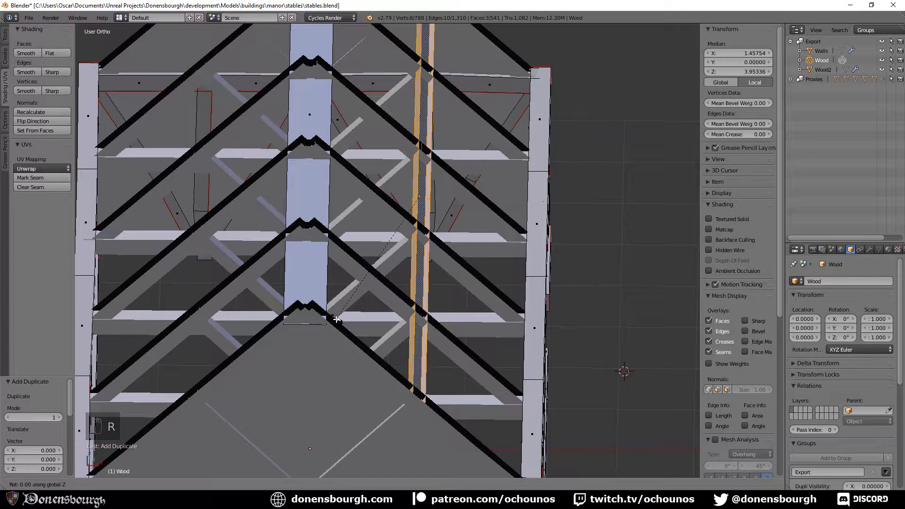
pyautogui.write('rz180')
pyautogui.press('Return')
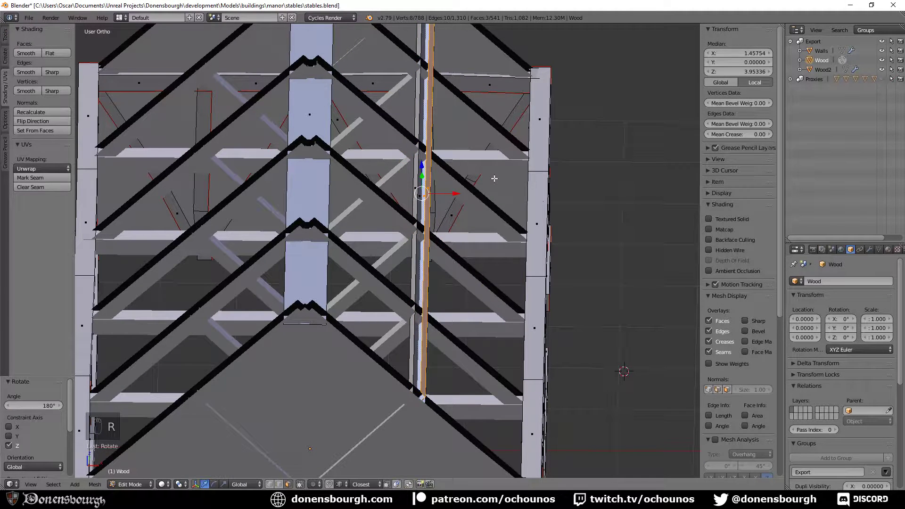
# - Set the duplicated beam's median X to -1.45754 to place it on the opposite roof slope
pyautogui.click(712, 53)
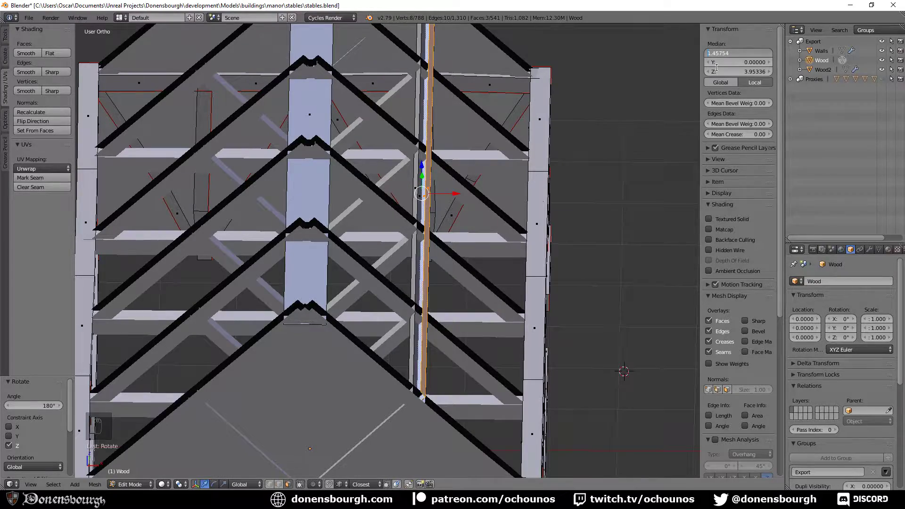
pyautogui.press('Home')
pyautogui.write('-')
pyautogui.press('Return')
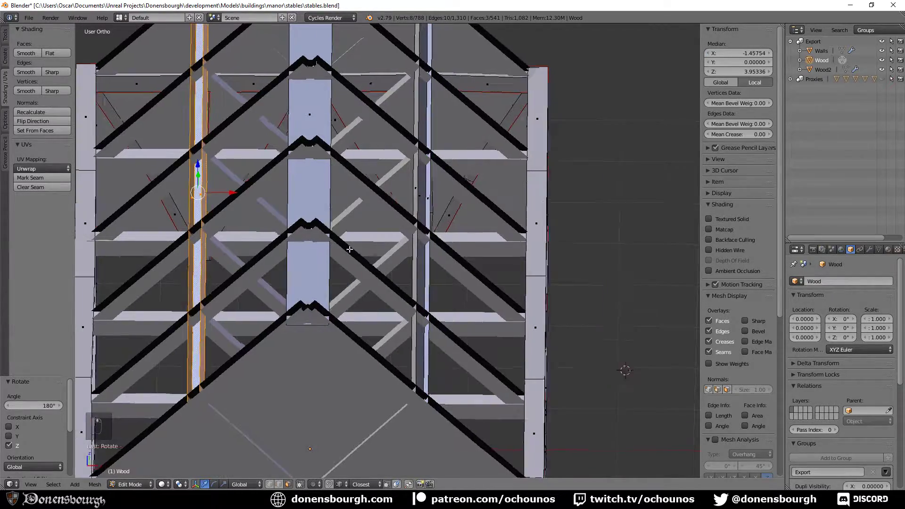
# - Examine closely how the mirrored beam sits in the rafters on the opposite roof slope
pyautogui.moveTo(349, 249); pyautogui.dragTo(298, 236, button='middle')
pyautogui.scroll(-2, 330, 236)
pyautogui.keyDown('shift'); pyautogui.moveTo(444, 222); pyautogui.dragTo(426, 144, button='middle'); pyautogui.keyUp('shift')
pyautogui.scroll(2, 391, 278)
pyautogui.press('Tab')
pyautogui.scroll(2, 304, 231)
pyautogui.scroll(5, 362, 268)
pyautogui.press('Tab')
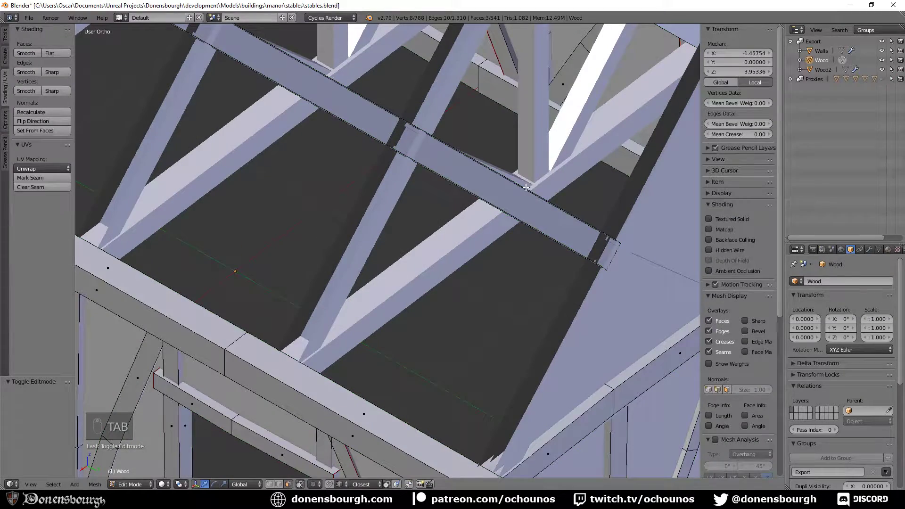
# - Select the original roof beam, check its end against the gable rafter from above, and review the whole stables frame
pyautogui.keyDown('alt'); pyautogui.click(526, 189); pyautogui.keyUp('alt')
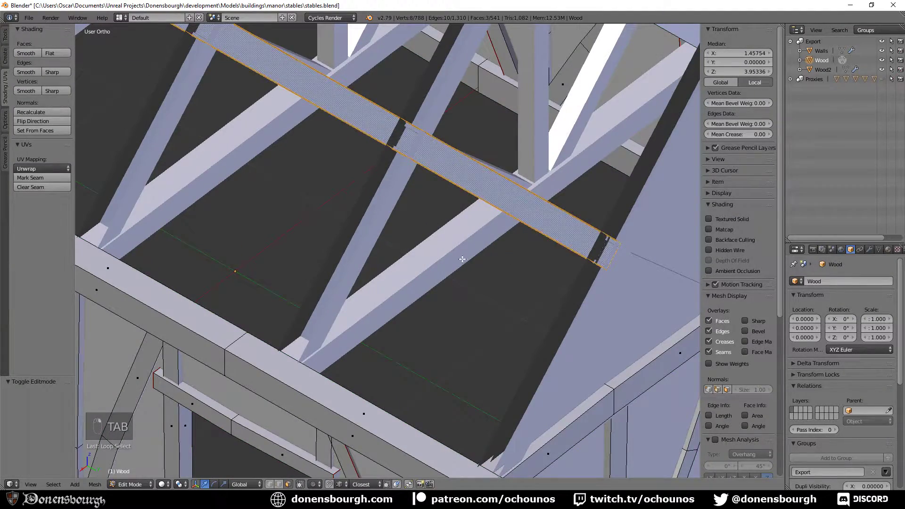
pyautogui.scroll(-2, 462, 259)
pyautogui.press('KP_7')
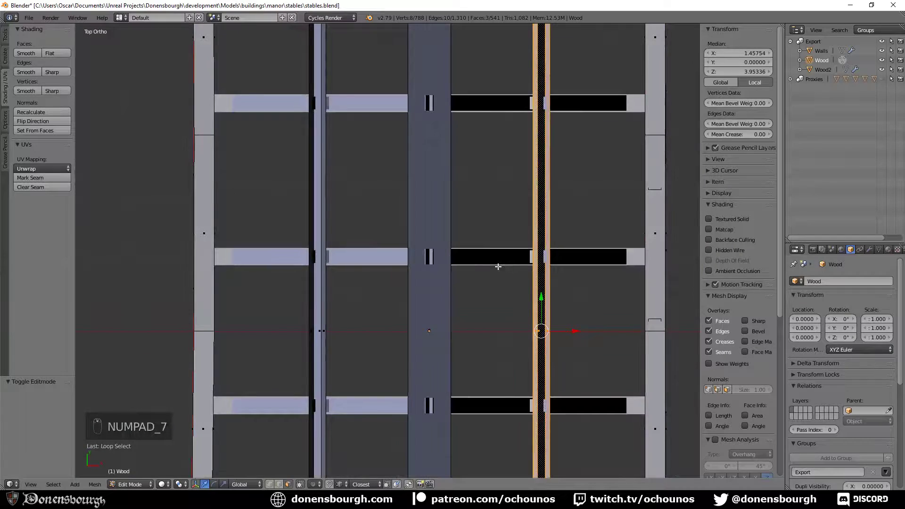
pyautogui.scroll(-3, 497, 263)
pyautogui.scroll(6, 448, 283)
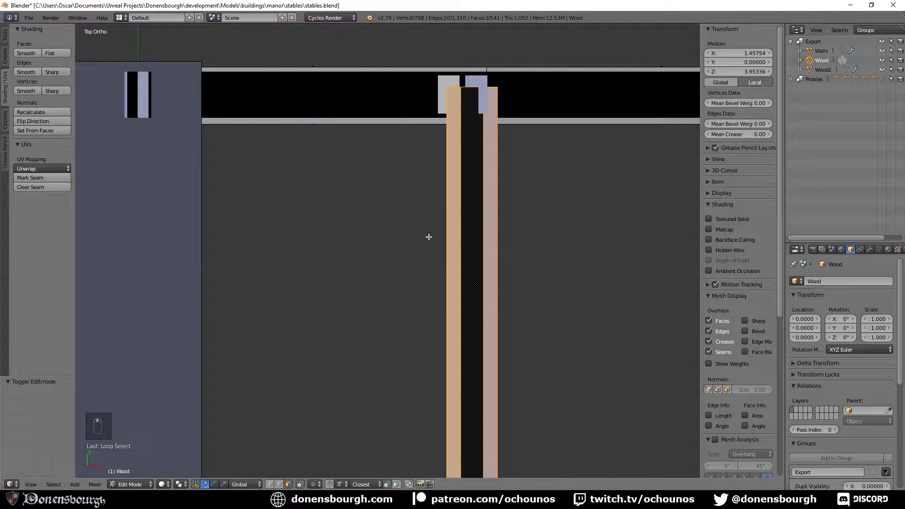
pyautogui.scroll(-7, 429, 237)
pyautogui.moveTo(437, 325); pyautogui.dragTo(499, 305, button='middle')
pyautogui.scroll(-2, 407, 276)
pyautogui.press('Tab')
pyautogui.moveTo(411, 310); pyautogui.dragTo(397, 286, button='middle')
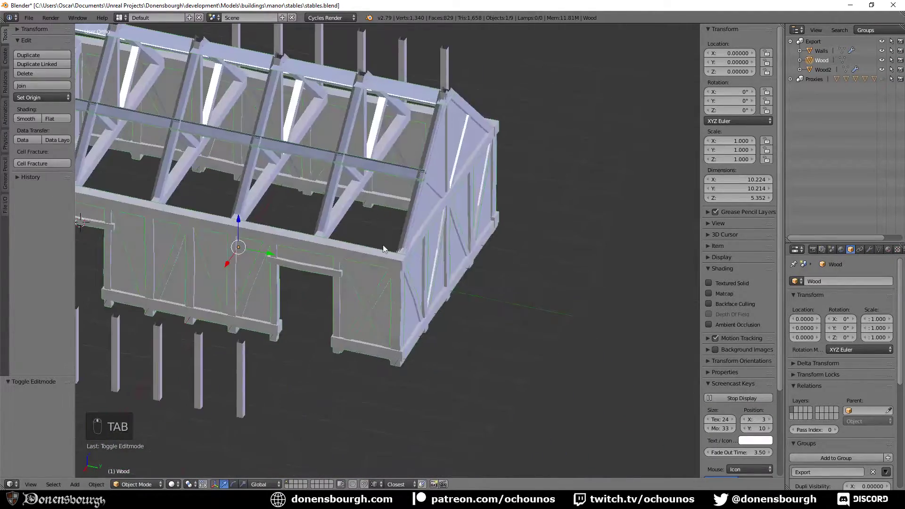
pyautogui.keyDown('shift'); pyautogui.moveTo(366, 208); pyautogui.dragTo(502, 309, button='middle'); pyautogui.keyUp('shift')
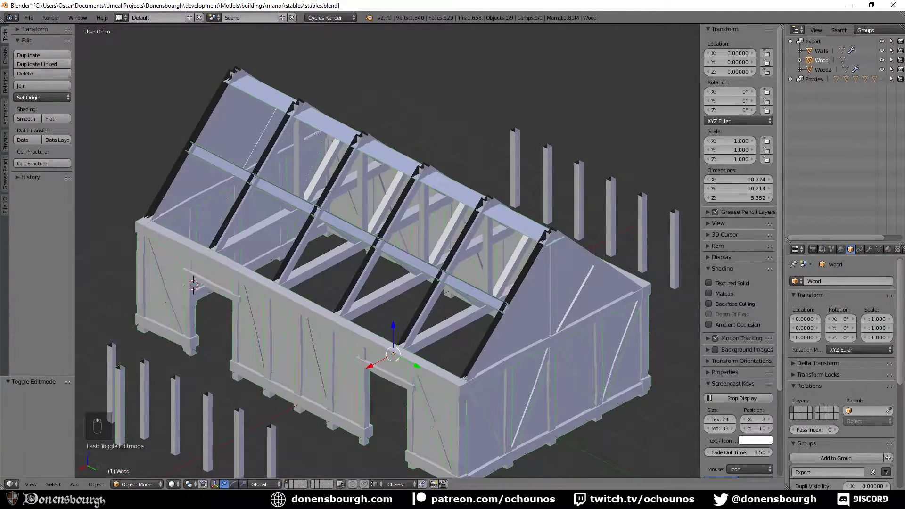
# - Split off a second area beside the 3D view and turn it into a UV/Image Editor
pyautogui.moveTo(3, 487); pyautogui.dragTo(166, 478)
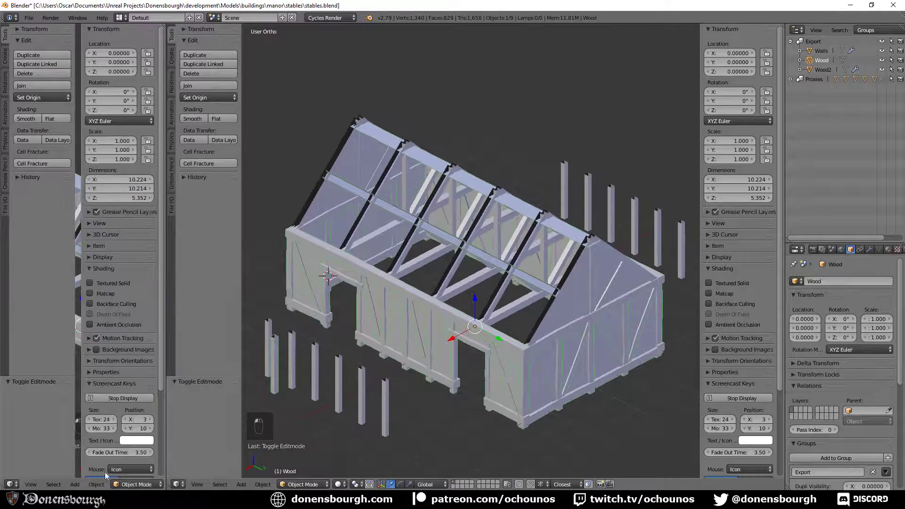
pyautogui.click(10, 484)
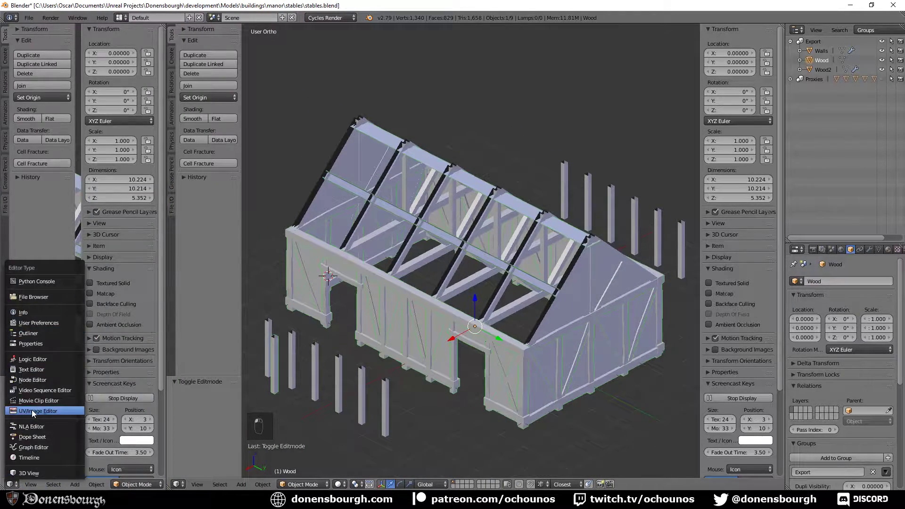
pyautogui.click(32, 410)
# - Select all faces of the Wood mesh and unwrap them
pyautogui.press('Tab')
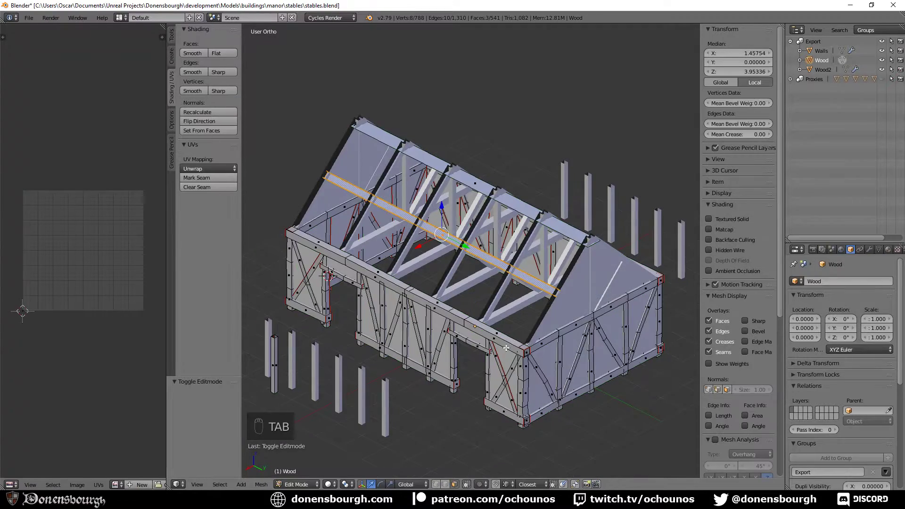
pyautogui.press('a')
pyautogui.press('a')
pyautogui.press('a')
pyautogui.press('a')
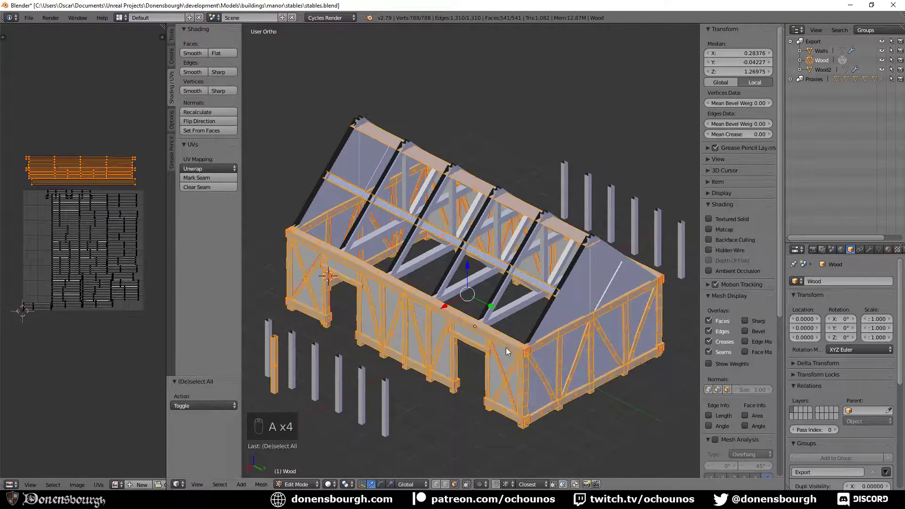
pyautogui.press('u')
pyautogui.click(505, 349)
# - Widen the UV editor and examine the layout of the unwrapped wood islands
pyautogui.scroll(4, 107, 341)
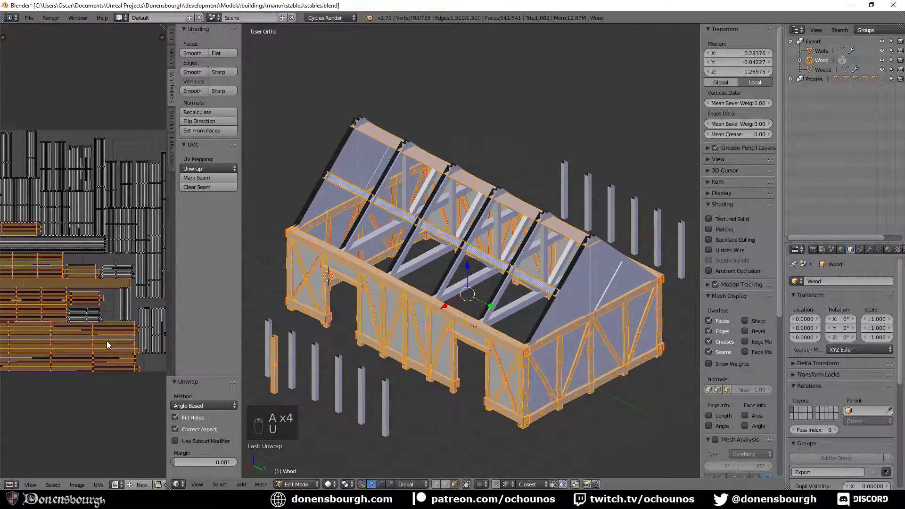
pyautogui.moveTo(168, 351); pyautogui.dragTo(313, 363)
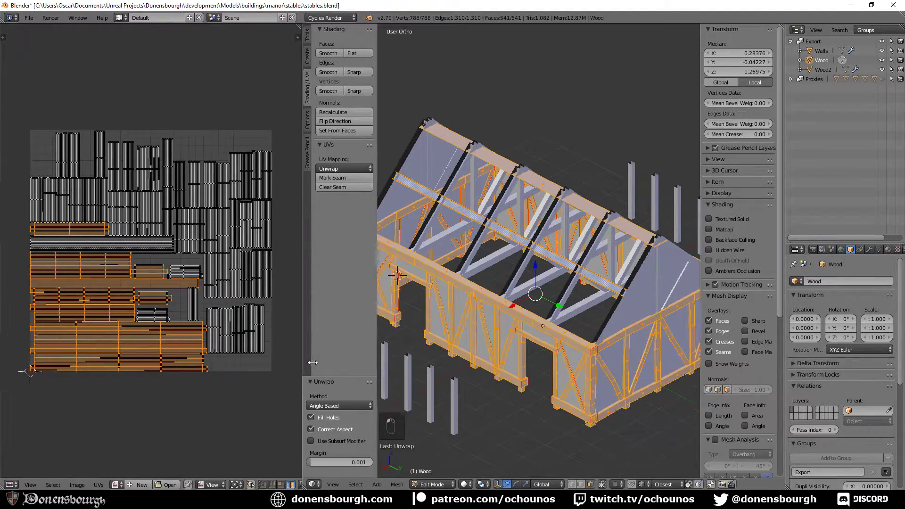
pyautogui.scroll(3, 164, 338)
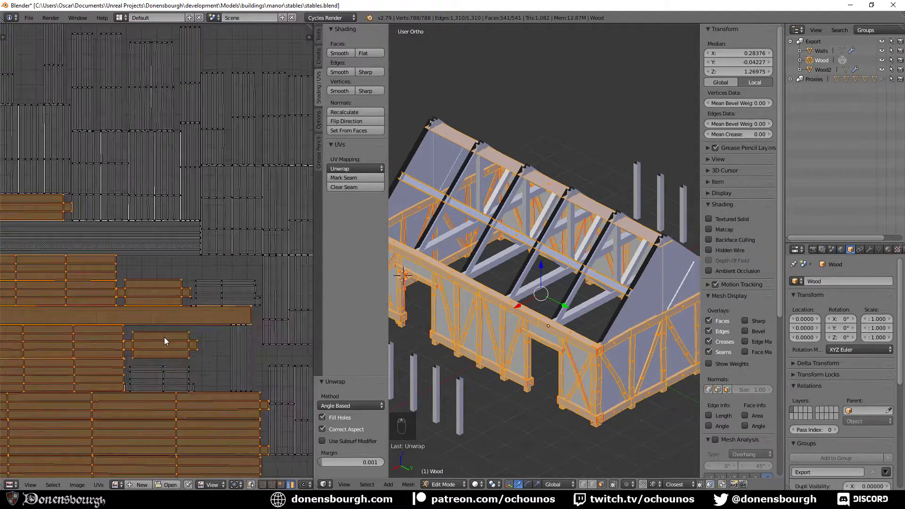
pyautogui.scroll(-3, 164, 338)
pyautogui.scroll(1, 165, 339)
pyautogui.scroll(-1, 165, 340)
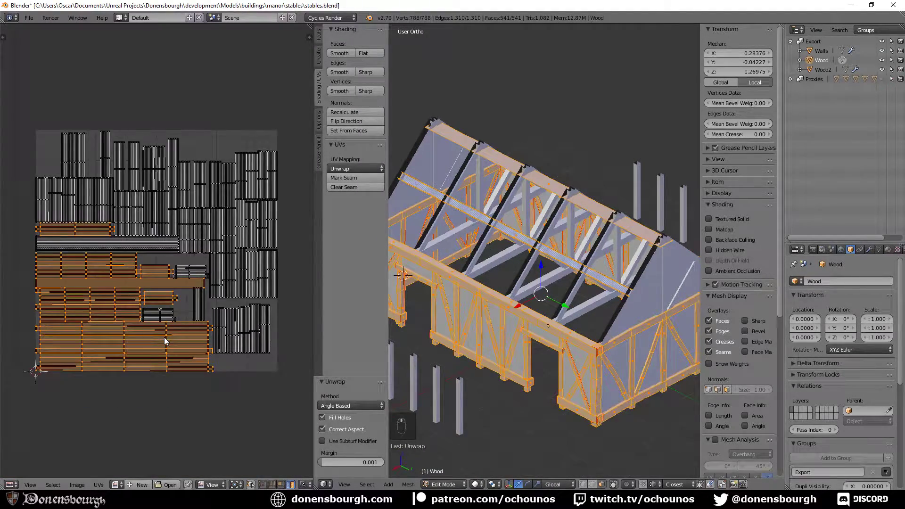
pyautogui.moveTo(165, 340); pyautogui.dragTo(148, 319, button='middle')
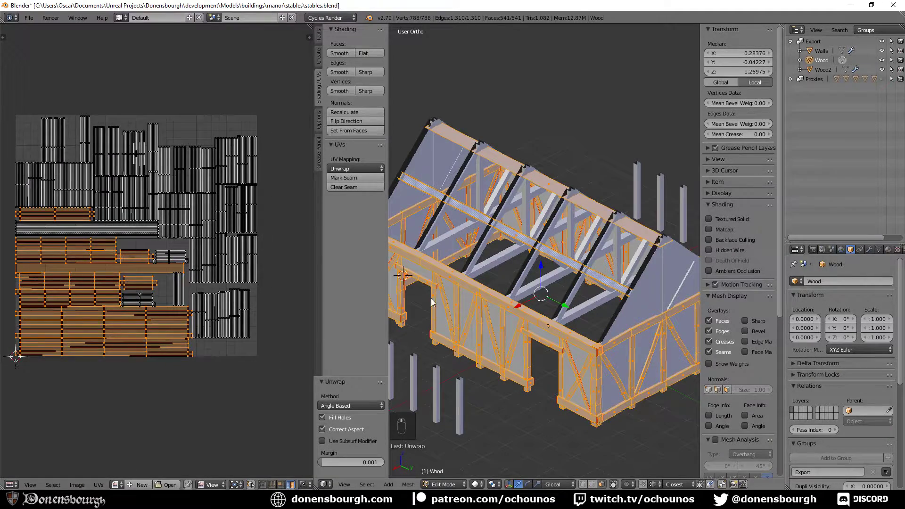
# - Export the model in Object Mode as FBX over stables.fbx, with geometry smoothing set to Face
pyautogui.press('Tab')
pyautogui.click(28, 18)
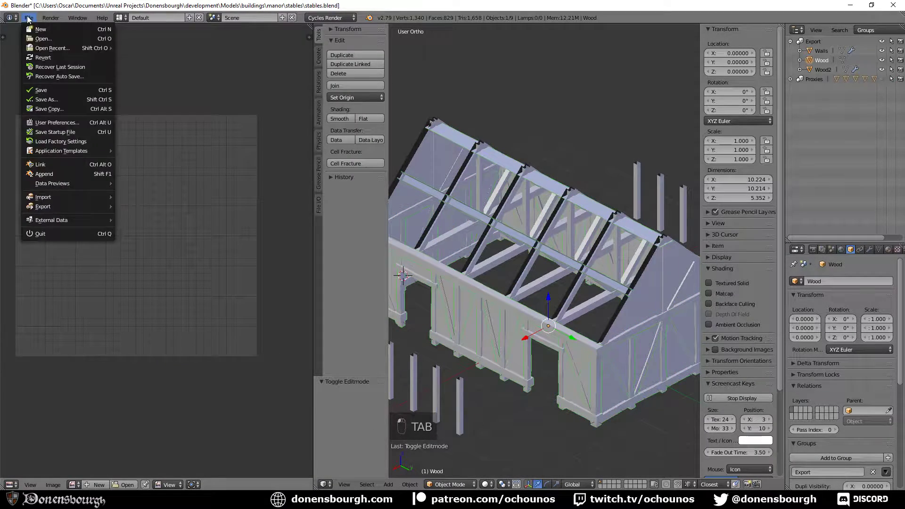
pyautogui.moveTo(70, 208)
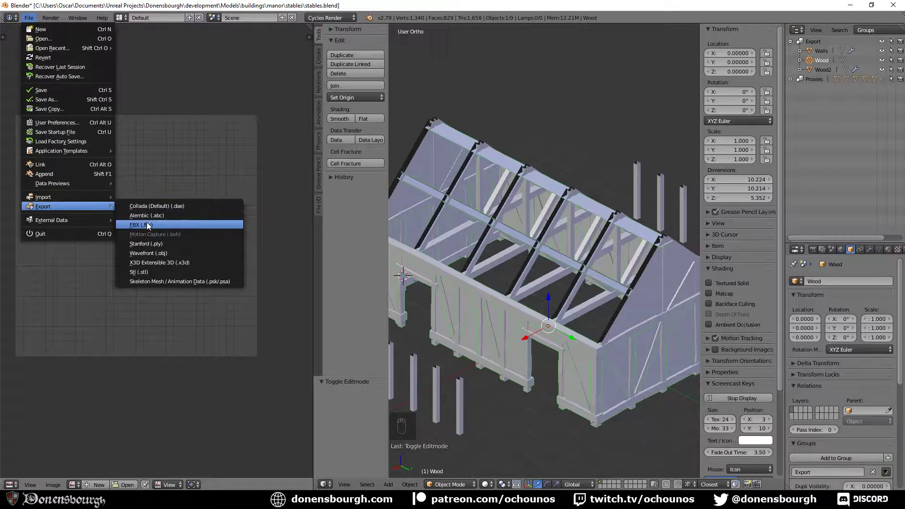
pyautogui.click(147, 226)
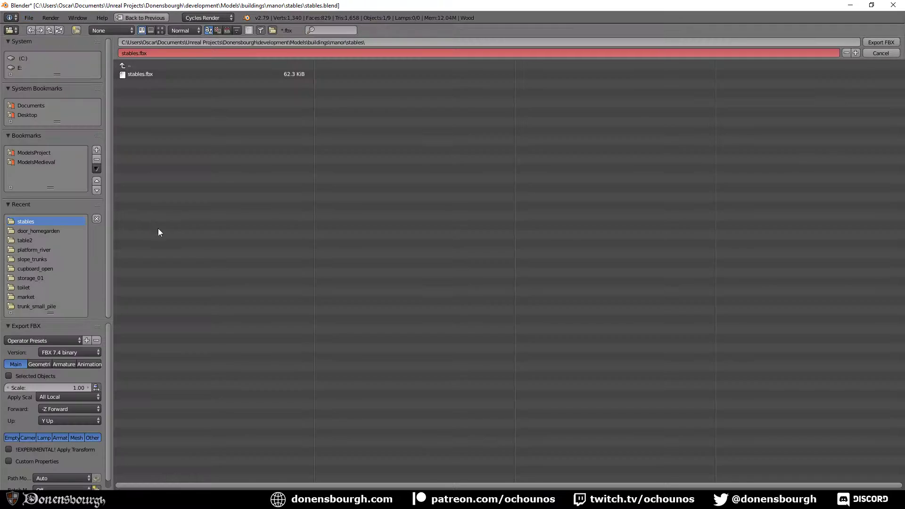
pyautogui.click(33, 365)
pyautogui.click(47, 400)
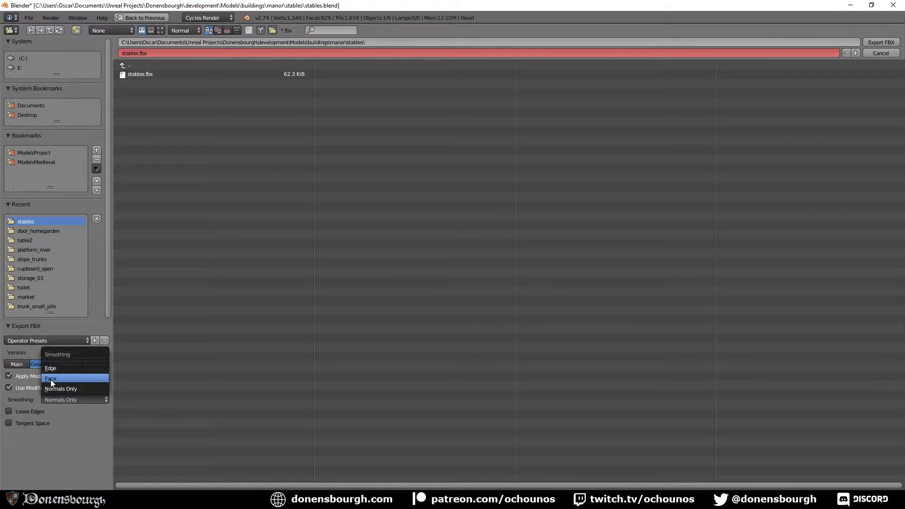
pyautogui.click(52, 380)
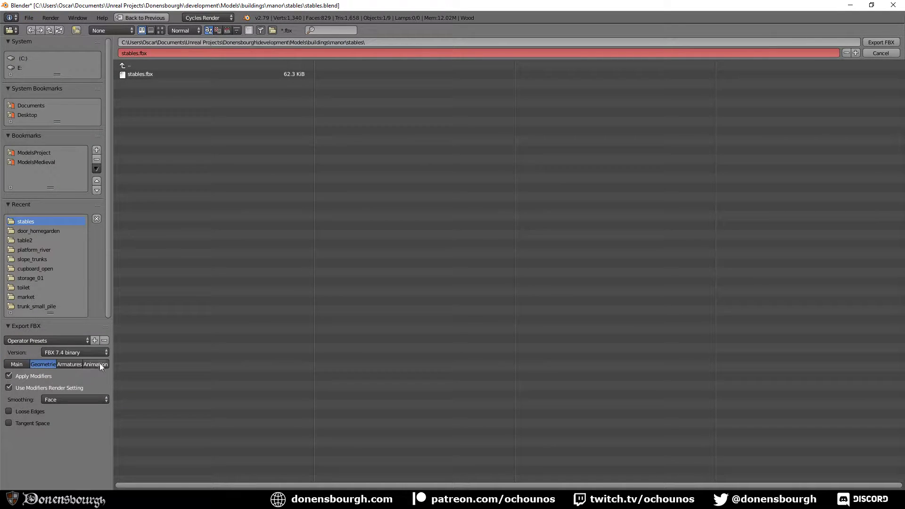
pyautogui.click(882, 42)
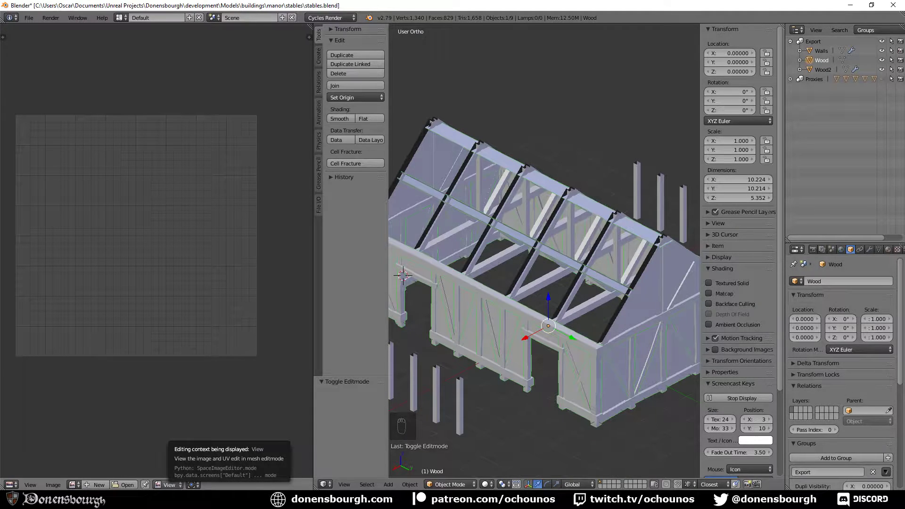
# - Switch to Unreal Editor and reimport the stables static mesh in the Manor folder
pyautogui.click(172, 500)
pyautogui.rightClick(306, 396)
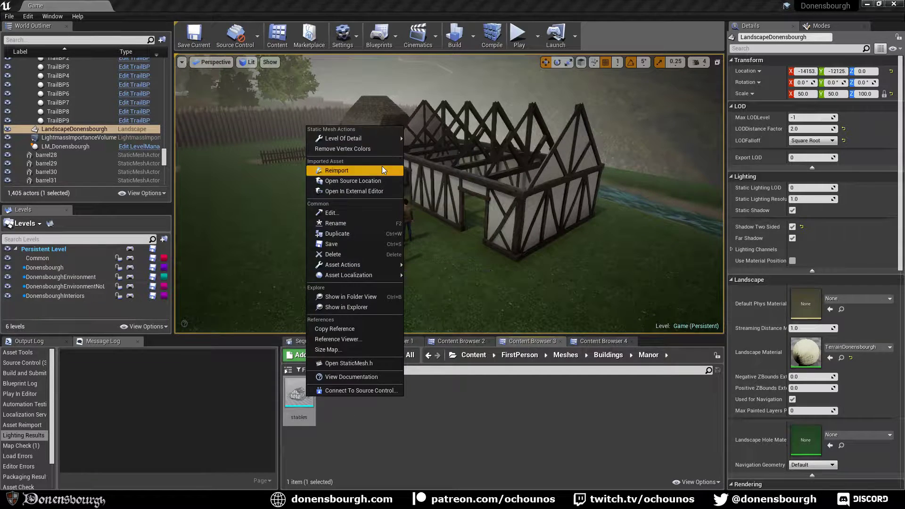
pyautogui.click(382, 169)
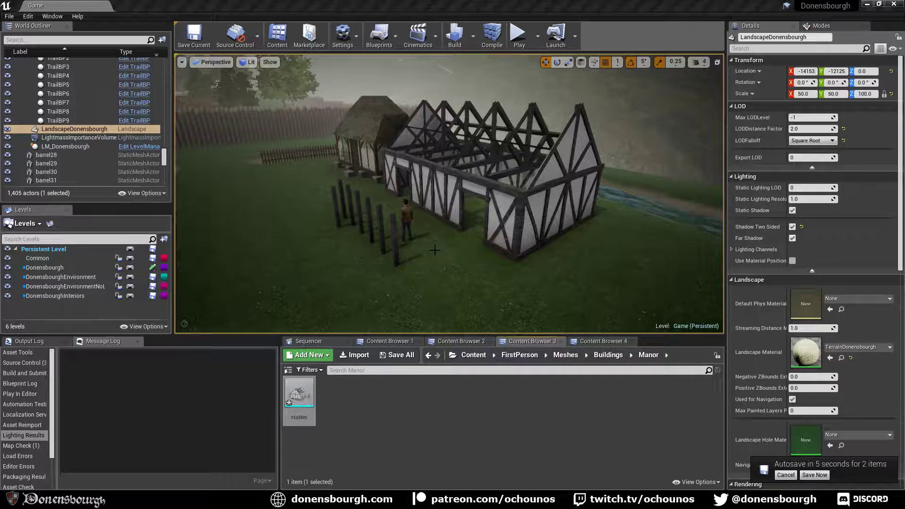
# - Inspect the reimported stables in the level from outside, through the roof frame, and at the interior wall timbers
pyautogui.moveTo(427, 256); pyautogui.dragTo(430, 252, button='right')
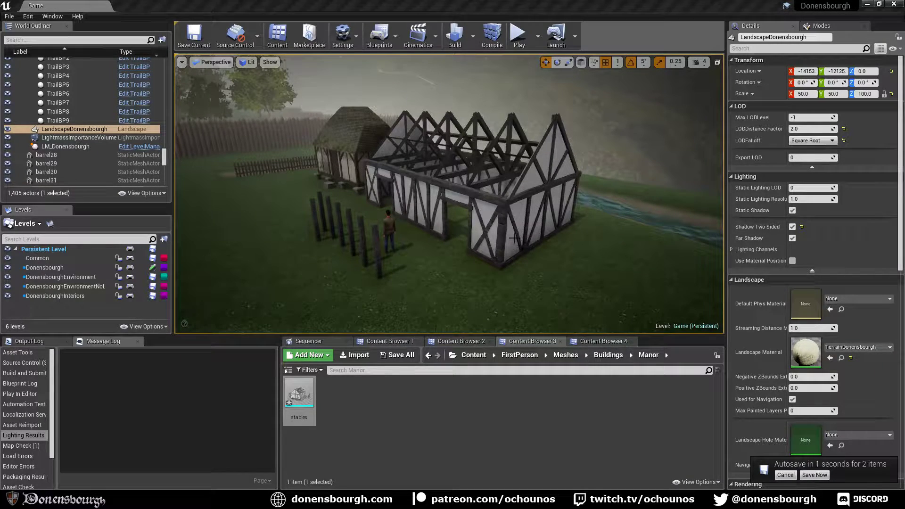
pyautogui.moveTo(513, 235); pyautogui.dragTo(514, 250, button='right')
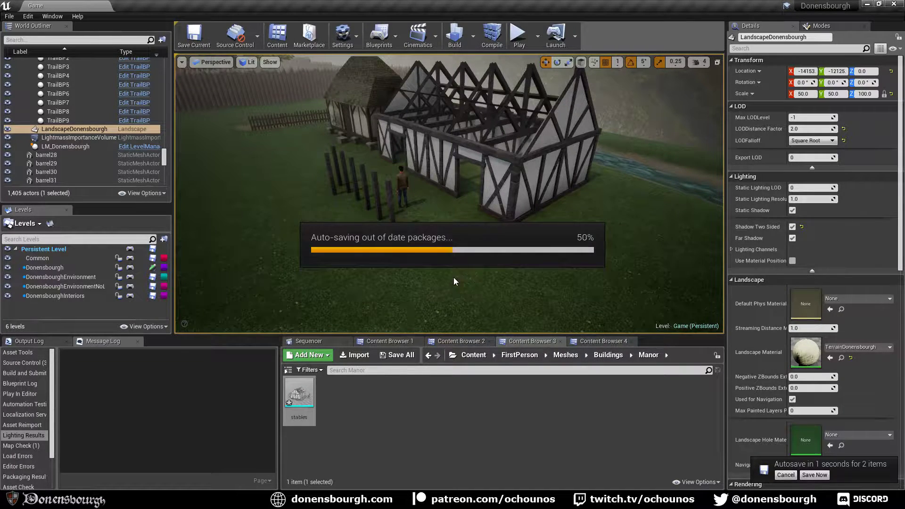
pyautogui.scroll(10, 454, 277)
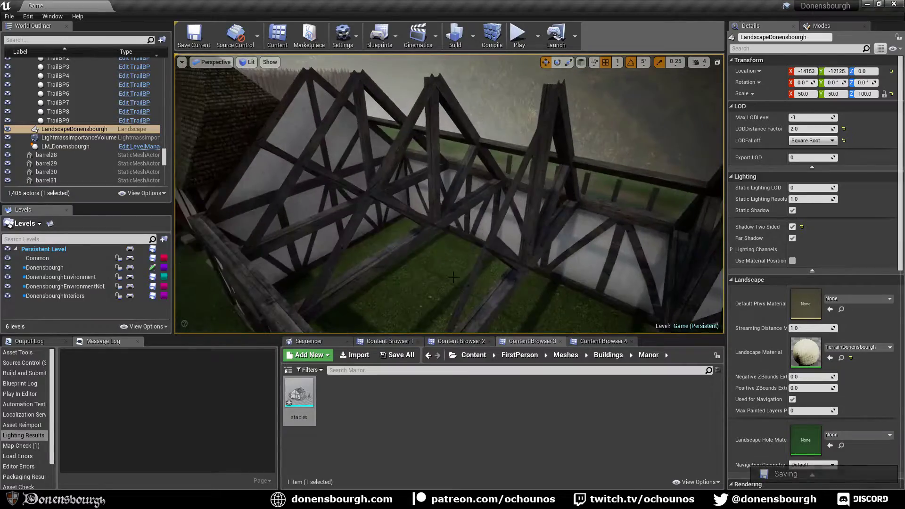
pyautogui.scroll(10, 454, 277)
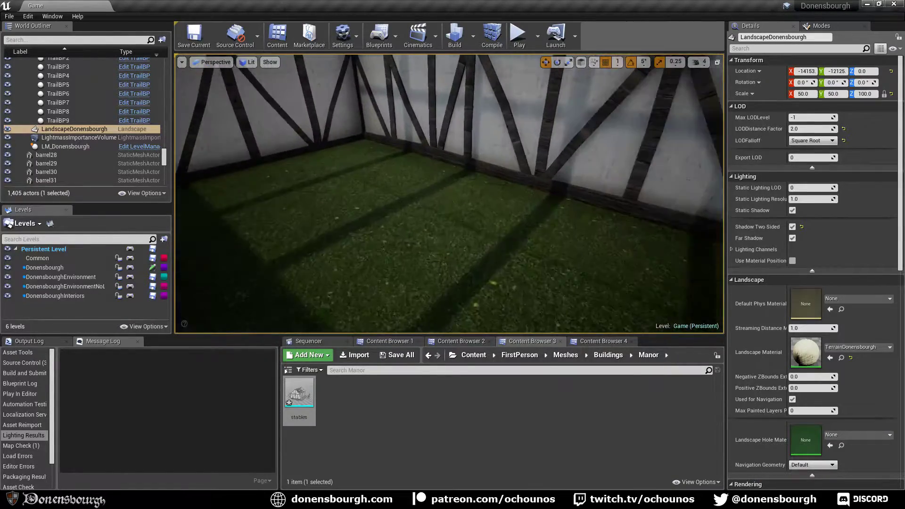
pyautogui.moveTo(453, 277); pyautogui.dragTo(469, 201, button='right')
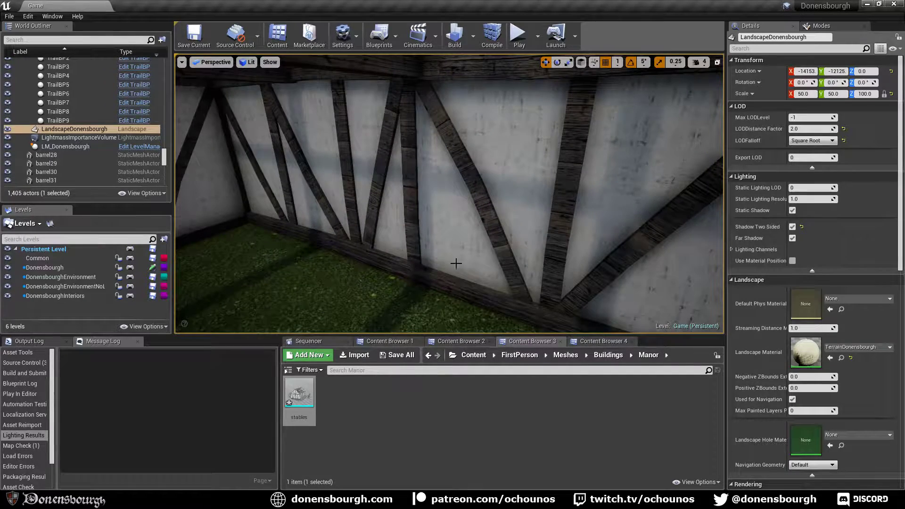
# - Switch to Blender and rotate the upright UV islands of the Wood mesh by 90°, selecting them by inverting the island selection
pyautogui.moveTo(456, 263); pyautogui.dragTo(454, 242, button='right')
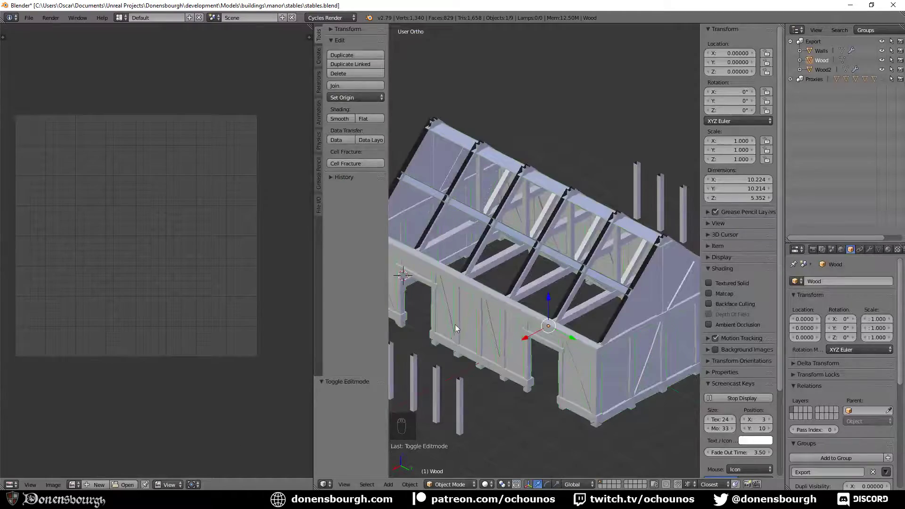
pyautogui.press('Tab')
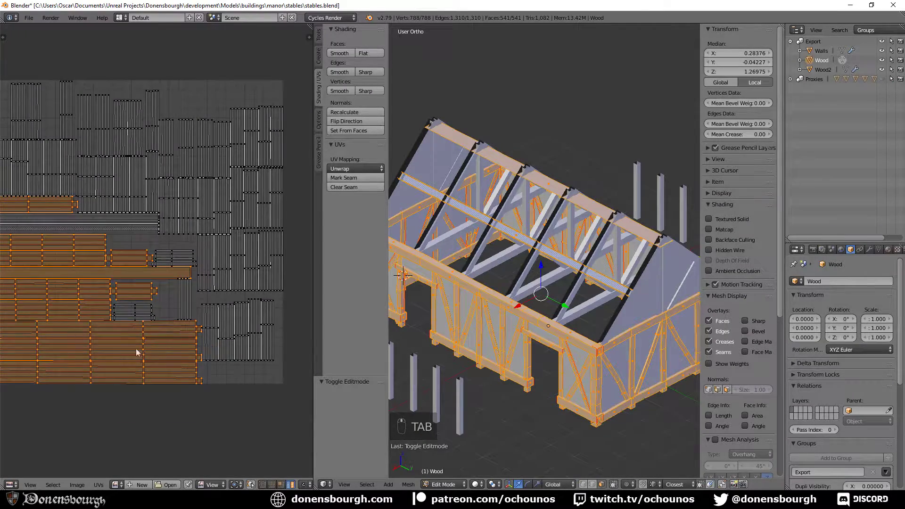
pyautogui.scroll(1, 160, 376)
pyautogui.scroll(-3, 167, 376)
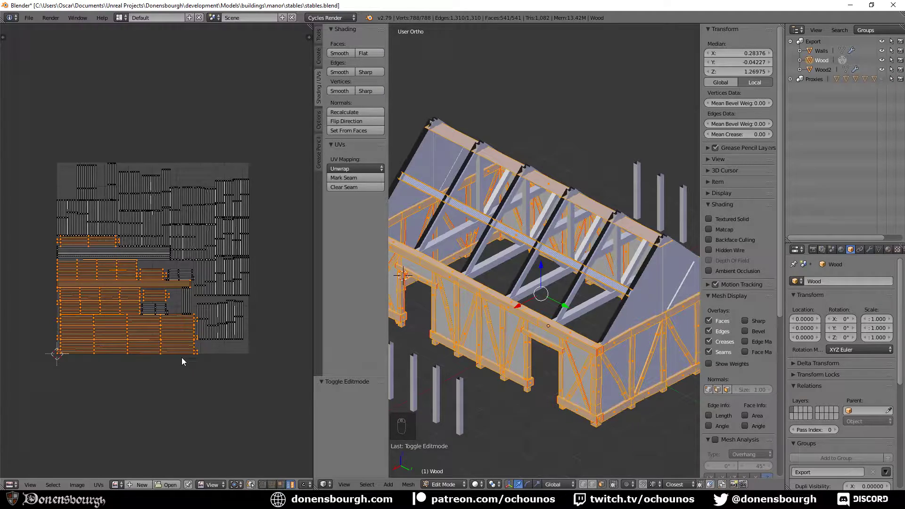
pyautogui.hotkey('ctrl', 'i')
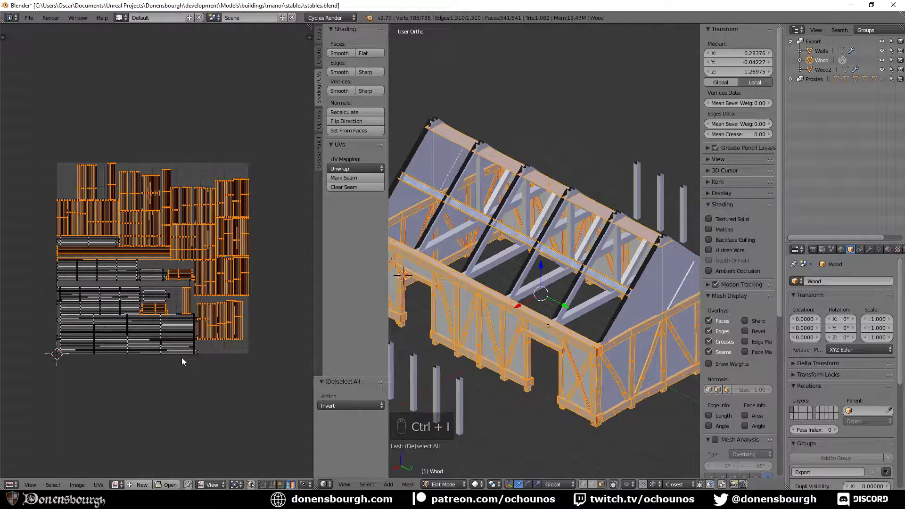
pyautogui.scroll(3, 139, 259)
pyautogui.keyDown('shift'); pyautogui.rightClick(139, 260); pyautogui.keyUp('shift')
pyautogui.keyDown('shift'); pyautogui.rightClick(140, 253); pyautogui.keyUp('shift')
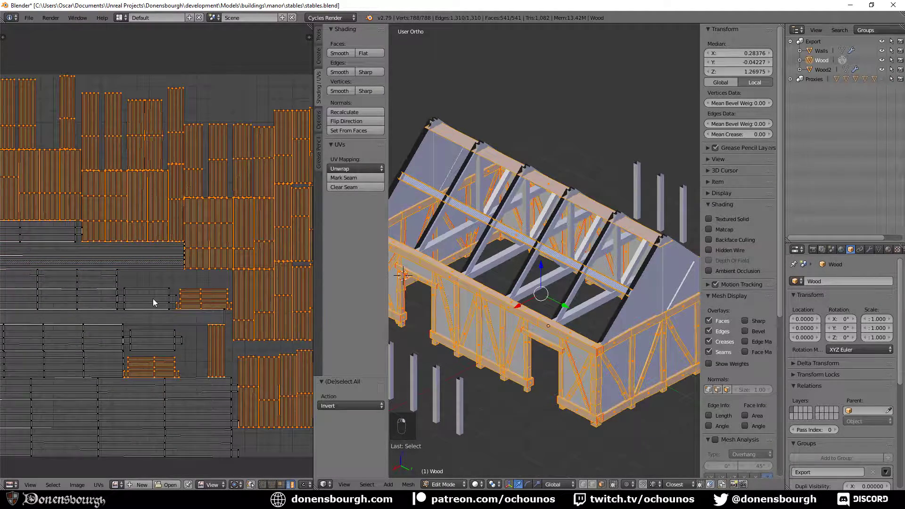
pyautogui.write('r90')
pyautogui.press('Return')
pyautogui.scroll(-3, 154, 302)
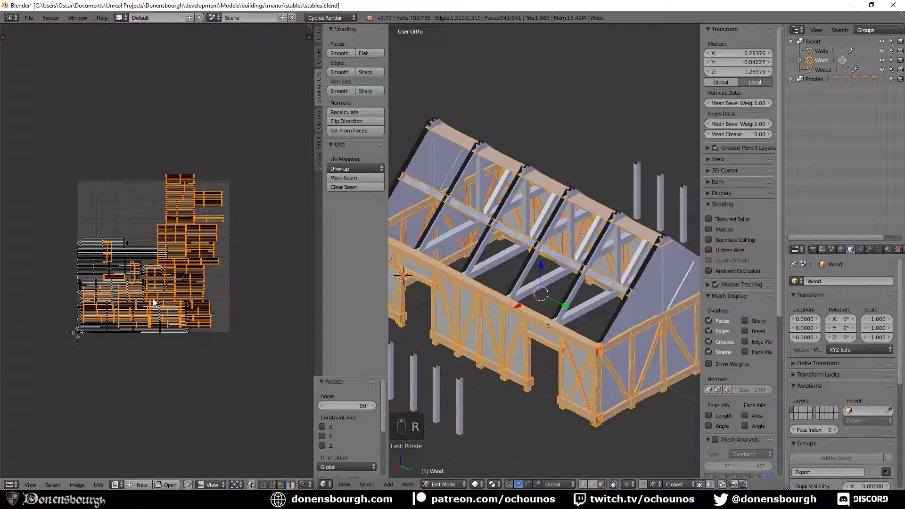
# - Move the rotated islands straight above the UV square, about 0.028 in X and 1.014 in Y
pyautogui.press('g')
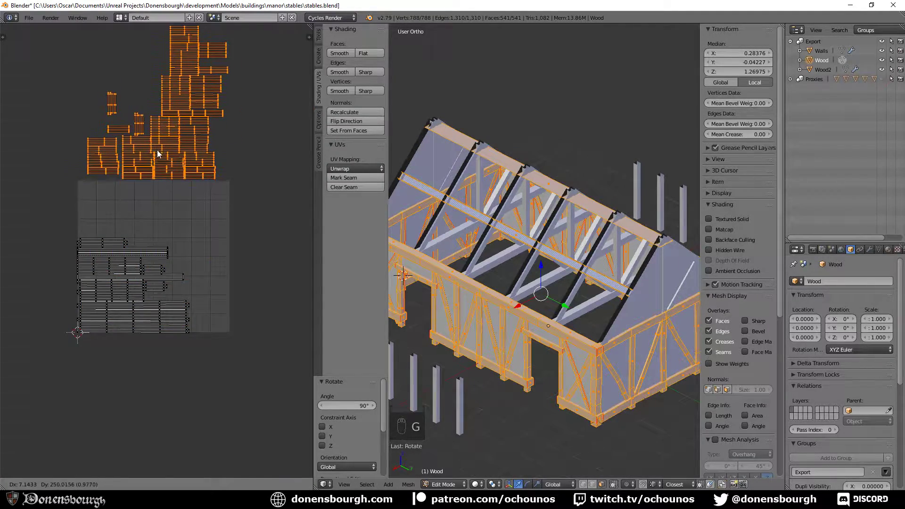
pyautogui.click(158, 152)
pyautogui.scroll(-4, 192, 261)
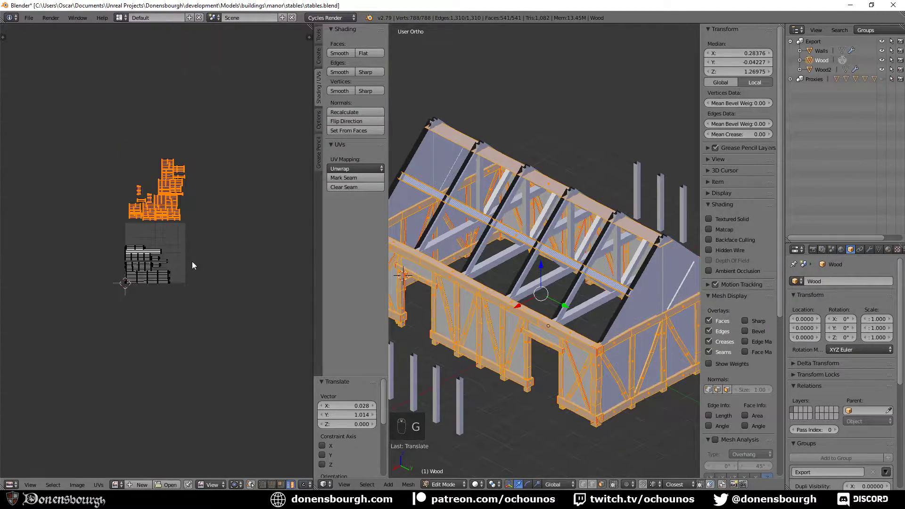
# - Save over stables.blend and export the model as FBX over stables.fbx
pyautogui.hotkey('ctrl', 's')
pyautogui.click(177, 291)
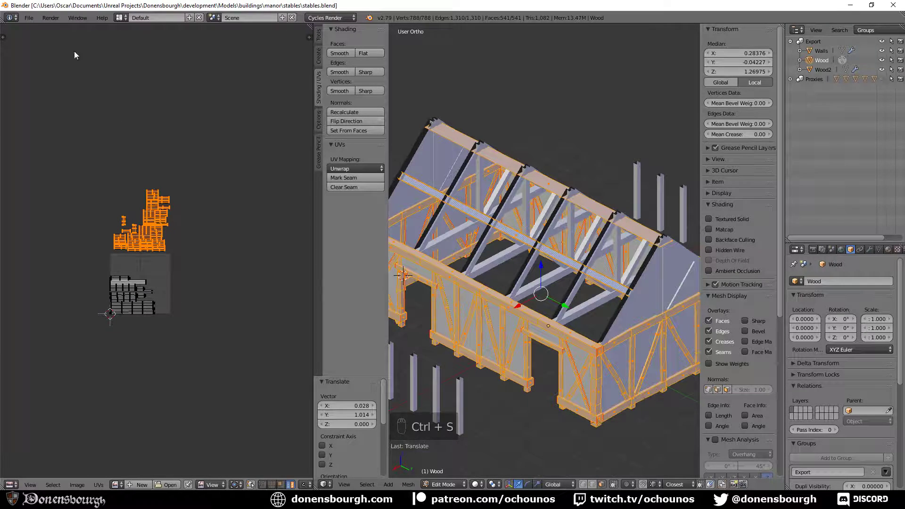
pyautogui.click(29, 17)
pyautogui.moveTo(67, 206)
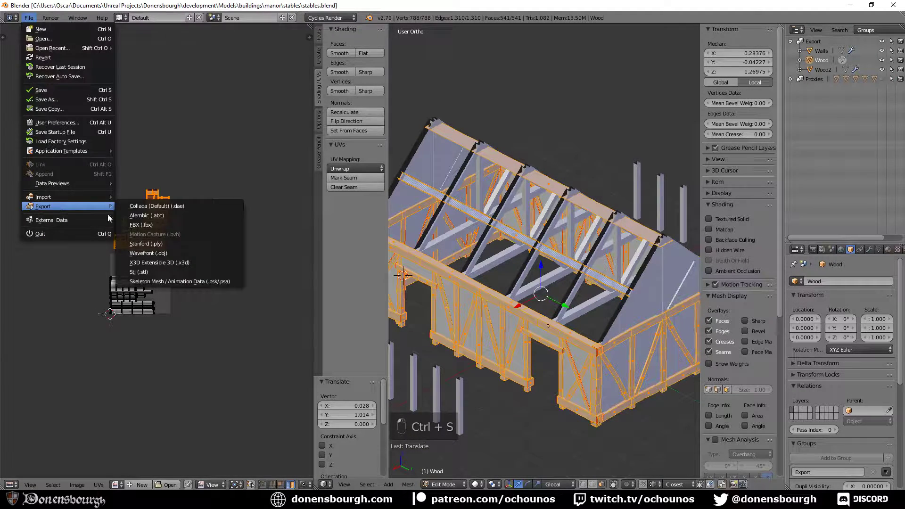
pyautogui.click(185, 225)
pyautogui.click(880, 43)
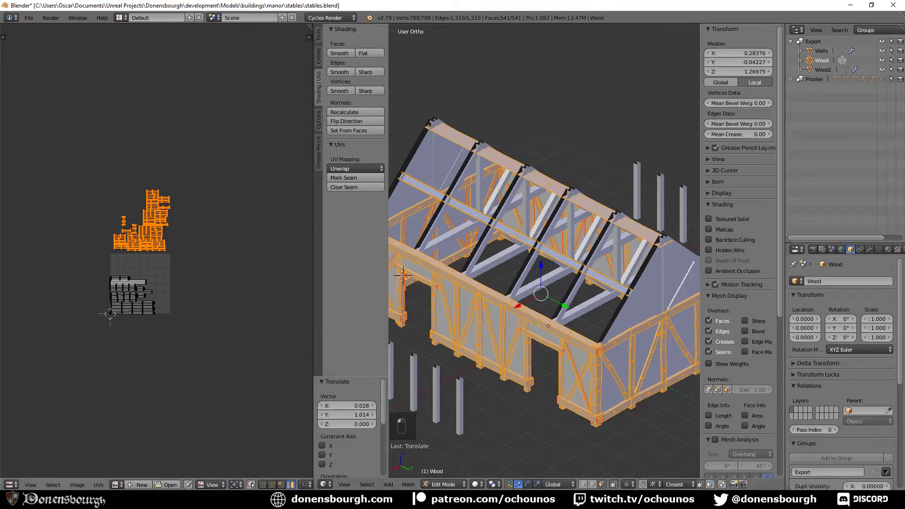
# - Switch to Unreal Editor and reimport the stables static mesh from the new FBX
pyautogui.hotkey('alt', 'Tab')
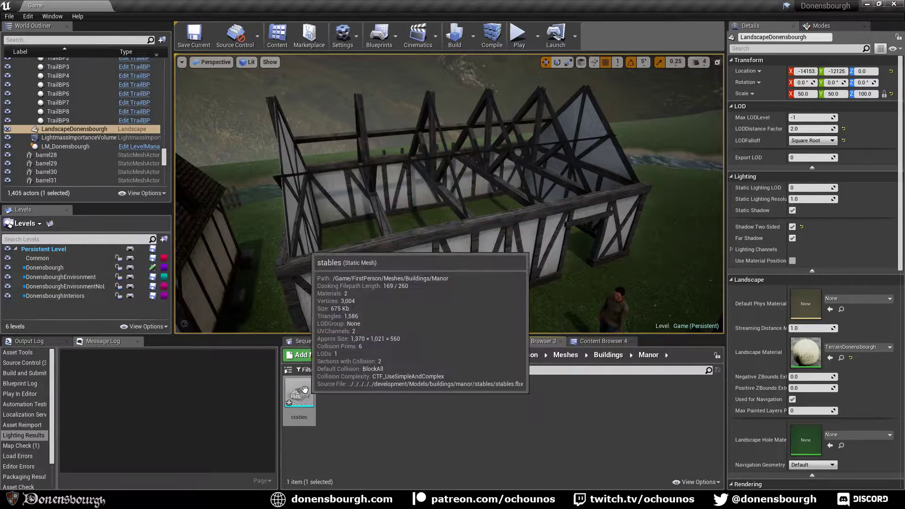
pyautogui.rightClick(305, 390)
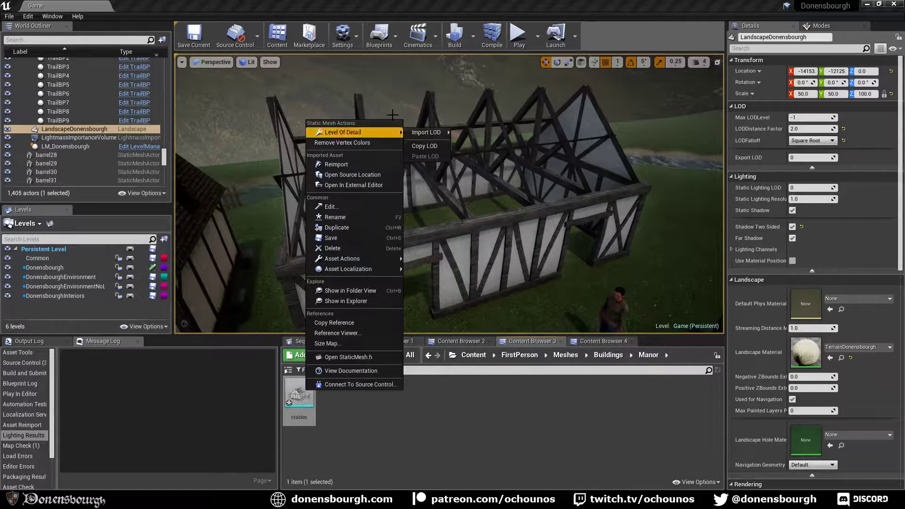
pyautogui.click(361, 164)
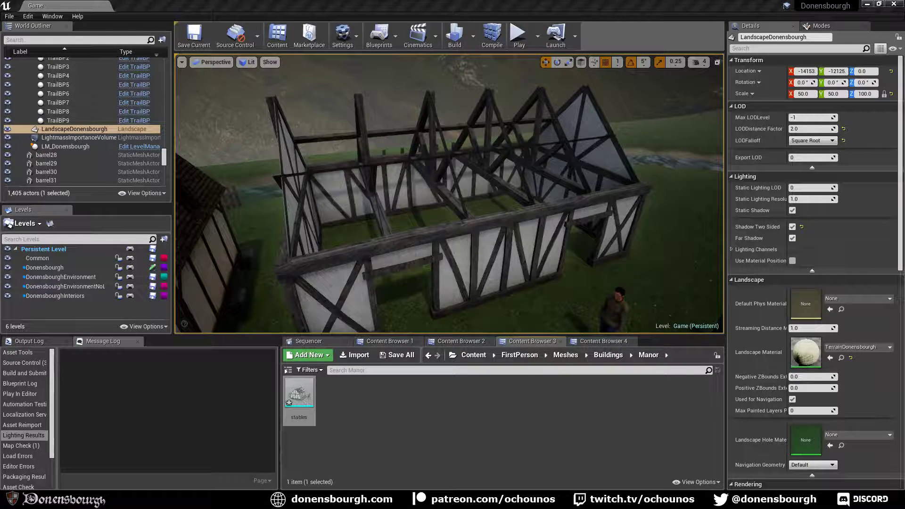
# - Inspect the wood grain direction on the stables' outer frame, interior wall timbers and beams in the level
pyautogui.moveTo(451, 245); pyautogui.dragTo(405, 230, button='right')
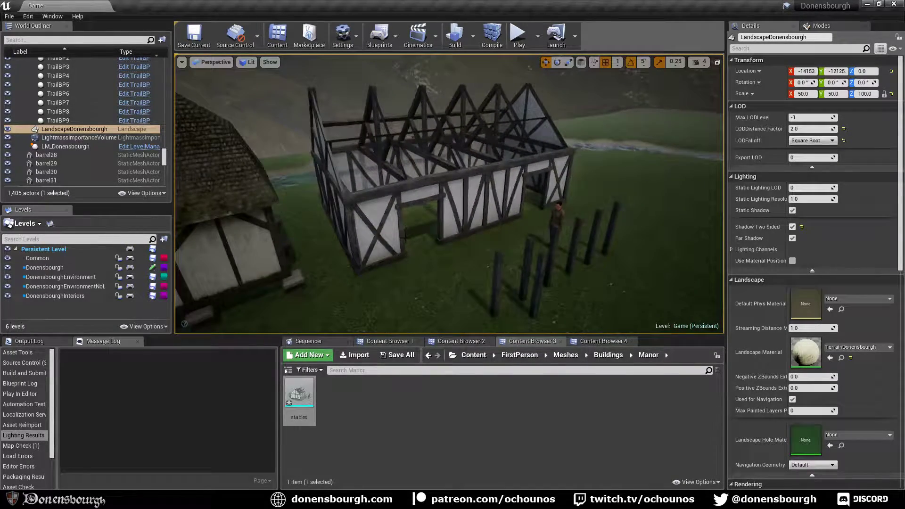
pyautogui.scroll(2, 406, 235)
pyautogui.scroll(-1, 406, 235)
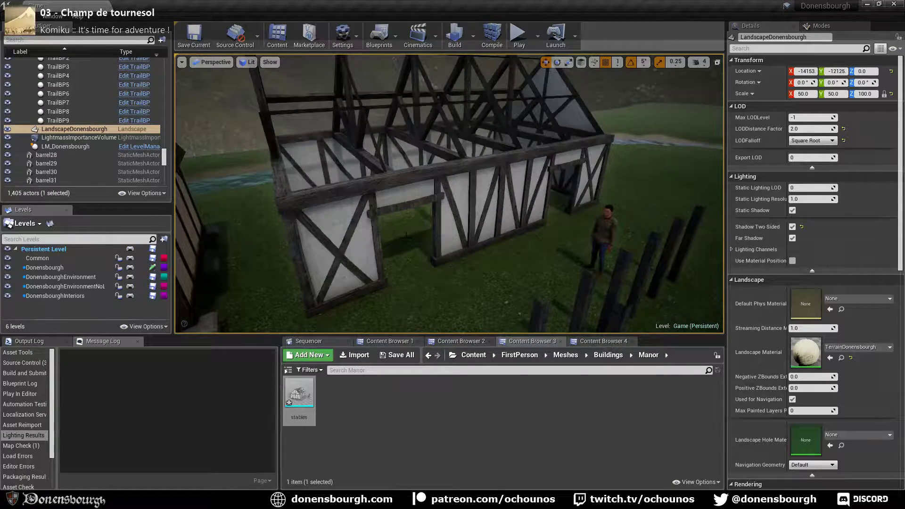
pyautogui.scroll(4, 413, 231)
pyautogui.moveTo(413, 231); pyautogui.dragTo(443, 231, button='right')
pyautogui.scroll(2, 420, 223)
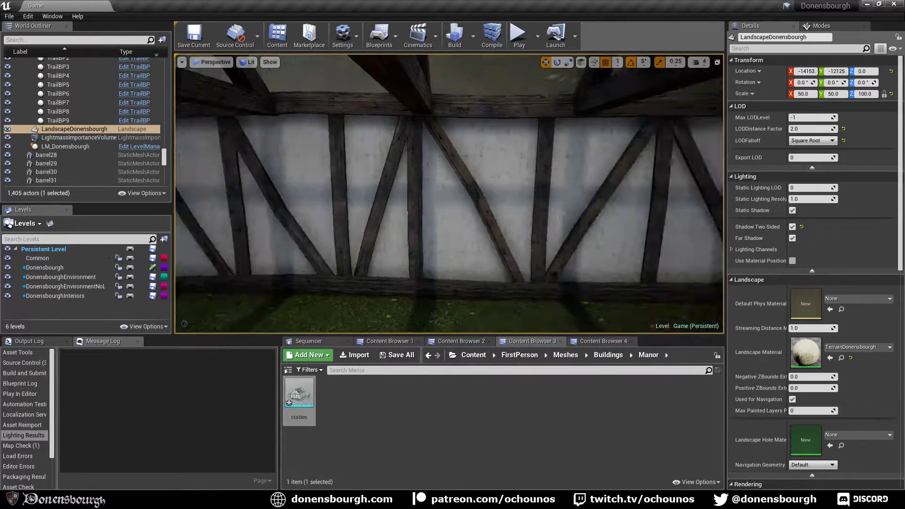
pyautogui.moveTo(440, 211); pyautogui.dragTo(389, 213, button='right')
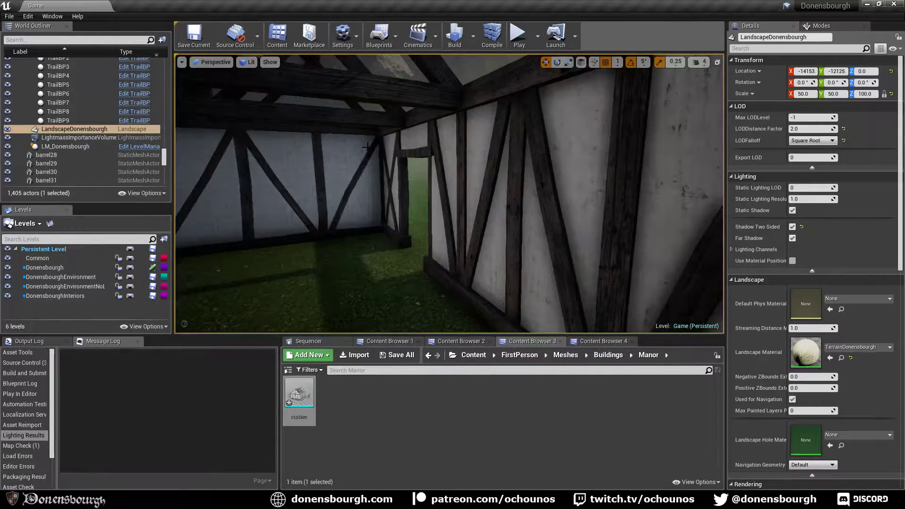
# - Switch to Blender, rotate the two small upright UV islands by 90° and move them about -0.020 in X and 0.082 in Y
pyautogui.hotkey('alt', 'Tab')
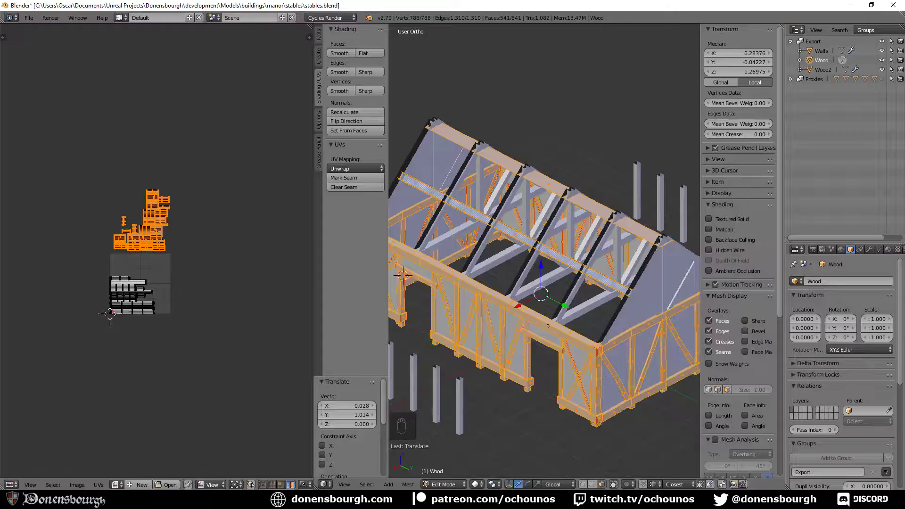
pyautogui.scroll(5, 462, 355)
pyautogui.scroll(6, 165, 318)
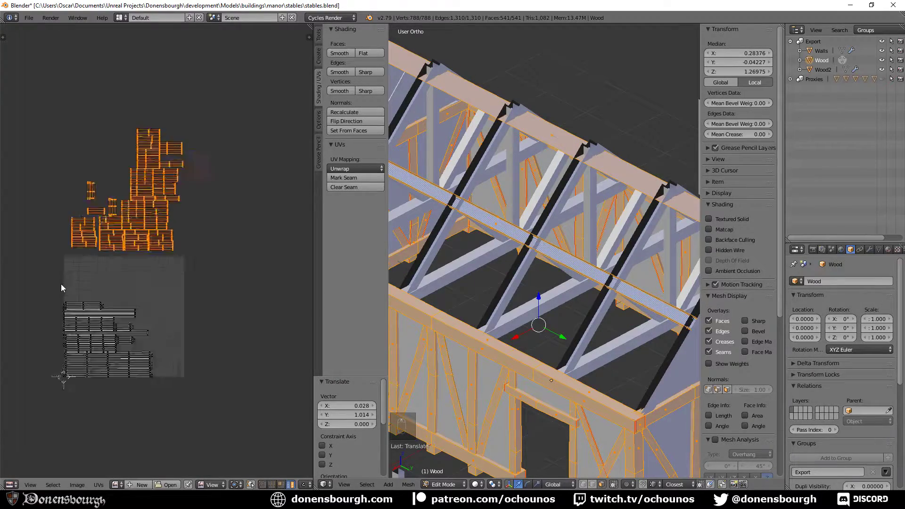
pyautogui.moveTo(166, 317); pyautogui.dragTo(71, 276, button='middle')
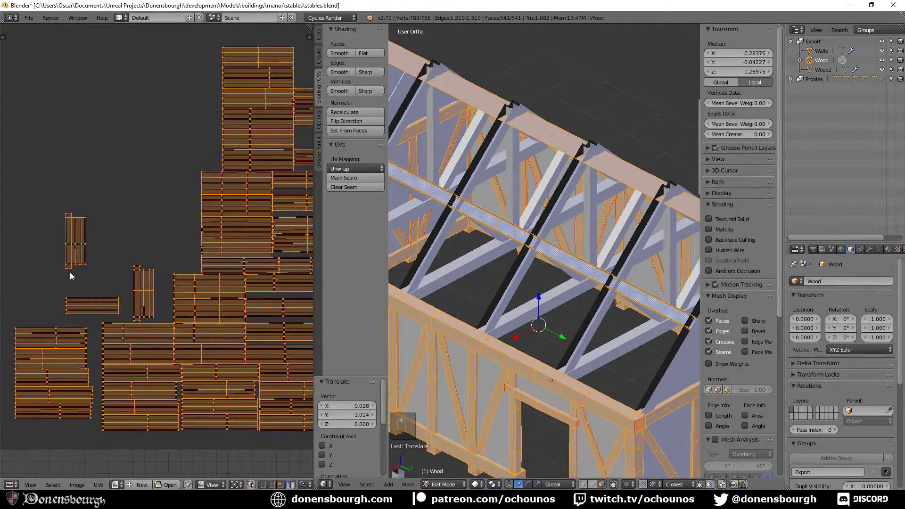
pyautogui.click(72, 255)
pyautogui.keyDown('shift'); pyautogui.click(143, 307); pyautogui.keyUp('shift')
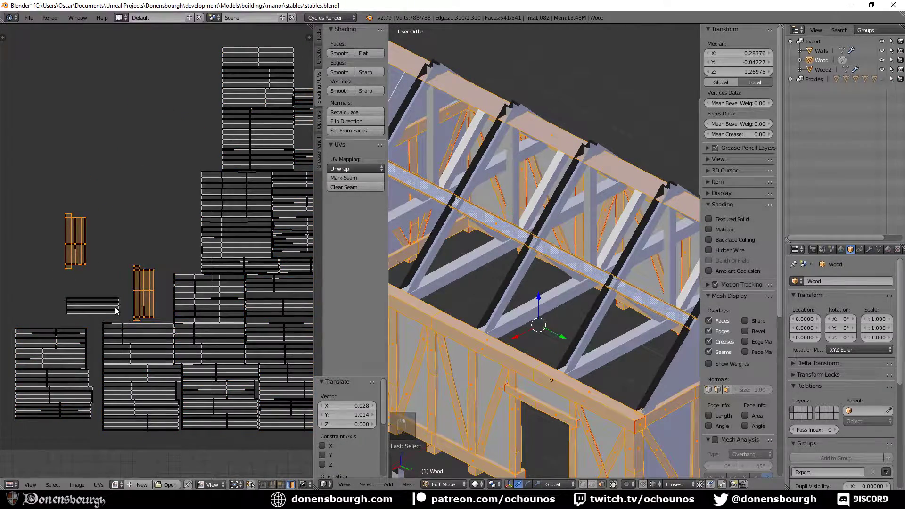
pyautogui.write('r90')
pyautogui.press('Return')
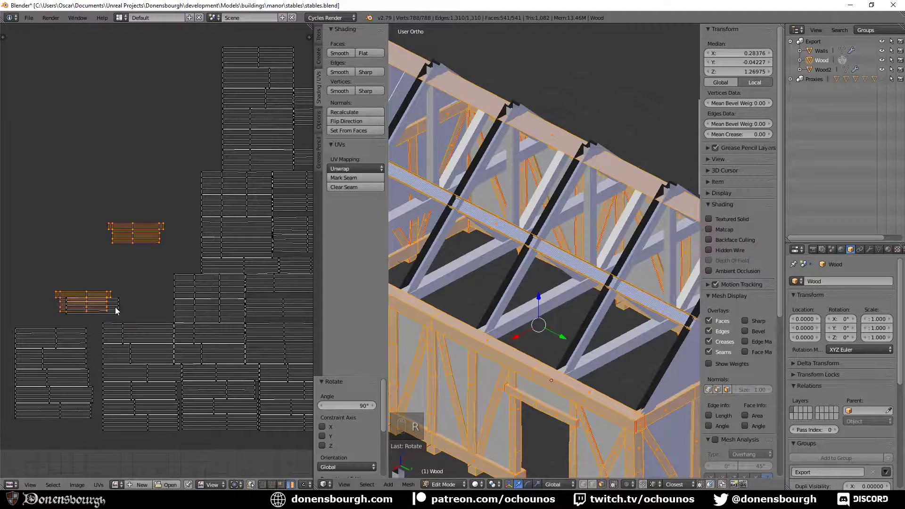
pyautogui.press('g')
pyautogui.click(107, 279)
# - Export the corrected model as FBX over stables.fbx, keeping the geometry smoothing at Face
pyautogui.click(29, 17)
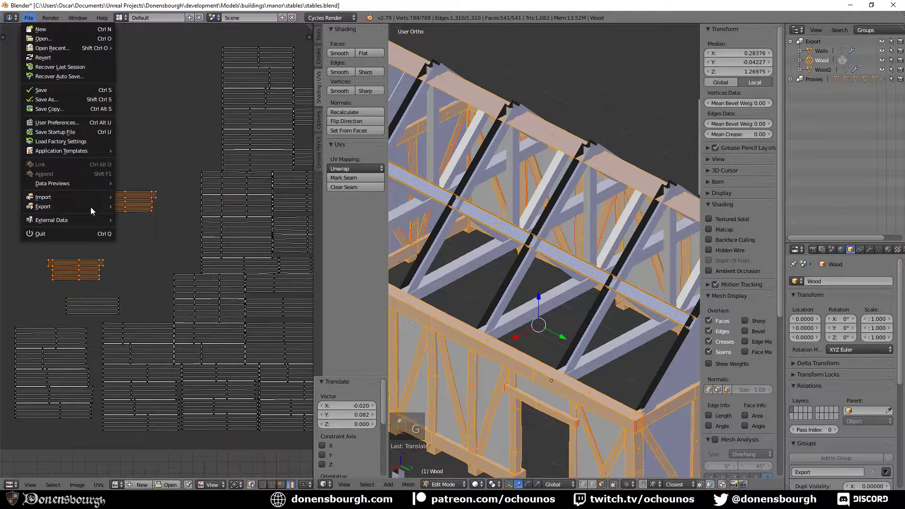
pyautogui.moveTo(94, 208)
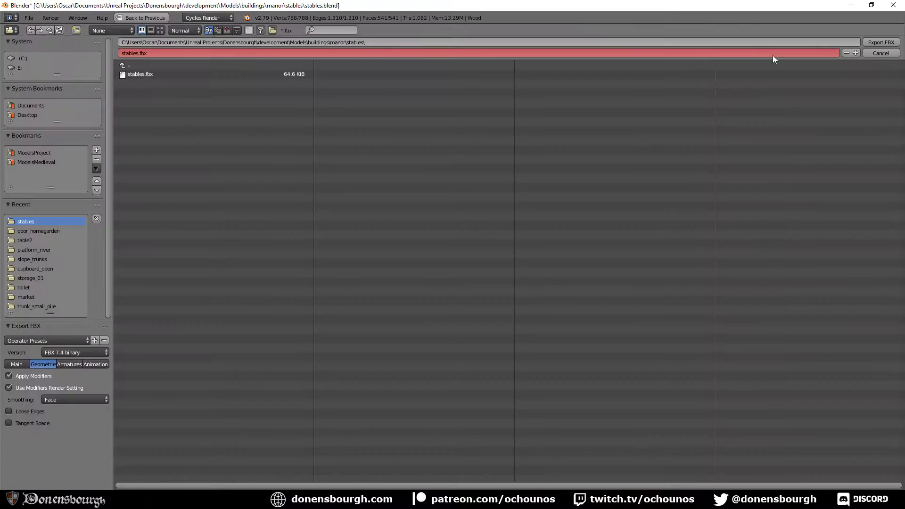
pyautogui.click(881, 42)
# - Switch to Unreal Editor and reimport the stables static mesh with the corrected small islands
pyautogui.hotkey('alt', 'Tab')
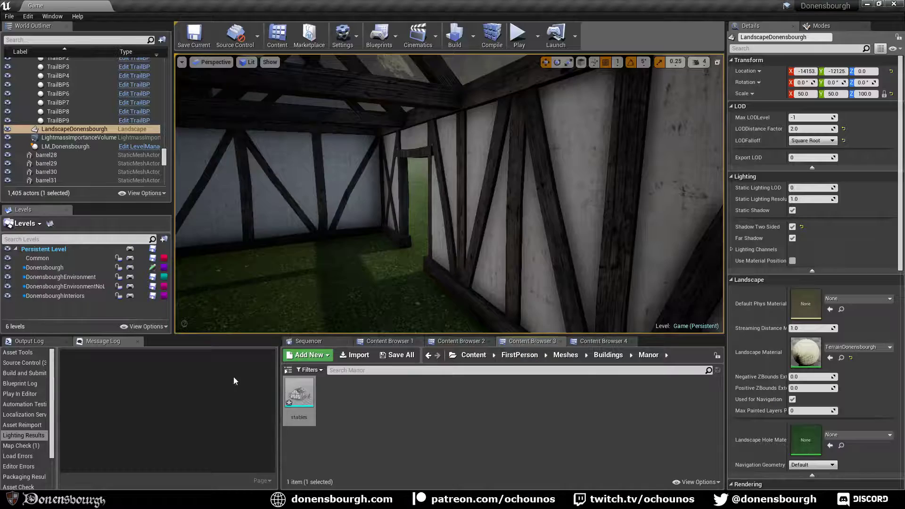
pyautogui.rightClick(306, 394)
pyautogui.click(350, 170)
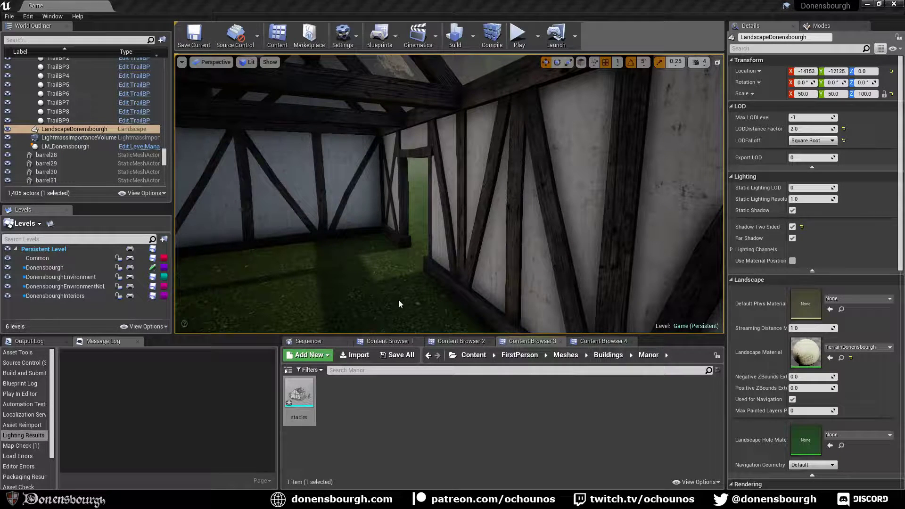
# - Examine the updated stables from the interior doorway corner and from outside in front of the posts
pyautogui.rightClick(106, 351)
pyautogui.press('Escape')
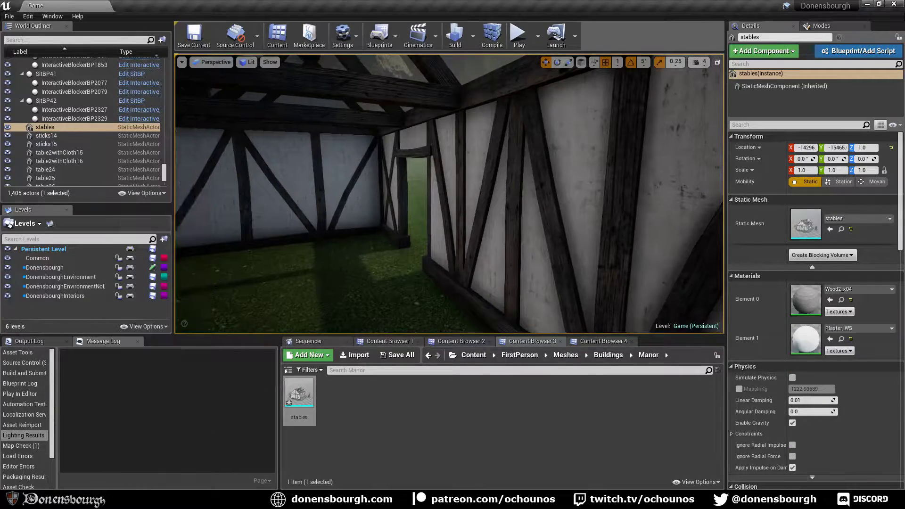
pyautogui.moveTo(449, 194)
pyautogui.mouseDown(button='right')
pyautogui.moveTo(533, 194)
pyautogui.moveTo(439, 183)
pyautogui.mouseUp(button='right')
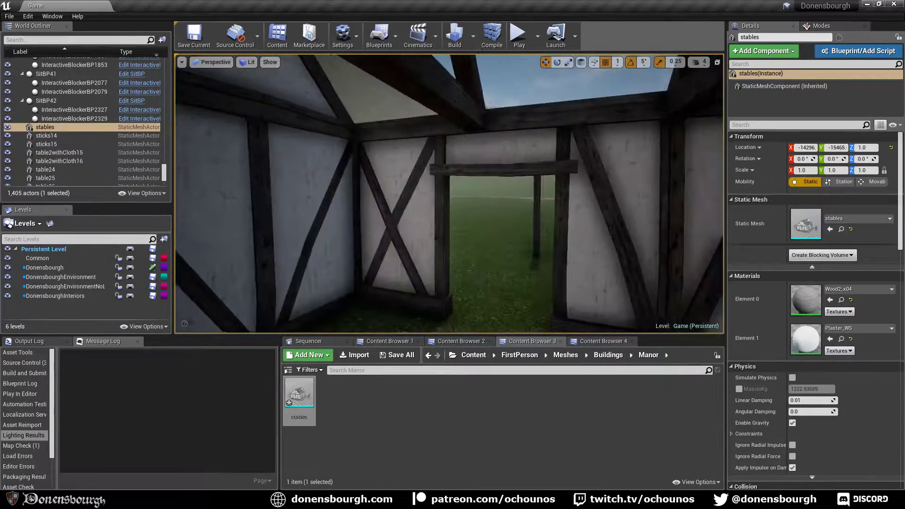
pyautogui.moveTo(460, 275); pyautogui.dragTo(428, 277, button='right')
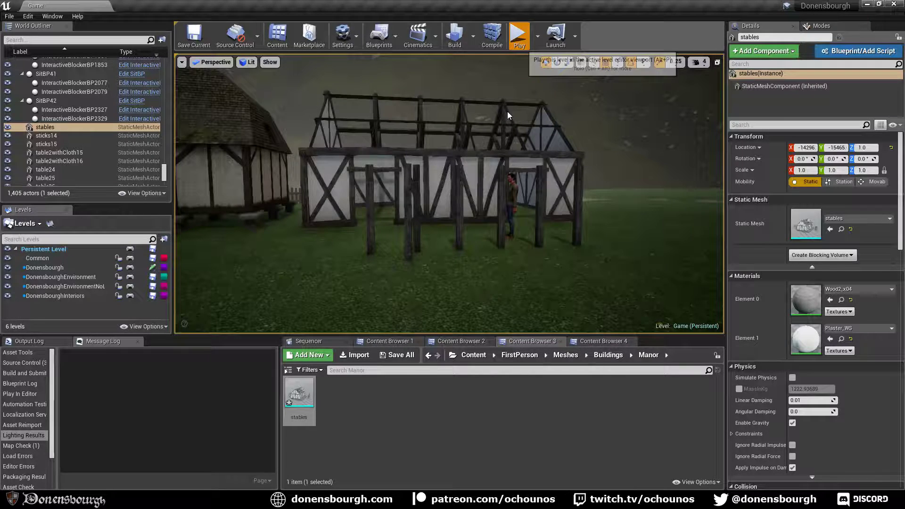
# - Play the level and walk through the stables to check the walls, timbers and roof frame at player height
pyautogui.hotkey('alt', 'p')
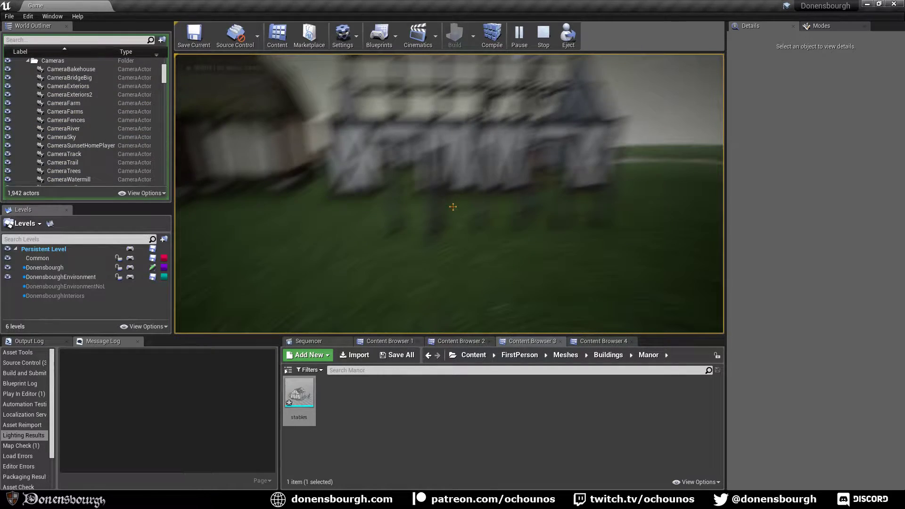
pyautogui.press('w')
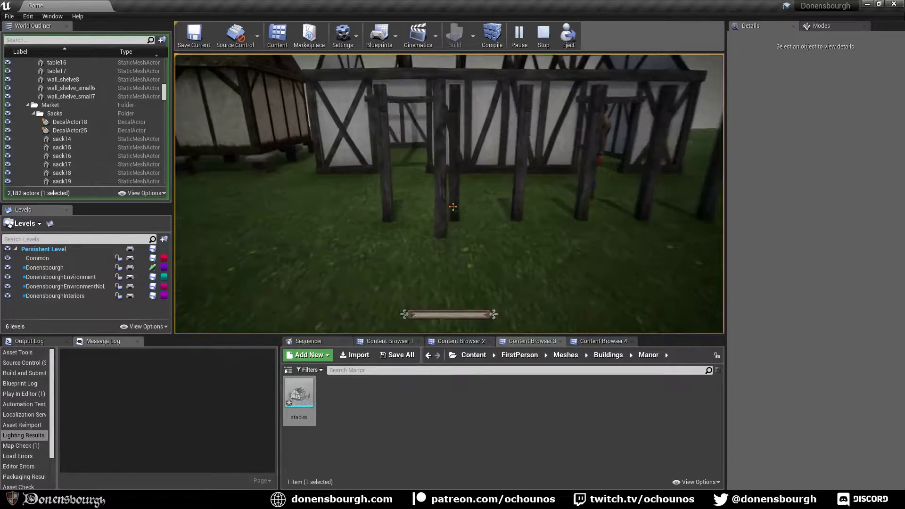
pyautogui.press('w')
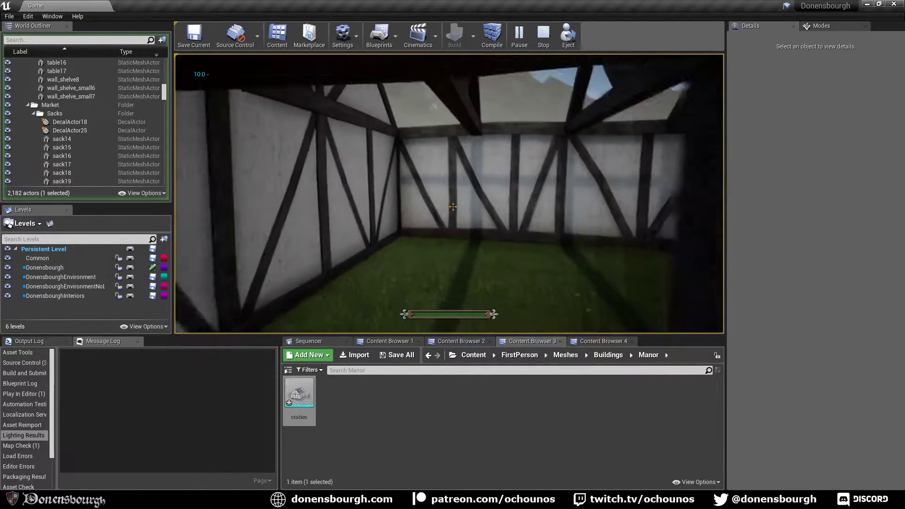
pyautogui.press('w')
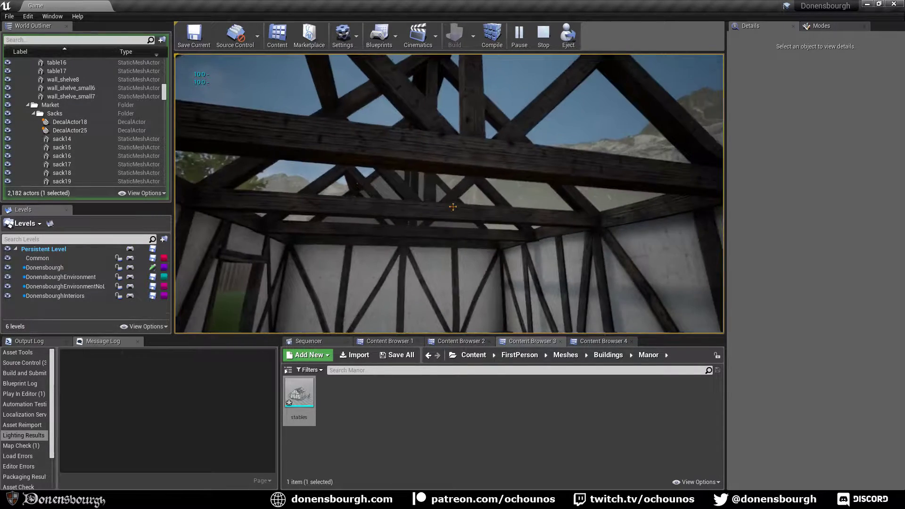
pyautogui.press('w')
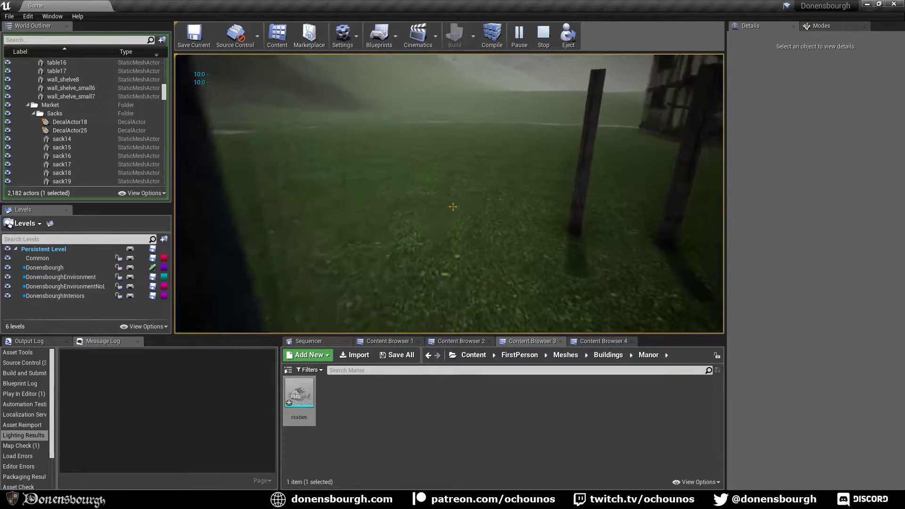
# - Look at the stables' doorway up close and the whole building from outside, and end the play session
pyautogui.press('w')
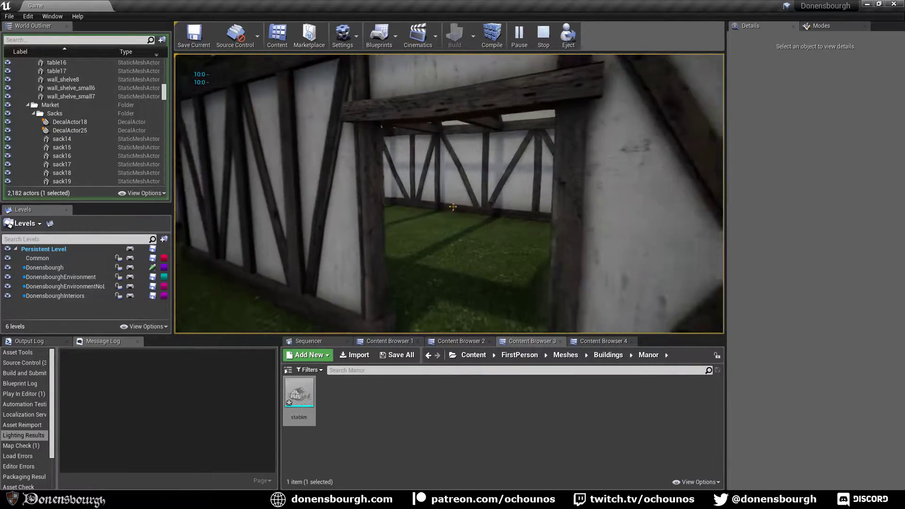
pyautogui.press('s')
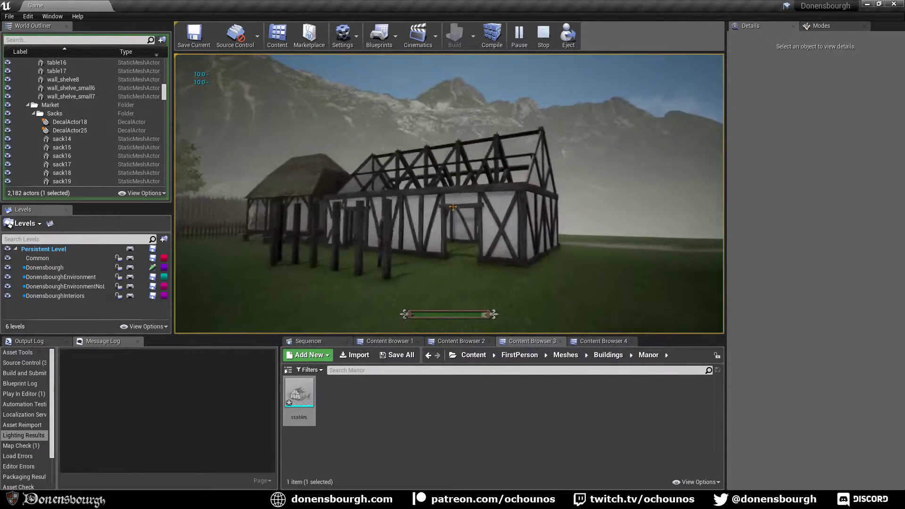
pyautogui.press('w')
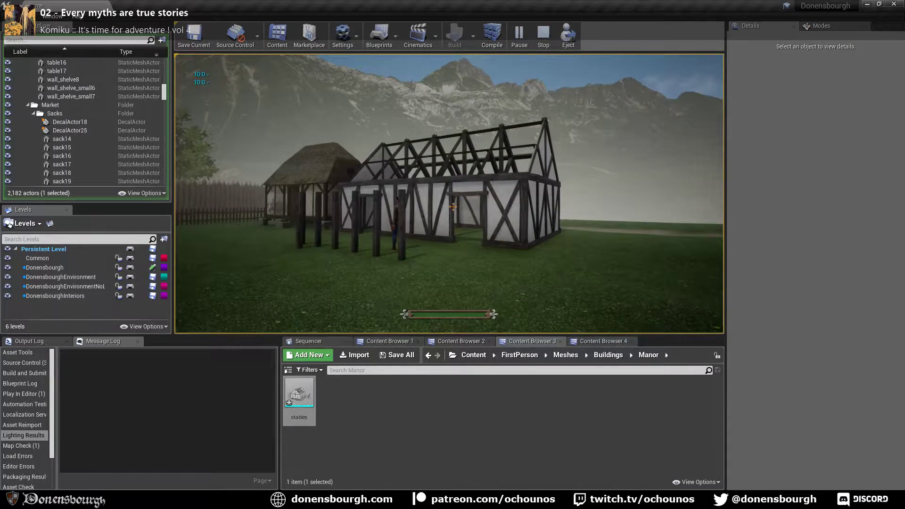
pyautogui.press('Escape')
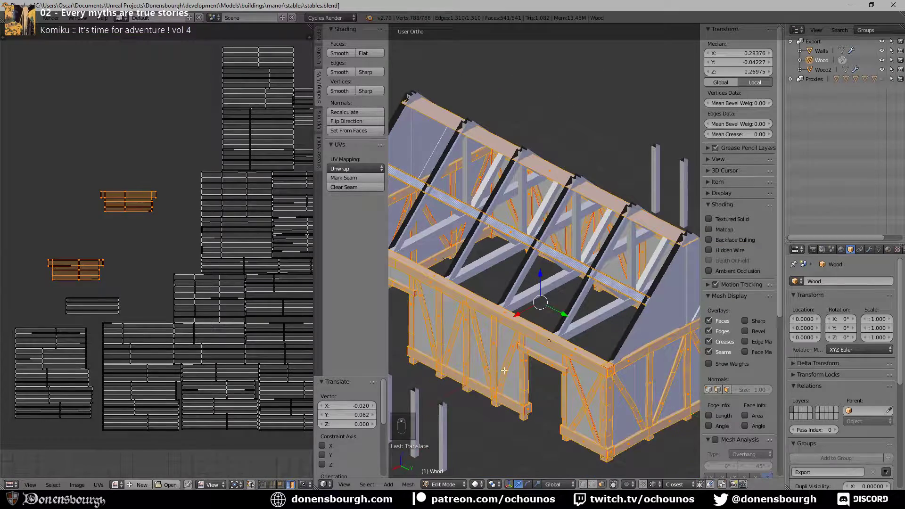
# - Switch to Blender and open the Wood2 roof truss mesh for editing with all its geometry selected
pyautogui.press('Tab')
pyautogui.rightClick(595, 302)
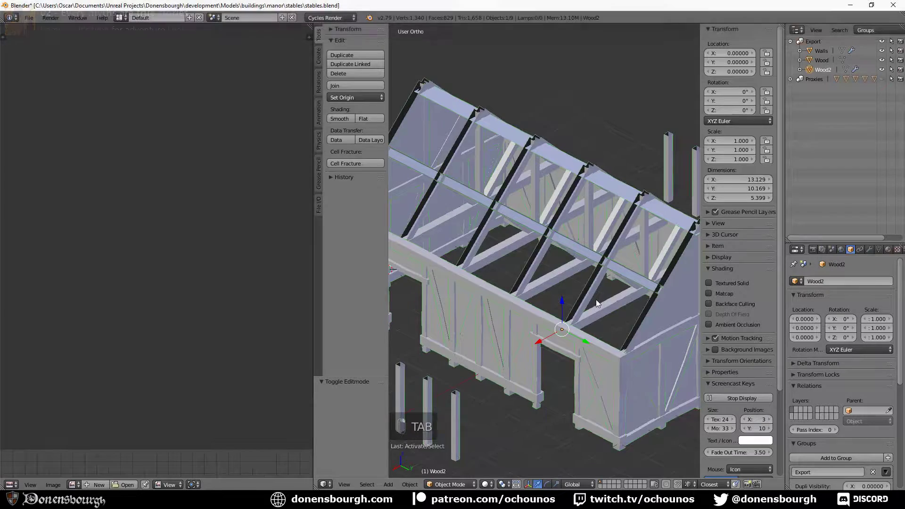
pyautogui.press('Tab')
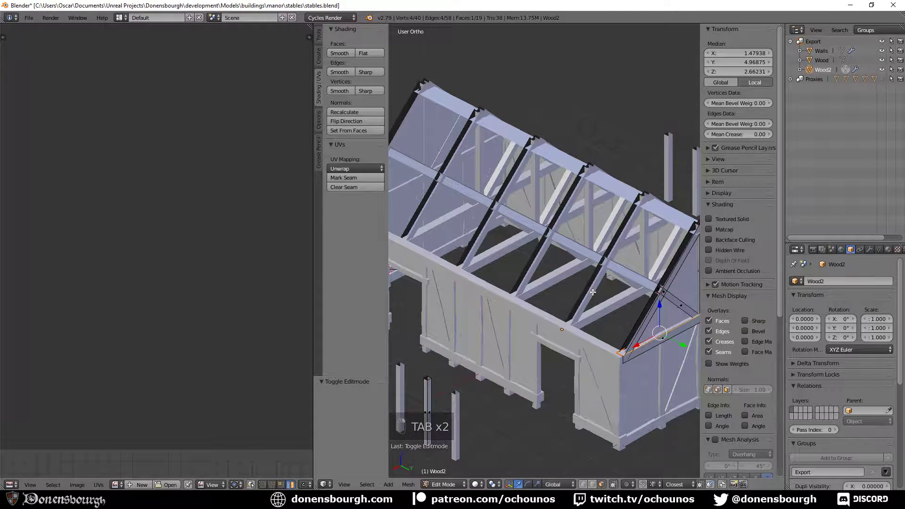
pyautogui.press('a')
pyautogui.press('a')
pyautogui.press('a')
pyautogui.press('a')
pyautogui.scroll(-5, 597, 321)
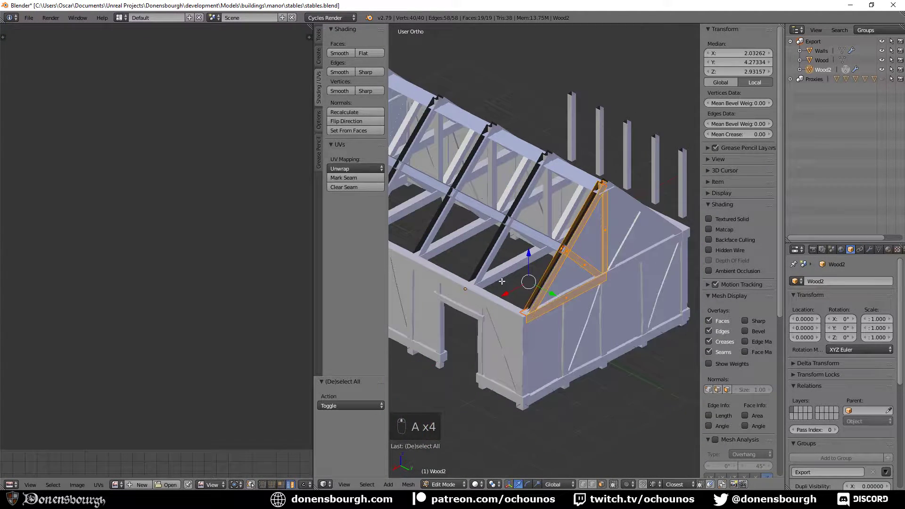
pyautogui.moveTo(598, 321); pyautogui.dragTo(589, 287, button='middle')
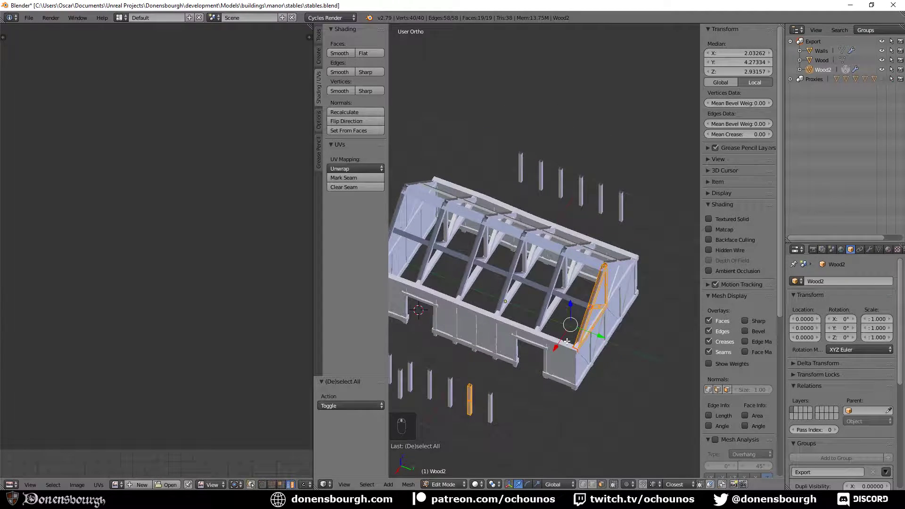
# - Try an Array modifier count of 2 on the Wood2 trusses and restore the count to 3
pyautogui.click(869, 250)
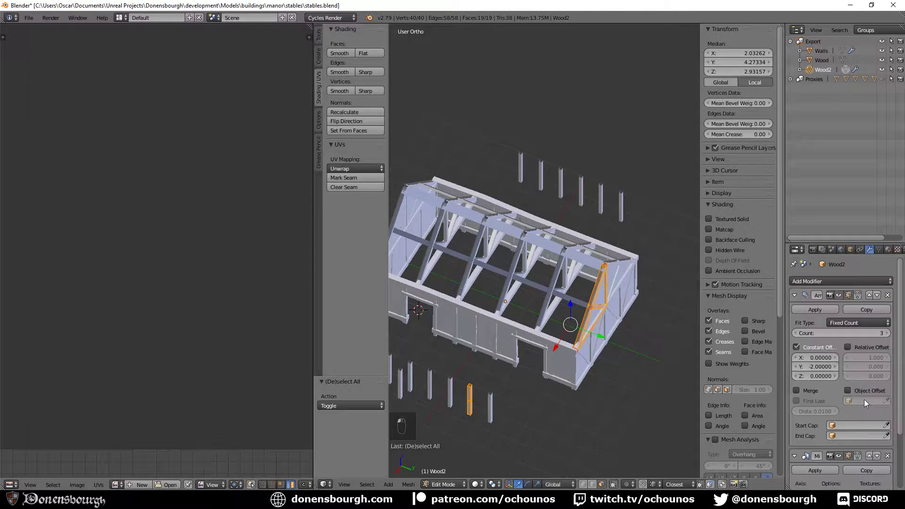
pyautogui.click(796, 333)
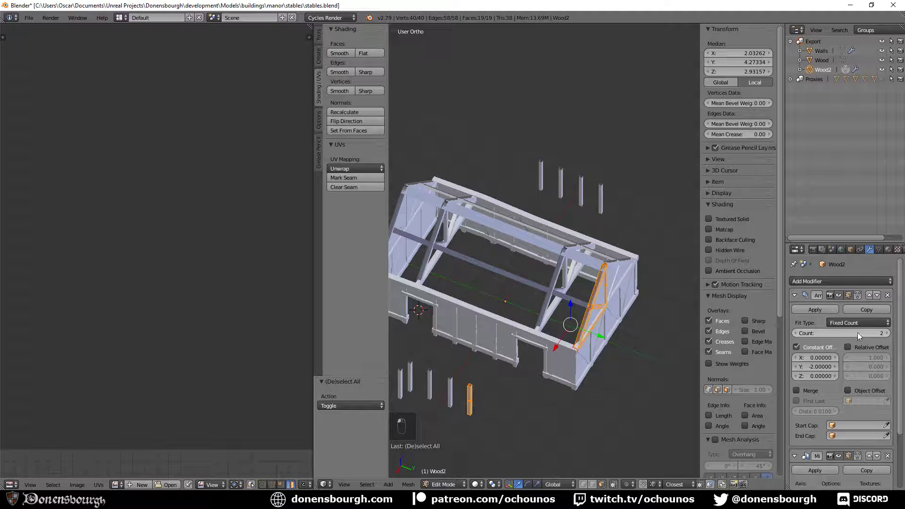
pyautogui.click(889, 334)
# - Examine the selected Wood2 truss at the gable end and its repeats along the roof from several angles
pyautogui.moveTo(477, 330); pyautogui.dragTo(444, 288, button='middle')
pyautogui.scroll(3, 532, 349)
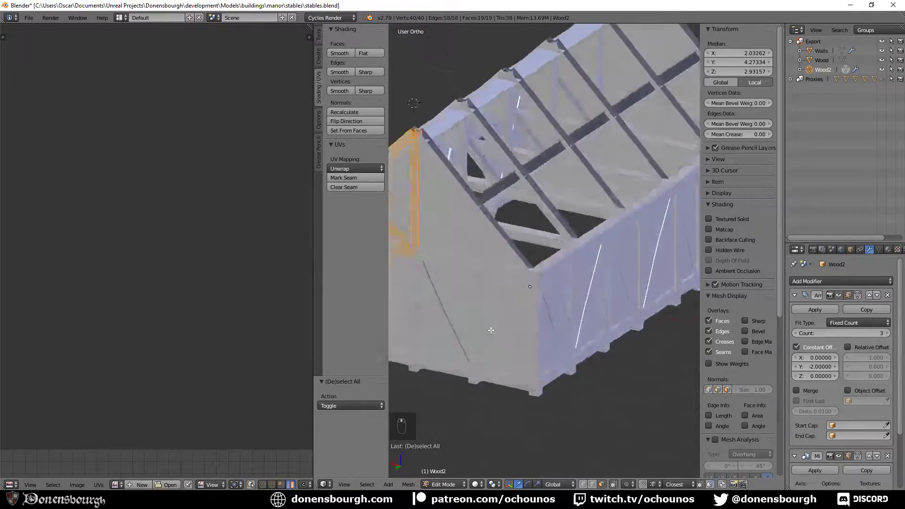
pyautogui.scroll(2, 441, 288)
pyautogui.scroll(-3, 471, 321)
pyautogui.moveTo(519, 344); pyautogui.dragTo(500, 301, button='middle')
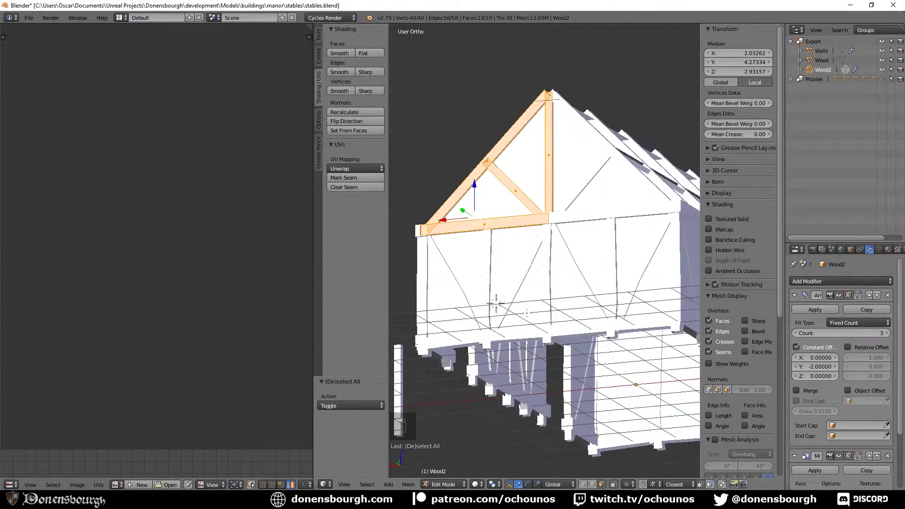
pyautogui.scroll(3, 523, 351)
pyautogui.moveTo(523, 351); pyautogui.dragTo(492, 284, button='middle')
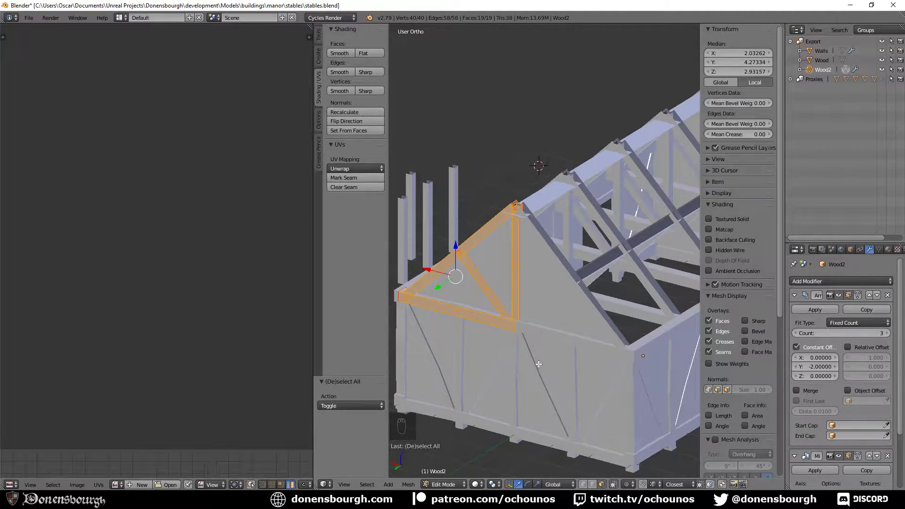
pyautogui.scroll(-3, 539, 364)
pyautogui.moveTo(539, 365); pyautogui.dragTo(600, 382, button='middle')
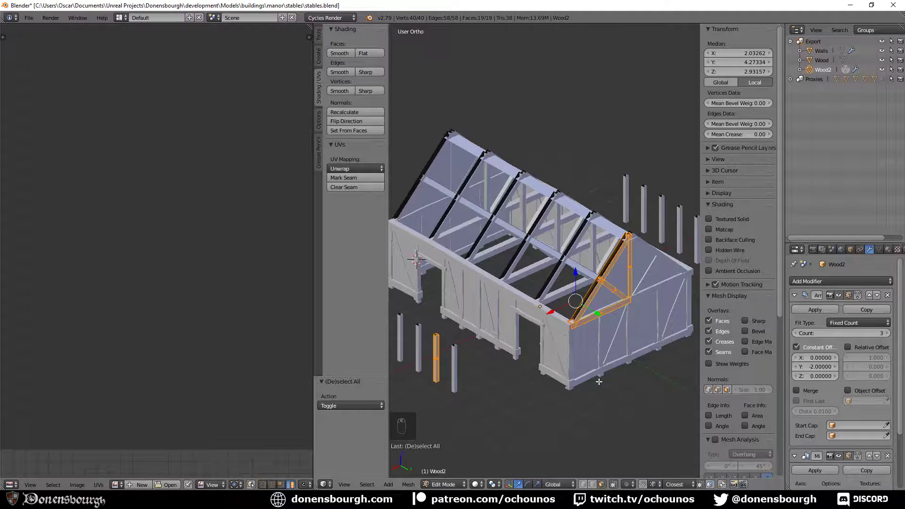
# - Expand the 3D view over the UV editor's area and return Wood2 to Object Mode
pyautogui.moveTo(312, 484); pyautogui.dragTo(187, 397)
pyautogui.press('Tab')
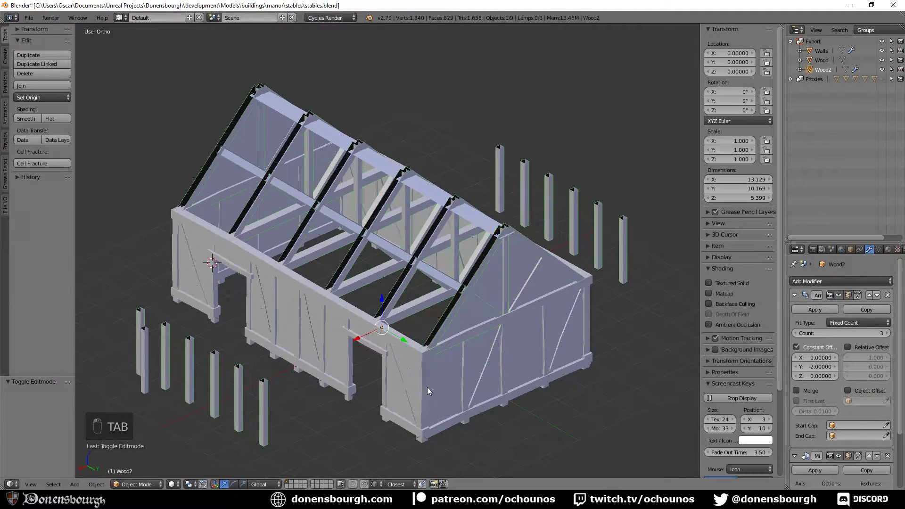
pyautogui.moveTo(427, 386); pyautogui.dragTo(485, 385, button='middle')
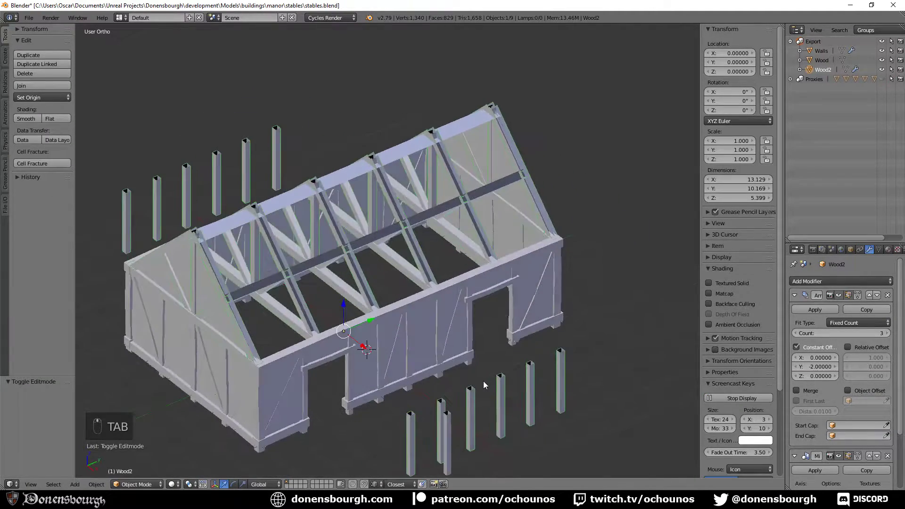
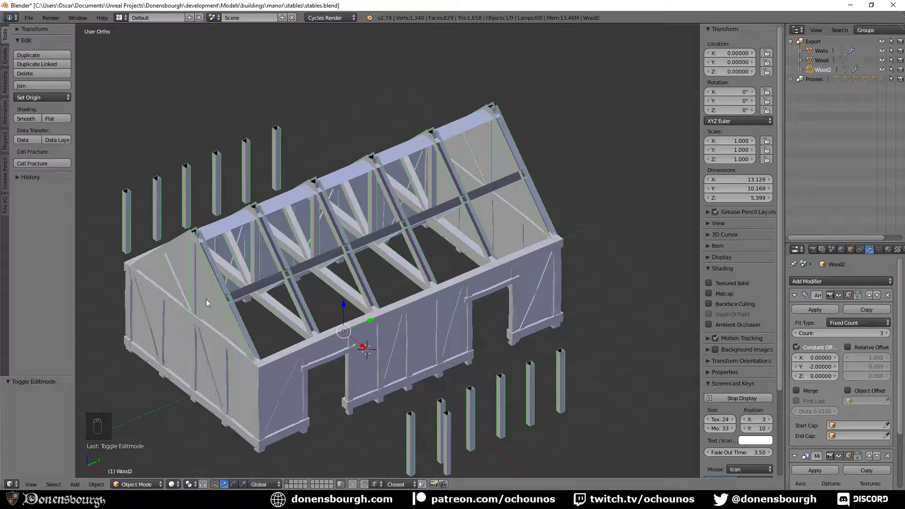
# - Add a cube mesh and set its X, Y and Z location to 0
pyautogui.click(75, 484)
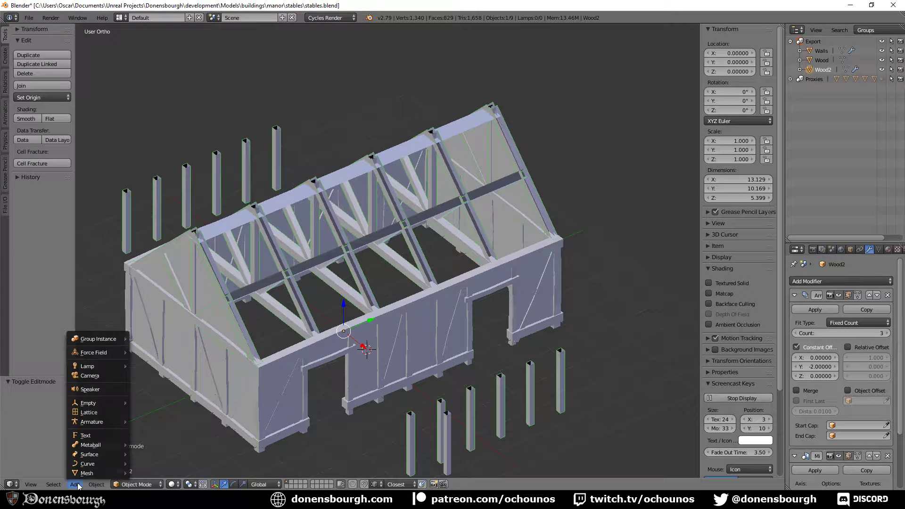
pyautogui.moveTo(95, 473)
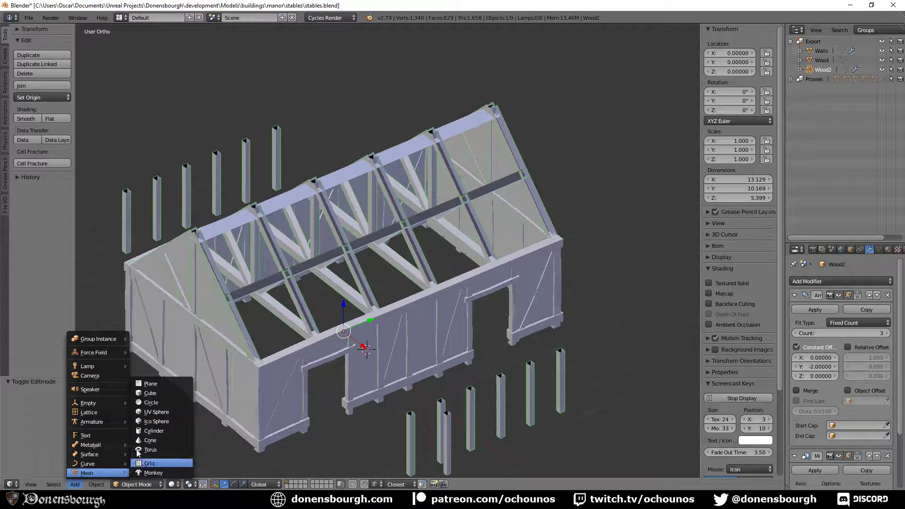
pyautogui.click(150, 393)
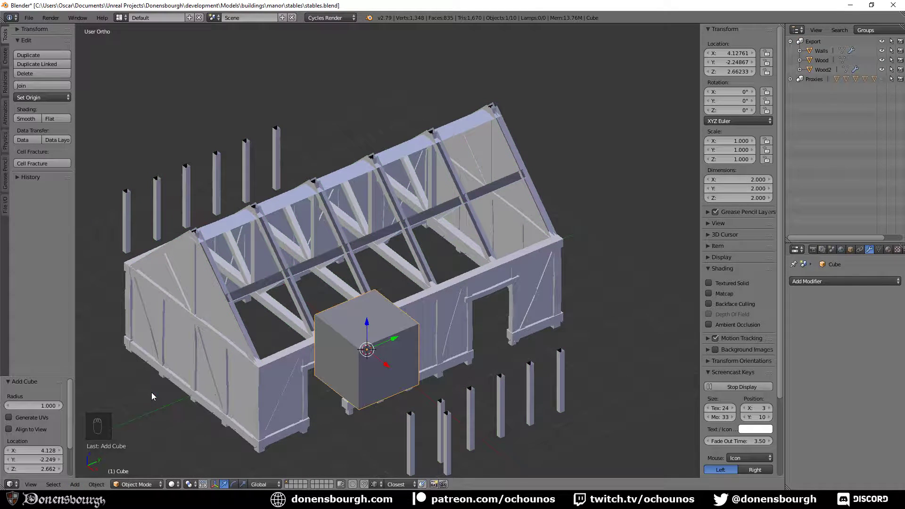
pyautogui.click(729, 53)
pyautogui.write('0')
pyautogui.press('Tab')
pyautogui.write('0')
pyautogui.press('Tab')
pyautogui.write('0')
pyautogui.press('Tab')
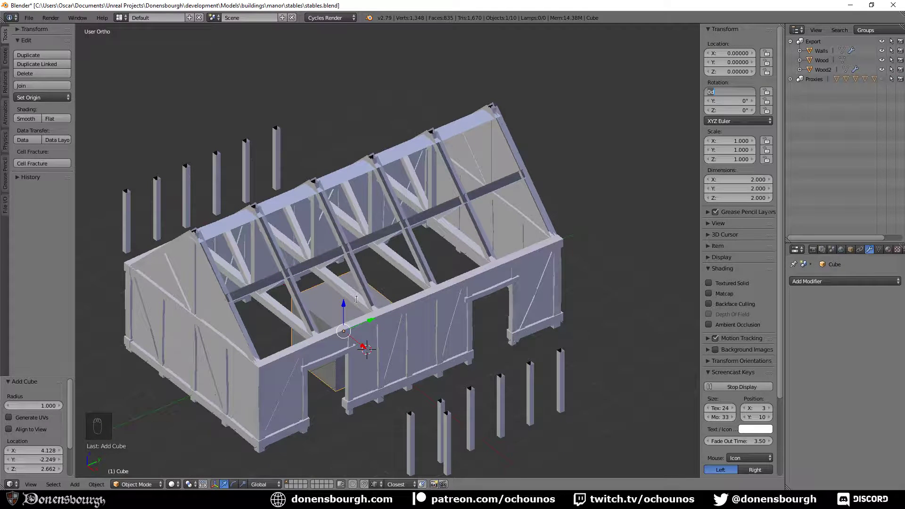
pyautogui.press('Tab')
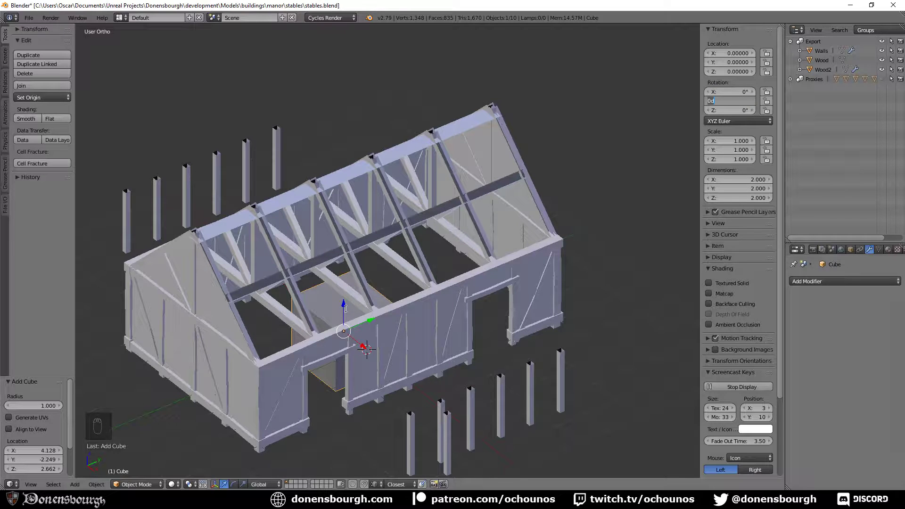
pyautogui.press('Tab')
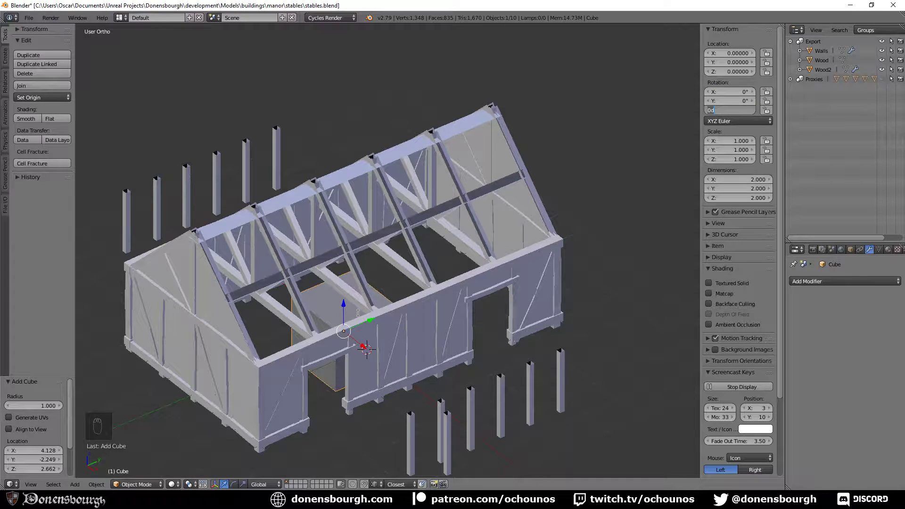
pyautogui.press('Return')
# - Raise the cube's mesh about 4.47 units to ridge height in front wireframe view, and lower its bottom face about 0.9 units to the wall tops
pyautogui.press('Tab')
pyautogui.moveTo(334, 298); pyautogui.dragTo(336, 217)
pyautogui.press('KP_1')
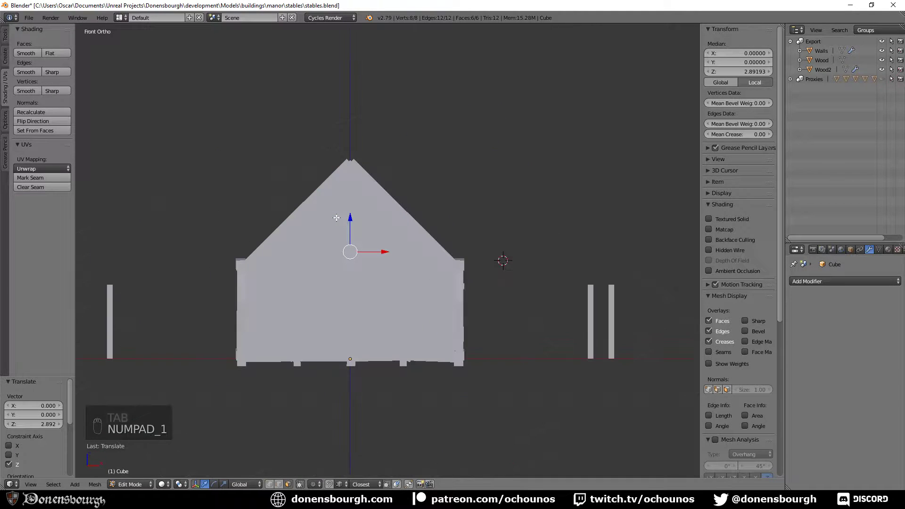
pyautogui.press('z')
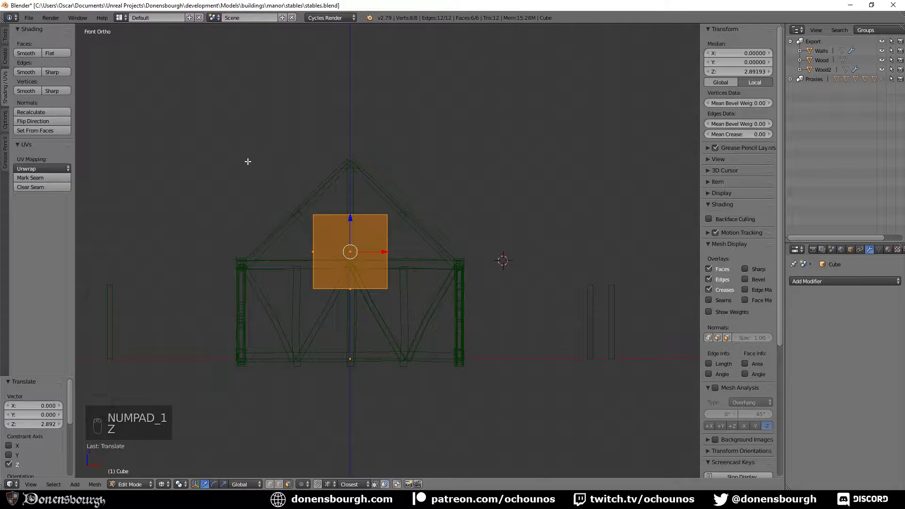
pyautogui.moveTo(350, 217); pyautogui.dragTo(351, 159)
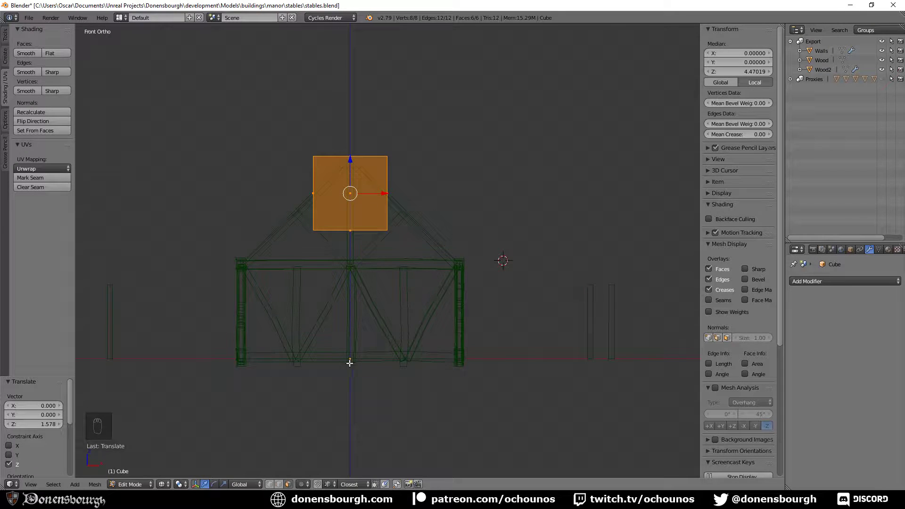
pyautogui.click(358, 225)
pyautogui.moveTo(349, 196); pyautogui.dragTo(351, 226)
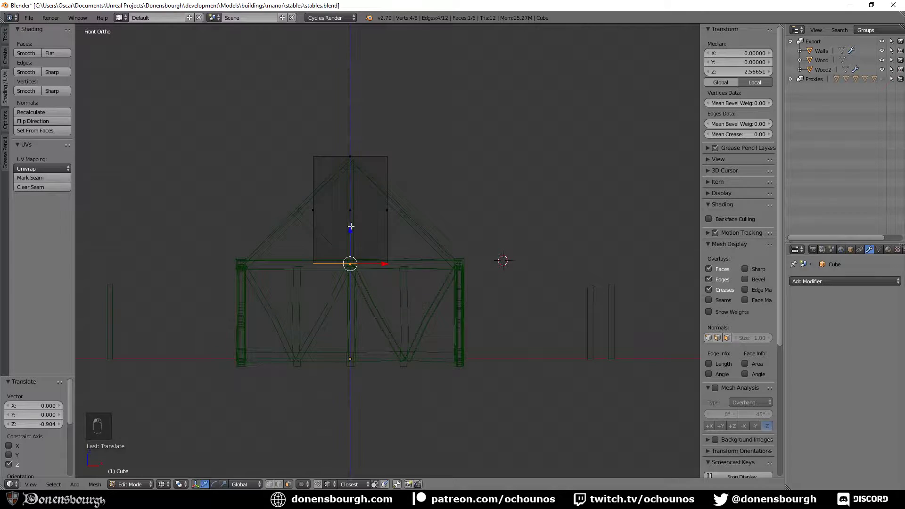
# - Scale the cube's two opposite side faces about 3.14 times along X to span the width of the stables
pyautogui.click(387, 217)
pyautogui.keyDown('shift'); pyautogui.click(323, 208); pyautogui.keyUp('shift')
pyautogui.press('s')
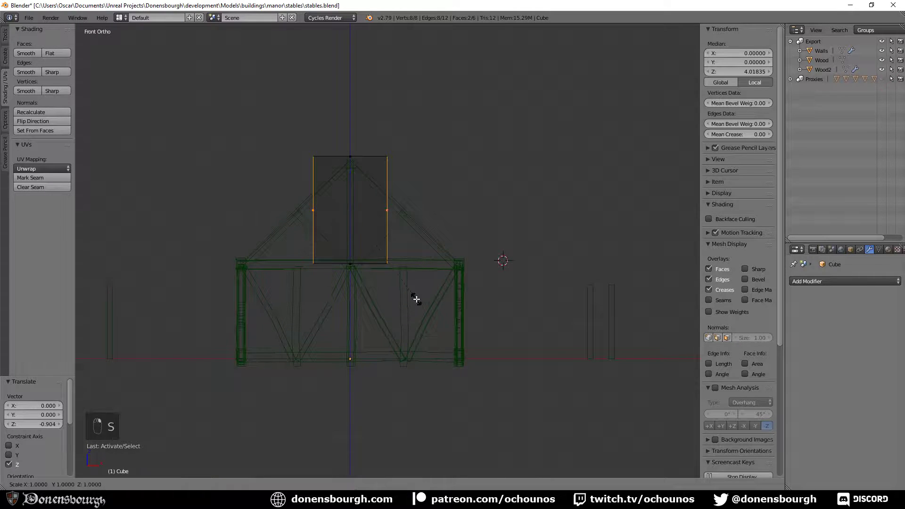
pyautogui.press('x')
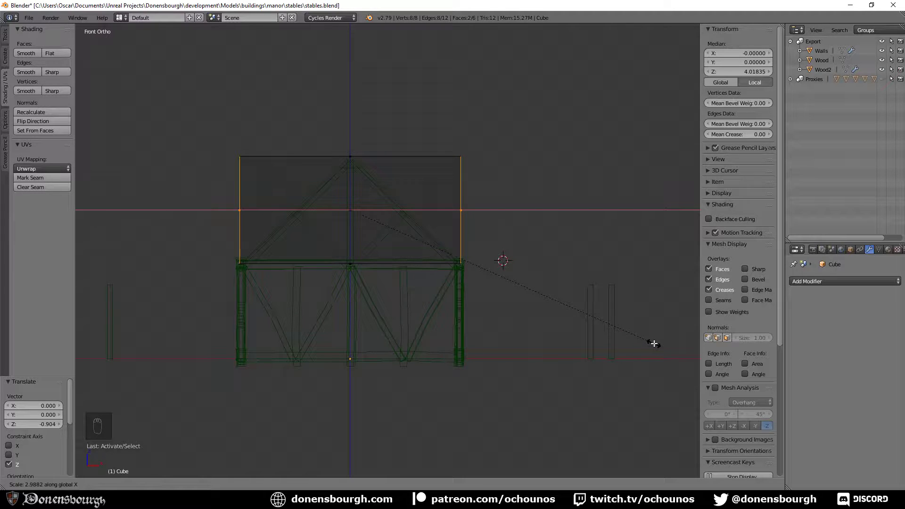
pyautogui.click(667, 345)
# - Select the box's two upper side edges and scale them to 0 along X to form the roof ridge
pyautogui.moveTo(448, 287); pyautogui.dragTo(408, 244, button='middle')
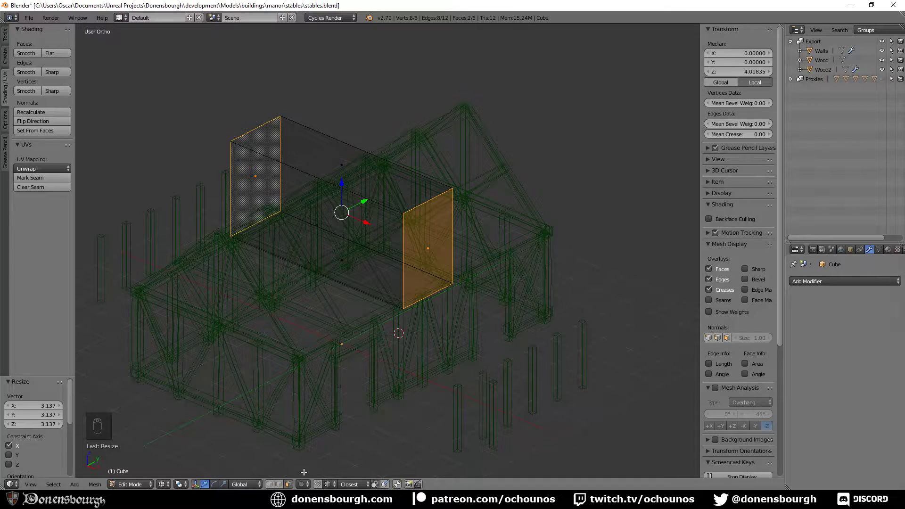
pyautogui.click(278, 484)
pyautogui.rightClick(248, 120)
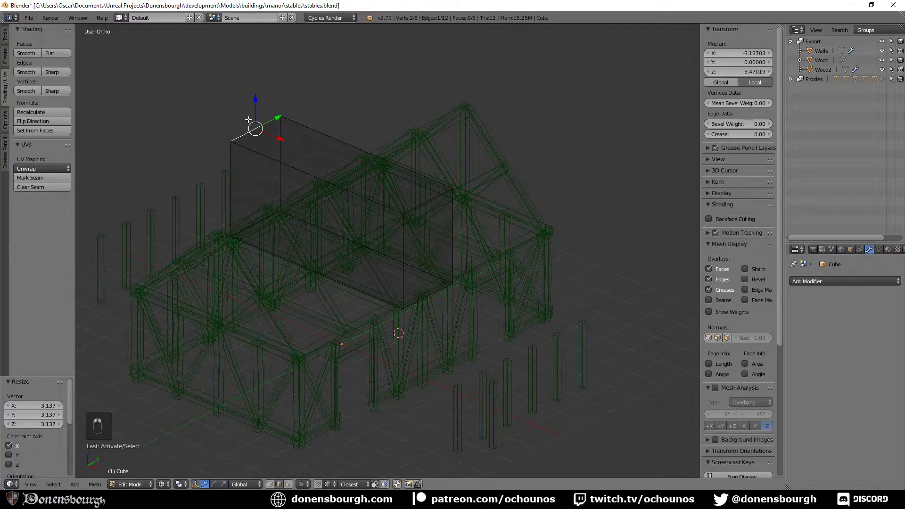
pyautogui.keyDown('shift'); pyautogui.rightClick(435, 207); pyautogui.keyUp('shift')
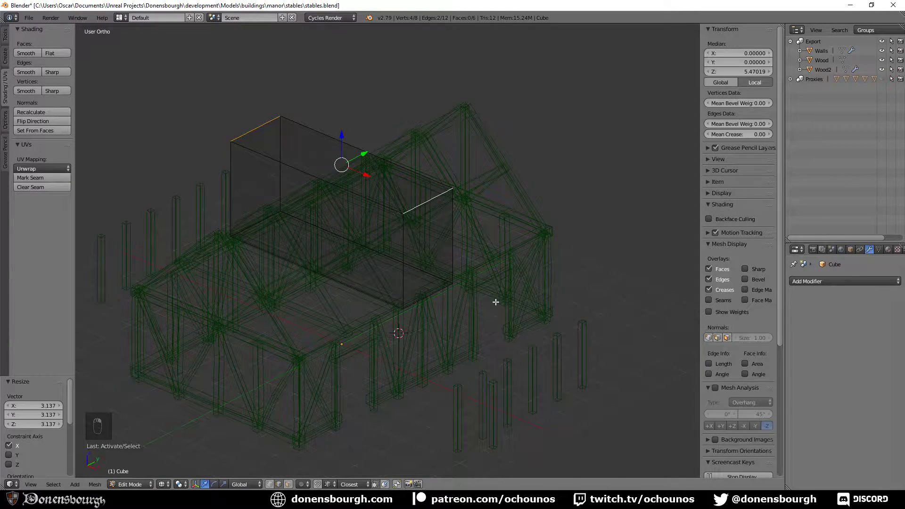
pyautogui.press('s')
pyautogui.press('x')
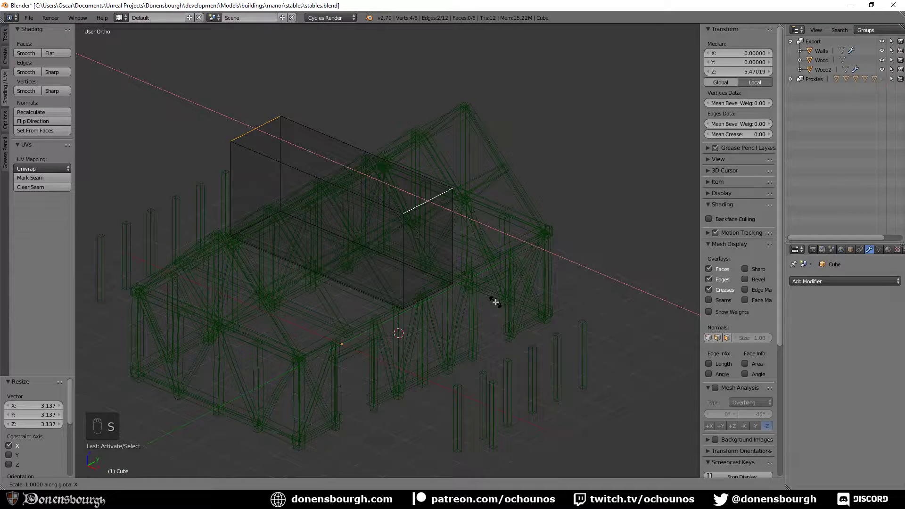
pyautogui.press('0')
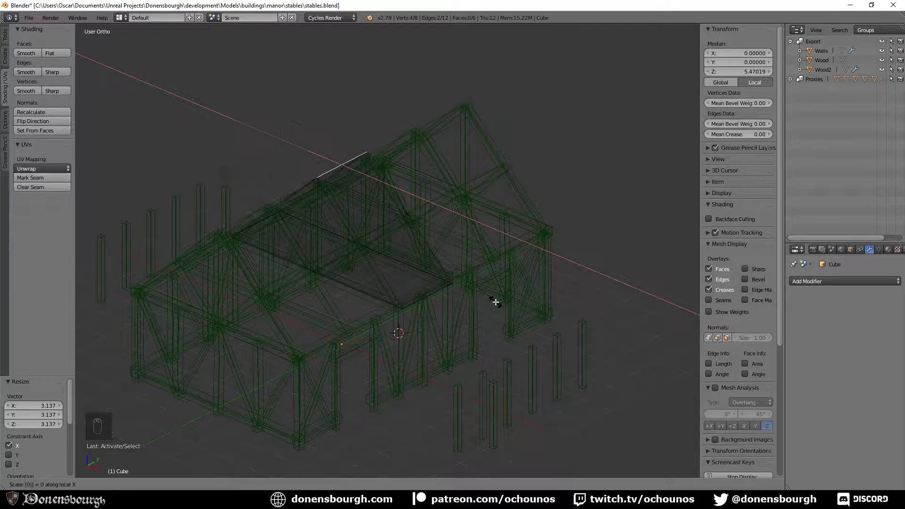
pyautogui.press('Return')
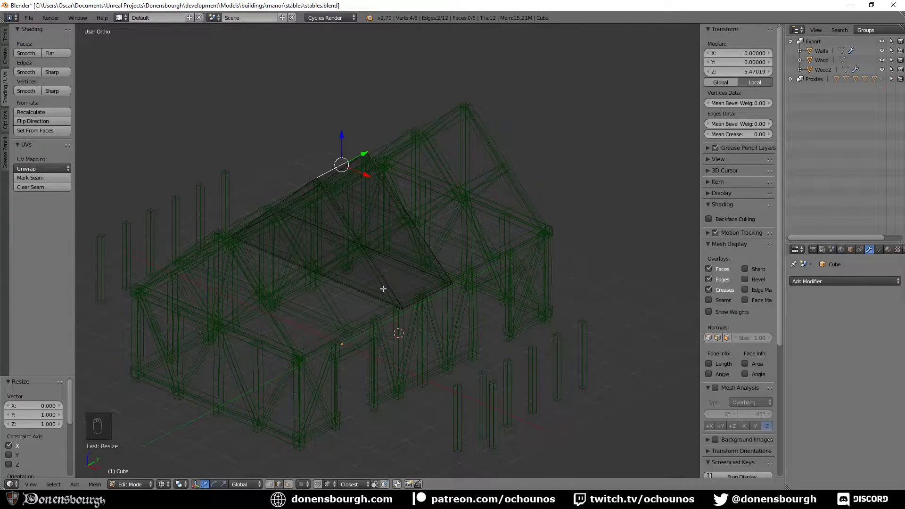
# - Switch to solid shading and delete the bottom face of the roof prism in face select mode
pyautogui.press('z')
pyautogui.moveTo(396, 298)
pyautogui.mouseDown(button='middle')
pyautogui.moveTo(330, 321)
pyautogui.moveTo(295, 290)
pyautogui.moveTo(383, 294)
pyautogui.mouseUp(button='middle')
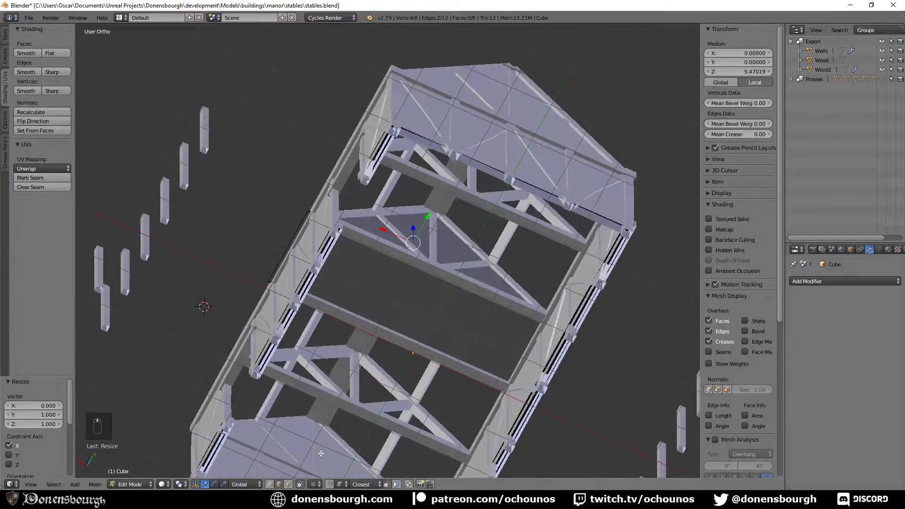
pyautogui.press('Tab')
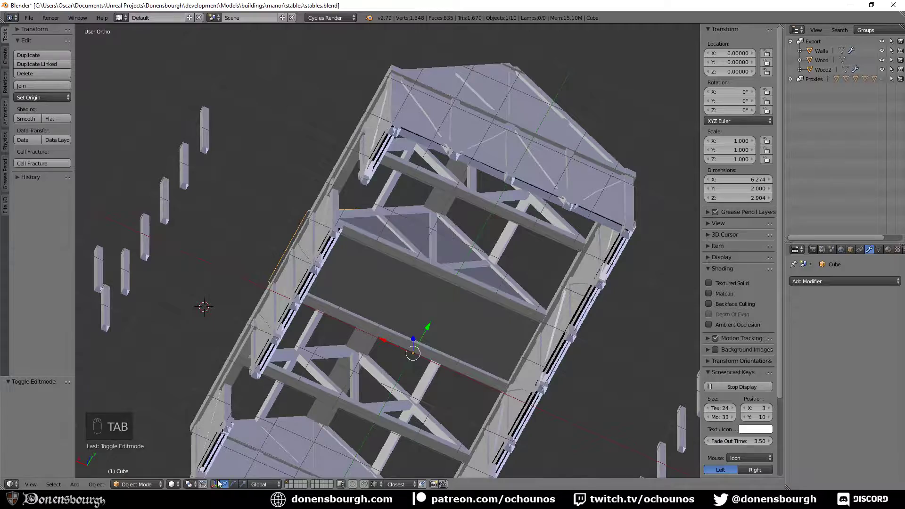
pyautogui.press('Tab')
pyautogui.press('Tab')
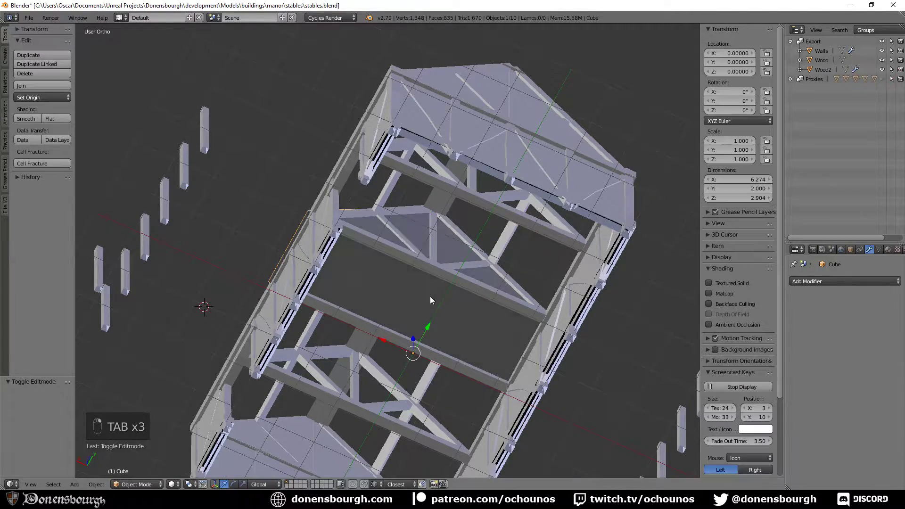
pyautogui.moveTo(407, 390); pyautogui.dragTo(357, 300, button='middle')
pyautogui.press('Tab')
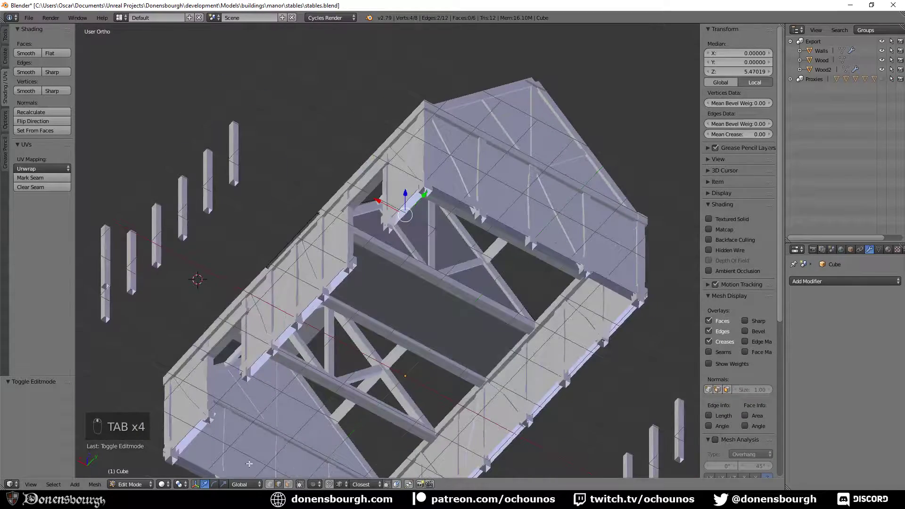
pyautogui.click(288, 484)
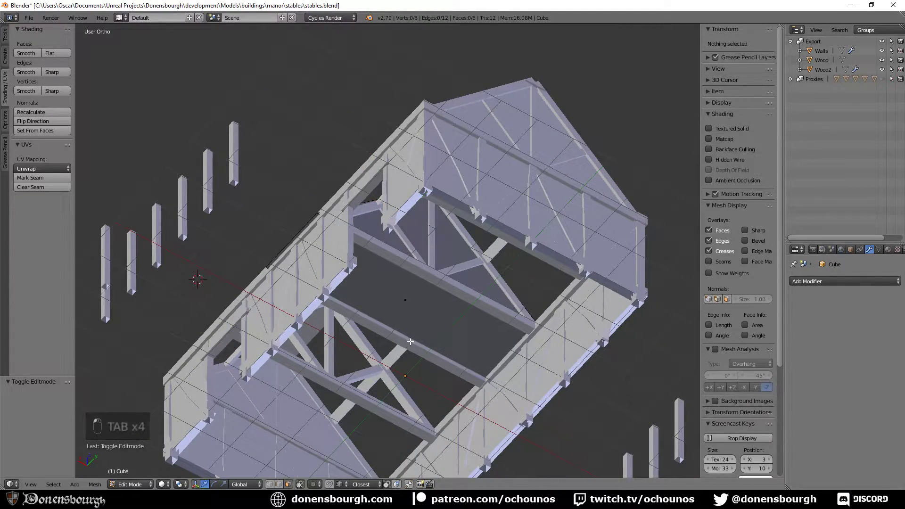
pyautogui.rightClick(407, 315)
pyautogui.press('x')
pyautogui.click(408, 313)
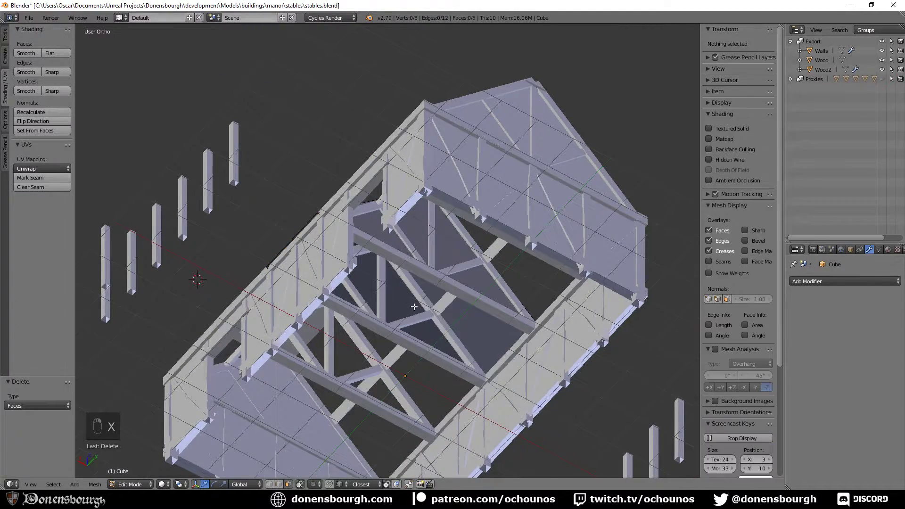
# - Select the two triangular gable-end faces of the roof prism and delete them
pyautogui.moveTo(408, 313)
pyautogui.mouseDown(button='middle')
pyautogui.moveTo(424, 344)
pyautogui.moveTo(405, 301)
pyautogui.mouseUp(button='middle')
pyautogui.rightClick(358, 208)
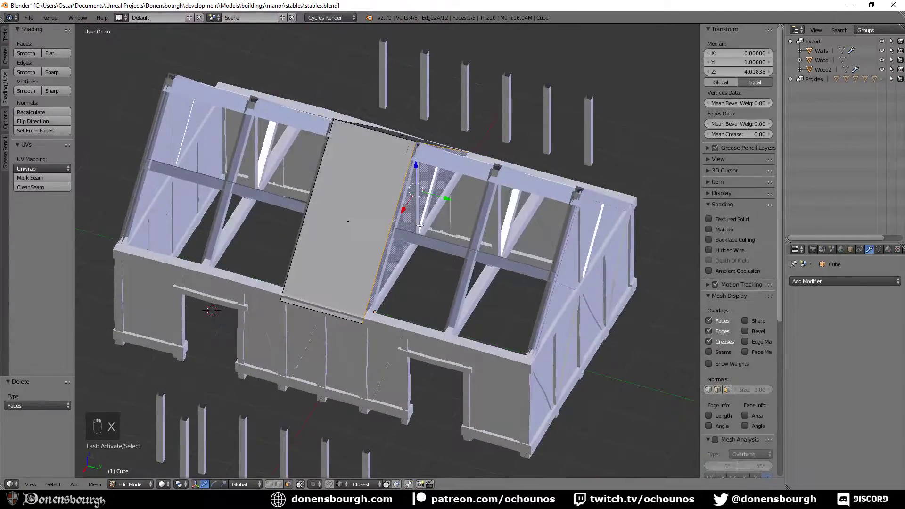
pyautogui.moveTo(358, 207); pyautogui.dragTo(404, 293, button='middle')
pyautogui.keyDown('shift'); pyautogui.rightClick(352, 305); pyautogui.keyUp('shift')
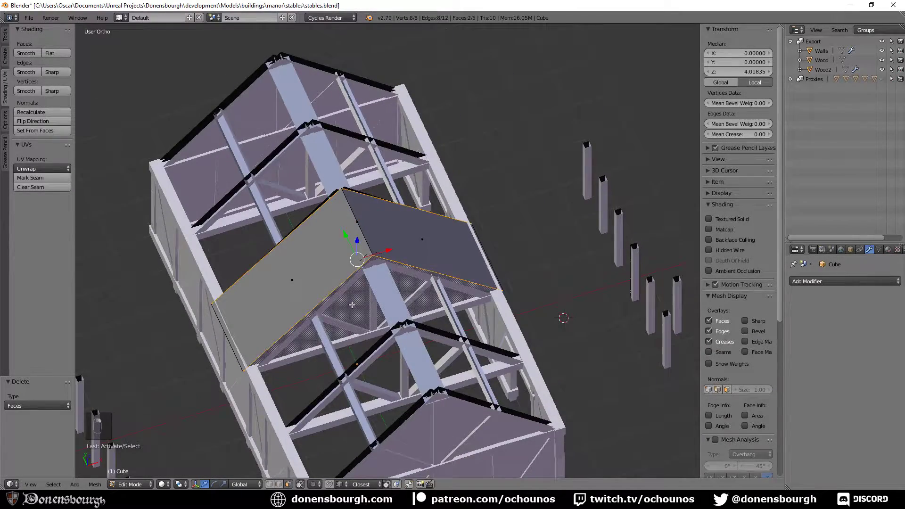
pyautogui.press('x')
pyautogui.click(353, 305)
pyautogui.moveTo(352, 305); pyautogui.dragTo(391, 316, button='middle')
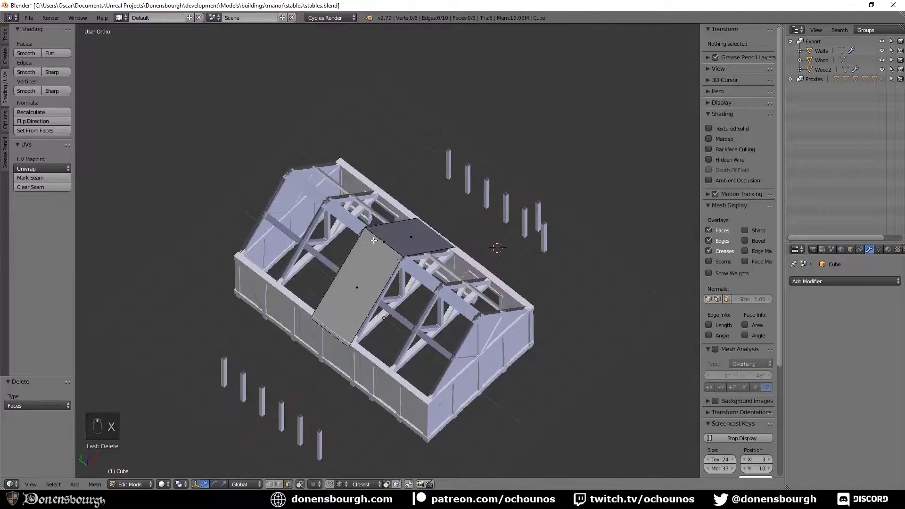
# - Select the whole roof mesh and remove its doubled vertices along the ridge
pyautogui.scroll(4, 347, 296)
pyautogui.press('a')
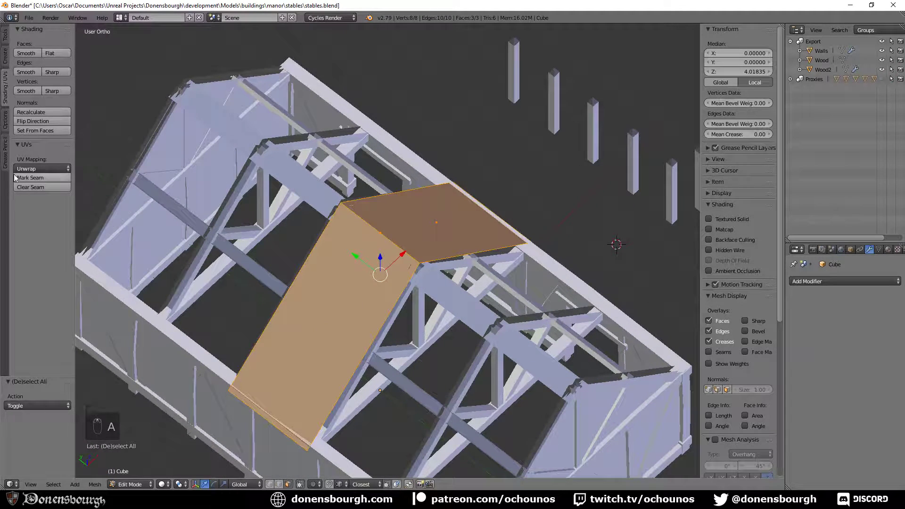
pyautogui.click(6, 43)
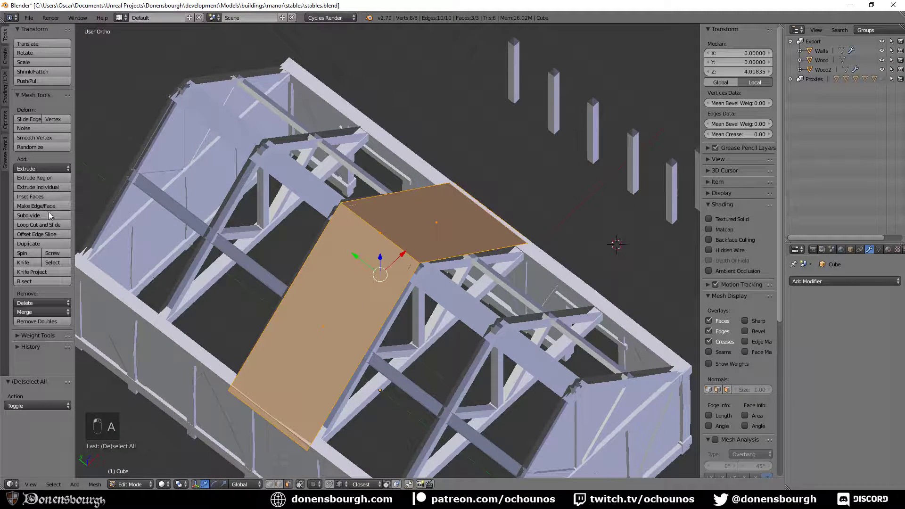
pyautogui.click(45, 321)
pyautogui.moveTo(359, 301); pyautogui.dragTo(429, 313, button='middle')
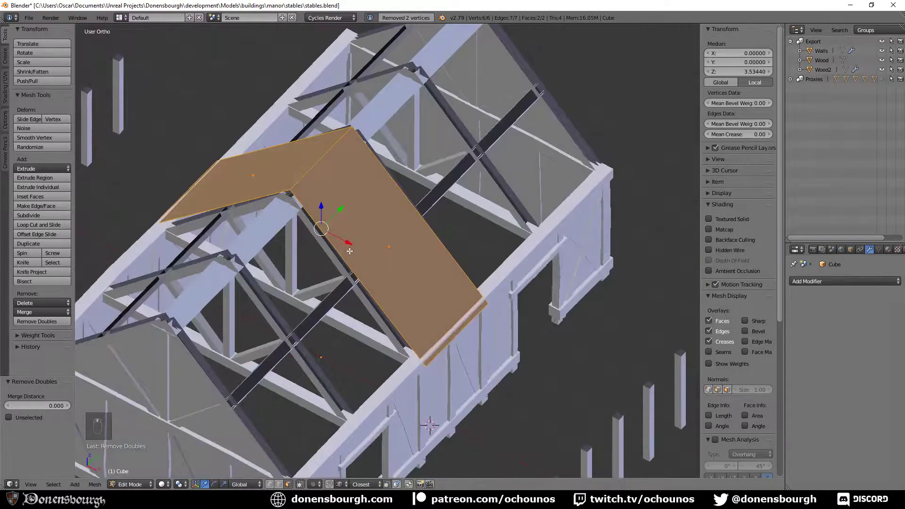
# - Scale the two roof slopes about 5.19 times along Y to cover the length of the stables
pyautogui.scroll(-4, 348, 259)
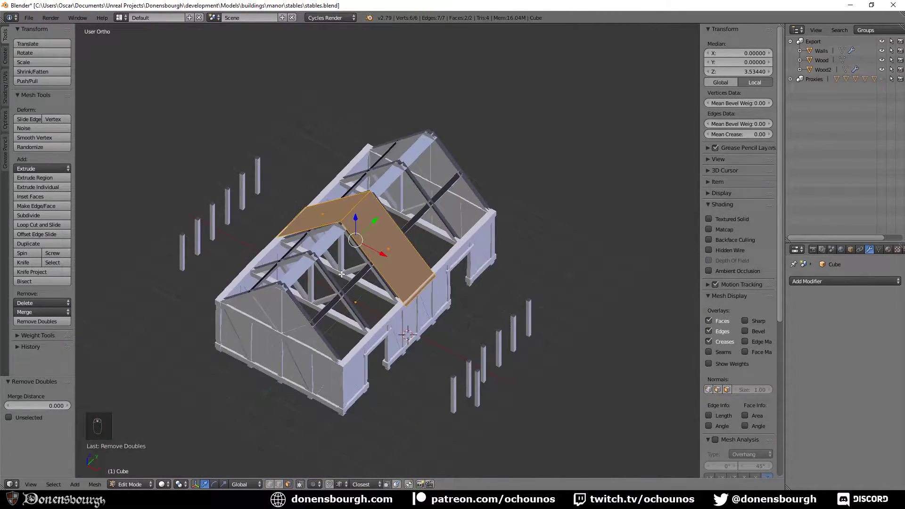
pyautogui.press('s')
pyautogui.press('y')
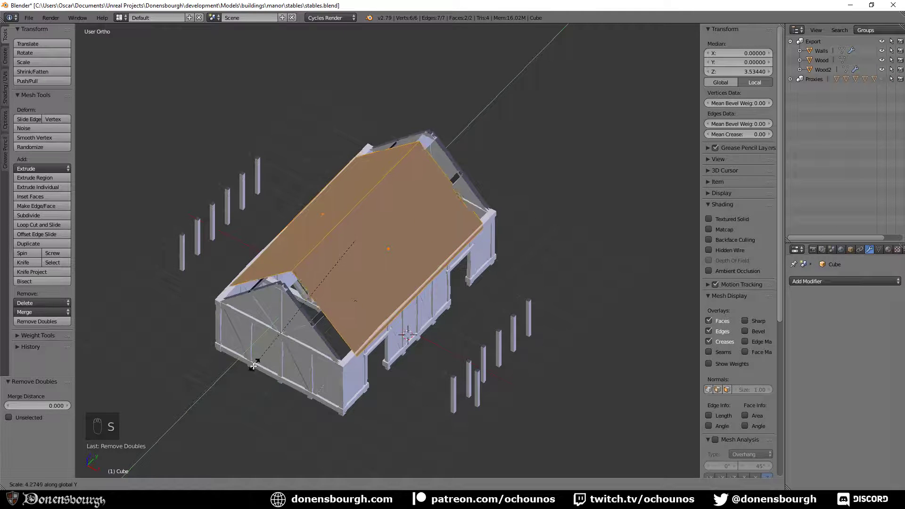
pyautogui.click(233, 389)
pyautogui.moveTo(331, 329); pyautogui.dragTo(198, 283, button='middle')
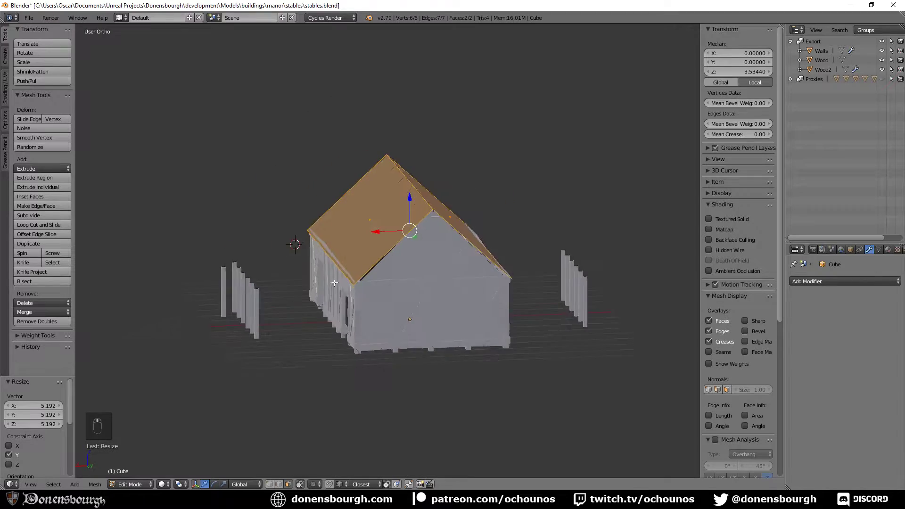
# - Select the roof's ridge edge and raise it about 0.2 units along Z above the truss tops
pyautogui.scroll(6, 335, 283)
pyautogui.moveTo(384, 283); pyautogui.dragTo(397, 264, button='middle')
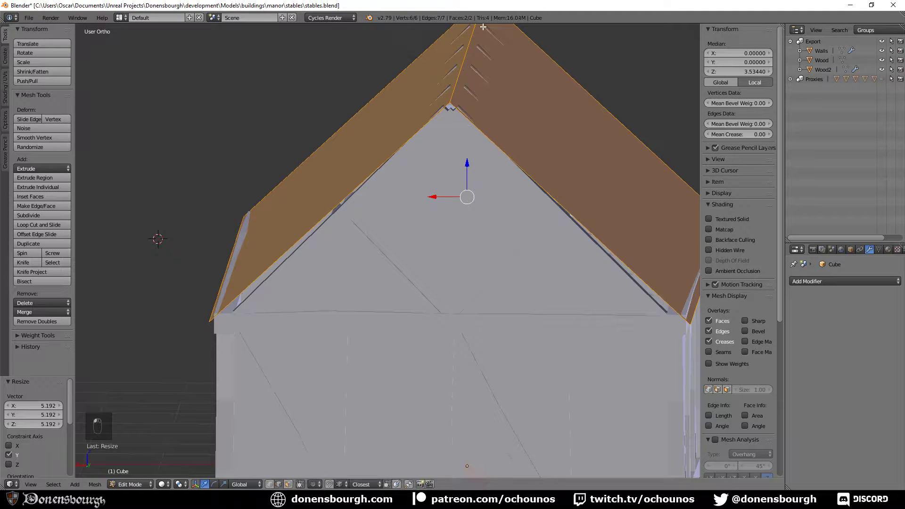
pyautogui.click(463, 59)
pyautogui.scroll(-4, 471, 70)
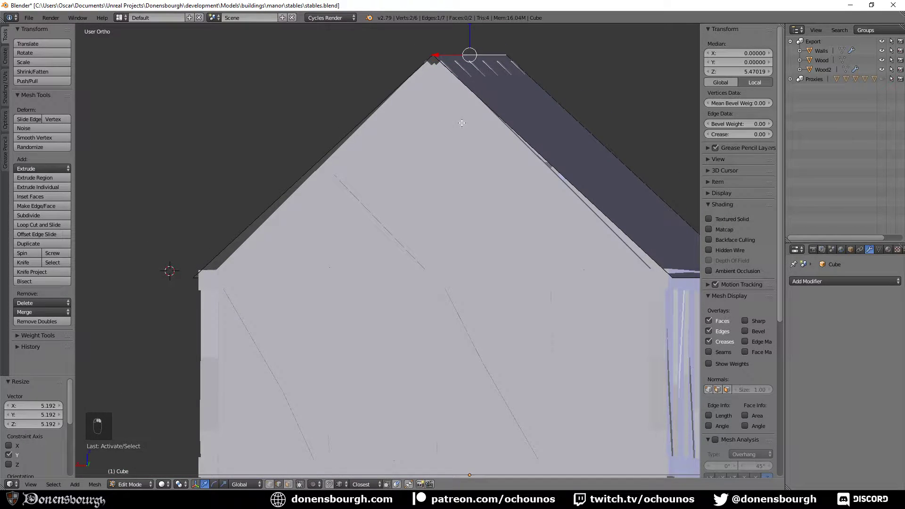
pyautogui.keyDown('shift'); pyautogui.moveTo(449, 173); pyautogui.dragTo(437, 188, button='middle'); pyautogui.keyUp('shift')
pyautogui.press('g')
pyautogui.press('z')
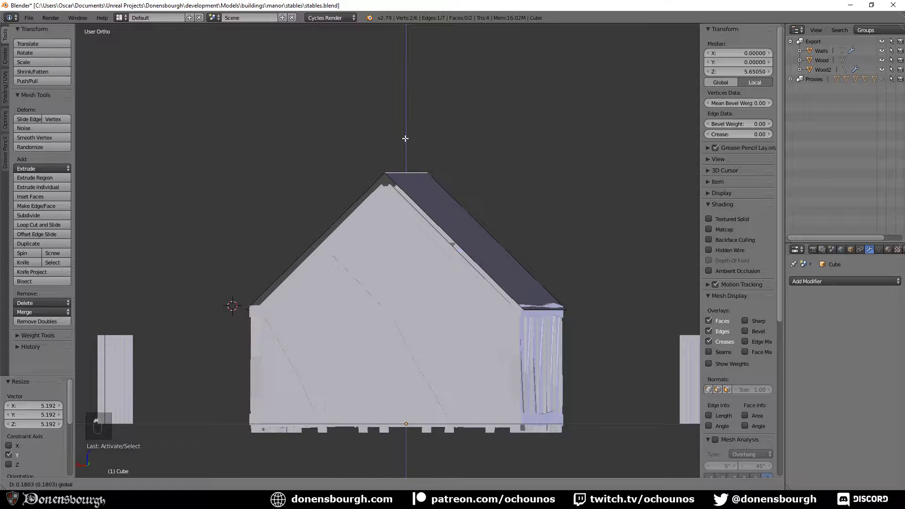
pyautogui.click(405, 137)
pyautogui.moveTo(406, 137); pyautogui.dragTo(372, 208, button='middle')
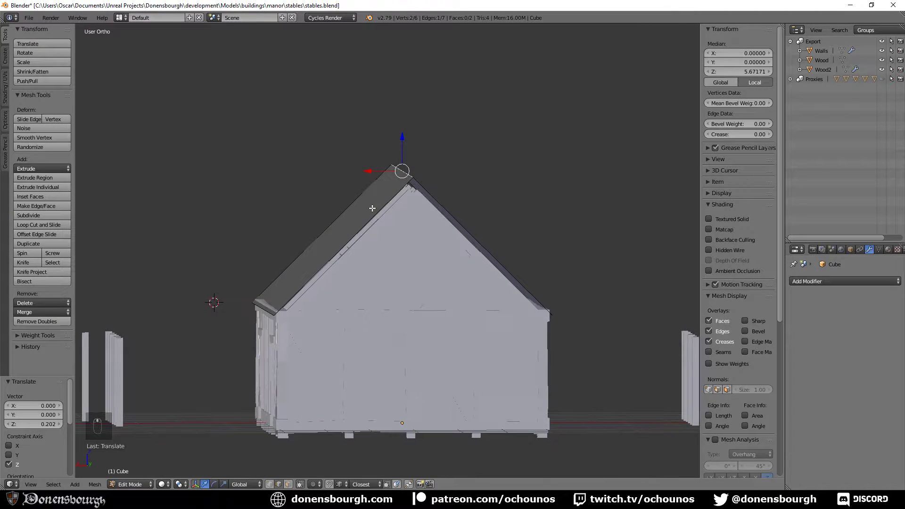
# - Extrude the whole roof mesh in place and scale the extruded faces to about 0.887 on X and Z only
pyautogui.press('a')
pyautogui.press('a')
pyautogui.press('a')
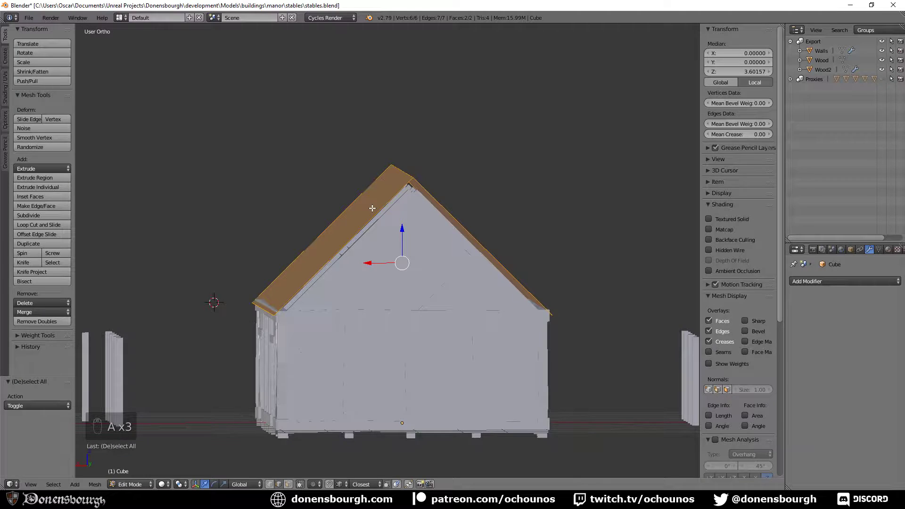
pyautogui.press('e')
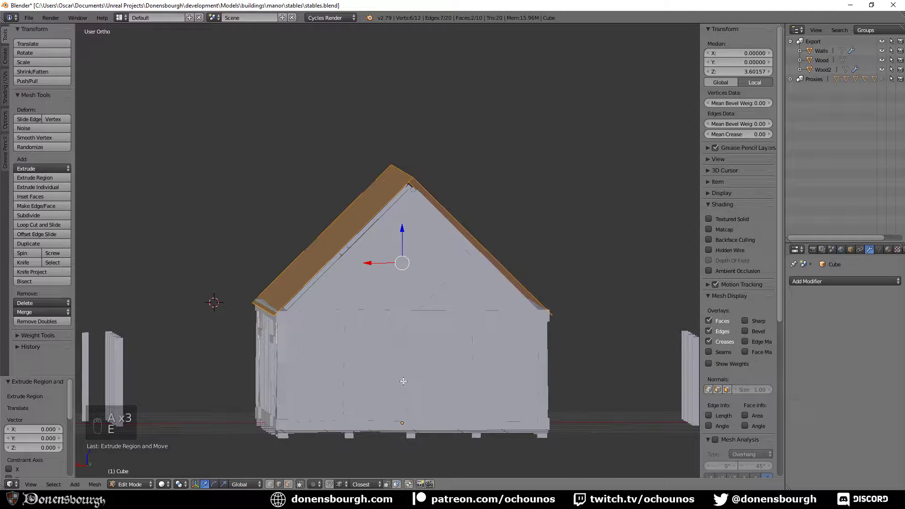
pyautogui.press('s')
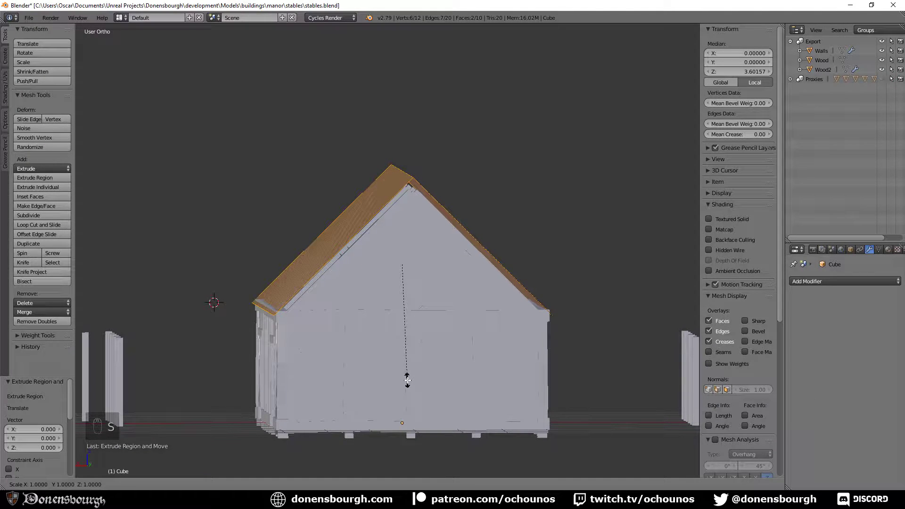
pyautogui.hotkey('shift', 'y')
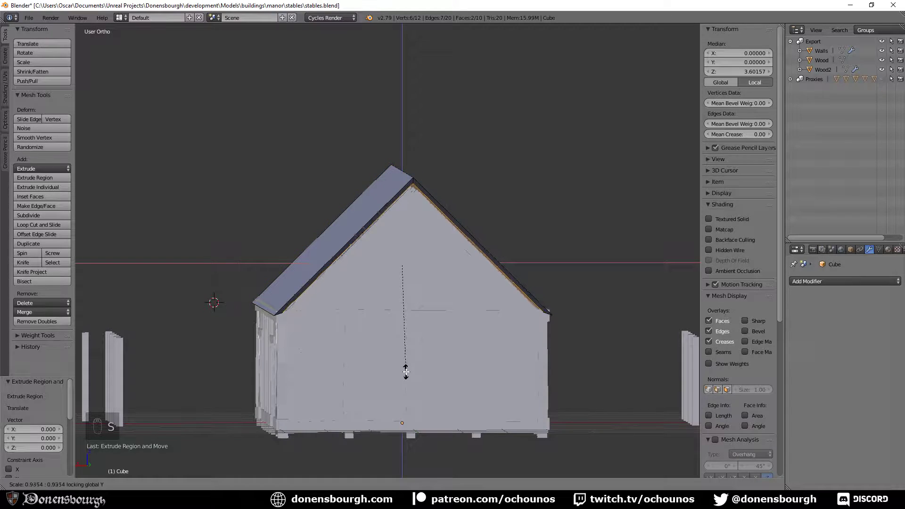
pyautogui.click(404, 370)
pyautogui.moveTo(450, 347); pyautogui.dragTo(337, 330, button='middle')
# - Select the two outer roof slope faces and scale them to about 1.06 on X and Z only to thicken the roof
pyautogui.scroll(3, 257, 358)
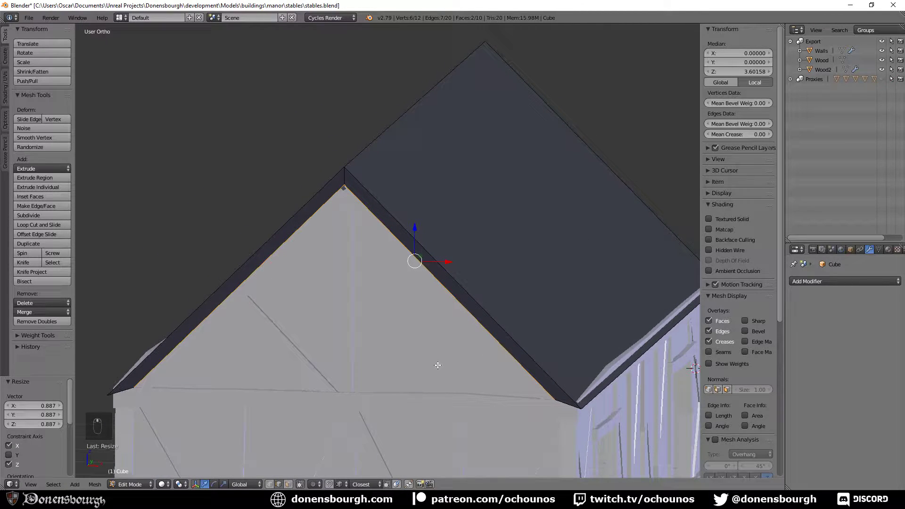
pyautogui.click(288, 485)
pyautogui.rightClick(489, 242)
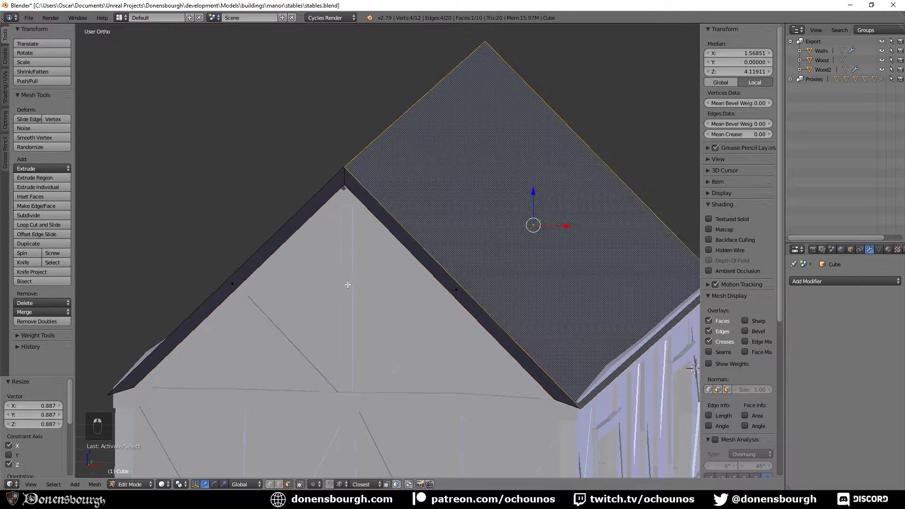
pyautogui.moveTo(489, 242); pyautogui.dragTo(347, 235, button='middle')
pyautogui.scroll(2, 352, 252)
pyautogui.moveTo(521, 325); pyautogui.dragTo(478, 318, button='middle')
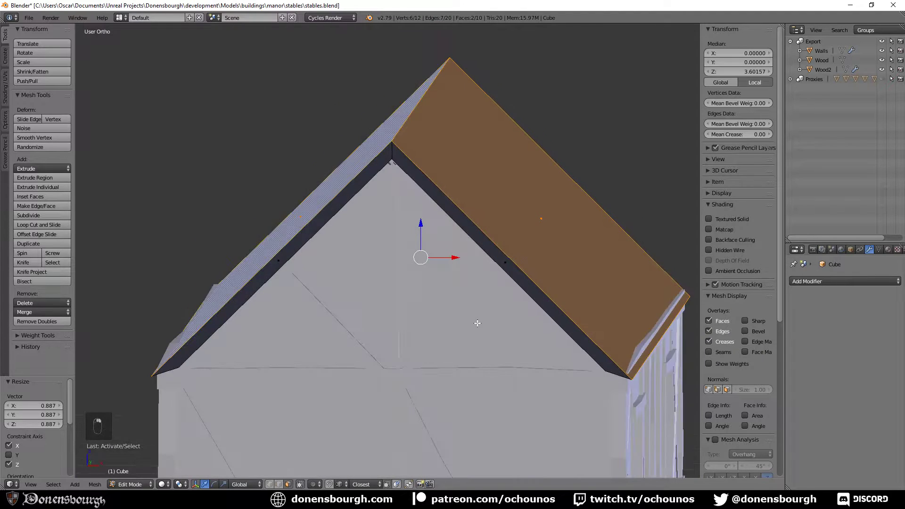
pyautogui.press('KP_1')
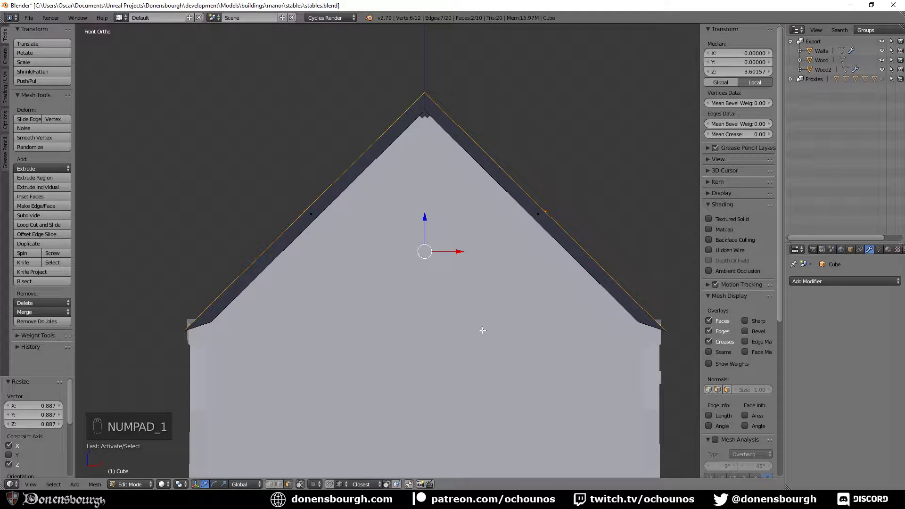
pyautogui.press('s')
pyautogui.hotkey('shift', 'y')
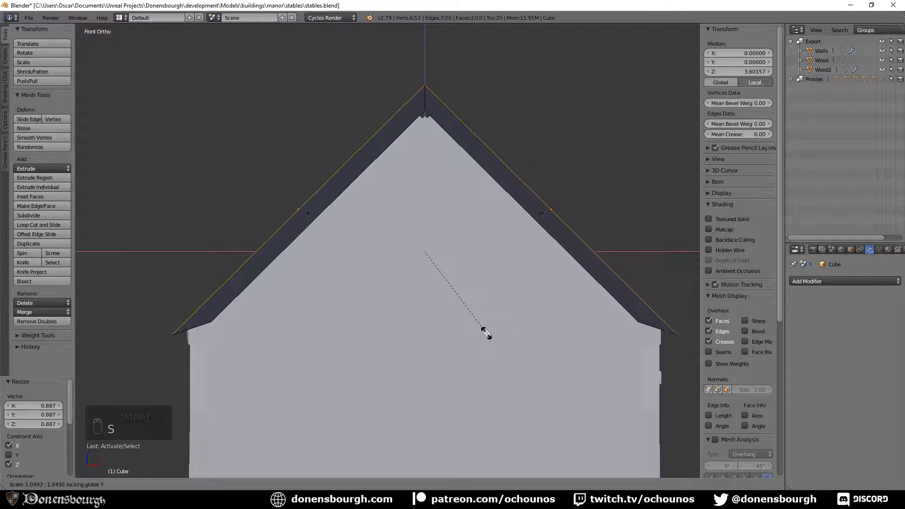
pyautogui.click(489, 333)
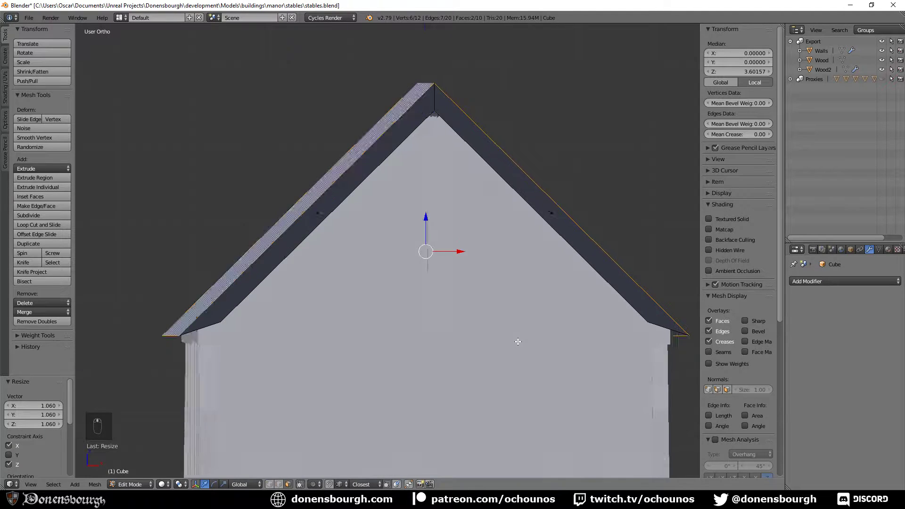
pyautogui.moveTo(490, 332); pyautogui.dragTo(494, 326, button='middle')
# - Examine the thickened roof around the gable end in solid and wireframe display
pyautogui.scroll(3, 494, 326)
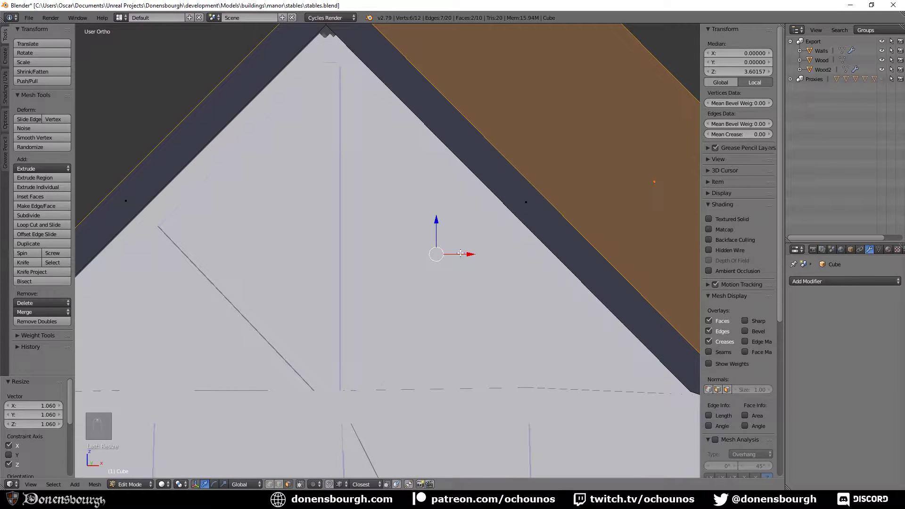
pyautogui.moveTo(461, 253); pyautogui.dragTo(410, 163, button='middle')
pyautogui.scroll(-4, 458, 179)
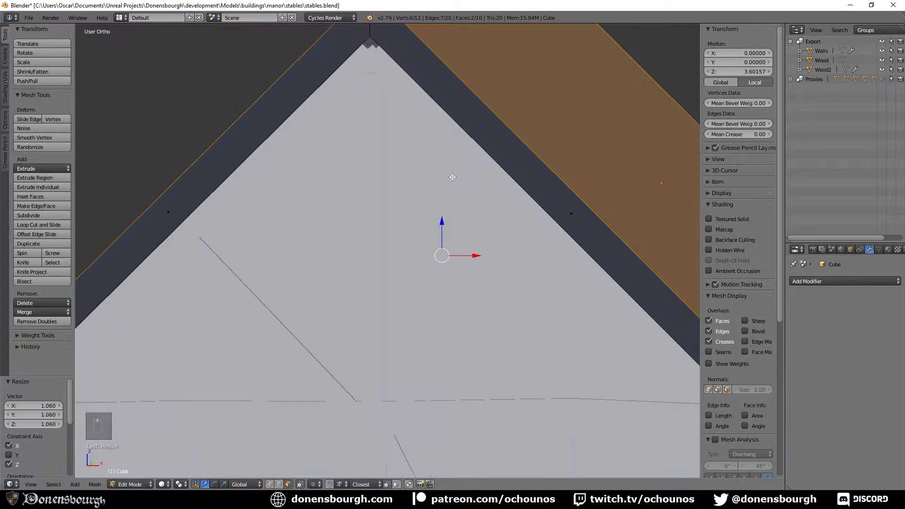
pyautogui.press('z')
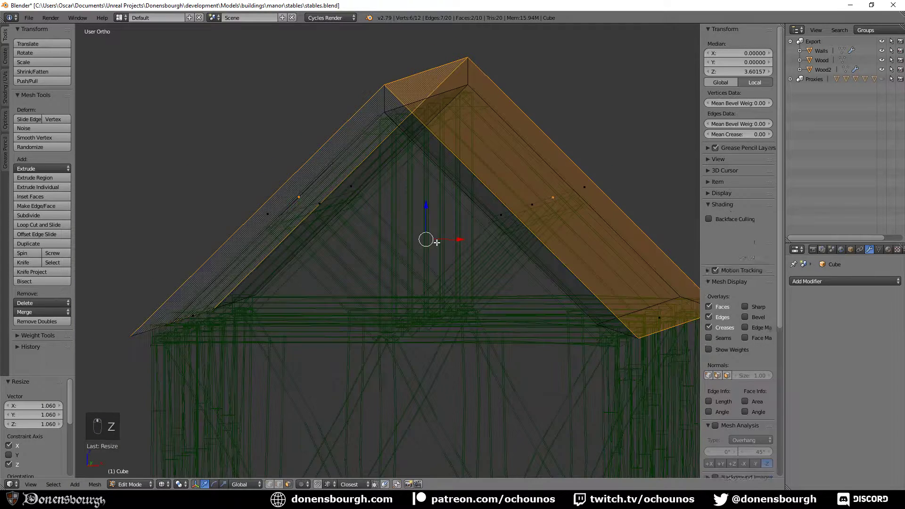
pyautogui.press('z')
pyautogui.scroll(-3, 437, 243)
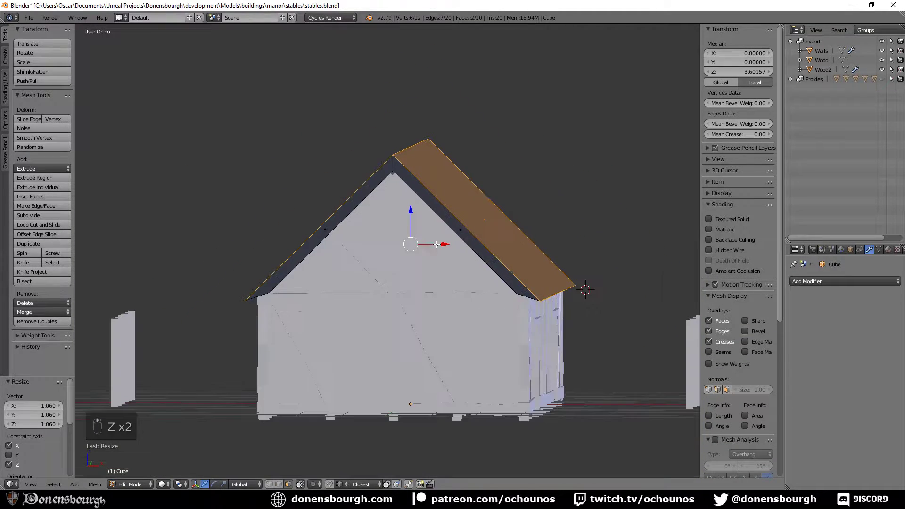
pyautogui.moveTo(437, 244); pyautogui.dragTo(424, 284, button='middle')
# - Select the two inner roof slope faces and scale them to about 0.957 on X and Z only
pyautogui.press('z')
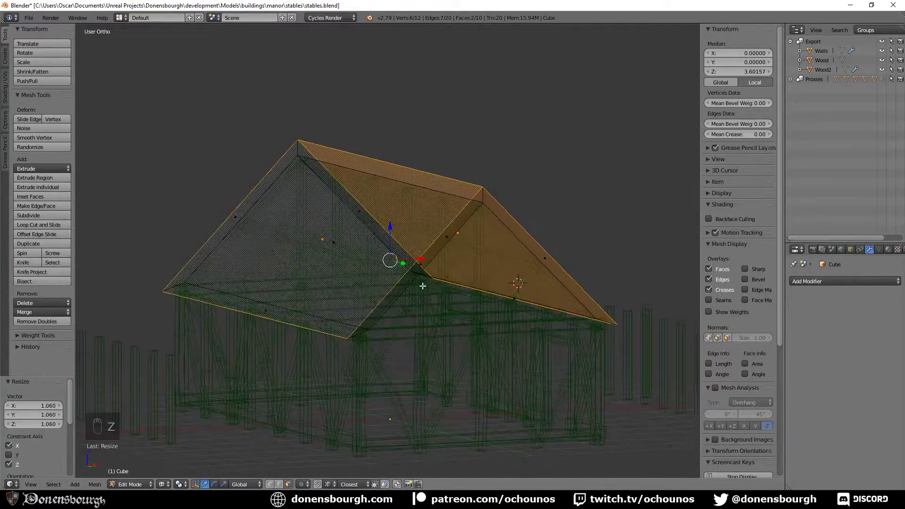
pyautogui.rightClick(446, 238)
pyautogui.keyDown('shift'); pyautogui.rightClick(334, 248); pyautogui.keyUp('shift')
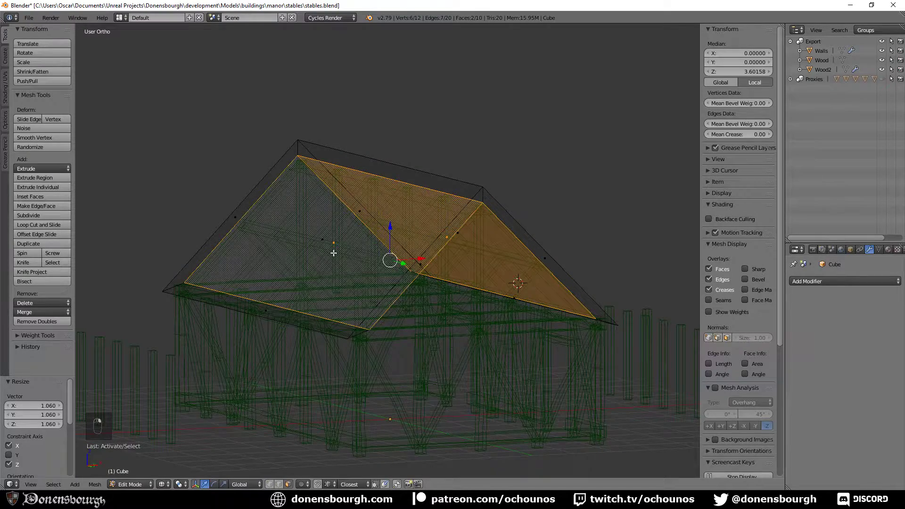
pyautogui.moveTo(432, 315); pyautogui.dragTo(427, 313, button='middle')
pyautogui.press('KP_1')
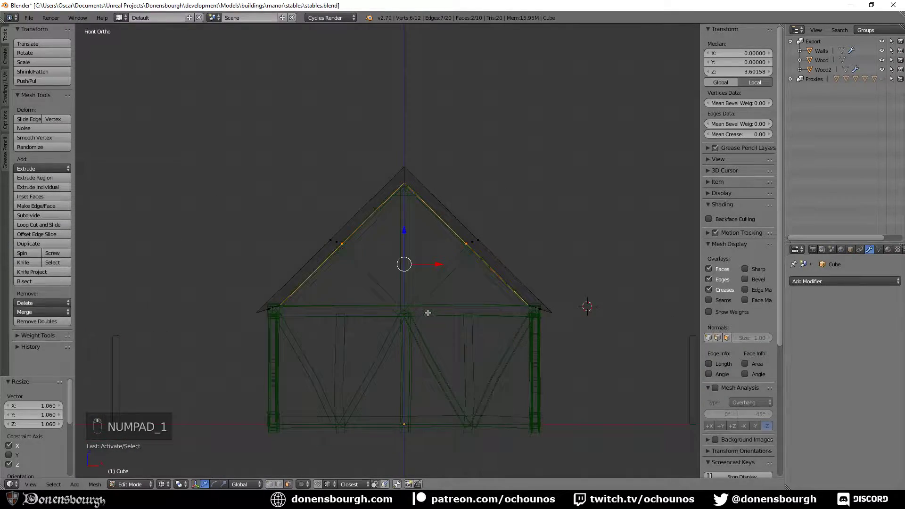
pyautogui.scroll(4, 317, 257)
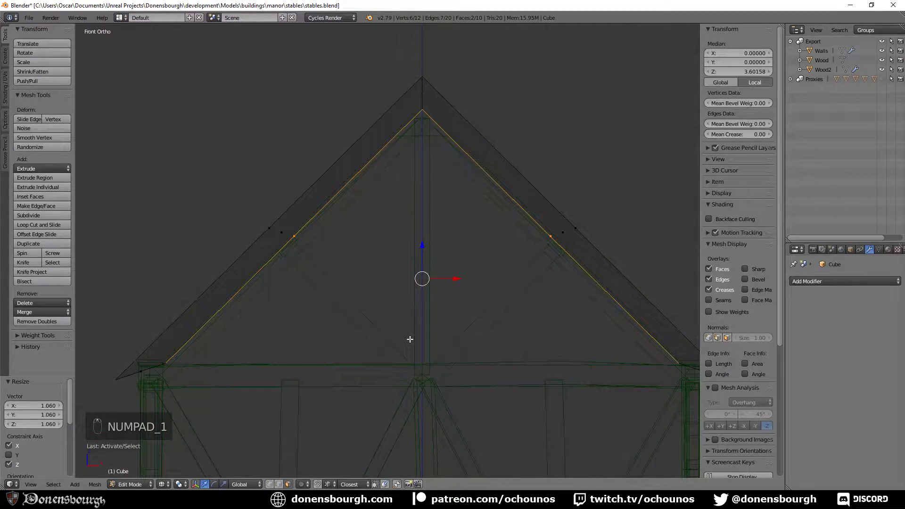
pyautogui.press('s')
pyautogui.hotkey('shift', 'y')
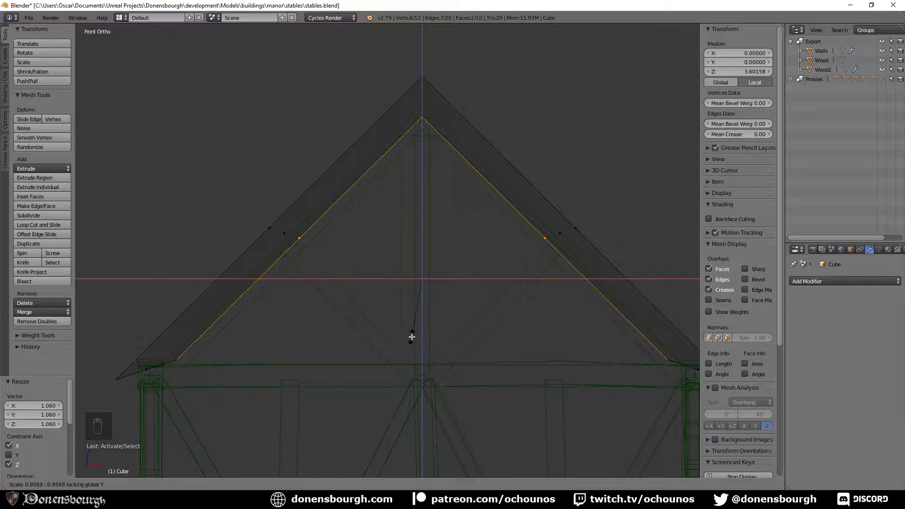
pyautogui.click(411, 337)
# - Inspect the roof from above and from below the gable end in solid display outside mesh editing
pyautogui.moveTo(417, 324); pyautogui.dragTo(417, 366, button='middle')
pyautogui.press('z')
pyautogui.press('Tab')
pyautogui.scroll(-3, 410, 332)
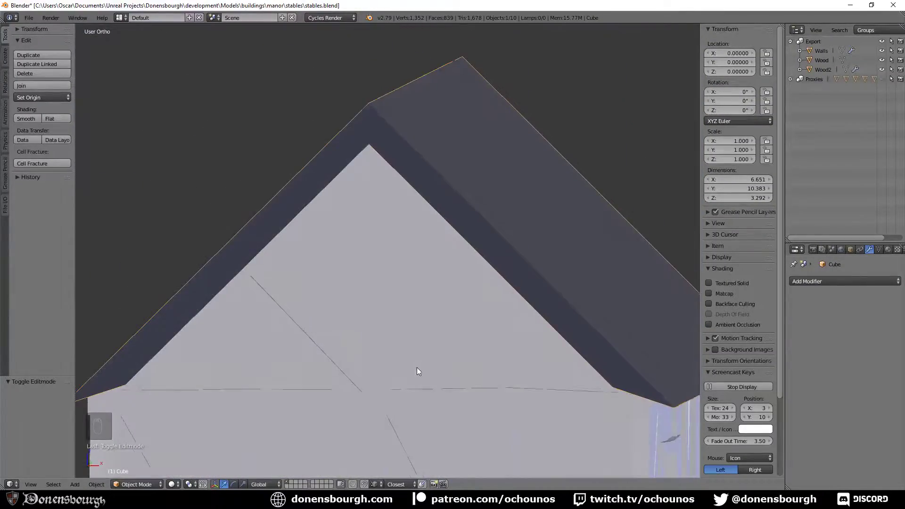
pyautogui.scroll(4, 372, 227)
pyautogui.scroll(-5, 372, 231)
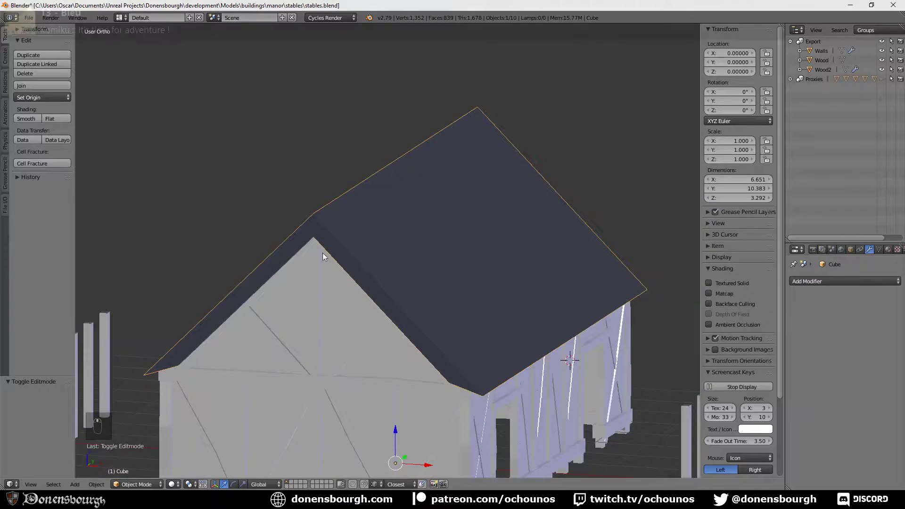
pyautogui.press('Tab')
pyautogui.keyDown('shift'); pyautogui.moveTo(319, 293); pyautogui.dragTo(345, 262, button='middle'); pyautogui.keyUp('shift')
pyautogui.press('Tab')
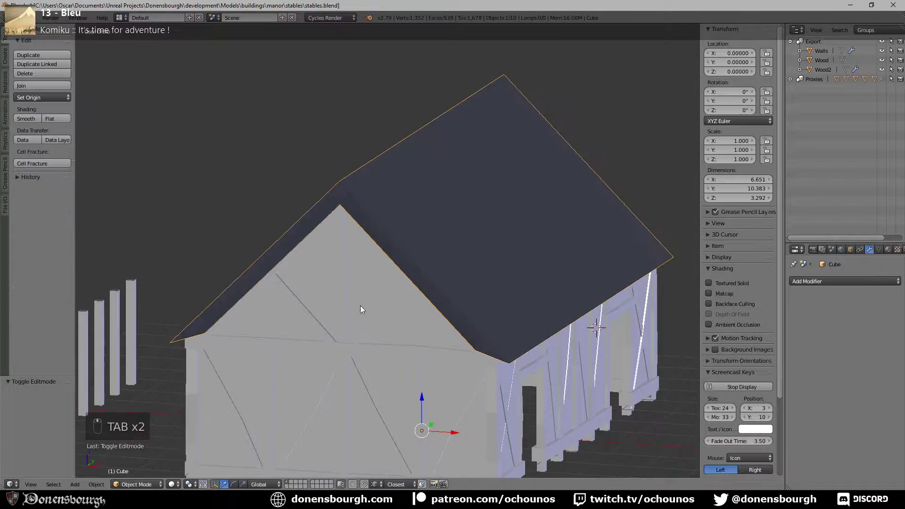
pyautogui.moveTo(457, 350); pyautogui.dragTo(462, 331, button='middle')
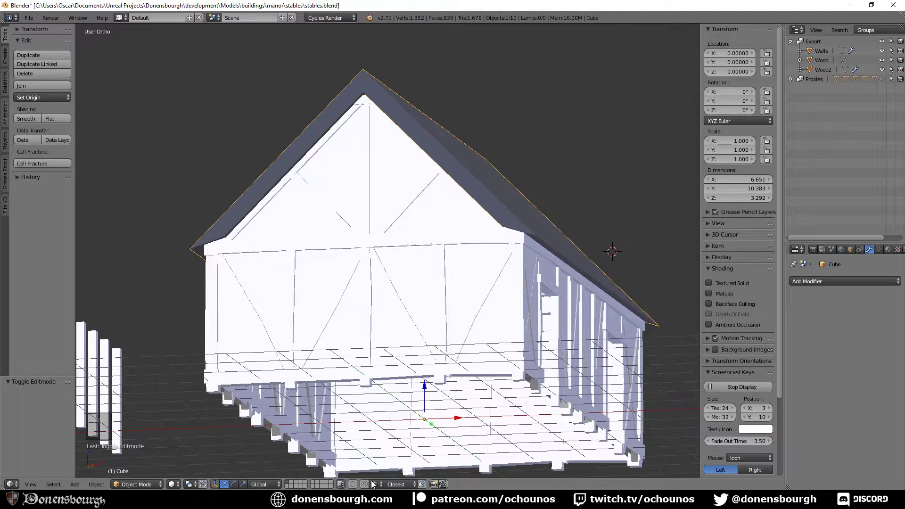
# - Select the lower roof edges along both eaves and raise them about 0.179 units along Z
pyautogui.press('Tab')
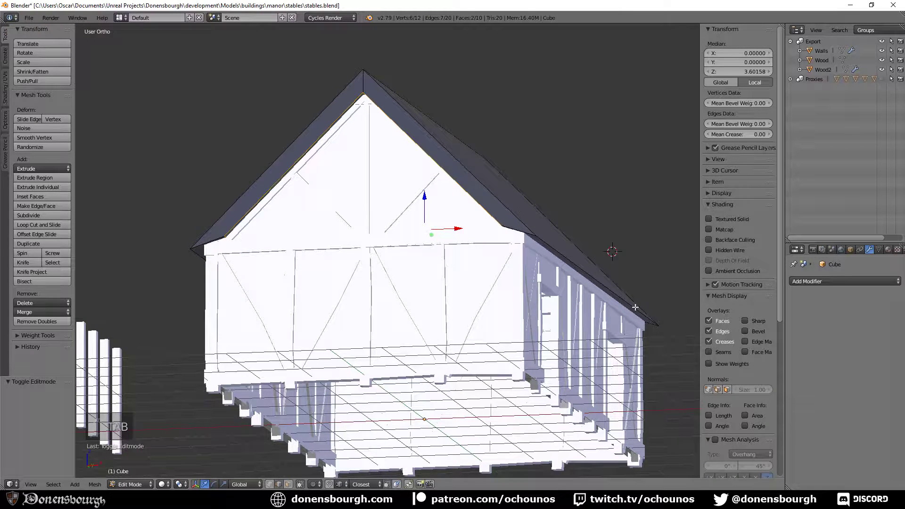
pyautogui.rightClick(619, 294)
pyautogui.keyDown('shift'); pyautogui.rightClick(192, 251); pyautogui.keyUp('shift')
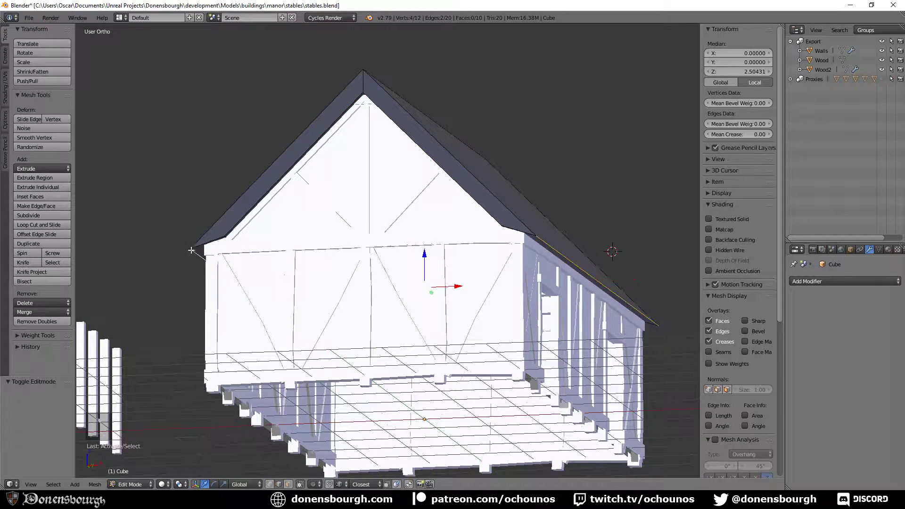
pyautogui.moveTo(424, 254); pyautogui.dragTo(425, 244)
pyautogui.moveTo(432, 276); pyautogui.dragTo(489, 301, button='middle')
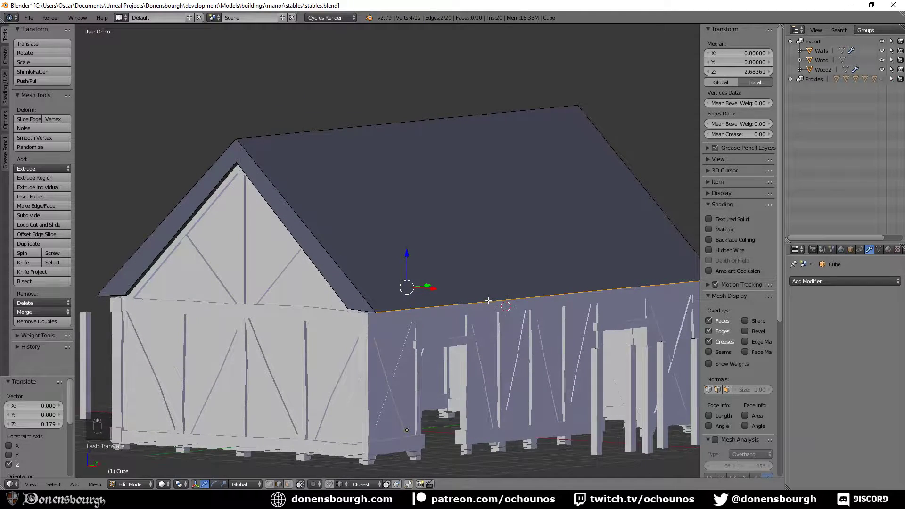
# - Select the whole roof mesh, recalculate its normals and return to Object Mode
pyautogui.press('a')
pyautogui.press('a')
pyautogui.press('a')
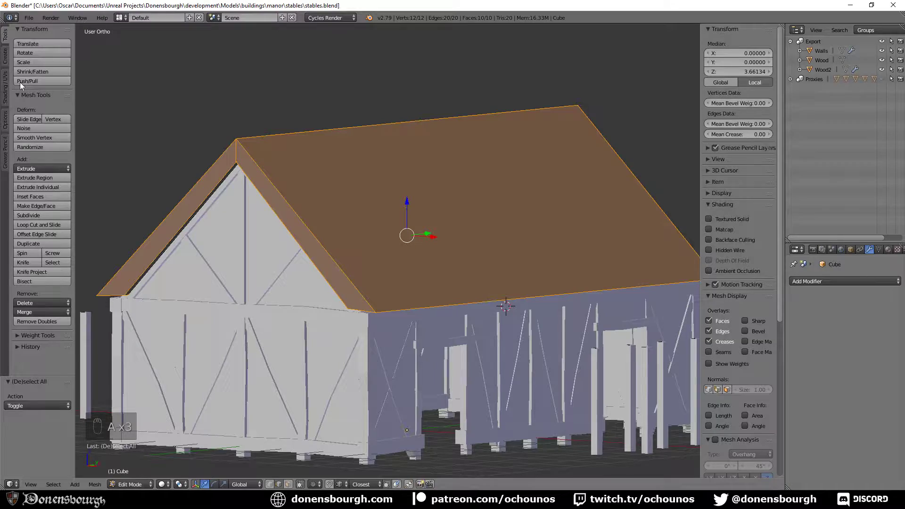
pyautogui.click(5, 88)
pyautogui.click(39, 120)
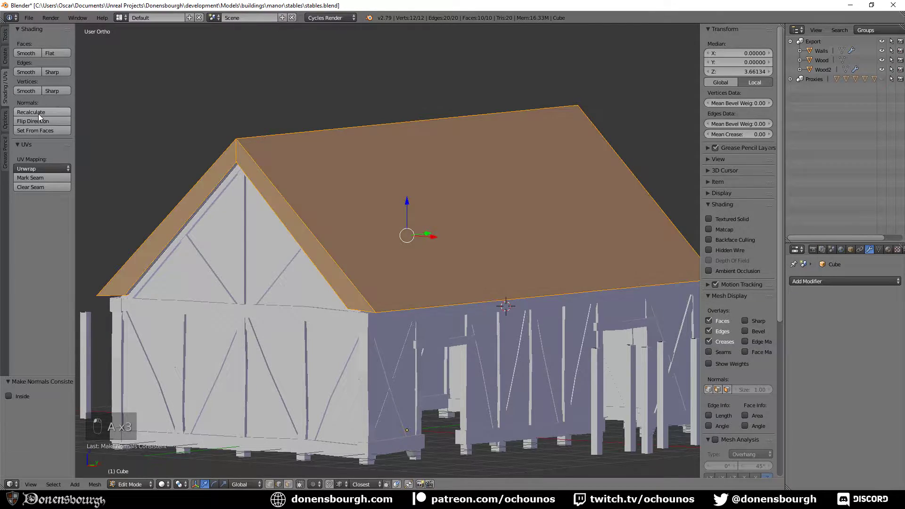
pyautogui.press('Tab')
# - List all scenes in the outliner and add the roof cube to the Export group
pyautogui.moveTo(375, 270); pyautogui.dragTo(305, 297, button='middle')
pyautogui.scroll(-3, 306, 297)
pyautogui.keyDown('shift'); pyautogui.moveTo(436, 289); pyautogui.dragTo(482, 237, button='middle'); pyautogui.keyUp('shift')
pyautogui.scroll(6, 482, 237)
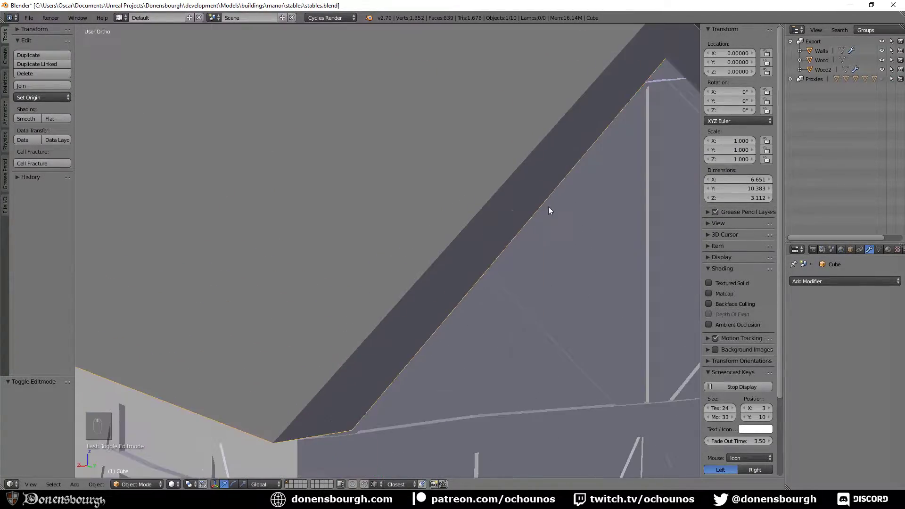
pyautogui.keyDown('shift'); pyautogui.moveTo(550, 208); pyautogui.dragTo(413, 259, button='middle'); pyautogui.keyUp('shift')
pyautogui.moveTo(574, 107); pyautogui.dragTo(510, 146, button='middle')
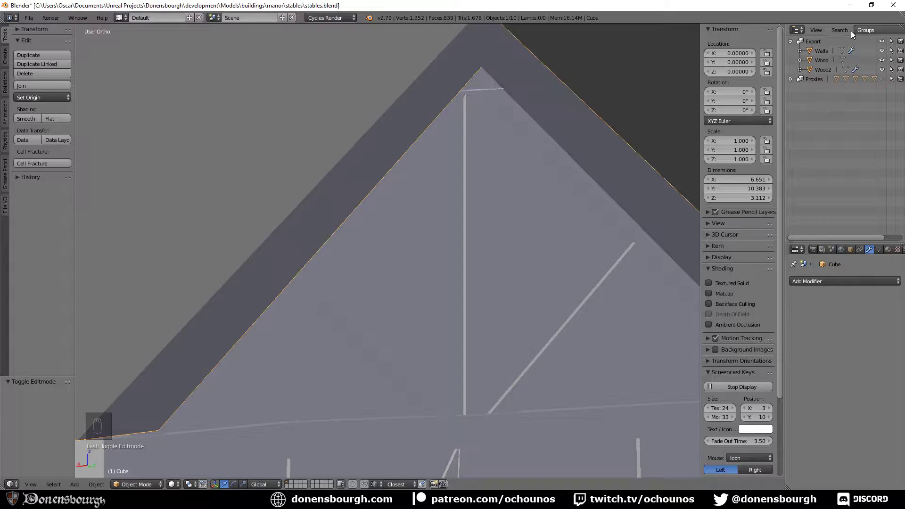
pyautogui.click(866, 37)
pyautogui.click(866, 37)
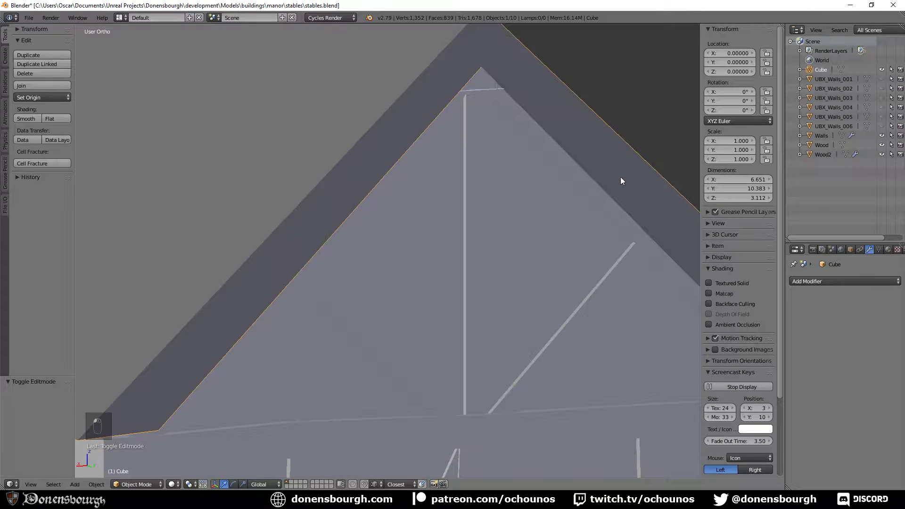
pyautogui.click(848, 250)
pyautogui.click(834, 454)
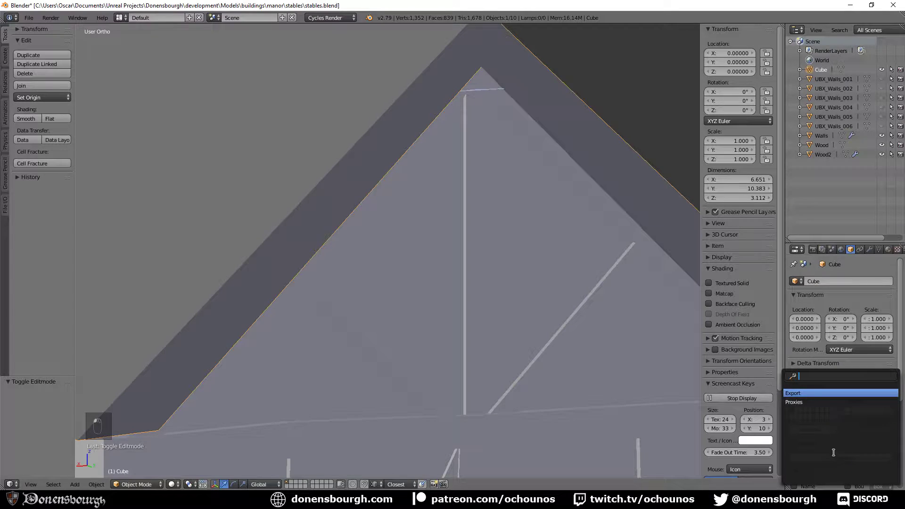
pyautogui.click(806, 393)
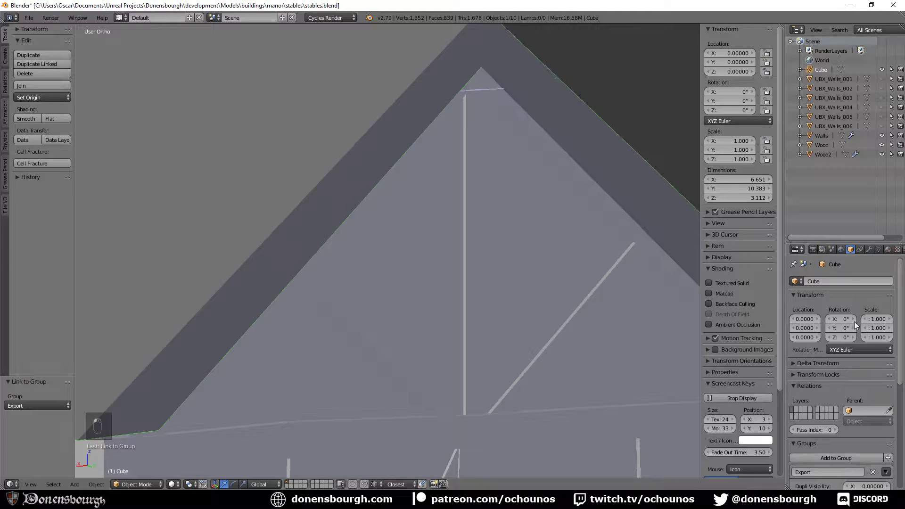
# - Rename the cube object as Roof and set the outliner back to showing groups
pyautogui.click(827, 281)
pyautogui.write('Roof')
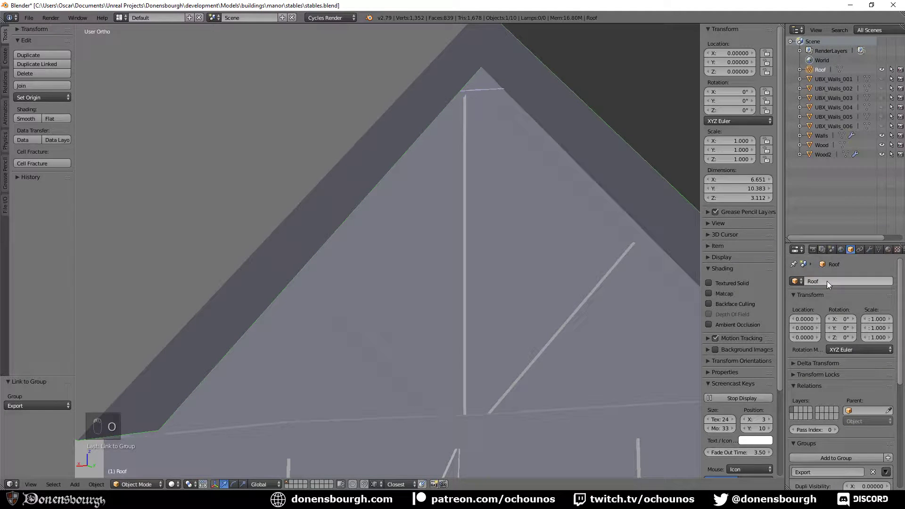
pyautogui.press('Return')
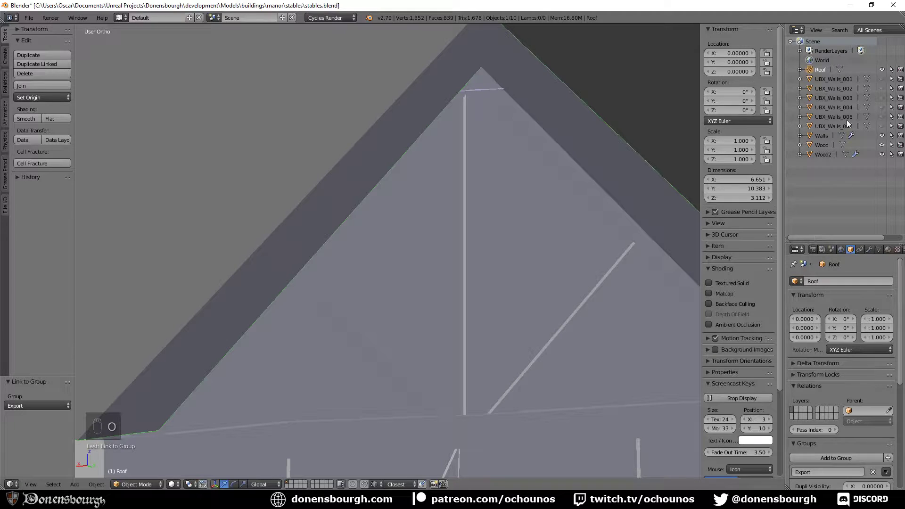
pyautogui.click(867, 30)
pyautogui.click(867, 101)
# - Give the Roof object a new material named Tatched
pyautogui.scroll(-3, 578, 191)
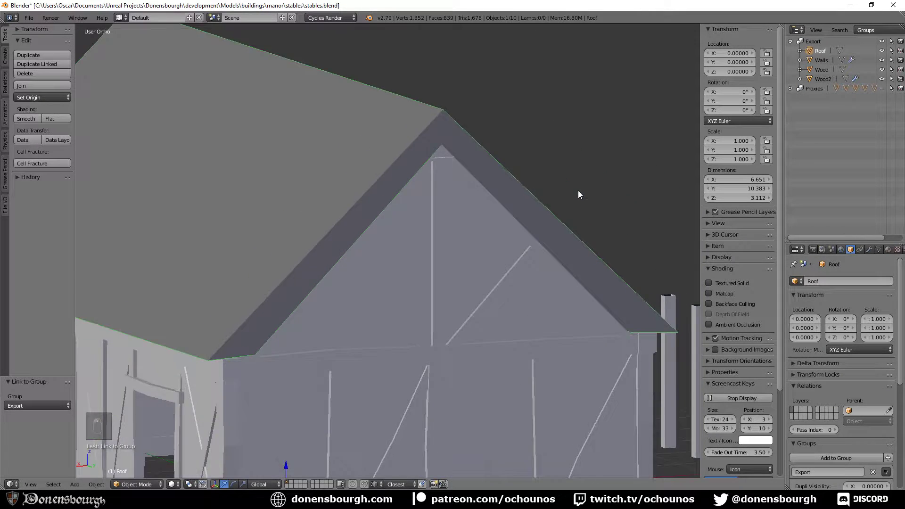
pyautogui.scroll(-3, 578, 190)
pyautogui.click(888, 250)
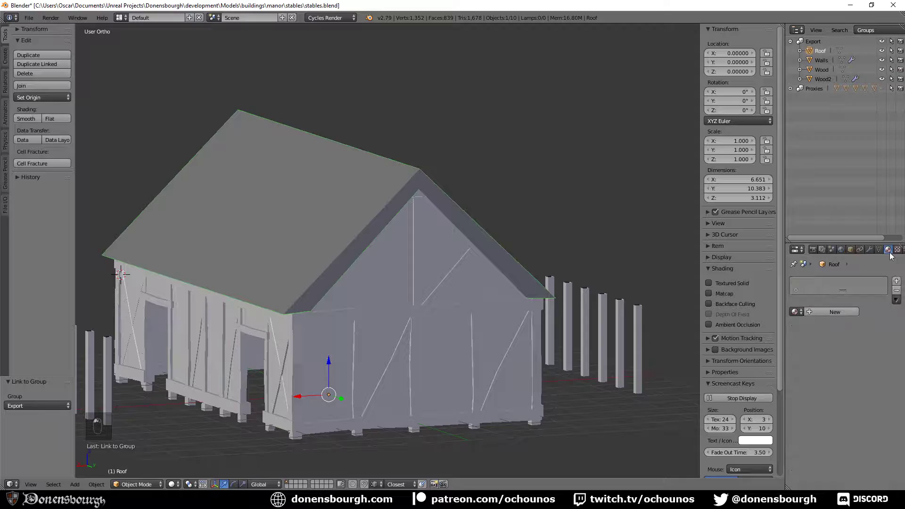
pyautogui.click(796, 311)
pyautogui.click(824, 313)
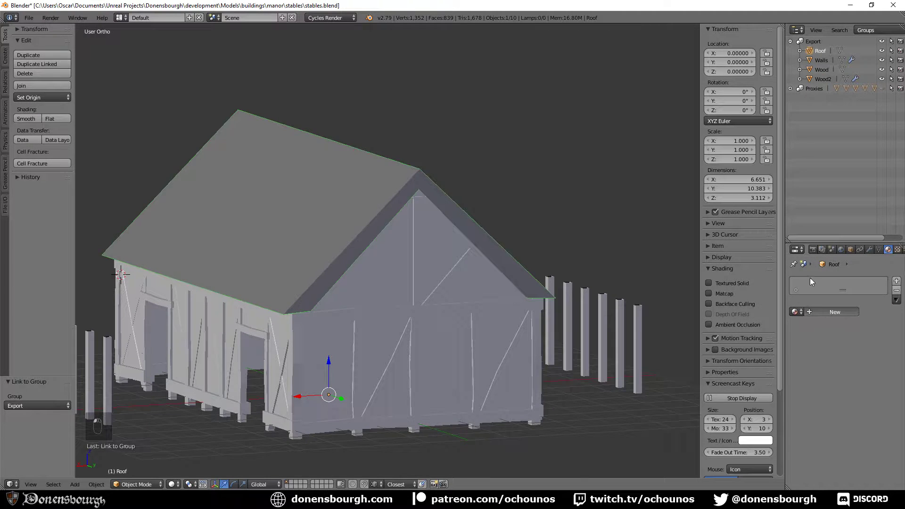
pyautogui.doubleClick(812, 283)
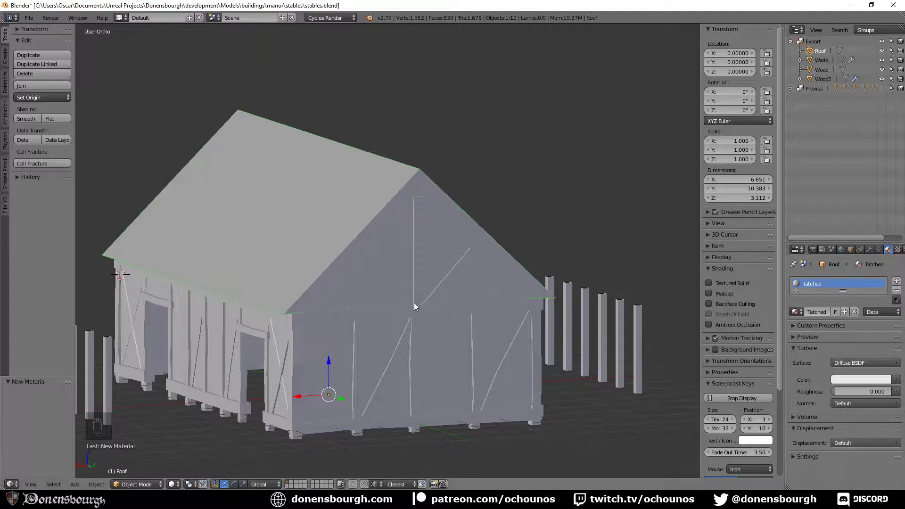
# - Hide the Roof object to expose the trusses beneath it
pyautogui.keyDown('shift'); pyautogui.moveTo(393, 312); pyautogui.dragTo(425, 268, button='middle'); pyautogui.keyUp('shift')
pyautogui.press('Tab')
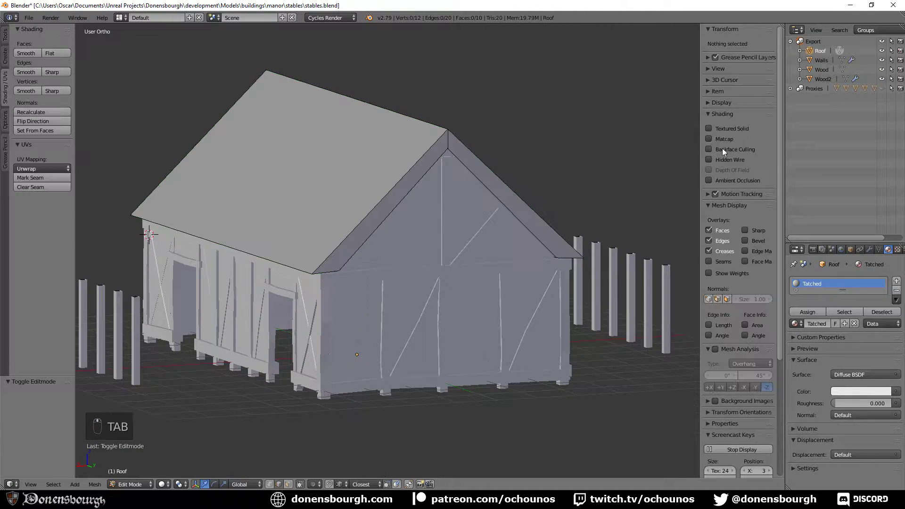
pyautogui.press('Tab')
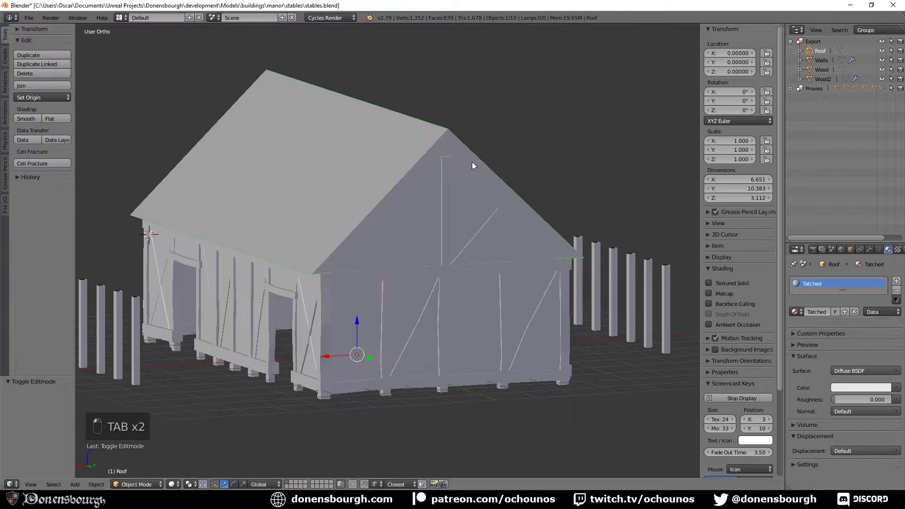
pyautogui.click(883, 51)
pyautogui.scroll(6, 488, 189)
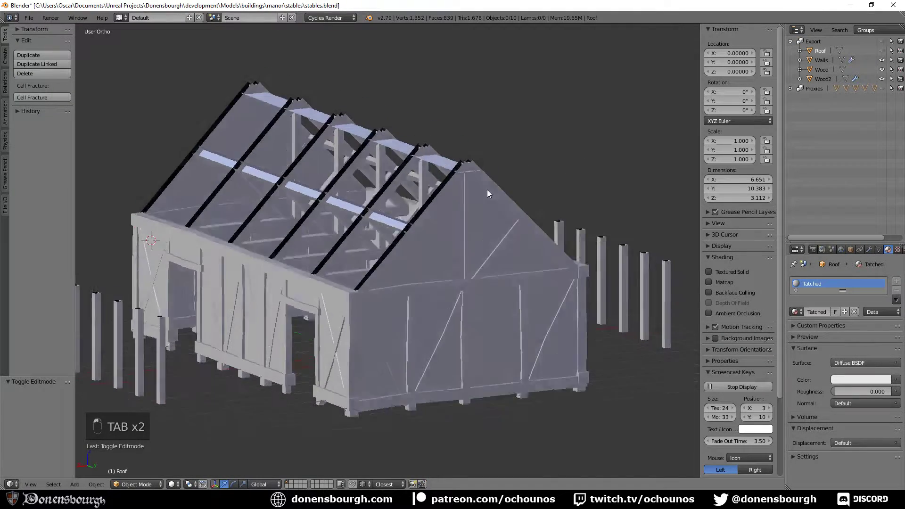
# - In the Wood mesh, extrude the short ridge-end beam edges at both gables and raise them 0.361 along Z
pyautogui.rightClick(412, 163)
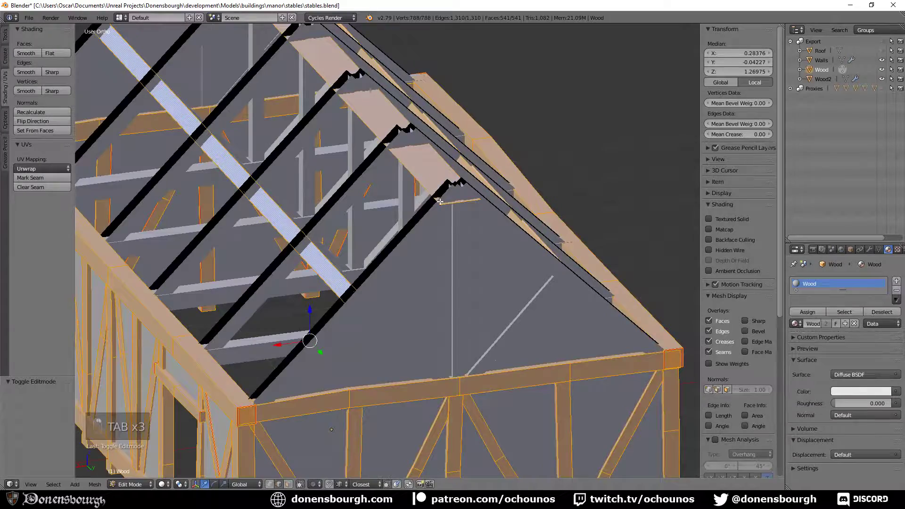
pyautogui.press('Tab')
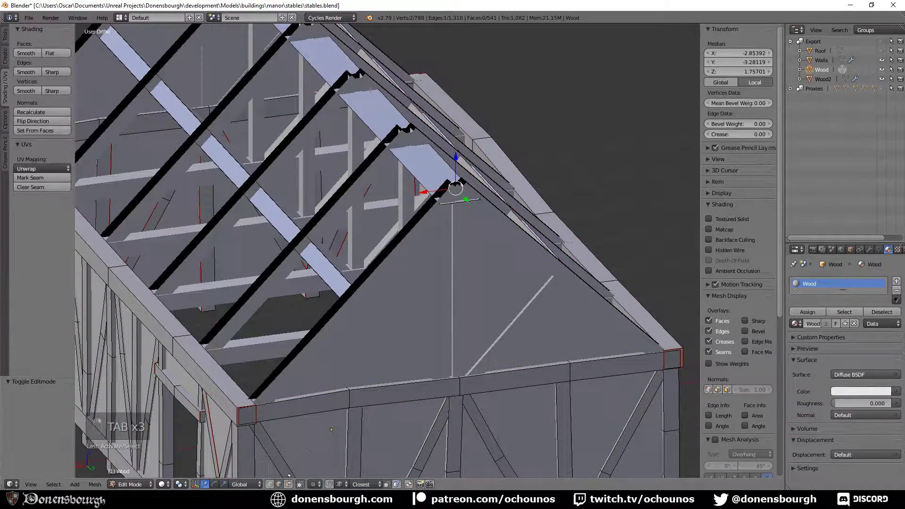
pyautogui.rightClick(460, 203)
pyautogui.moveTo(374, 174); pyautogui.dragTo(486, 172, button='middle')
pyautogui.scroll(-6, 485, 171)
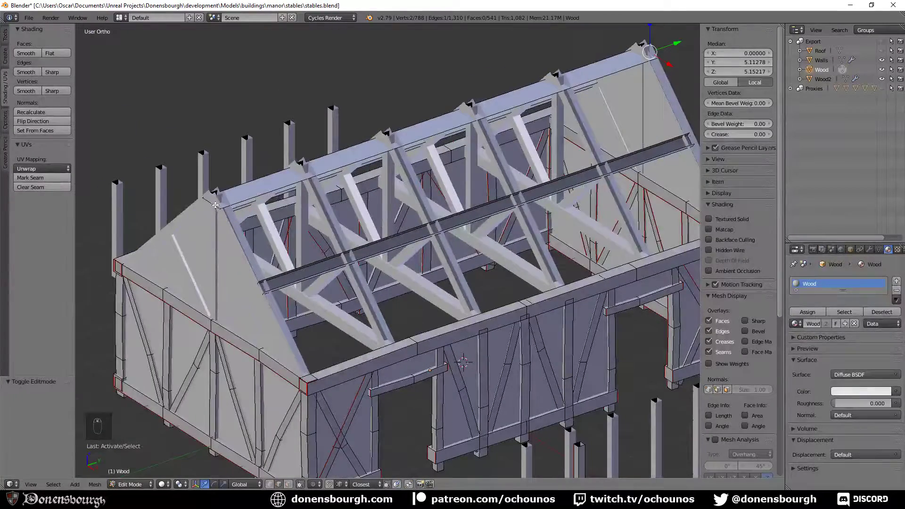
pyautogui.keyDown('shift'); pyautogui.rightClick(212, 203); pyautogui.keyUp('shift')
pyautogui.press('e')
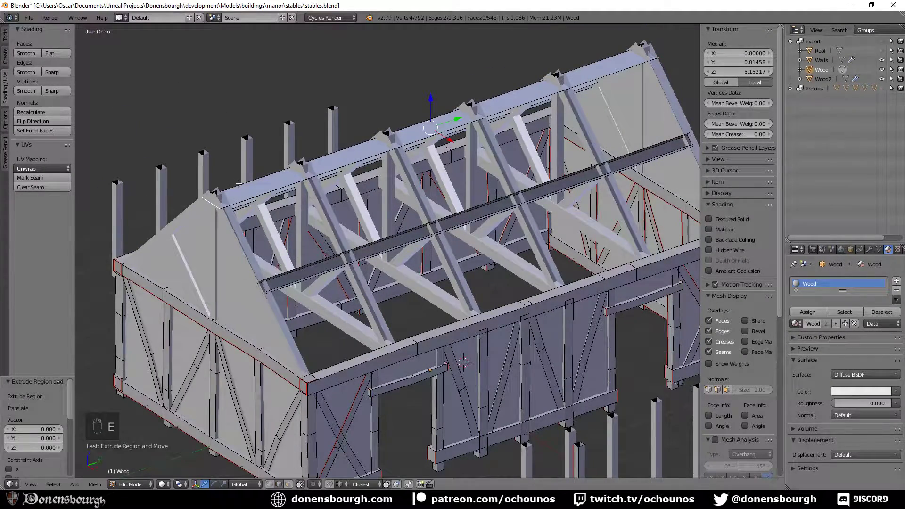
pyautogui.moveTo(431, 99); pyautogui.dragTo(436, 84)
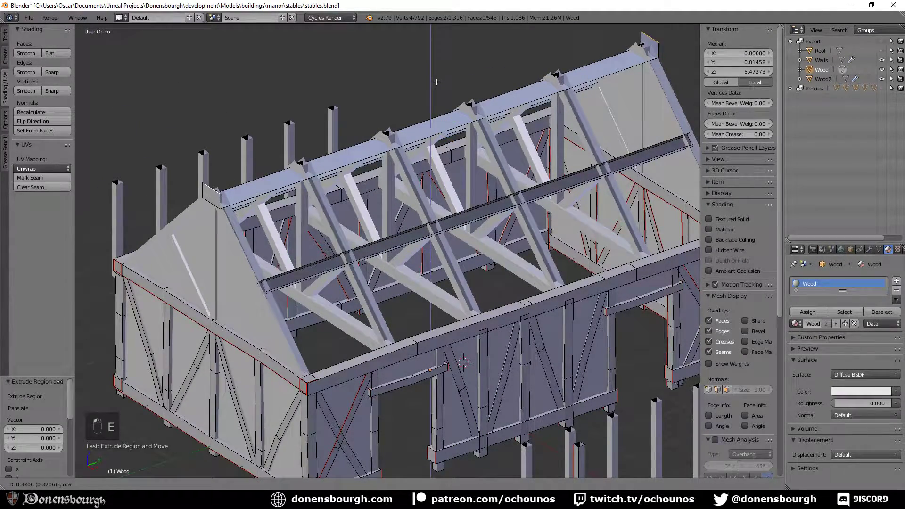
pyautogui.click(436, 79)
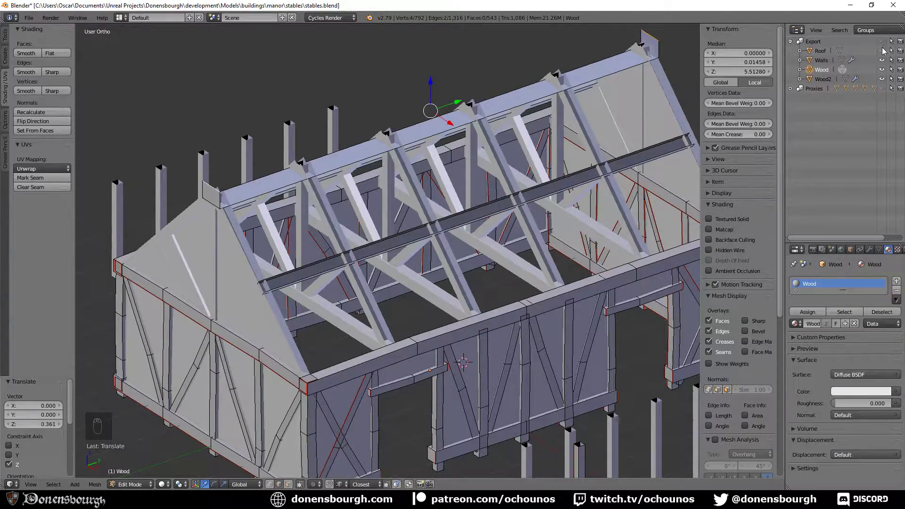
# - Show the Roof object again and finish editing the Wood mesh
pyautogui.click(882, 50)
pyautogui.moveTo(283, 271); pyautogui.dragTo(415, 253, button='middle')
pyautogui.scroll(2, 351, 242)
pyautogui.scroll(-5, 418, 250)
pyautogui.press('Tab')
pyautogui.moveTo(406, 293); pyautogui.dragTo(355, 259, button='middle')
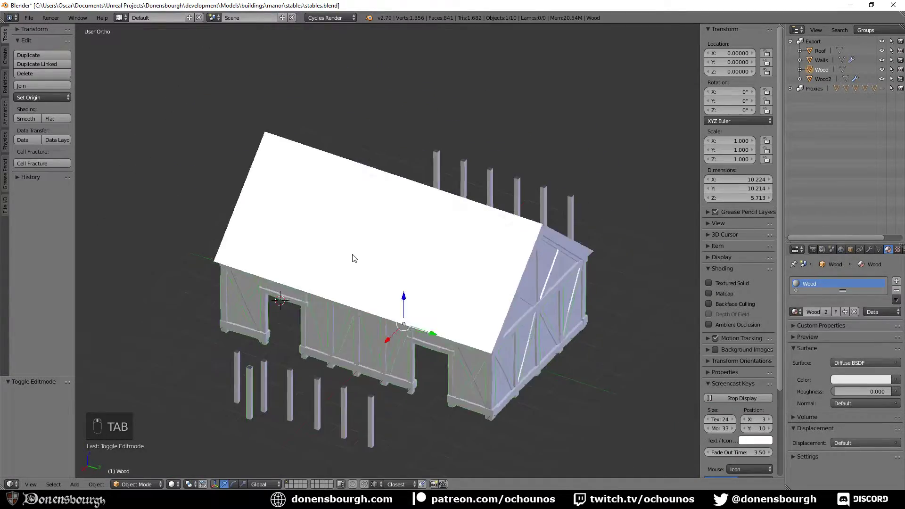
# - Open the Roof mesh for editing and add a UV/Image Editor area beside the 3D view
pyautogui.rightClick(342, 240)
pyautogui.scroll(2, 343, 240)
pyautogui.press('Tab')
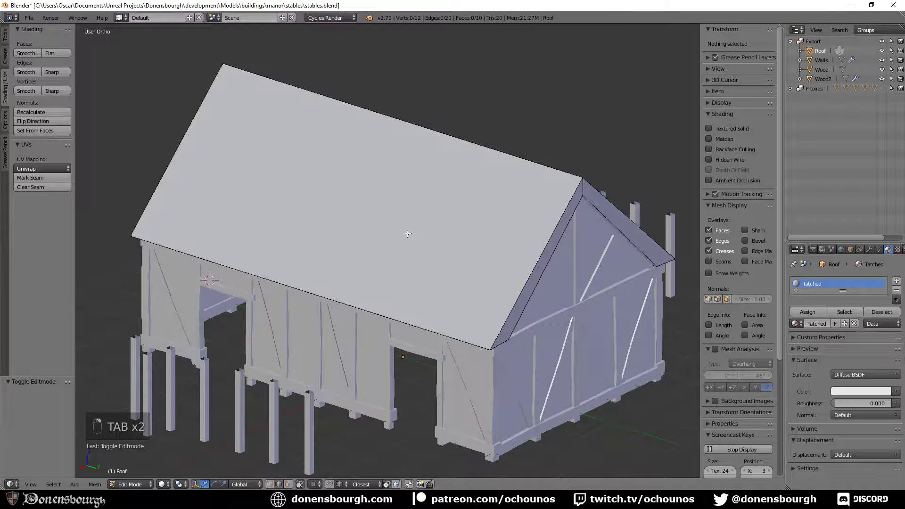
pyautogui.moveTo(1, 488); pyautogui.dragTo(217, 472)
pyautogui.click(10, 485)
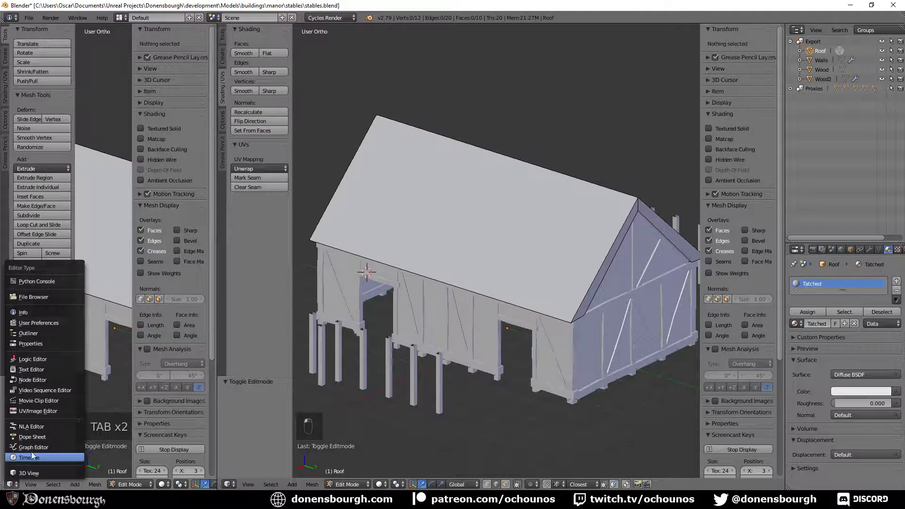
pyautogui.click(49, 412)
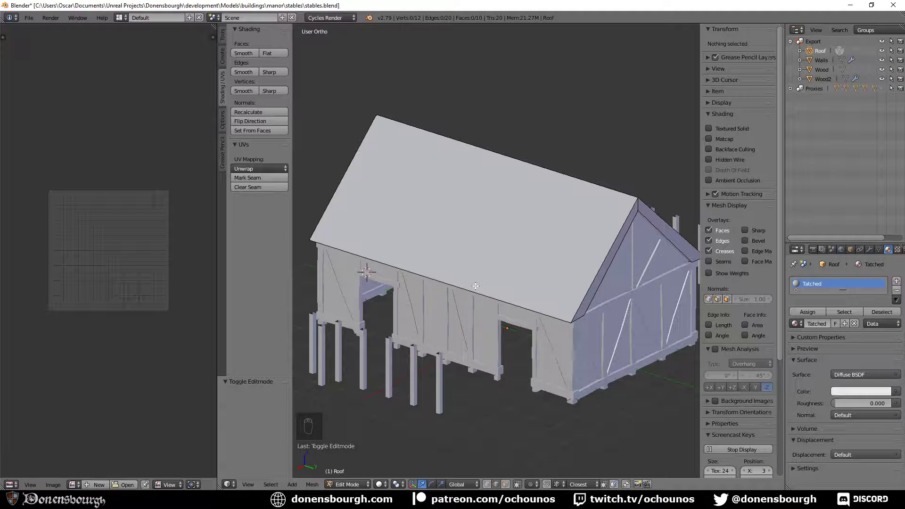
pyautogui.moveTo(475, 286)
pyautogui.mouseDown(button='middle')
pyautogui.moveTo(481, 294)
pyautogui.moveTo(467, 296)
pyautogui.mouseUp(button='middle')
pyautogui.moveTo(524, 285); pyautogui.dragTo(501, 278, button='middle')
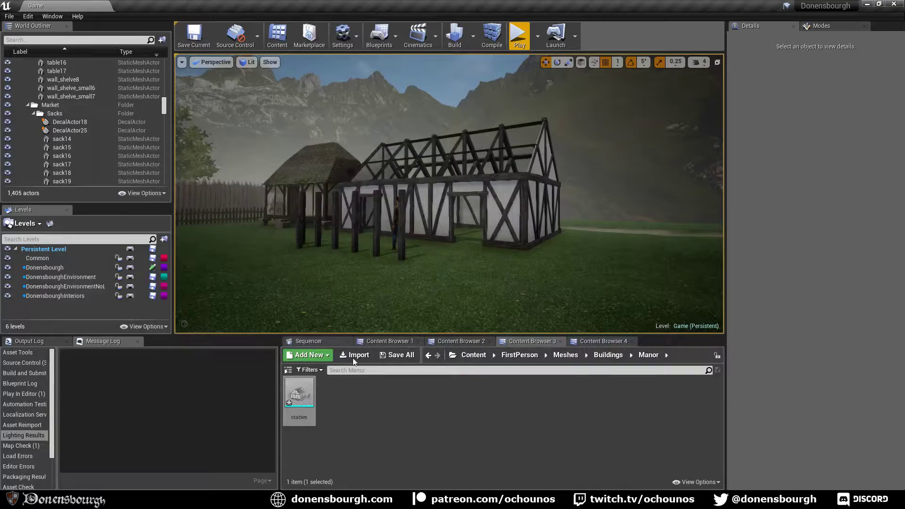
# - Switch to Unreal Editor and inspect the existing thatched house in the Lighting Only view mode
pyautogui.moveTo(353, 318); pyautogui.dragTo(214, 318, button='right')
pyautogui.press('w')
pyautogui.press('s')
pyautogui.moveTo(222, 133); pyautogui.dragTo(216, 133, button='right')
pyautogui.click(245, 65)
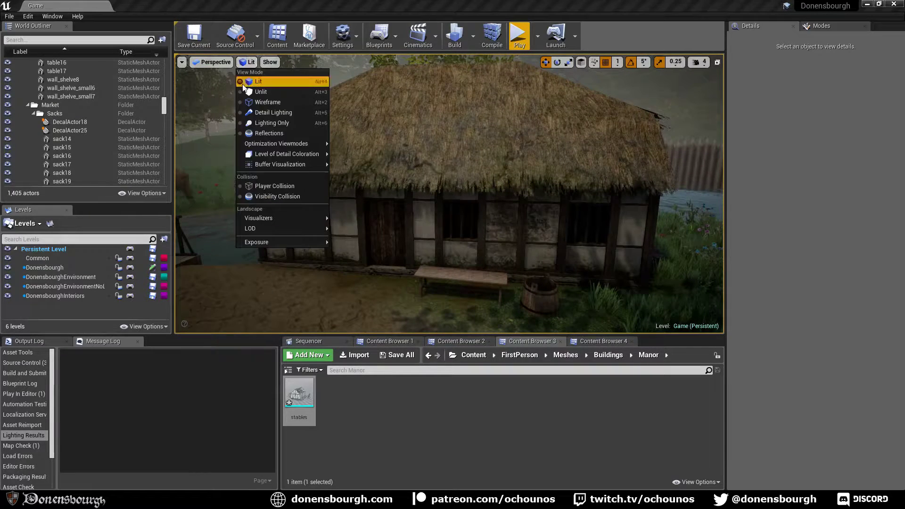
pyautogui.click(273, 123)
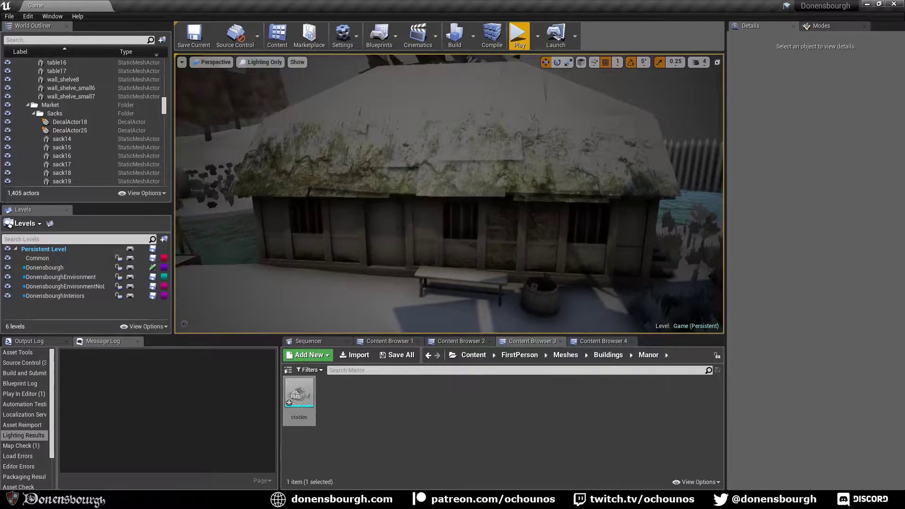
pyautogui.press('d')
pyautogui.moveTo(397, 228); pyautogui.dragTo(419, 231, button='right')
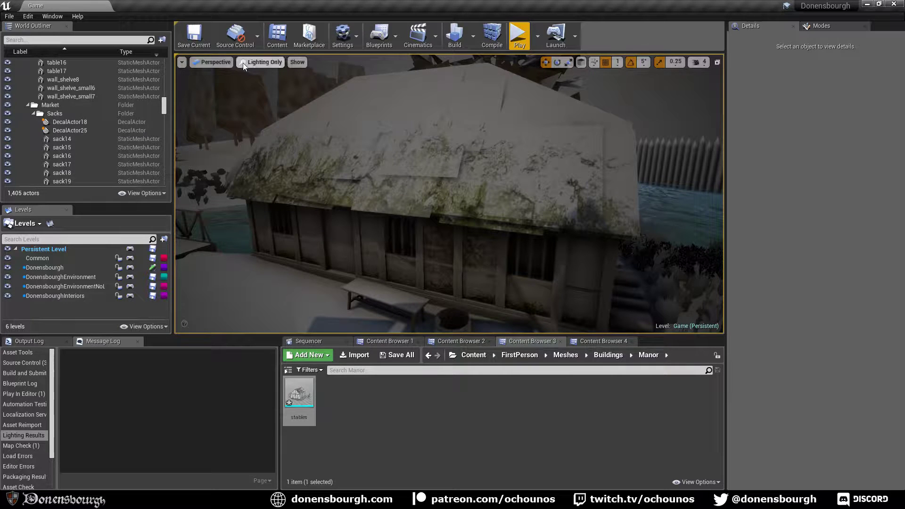
# - Restore the Lit view mode, examine the thatched roof's slopes and gable edges, and return to Blender
pyautogui.click(263, 62)
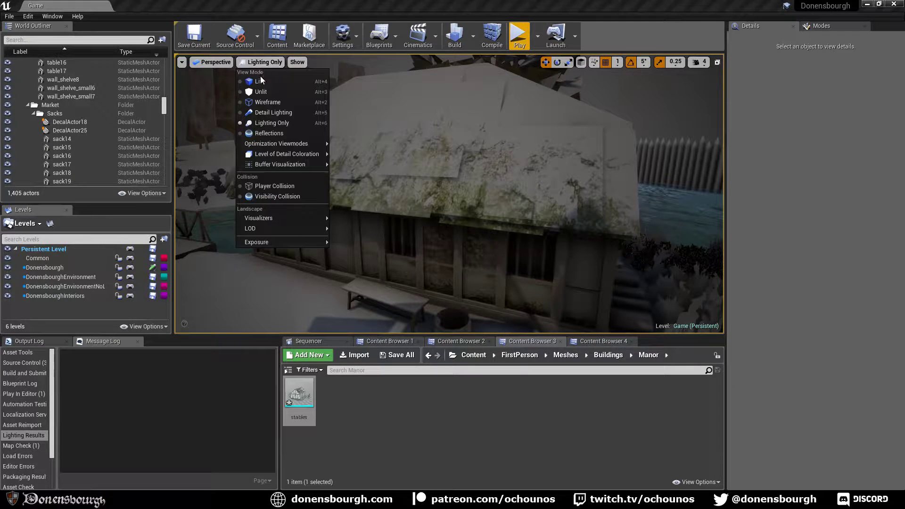
pyautogui.click(261, 82)
pyautogui.moveTo(524, 215); pyautogui.dragTo(533, 231, button='right')
pyautogui.moveTo(478, 222); pyautogui.dragTo(444, 167, button='right')
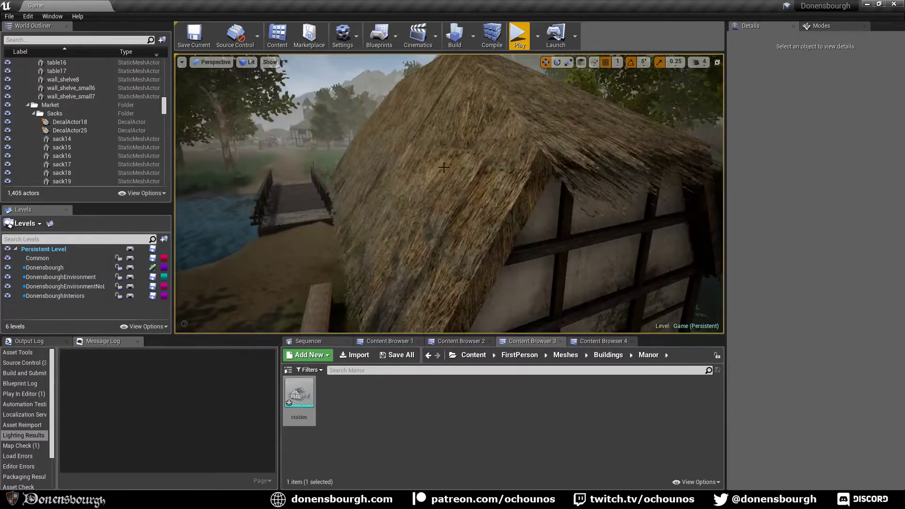
pyautogui.moveTo(432, 210); pyautogui.dragTo(550, 119, button='right')
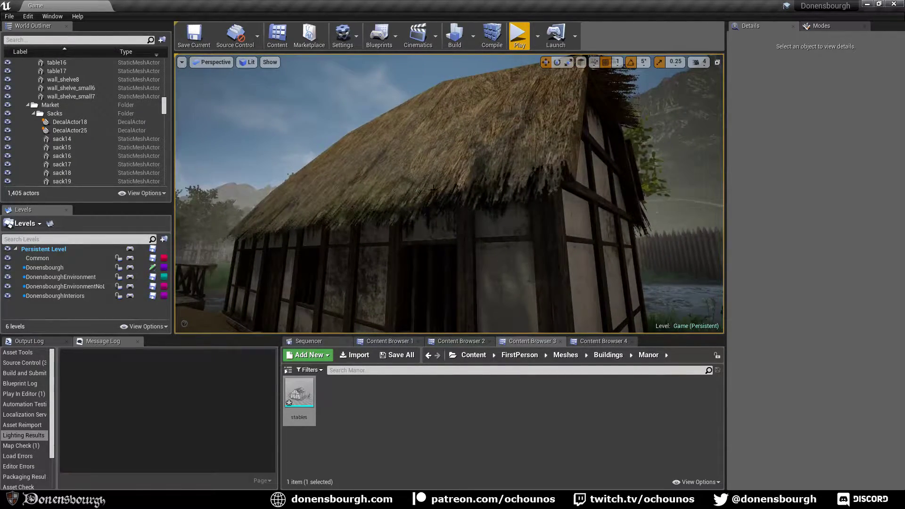
pyautogui.moveTo(433, 189); pyautogui.dragTo(304, 90, button='right')
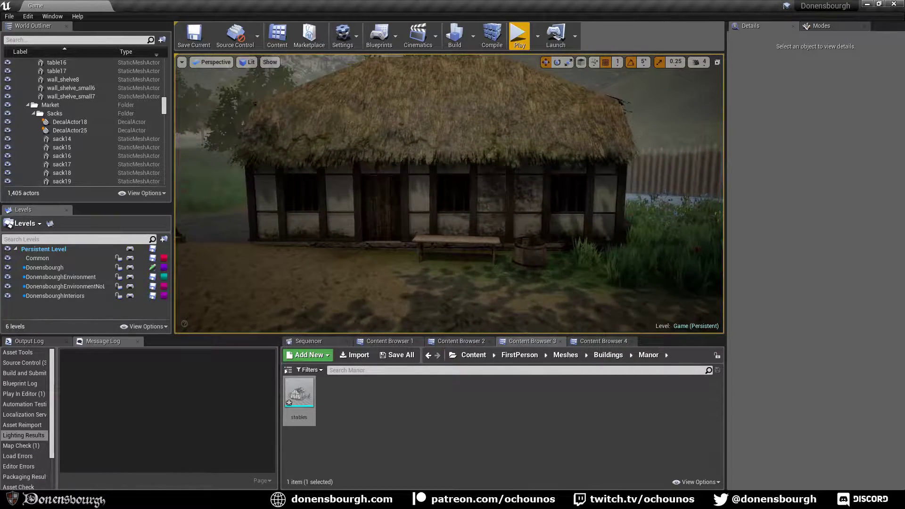
pyautogui.moveTo(450, 194); pyautogui.dragTo(486, 198, button='right')
pyautogui.hotkey('alt', 'Tab')
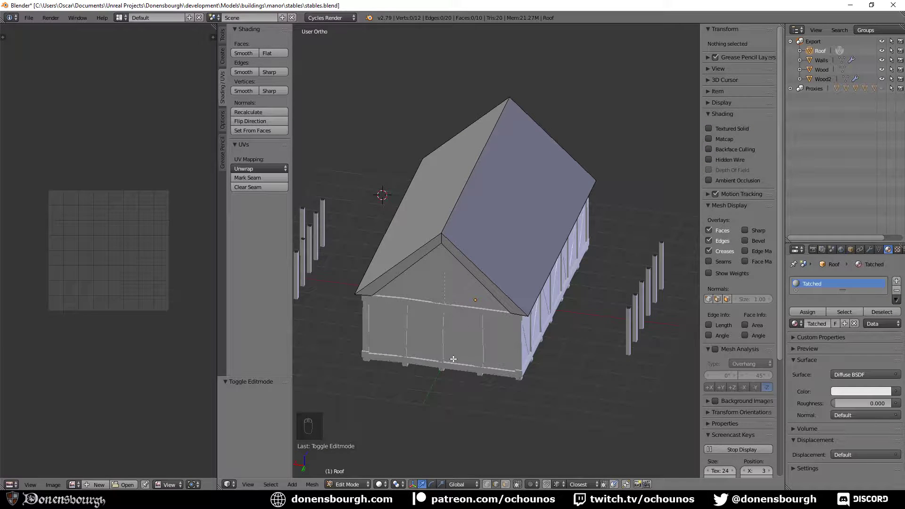
# - Mark the ridge edge of the Roof mesh as a UV seam
pyautogui.scroll(3, 453, 359)
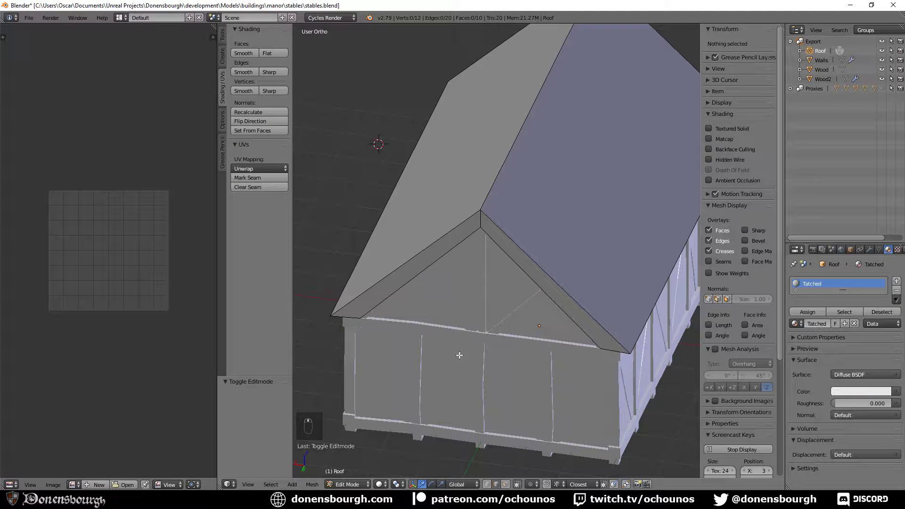
pyautogui.rightClick(501, 154)
pyautogui.click(259, 177)
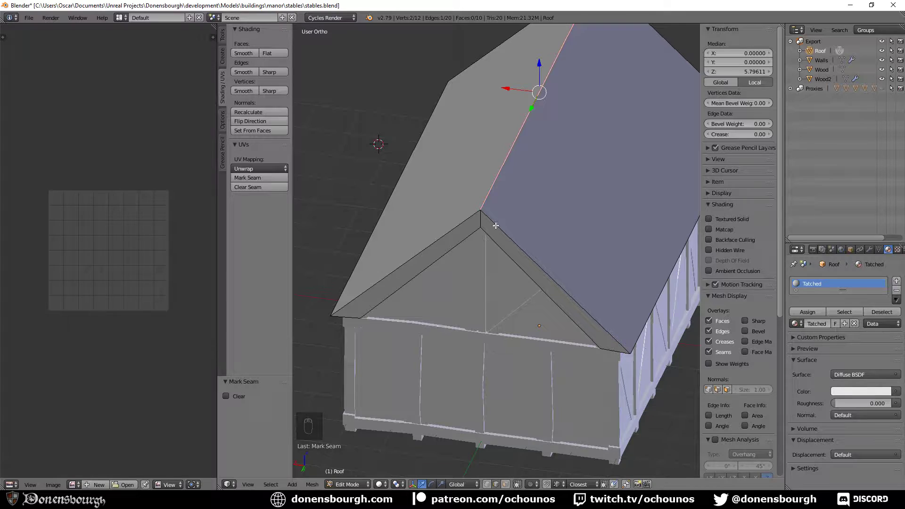
# - Mark the outer sloping edges and the short vertical peak edges at both roof gables as UV seams
pyautogui.moveTo(495, 226); pyautogui.dragTo(479, 281, button='middle')
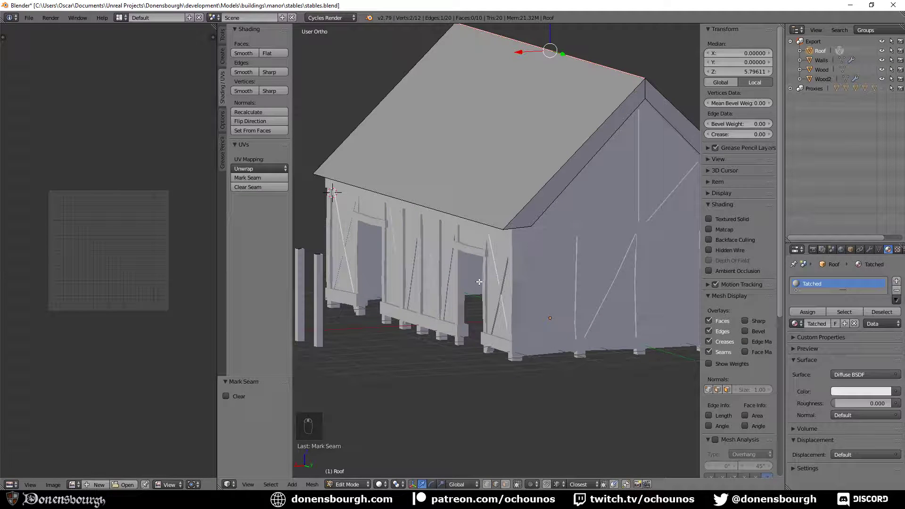
pyautogui.moveTo(531, 261); pyautogui.dragTo(475, 273, button='middle')
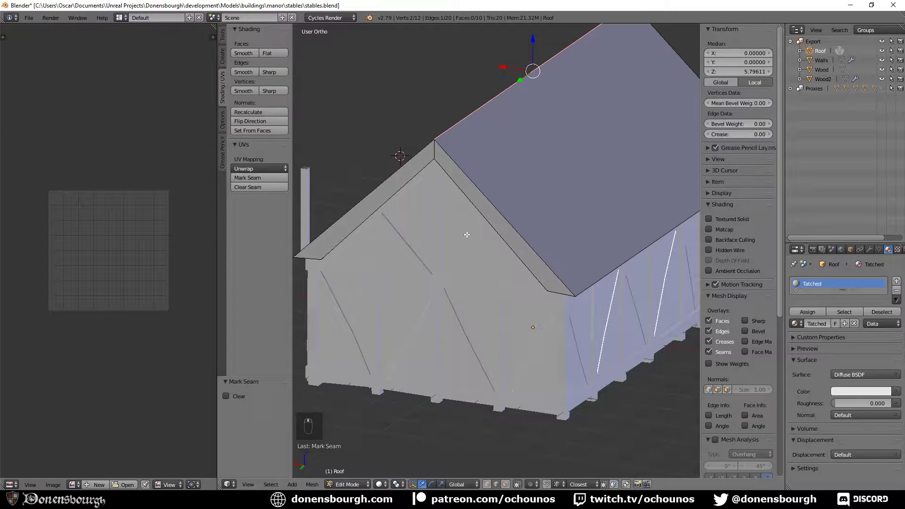
pyautogui.keyDown('shift'); pyautogui.rightClick(434, 151); pyautogui.keyUp('shift')
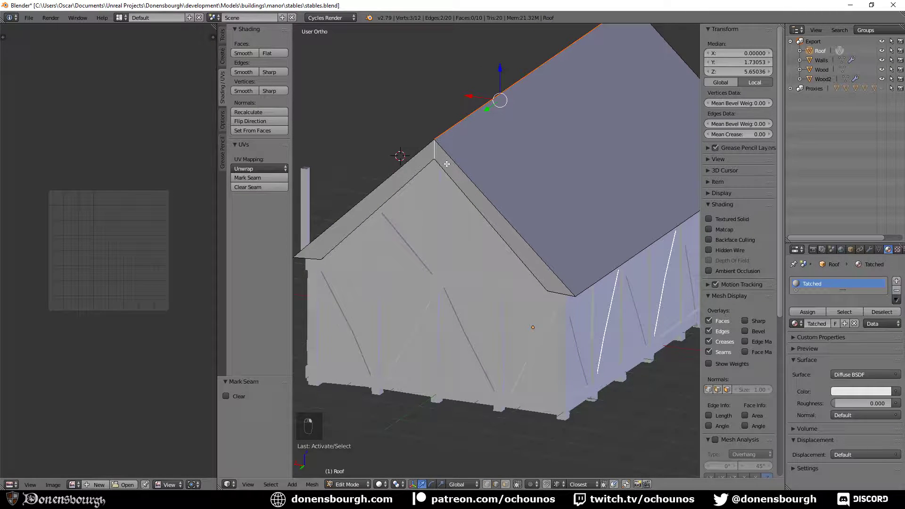
pyautogui.keyDown('shift'); pyautogui.rightClick(448, 164); pyautogui.keyUp('shift')
pyautogui.keyDown('shift'); pyautogui.rightClick(401, 167); pyautogui.keyUp('shift')
pyautogui.moveTo(621, 252); pyautogui.dragTo(516, 241, button='middle')
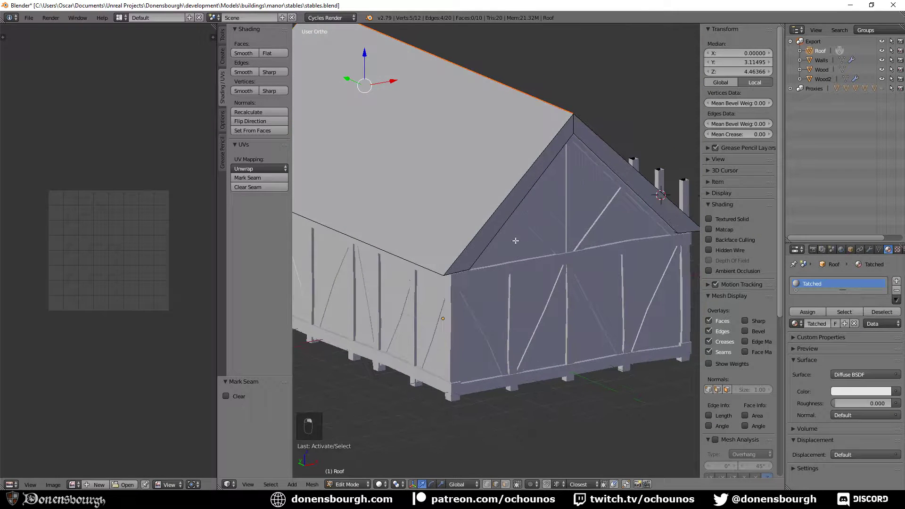
pyautogui.keyDown('shift'); pyautogui.rightClick(521, 174); pyautogui.keyUp('shift')
pyautogui.keyDown('shift'); pyautogui.rightClick(578, 138); pyautogui.keyUp('shift')
pyautogui.keyDown('shift'); pyautogui.rightClick(587, 127); pyautogui.keyUp('shift')
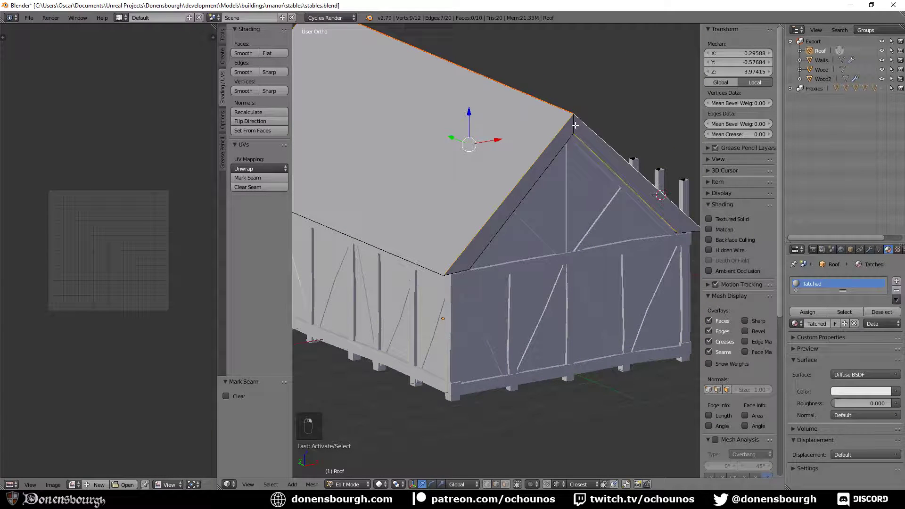
pyautogui.keyDown('shift'); pyautogui.rightClick(575, 126); pyautogui.keyUp('shift')
pyautogui.keyDown('shift'); pyautogui.rightClick(591, 149); pyautogui.keyUp('shift')
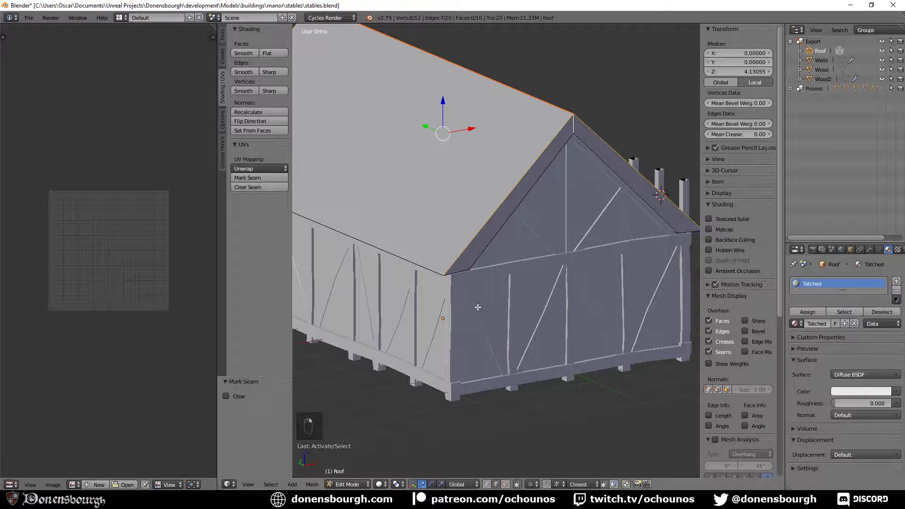
# - Unwrap all faces of the Roof mesh along the marked seams and check the UV layout at the gable corners
pyautogui.press('a')
pyautogui.press('a')
pyautogui.press('a')
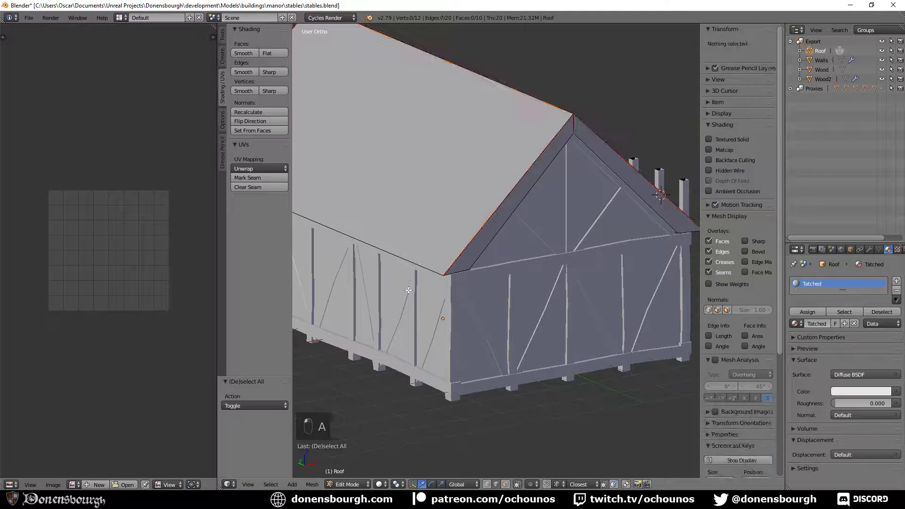
pyautogui.press('u')
pyautogui.click(408, 290)
pyautogui.scroll(5, 104, 313)
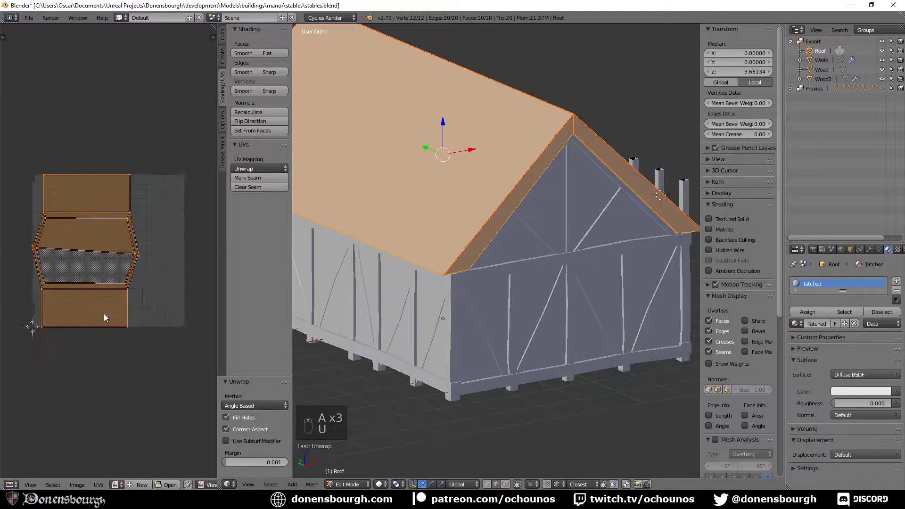
pyautogui.scroll(1, 104, 313)
pyautogui.moveTo(159, 304); pyautogui.dragTo(103, 289, button='middle')
pyautogui.scroll(4, 103, 289)
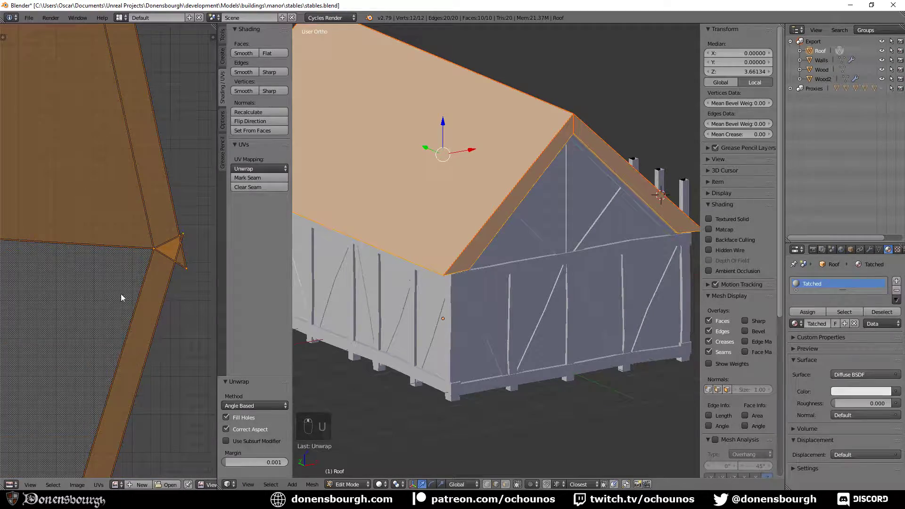
pyautogui.moveTo(175, 295); pyautogui.dragTo(110, 294, button='middle')
# - Clear the UV seams from the entire Roof mesh
pyautogui.moveTo(434, 317); pyautogui.dragTo(481, 368, button='middle')
pyautogui.scroll(4, 471, 260)
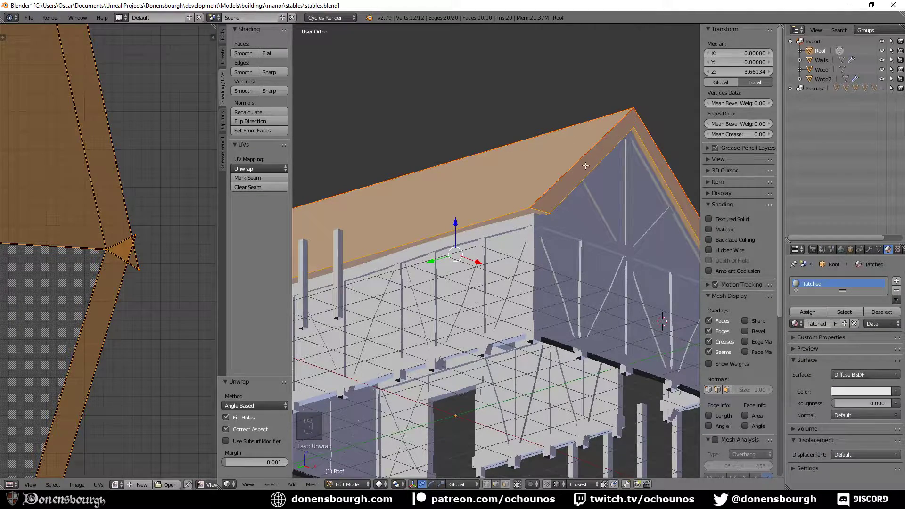
pyautogui.keyDown('shift'); pyautogui.moveTo(586, 166); pyautogui.dragTo(546, 178, button='middle'); pyautogui.keyUp('shift')
pyautogui.rightClick(563, 128)
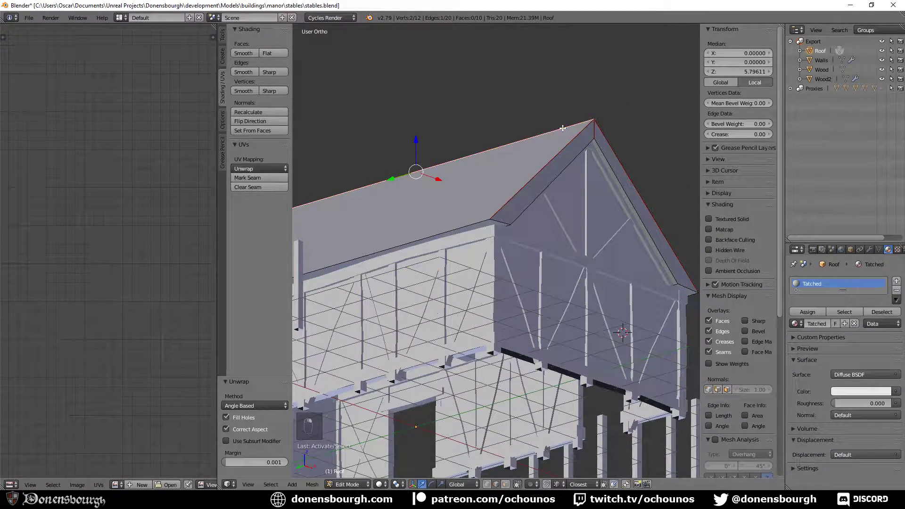
pyautogui.press('a')
pyautogui.press('a')
pyautogui.press('a')
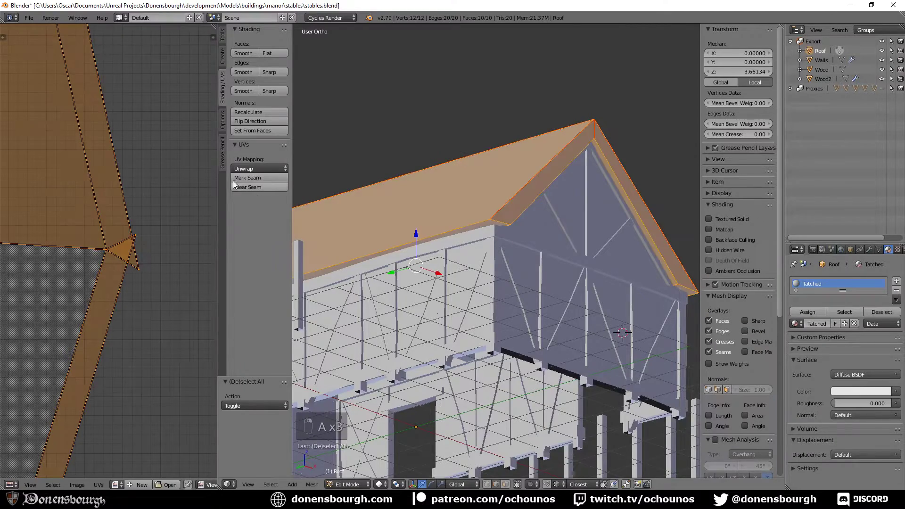
pyautogui.click(257, 188)
# - Mark the Roof mesh's underside ridge edge and the four inner sloping gable edges as UV seams
pyautogui.rightClick(564, 173)
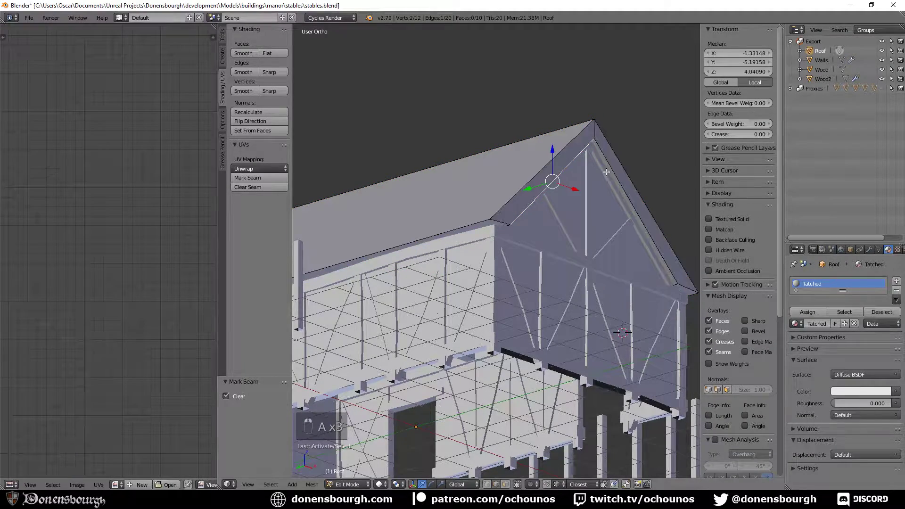
pyautogui.keyDown('shift'); pyautogui.rightClick(607, 171); pyautogui.keyUp('shift')
pyautogui.moveTo(603, 170); pyautogui.dragTo(587, 153, button='middle')
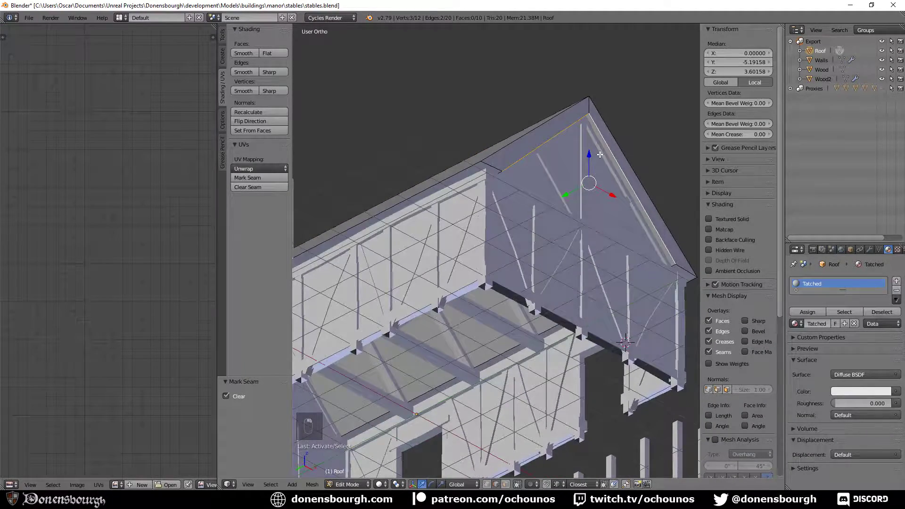
pyautogui.press('z')
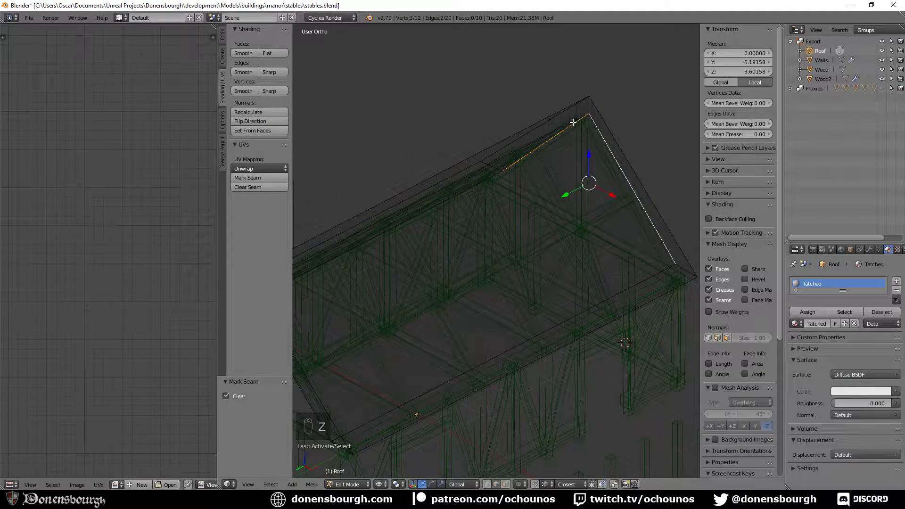
pyautogui.keyDown('shift'); pyautogui.rightClick(574, 123); pyautogui.keyUp('shift')
pyautogui.moveTo(573, 123); pyautogui.dragTo(567, 311, button='middle')
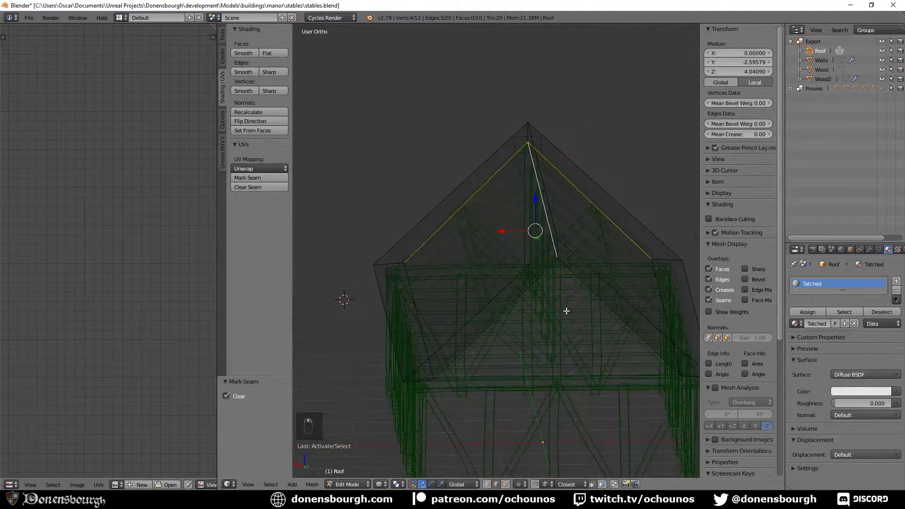
pyautogui.keyDown('shift'); pyautogui.rightClick(541, 274); pyautogui.keyUp('shift')
pyautogui.keyDown('shift'); pyautogui.rightClick(567, 269); pyautogui.keyUp('shift')
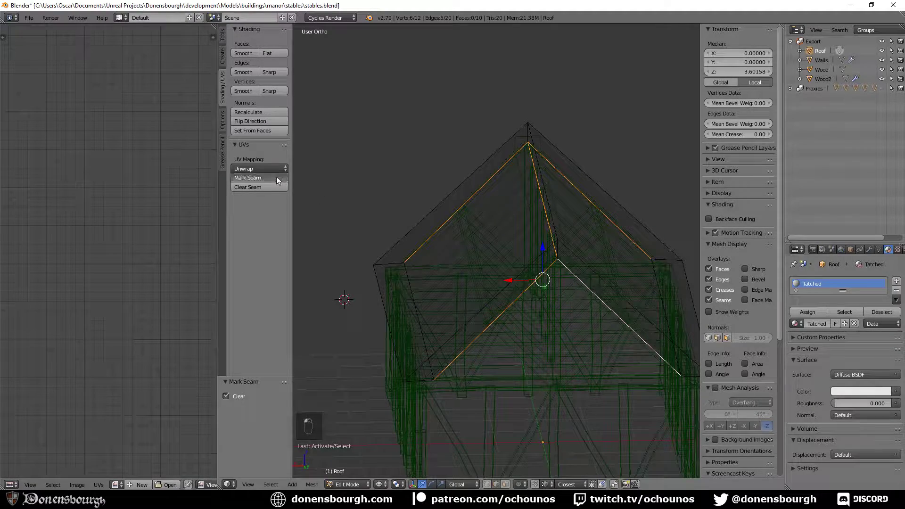
pyautogui.click(258, 177)
# - Unwrap all Roof faces along the underside seams and check the resulting UV layout
pyautogui.press('a')
pyautogui.press('a')
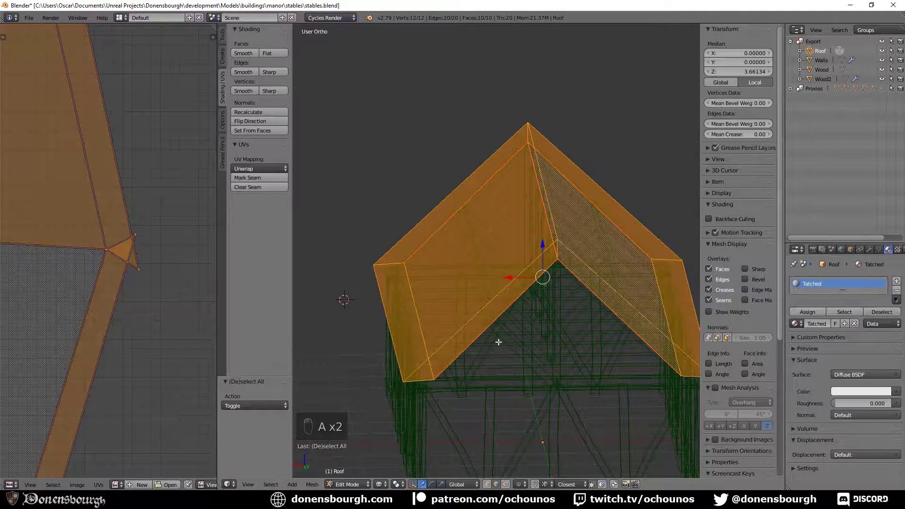
pyautogui.press('u')
pyautogui.click(499, 341)
pyautogui.scroll(-4, 130, 344)
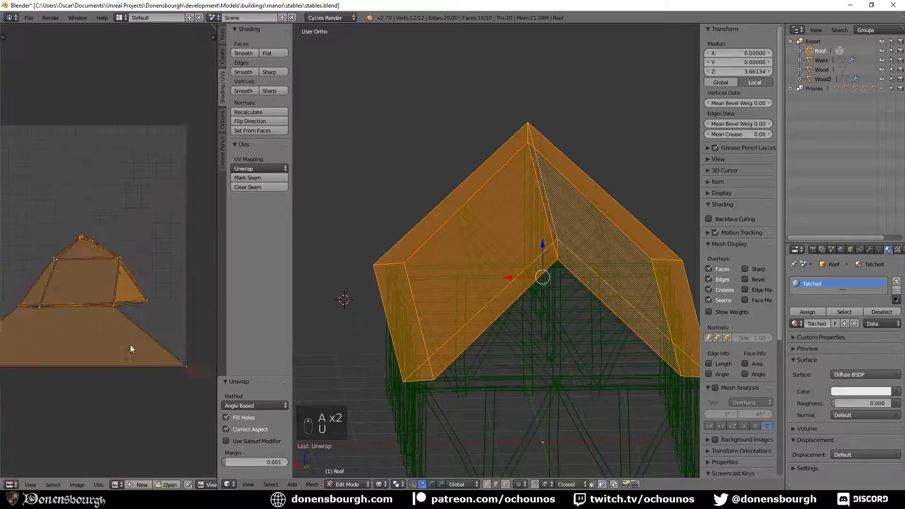
pyautogui.scroll(3, 139, 337)
pyautogui.moveTo(502, 384); pyautogui.dragTo(505, 339, button='middle')
# - Return to solid shading and hide the timber and wall objects, leaving only the Roof displayed
pyautogui.press('z')
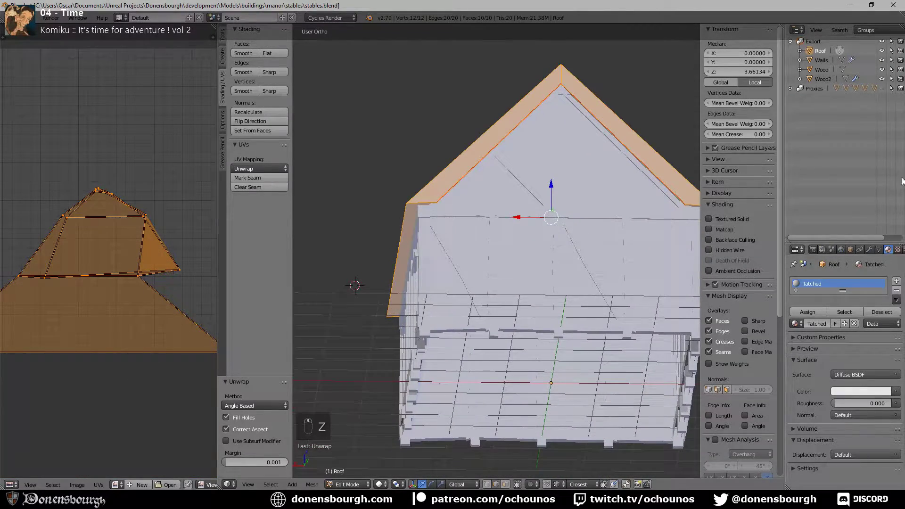
pyautogui.click(882, 78)
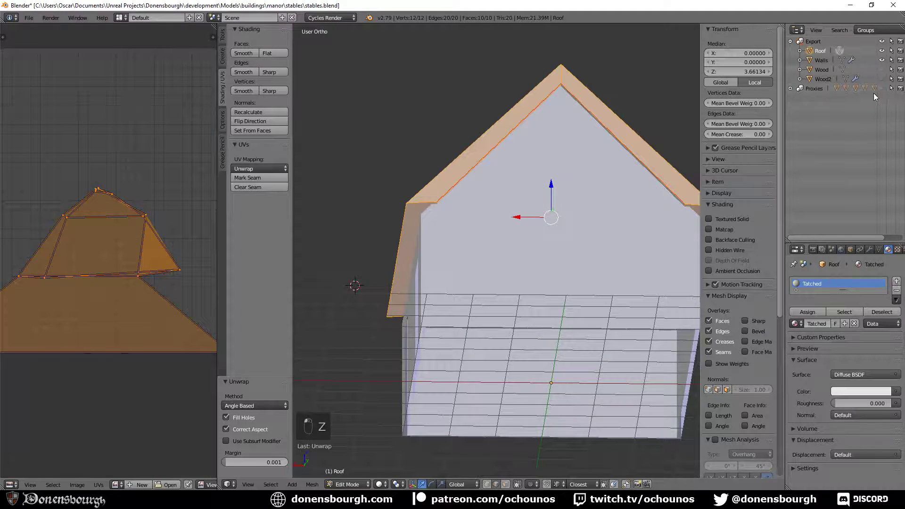
pyautogui.click(883, 60)
pyautogui.moveTo(528, 226)
pyautogui.mouseDown(button='middle')
pyautogui.moveTo(539, 233)
pyautogui.moveTo(556, 192)
pyautogui.moveTo(513, 204)
pyautogui.moveTo(527, 217)
pyautogui.mouseUp(button='middle')
pyautogui.scroll(-3, 513, 204)
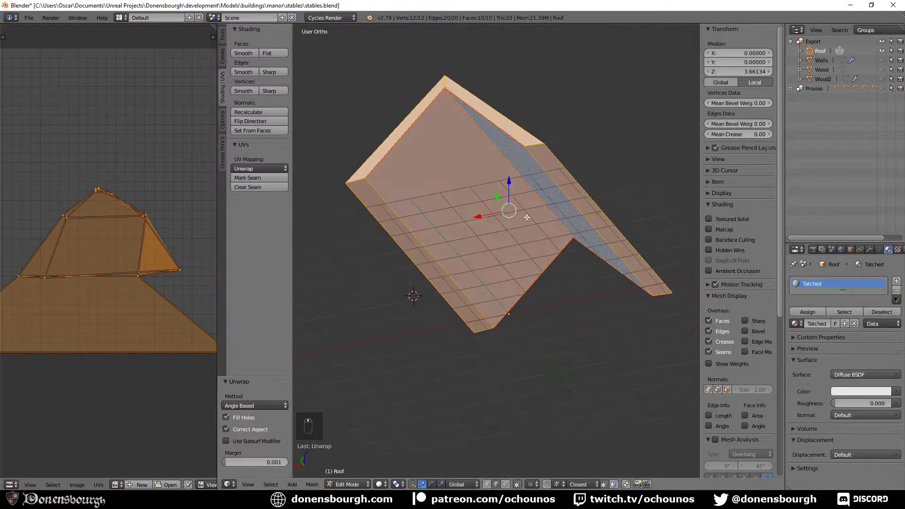
pyautogui.moveTo(470, 172); pyautogui.dragTo(519, 136, button='middle')
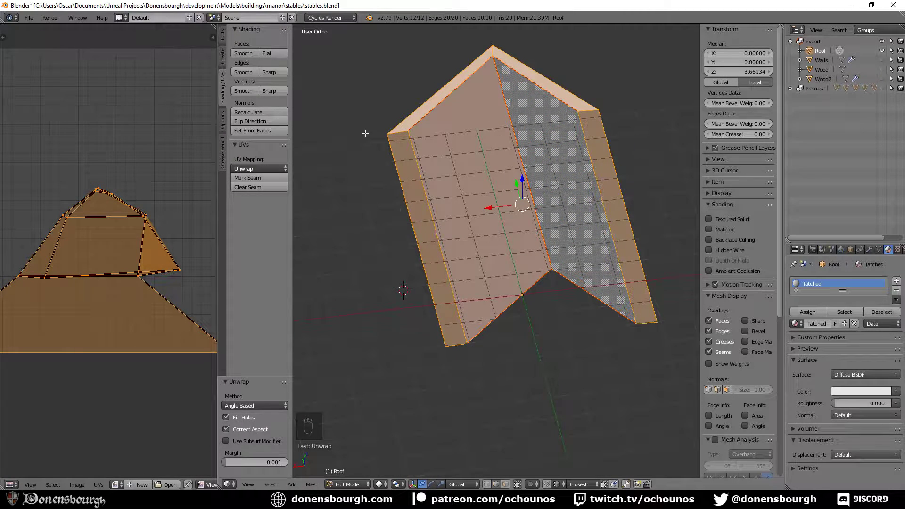
# - Mark the four short edges at the eave corners of the Roof as UV seams
pyautogui.rightClick(399, 133)
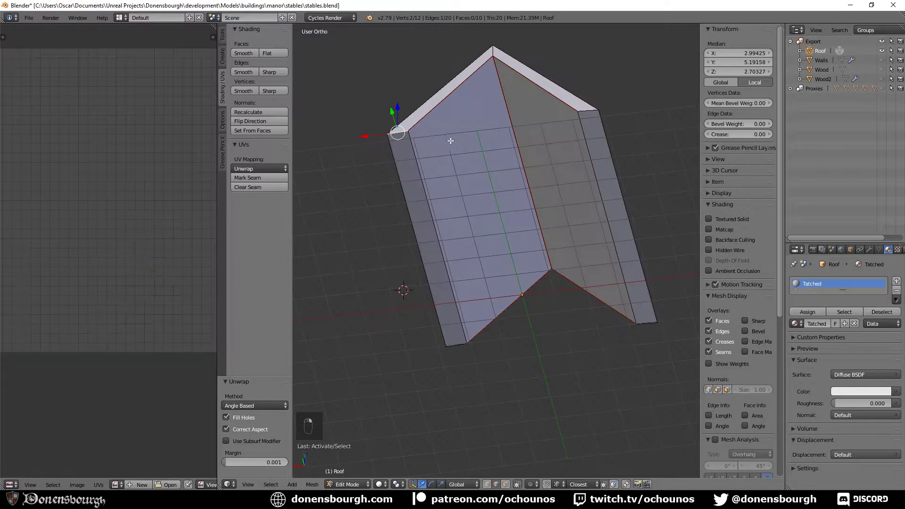
pyautogui.keyDown('shift'); pyautogui.rightClick(587, 113); pyautogui.keyUp('shift')
pyautogui.keyDown('shift'); pyautogui.rightClick(647, 324); pyautogui.keyUp('shift')
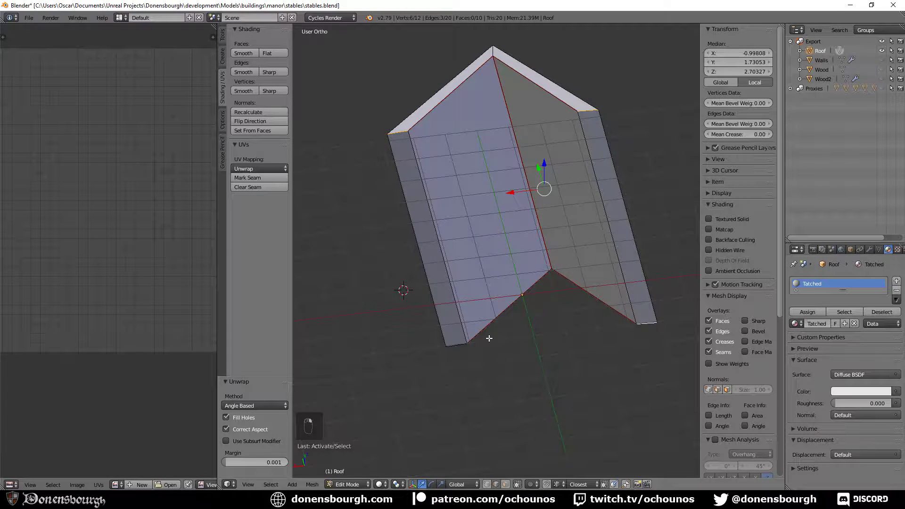
pyautogui.keyDown('shift'); pyautogui.rightClick(463, 344); pyautogui.keyUp('shift')
pyautogui.click(262, 188)
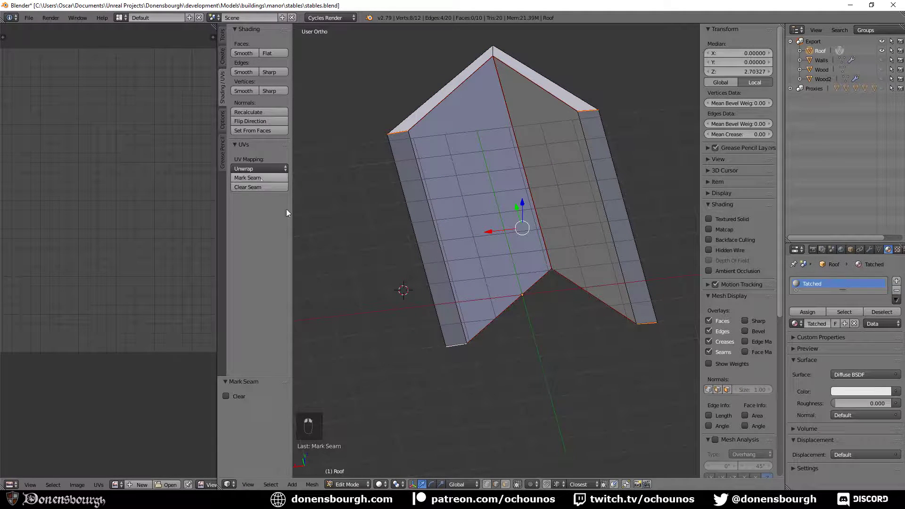
# - Unwrap the whole Roof mesh again with the eave-corner seams and inspect the UV islands
pyautogui.press('a')
pyautogui.press('a')
pyautogui.press('a')
pyautogui.press('u')
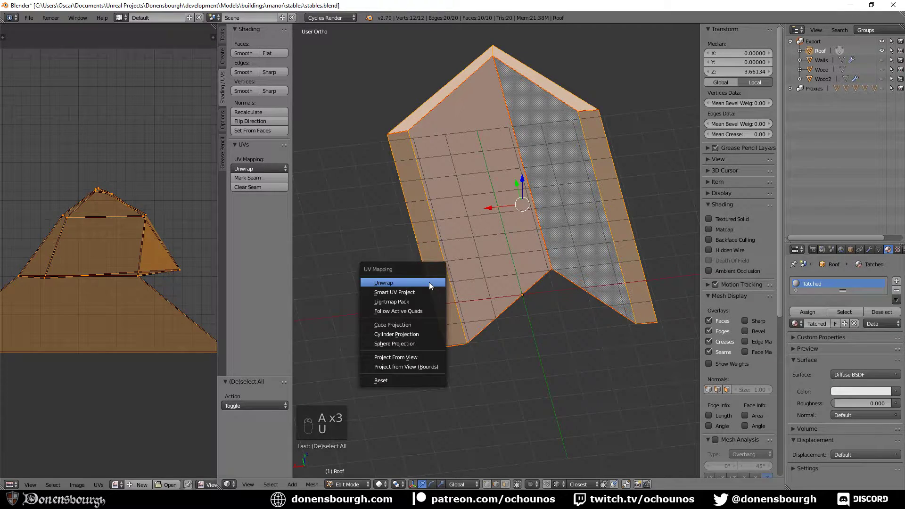
pyautogui.click(429, 283)
pyautogui.scroll(-3, 88, 274)
pyautogui.scroll(8, 106, 292)
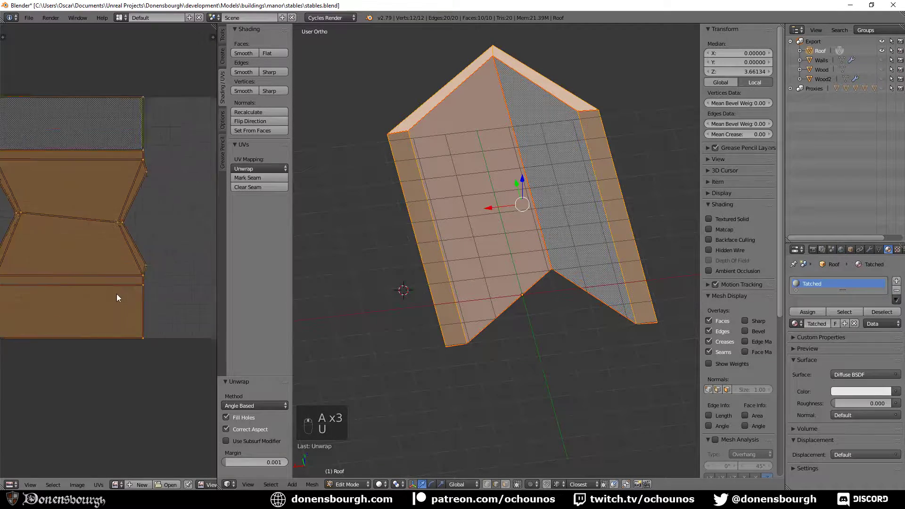
pyautogui.moveTo(133, 278); pyautogui.dragTo(178, 287, button='middle')
pyautogui.scroll(-3, 178, 286)
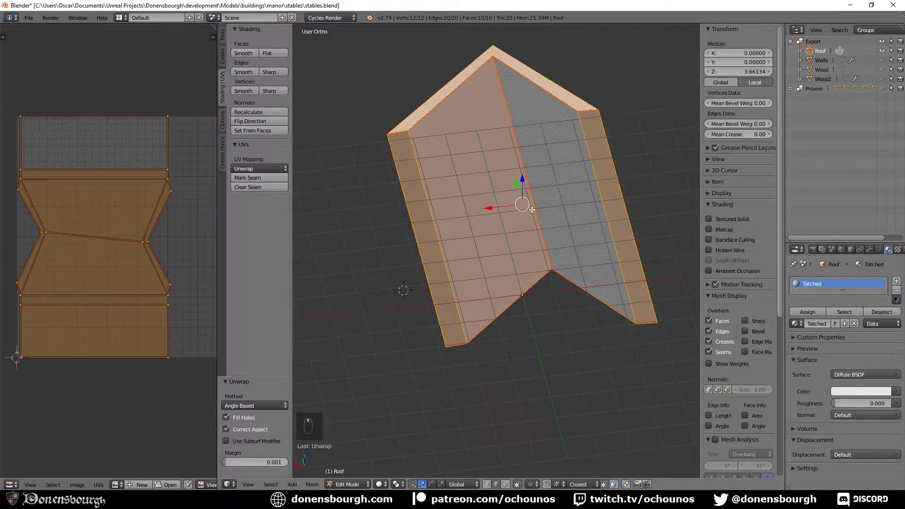
# - Mark the Roof's outer ridge edge and the short vertical peak edges at the gables as UV seams
pyautogui.moveTo(531, 210); pyautogui.dragTo(542, 305, button='middle')
pyautogui.rightClick(531, 256)
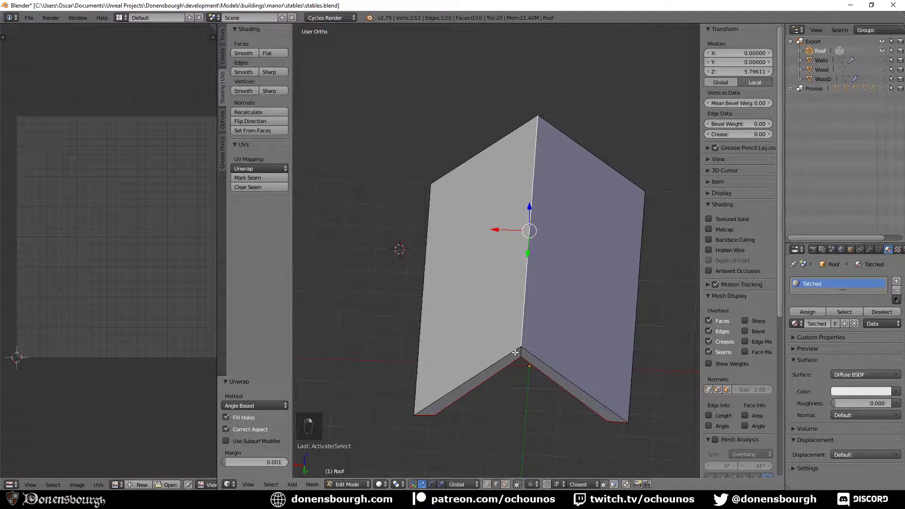
pyautogui.keyDown('shift'); pyautogui.rightClick(515, 352); pyautogui.keyUp('shift')
pyautogui.moveTo(515, 353); pyautogui.dragTo(430, 289, button='middle')
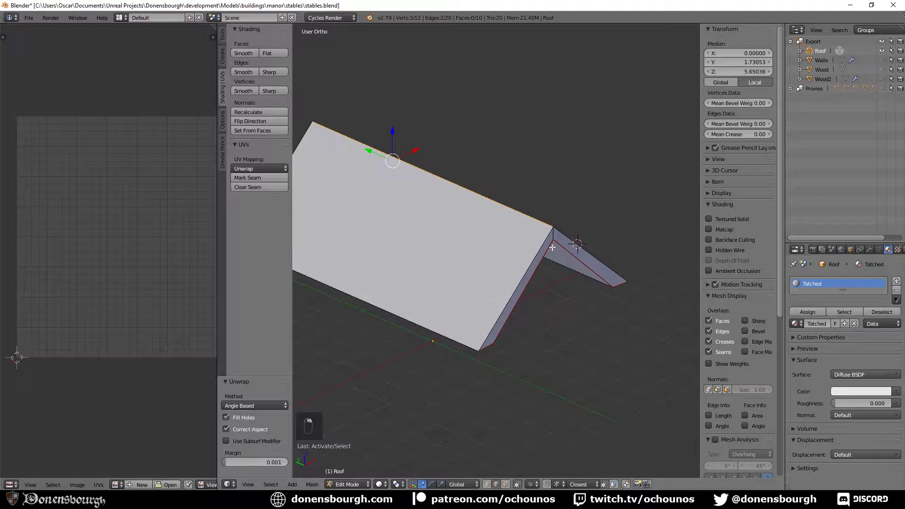
pyautogui.keyDown('shift'); pyautogui.rightClick(556, 233); pyautogui.keyUp('shift')
pyautogui.keyDown('shift'); pyautogui.rightClick(564, 236); pyautogui.keyUp('shift')
pyautogui.keyDown('shift'); pyautogui.rightClick(568, 239); pyautogui.keyUp('shift')
pyautogui.click(250, 178)
# - Unwrap all faces of the Roof along the completed ridge, gable and eave seams
pyautogui.press('a')
pyautogui.press('a')
pyautogui.press('a')
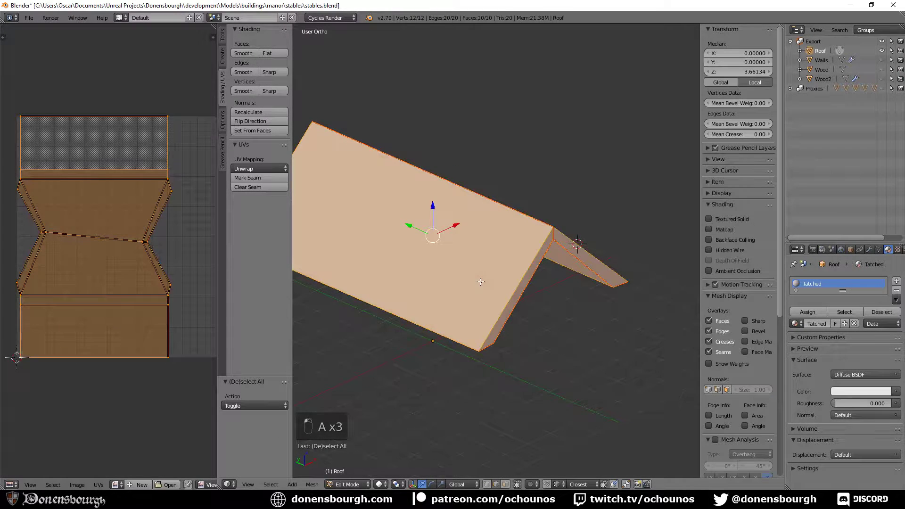
pyautogui.press('u')
pyautogui.click(480, 282)
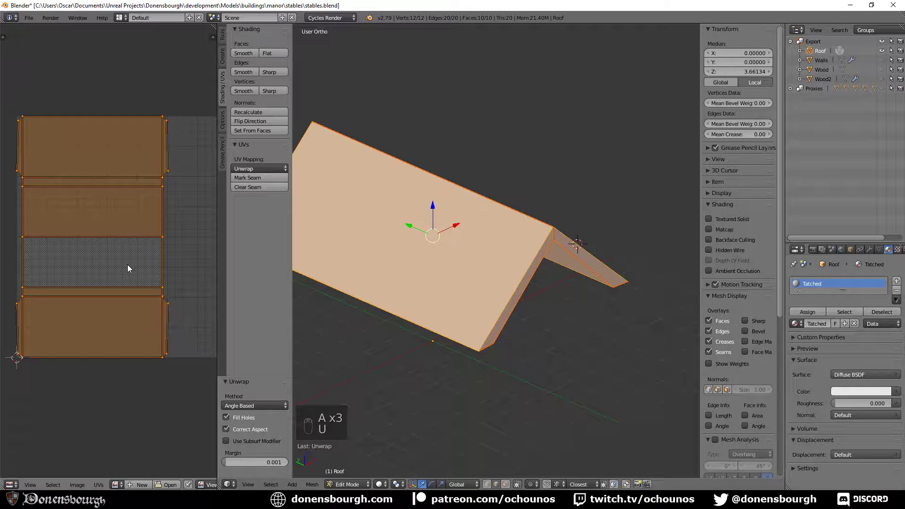
pyautogui.moveTo(434, 274); pyautogui.dragTo(446, 304, button='middle')
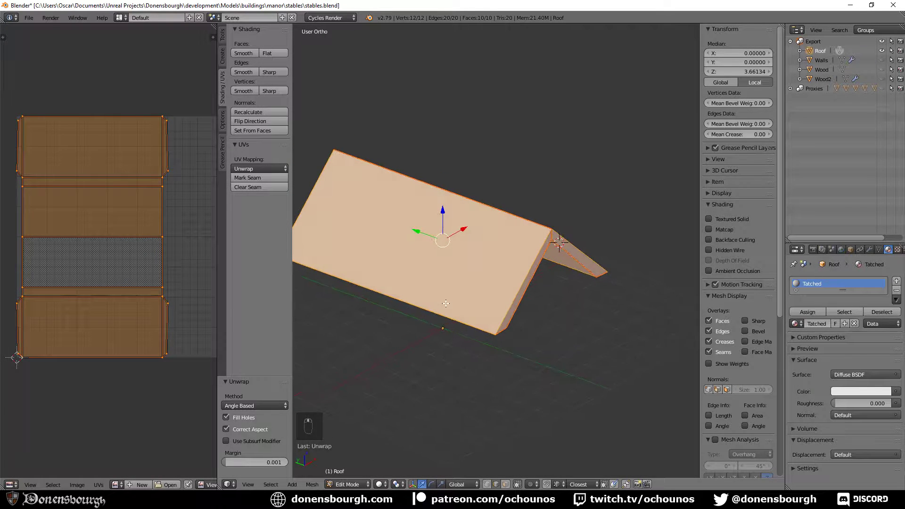
# - Save the stables file and export the model as FBX
pyautogui.hotkey('ctrl', 's')
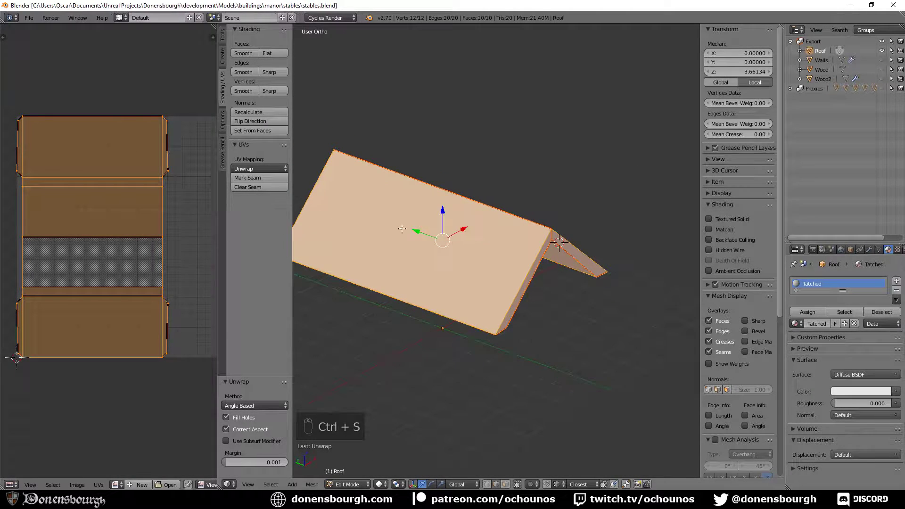
pyautogui.click(29, 17)
pyautogui.moveTo(70, 206)
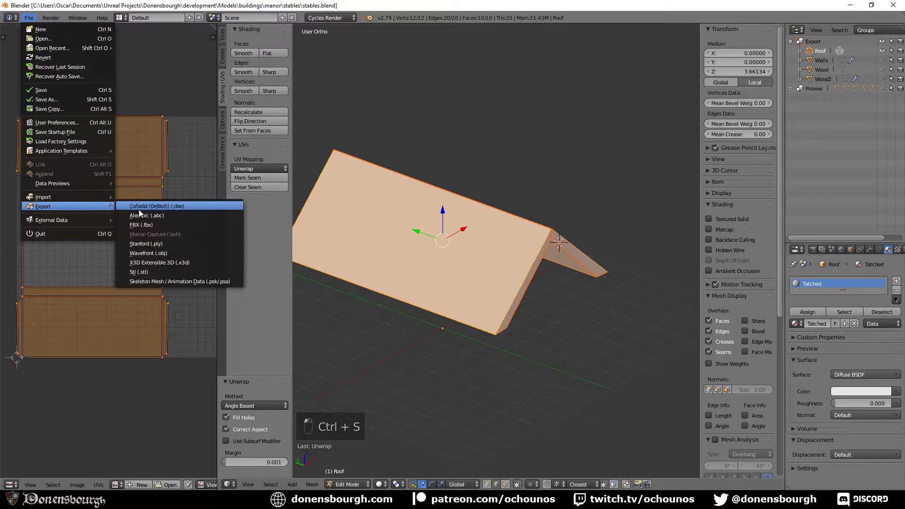
pyautogui.click(146, 225)
pyautogui.click(881, 42)
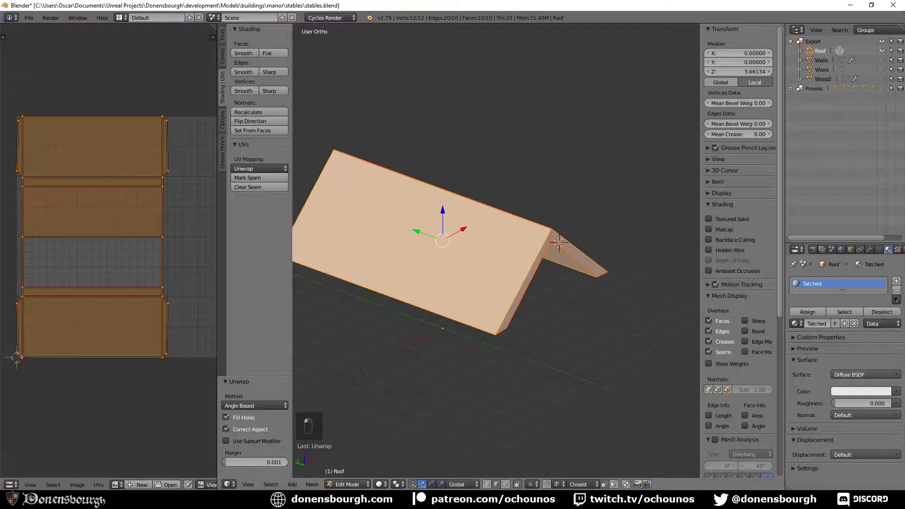
# - Switch to Unreal Editor, reimport the stables static mesh, and view the updated building in the level
pyautogui.hotkey('alt', 'Tab')
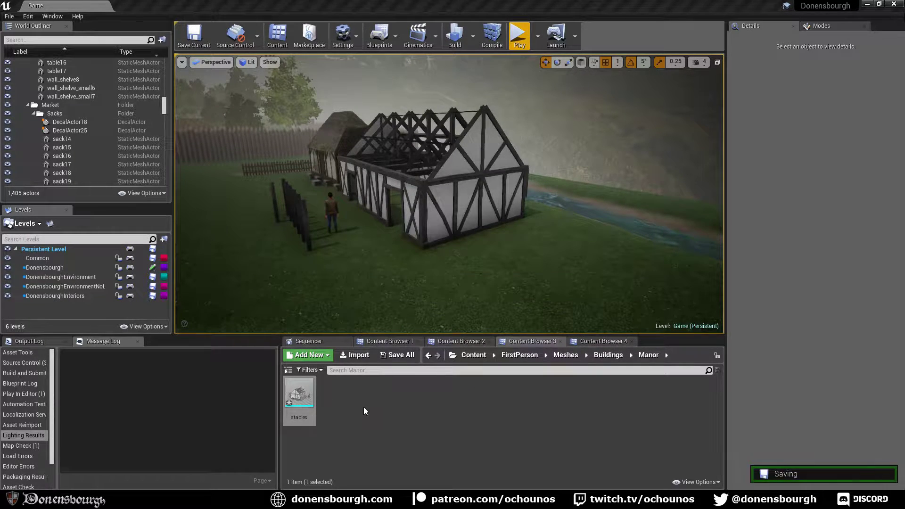
pyautogui.rightClick(296, 396)
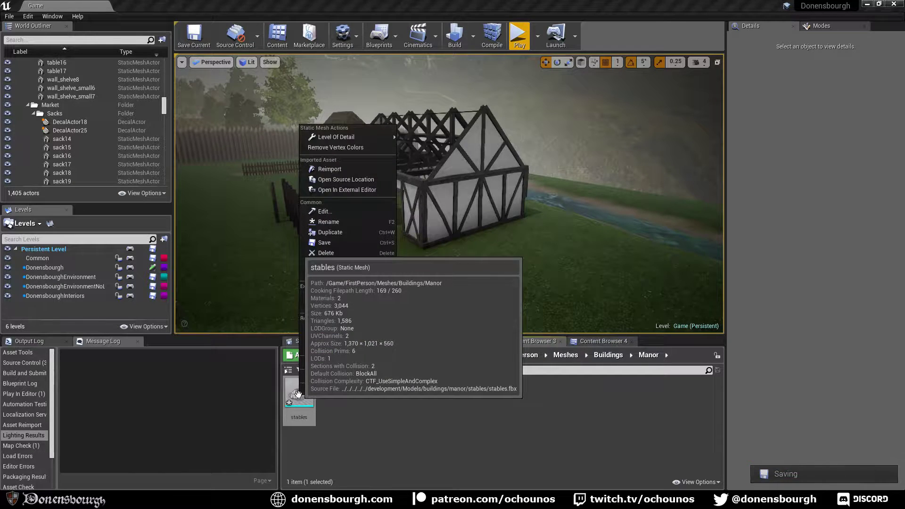
pyautogui.click(330, 169)
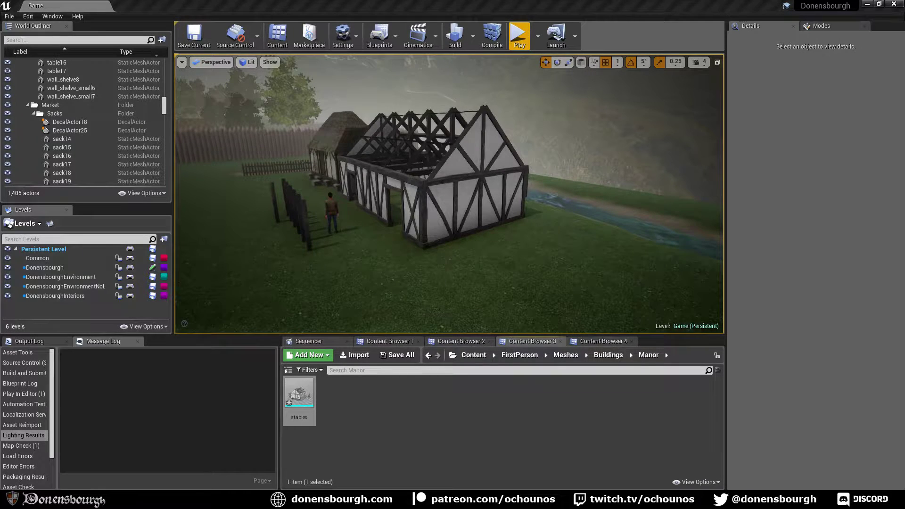
pyautogui.rightClick(399, 282)
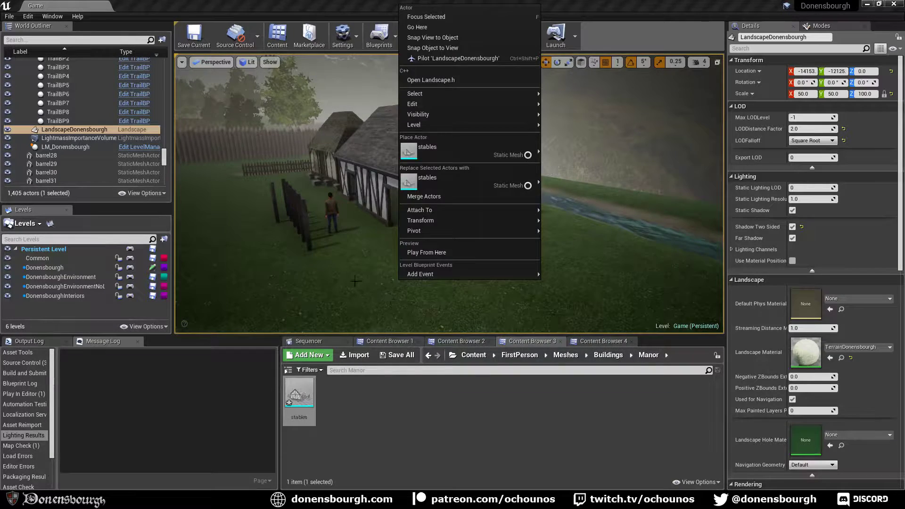
pyautogui.moveTo(400, 282); pyautogui.dragTo(372, 296, button='right')
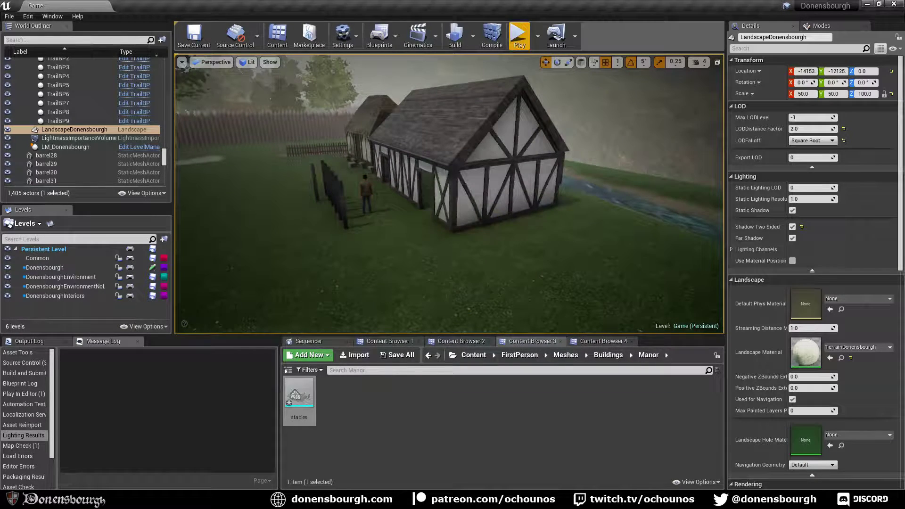
# - Open the stables static mesh, turn off its realtime preview, and rename the Element 0 material slot to Tatched
pyautogui.doubleClick(307, 392)
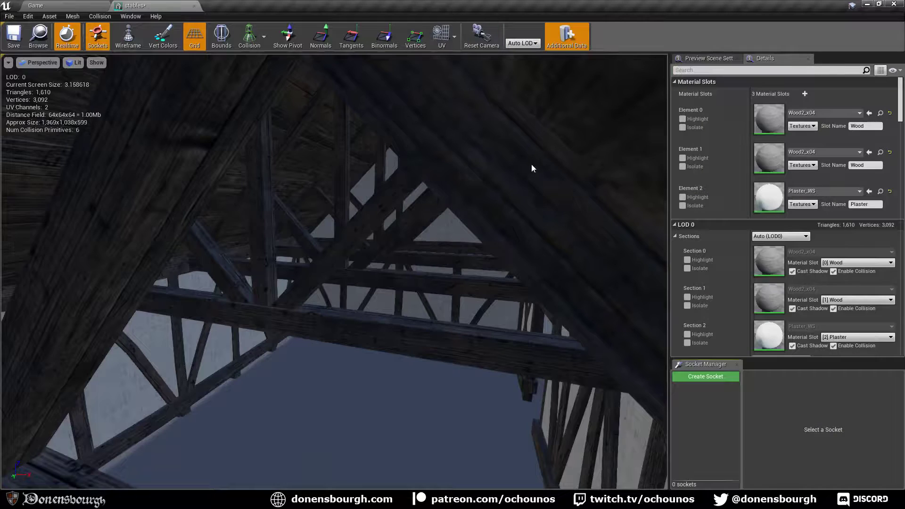
pyautogui.click(67, 36)
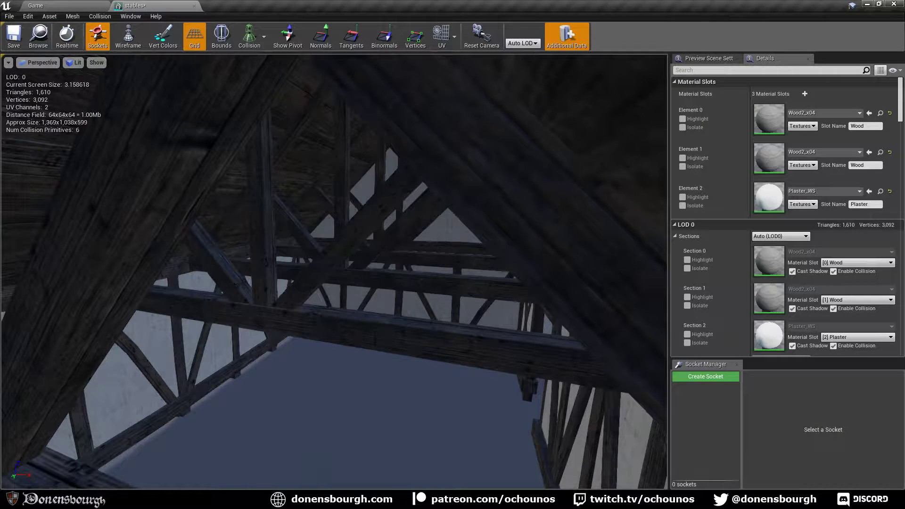
pyautogui.click(868, 126)
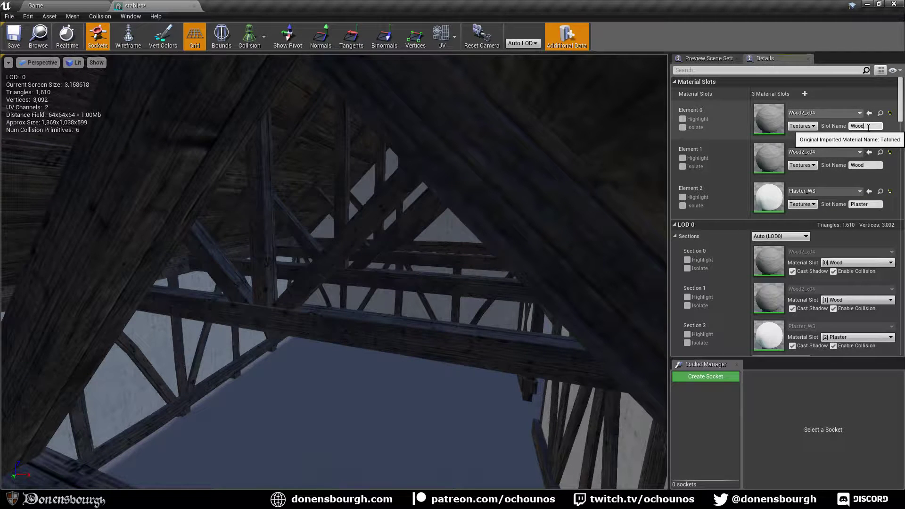
pyautogui.click(868, 126)
pyautogui.write('Tatched')
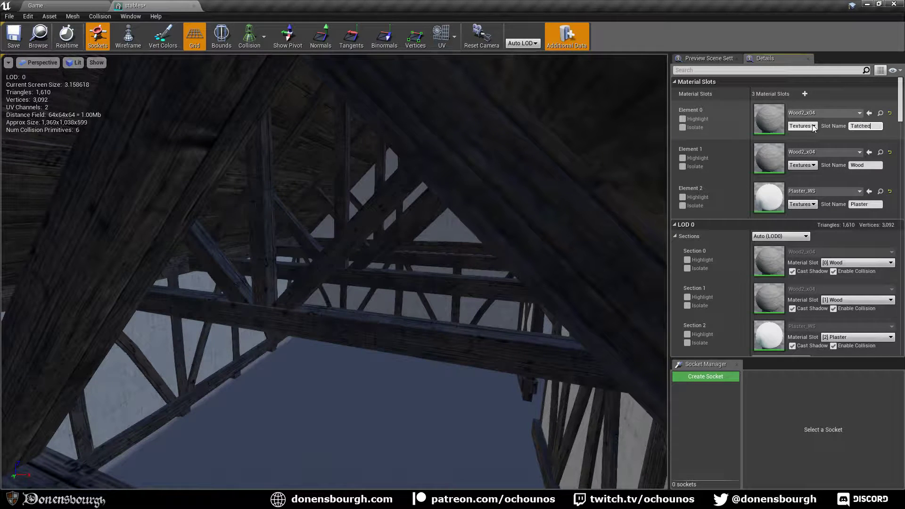
pyautogui.press('Return')
# - Assign the Tatched2_x05 material to the Tatched slot and view the roof from outside
pyautogui.click(816, 113)
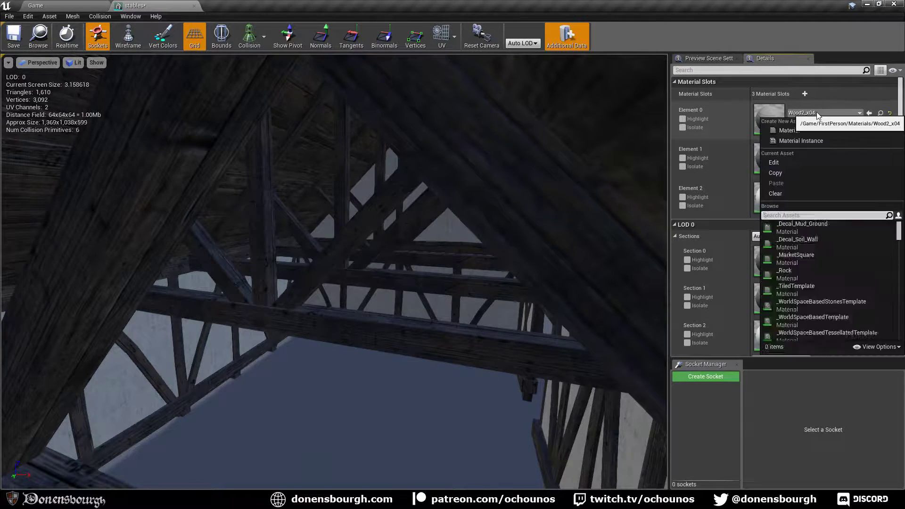
pyautogui.write('tatc')
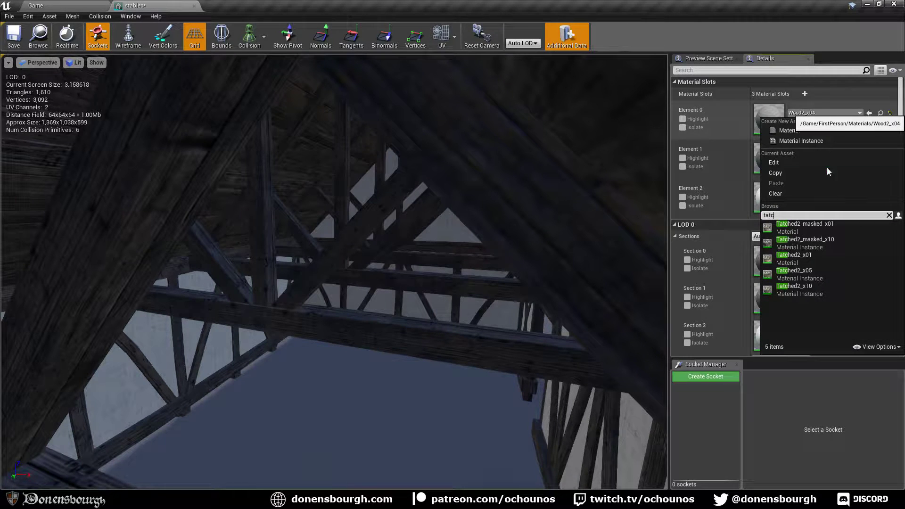
pyautogui.click(828, 271)
pyautogui.moveTo(412, 312); pyautogui.dragTo(415, 331, button='right')
pyautogui.scroll(-8, 412, 319)
pyautogui.scroll(-3, 415, 331)
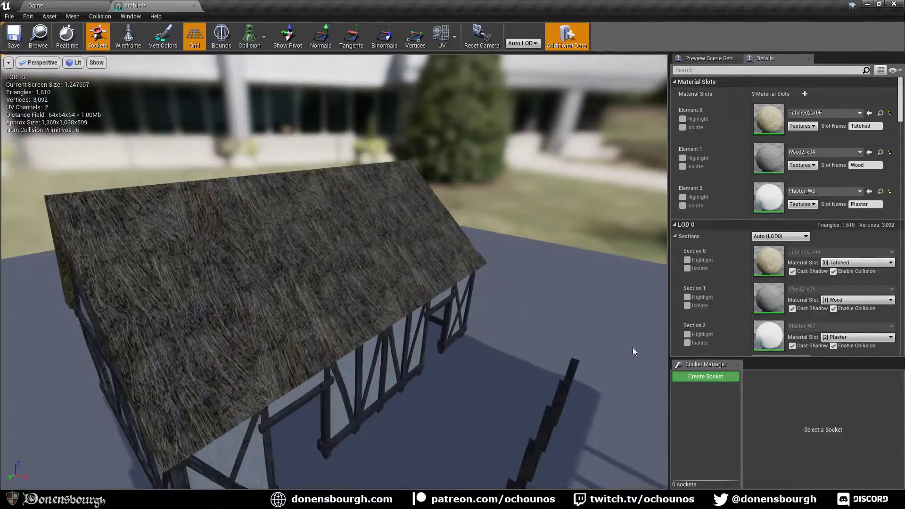
# - Set the Tatched slot's material to Tatched2_x10 and view the roof at the gable end
pyautogui.click(847, 112)
pyautogui.click(819, 316)
pyautogui.moveTo(638, 307); pyautogui.dragTo(617, 321, button='right')
pyautogui.moveTo(327, 293); pyautogui.dragTo(197, 174, button='right')
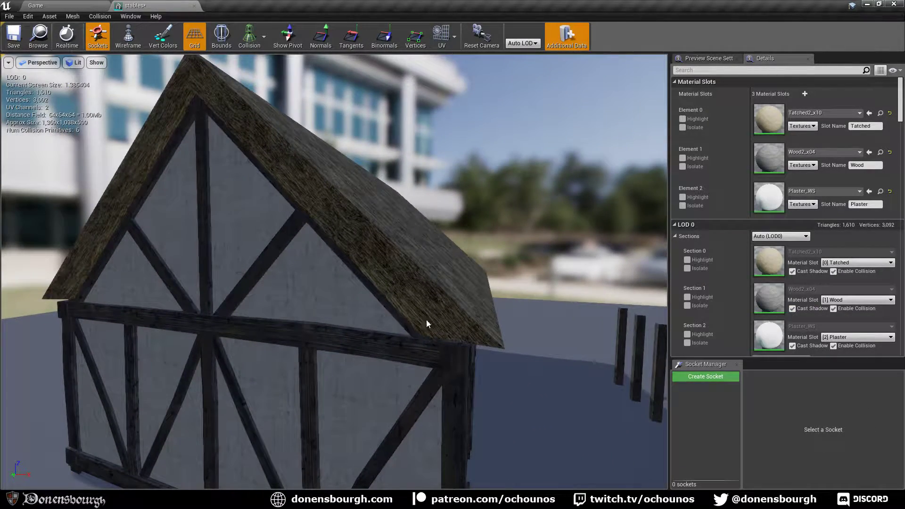
# - Examine the thatched roof, its eaves and the timber-framed gable walls of the stables from several sides
pyautogui.moveTo(358, 312); pyautogui.dragTo(330, 297, button='right')
pyautogui.moveTo(364, 338); pyautogui.dragTo(243, 306, button='right')
pyautogui.scroll(5, 368, 324)
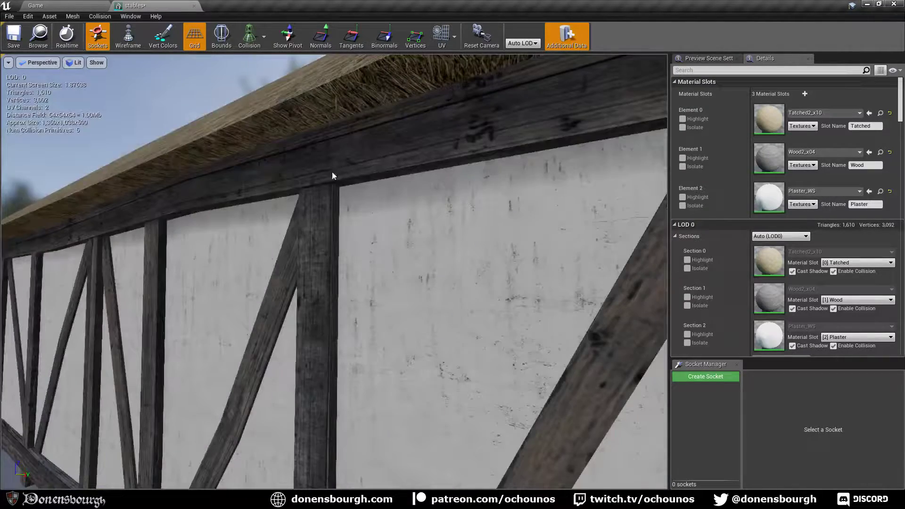
pyautogui.moveTo(333, 172); pyautogui.dragTo(557, 177, button='right')
pyautogui.scroll(-6, 474, 191)
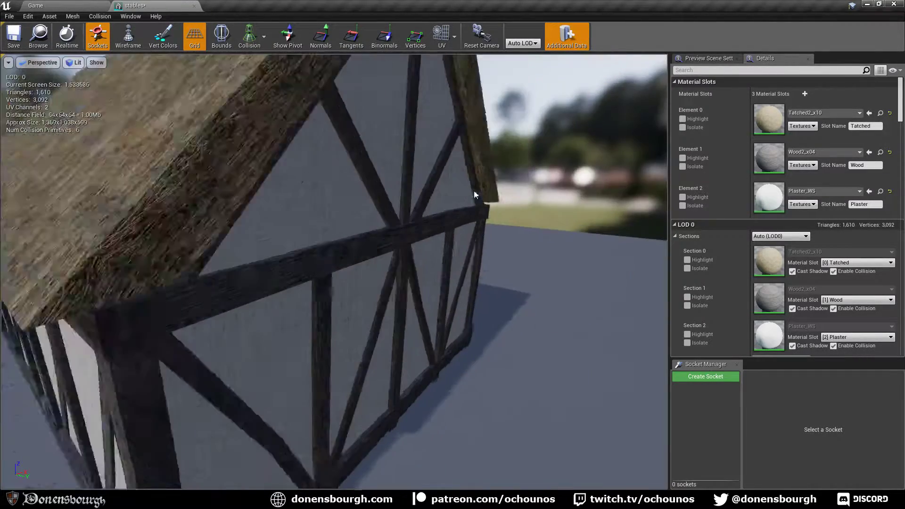
pyautogui.moveTo(250, 188); pyautogui.dragTo(254, 167, button='right')
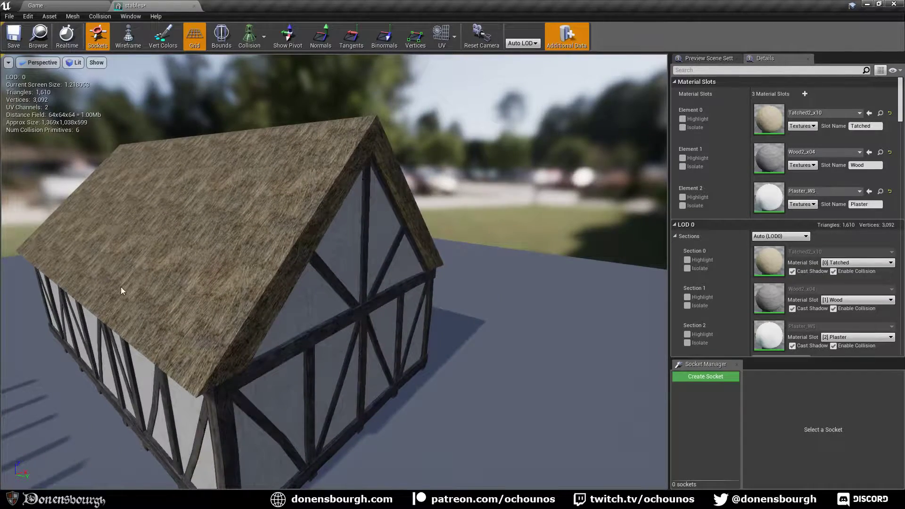
pyautogui.moveTo(121, 287); pyautogui.dragTo(179, 294, button='right')
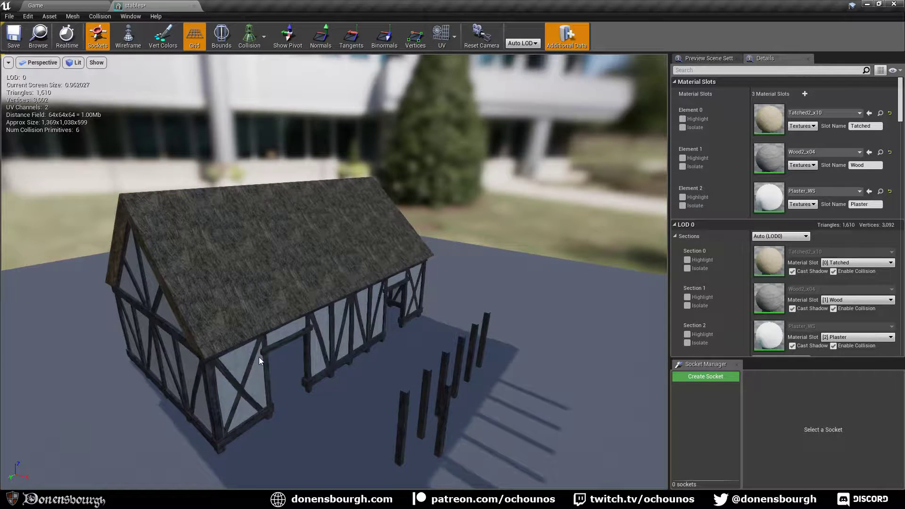
pyautogui.moveTo(217, 375)
pyautogui.mouseDown(button='right')
pyautogui.moveTo(259, 375)
pyautogui.moveTo(234, 375)
pyautogui.mouseUp(button='right')
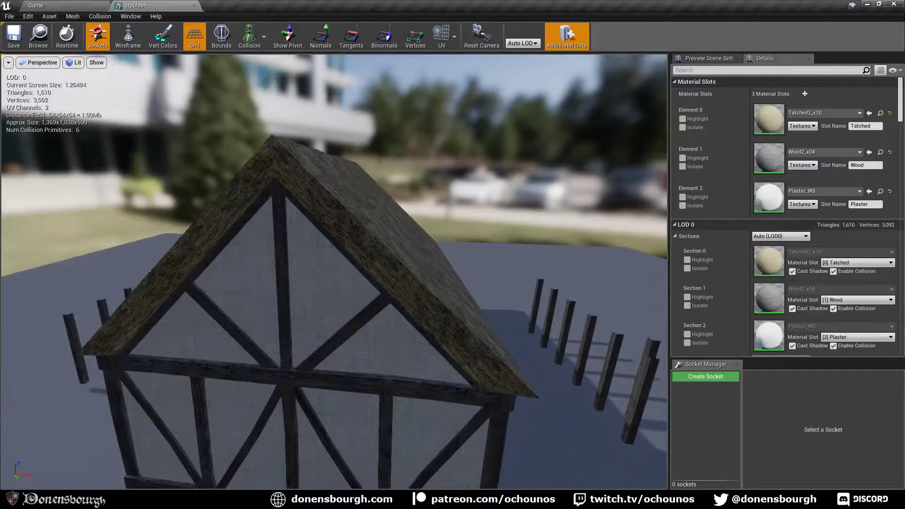
pyautogui.moveTo(235, 324); pyautogui.dragTo(238, 324, button='right')
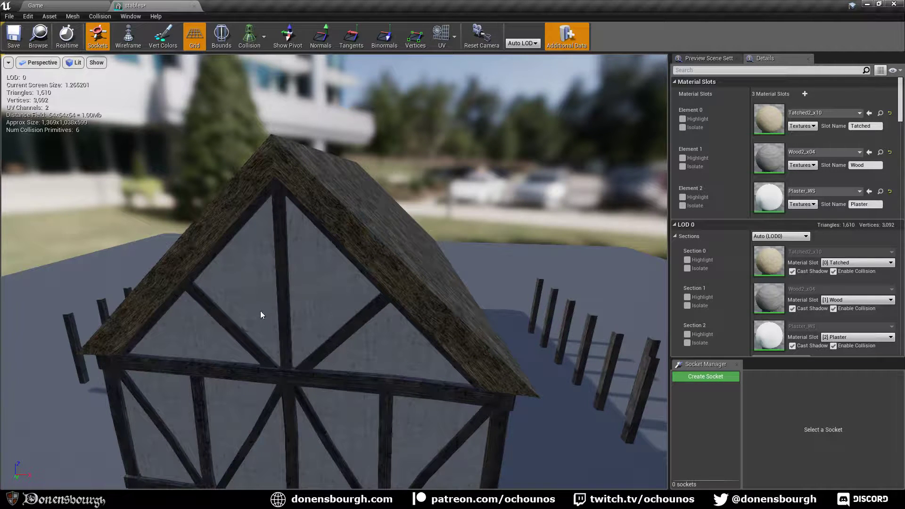
pyautogui.scroll(-3, 363, 342)
pyautogui.moveTo(363, 341)
pyautogui.mouseDown()
pyautogui.moveTo(325, 341)
pyautogui.moveTo(377, 337)
pyautogui.mouseUp()
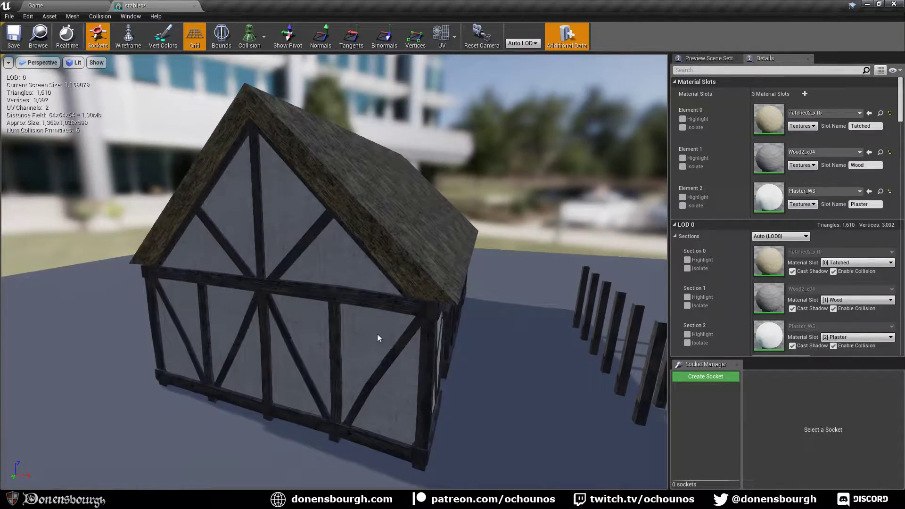
pyautogui.scroll(5, 377, 337)
pyautogui.moveTo(379, 338); pyautogui.dragTo(208, 307, button='middle')
pyautogui.moveTo(208, 306); pyautogui.dragTo(295, 323, button='right')
pyautogui.moveTo(189, 301); pyautogui.dragTo(214, 294, button='middle')
pyautogui.moveTo(130, 241); pyautogui.dragTo(208, 213, button='middle')
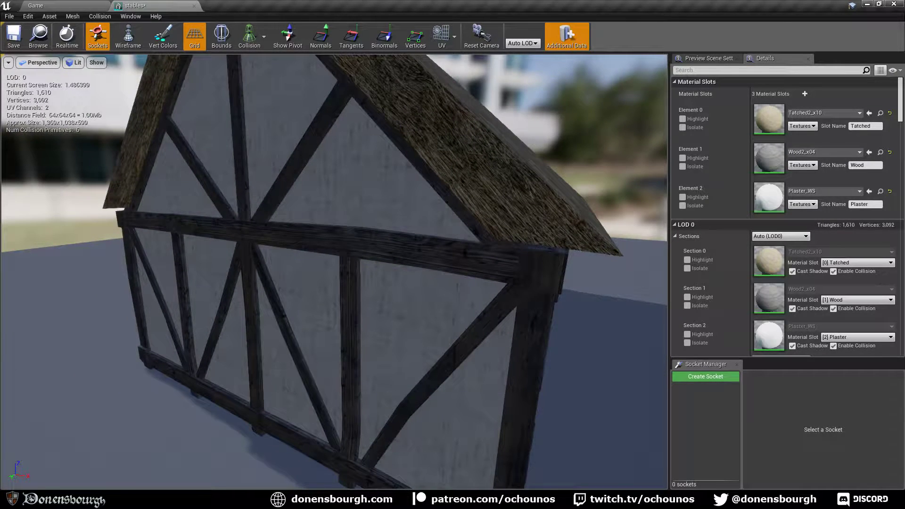
# - Switch to Blender, leave Edit Mode, hide the Roof and show the Walls, Wood and Wood2 objects
pyautogui.hotkey('alt', 'Tab')
pyautogui.press('Tab')
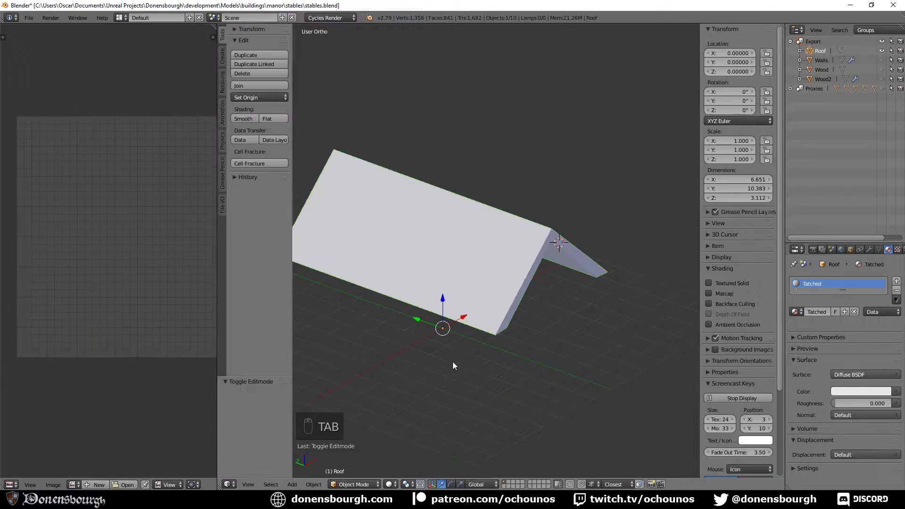
pyautogui.keyDown('shift'); pyautogui.moveTo(452, 362); pyautogui.dragTo(464, 354, button='middle'); pyautogui.keyUp('shift')
pyautogui.click(882, 51)
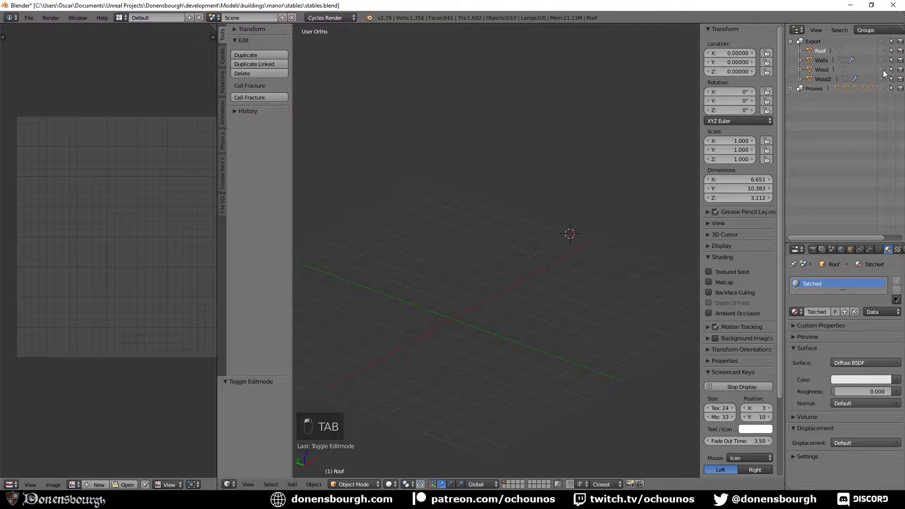
pyautogui.click(883, 60)
pyautogui.click(882, 70)
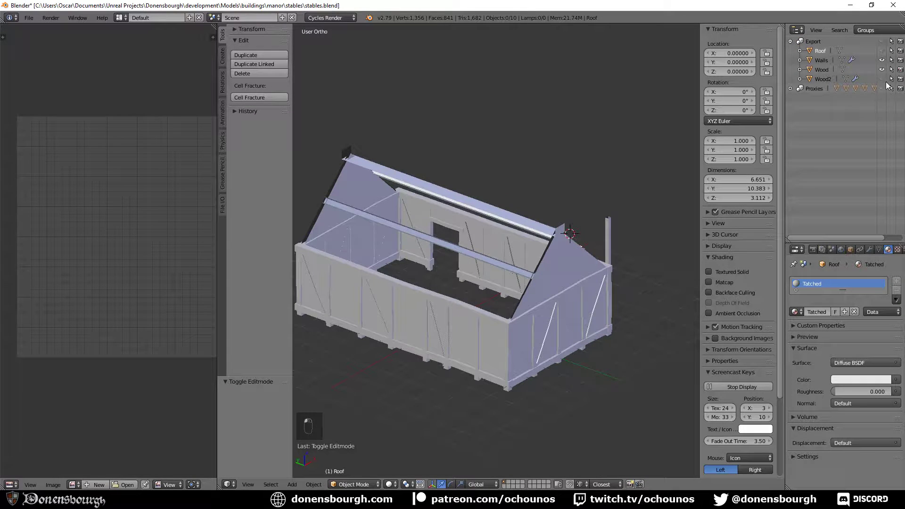
pyautogui.click(882, 79)
pyautogui.moveTo(538, 330); pyautogui.dragTo(502, 298, button='middle')
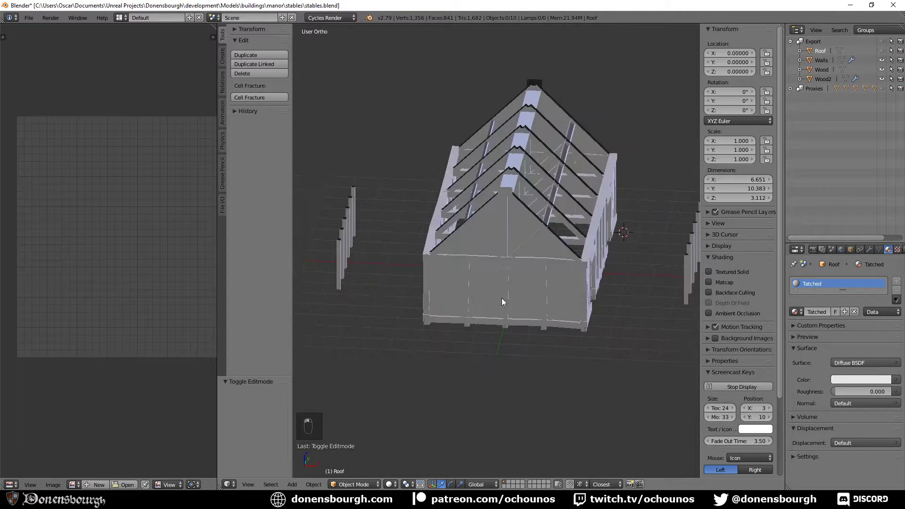
# - Select the Wood timber frame at the gable end and open its mesh in Edit Mode
pyautogui.scroll(5, 502, 298)
pyautogui.rightClick(534, 264)
pyautogui.press('Tab')
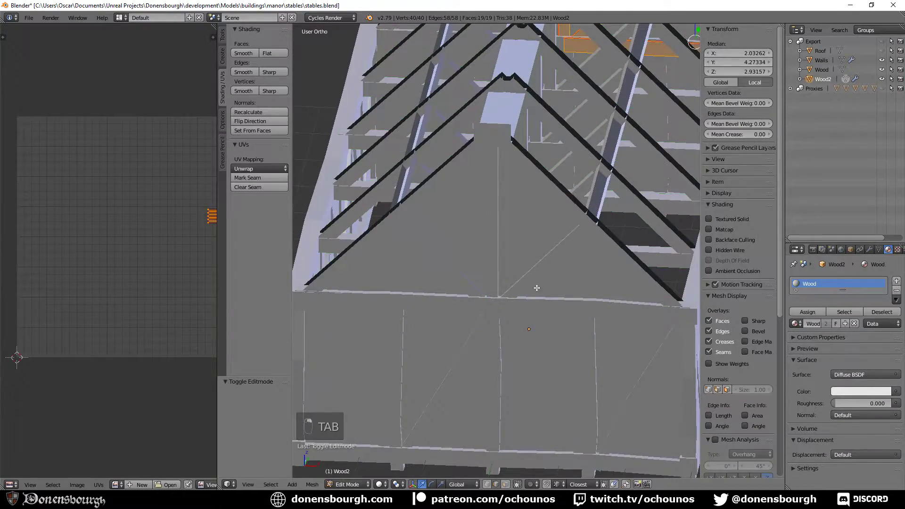
pyautogui.scroll(-3, 536, 287)
pyautogui.scroll(1, 516, 298)
pyautogui.press('Tab')
pyautogui.rightClick(502, 296)
pyautogui.press('Tab')
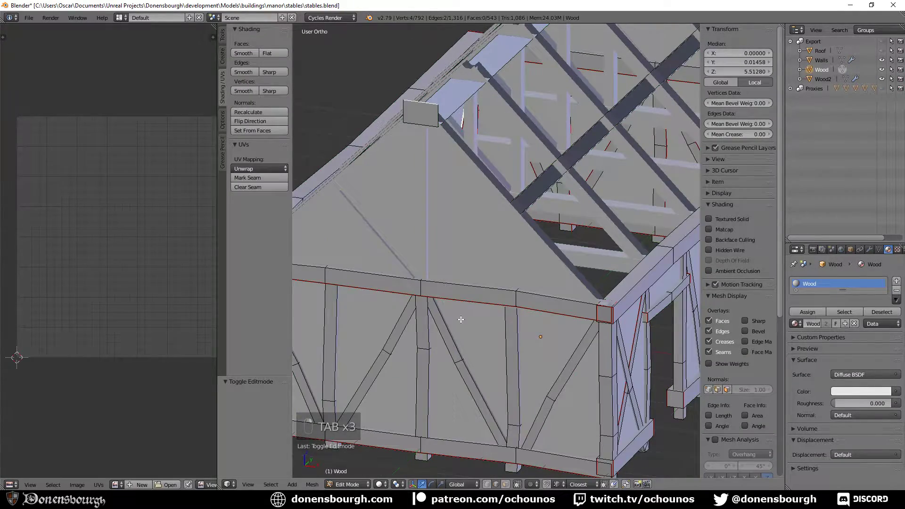
# - Duplicate one of the freestanding posts in the Wood mesh and move the copy beside the gable end, raised about 3.58 along Z
pyautogui.moveTo(461, 320); pyautogui.dragTo(462, 356, button='middle')
pyautogui.scroll(-3, 447, 276)
pyautogui.scroll(2, 462, 356)
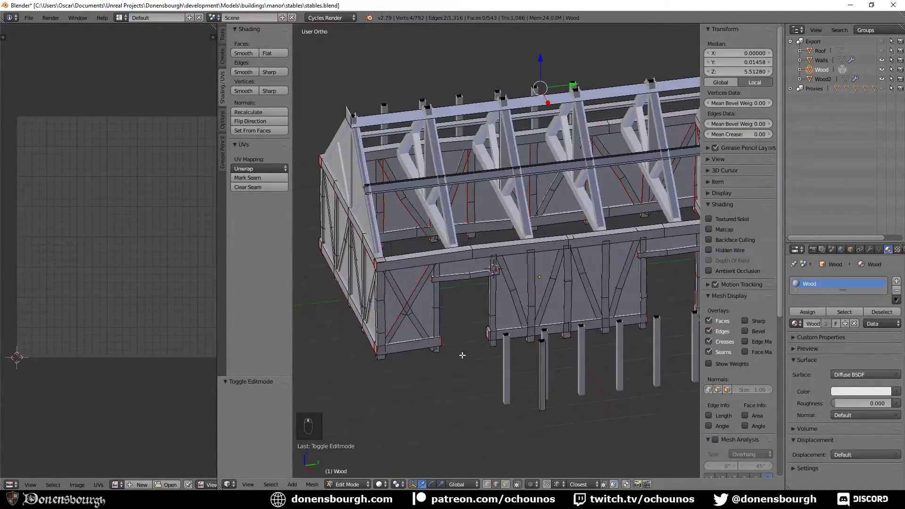
pyautogui.keyDown('alt'); pyautogui.rightClick(541, 361); pyautogui.keyUp('alt')
pyautogui.click(505, 484)
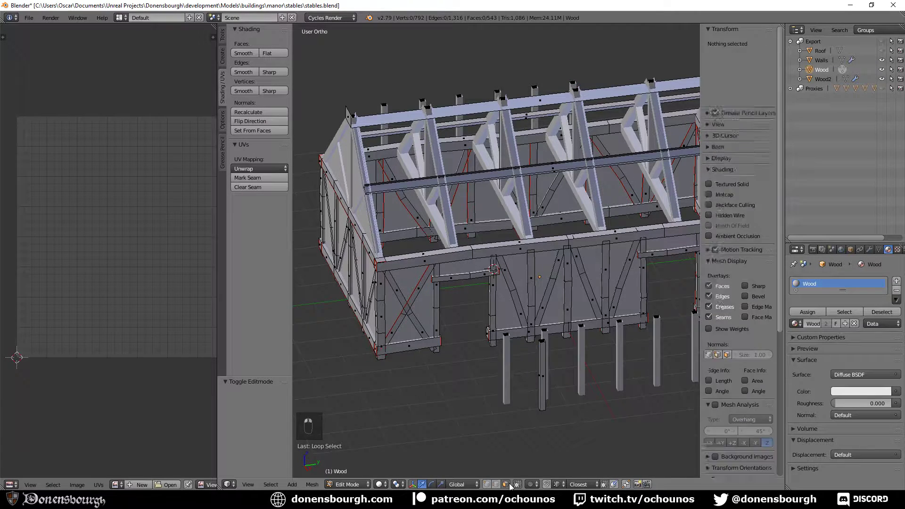
pyautogui.keyDown('alt'); pyautogui.rightClick(542, 381); pyautogui.keyUp('alt')
pyautogui.hotkey('shift', 'd')
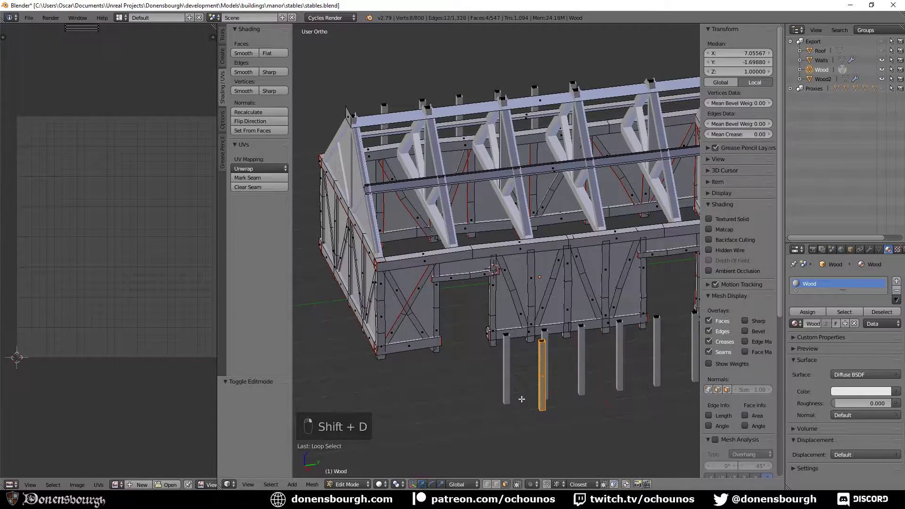
pyautogui.moveTo(551, 392); pyautogui.dragTo(396, 216)
pyautogui.moveTo(424, 259); pyautogui.dragTo(473, 297, button='middle')
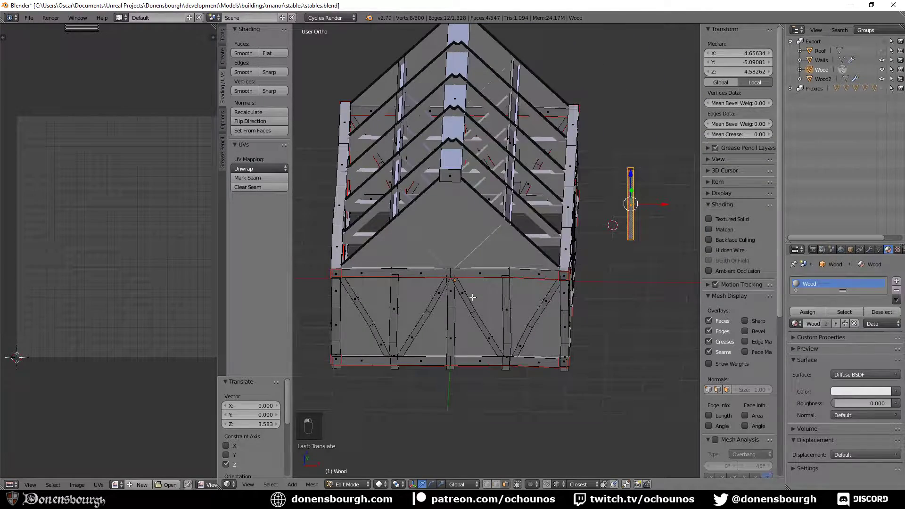
# - Place the copied post near the middle of the front gable and shift it about 0.146 along Y into the wall
pyautogui.press('KP_1')
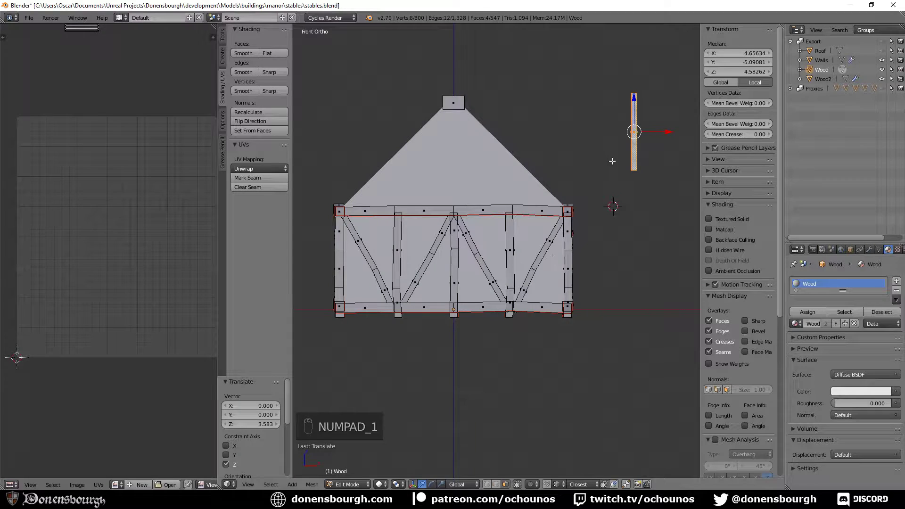
pyautogui.press('g')
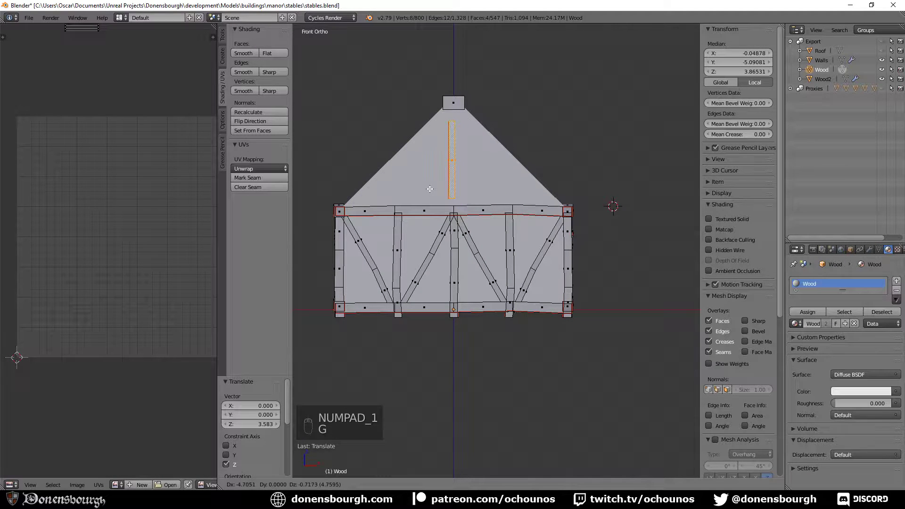
pyautogui.click(430, 189)
pyautogui.press('KP_3')
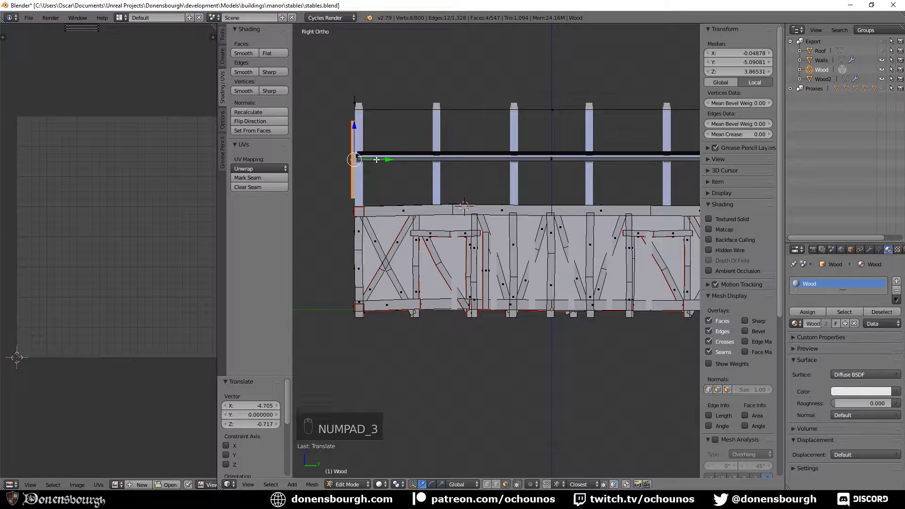
pyautogui.moveTo(376, 160); pyautogui.dragTo(393, 159)
# - Rotate the copied post 90° in the front view so it lies horizontally across the gable
pyautogui.press('KP_1')
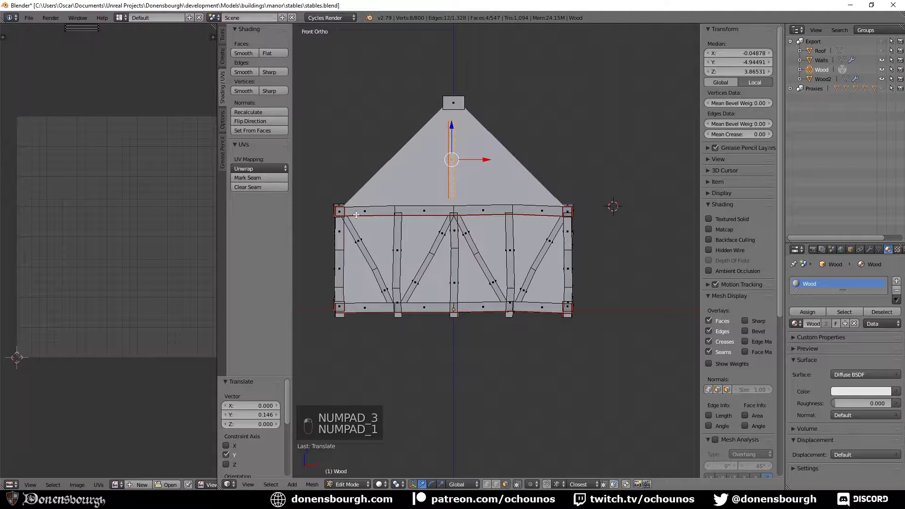
pyautogui.write('r')
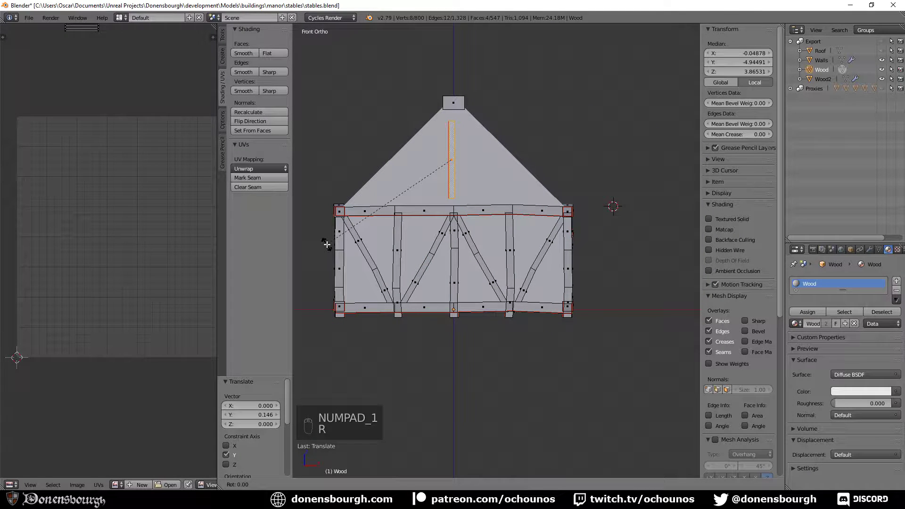
pyautogui.write('90')
pyautogui.press('Return')
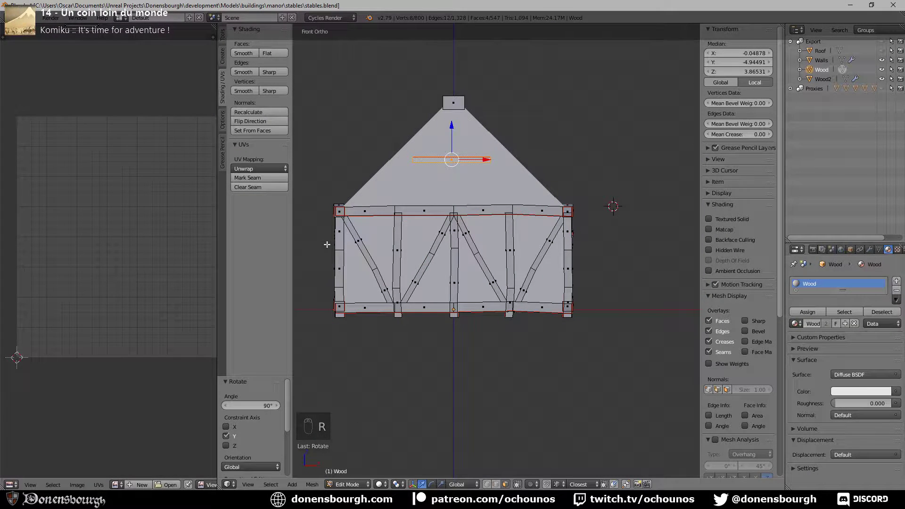
# - Hide the Walls object and centre the horizontal beam on the gable by setting its median X to 0
pyautogui.scroll(3, 328, 244)
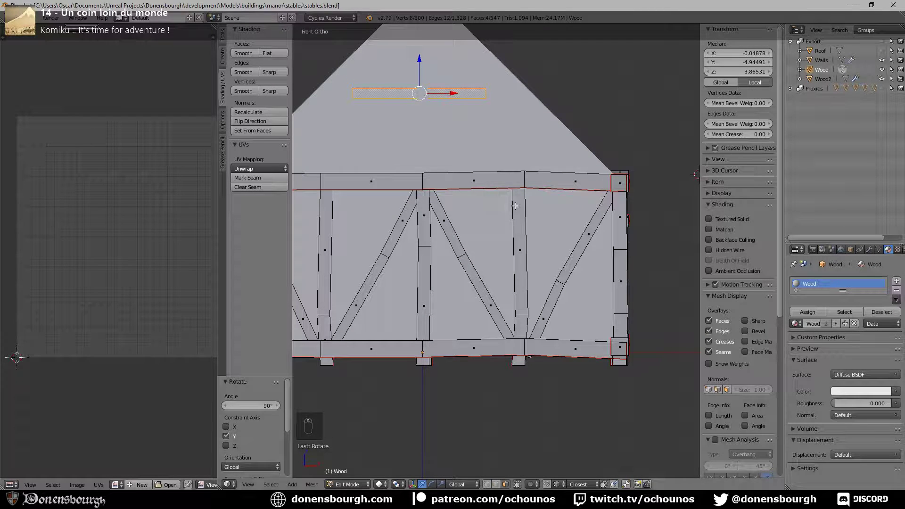
pyautogui.click(883, 60)
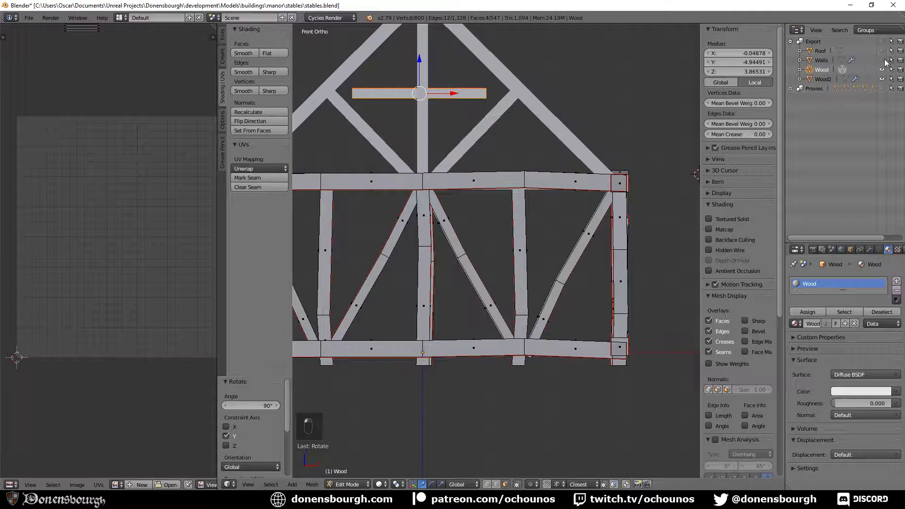
pyautogui.keyDown('shift'); pyautogui.moveTo(461, 171); pyautogui.dragTo(497, 260, button='middle'); pyautogui.keyUp('shift')
pyautogui.scroll(2, 495, 259)
pyautogui.keyDown('shift'); pyautogui.moveTo(447, 221); pyautogui.dragTo(486, 256, button='middle'); pyautogui.keyUp('shift')
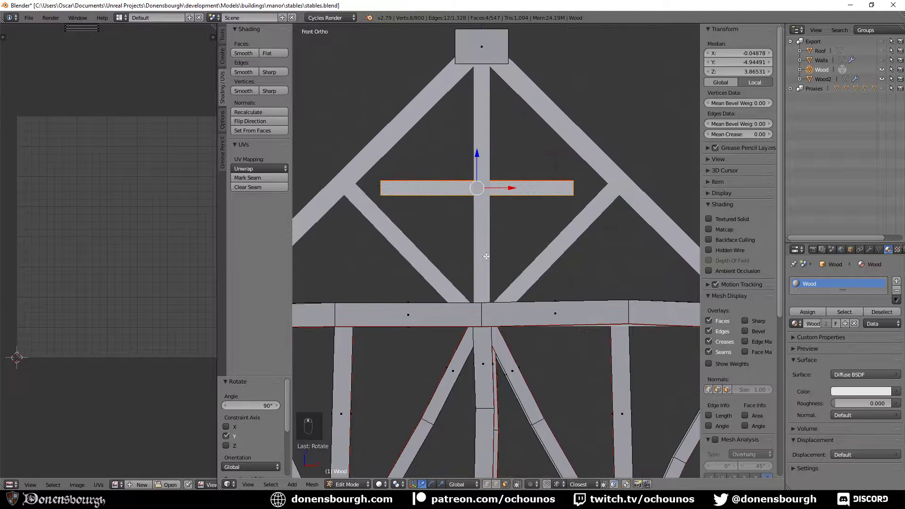
pyautogui.click(735, 54)
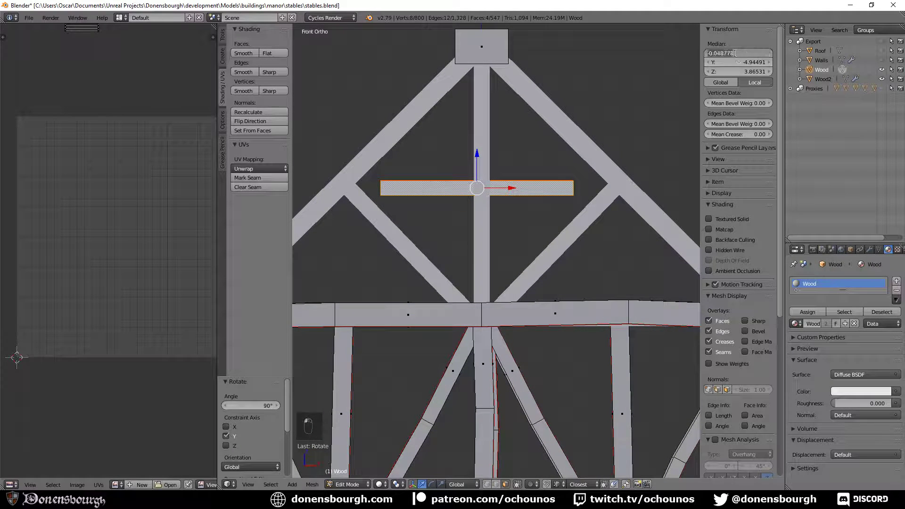
pyautogui.write('0')
pyautogui.press('Return')
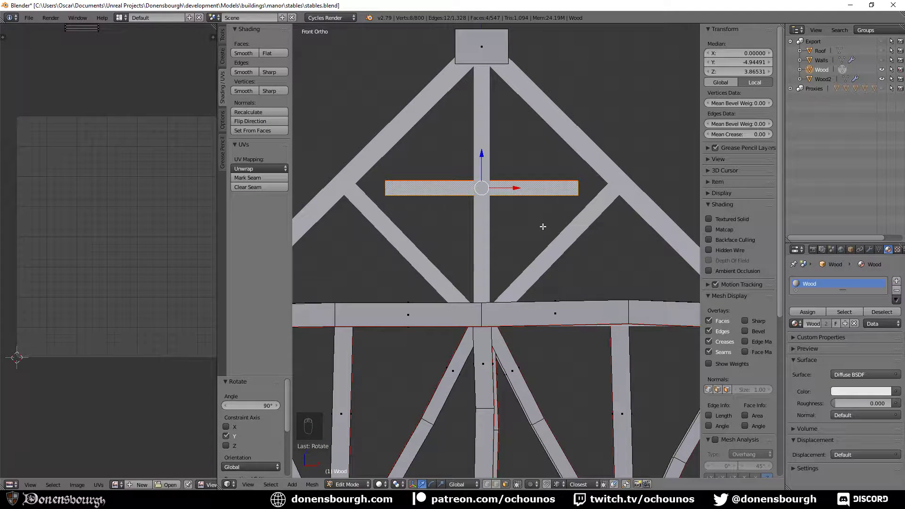
# - Scale the horizontal beam along X by about 1.339 so it reaches the rafters on both sides
pyautogui.press('s')
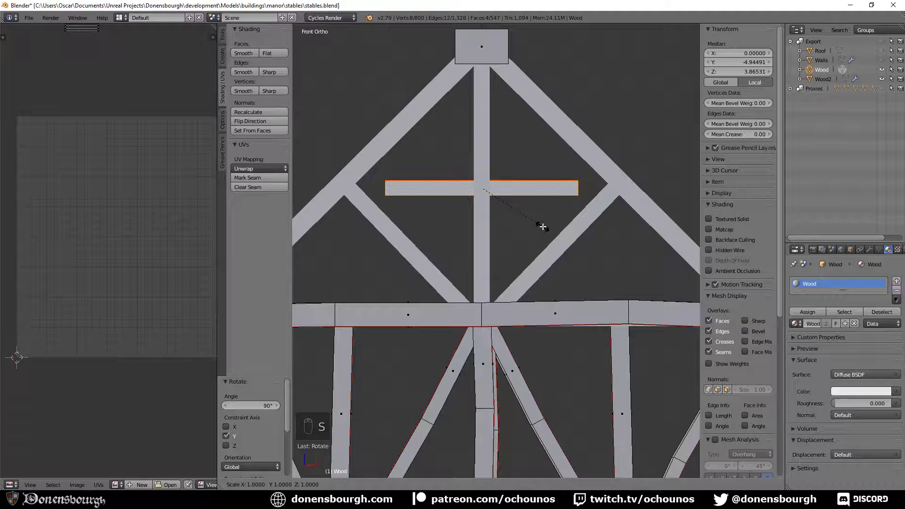
pyautogui.press('x')
pyautogui.click(565, 236)
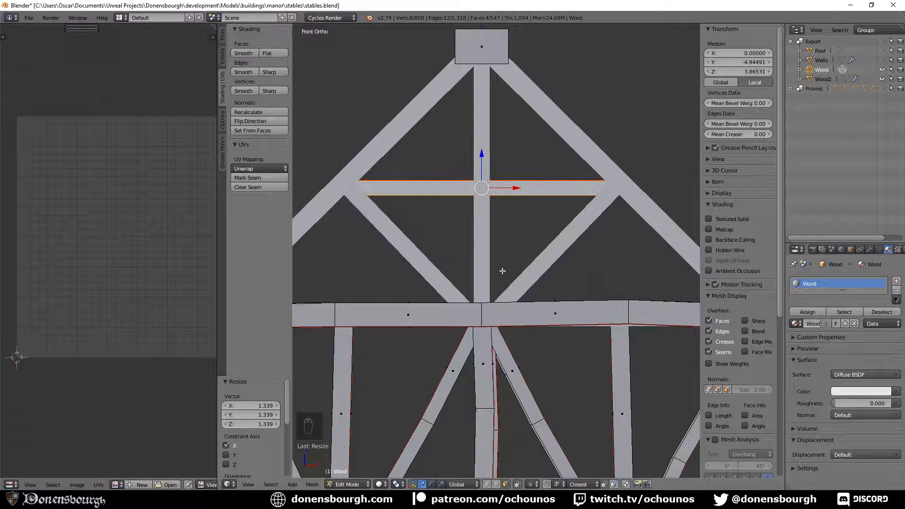
# - Show the Walls object again and return to editing the Wood mesh with the gable beam selected
pyautogui.moveTo(501, 268)
pyautogui.mouseDown(button='middle')
pyautogui.moveTo(524, 258)
pyautogui.moveTo(471, 325)
pyautogui.moveTo(416, 330)
pyautogui.moveTo(511, 282)
pyautogui.moveTo(505, 293)
pyautogui.moveTo(513, 273)
pyautogui.moveTo(500, 283)
pyautogui.mouseUp(button='middle')
pyautogui.press('Tab')
pyautogui.moveTo(880, 70); pyautogui.dragTo(881, 60)
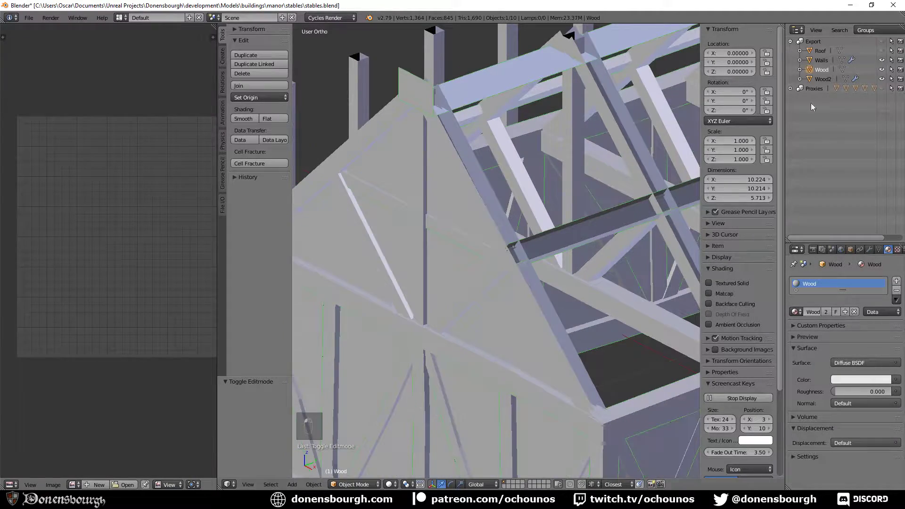
pyautogui.moveTo(472, 220); pyautogui.dragTo(487, 250, button='middle')
pyautogui.press('a')
pyautogui.press('Tab')
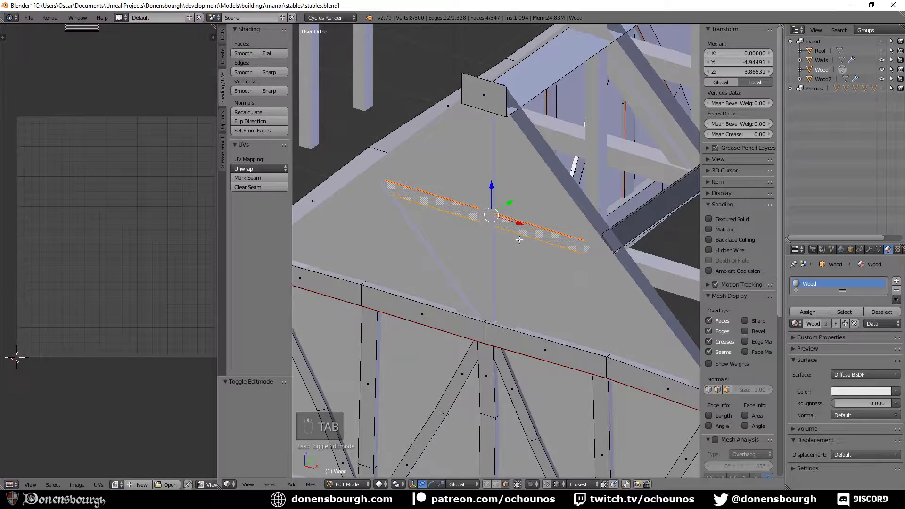
# - Duplicate the gable beam and place the copy on the opposite gable by setting its median Y to 4.94491
pyautogui.scroll(-3, 508, 279)
pyautogui.hotkey('shift', 'd')
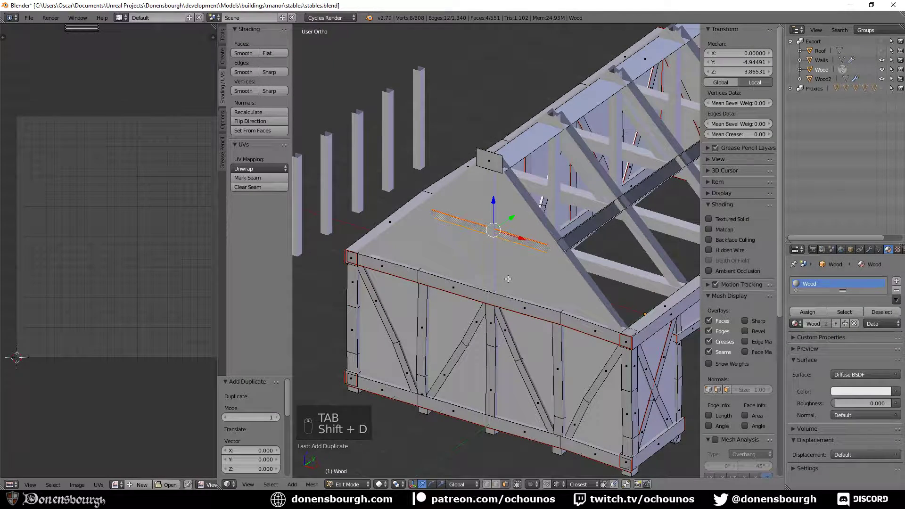
pyautogui.click(720, 63)
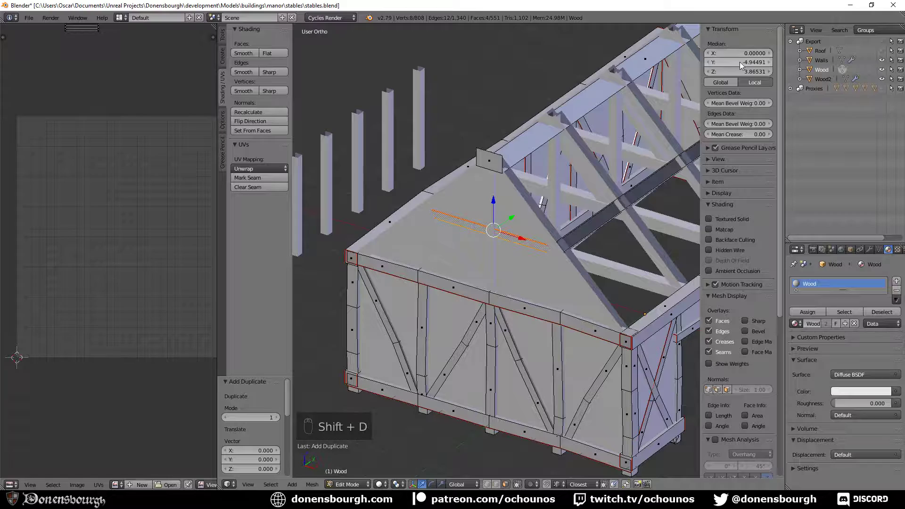
pyautogui.click(708, 63)
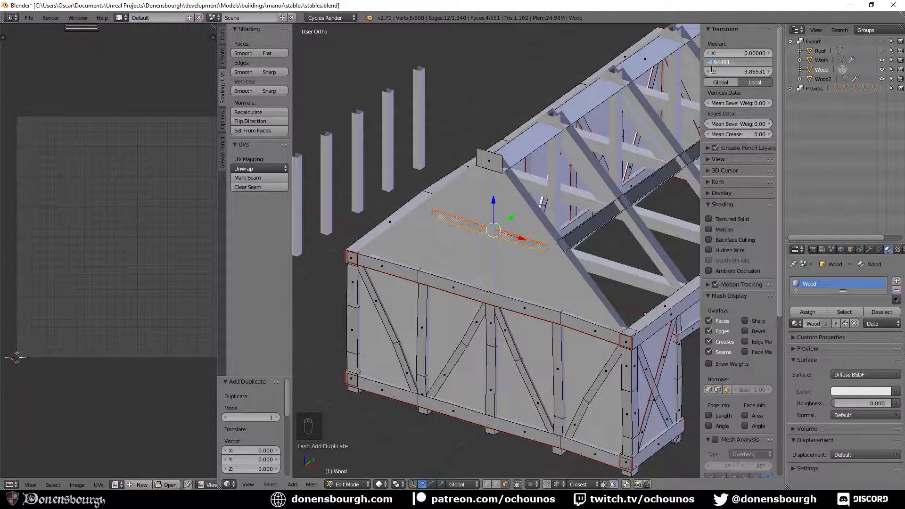
pyautogui.press('Delete')
pyautogui.press('Return')
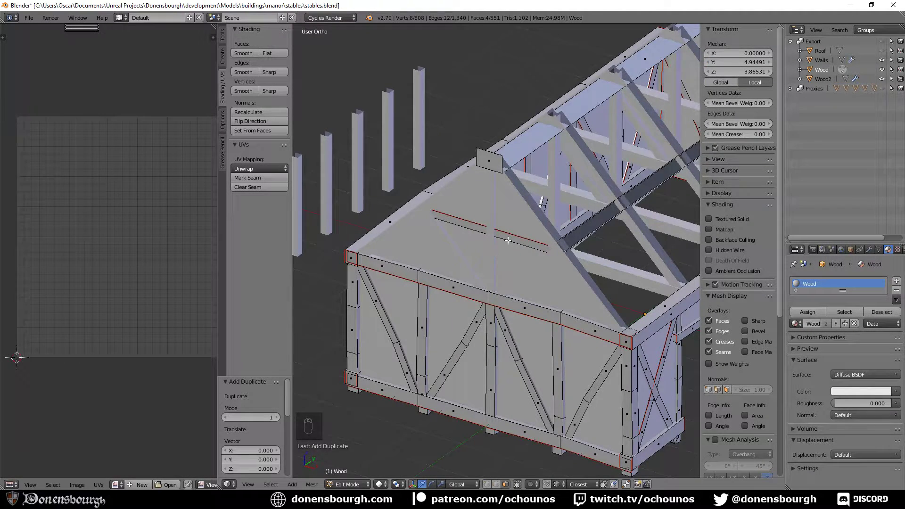
# - Switch to editing the Walls mesh and hide the Wood and Wood2 objects
pyautogui.scroll(-3, 590, 191)
pyautogui.press('Tab')
pyautogui.scroll(5, 508, 290)
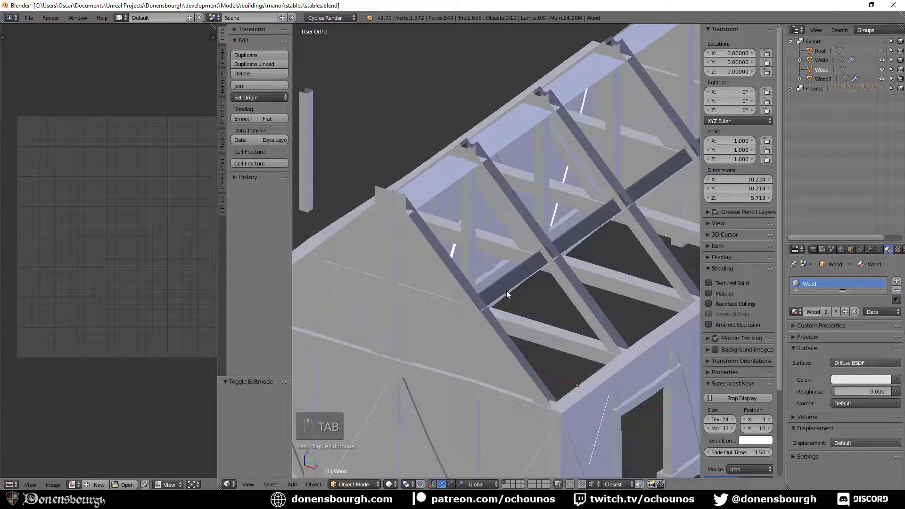
pyautogui.click(822, 61)
pyautogui.press('Tab')
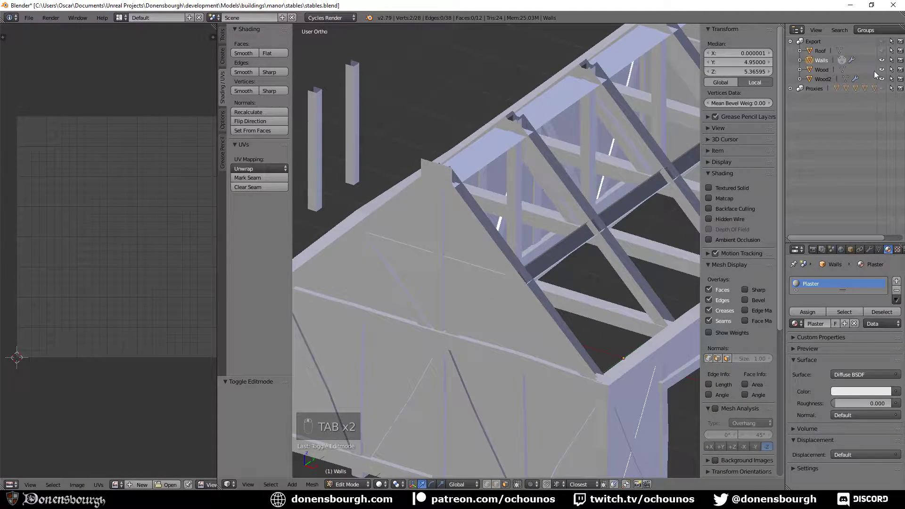
pyautogui.click(883, 70)
pyautogui.click(882, 79)
# - Subdivide the vertical centre edge of the gable wall at the positive Y end with one cut
pyautogui.scroll(-4, 474, 303)
pyautogui.moveTo(585, 293); pyautogui.dragTo(529, 274, button='middle')
pyautogui.scroll(4, 530, 282)
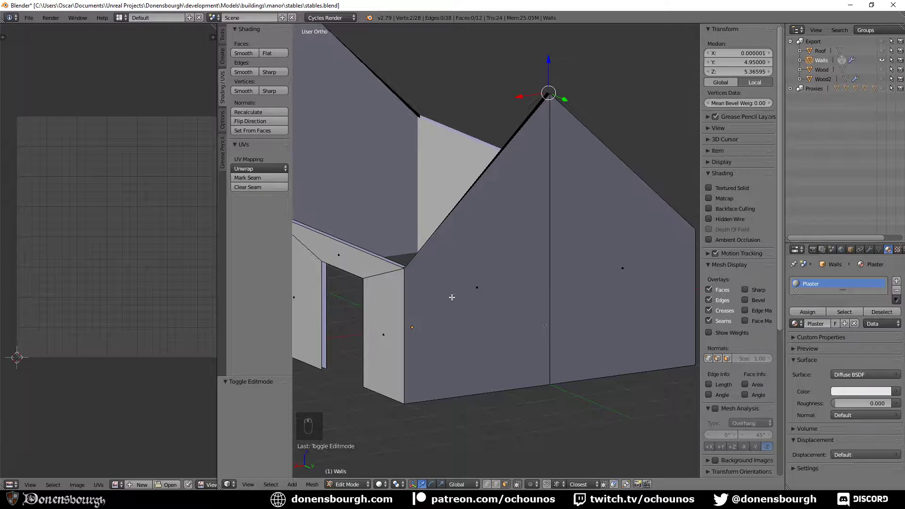
pyautogui.hotkey('ctrl', 'r')
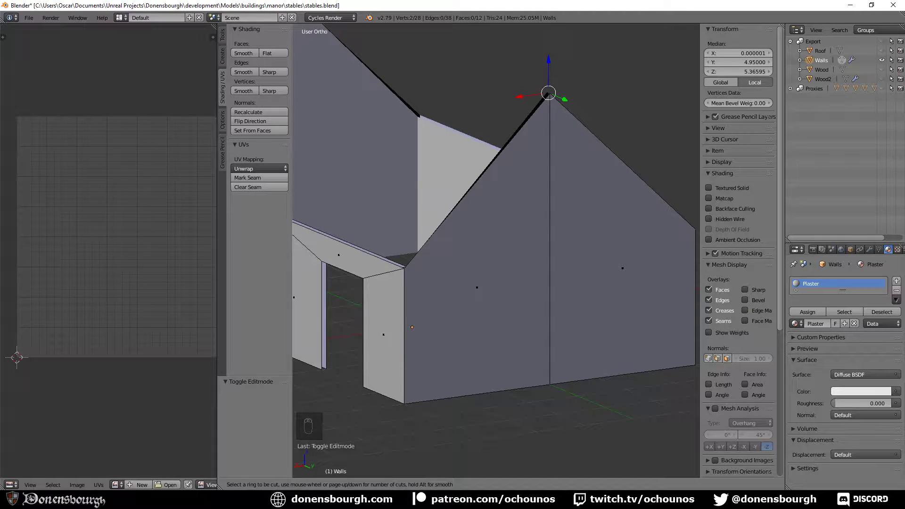
pyautogui.rightClick(515, 393)
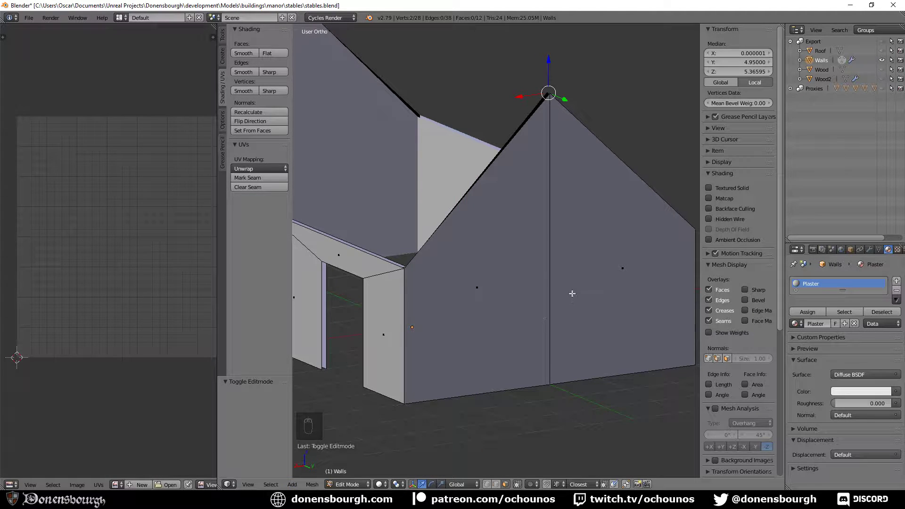
pyautogui.click(496, 484)
pyautogui.rightClick(543, 274)
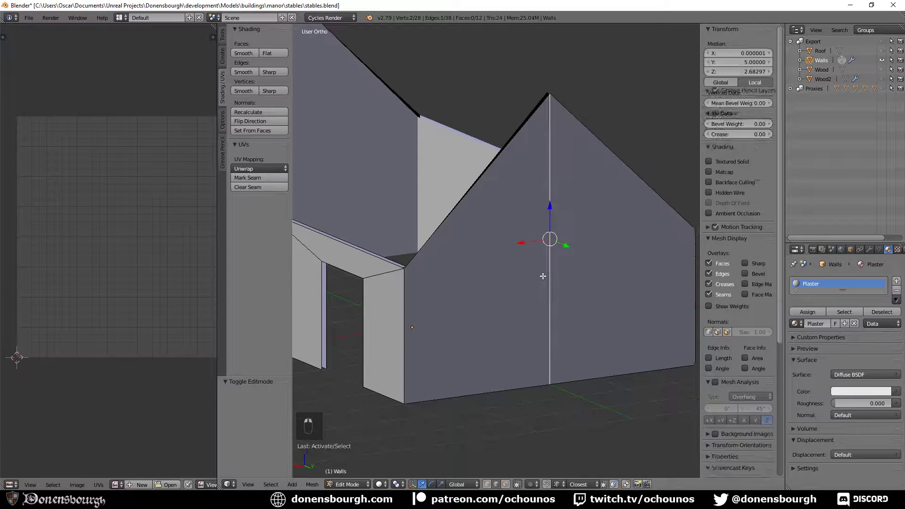
pyautogui.click(223, 35)
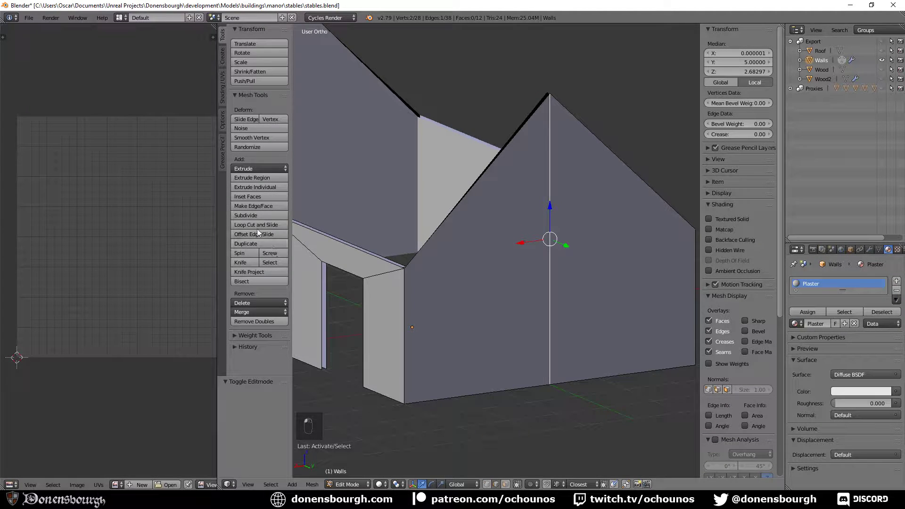
pyautogui.click(253, 216)
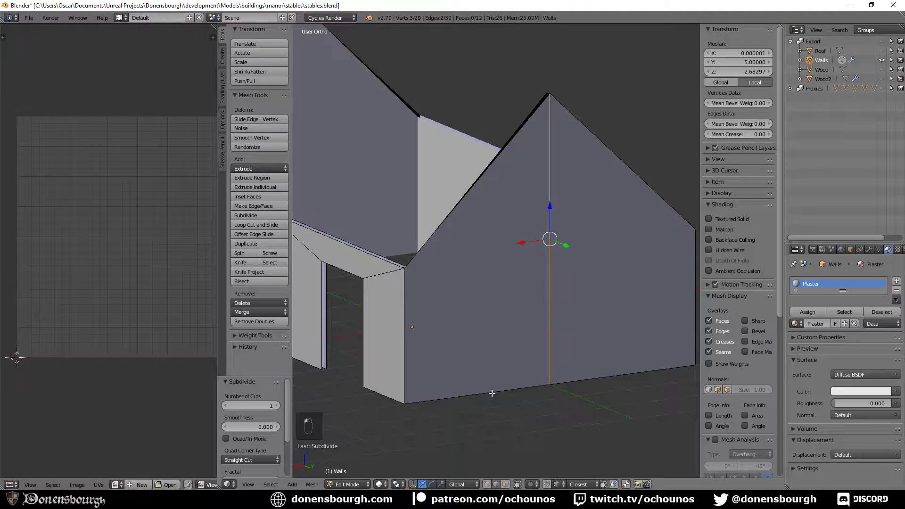
# - Create a face on the lower half of the gable from the centre midpoint, eave corner, bottom corner and bottom centre vertices
pyautogui.click(487, 485)
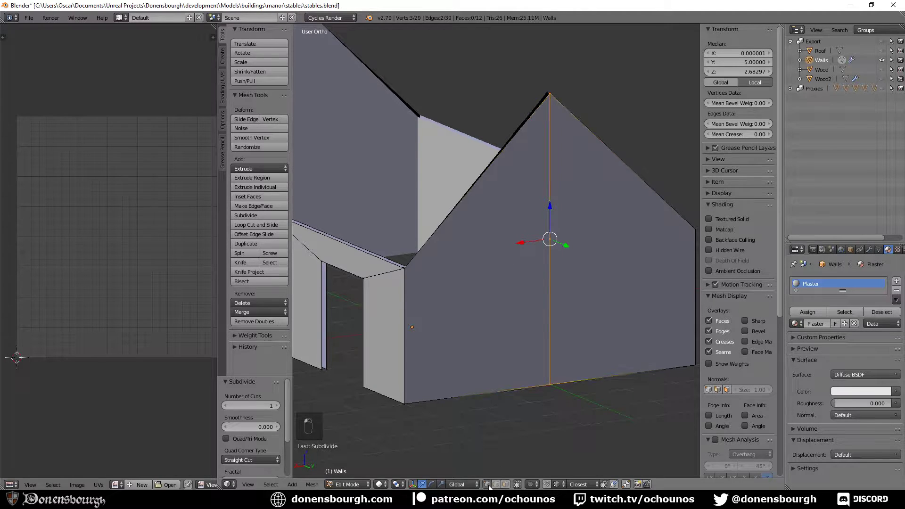
pyautogui.rightClick(541, 246)
pyautogui.keyDown('shift'); pyautogui.rightClick(412, 327); pyautogui.keyUp('shift')
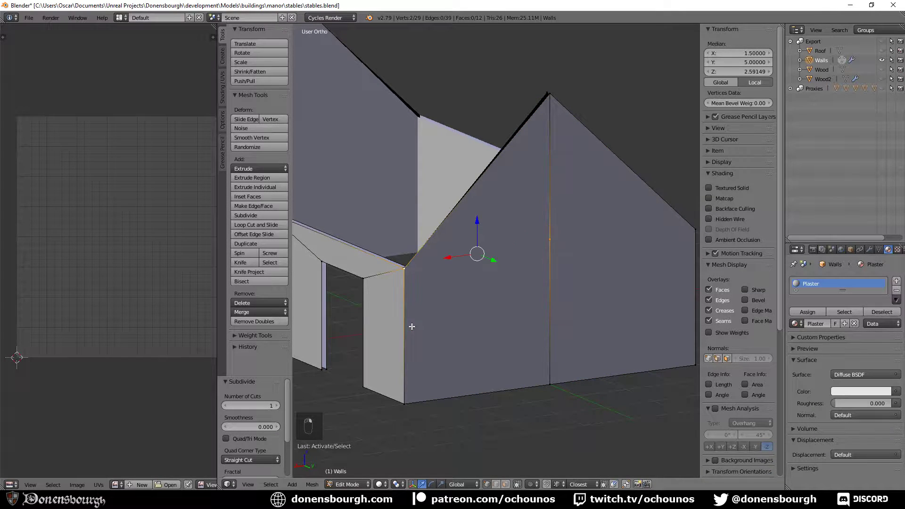
pyautogui.keyDown('shift'); pyautogui.rightClick(401, 403); pyautogui.keyUp('shift')
pyautogui.keyDown('shift'); pyautogui.rightClick(551, 387); pyautogui.keyUp('shift')
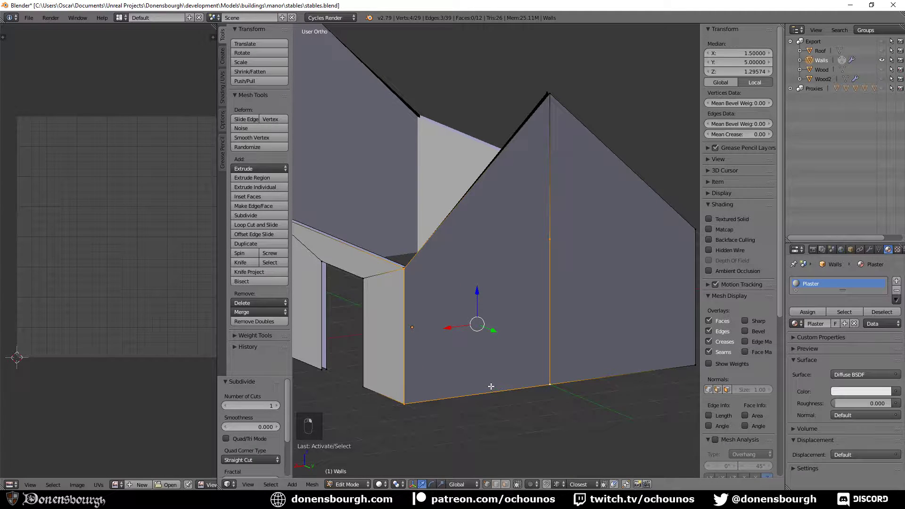
pyautogui.press('f')
# - Create a triangular face on the upper half of the gable from the eave corner, apex and centre midpoint vertices
pyautogui.rightClick(404, 270)
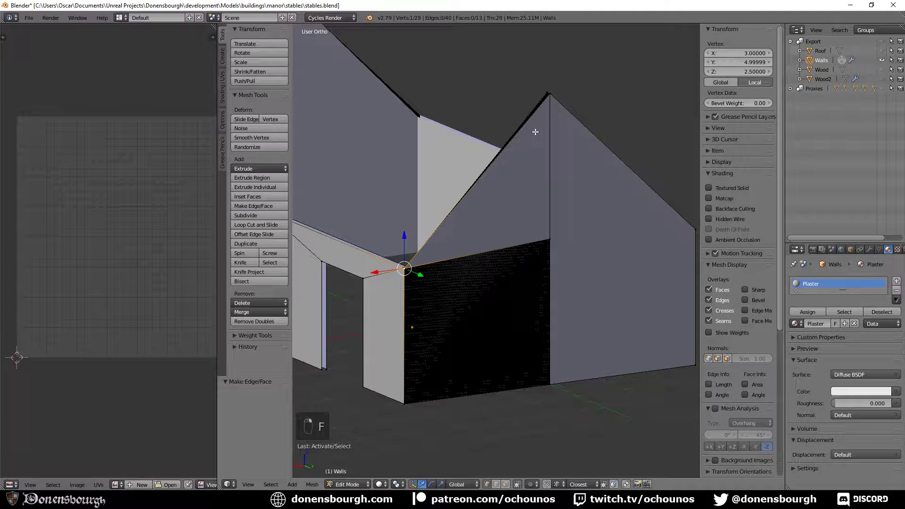
pyautogui.keyDown('shift'); pyautogui.rightClick(550, 94); pyautogui.keyUp('shift')
pyautogui.keyDown('shift'); pyautogui.rightClick(550, 236); pyautogui.keyUp('shift')
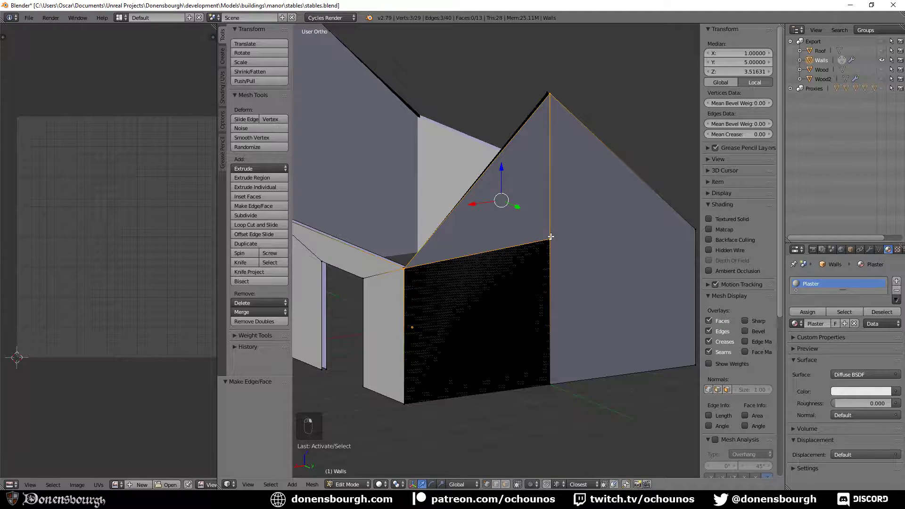
pyautogui.press('f')
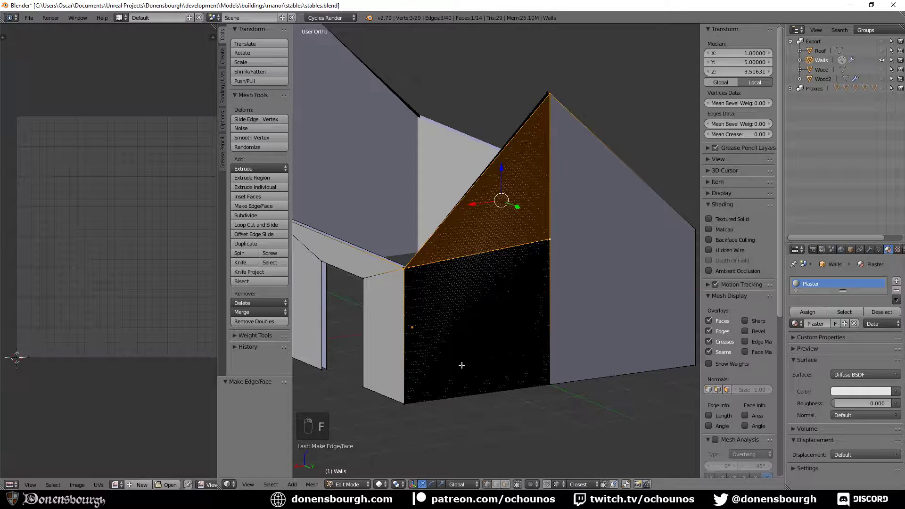
# - Delete only the original full-height half-gable face that overlaps the new lower and upper faces, using face selection and wireframe display
pyautogui.click(505, 486)
pyautogui.rightClick(492, 286)
pyautogui.rightClick(486, 256)
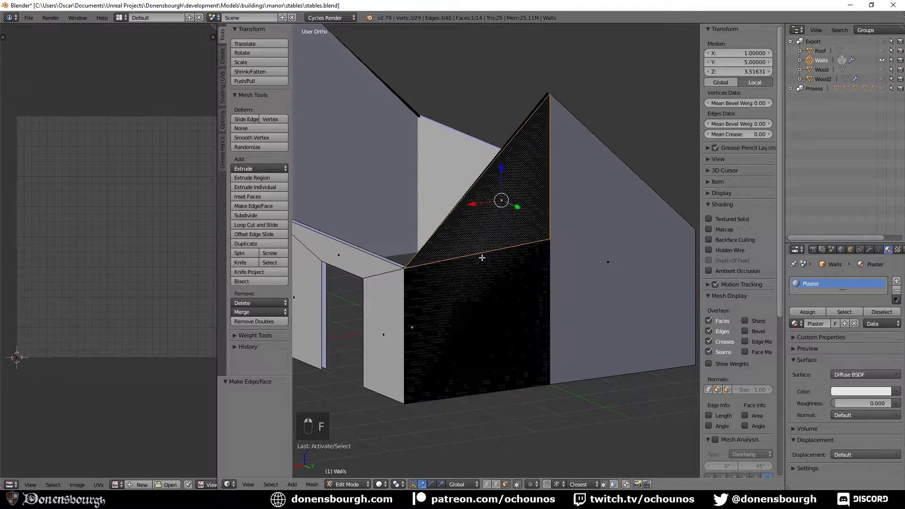
pyautogui.rightClick(483, 287)
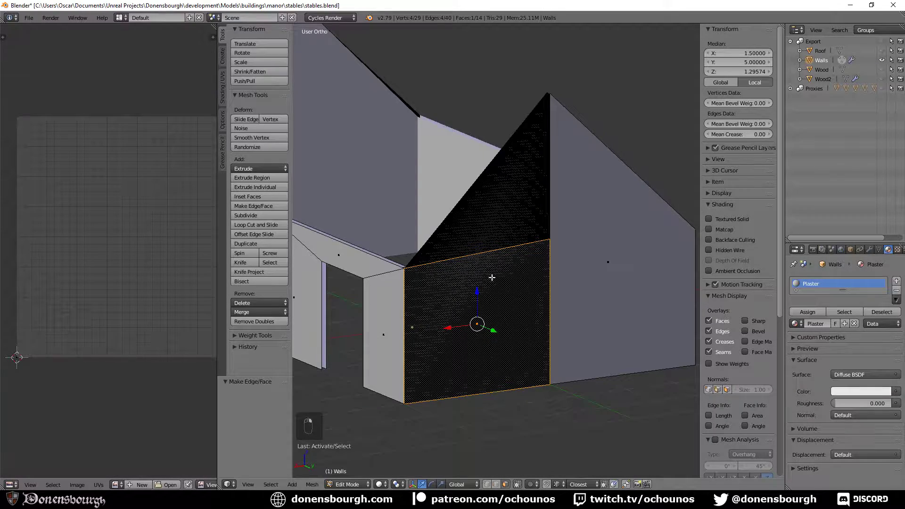
pyautogui.press('z')
pyautogui.scroll(3, 493, 289)
pyautogui.rightClick(488, 298)
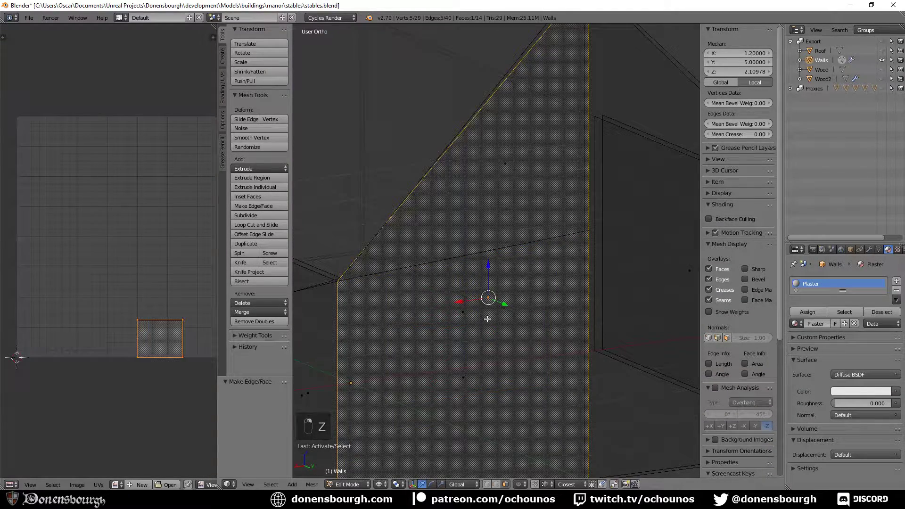
pyautogui.scroll(-5, 488, 306)
pyautogui.press('x')
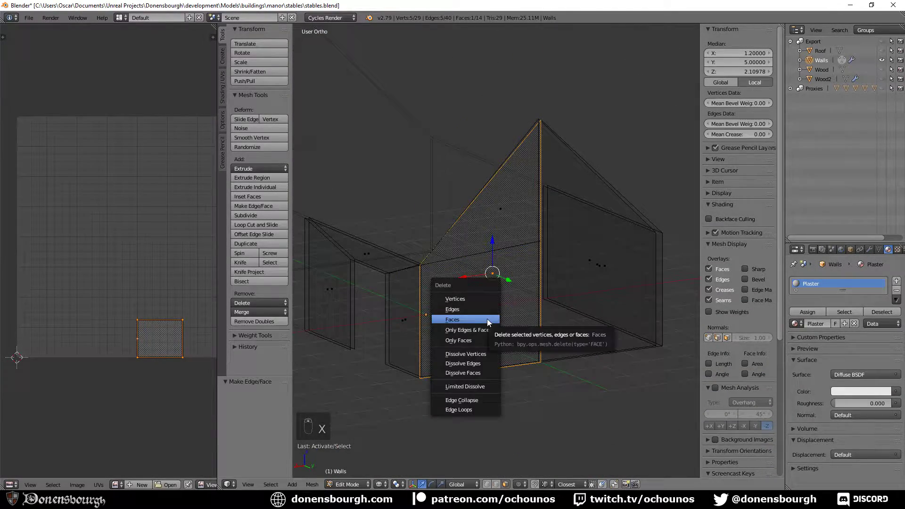
pyautogui.click(477, 340)
pyautogui.scroll(-2, 496, 340)
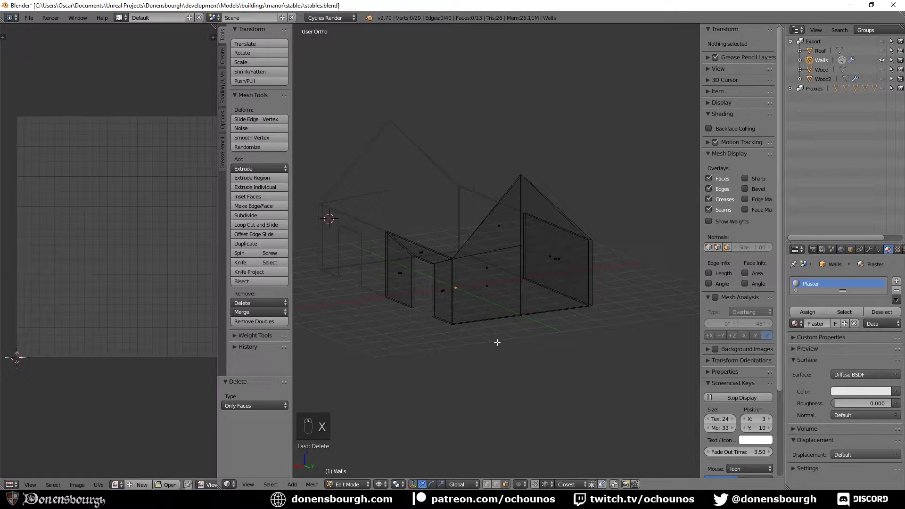
pyautogui.press('z')
pyautogui.scroll(8, 505, 351)
pyautogui.scroll(-2, 506, 352)
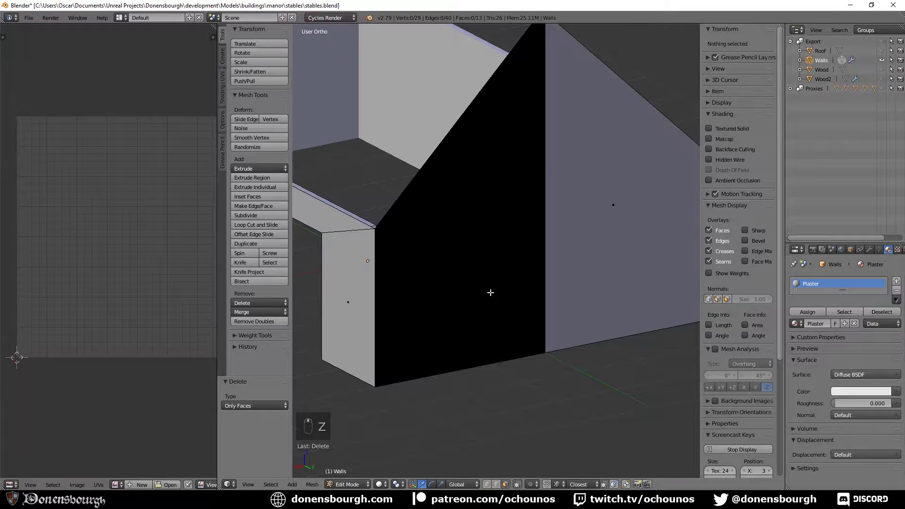
# - Flip the normals of the new lower and upper gable faces
pyautogui.press('a')
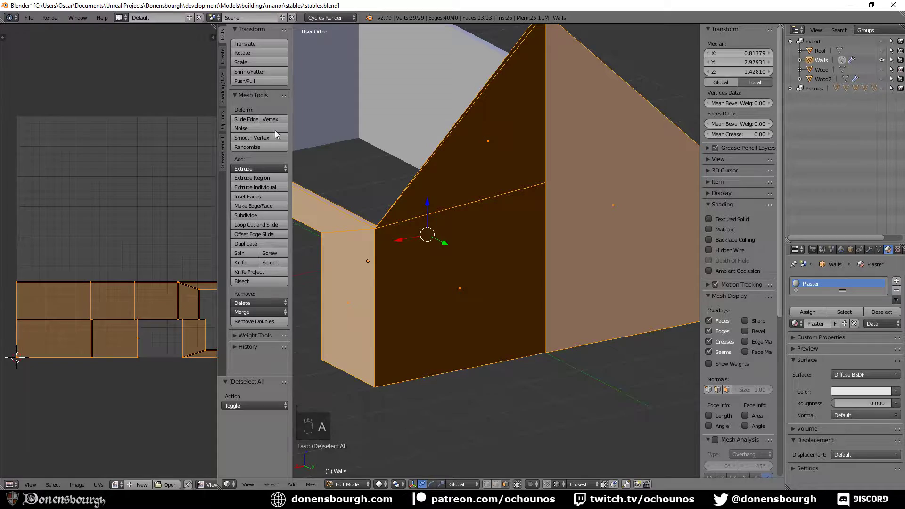
pyautogui.moveTo(312, 192); pyautogui.dragTo(351, 220, button='middle')
pyautogui.click(222, 92)
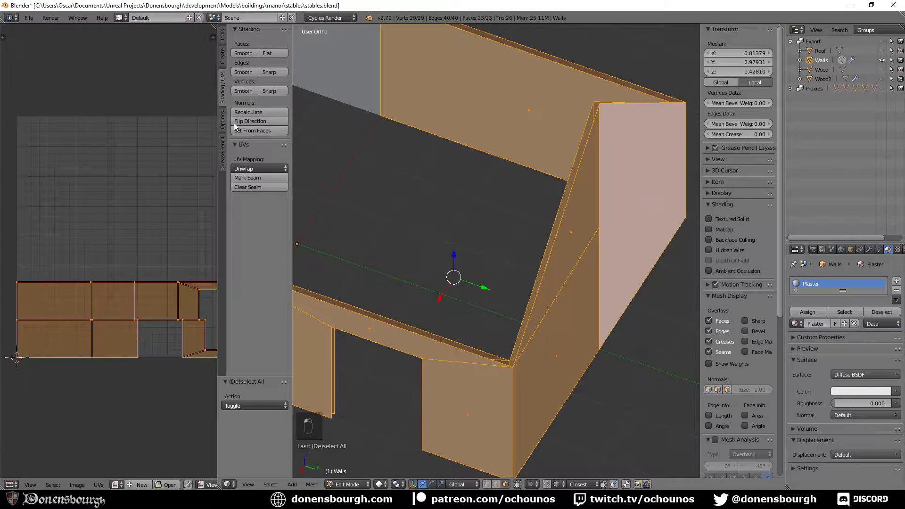
pyautogui.press('a')
pyautogui.rightClick(567, 232)
pyautogui.click(263, 121)
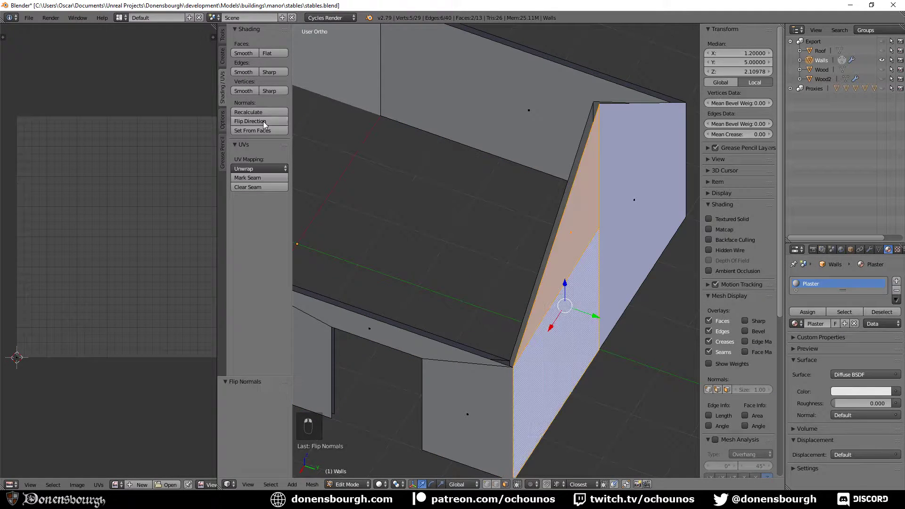
# - Show the Wood object and lower the gable's centre midpoint vertex by 0.096 along Z, behind the horizontal beam
pyautogui.moveTo(519, 235); pyautogui.dragTo(494, 226, button='middle')
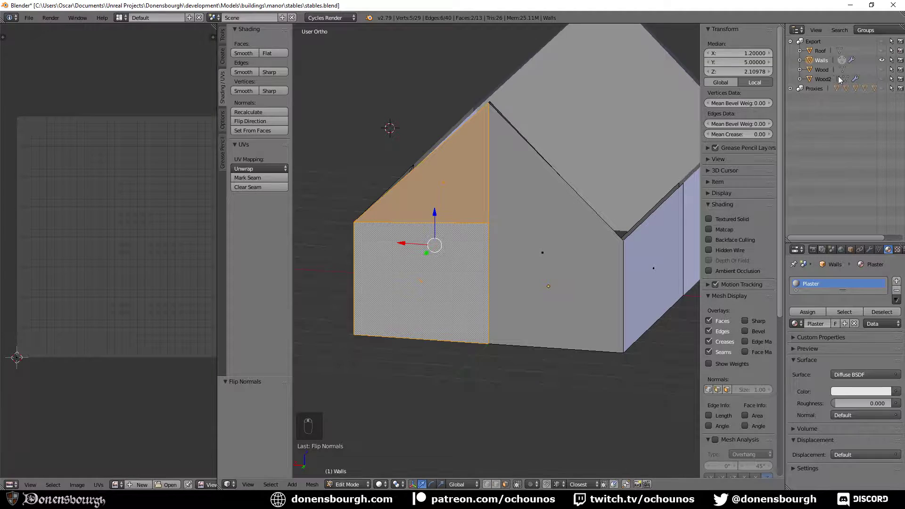
pyautogui.click(882, 69)
pyautogui.scroll(2, 492, 205)
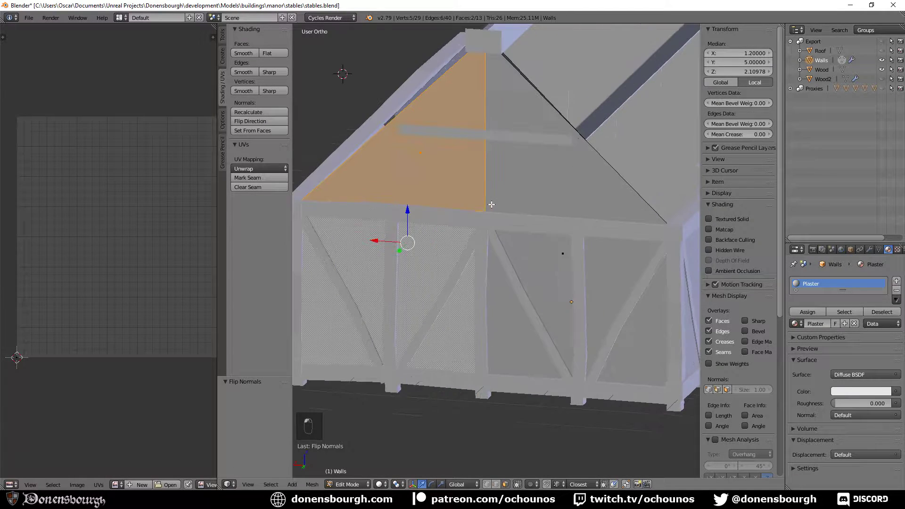
pyautogui.moveTo(495, 216); pyautogui.dragTo(475, 235, button='middle')
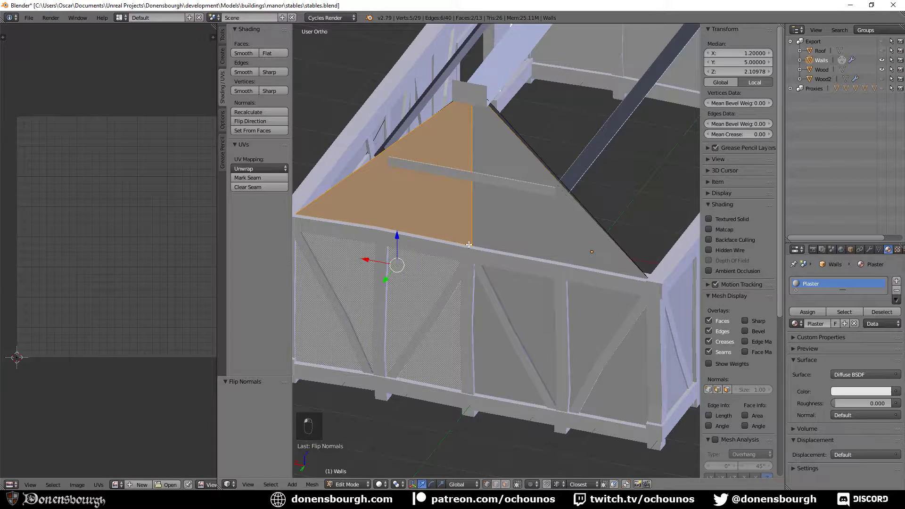
pyautogui.rightClick(472, 222)
pyautogui.press('g')
pyautogui.press('z')
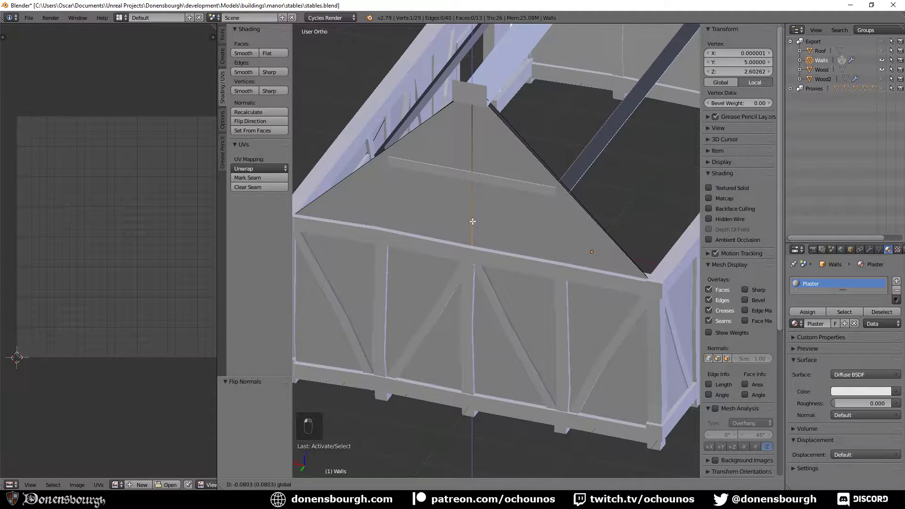
pyautogui.click(473, 221)
# - Show the Wood2 timbers against the gable, and hide both the Wood and Wood2 objects again
pyautogui.click(882, 79)
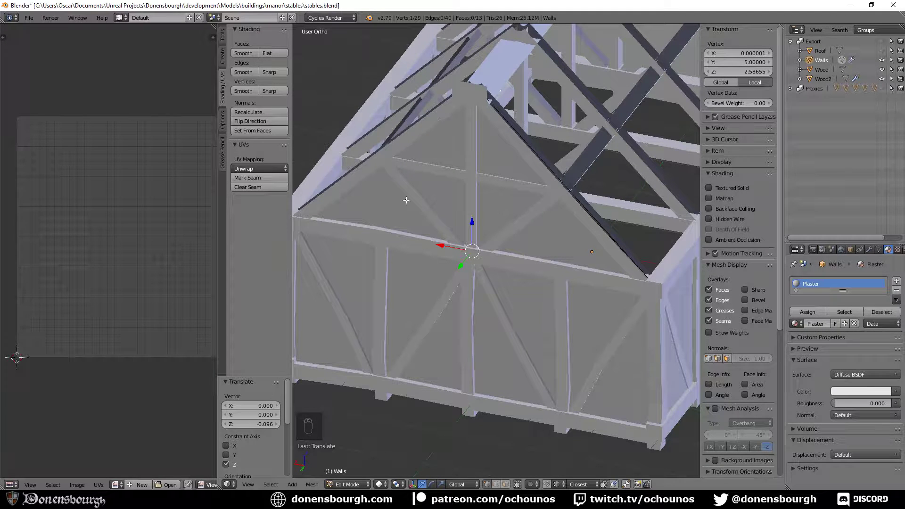
pyautogui.click(882, 69)
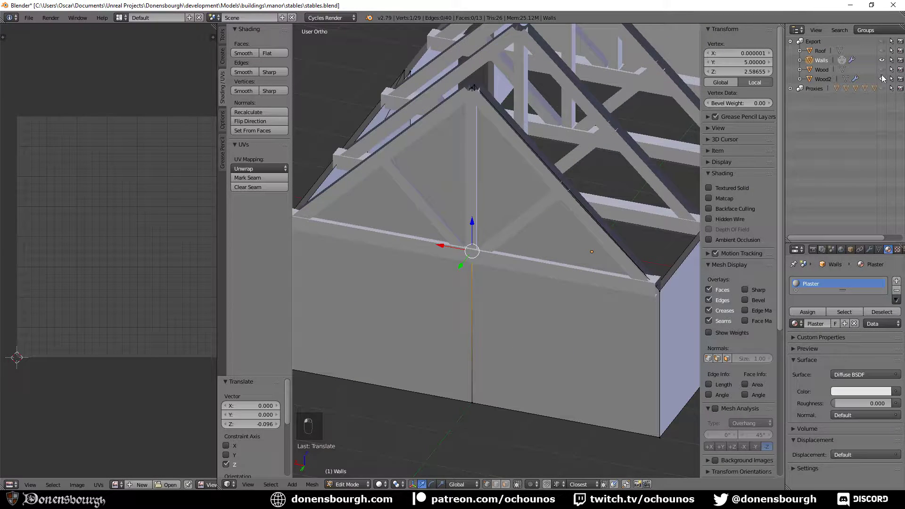
pyautogui.click(882, 78)
# - Subdivide the upper triangular gable face with one cut and switch to edge selection
pyautogui.moveTo(490, 270); pyautogui.dragTo(533, 267, button='middle')
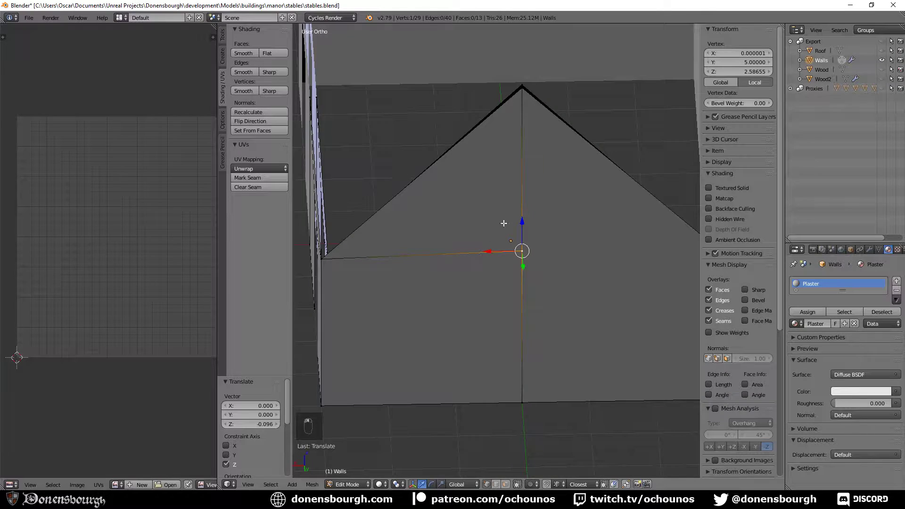
pyautogui.moveTo(503, 223); pyautogui.dragTo(435, 316, button='middle')
pyautogui.rightClick(385, 318)
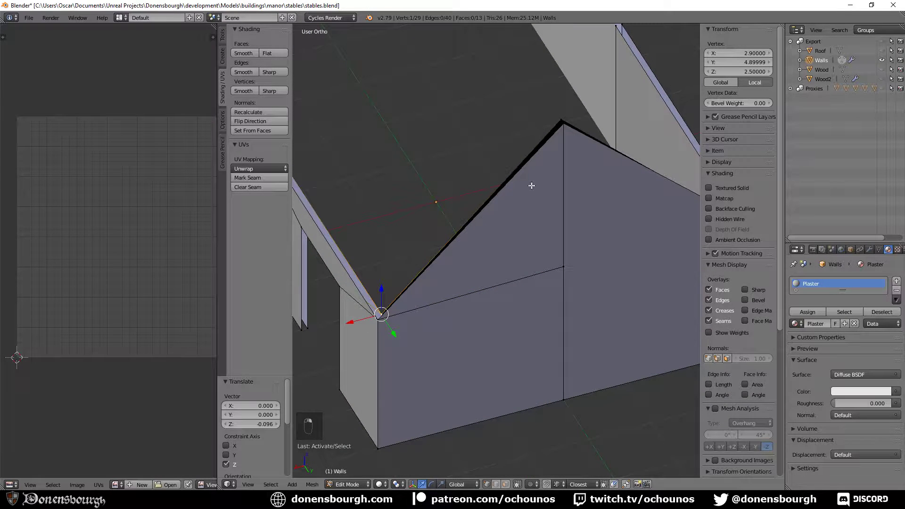
pyautogui.rightClick(384, 320)
pyautogui.keyDown('shift'); pyautogui.rightClick(565, 135); pyautogui.keyUp('shift')
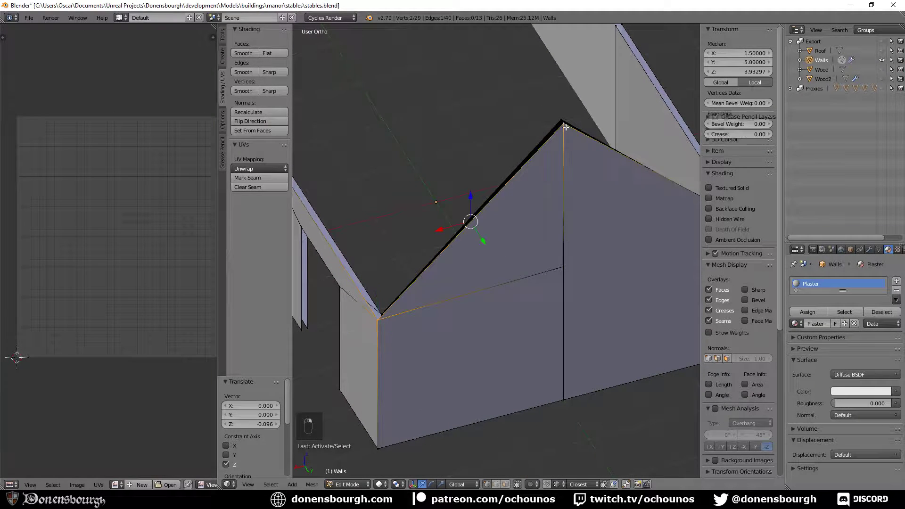
pyautogui.keyDown('shift'); pyautogui.rightClick(562, 265); pyautogui.keyUp('shift')
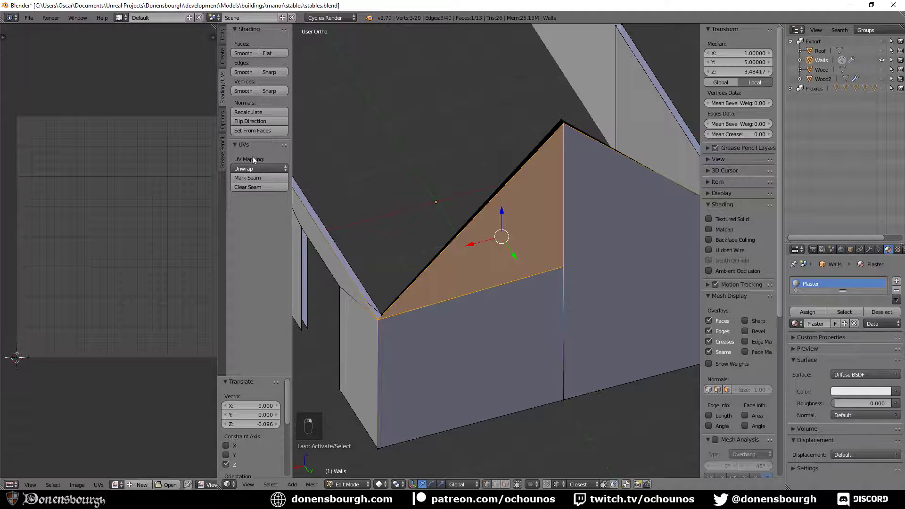
pyautogui.click(223, 35)
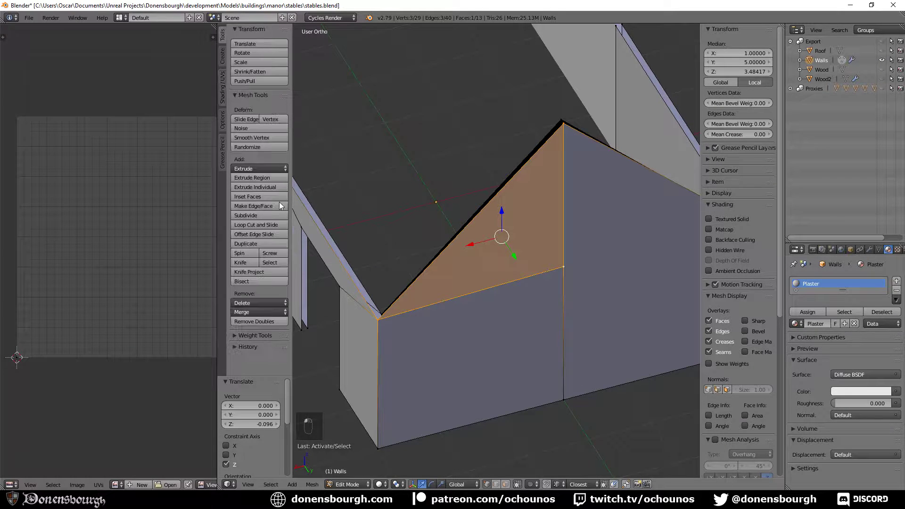
pyautogui.click(259, 216)
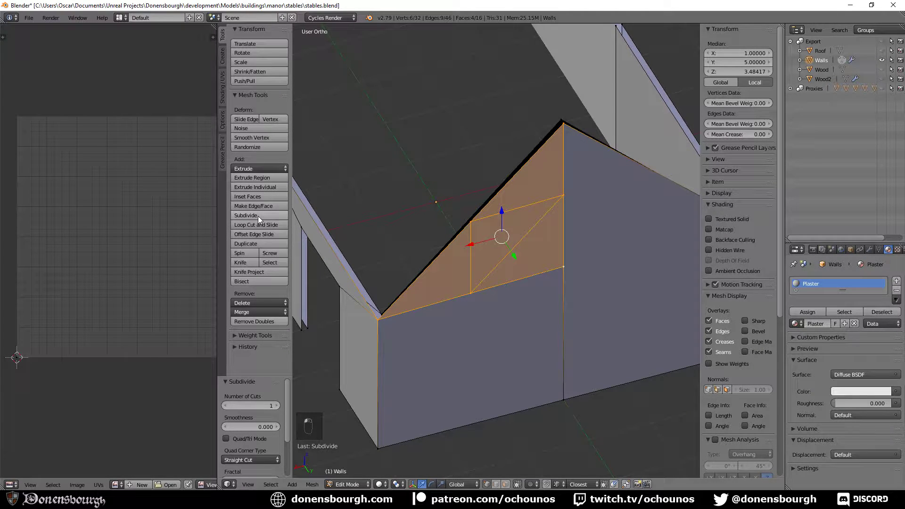
pyautogui.moveTo(590, 275); pyautogui.dragTo(496, 301, button='middle')
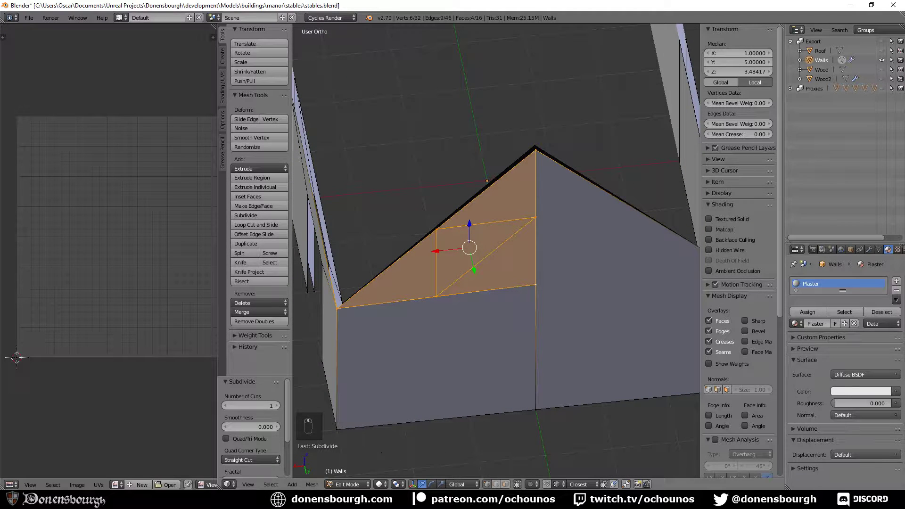
pyautogui.click(499, 484)
# - Try dissolving the edges of the inner triangle in the subdivided gable face, and undo the dissolve
pyautogui.press('a')
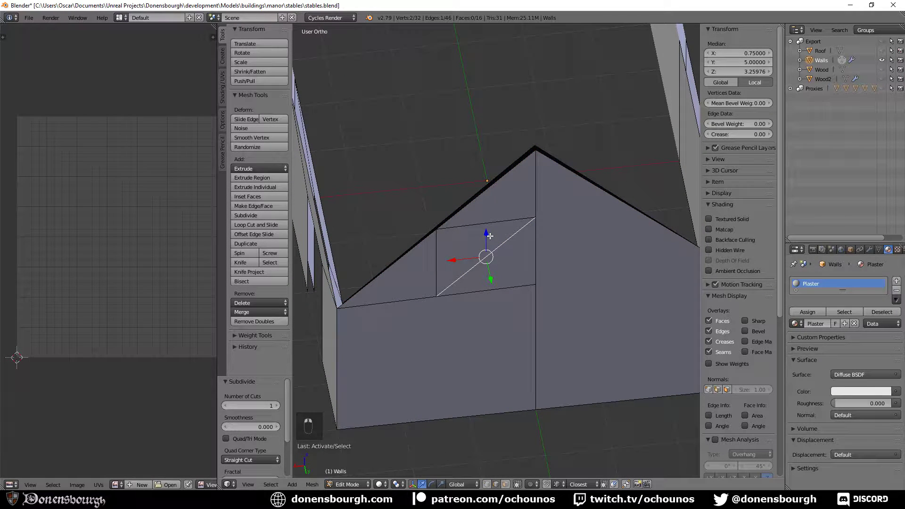
pyautogui.rightClick(485, 238)
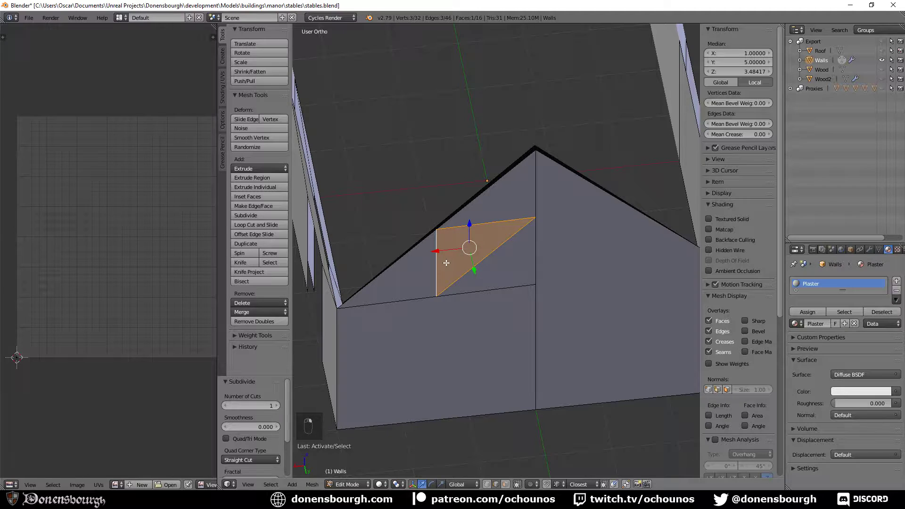
pyautogui.press('x')
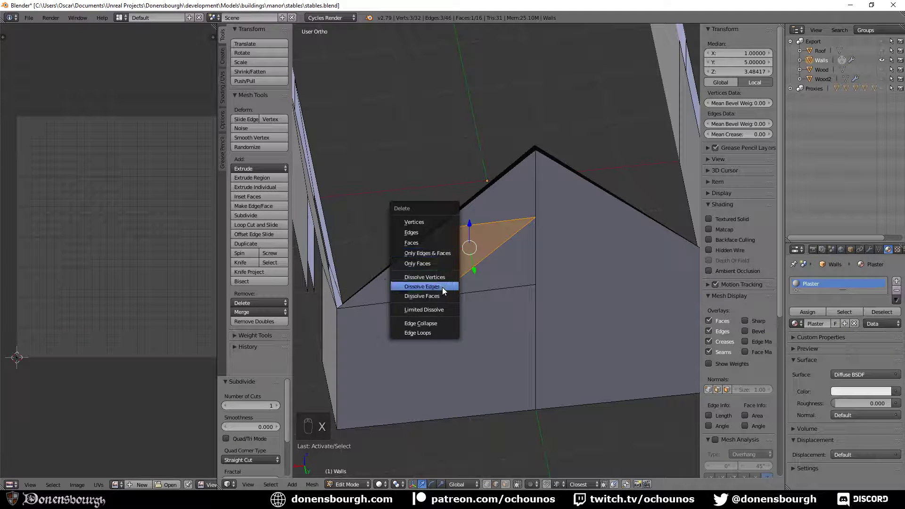
pyautogui.click(442, 288)
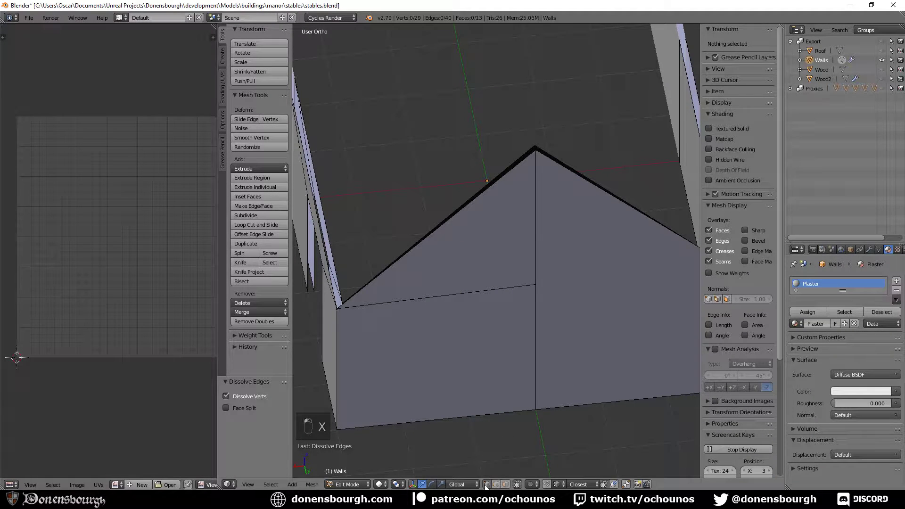
pyautogui.hotkey('ctrl', 'z')
pyautogui.hotkey('ctrl', 'z')
pyautogui.hotkey('ctrl', 'z')
pyautogui.hotkey('ctrl', 'z')
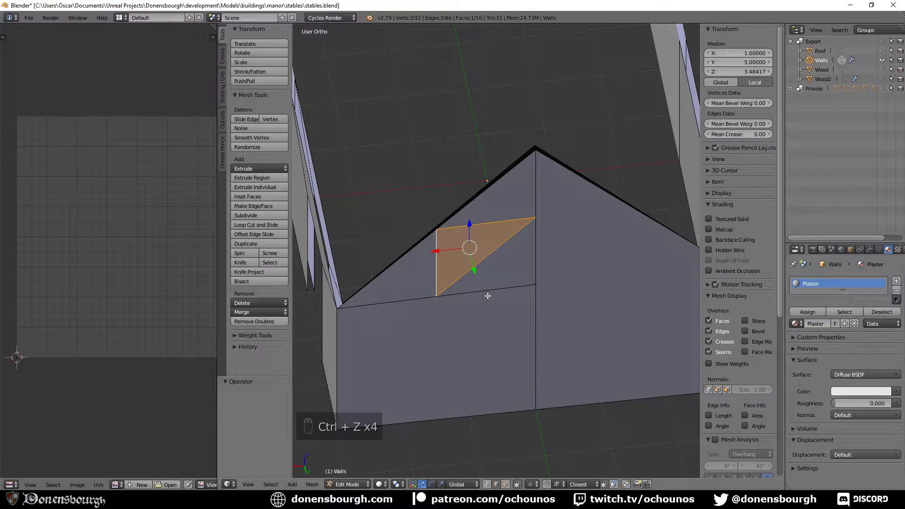
# - Dissolve the diagonal edge inside the subdivided upper gable to merge its two triangles into a rectangle
pyautogui.rightClick(464, 274)
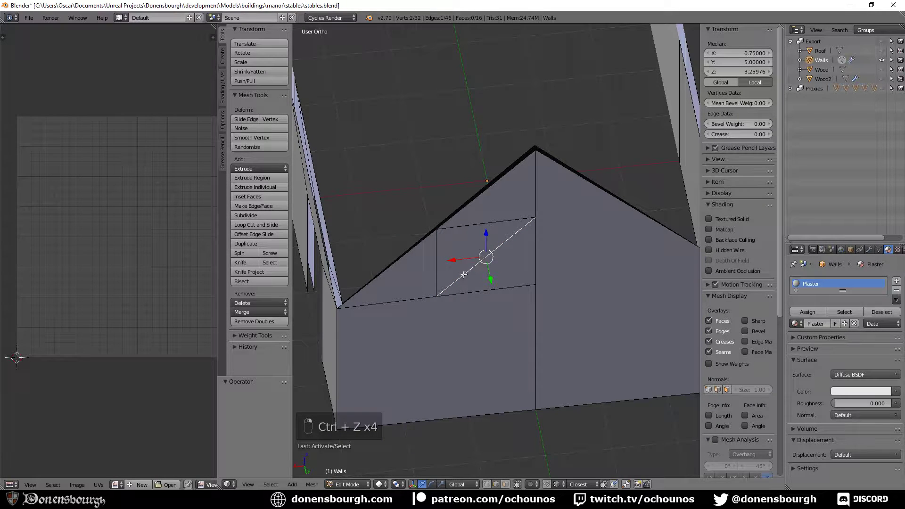
pyautogui.press('x')
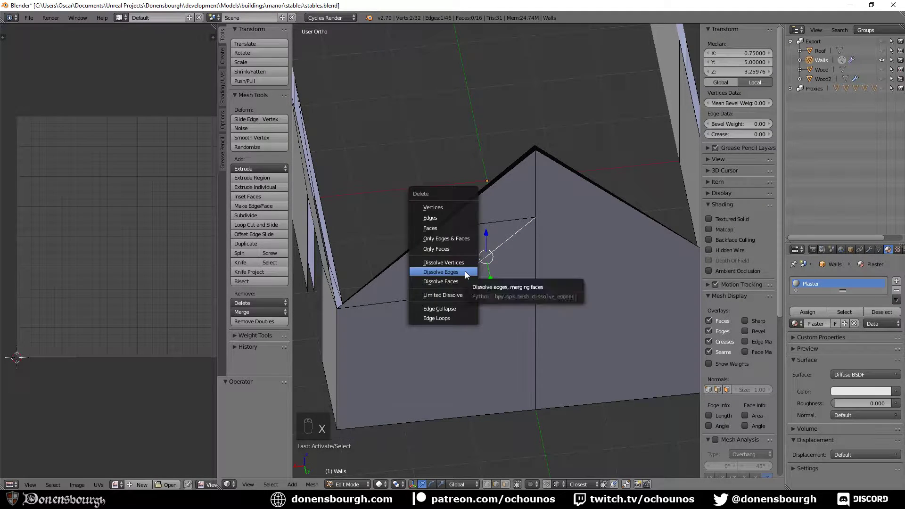
pyautogui.click(461, 279)
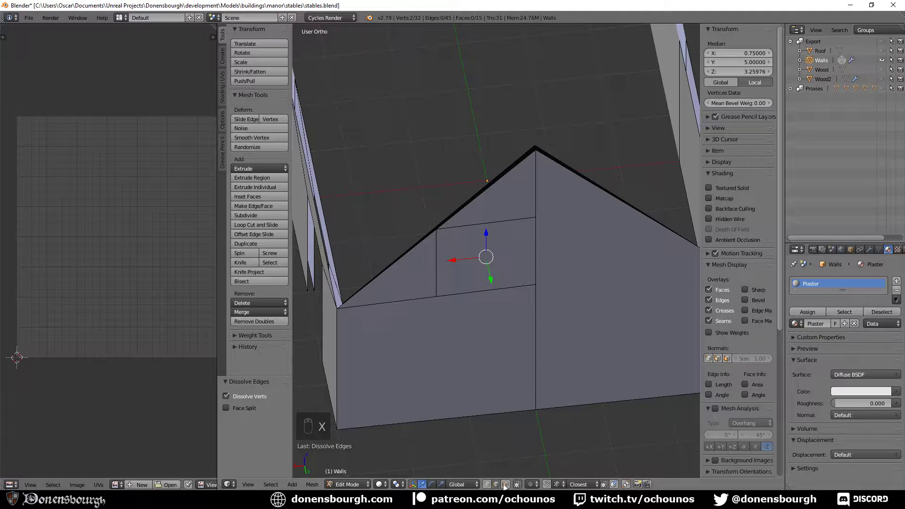
# - Delete only the merged rectangular face in the upper gable, keeping its surrounding edges
pyautogui.click(504, 484)
pyautogui.rightClick(493, 255)
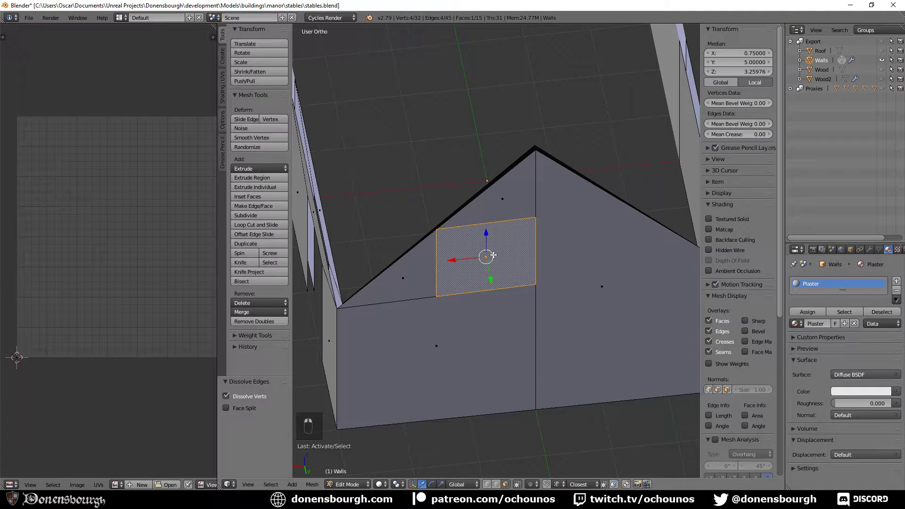
pyautogui.press('x')
pyautogui.click(467, 233)
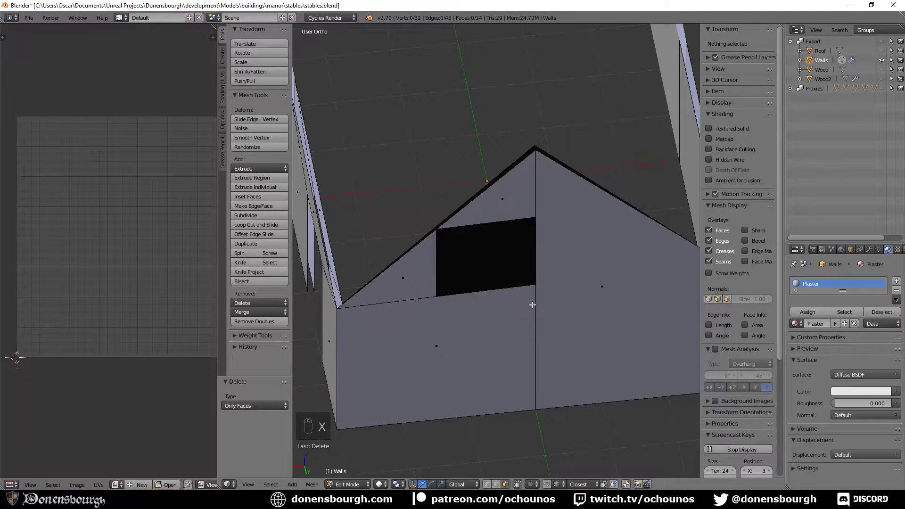
# - Snap the rectangular opening's upper and lower corner vertices along its two vertical sides onto the central vertex at eave height
pyautogui.click(487, 484)
pyautogui.click(548, 486)
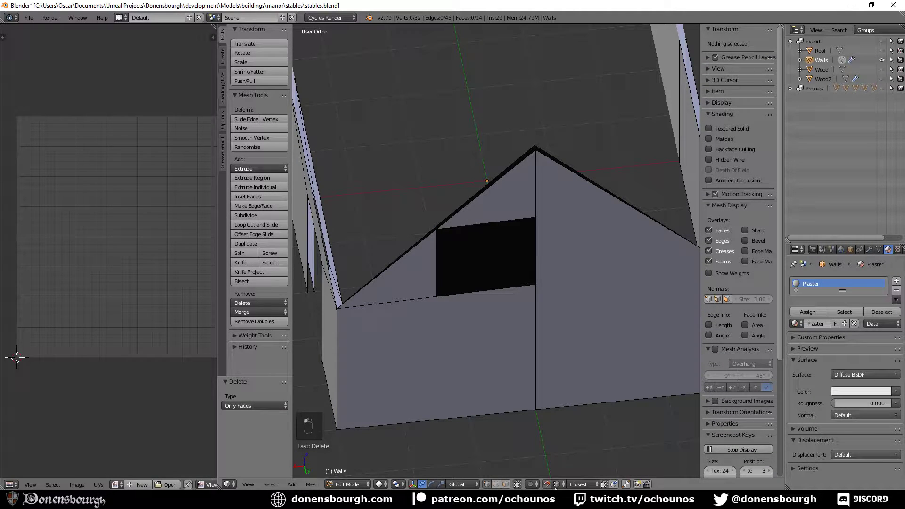
pyautogui.rightClick(531, 220)
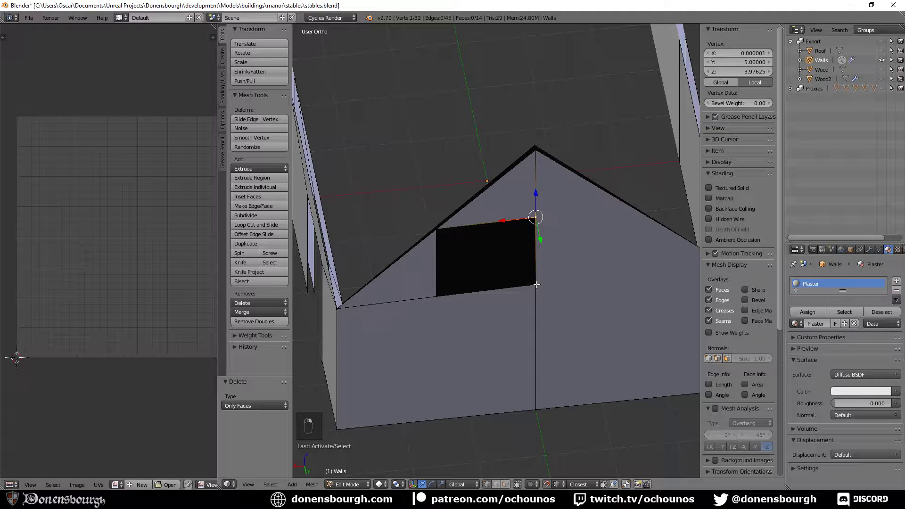
pyautogui.press('g')
pyautogui.click(535, 286)
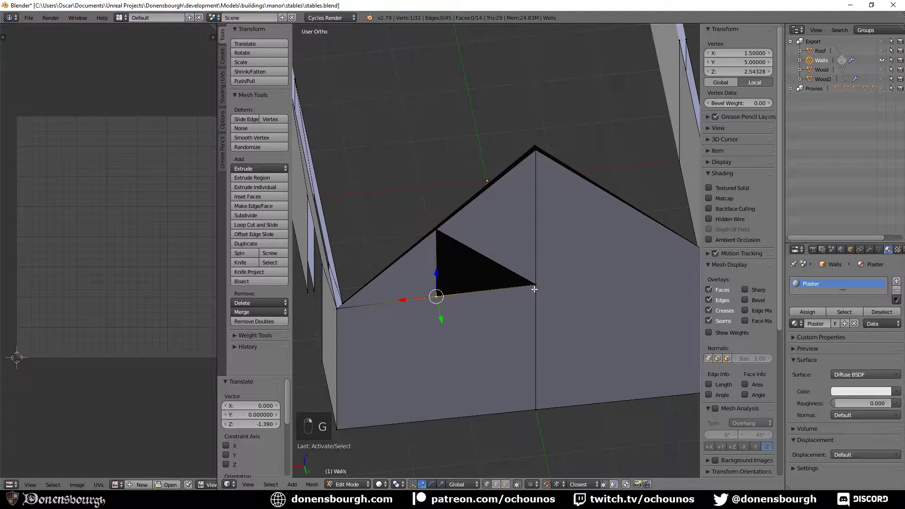
pyautogui.press('g')
pyautogui.click(535, 285)
# - Select the whole wall mesh and remove its doubled vertices
pyautogui.press('a')
pyautogui.press('a')
pyautogui.press('a')
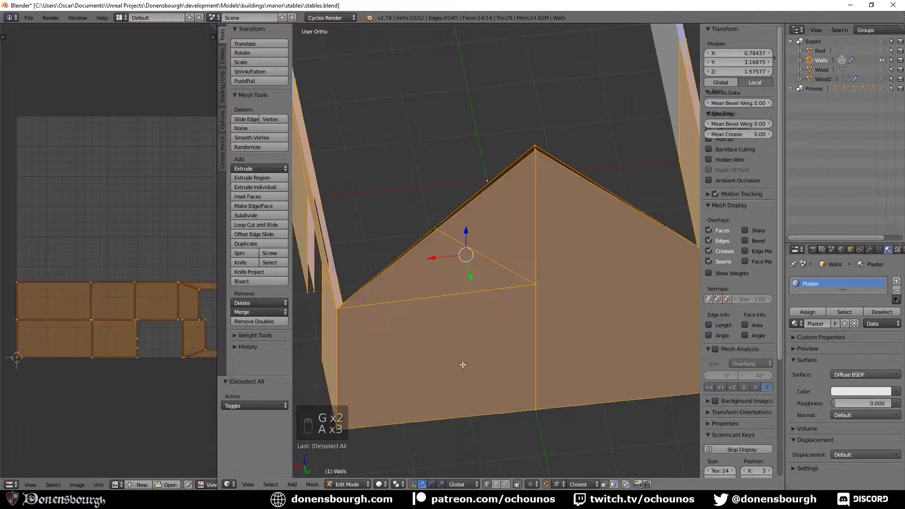
pyautogui.click(248, 321)
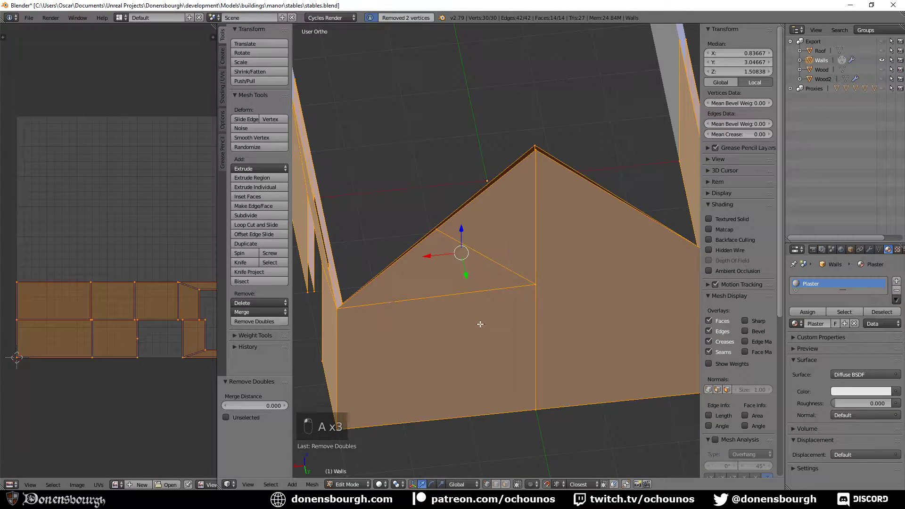
# - Subdivide the upper central vertical edge of the gable, between eave height and the peak, with one cut
pyautogui.moveTo(479, 324); pyautogui.dragTo(472, 320, button='middle')
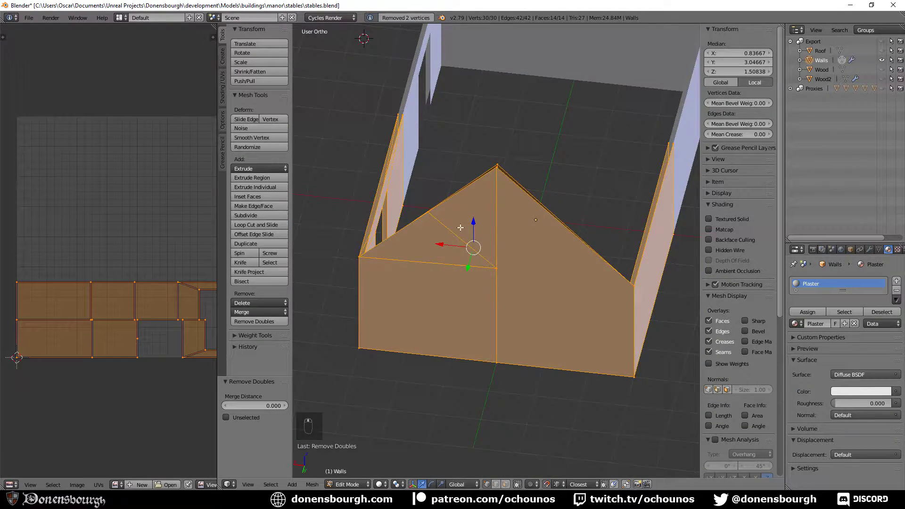
pyautogui.scroll(3, 437, 221)
pyautogui.keyDown('shift'); pyautogui.moveTo(450, 239); pyautogui.dragTo(549, 303, button='middle'); pyautogui.keyUp('shift')
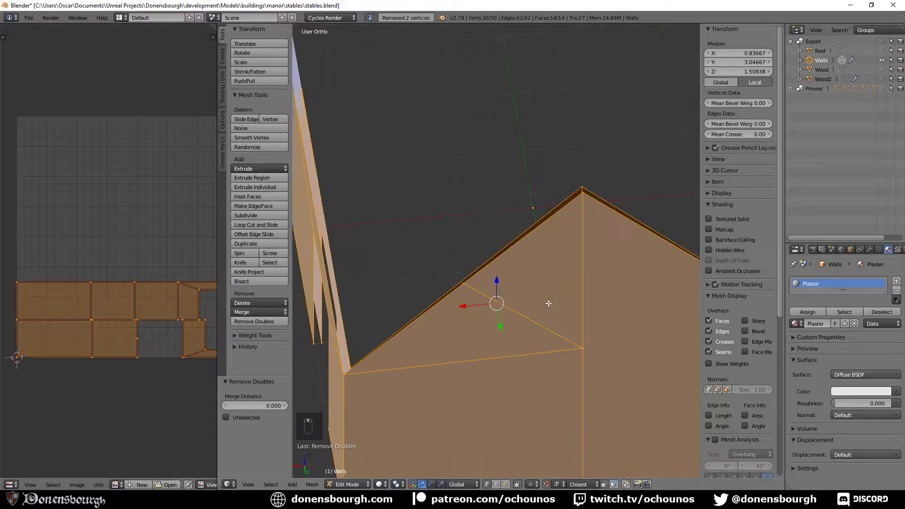
pyautogui.rightClick(590, 267)
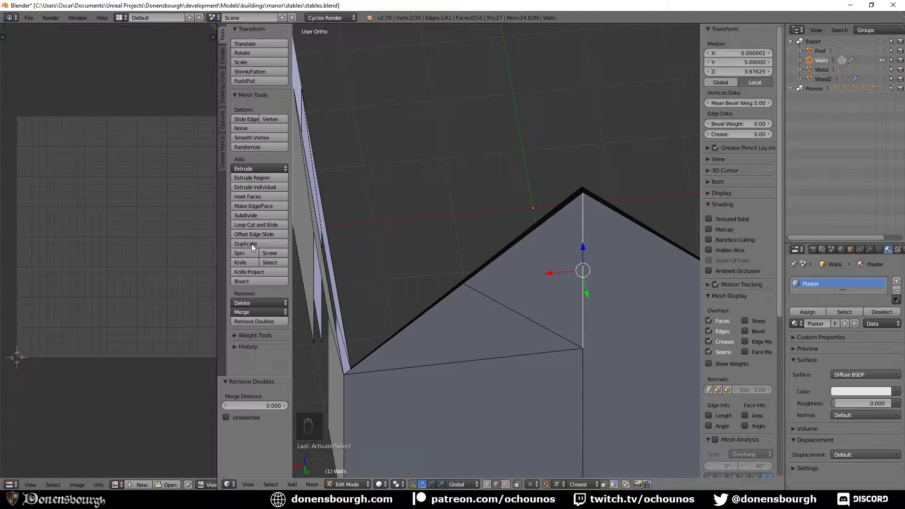
pyautogui.click(251, 215)
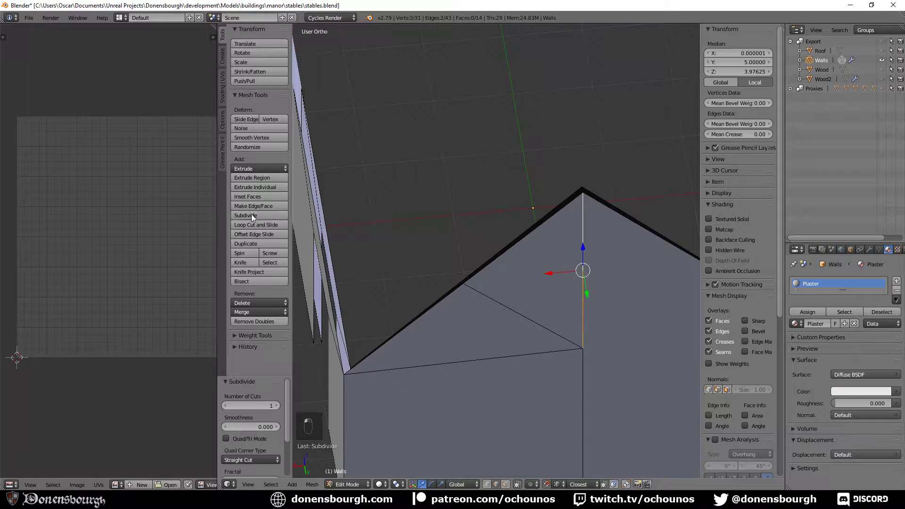
# - Delete only the triangular gable face between the peak, the slope midpoint and the central eave-height vertex
pyautogui.click(505, 484)
pyautogui.rightClick(562, 284)
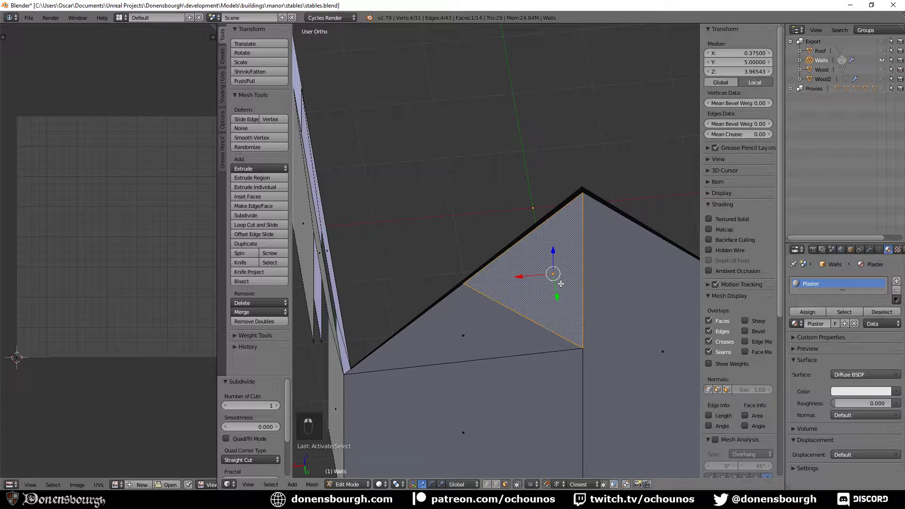
pyautogui.press('x')
pyautogui.click(560, 284)
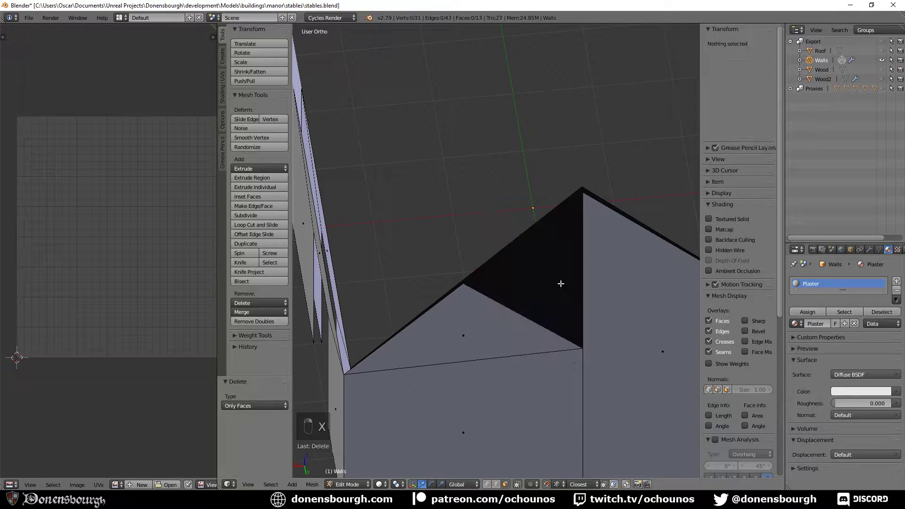
# - Refill the gable opening with a triangle above the diagonal edge and another triangle up to the peak
pyautogui.click(497, 484)
pyautogui.rightClick(474, 288)
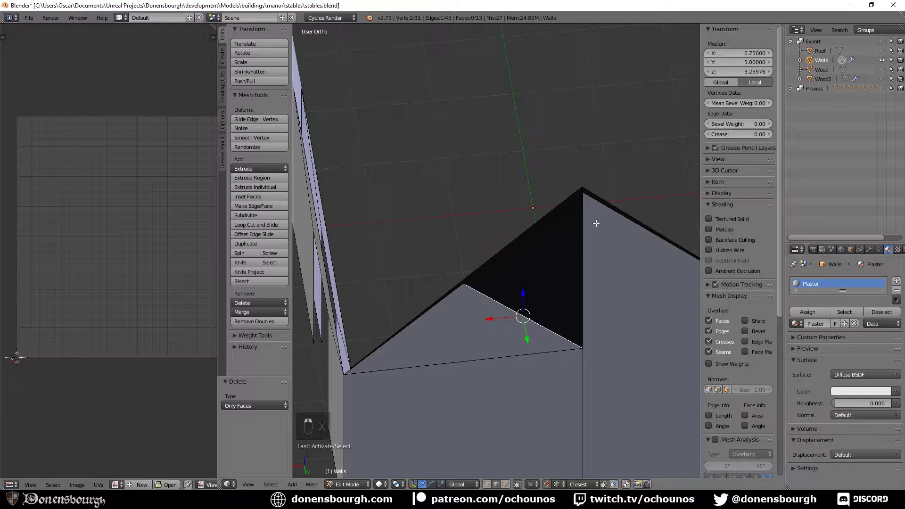
pyautogui.keyDown('shift'); pyautogui.rightClick(585, 300); pyautogui.keyUp('shift')
pyautogui.press('f')
pyautogui.rightClick(546, 276)
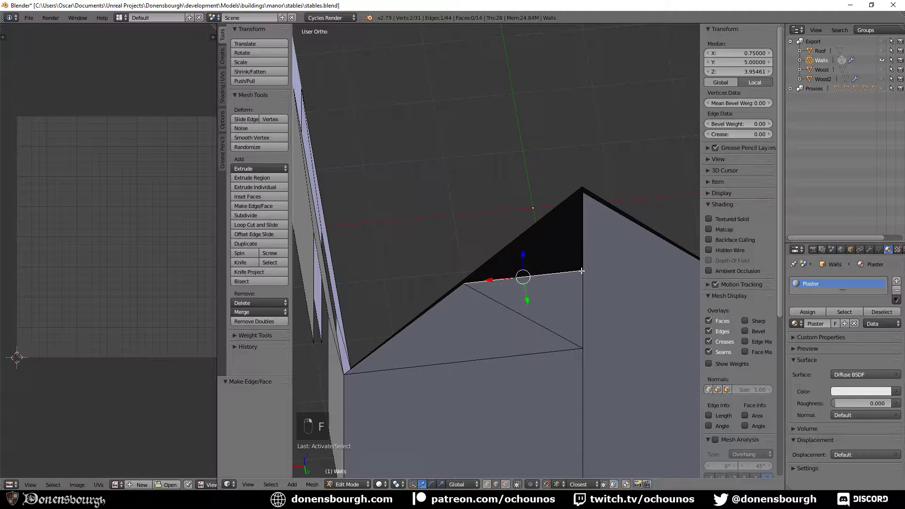
pyautogui.press('f')
# - Delete only the small triangular face between the gable's diagonal edge and its central vertical edge
pyautogui.moveTo(592, 241); pyautogui.dragTo(569, 259, button='middle')
pyautogui.rightClick(500, 284)
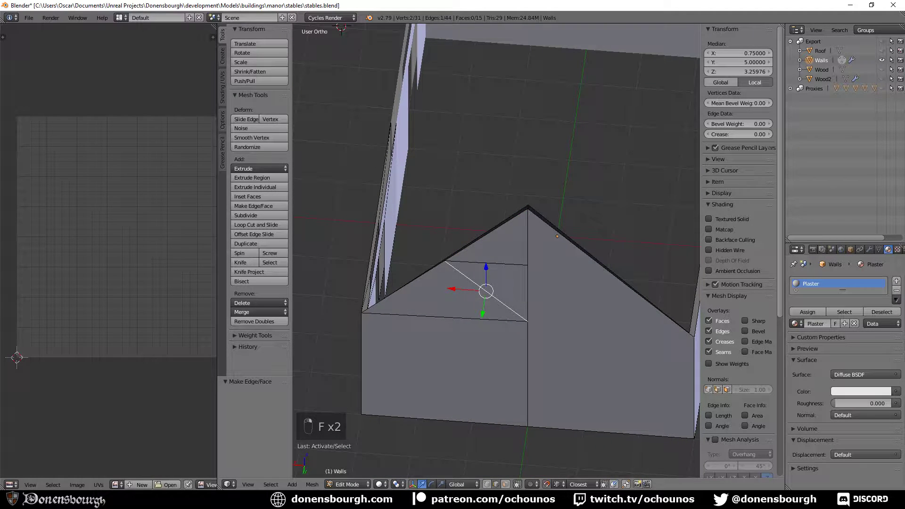
pyautogui.hotkey('ctrl', 'tab')
pyautogui.rightClick(498, 343)
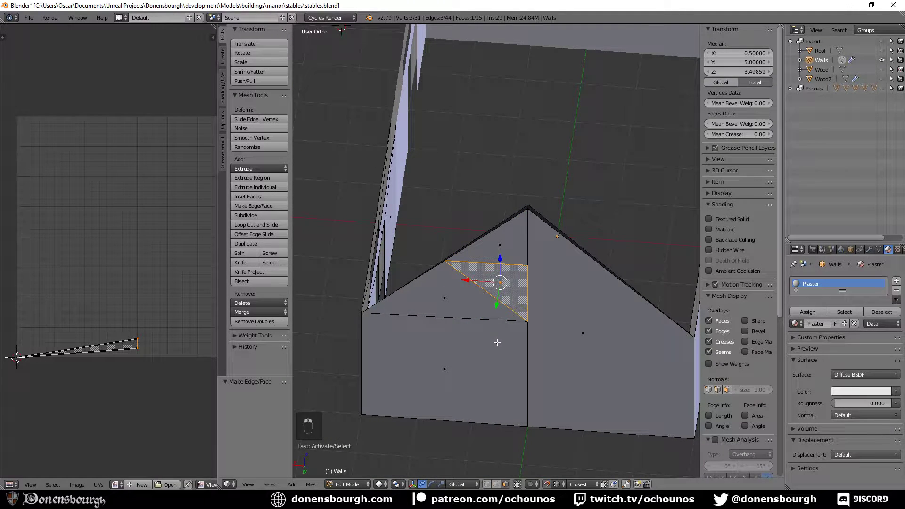
pyautogui.press('x')
pyautogui.click(497, 343)
pyautogui.keyDown('shift'); pyautogui.scroll(-2, 535, 361); pyautogui.keyUp('shift')
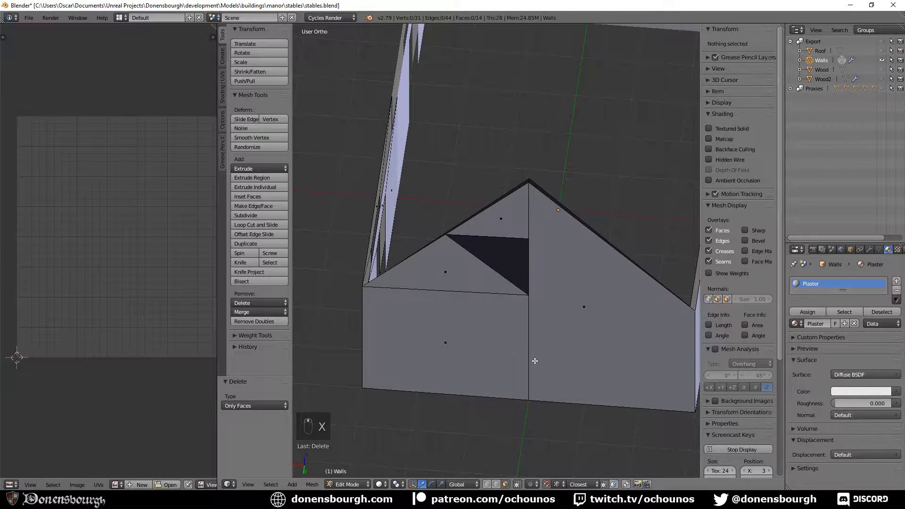
# - Show the Wood and Wood2 objects and lower the opening's upper central vertex 0.058 along Z, behind the horizontal beam
pyautogui.click(882, 78)
pyautogui.click(882, 70)
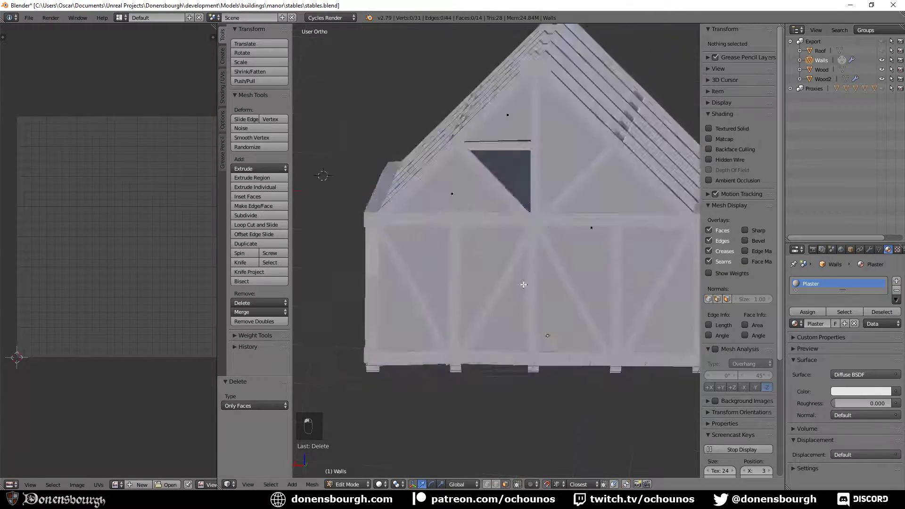
pyautogui.scroll(4, 489, 175)
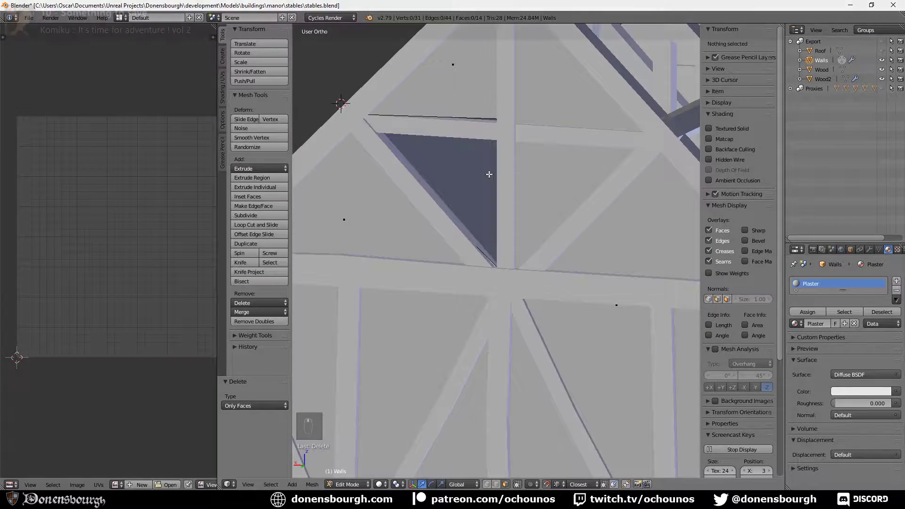
pyautogui.click(486, 484)
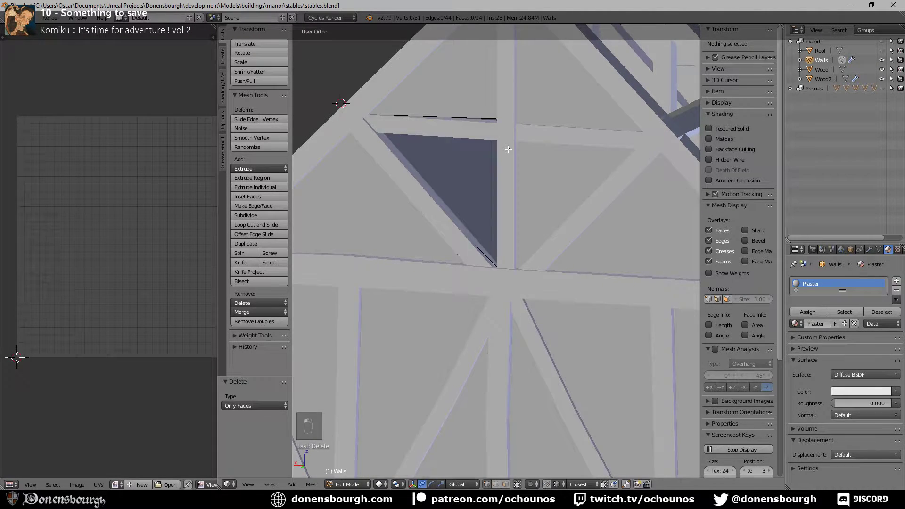
pyautogui.press('z')
pyautogui.rightClick(507, 121)
pyautogui.moveTo(509, 88); pyautogui.dragTo(511, 95)
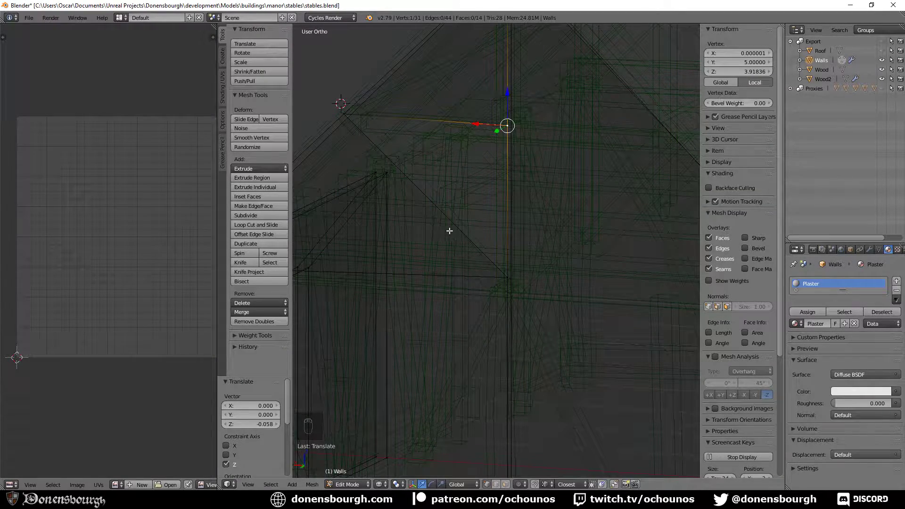
pyautogui.press('z')
pyautogui.moveTo(485, 243)
pyautogui.mouseDown(button='middle')
pyautogui.moveTo(466, 249)
pyautogui.moveTo(508, 230)
pyautogui.moveTo(506, 241)
pyautogui.moveTo(449, 239)
pyautogui.mouseUp(button='middle')
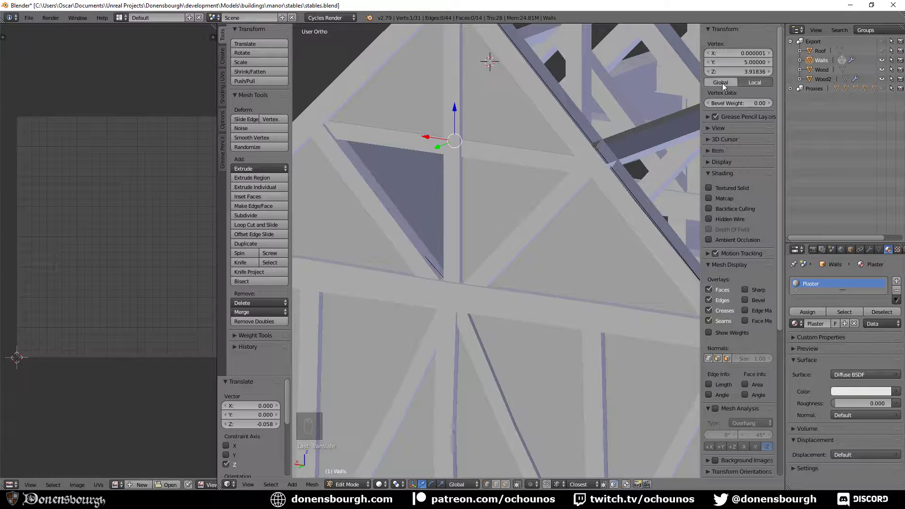
# - Hide the Wood and Wood2 objects so only the walls are displayed
pyautogui.click(882, 70)
pyautogui.click(882, 79)
pyautogui.scroll(-4, 494, 222)
pyautogui.scroll(-3, 494, 221)
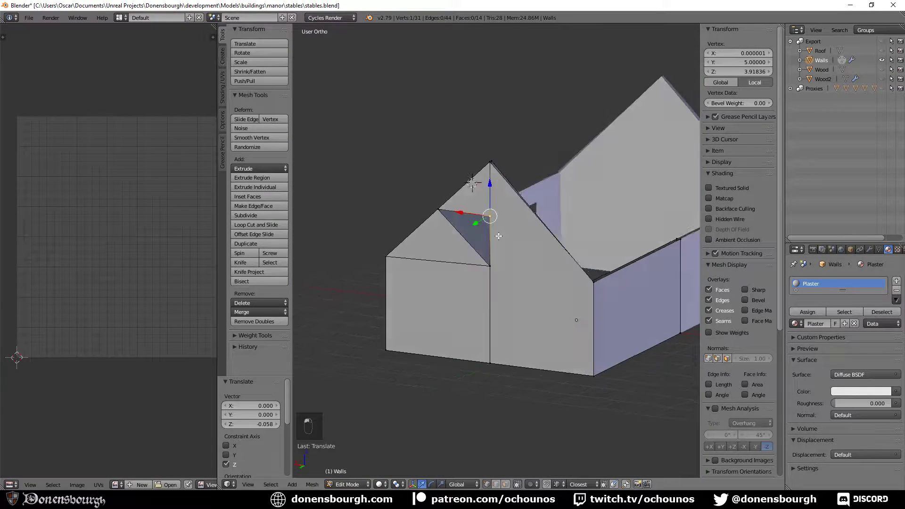
# - Delete only the large undivided wall face on the other half of the gable end
pyautogui.moveTo(382, 307); pyautogui.dragTo(410, 307, button='middle')
pyautogui.scroll(3, 518, 307)
pyautogui.moveTo(551, 314); pyautogui.dragTo(471, 289, button='middle')
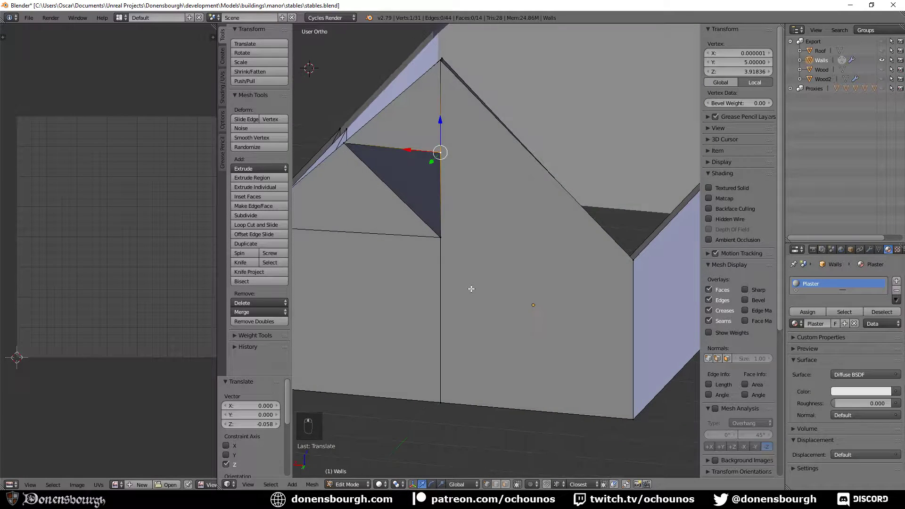
pyautogui.click(505, 484)
pyautogui.click(519, 311)
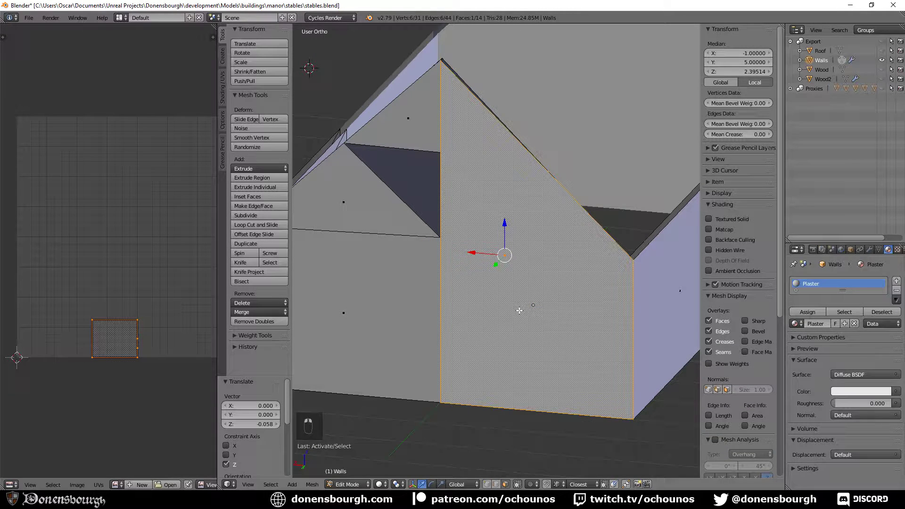
pyautogui.press('x')
pyautogui.click(519, 309)
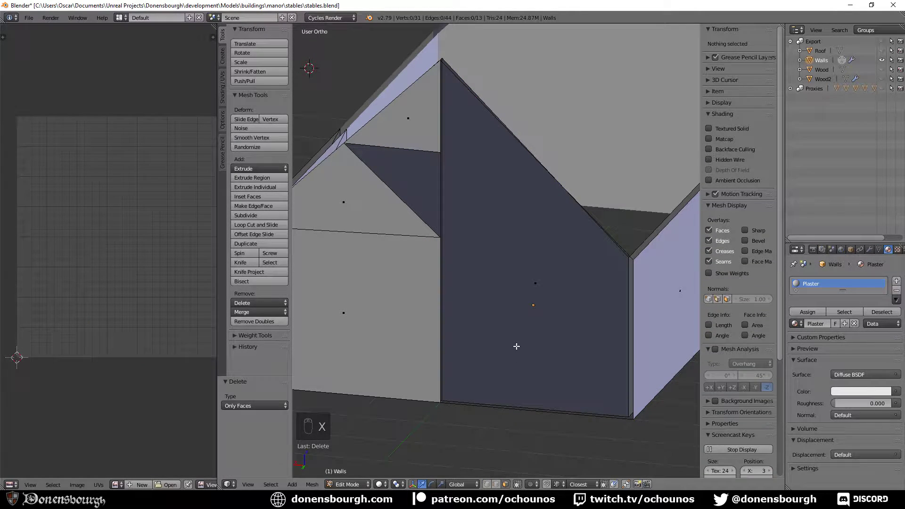
# - Create a rectangular lower wall face from the two base corners, the eave corner and the central eave-height vertex
pyautogui.click(487, 484)
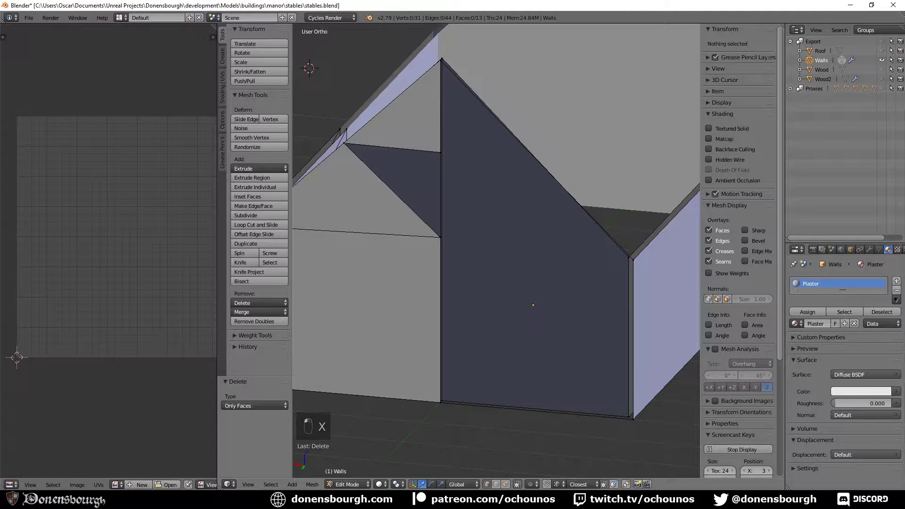
pyautogui.click(439, 403)
pyautogui.keyDown('shift'); pyautogui.click(632, 418); pyautogui.keyUp('shift')
pyautogui.keyDown('shift'); pyautogui.click(629, 270); pyautogui.keyUp('shift')
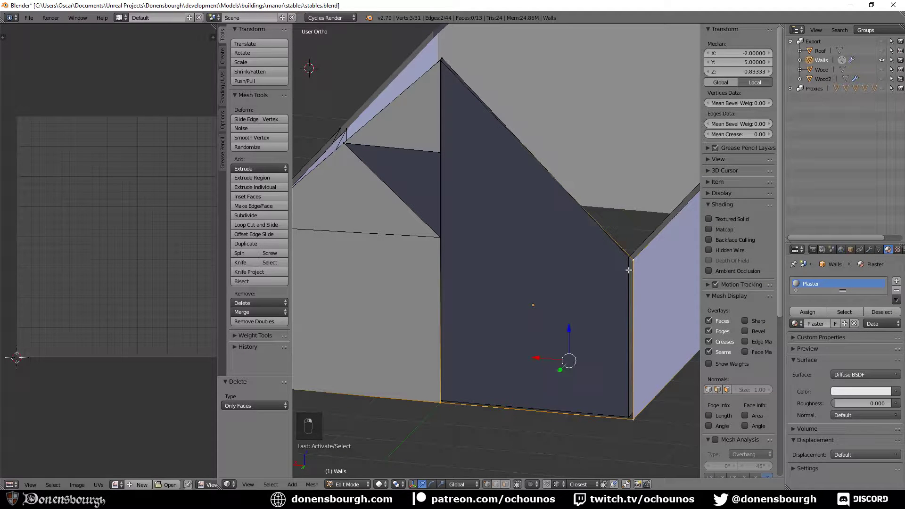
pyautogui.keyDown('shift'); pyautogui.click(444, 239); pyautogui.keyUp('shift')
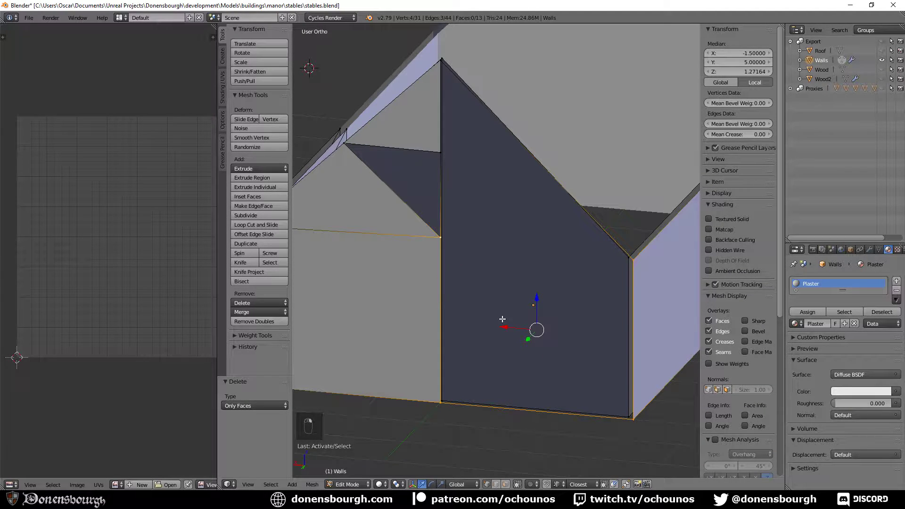
pyautogui.press('f')
# - Subdivide the sloping roofline edge above the open gable half with one cut
pyautogui.moveTo(469, 265); pyautogui.dragTo(438, 182, button='middle')
pyautogui.rightClick(438, 182)
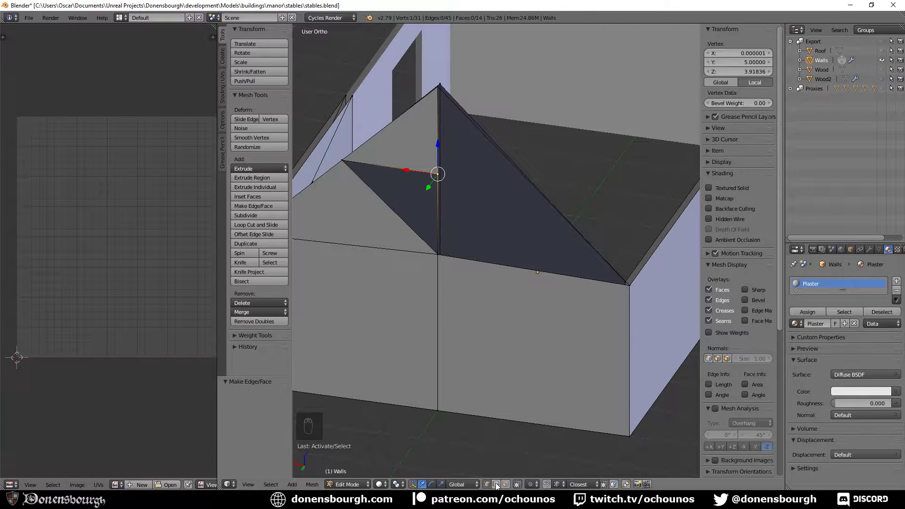
pyautogui.rightClick(578, 239)
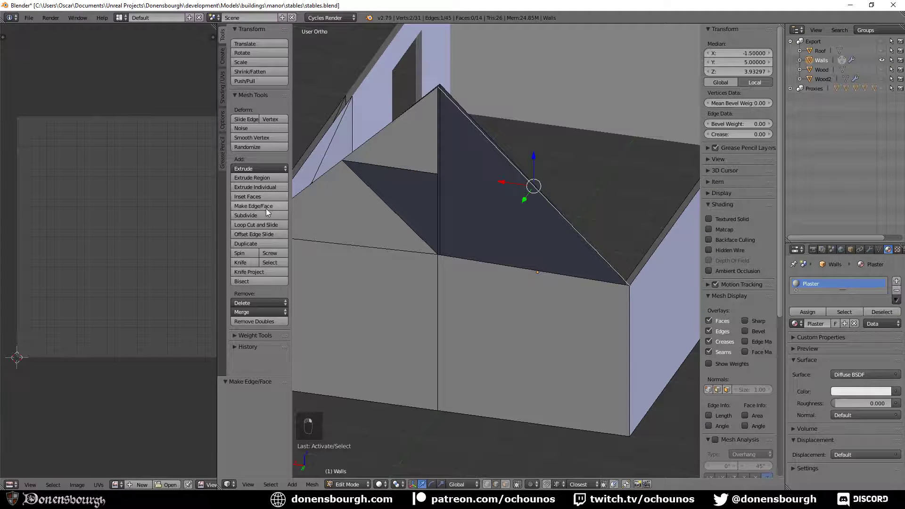
pyautogui.click(250, 215)
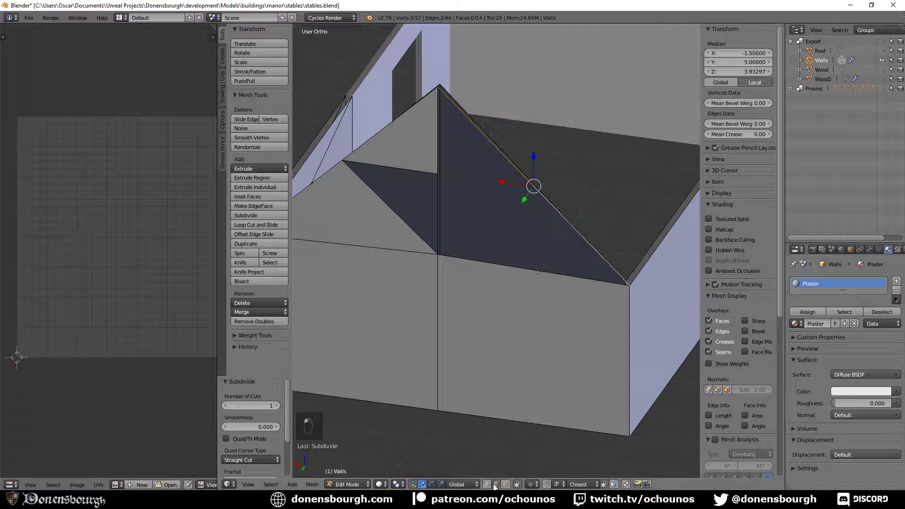
pyautogui.press('g')
pyautogui.press('g')
# - Create a triangular face joining the upper central vertex, the sloping edge's midpoint and the central eave-height vertex
pyautogui.rightClick(439, 174)
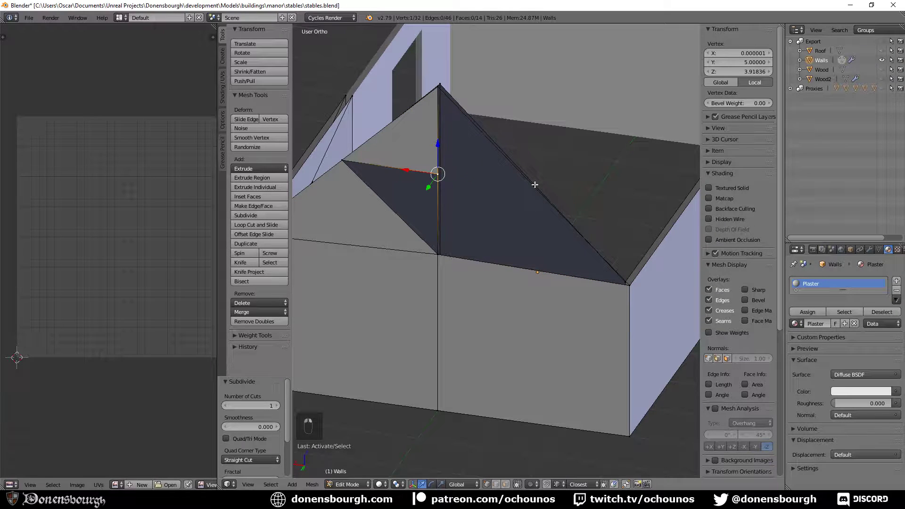
pyautogui.keyDown('shift'); pyautogui.rightClick(534, 185); pyautogui.keyUp('shift')
pyautogui.keyDown('shift'); pyautogui.rightClick(442, 256); pyautogui.keyUp('shift')
pyautogui.press('f')
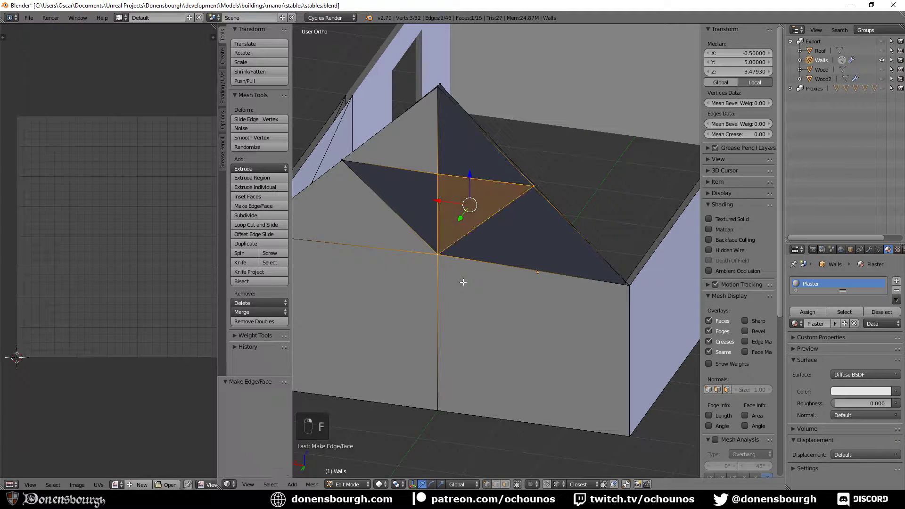
# - Create a triangular face from the eave-height edge, the slanted inner edge and the lower sloping roofline edge
pyautogui.click(497, 484)
pyautogui.rightClick(509, 276)
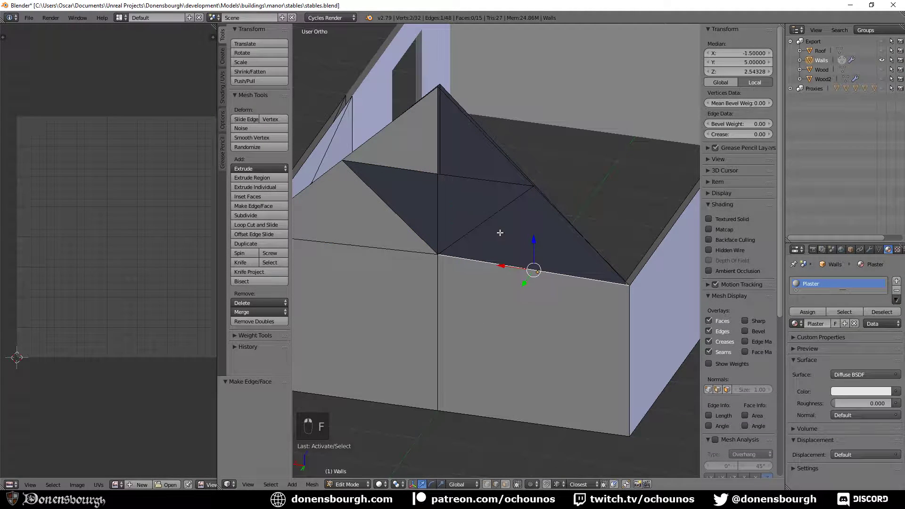
pyautogui.keyDown('shift'); pyautogui.rightClick(499, 231); pyautogui.keyUp('shift')
pyautogui.keyDown('shift'); pyautogui.rightClick(586, 245); pyautogui.keyUp('shift')
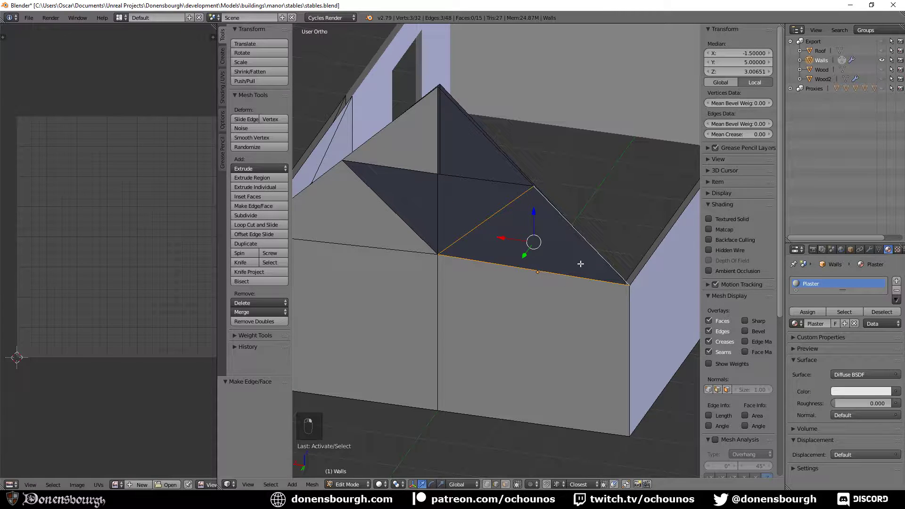
pyautogui.press('f')
# - Fill the upper gable half with a triangular face bounded by the horizontal, central vertical and upper roofline edges
pyautogui.rightClick(458, 179)
pyautogui.keyDown('shift'); pyautogui.rightClick(432, 151); pyautogui.keyUp('shift')
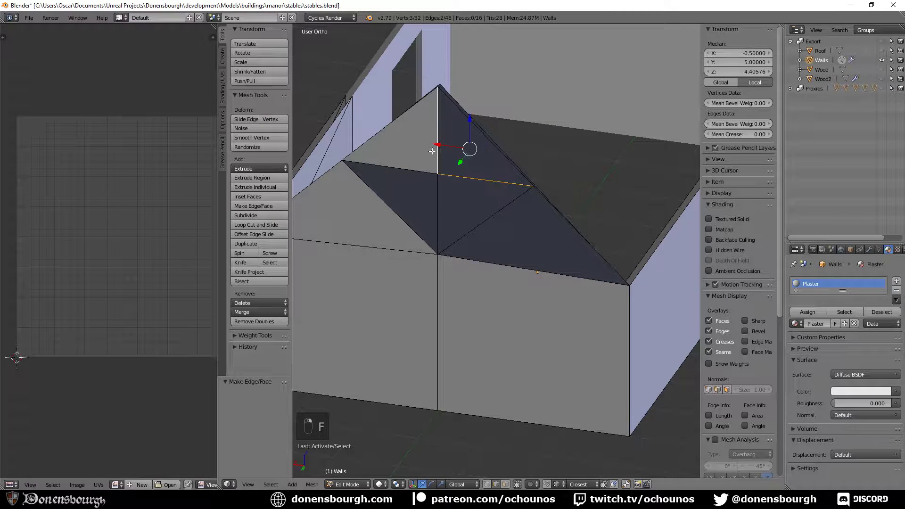
pyautogui.keyDown('shift'); pyautogui.rightClick(479, 148); pyautogui.keyUp('shift')
pyautogui.press('f')
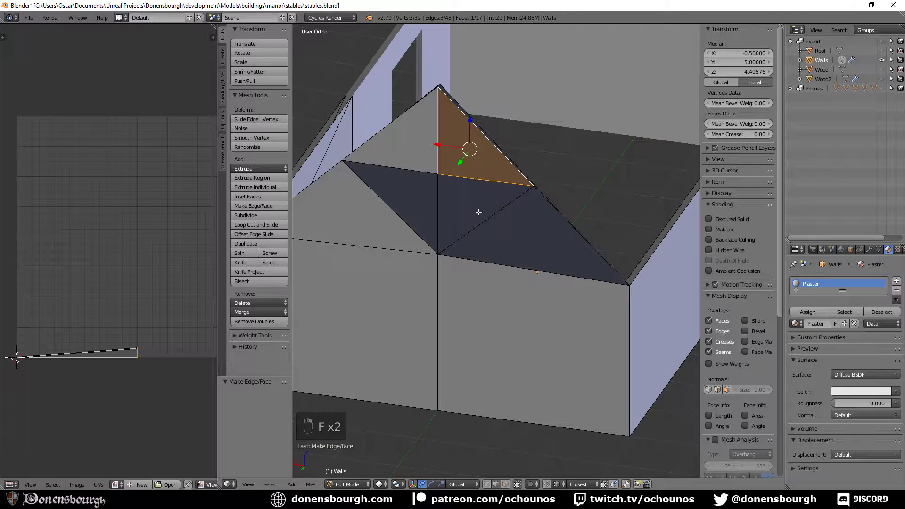
# - Flip the normals of the three new triangular faces on the gable half
pyautogui.moveTo(478, 213); pyautogui.dragTo(474, 224, button='middle')
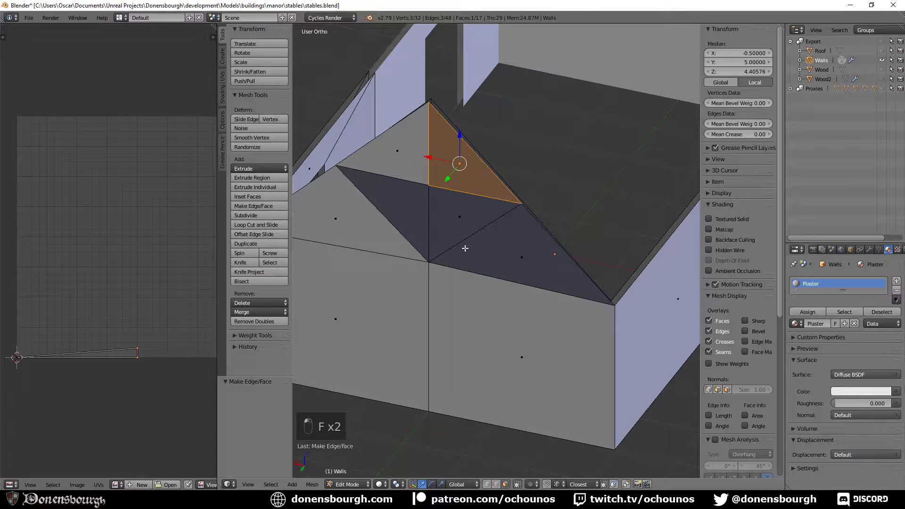
pyautogui.keyDown('shift'); pyautogui.rightClick(466, 248); pyautogui.keyUp('shift')
pyautogui.keyDown('shift'); pyautogui.rightClick(456, 222); pyautogui.keyUp('shift')
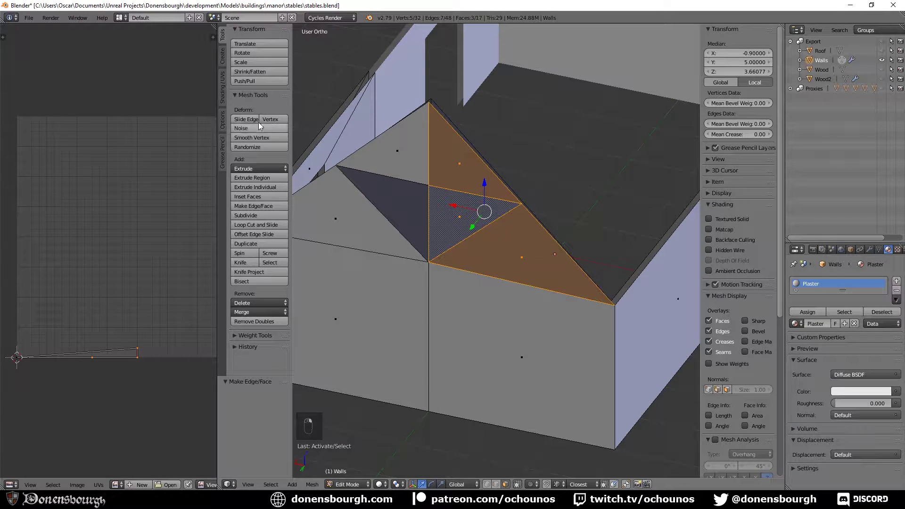
pyautogui.click(223, 89)
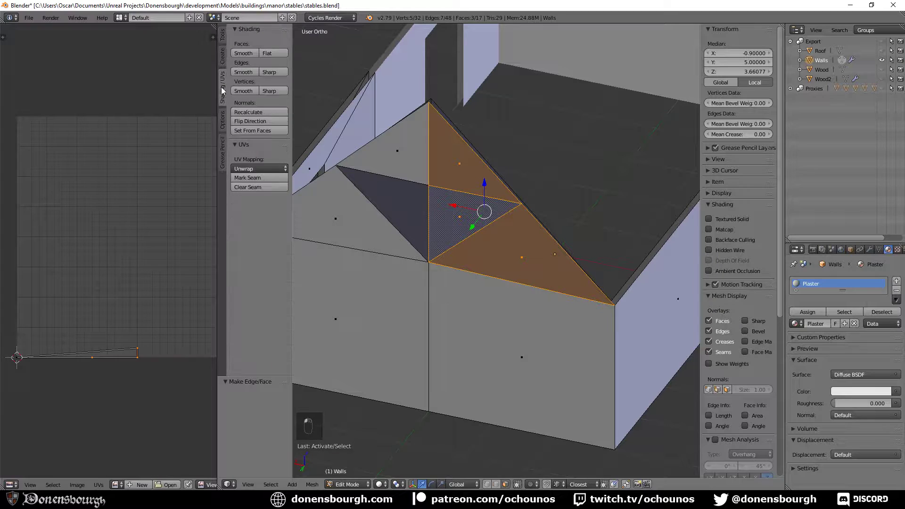
pyautogui.click(256, 121)
# - Delete only the middle triangular face on this gable half, leaving its edges in place
pyautogui.scroll(-3, 460, 280)
pyautogui.rightClick(458, 240)
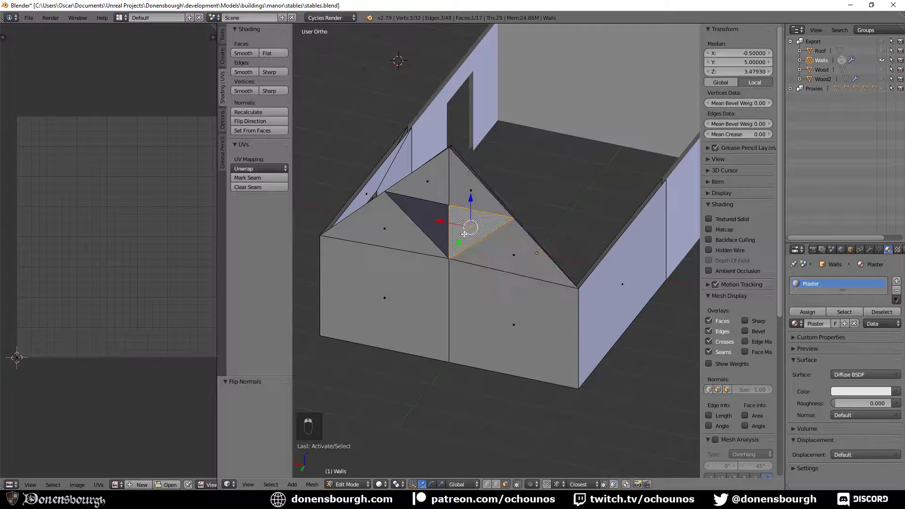
pyautogui.press('x')
pyautogui.click(454, 275)
# - Delete the outer vertical edge crossing the triangular gable opening
pyautogui.scroll(2, 454, 280)
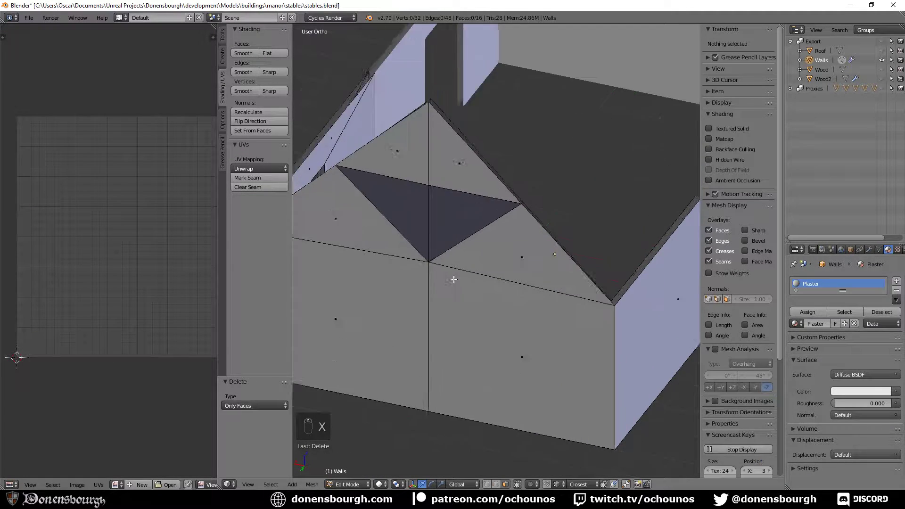
pyautogui.scroll(2, 454, 280)
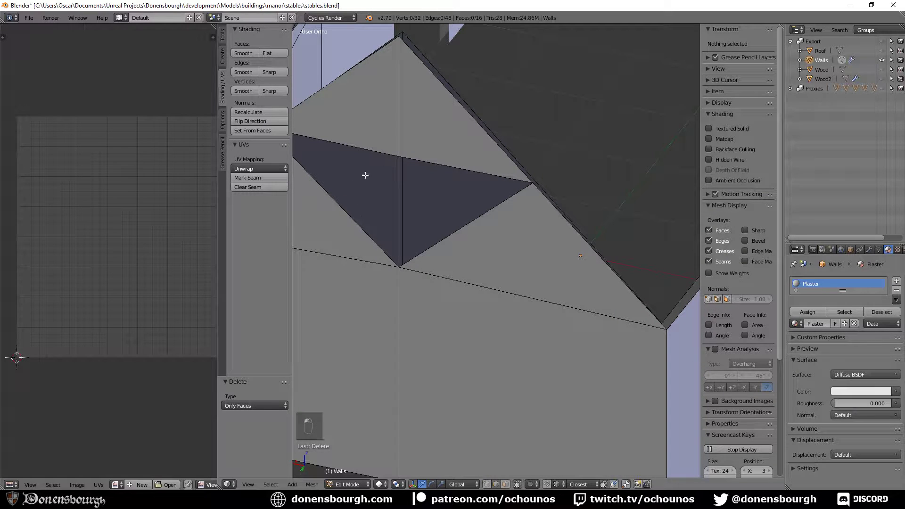
pyautogui.rightClick(400, 177)
pyautogui.press('x')
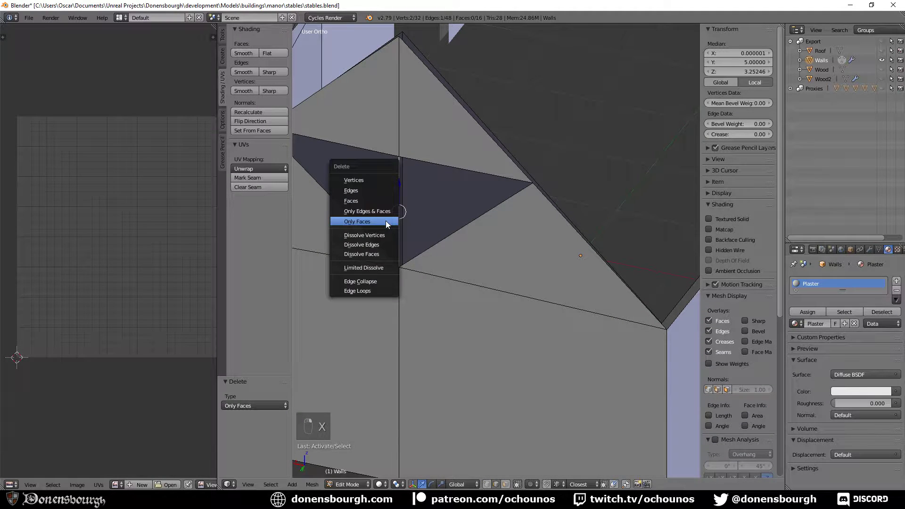
pyautogui.click(380, 247)
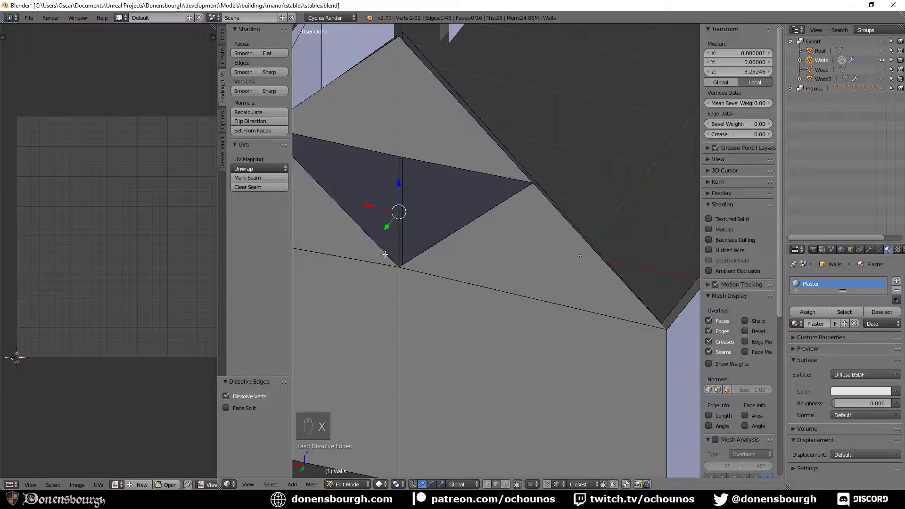
pyautogui.press('x')
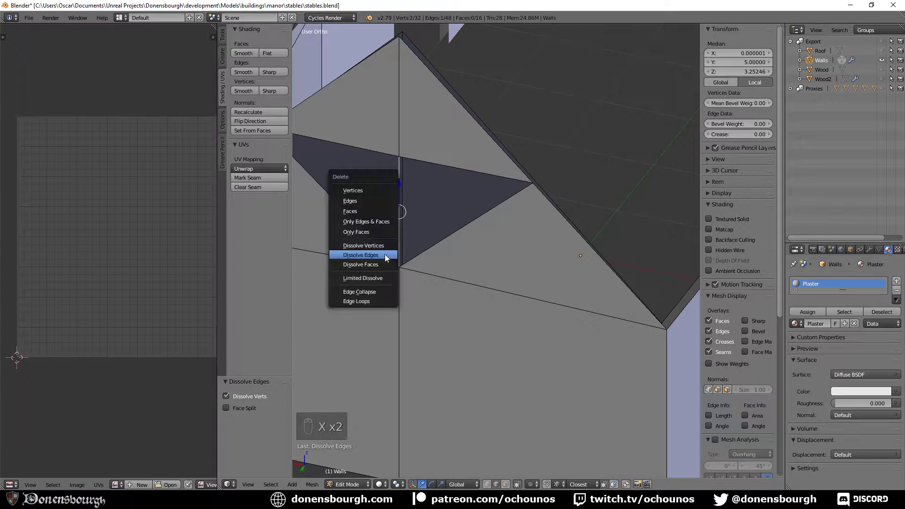
pyautogui.click(372, 200)
# - Try to dissolve the vertical edge between the two upper gable triangles, and undo it
pyautogui.click(399, 96)
pyautogui.press('x')
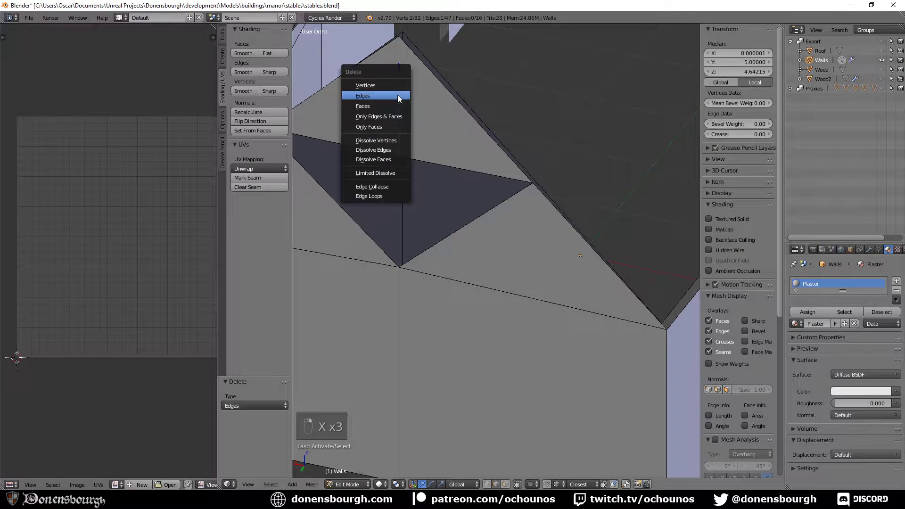
pyautogui.click(392, 150)
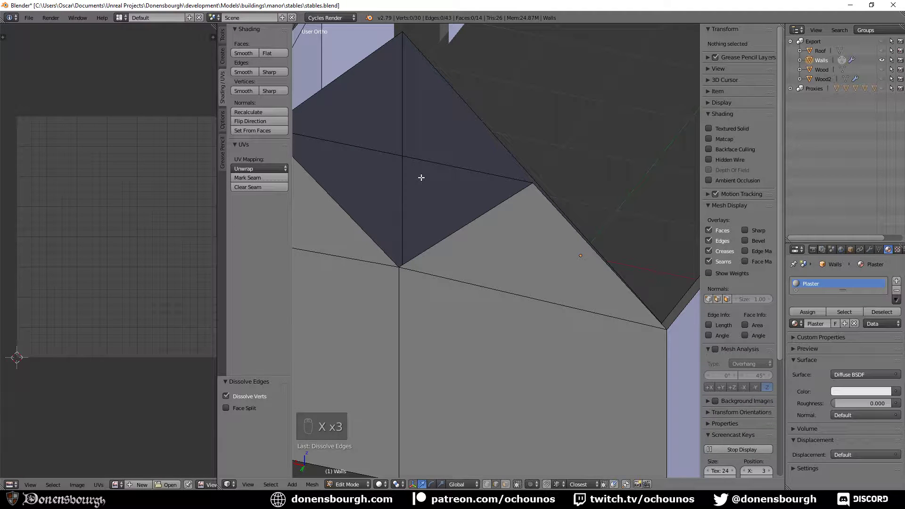
pyautogui.hotkey('ctrl', 'z')
# - Dissolve the vertex at the middle of the opening's upper edge, merging the two upper triangles into one face
pyautogui.moveTo(414, 168); pyautogui.dragTo(443, 208, button='middle')
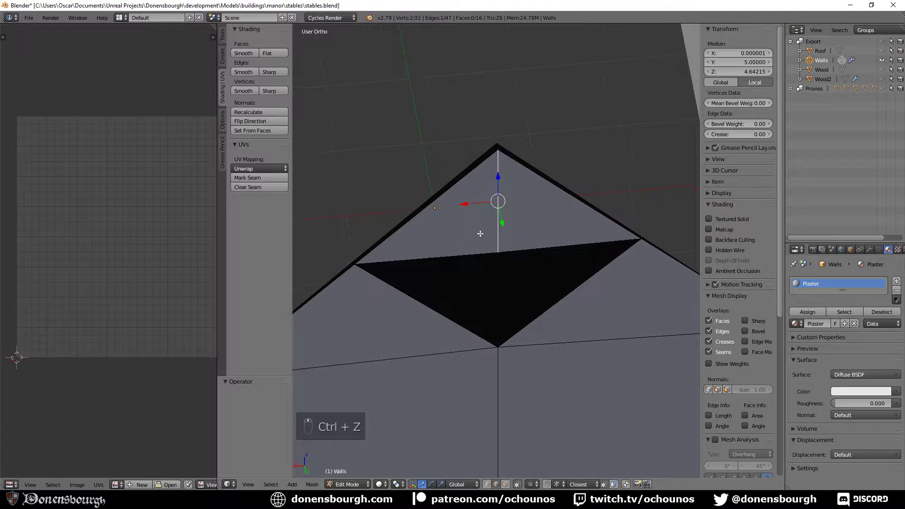
pyautogui.keyDown('shift'); pyautogui.moveTo(480, 233); pyautogui.dragTo(443, 227, button='middle'); pyautogui.keyUp('shift')
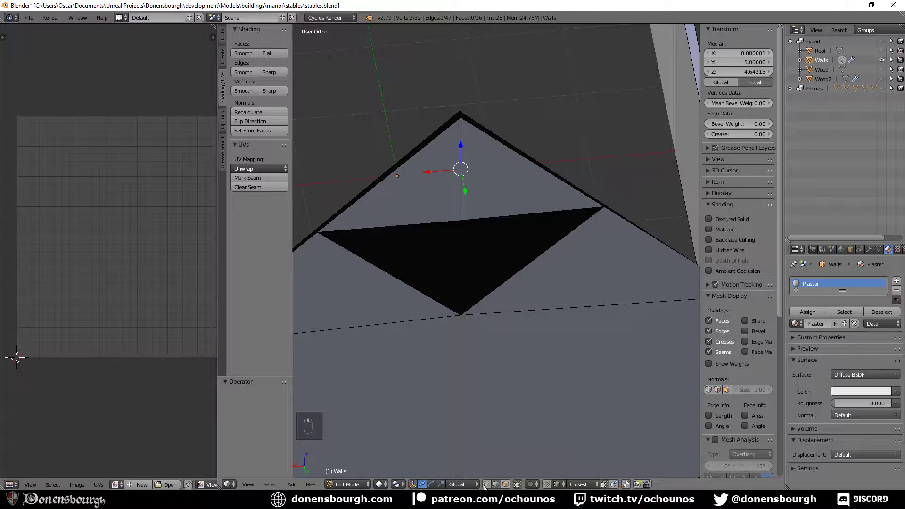
pyautogui.rightClick(464, 236)
pyautogui.press('x')
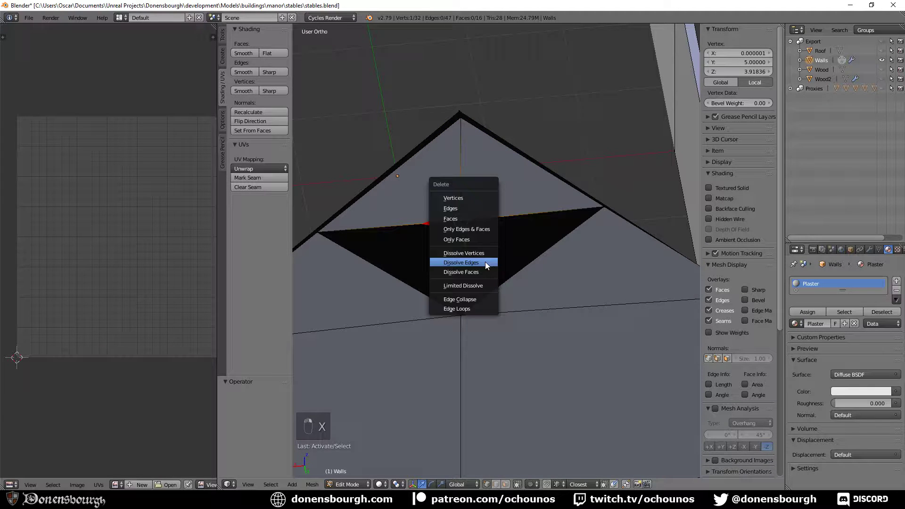
pyautogui.click(474, 253)
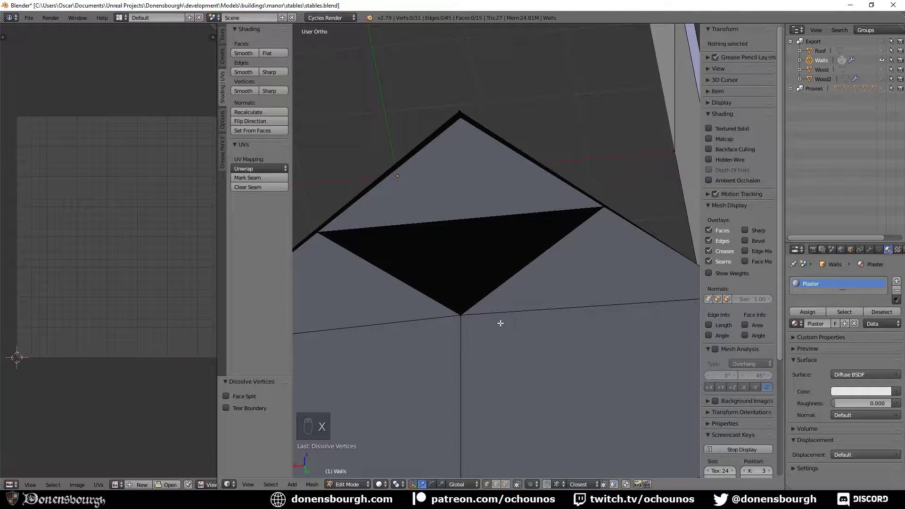
# - Dissolve the eave-height edge on one gable half, merging the triangle with the lower wall face
pyautogui.scroll(-2, 499, 321)
pyautogui.moveTo(471, 319); pyautogui.dragTo(491, 297, button='middle')
pyautogui.scroll(2, 482, 290)
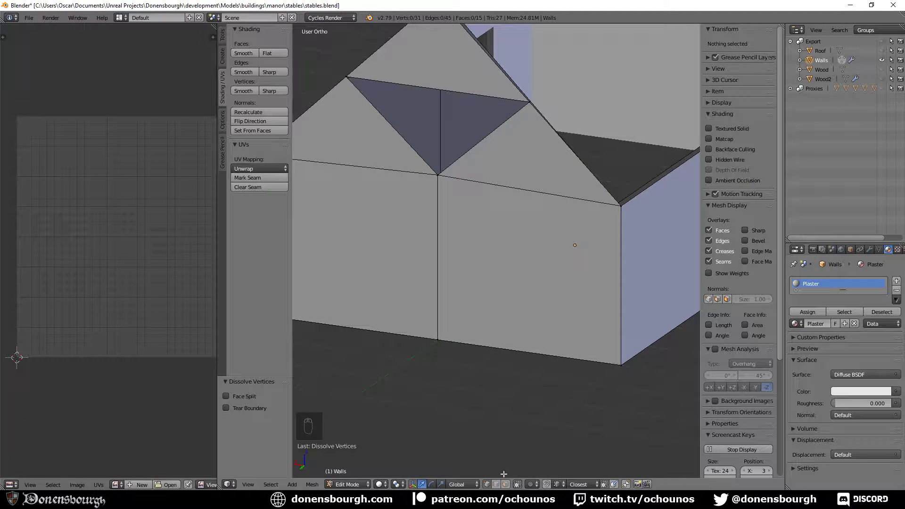
pyautogui.rightClick(528, 189)
pyautogui.press('x')
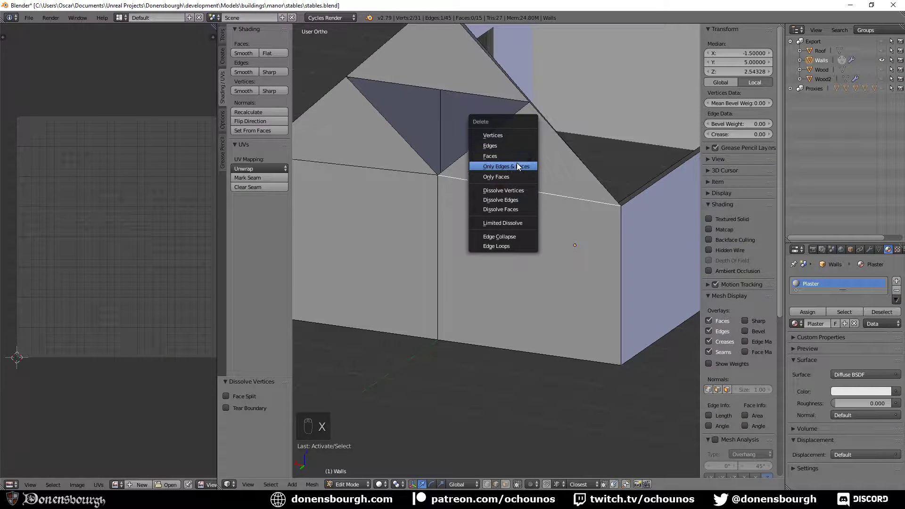
pyautogui.click(521, 192)
pyautogui.hotkey('ctrl', 'z')
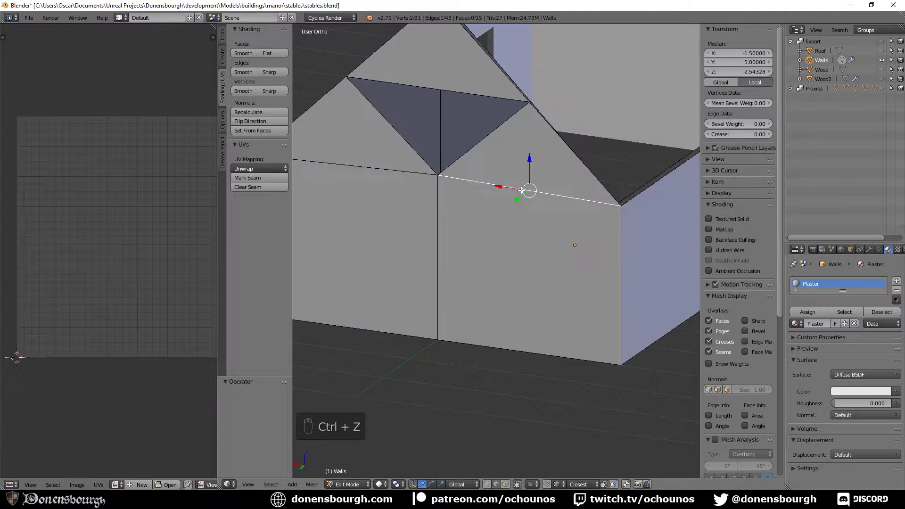
pyautogui.press('x')
pyautogui.click(520, 197)
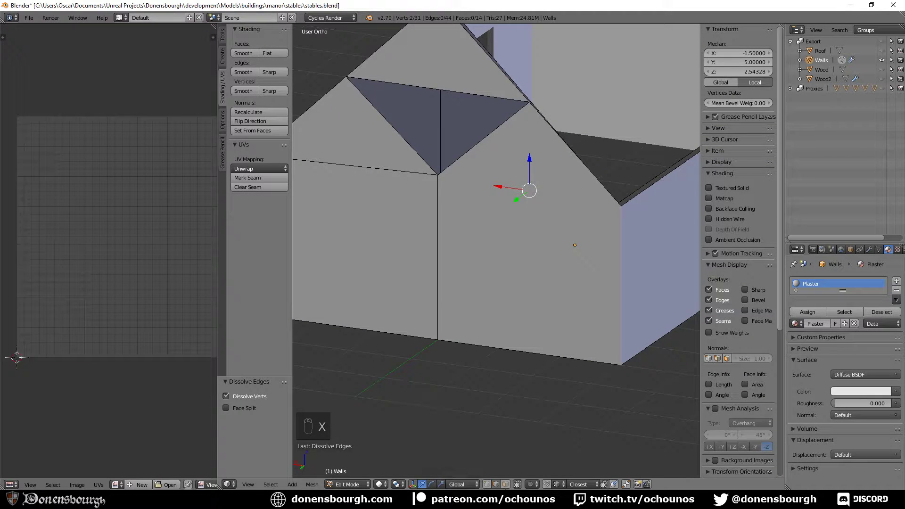
# - Triangulate the merged five-sided wall face on the gable half
pyautogui.click(506, 484)
pyautogui.rightClick(531, 246)
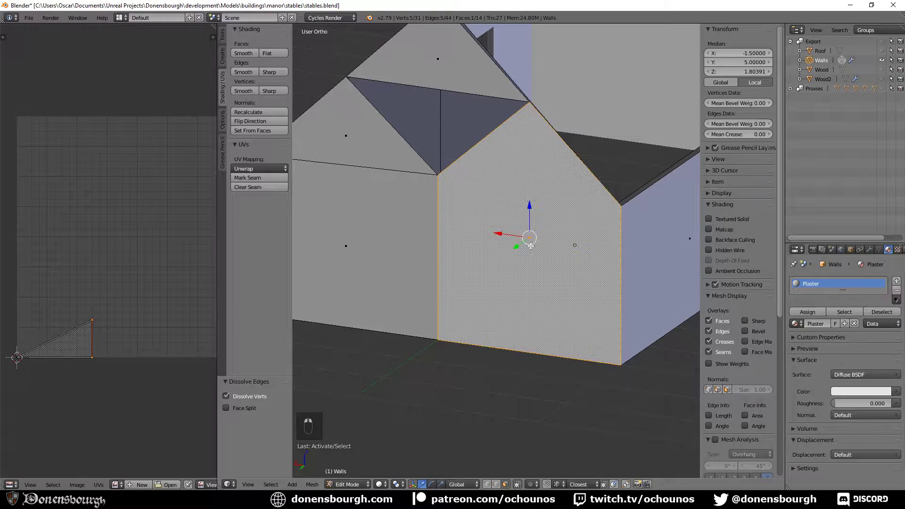
pyautogui.hotkey('ctrl', 't')
pyautogui.moveTo(558, 288); pyautogui.dragTo(401, 255, button='middle')
pyautogui.moveTo(533, 303)
pyautogui.mouseDown(button='middle')
pyautogui.moveTo(514, 288)
pyautogui.moveTo(533, 294)
pyautogui.mouseUp(button='middle')
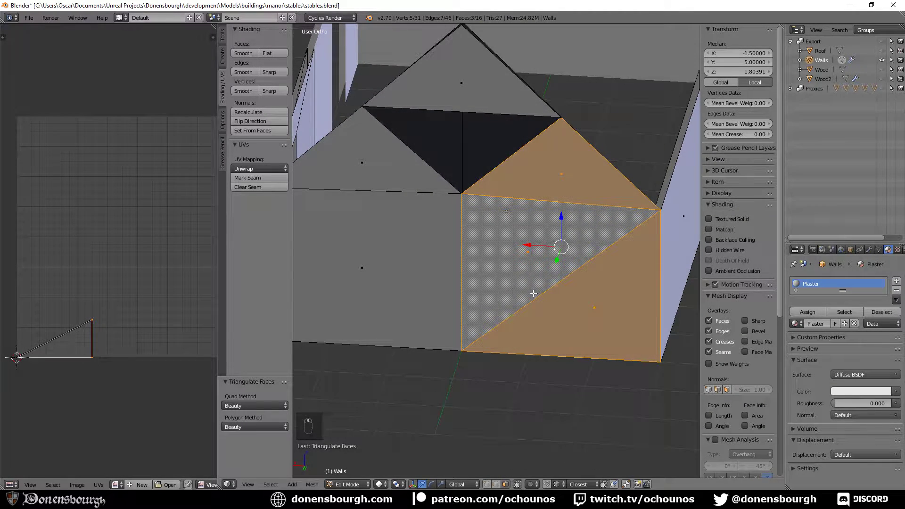
# - Dissolve the diagonal edge across the lower wall, joining its two triangles into one rectangular face
pyautogui.click(496, 484)
pyautogui.moveTo(573, 275); pyautogui.dragTo(533, 301, button='right')
pyautogui.press('Escape')
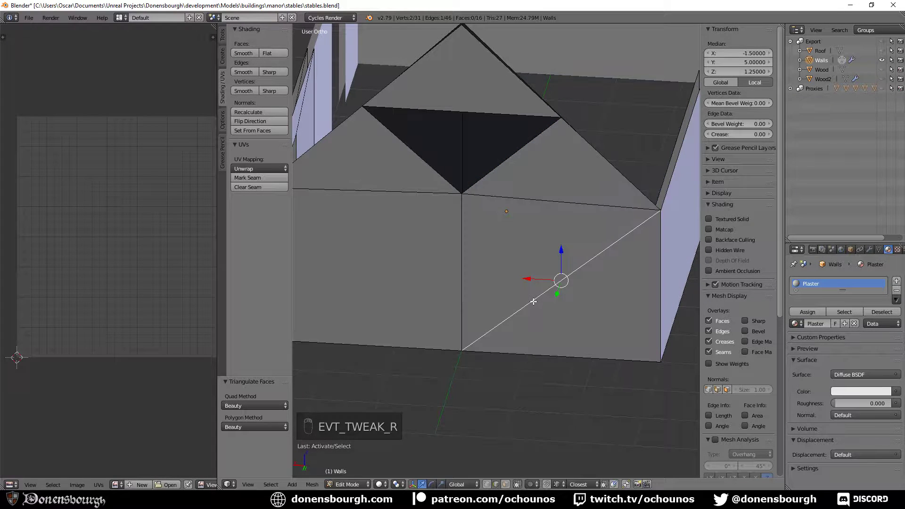
pyautogui.press('x')
pyautogui.click(534, 302)
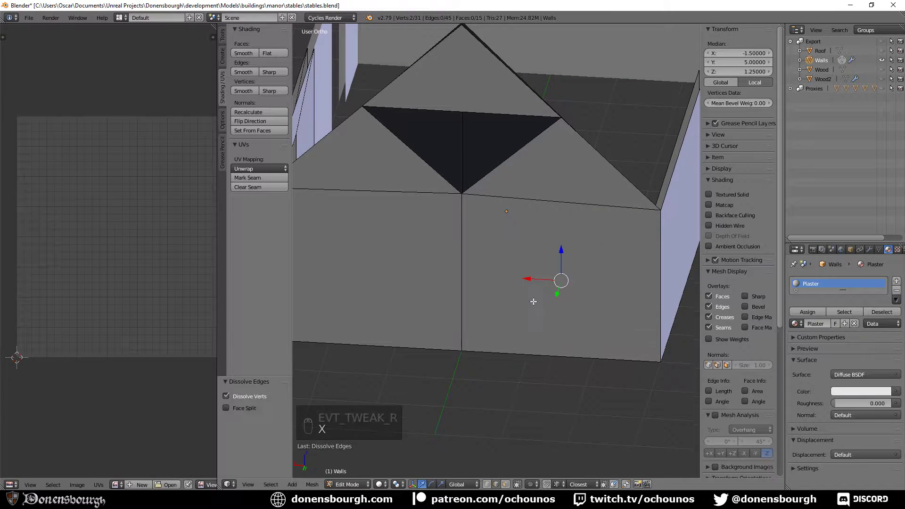
# - Try to dissolve the full-height vertical edge on the inner side of the gable wall, and undo it
pyautogui.scroll(-1, 533, 301)
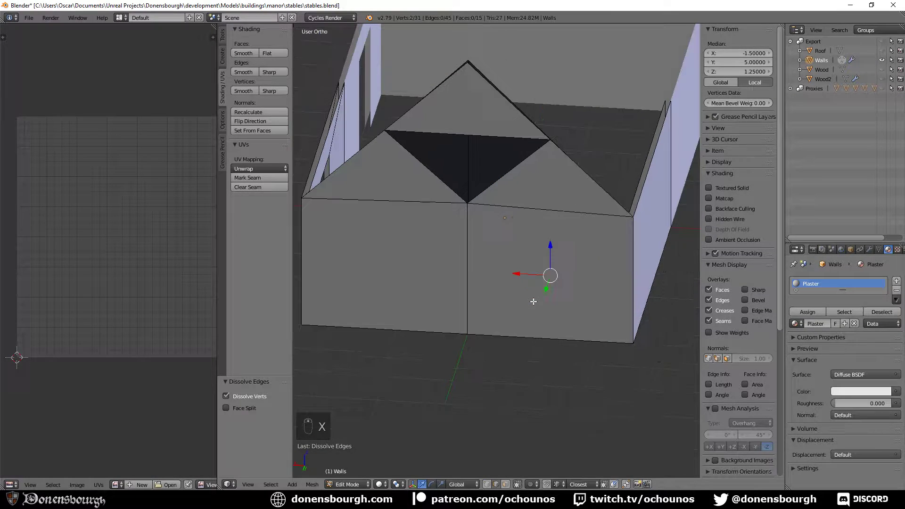
pyautogui.keyDown('shift'); pyautogui.moveTo(535, 294); pyautogui.dragTo(583, 215, button='middle'); pyautogui.keyUp('shift')
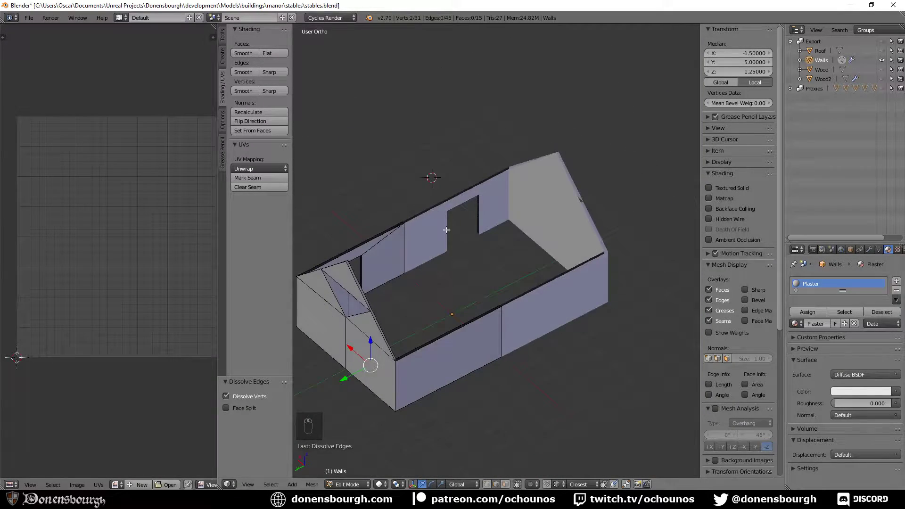
pyautogui.keyDown('shift'); pyautogui.moveTo(342, 307); pyautogui.dragTo(745, 168, button='middle'); pyautogui.keyUp('shift')
pyautogui.scroll(8, 423, 277)
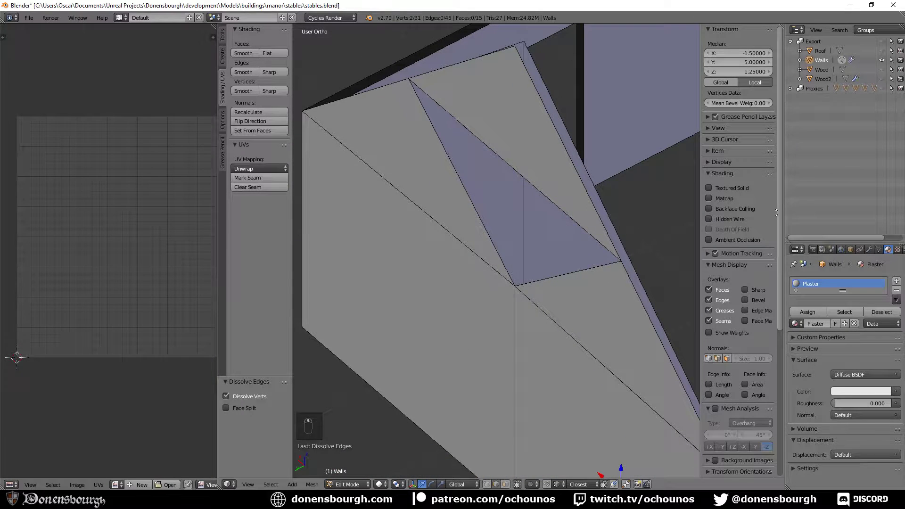
pyautogui.moveTo(471, 255)
pyautogui.mouseDown(button='middle')
pyautogui.moveTo(360, 228)
pyautogui.moveTo(552, 299)
pyautogui.moveTo(479, 264)
pyautogui.mouseUp(button='middle')
pyautogui.rightClick(435, 206)
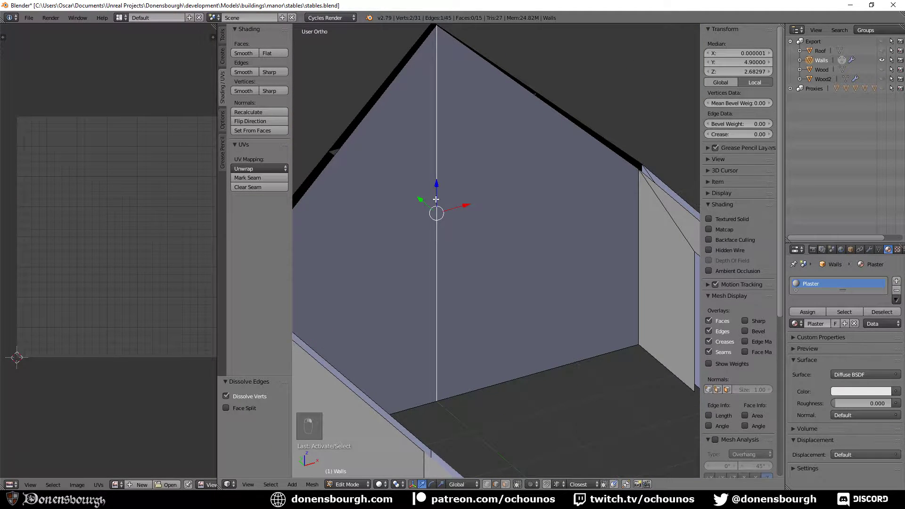
pyautogui.press('x')
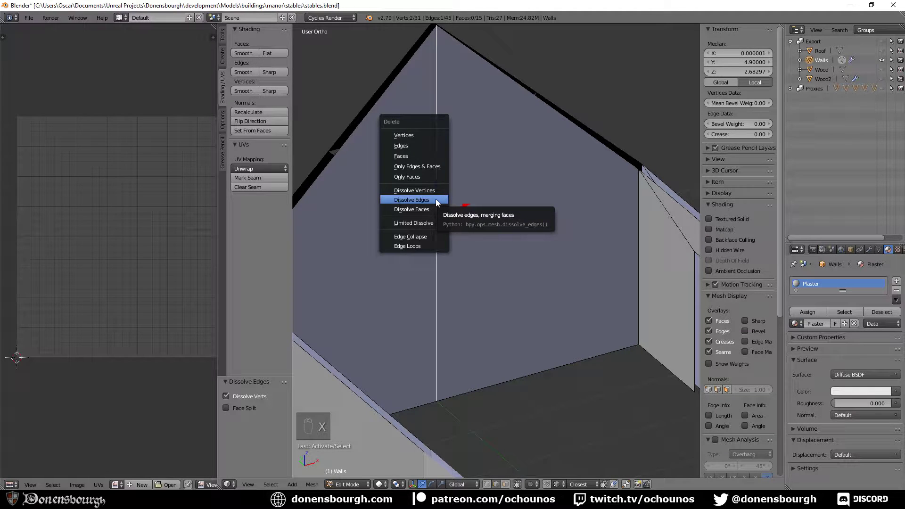
pyautogui.click(437, 201)
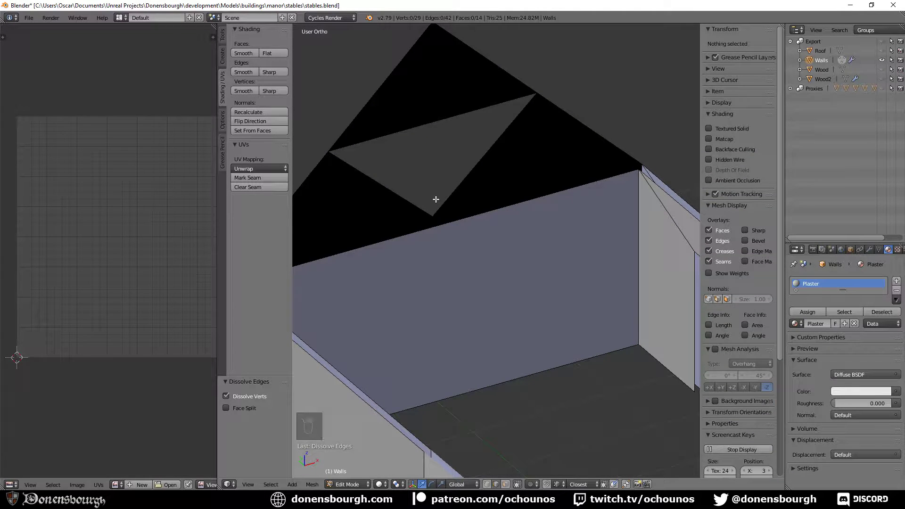
pyautogui.hotkey('ctrl', 'z')
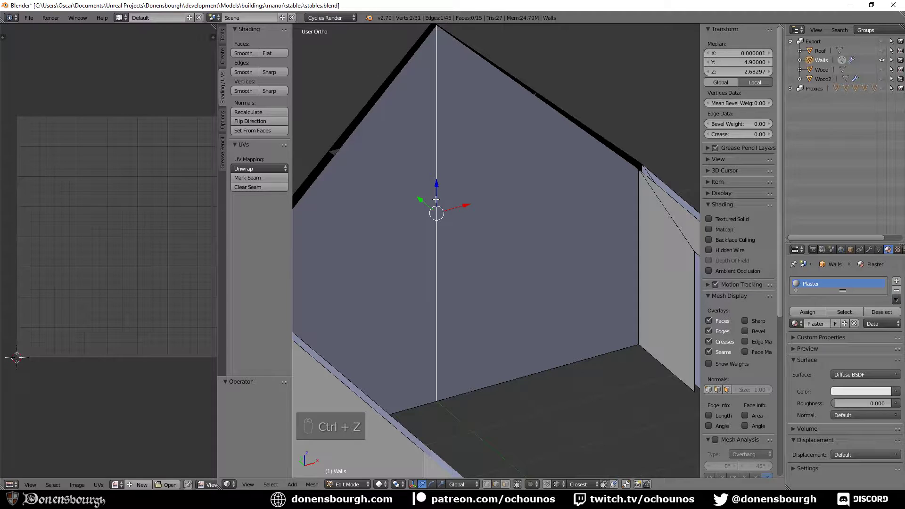
# - Delete both inner faces of the gable wall using Only Faces, keeping their surrounding edges
pyautogui.click(505, 486)
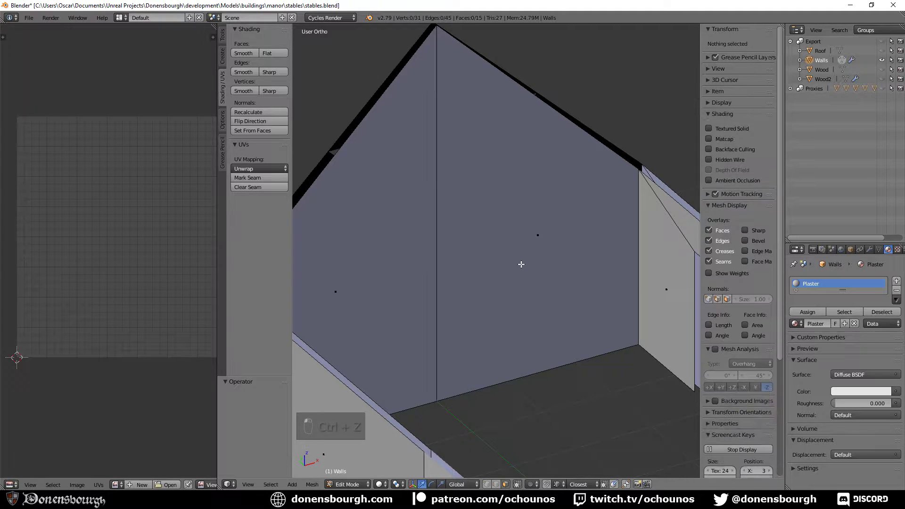
pyautogui.rightClick(522, 265)
pyautogui.press('x')
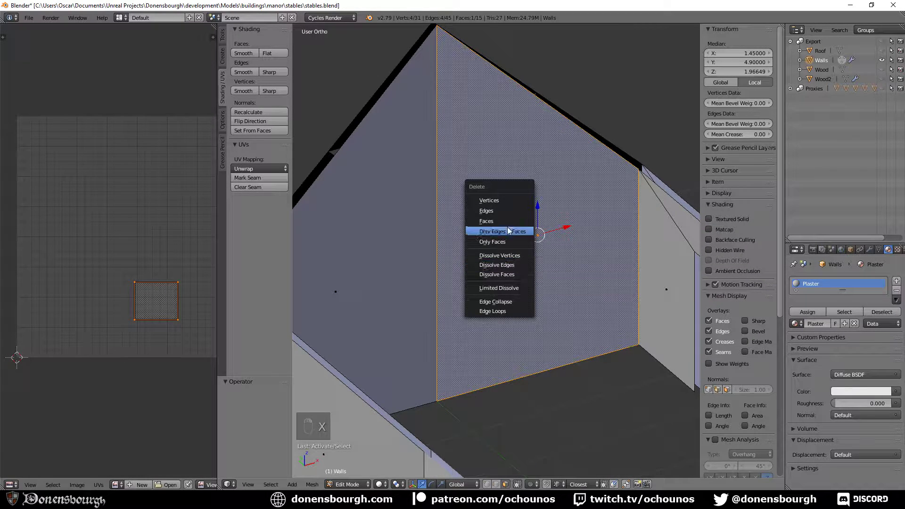
pyautogui.click(507, 240)
pyautogui.rightClick(388, 261)
pyautogui.press('x')
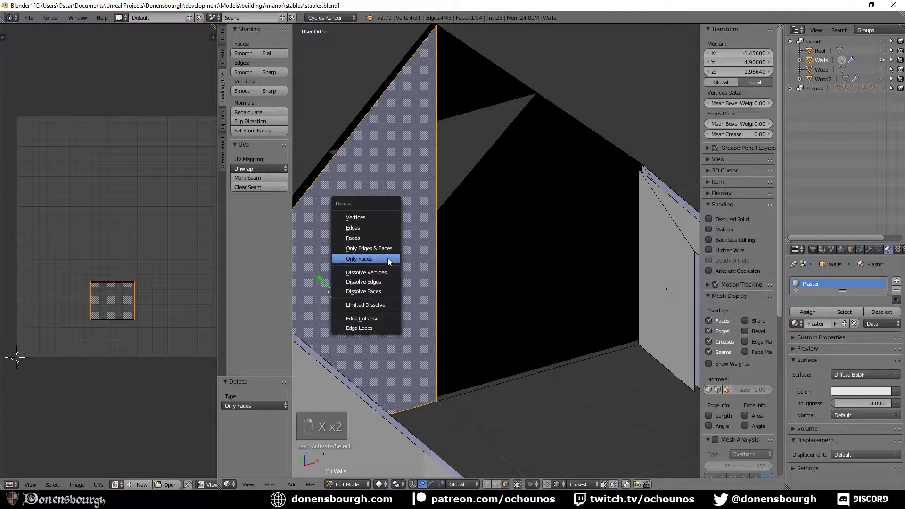
pyautogui.click(389, 260)
pyautogui.keyDown('shift'); pyautogui.moveTo(423, 302); pyautogui.dragTo(479, 291, button='middle'); pyautogui.keyUp('shift')
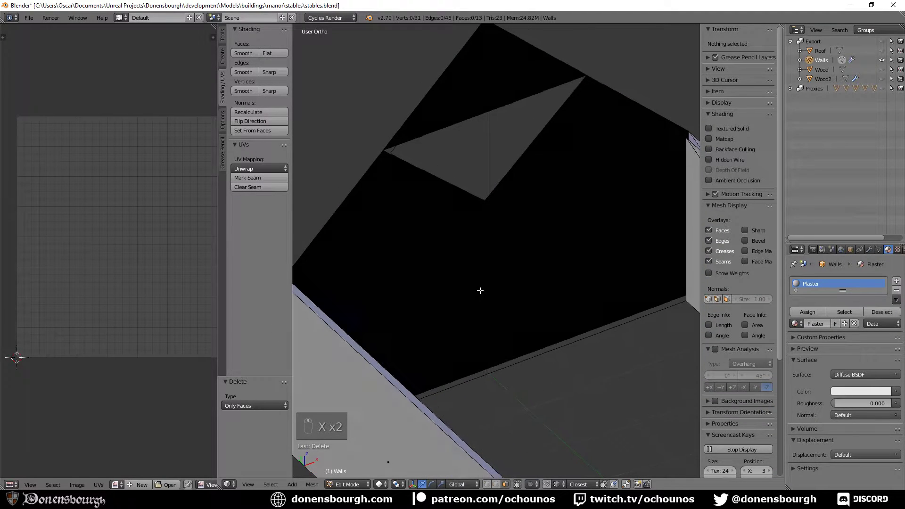
# - Subdivide the full-height vertical centre edge of the inner gable twice, splitting it into four equal segments
pyautogui.click(498, 485)
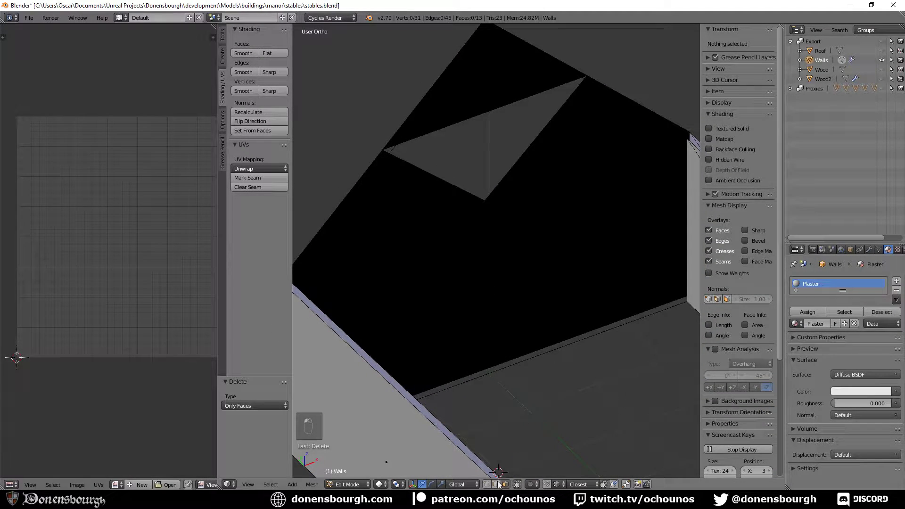
pyautogui.rightClick(492, 267)
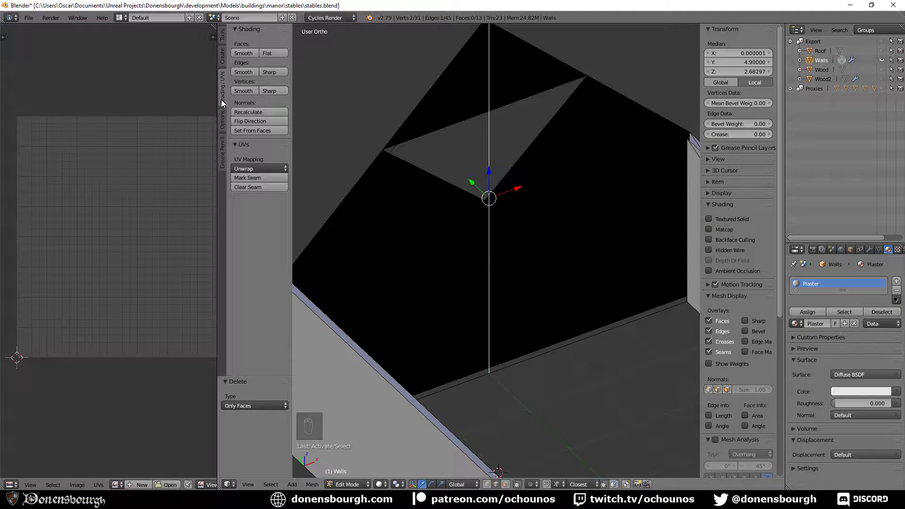
pyautogui.click(222, 38)
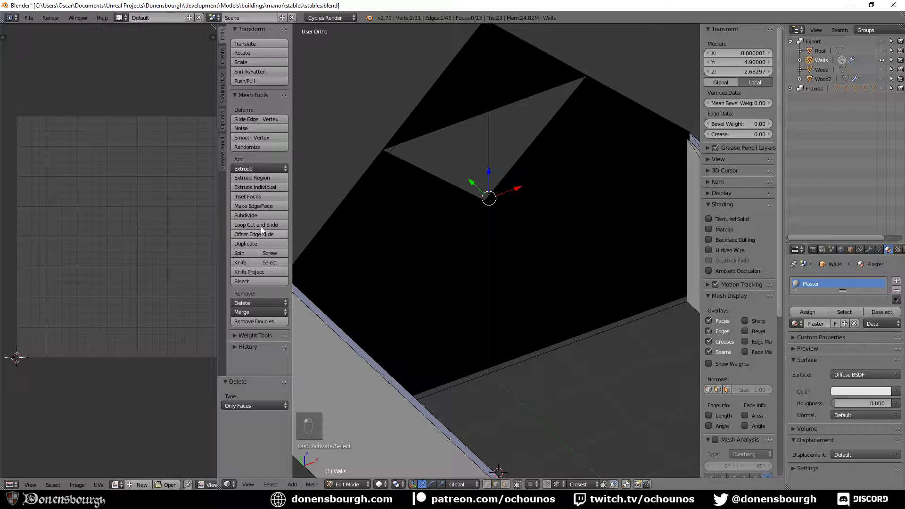
pyautogui.click(256, 215)
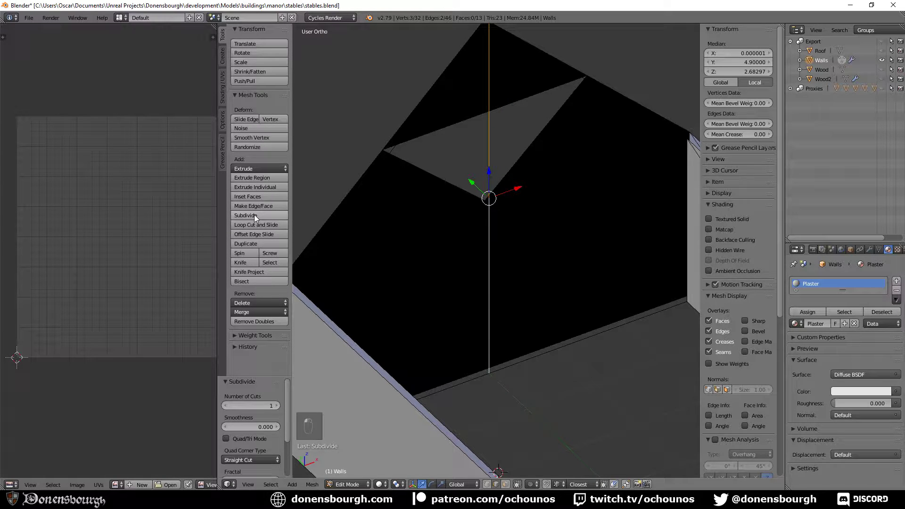
pyautogui.click(253, 214)
pyautogui.moveTo(552, 313); pyautogui.dragTo(541, 312, button='middle')
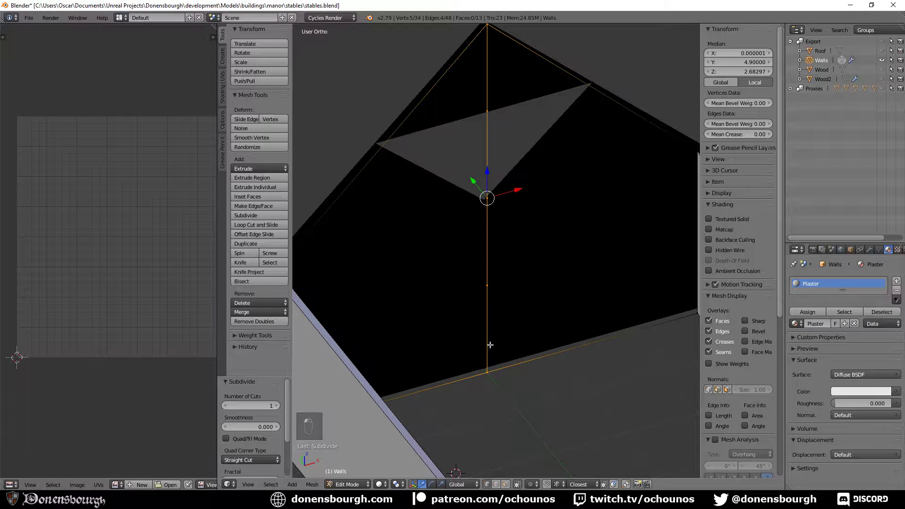
# - Dissolve the lowest of the new vertices on the inner gable's vertical centre edge
pyautogui.rightClick(486, 290)
pyautogui.press('x')
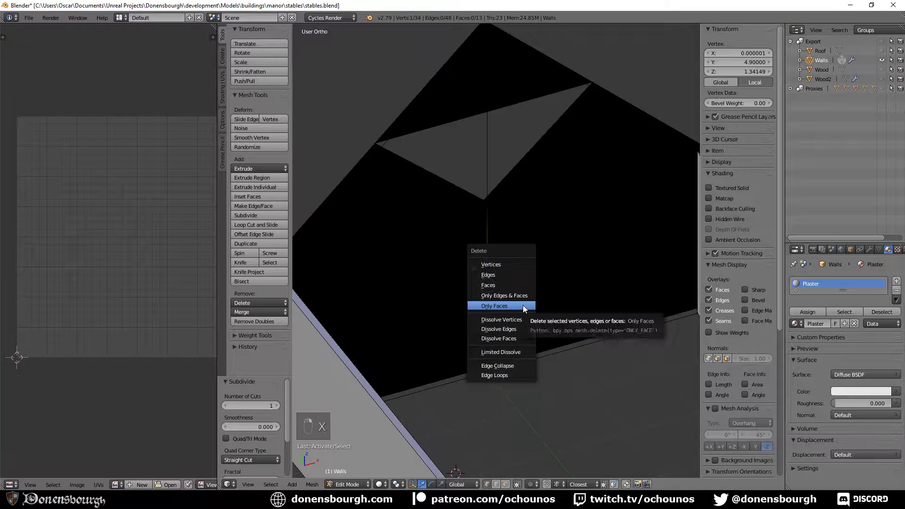
pyautogui.click(530, 315)
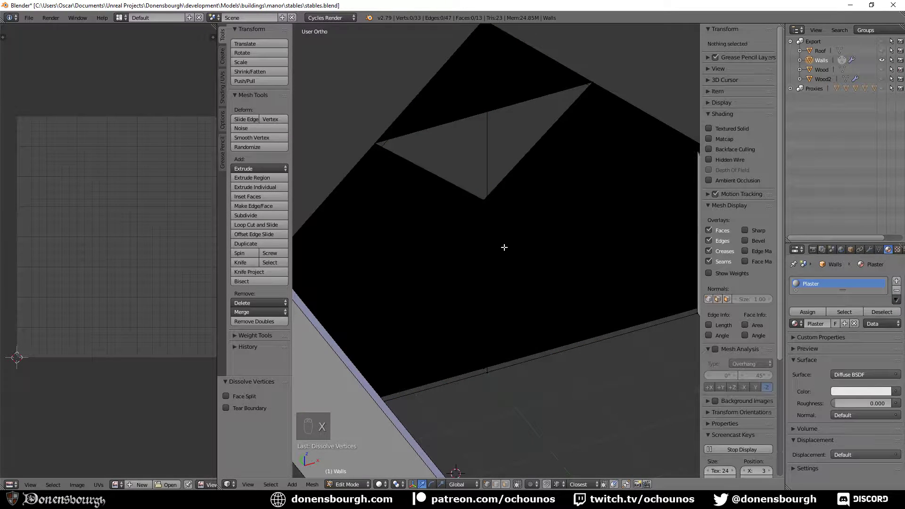
# - Fill one half of the inner lower wall with a four-sided face between the centre edge, eave corner and floor
pyautogui.rightClick(494, 218)
pyautogui.moveTo(505, 263); pyautogui.dragTo(571, 196, button='middle')
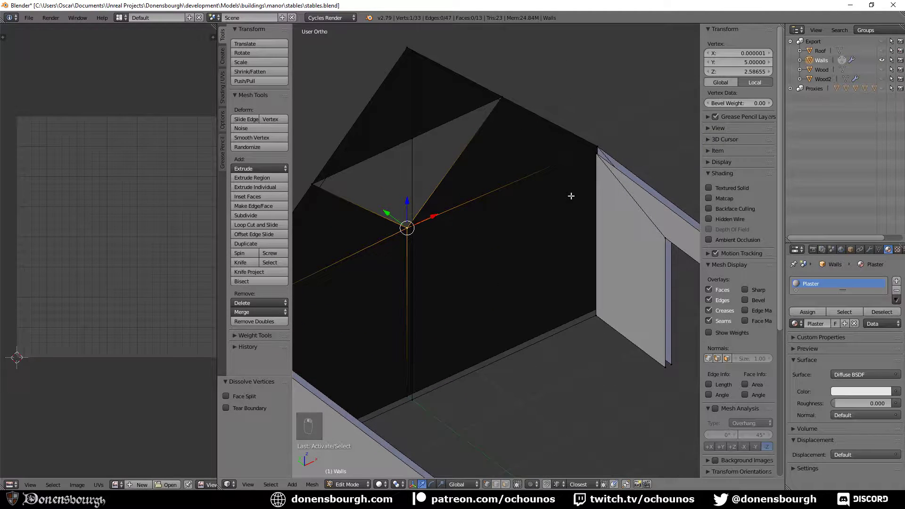
pyautogui.keyDown('shift'); pyautogui.rightClick(598, 154); pyautogui.keyUp('shift')
pyautogui.rightClick(418, 229)
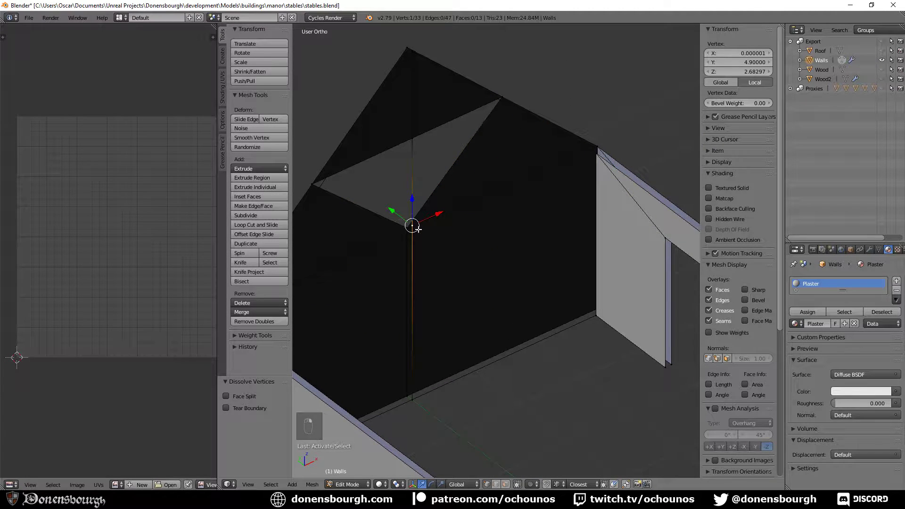
pyautogui.keyDown('shift'); pyautogui.rightClick(597, 159); pyautogui.keyUp('shift')
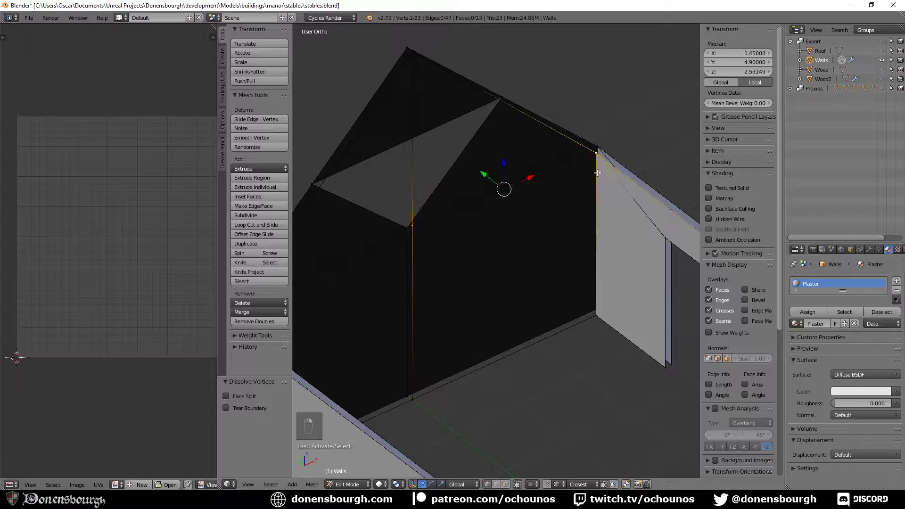
pyautogui.keyDown('shift'); pyautogui.rightClick(595, 316); pyautogui.keyUp('shift')
pyautogui.keyDown('shift'); pyautogui.rightClick(415, 399); pyautogui.keyUp('shift')
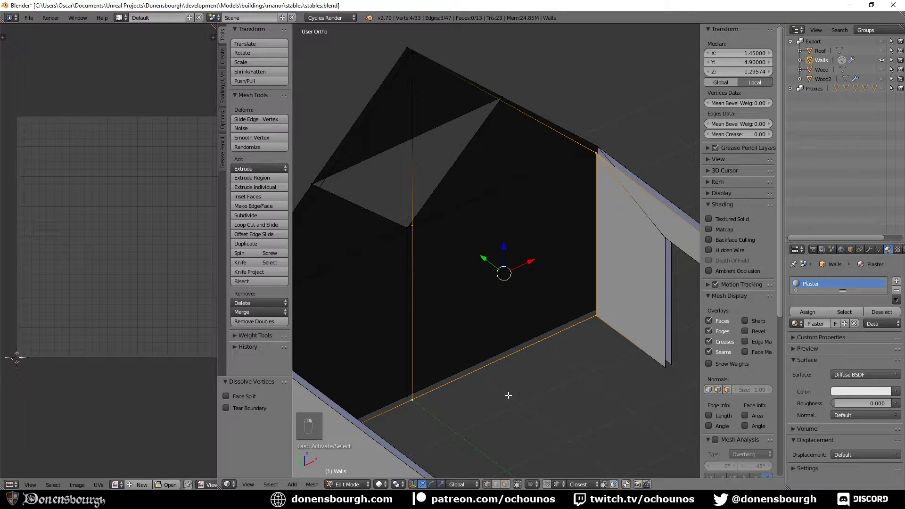
pyautogui.press('f')
pyautogui.moveTo(490, 390); pyautogui.dragTo(518, 295, button='middle')
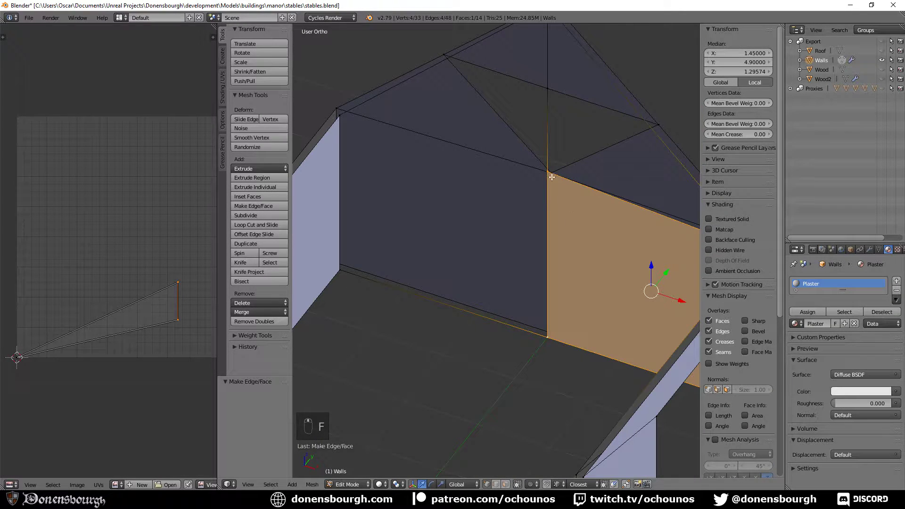
# - Fill the opposite half of the inner lower wall with a matching four-sided face up to eave height
pyautogui.moveTo(551, 176); pyautogui.dragTo(535, 210, button='right')
pyautogui.rightClick(530, 217)
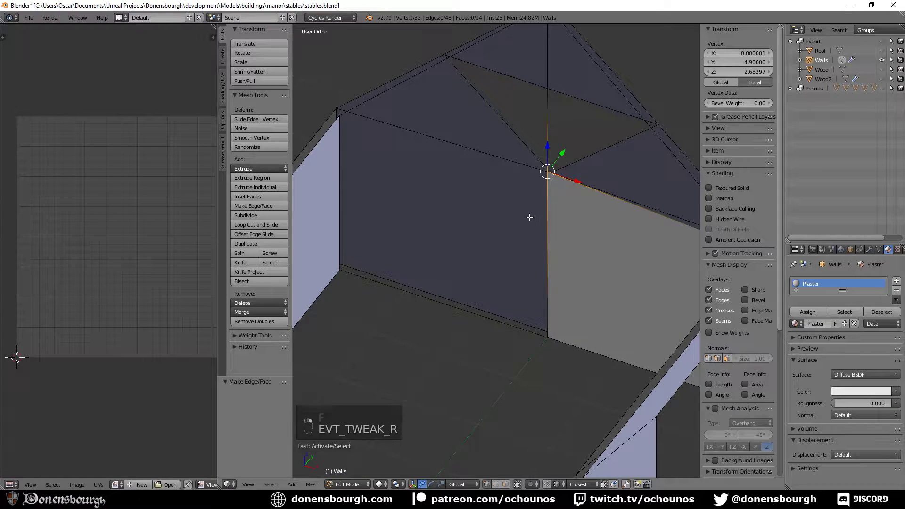
pyautogui.keyDown('shift'); pyautogui.rightClick(546, 343); pyautogui.keyUp('shift')
pyautogui.keyDown('shift'); pyautogui.rightClick(338, 272); pyautogui.keyUp('shift')
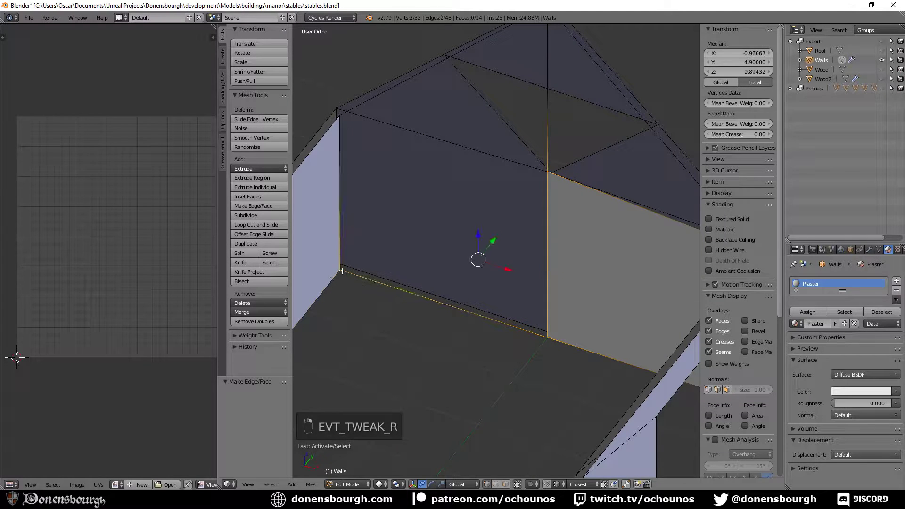
pyautogui.keyDown('shift'); pyautogui.rightClick(338, 116); pyautogui.keyUp('shift')
pyautogui.press('f')
pyautogui.keyDown('shift'); pyautogui.moveTo(380, 178); pyautogui.dragTo(351, 241, button='middle'); pyautogui.keyUp('shift')
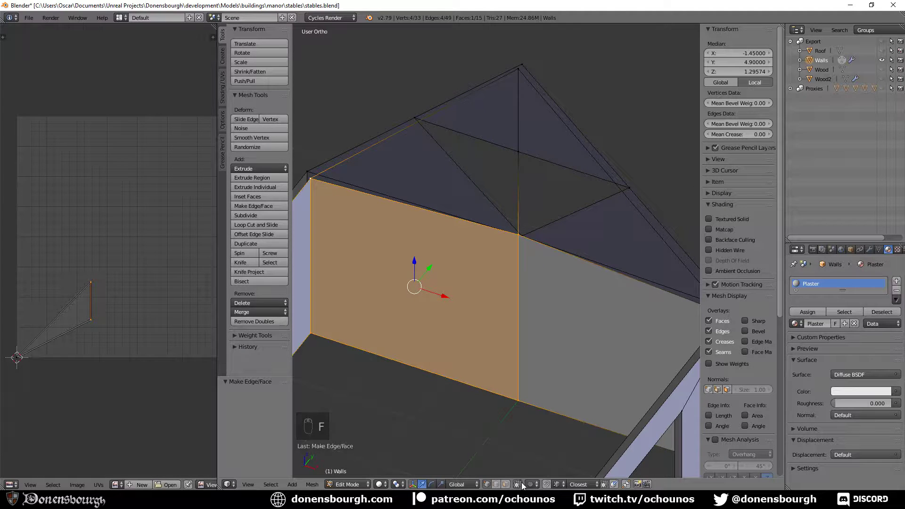
# - Subdivide the two sloping inner gable edges once to add a midpoint on each
pyautogui.rightClick(385, 137)
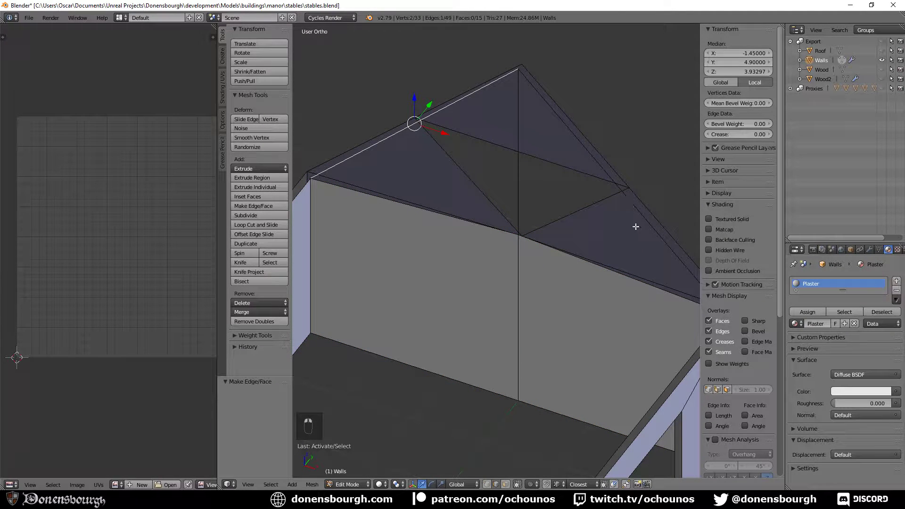
pyautogui.keyDown('shift'); pyautogui.rightClick(651, 227); pyautogui.keyUp('shift')
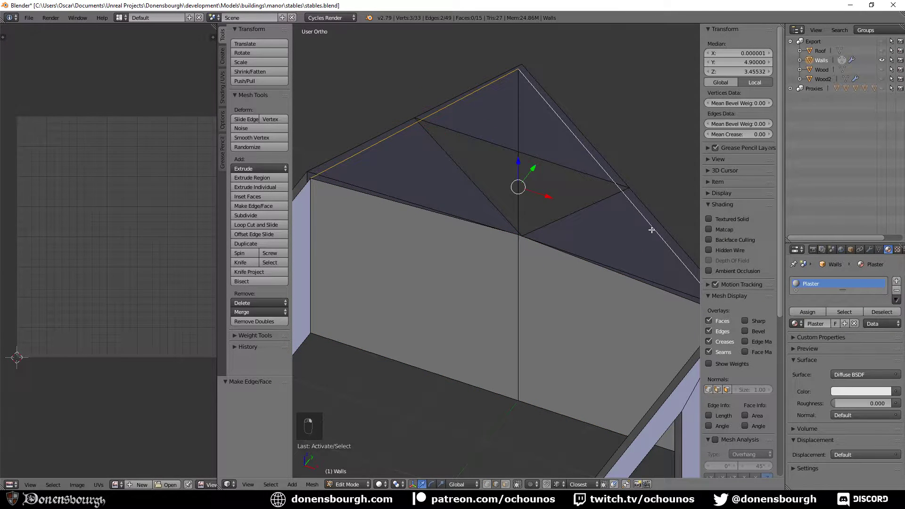
pyautogui.click(255, 215)
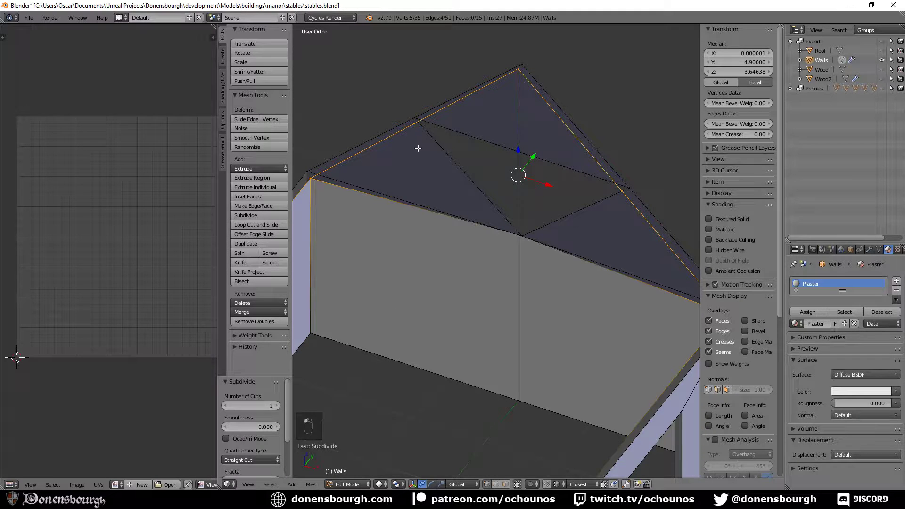
# - Fill a triangular face between one slope's midpoint, its eave corner and the centre vertex of the inner gable
pyautogui.rightClick(417, 129)
pyautogui.keyDown('shift'); pyautogui.rightClick(518, 239); pyautogui.keyUp('shift')
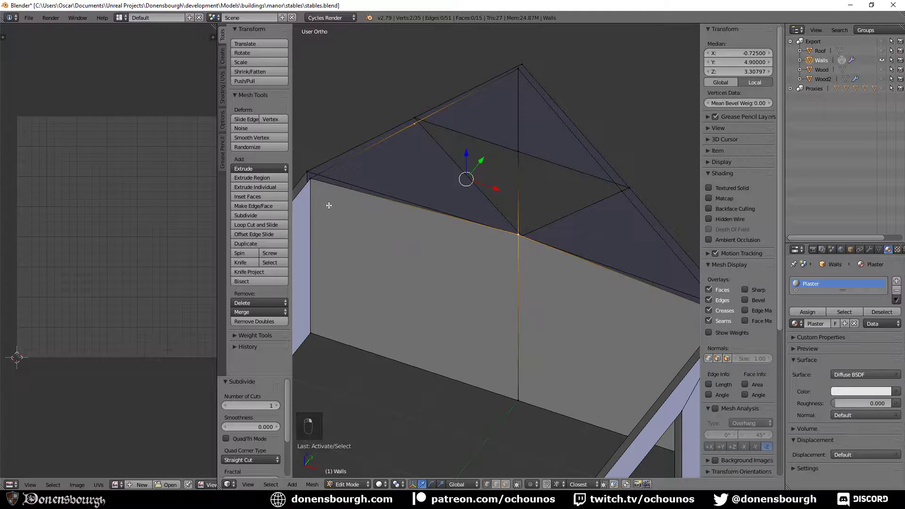
pyautogui.keyDown('shift'); pyautogui.rightClick(313, 182); pyautogui.keyUp('shift')
pyautogui.press('f')
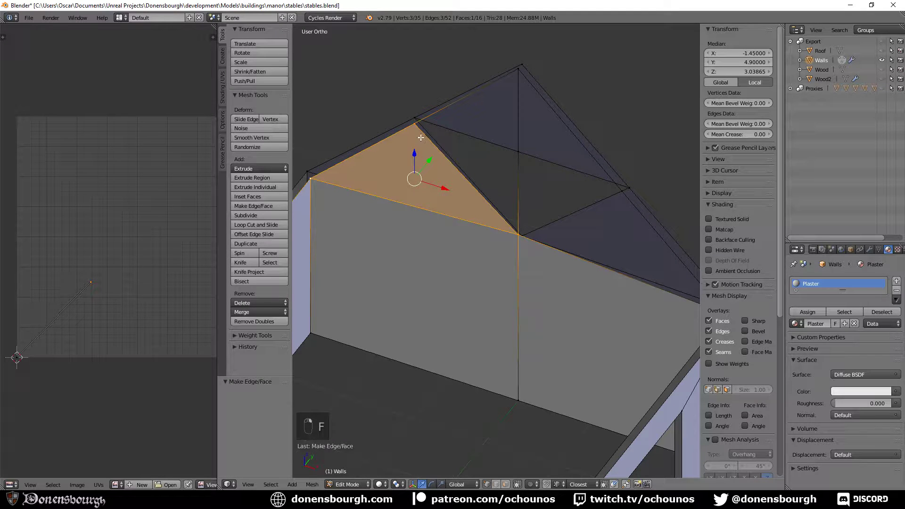
# - Fill the mirrored triangular face between the other slope's midpoint, its eave corner and the inner centre vertex
pyautogui.rightClick(522, 240)
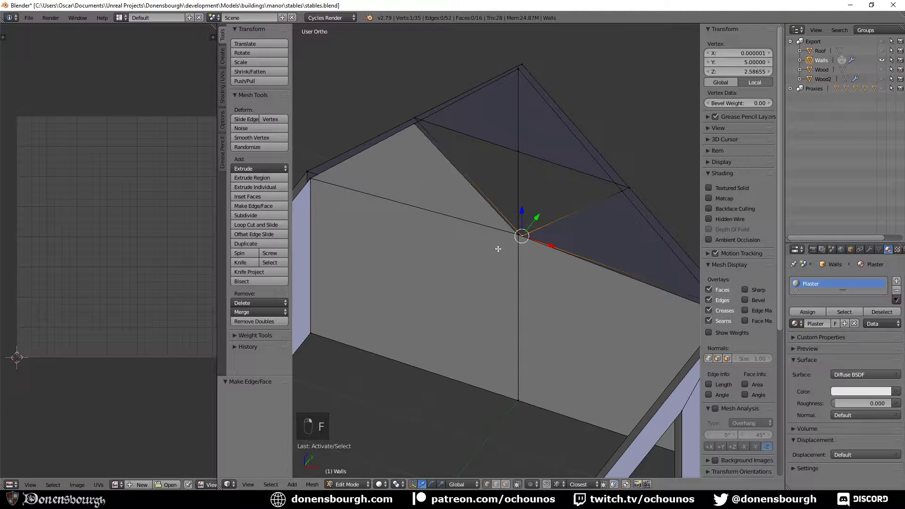
pyautogui.rightClick(518, 237)
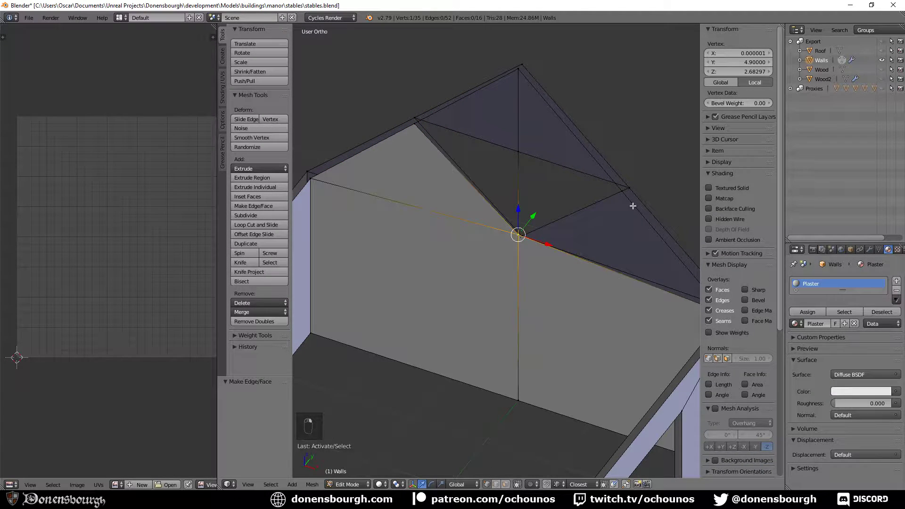
pyautogui.keyDown('shift'); pyautogui.rightClick(621, 196); pyautogui.keyUp('shift')
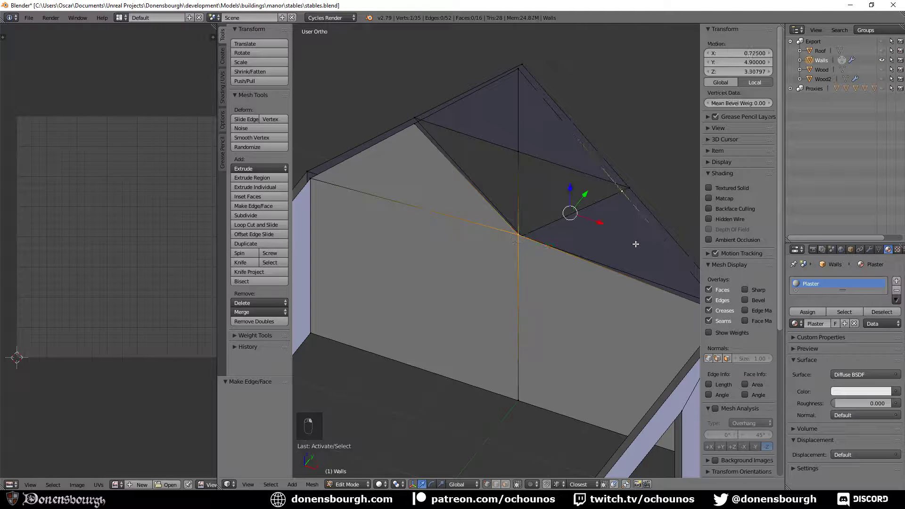
pyautogui.keyDown('shift'); pyautogui.moveTo(627, 265); pyautogui.dragTo(511, 215, button='middle'); pyautogui.keyUp('shift')
pyautogui.keyDown('shift'); pyautogui.rightClick(604, 264); pyautogui.keyUp('shift')
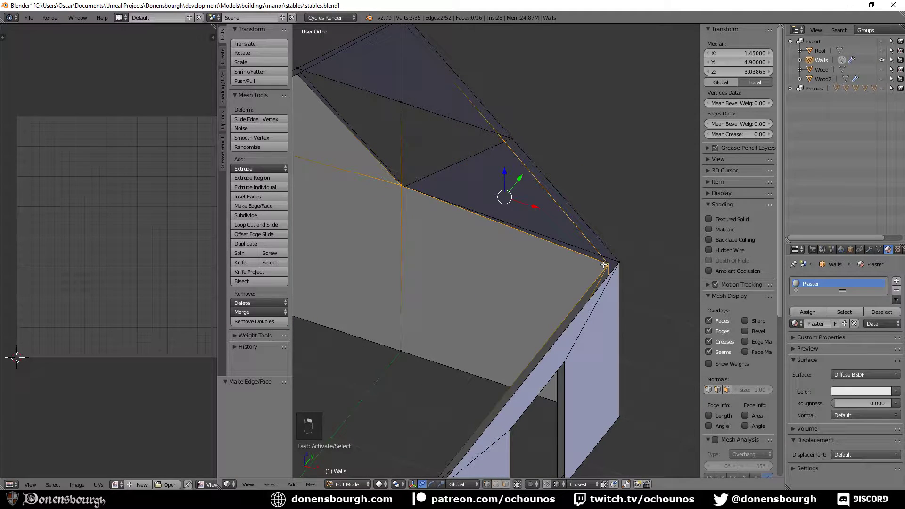
pyautogui.press('f')
pyautogui.moveTo(524, 248); pyautogui.dragTo(505, 284, button='middle')
pyautogui.moveTo(457, 225); pyautogui.dragTo(437, 208, button='middle')
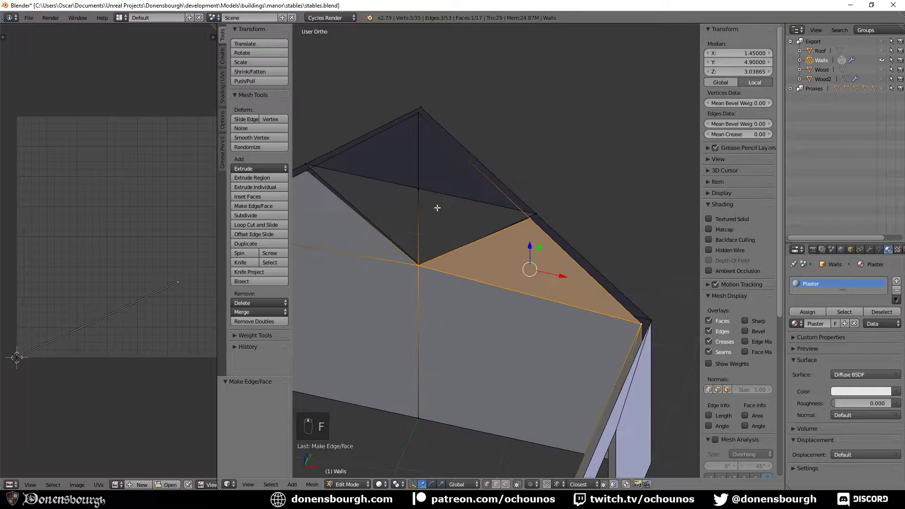
pyautogui.rightClick(419, 187)
pyautogui.keyDown('shift'); pyautogui.rightClick(527, 218); pyautogui.keyUp('shift')
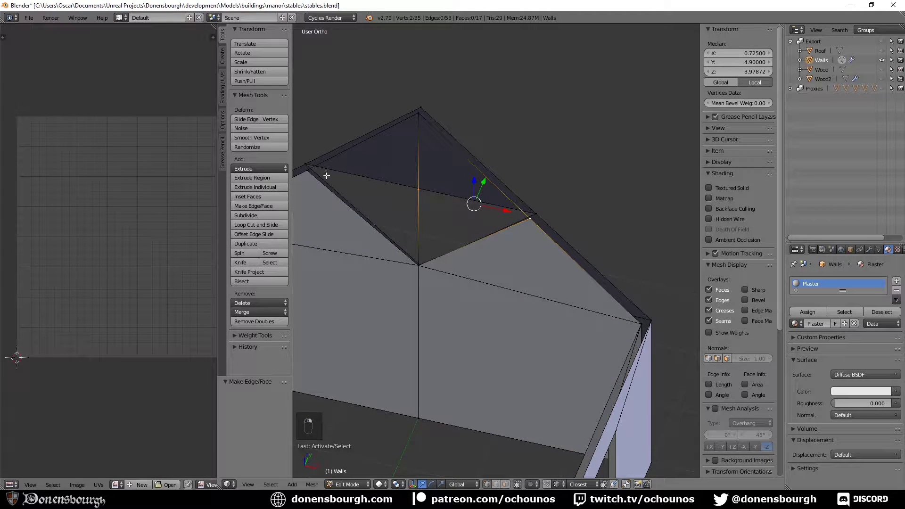
pyautogui.keyDown('shift'); pyautogui.rightClick(308, 171); pyautogui.keyUp('shift')
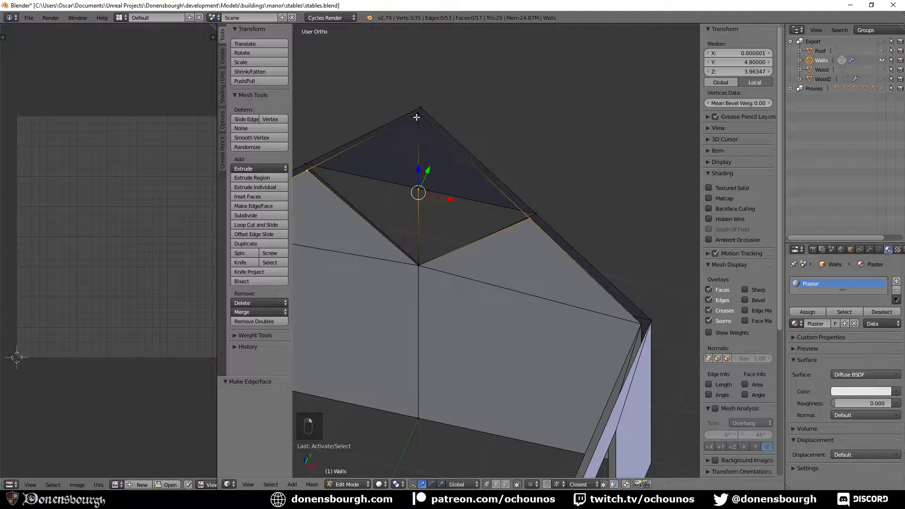
pyautogui.keyDown('shift'); pyautogui.rightClick(417, 117); pyautogui.keyUp('shift')
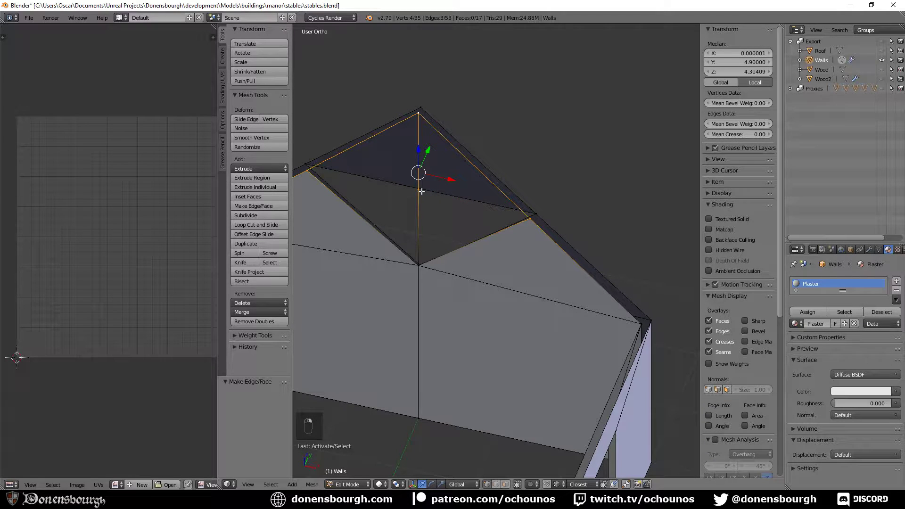
# - Delete the leftover vertex on the vertical centre edge between the inner gable's opening and peak
pyautogui.rightClick(420, 191)
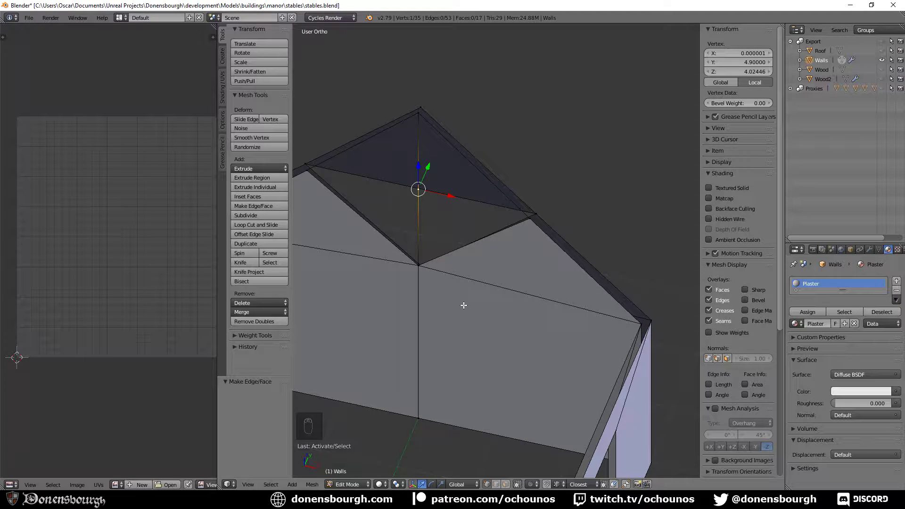
pyautogui.press('x')
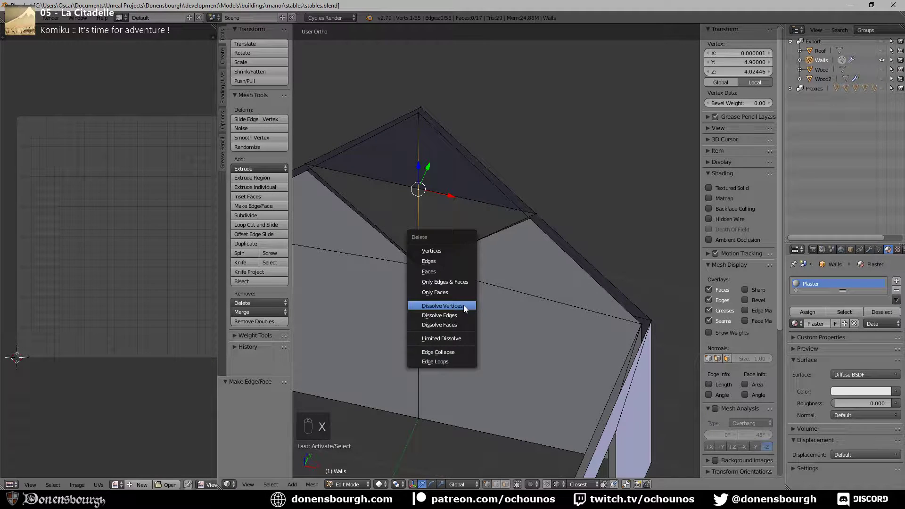
pyautogui.click(454, 251)
# - Fill the upper triangular face between the two slope midpoints and the peak of the inner gable
pyautogui.rightClick(307, 170)
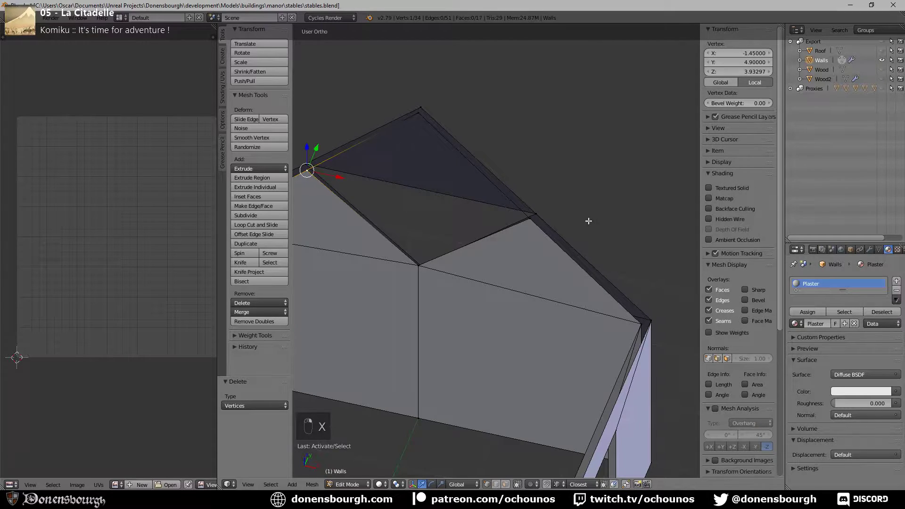
pyautogui.keyDown('shift'); pyautogui.rightClick(531, 219); pyautogui.keyUp('shift')
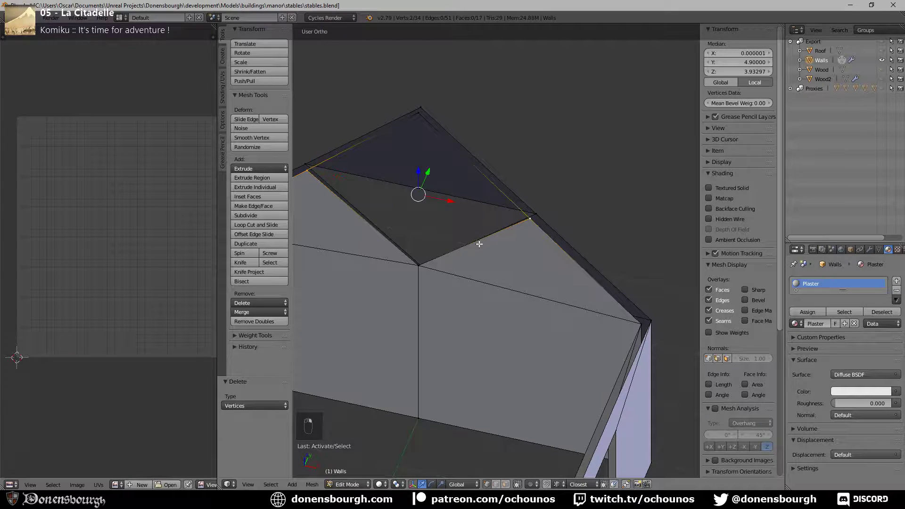
pyautogui.keyDown('shift'); pyautogui.rightClick(419, 113); pyautogui.keyUp('shift')
pyautogui.press('f')
pyautogui.moveTo(421, 198); pyautogui.dragTo(498, 302, button='middle')
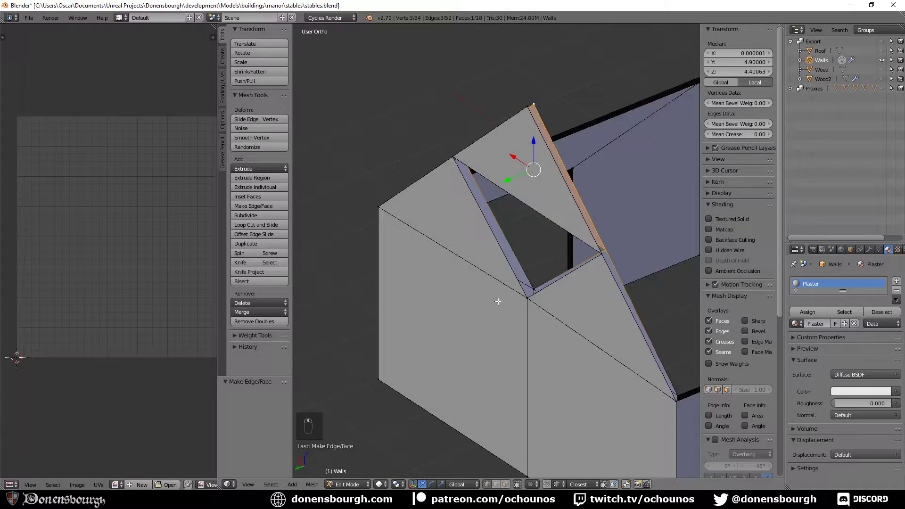
# - Show the Wood and Wood2 objects and lower the inner gable's two slope midpoints by 0.027 along Z
pyautogui.rightClick(606, 253)
pyautogui.moveTo(431, 238); pyautogui.dragTo(490, 284, button='middle')
pyautogui.keyDown('shift'); pyautogui.rightClick(502, 241); pyautogui.keyUp('shift')
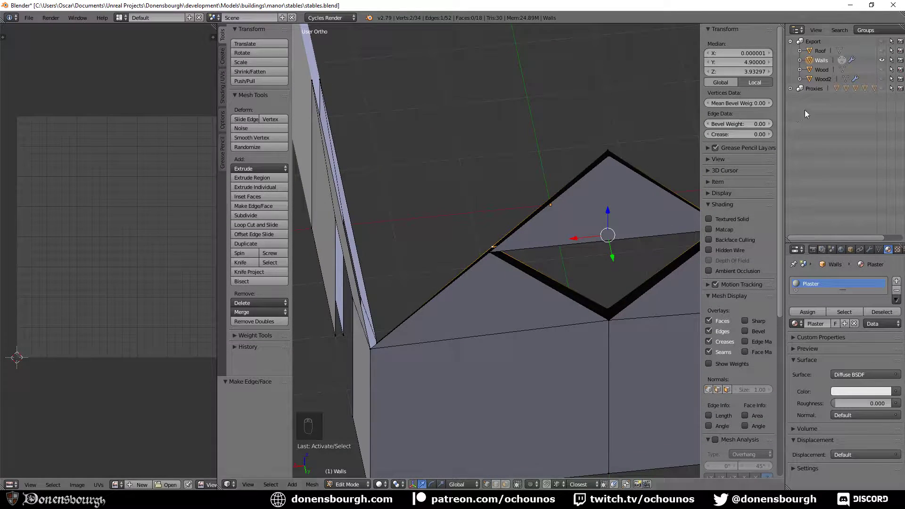
pyautogui.click(882, 70)
pyautogui.click(883, 79)
pyautogui.moveTo(535, 318); pyautogui.dragTo(400, 272, button='middle')
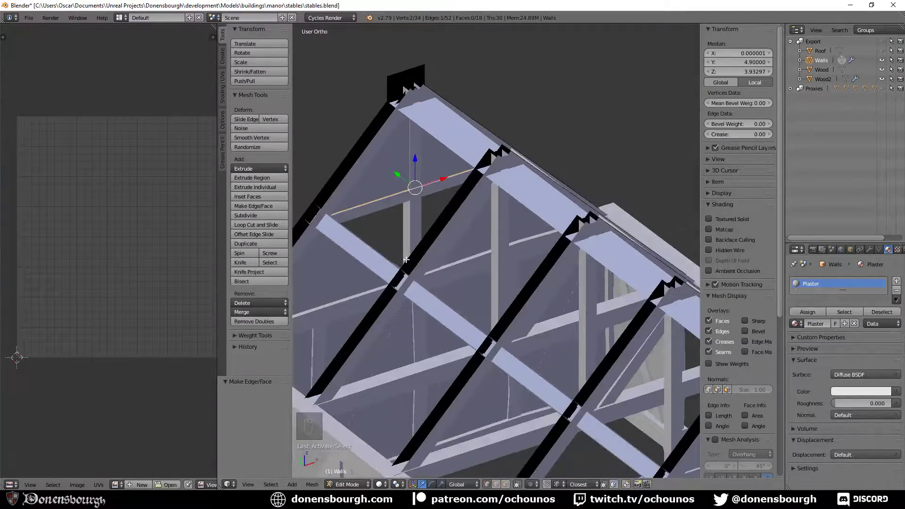
pyautogui.moveTo(418, 163); pyautogui.dragTo(418, 166)
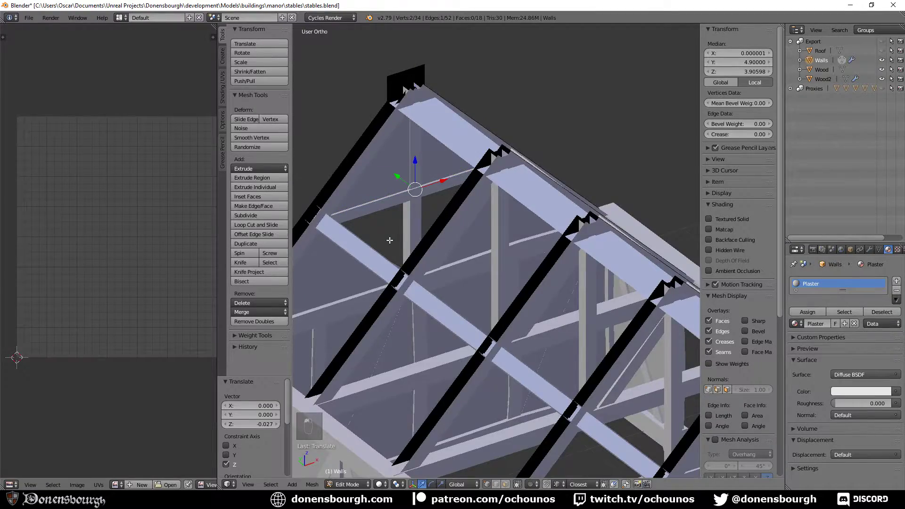
pyautogui.moveTo(390, 241); pyautogui.dragTo(494, 243, button='middle')
pyautogui.scroll(-5, 494, 242)
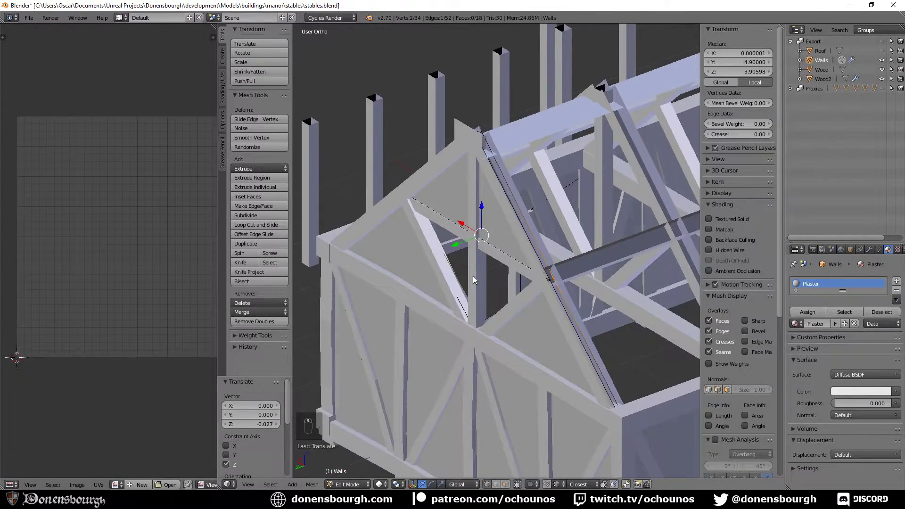
pyautogui.press('Tab')
pyautogui.moveTo(466, 281); pyautogui.dragTo(589, 306, button='middle')
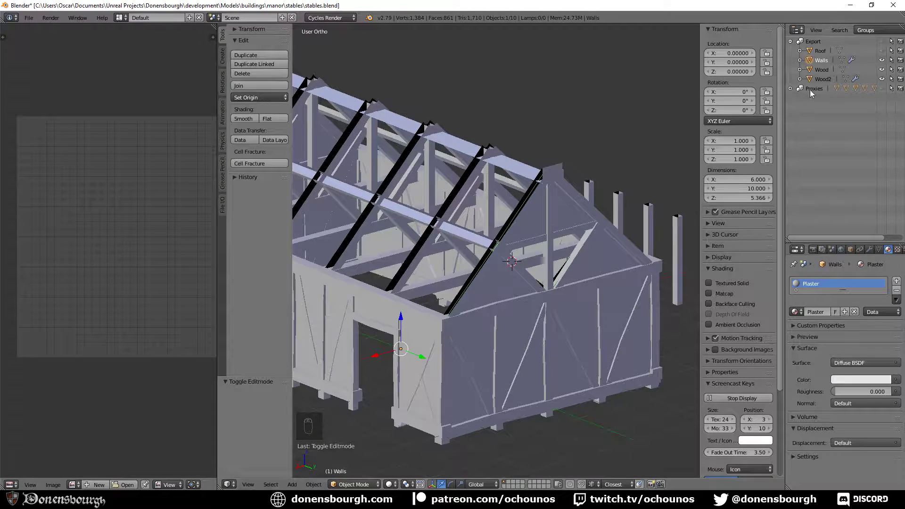
# - Select the entire Walls mesh and unwrap its UVs
pyautogui.press('Tab')
pyautogui.press('a')
pyautogui.press('a')
pyautogui.press('a')
pyautogui.press('a')
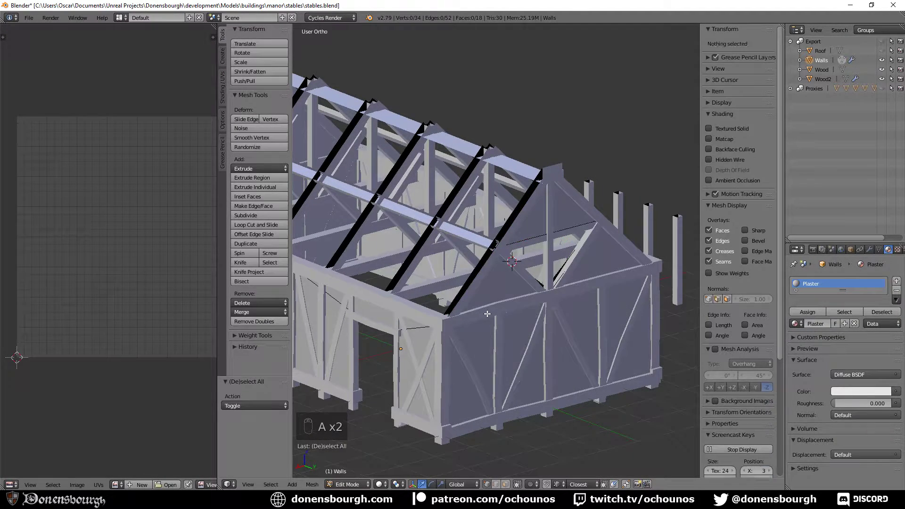
pyautogui.press('u')
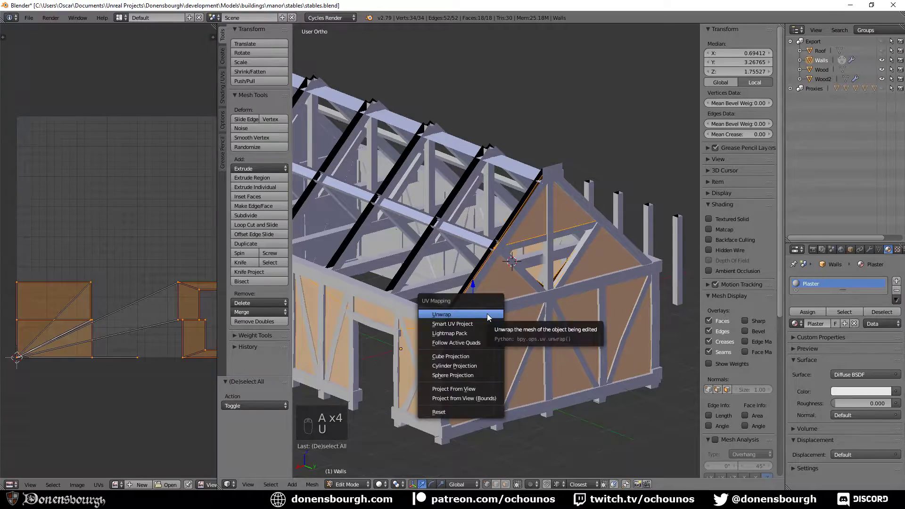
pyautogui.click(488, 315)
# - Clear the seams on the whole Walls mesh, unwrap it again and check the UV layout
pyautogui.keyDown('shift'); pyautogui.moveTo(404, 325); pyautogui.dragTo(358, 329, button='middle'); pyautogui.keyUp('shift')
pyautogui.scroll(4, 364, 333)
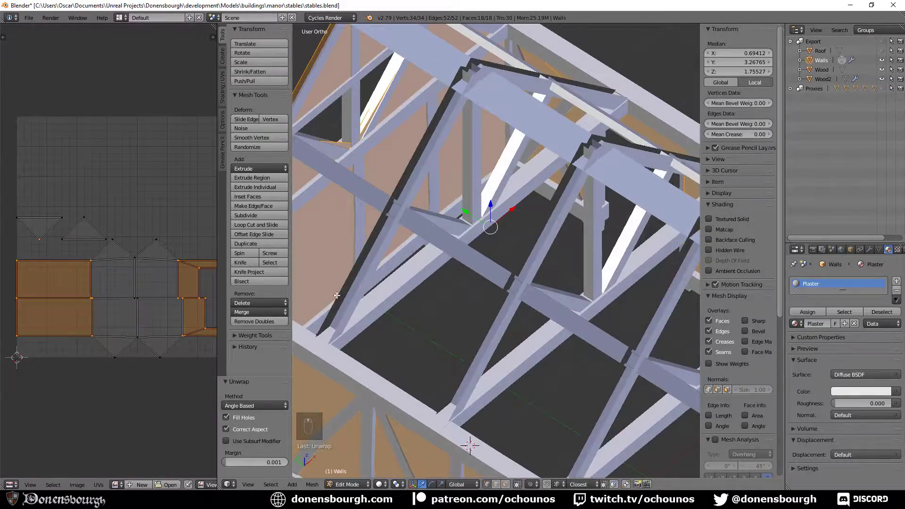
pyautogui.scroll(-3, 337, 295)
pyautogui.scroll(-2, 457, 293)
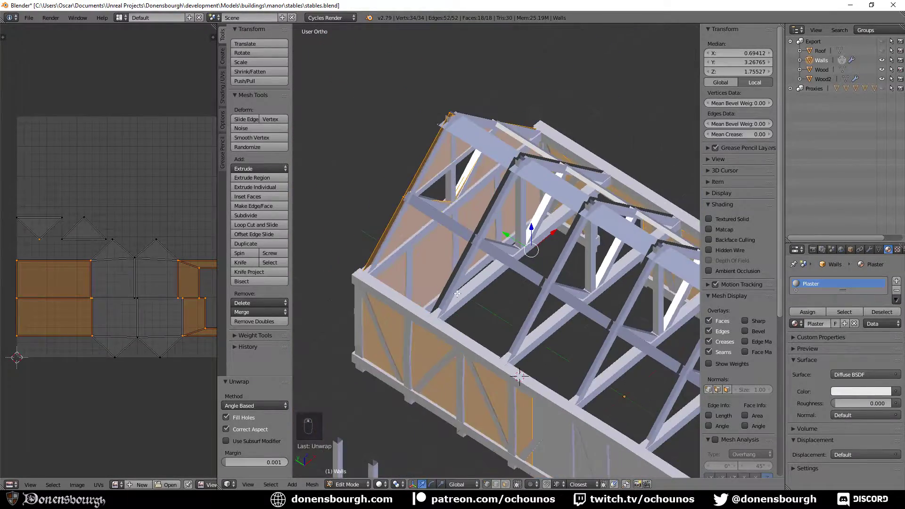
pyautogui.moveTo(457, 294); pyautogui.dragTo(290, 253, button='middle')
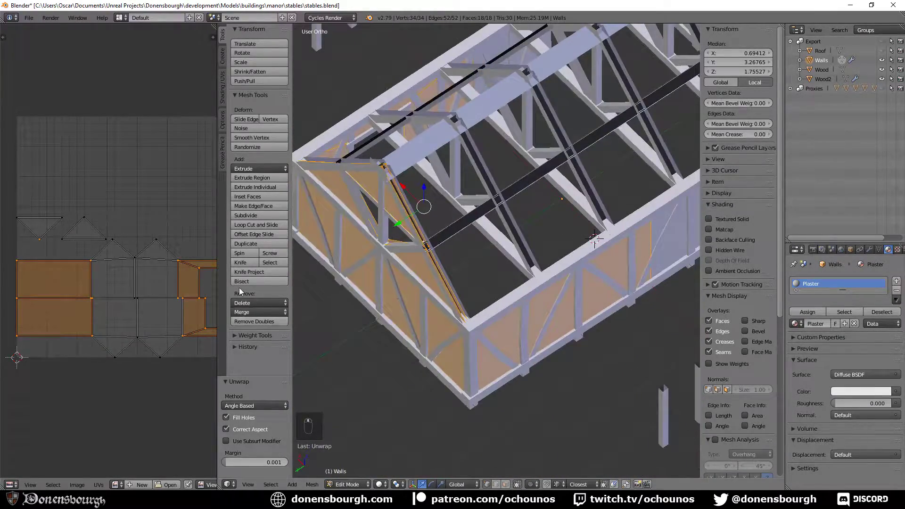
pyautogui.click(222, 87)
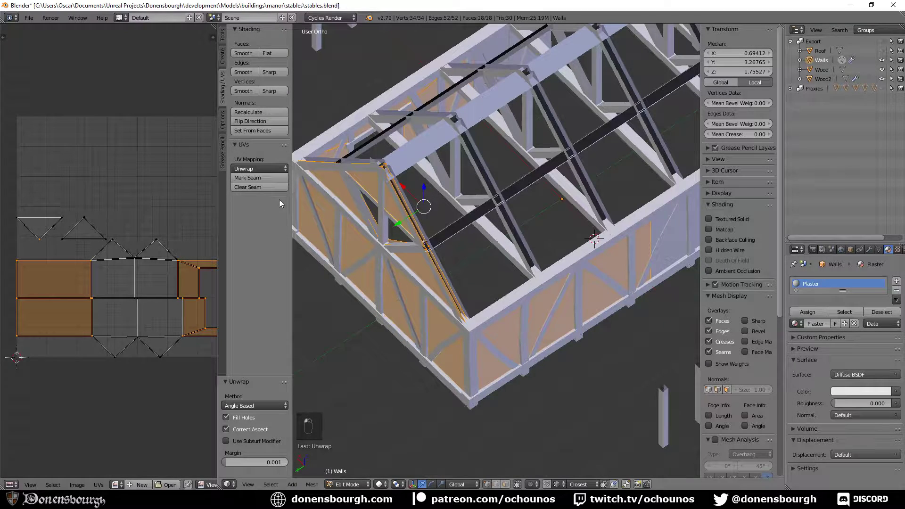
pyautogui.click(259, 188)
pyautogui.press('u')
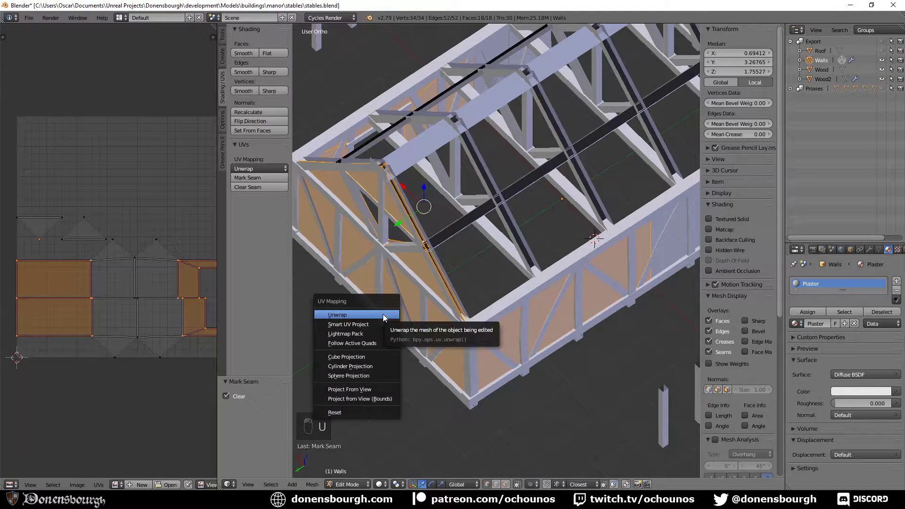
pyautogui.click(383, 315)
pyautogui.scroll(8, 104, 283)
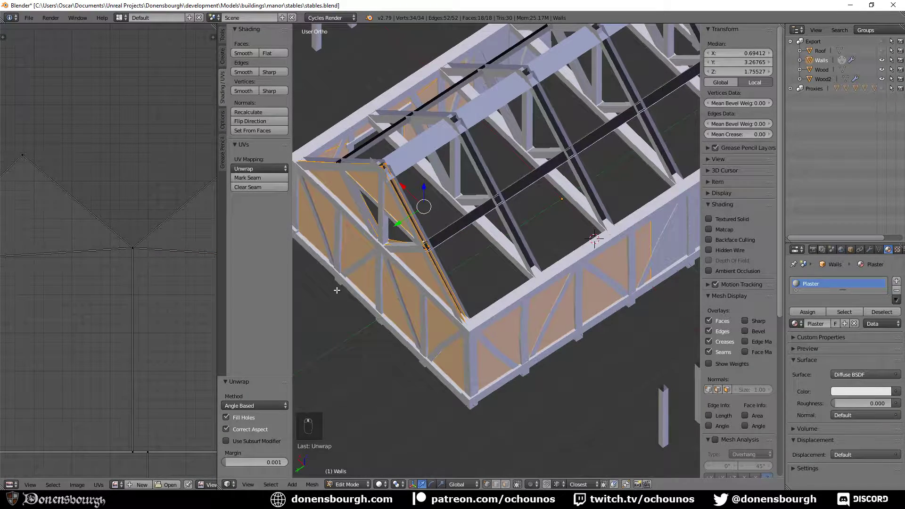
pyautogui.scroll(-2, 340, 344)
pyautogui.scroll(-5, 68, 298)
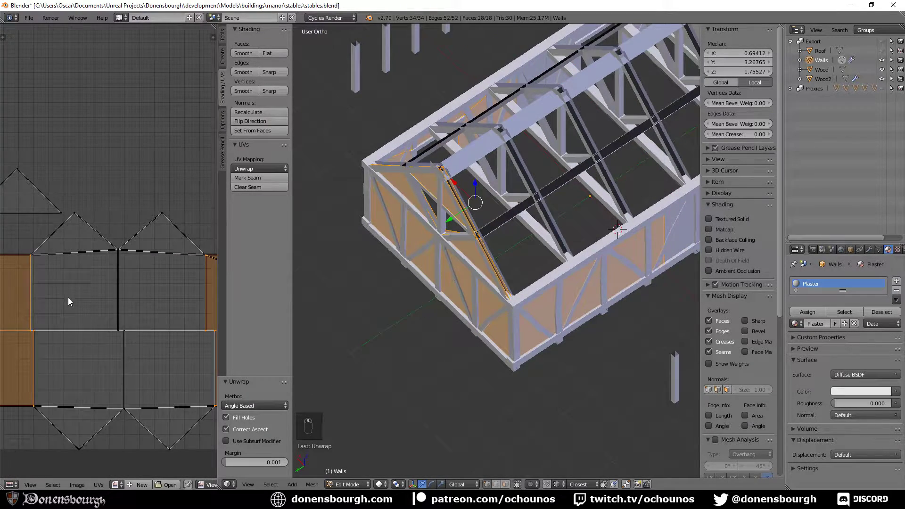
pyautogui.moveTo(72, 309); pyautogui.dragTo(72, 291, button='middle')
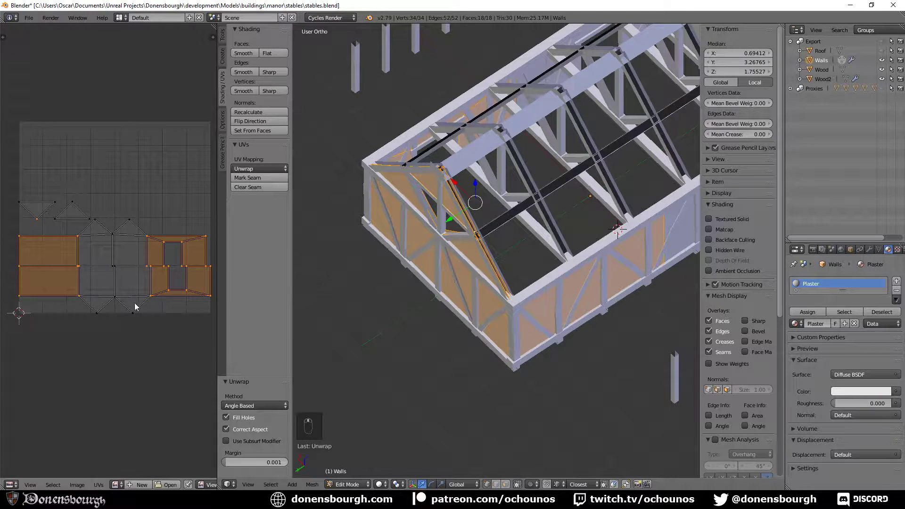
pyautogui.moveTo(407, 350); pyautogui.dragTo(470, 351, button='middle')
# - Leave mesh editing and save the file over the existing stables.blend
pyautogui.press('Tab')
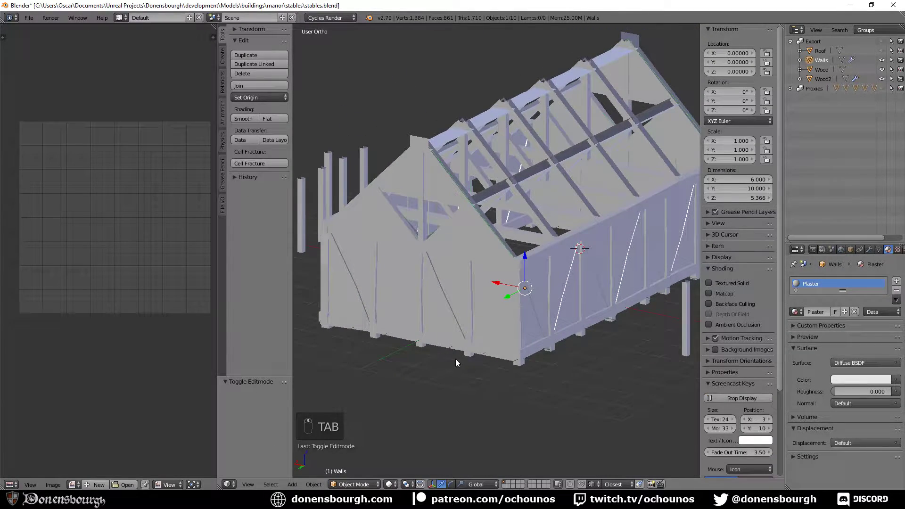
pyautogui.hotkey('ctrl', 's')
pyautogui.click(456, 359)
# - Export the stables model as FBX over the existing stables.fbx with modifiers applied and face smoothing
pyautogui.click(29, 17)
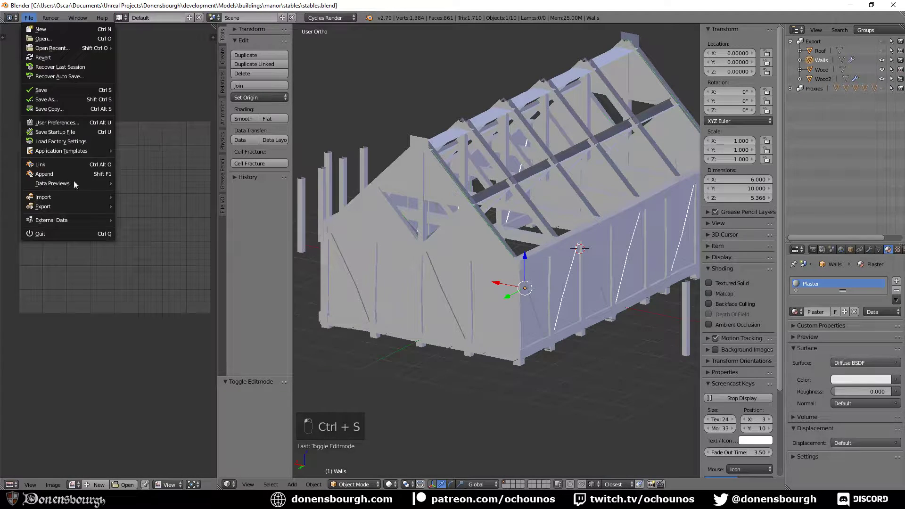
pyautogui.moveTo(95, 208)
pyautogui.click(171, 222)
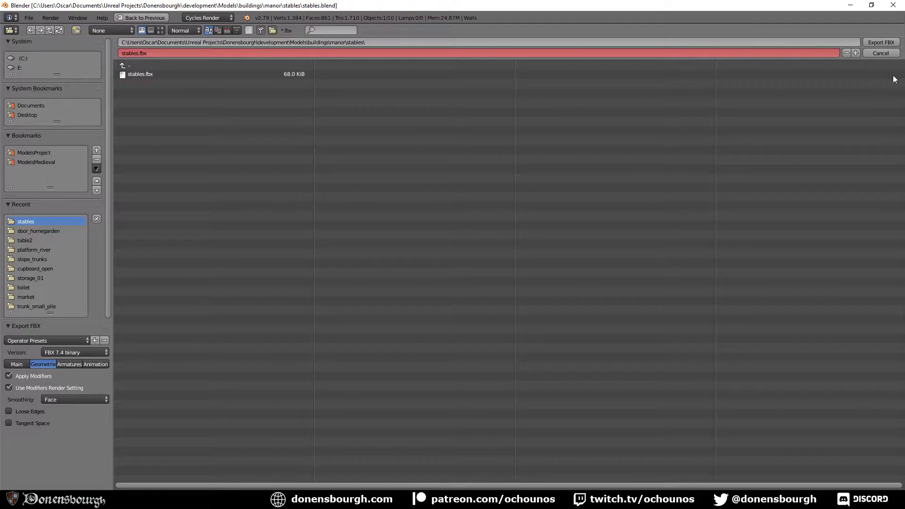
pyautogui.click(881, 42)
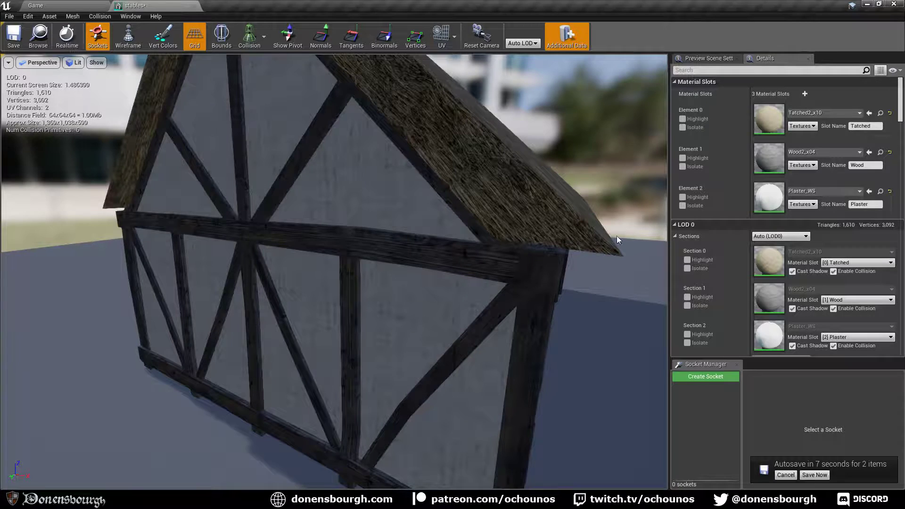
# - Switch to Unreal Engine and reimport the stables static mesh
pyautogui.click(60, 21)
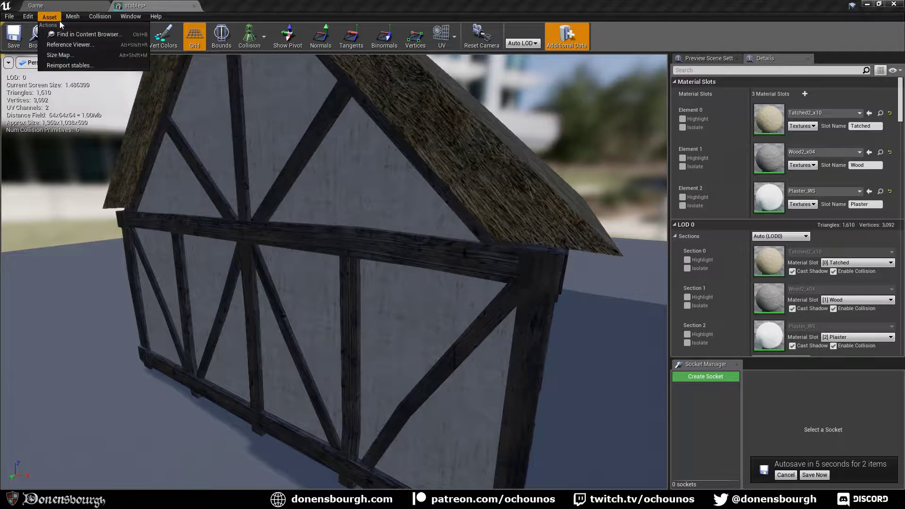
pyautogui.click(71, 65)
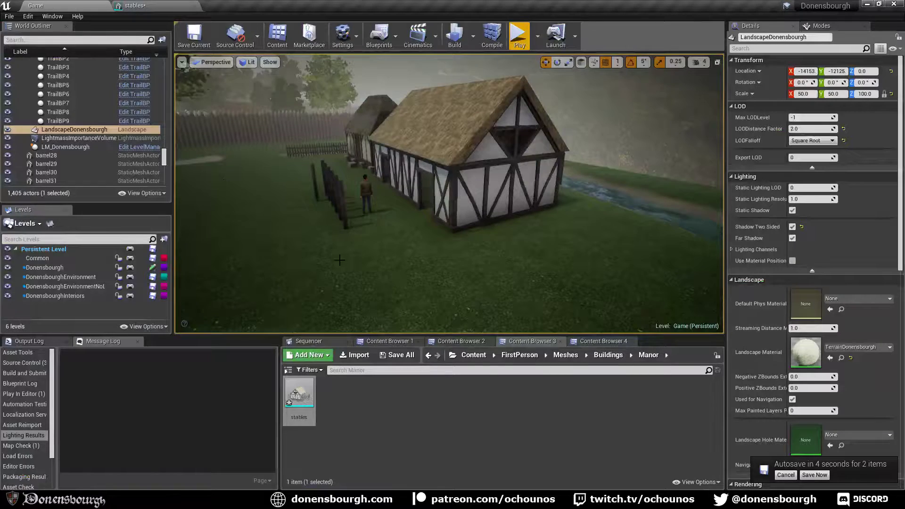
# - Play the level from beside the stables and walk inside to examine the inner gable wall, its opening and the roof beams
pyautogui.moveTo(224, 185); pyautogui.dragTo(325, 192, button='right')
pyautogui.press('w')
pyautogui.moveTo(400, 246)
pyautogui.mouseDown(button='right')
pyautogui.moveTo(283, 243)
pyautogui.moveTo(401, 265)
pyautogui.moveTo(400, 250)
pyautogui.mouseUp(button='right')
pyautogui.moveTo(404, 269); pyautogui.dragTo(358, 268, button='right')
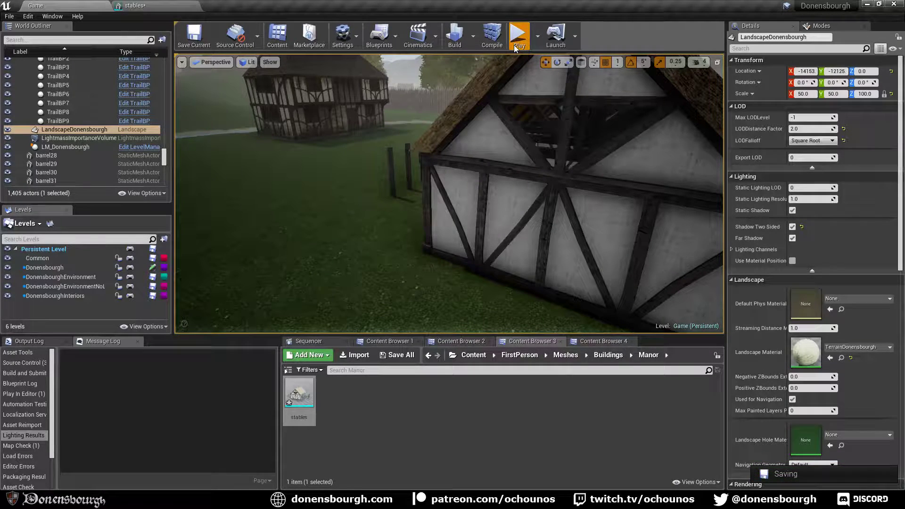
pyautogui.hotkey('alt', 'p')
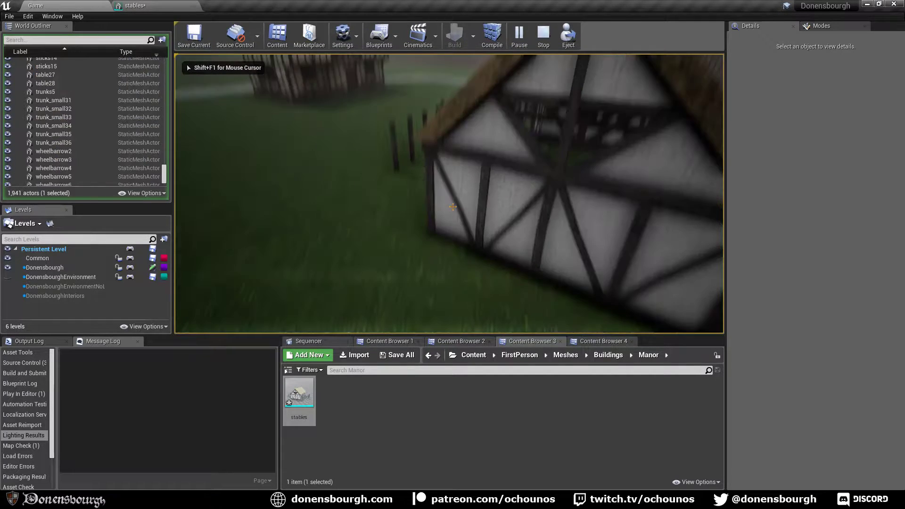
pyautogui.press('w')
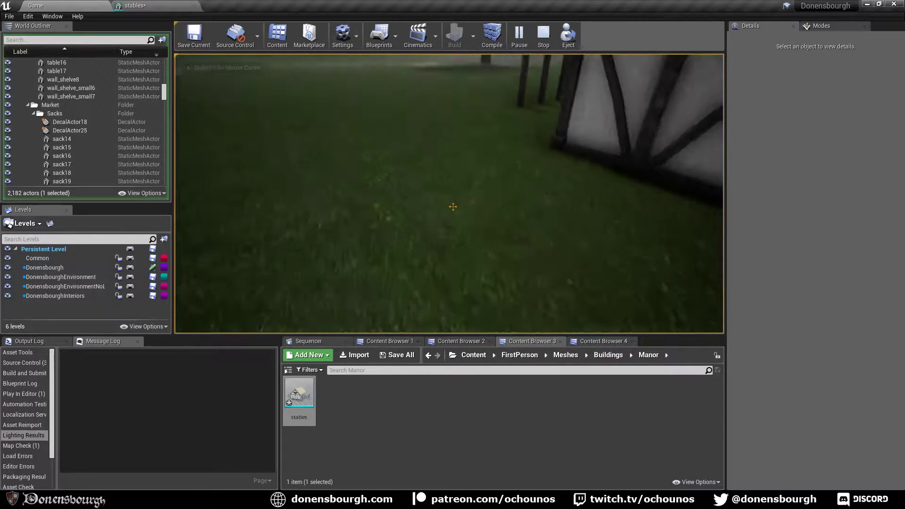
pyautogui.press('shift')
pyautogui.press('w')
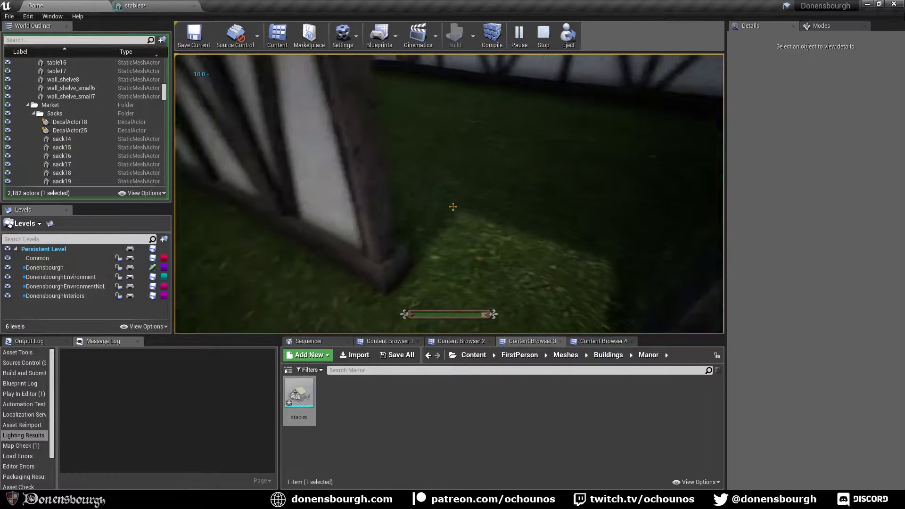
pyautogui.press('w')
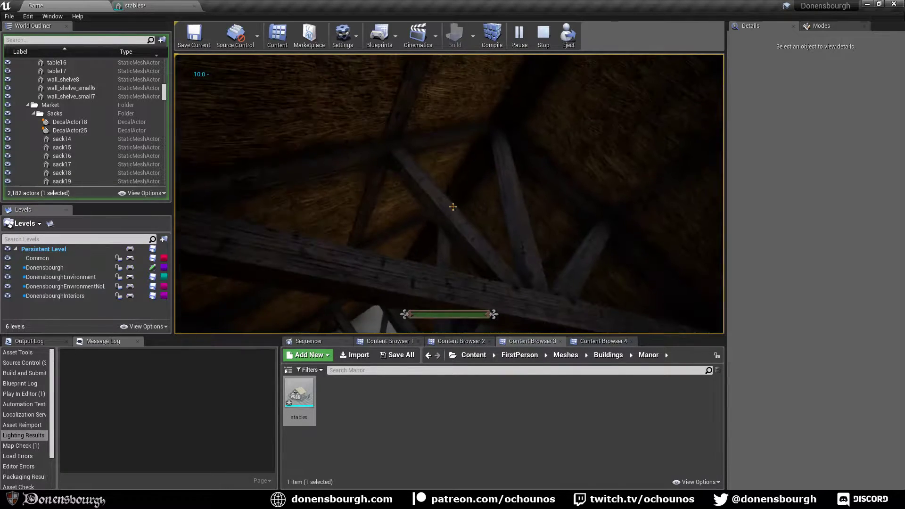
pyautogui.press('w')
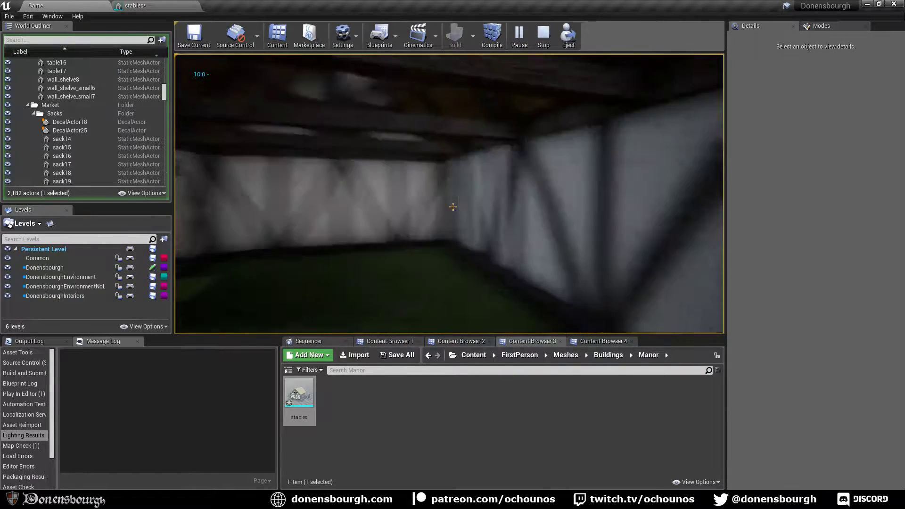
pyautogui.press('w')
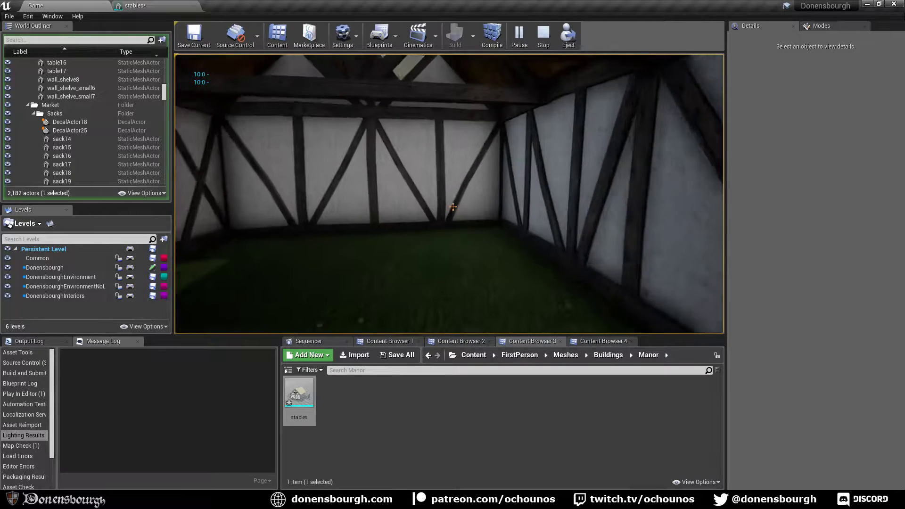
pyautogui.press('w')
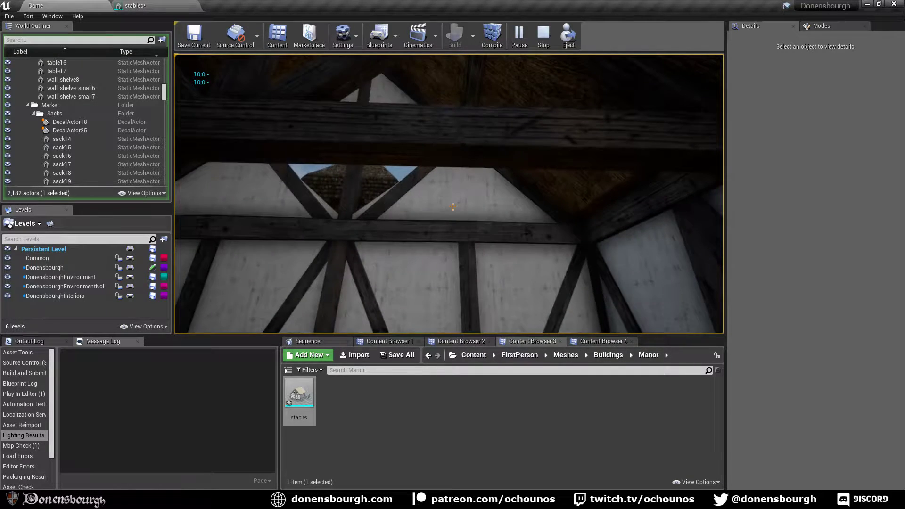
pyautogui.press('w')
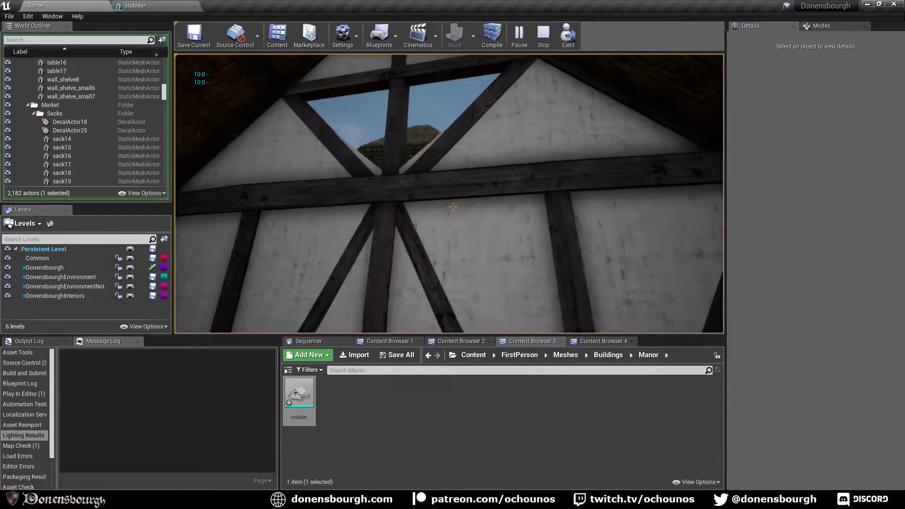
pyautogui.press('w')
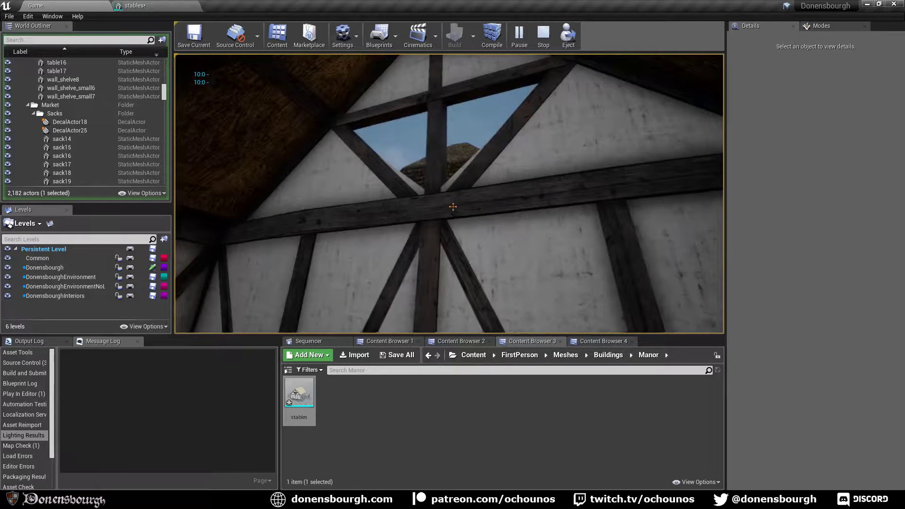
pyautogui.press('w')
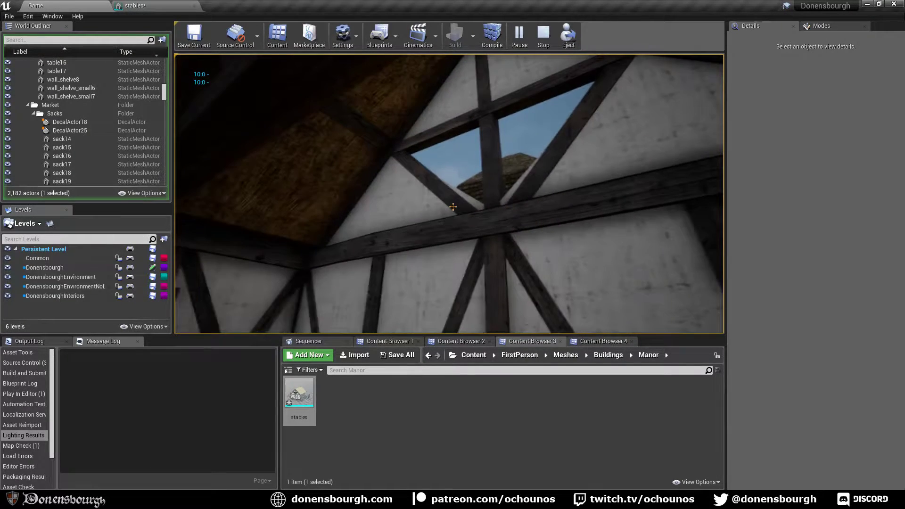
# - Walk through the stables and around the outside to examine its walls, doorway and gable front, and end the play session
pyautogui.press('d')
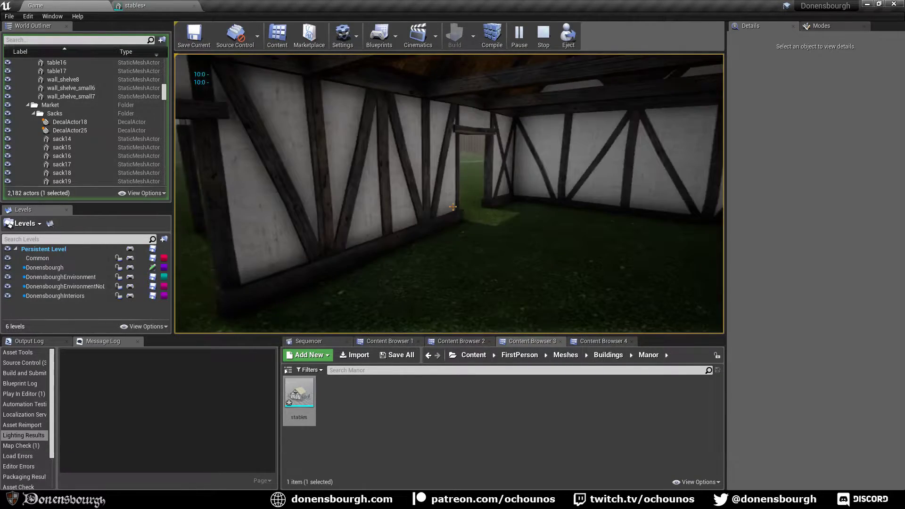
pyautogui.press('w')
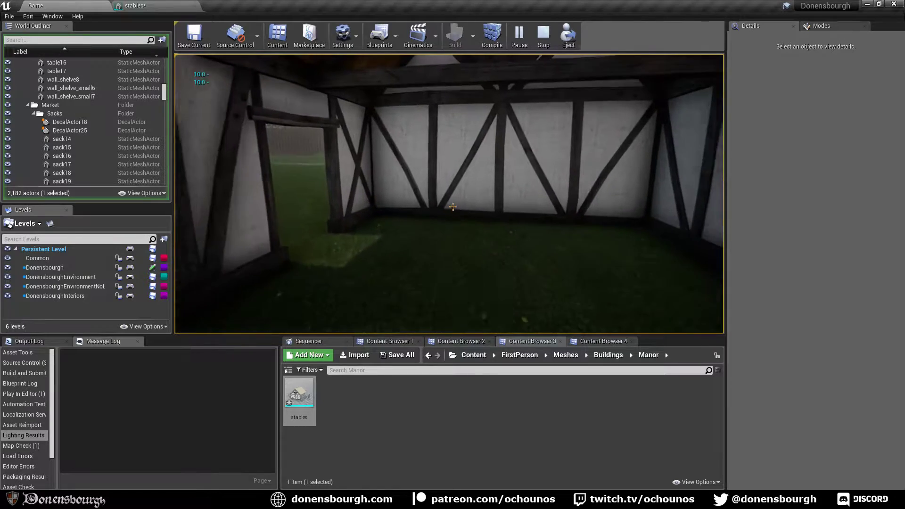
pyautogui.hotkey('shift', 'w')
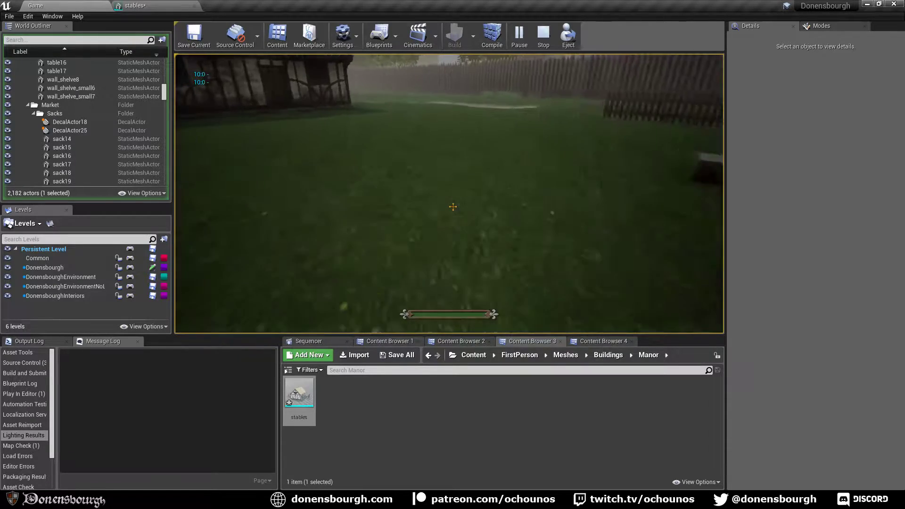
pyautogui.hotkey('shift', 'w')
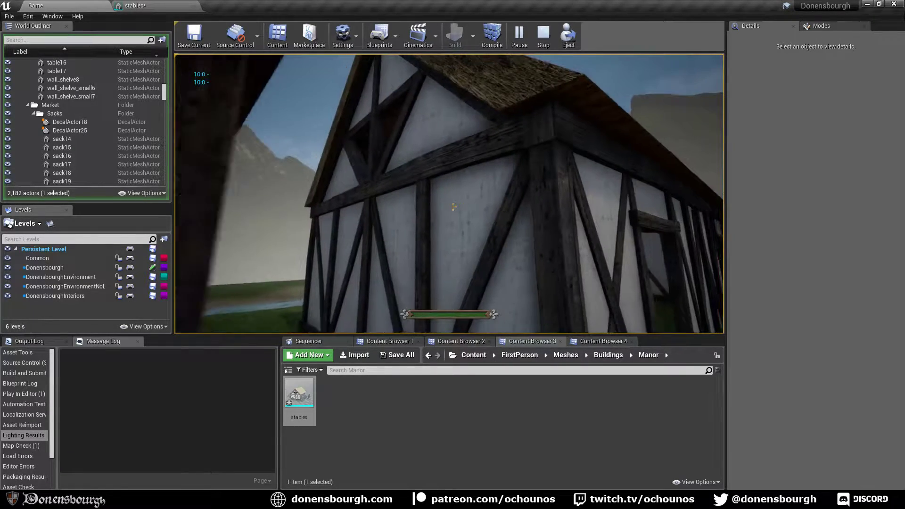
pyautogui.hotkey('shift', 'w')
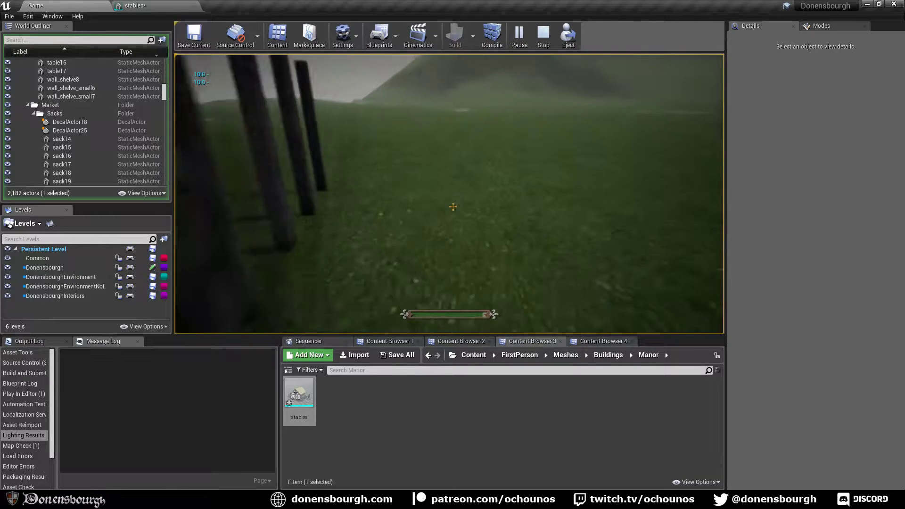
pyautogui.hotkey('shift', 'w')
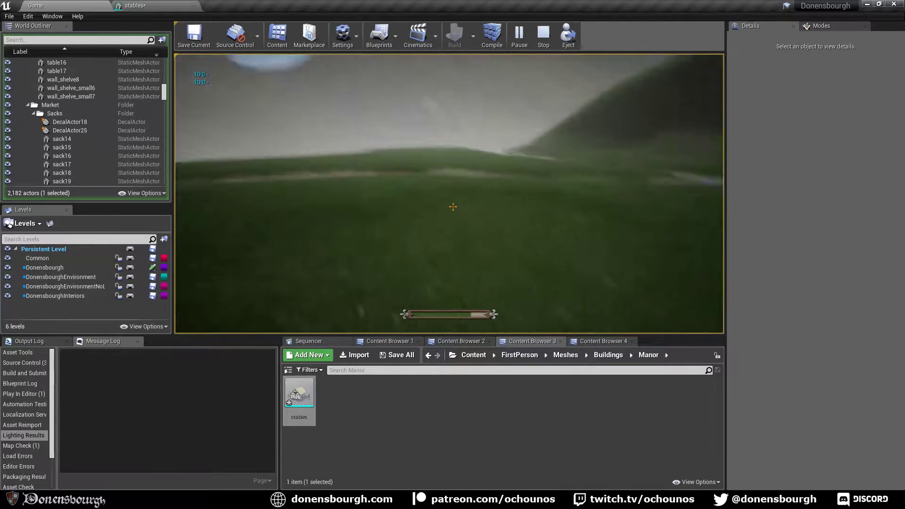
pyautogui.hotkey('shift', 'w')
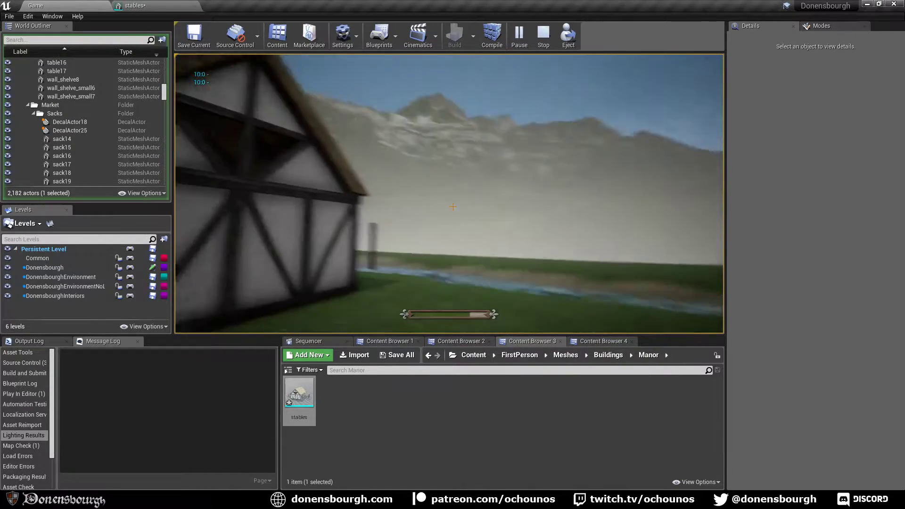
pyautogui.press('s')
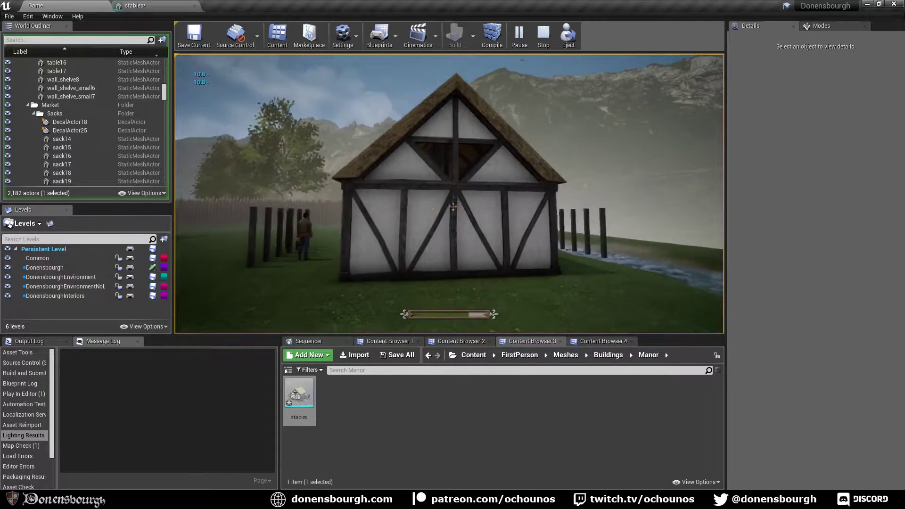
pyautogui.press('Escape')
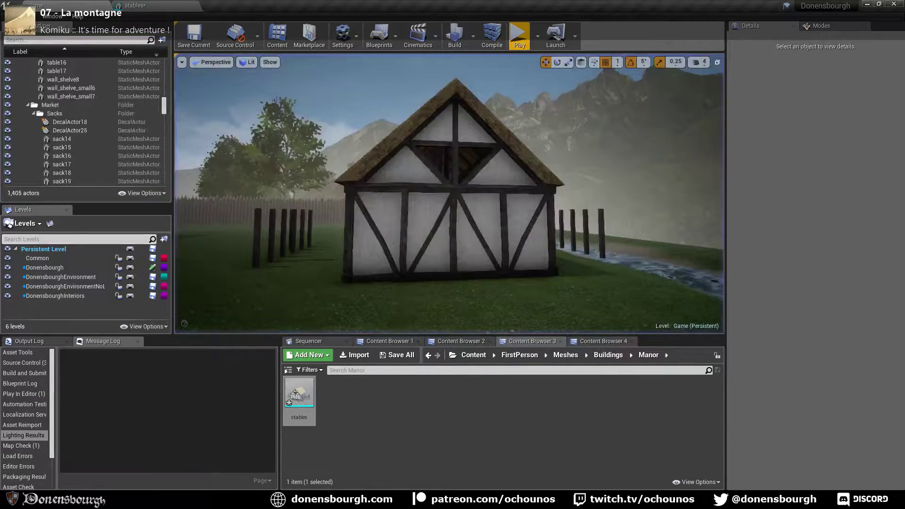
# - Switch to Blender and open the Wood2 gable beams for mesh editing in wireframe display
pyautogui.hotkey('alt', 'Tab')
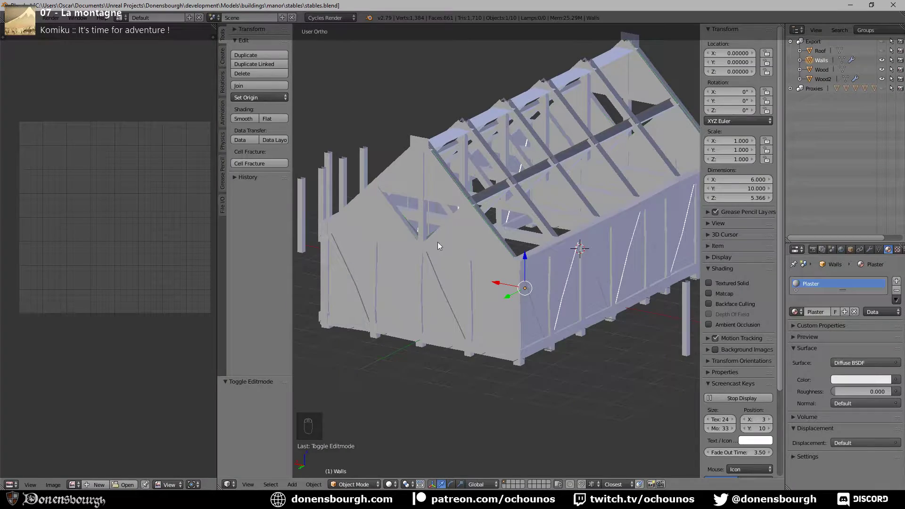
pyautogui.rightClick(437, 247)
pyautogui.press('Tab')
pyautogui.scroll(5, 448, 247)
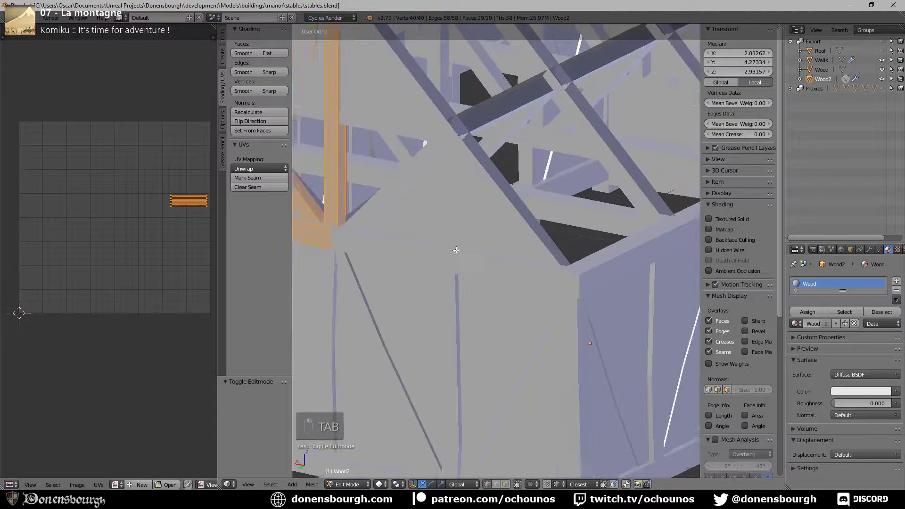
pyautogui.scroll(-6, 456, 250)
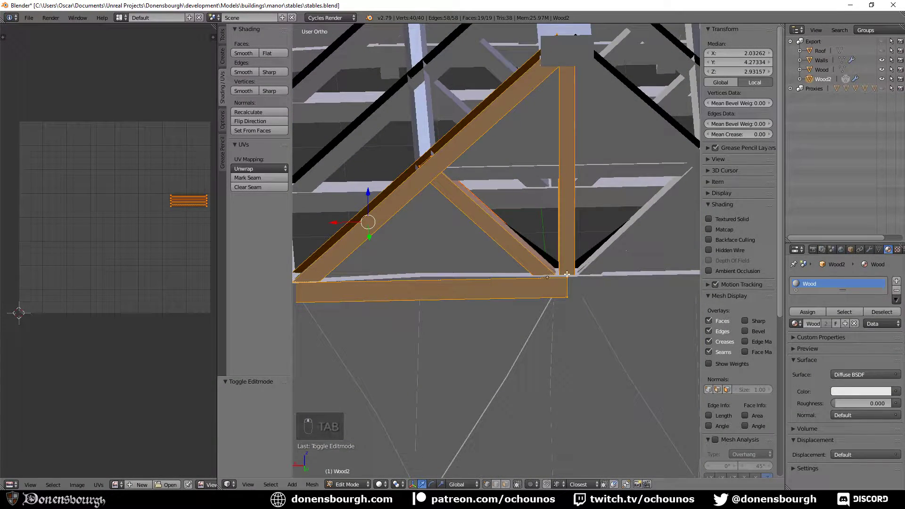
pyautogui.moveTo(571, 281); pyautogui.dragTo(570, 294, button='middle')
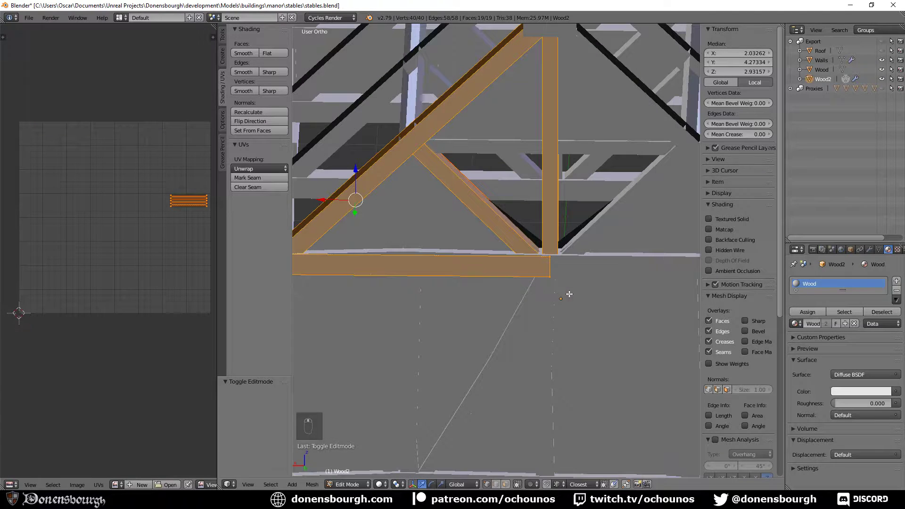
pyautogui.press('z')
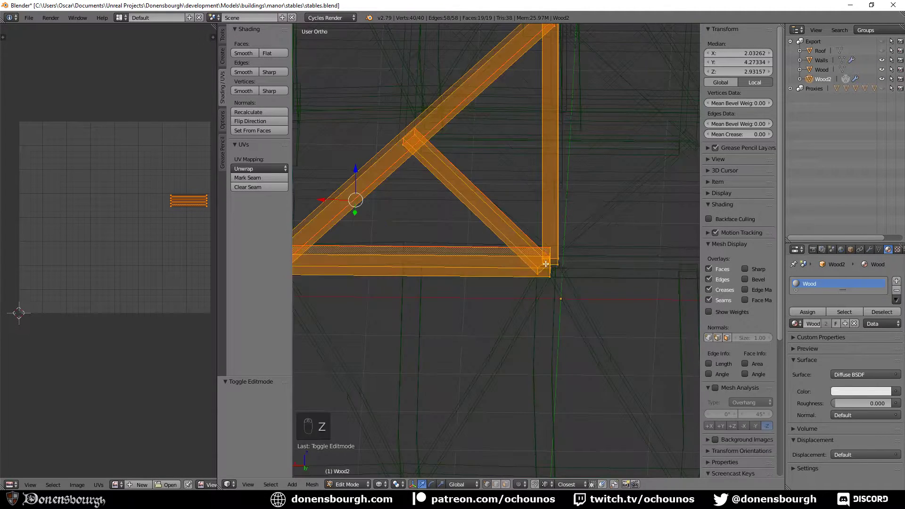
# - Raise the lower end loop of the gable's diagonal brace by about 0.151 along Z
pyautogui.scroll(2, 560, 301)
pyautogui.keyDown('alt'); pyautogui.rightClick(578, 280); pyautogui.keyUp('alt')
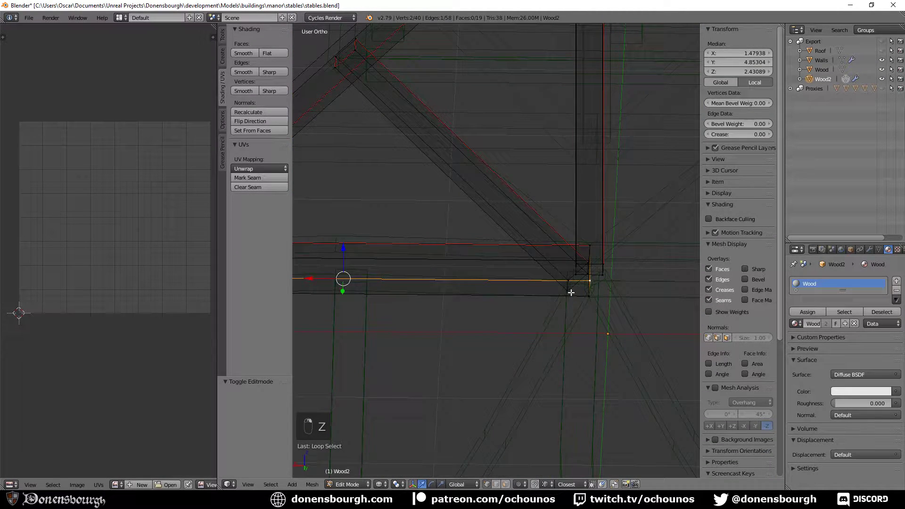
pyautogui.rightClick(576, 279)
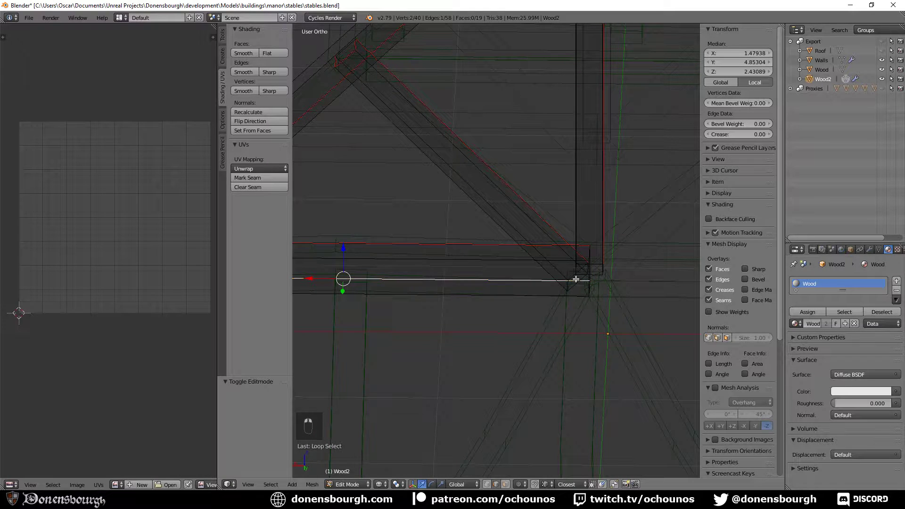
pyautogui.keyDown('alt'); pyautogui.rightClick(578, 285); pyautogui.keyUp('alt')
pyautogui.moveTo(577, 285); pyautogui.dragTo(557, 278, button='middle')
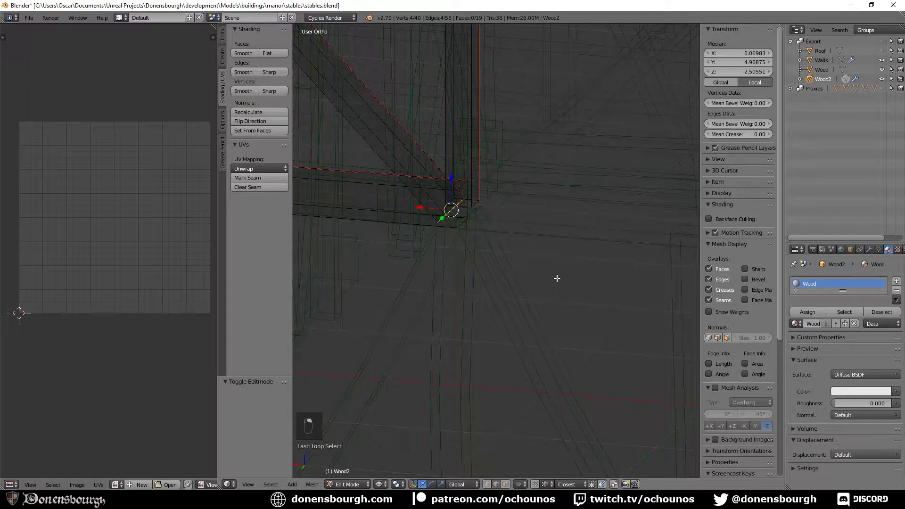
pyautogui.press('KP_1')
pyautogui.press('KP_3')
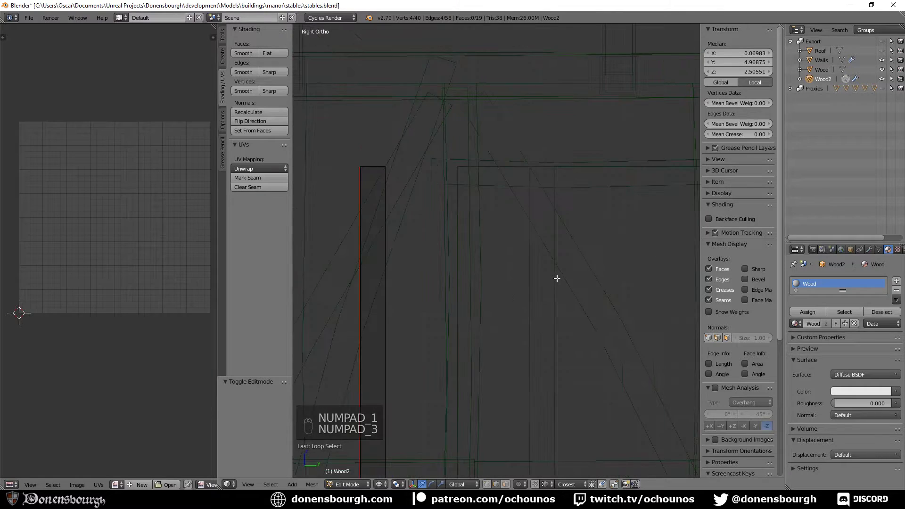
pyautogui.press('KP_Decimal')
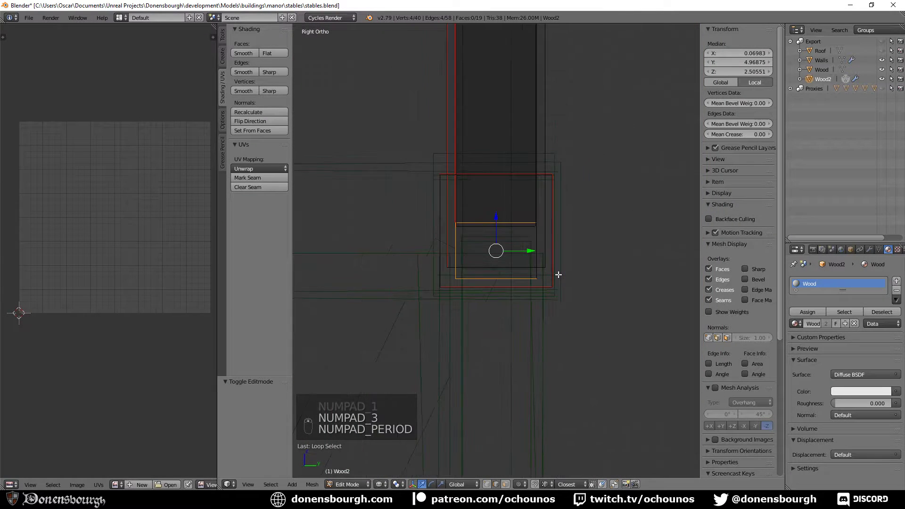
pyautogui.press('KP_1')
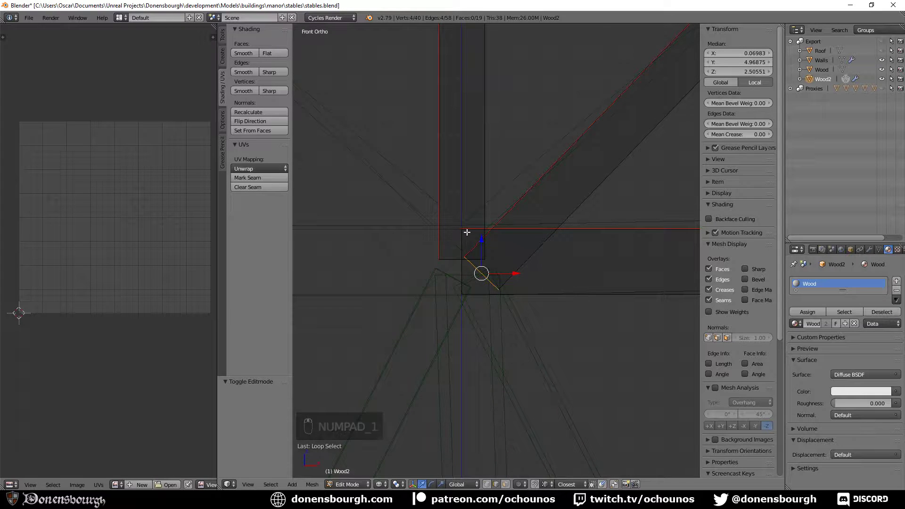
pyautogui.moveTo(484, 239); pyautogui.dragTo(466, 196)
pyautogui.scroll(-3, 529, 228)
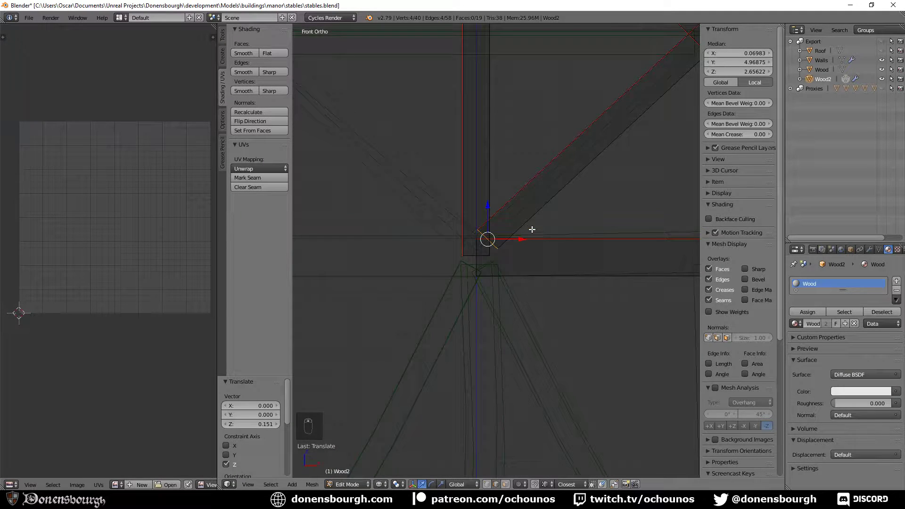
# - Lower the upper end loop of the same diagonal brace by about 0.064 along Z and return to solid display
pyautogui.keyDown('shift'); pyautogui.moveTo(530, 229); pyautogui.dragTo(484, 252, button='middle'); pyautogui.keyUp('shift')
pyautogui.keyDown('alt'); pyautogui.rightClick(551, 105); pyautogui.keyUp('alt')
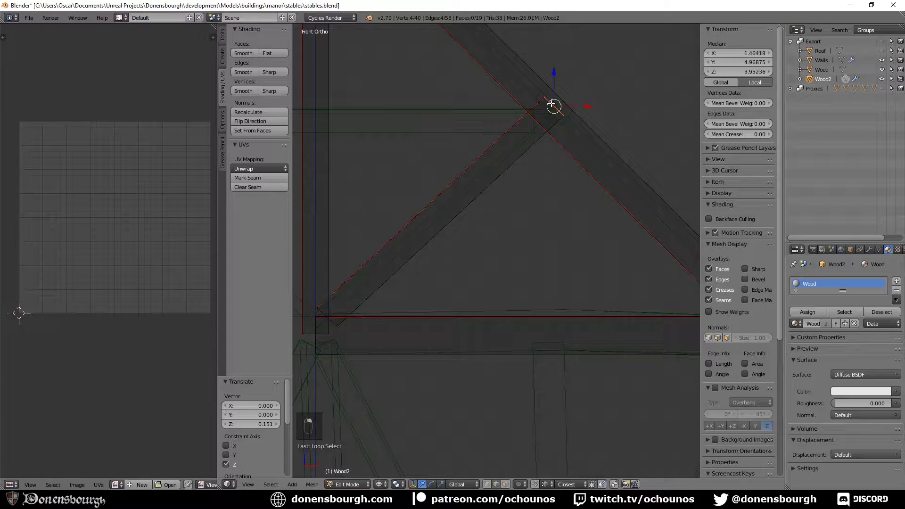
pyautogui.moveTo(556, 85); pyautogui.dragTo(556, 96)
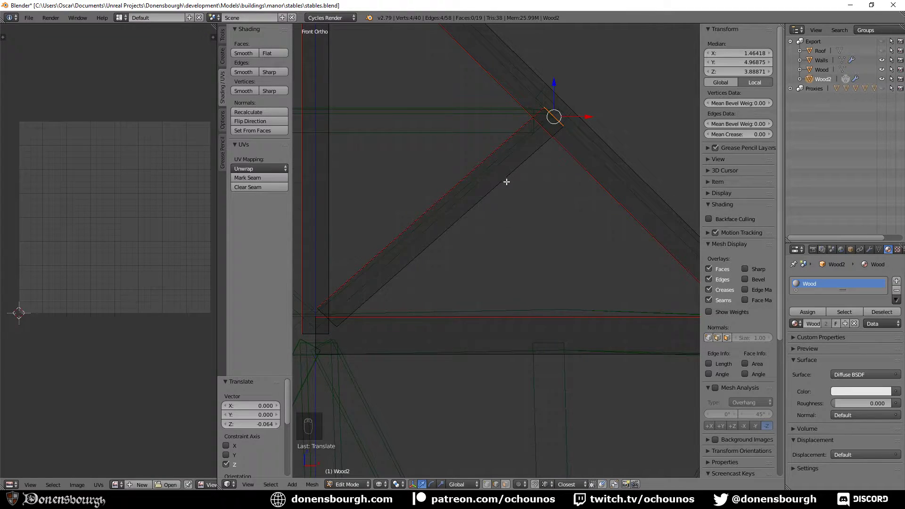
pyautogui.scroll(-5, 491, 216)
pyautogui.moveTo(491, 216); pyautogui.dragTo(362, 288, button='middle')
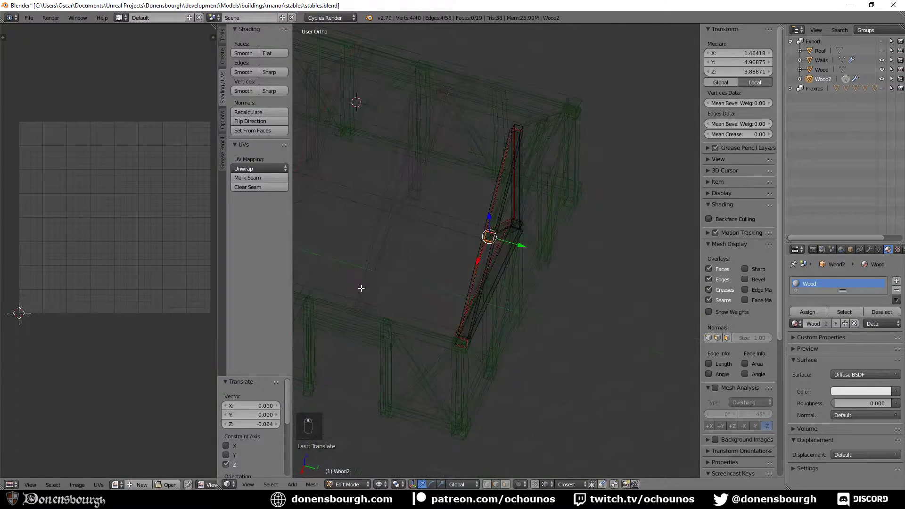
pyautogui.moveTo(417, 280); pyautogui.dragTo(332, 244, button='middle')
pyautogui.press('z')
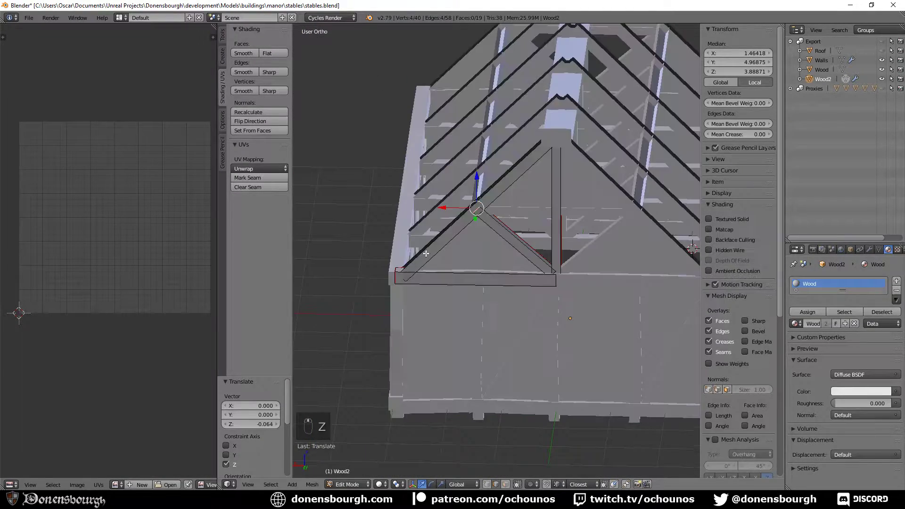
# - Leave Wood2 editing and open the Wood object with the long roof beams for mesh editing
pyautogui.moveTo(410, 269); pyautogui.dragTo(522, 316, button='middle')
pyautogui.scroll(8, 521, 315)
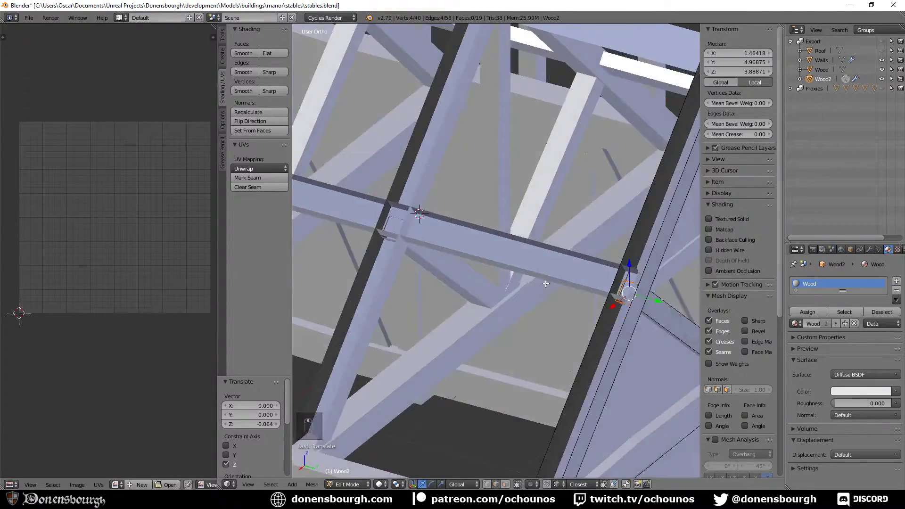
pyautogui.moveTo(546, 284); pyautogui.dragTo(507, 282, button='middle')
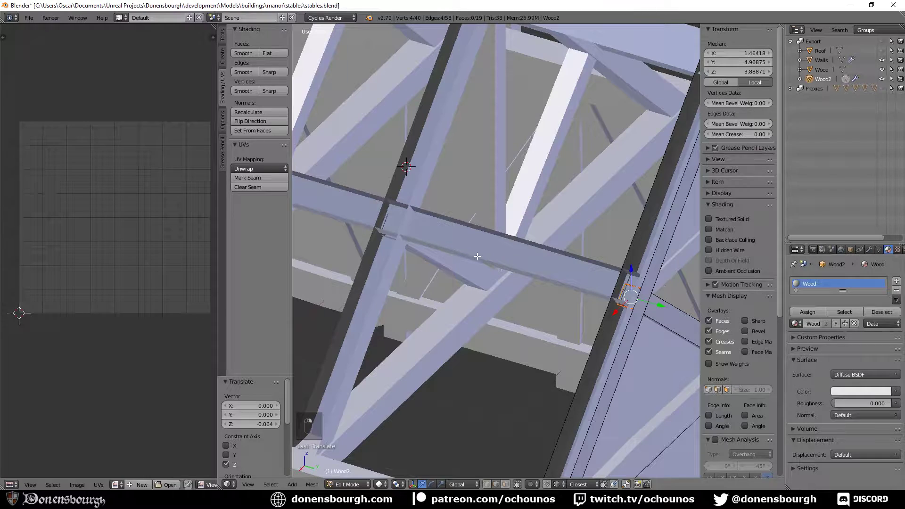
pyautogui.press('Tab')
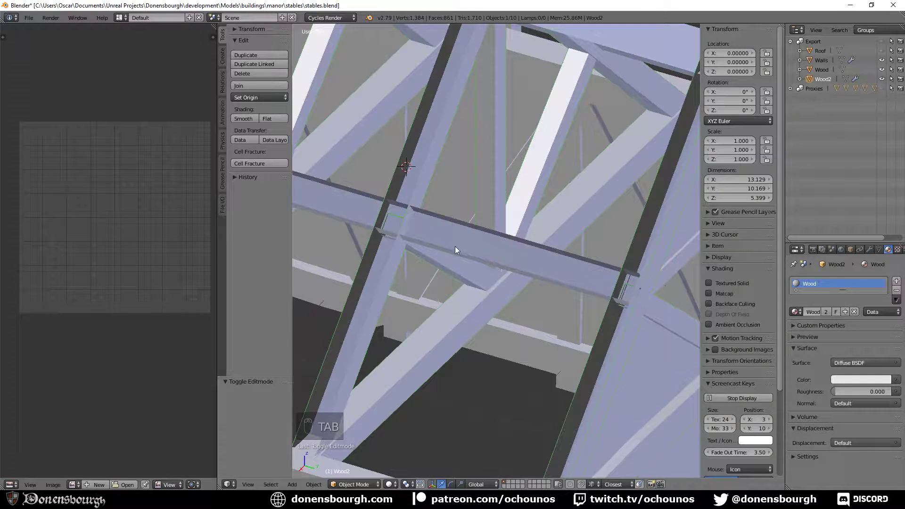
pyautogui.rightClick(456, 249)
pyautogui.press('Tab')
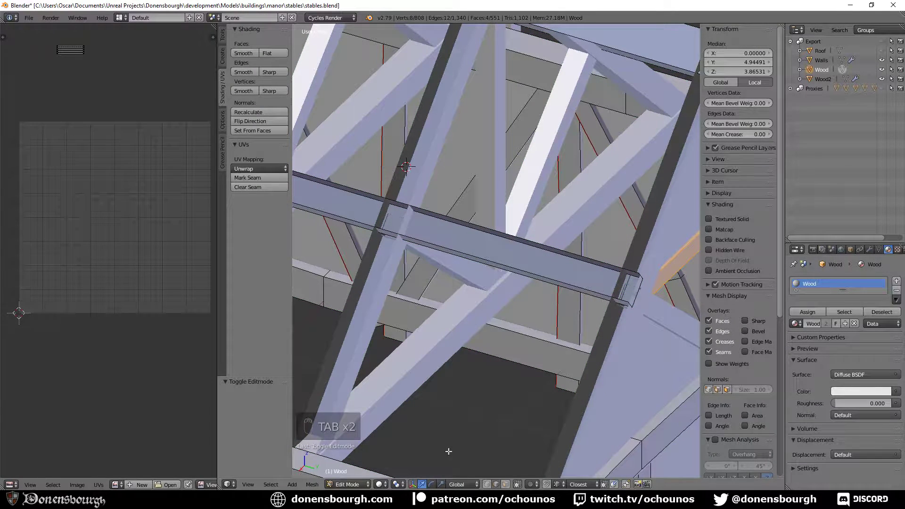
# - Set the transform orientation to Normal and shift the long horizontal roof beam about 0.040 along its X axis
pyautogui.keyDown('alt'); pyautogui.rightClick(474, 262); pyautogui.keyUp('alt')
pyautogui.scroll(-2, 385, 294)
pyautogui.keyDown('shift'); pyautogui.moveTo(385, 294); pyautogui.dragTo(507, 322, button='middle'); pyautogui.keyUp('shift')
pyautogui.scroll(-1, 462, 299)
pyautogui.click(457, 484)
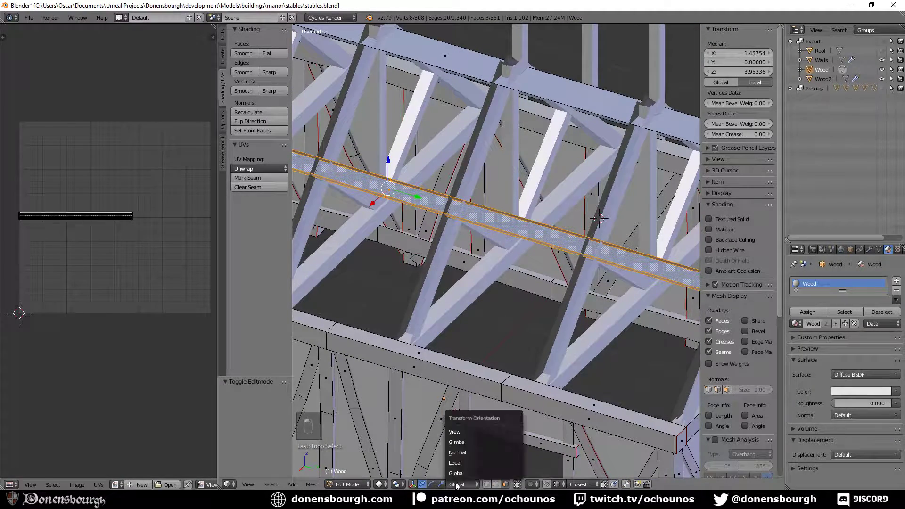
pyautogui.click(471, 455)
pyautogui.moveTo(377, 221); pyautogui.dragTo(375, 225)
# - Shift the matching long roof beam on the opposite slope slightly along its normal X axis
pyautogui.moveTo(375, 224); pyautogui.dragTo(446, 268, button='middle')
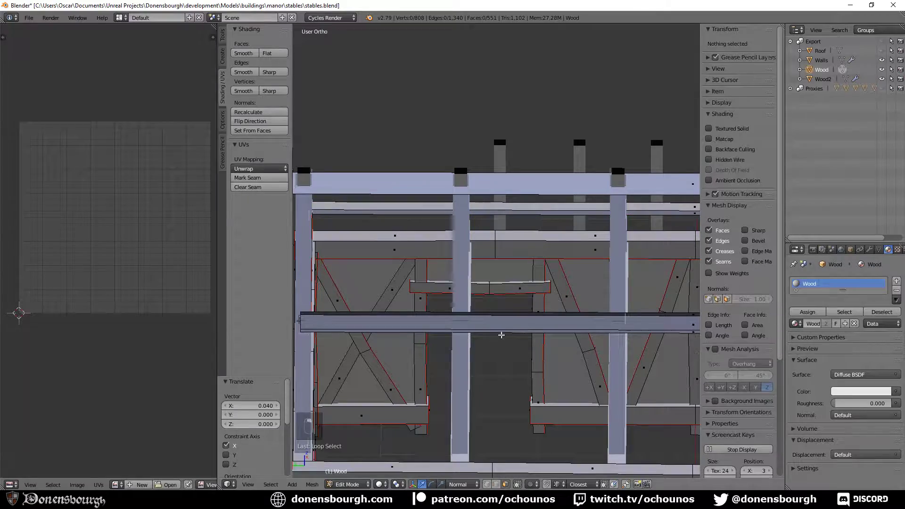
pyautogui.keyDown('alt'); pyautogui.rightClick(511, 330); pyautogui.keyUp('alt')
pyautogui.moveTo(430, 349); pyautogui.dragTo(480, 278, button='middle')
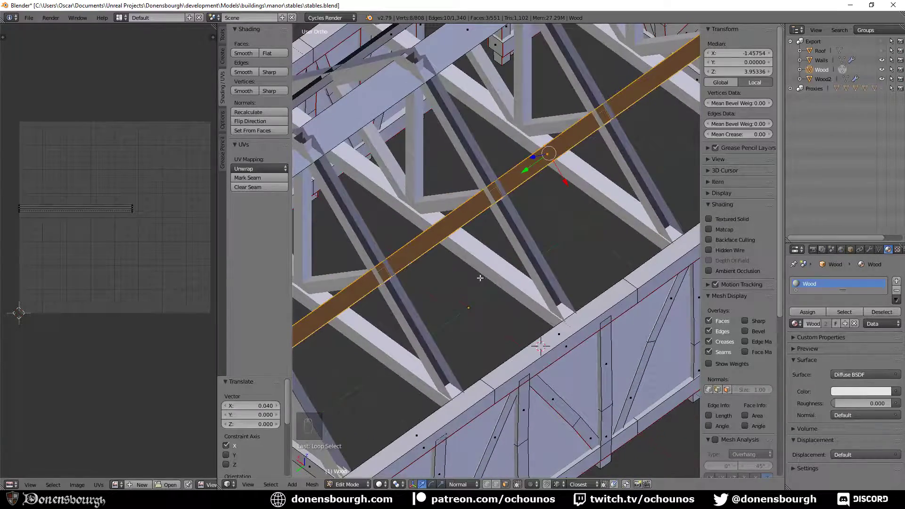
pyautogui.moveTo(565, 178); pyautogui.dragTo(558, 184)
# - Leave mesh editing of the Wood object and save the stables.blend file
pyautogui.scroll(-4, 427, 307)
pyautogui.press('Tab')
pyautogui.moveTo(472, 300)
pyautogui.mouseDown(button='middle')
pyautogui.moveTo(479, 309)
pyautogui.moveTo(485, 277)
pyautogui.moveTo(410, 297)
pyautogui.moveTo(460, 296)
pyautogui.mouseUp(button='middle')
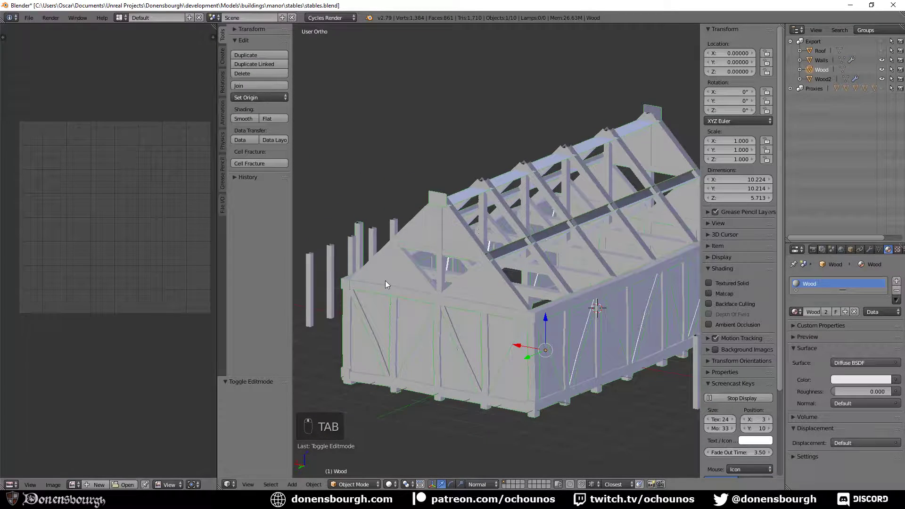
pyautogui.hotkey('ctrl', 's')
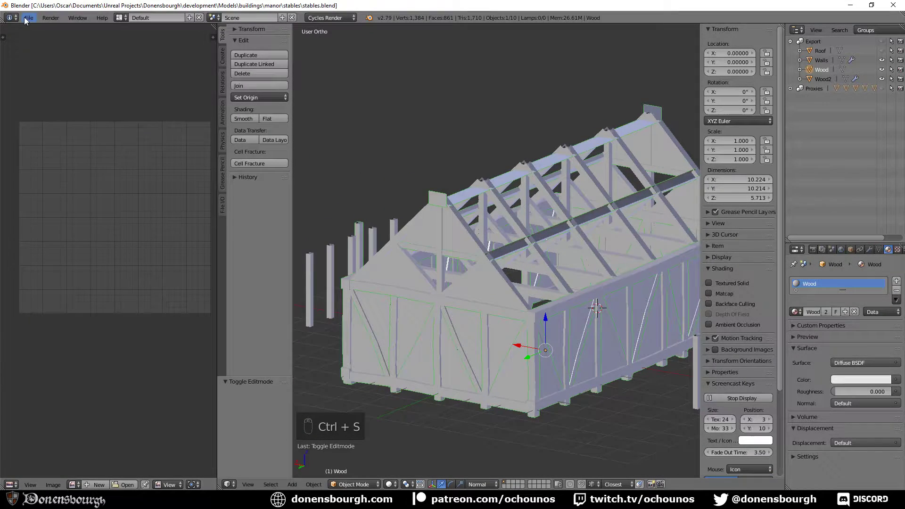
# - Export the stables model as stables.fbx, overwriting the existing file in the stables folder
pyautogui.click(24, 21)
pyautogui.moveTo(70, 207)
pyautogui.click(151, 216)
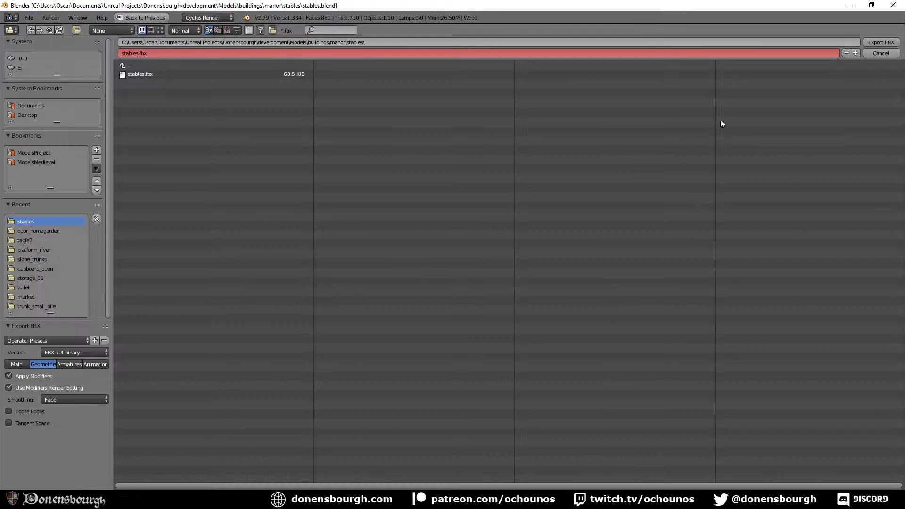
pyautogui.click(880, 42)
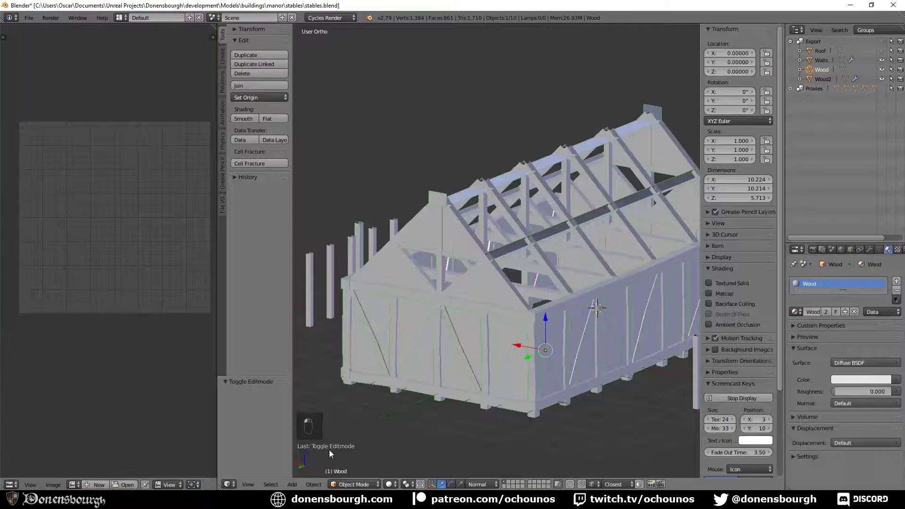
# - Switch to Unreal Engine and reimport the stables static mesh from the Manor folder
pyautogui.hotkey('alt', 'Tab')
pyautogui.rightClick(311, 401)
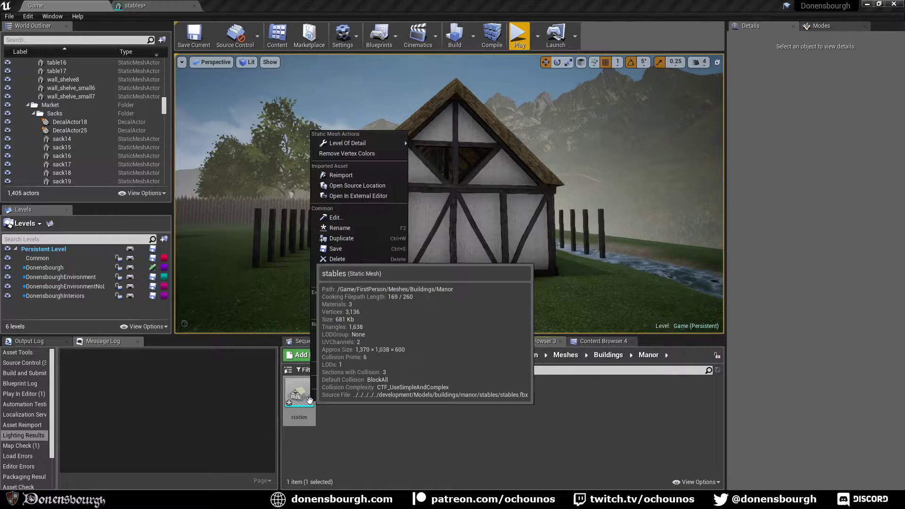
pyautogui.click(340, 175)
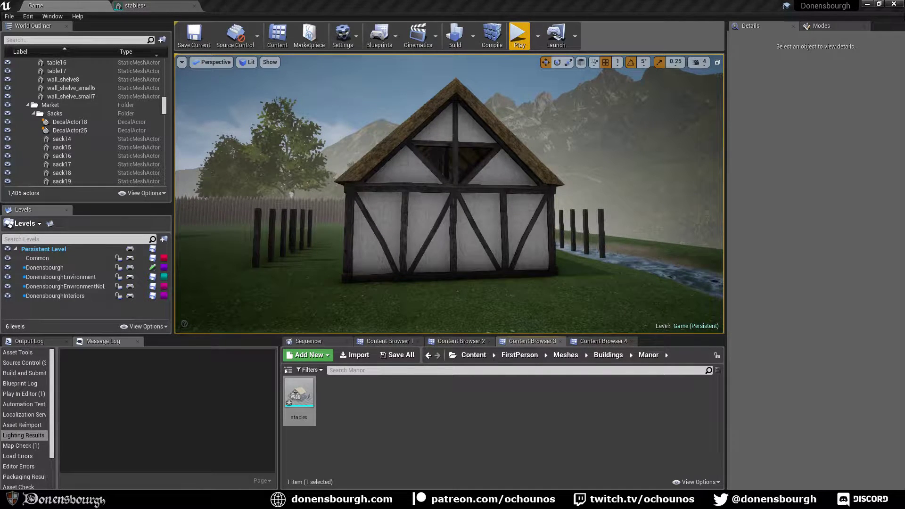
# - Examine the reimported stables in the level from outside and inside, checking the gable, walls, roof beams and ground
pyautogui.click(453, 221)
pyautogui.moveTo(453, 222)
pyautogui.mouseDown(button='right')
pyautogui.moveTo(434, 222)
pyautogui.moveTo(450, 222)
pyautogui.mouseUp(button='right')
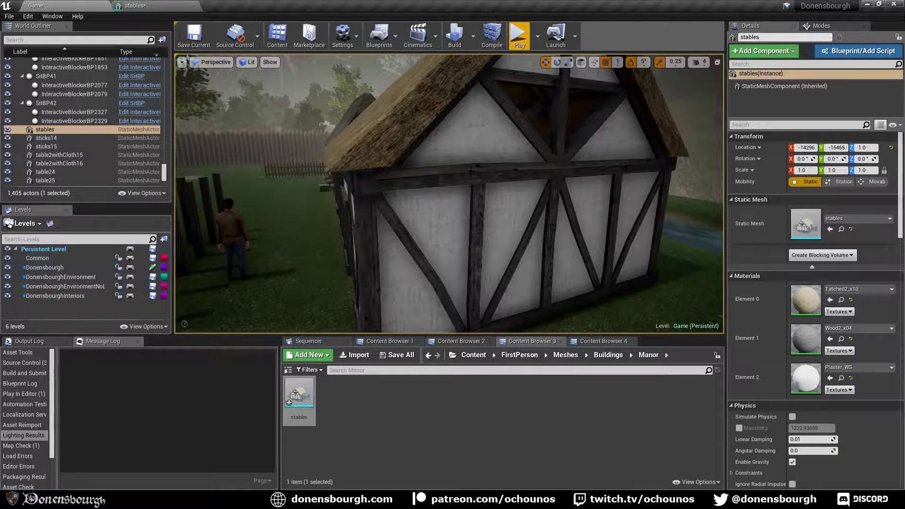
pyautogui.moveTo(424, 196); pyautogui.dragTo(401, 188, button='right')
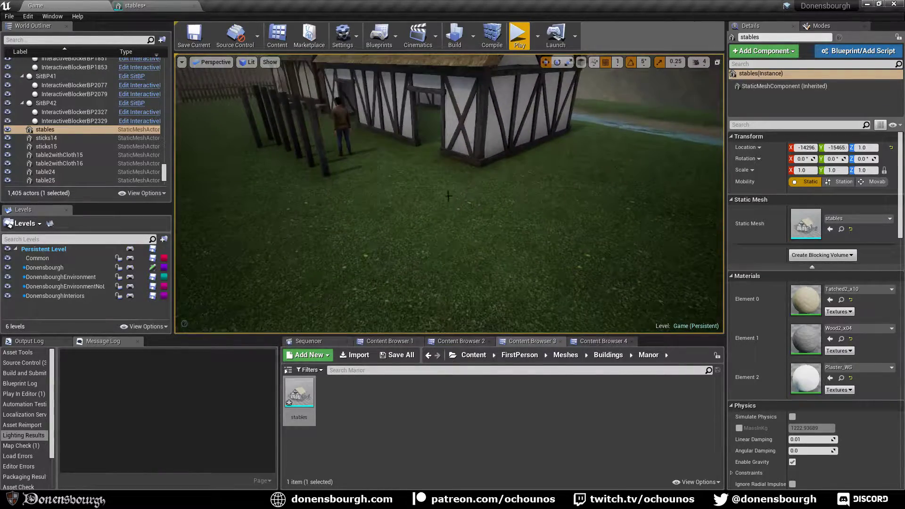
pyautogui.moveTo(448, 211)
pyautogui.mouseDown(button='right')
pyautogui.moveTo(426, 214)
pyautogui.moveTo(447, 210)
pyautogui.moveTo(448, 201)
pyautogui.mouseUp(button='right')
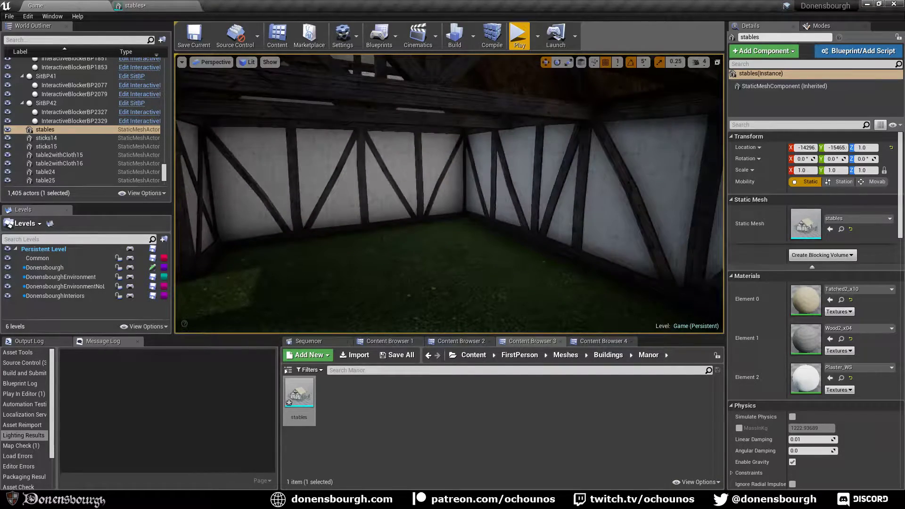
pyautogui.moveTo(448, 193); pyautogui.dragTo(511, 196, button='right')
# - Switch back to Blender and add a plane mesh to the stables scene
pyautogui.hotkey('alt', 'Tab')
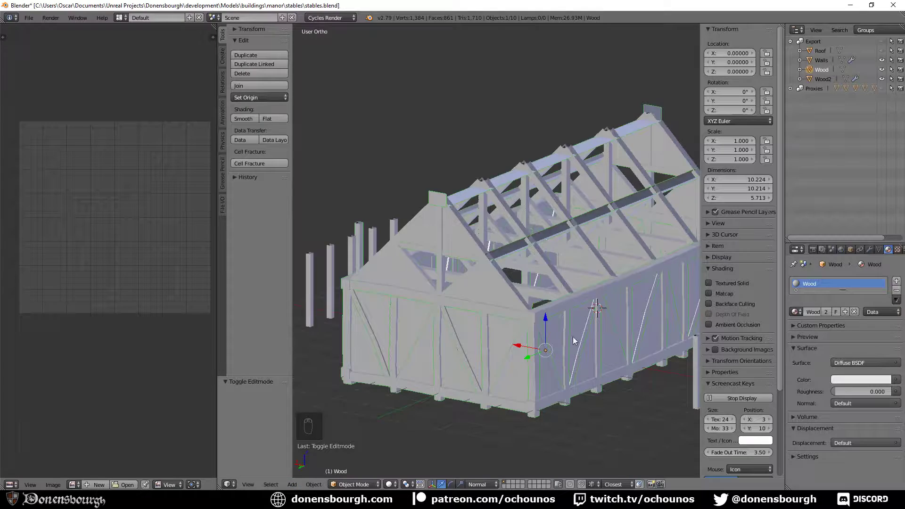
pyautogui.scroll(-3, 566, 319)
pyautogui.moveTo(576, 302); pyautogui.dragTo(421, 410, button='middle')
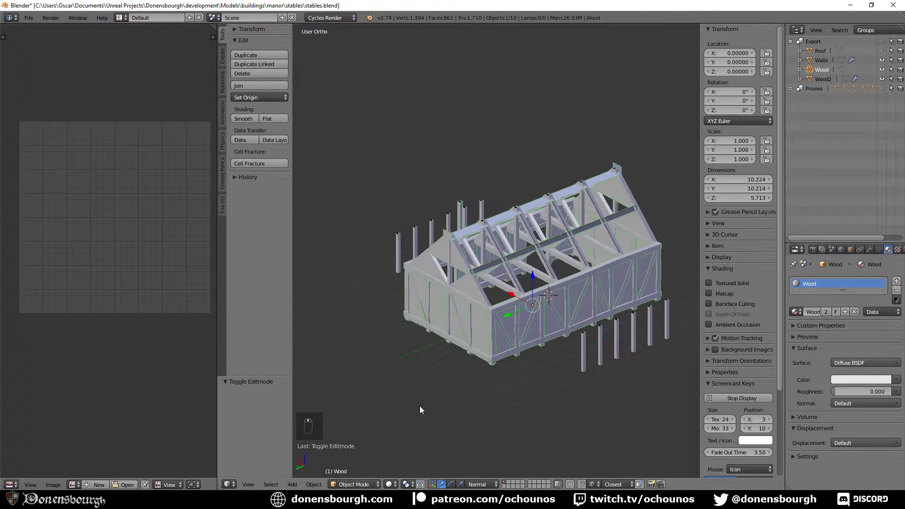
pyautogui.click(292, 484)
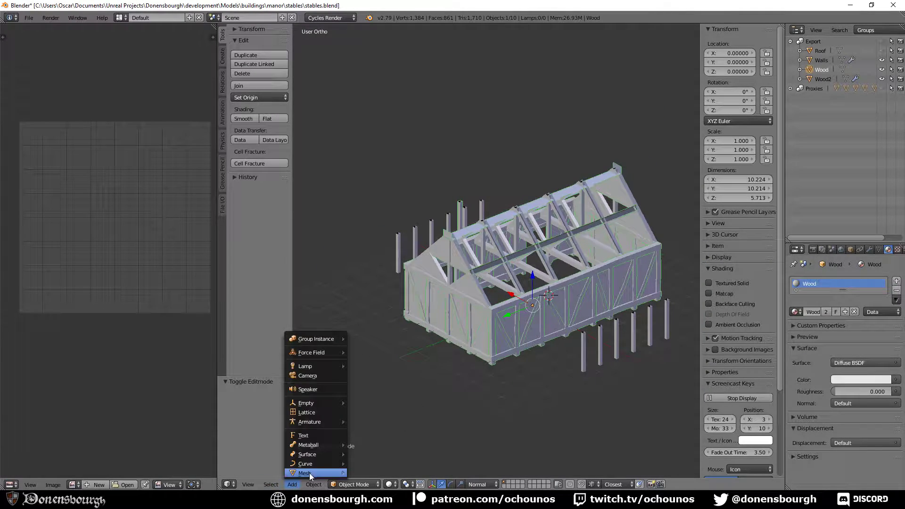
pyautogui.moveTo(310, 473)
pyautogui.click(379, 384)
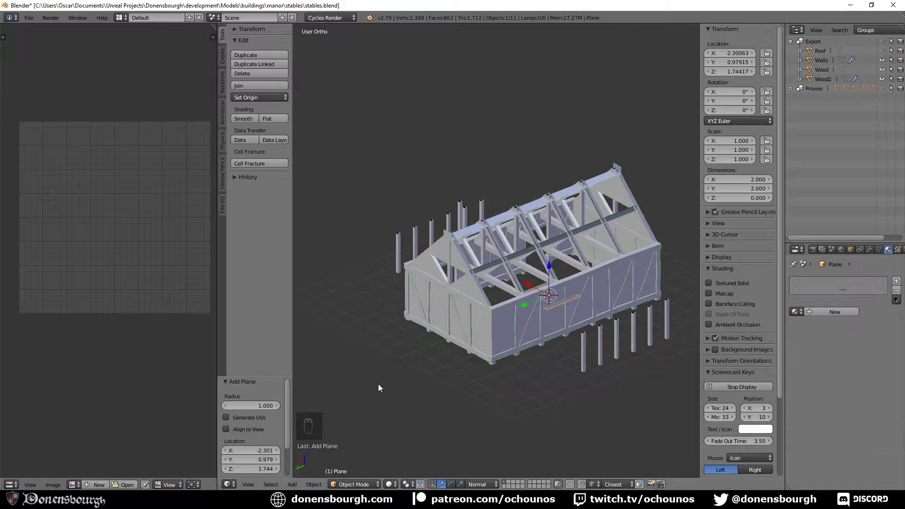
# - Create a new material for the plane and name it Soil
pyautogui.click(816, 312)
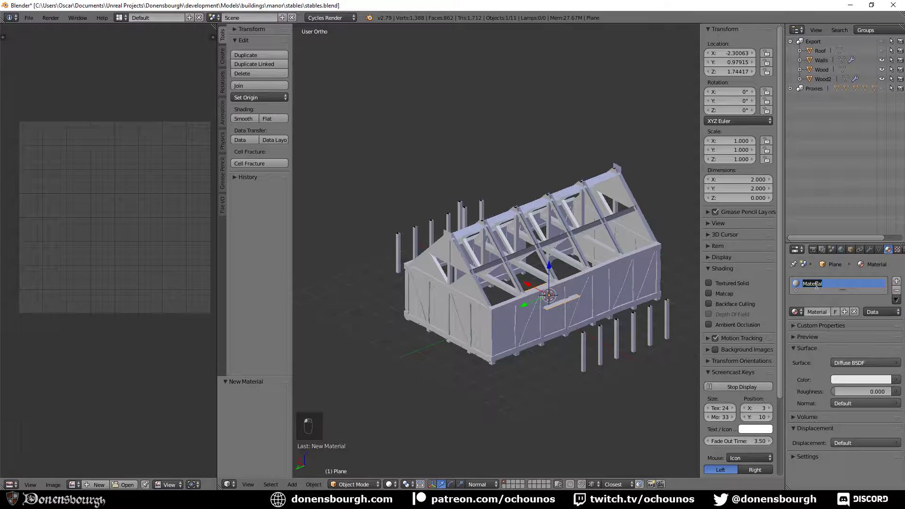
pyautogui.write('Floor')
pyautogui.press('Return')
pyautogui.doubleClick(808, 284)
pyautogui.write('Soil')
pyautogui.press('Return')
# - Add the plane to the Export group and rename the object as Floor
pyautogui.click(855, 250)
pyautogui.click(853, 451)
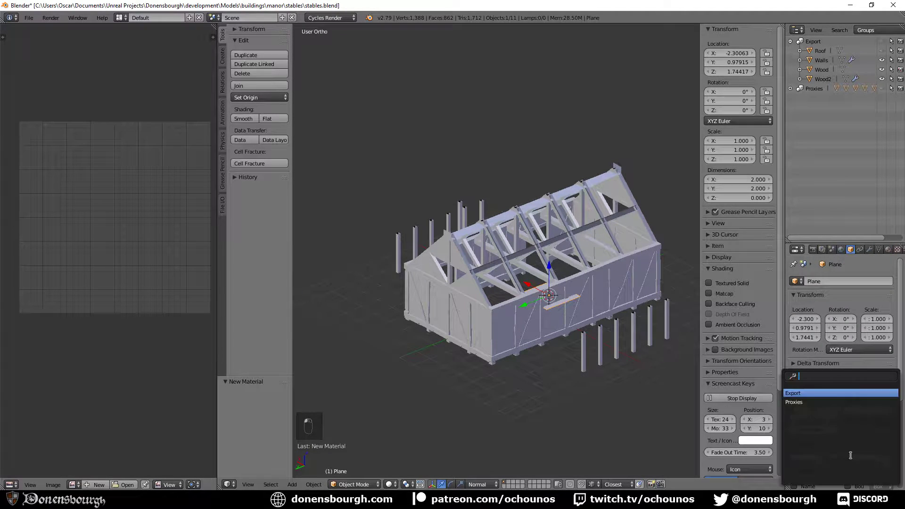
pyautogui.click(831, 394)
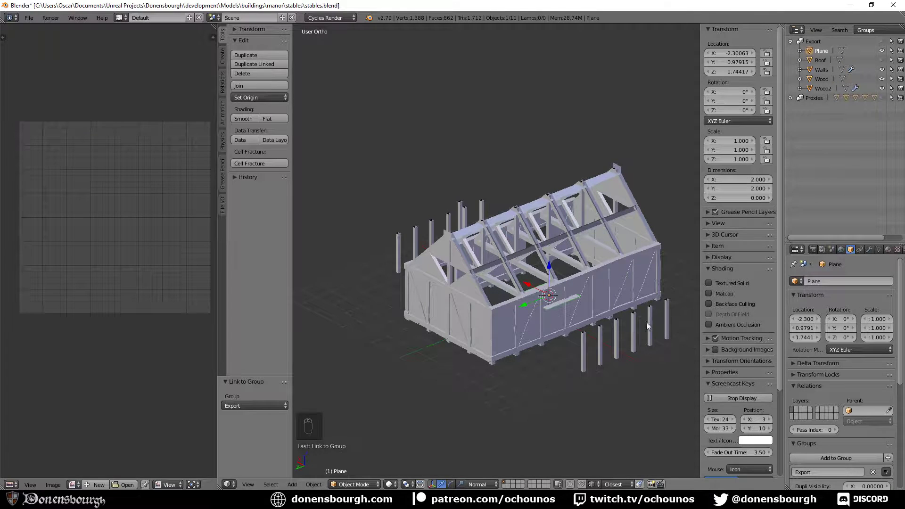
pyautogui.doubleClick(823, 51)
pyautogui.write('F')
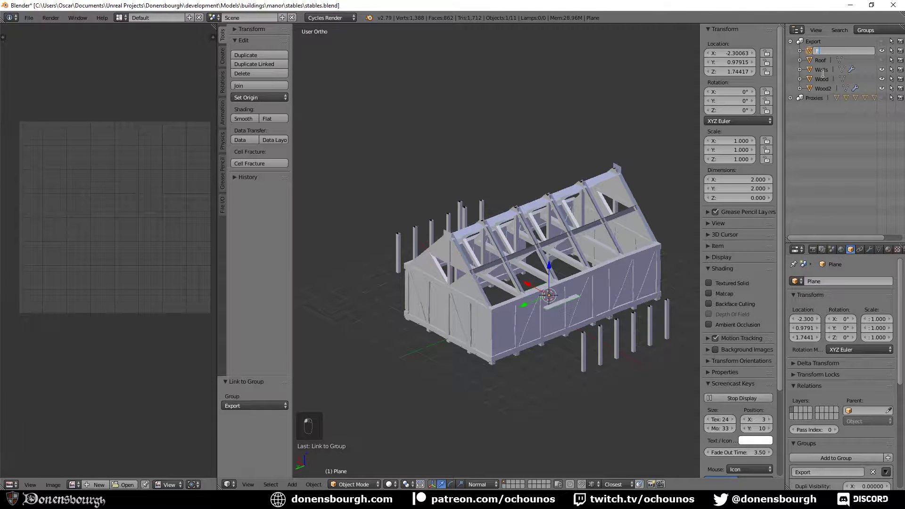
pyautogui.write('loor')
pyautogui.press('Return')
# - Set the Floor object's location to X 0, Y 0 and Z 0.1 in top view
pyautogui.moveTo(571, 310); pyautogui.dragTo(562, 312, button='middle')
pyautogui.press('Tab')
pyautogui.press('KP_7')
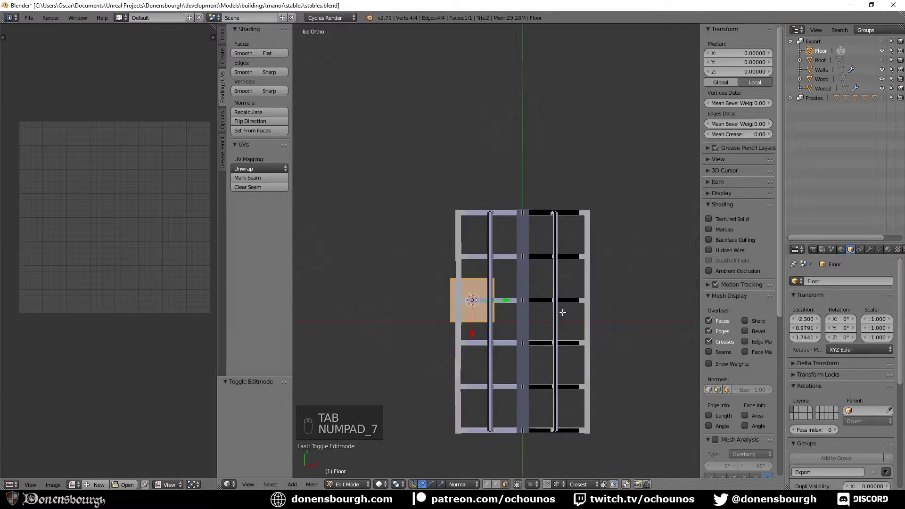
pyautogui.press('Tab')
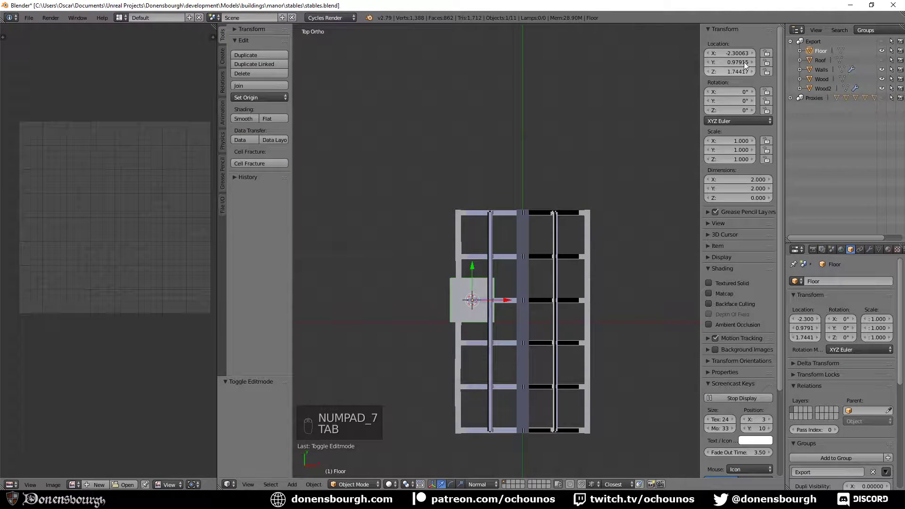
pyautogui.write('0')
pyautogui.press('Tab')
pyautogui.write('0')
pyautogui.press('Tab')
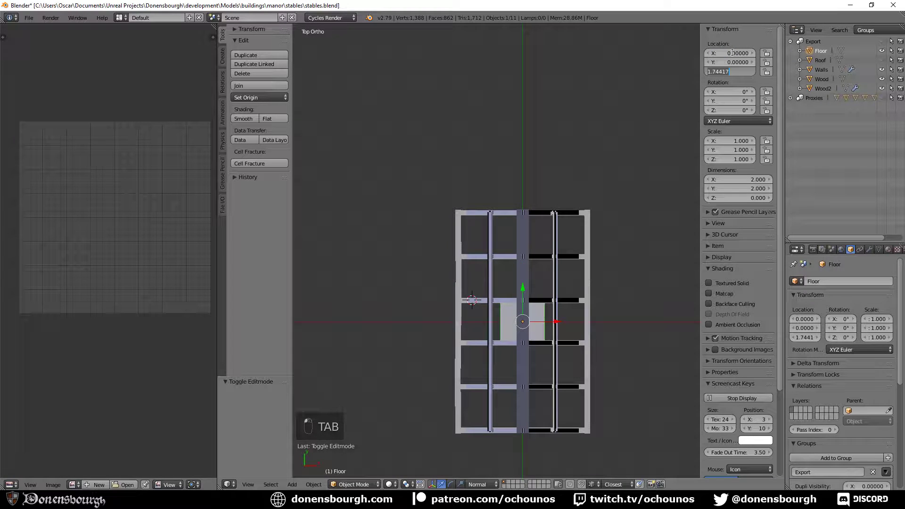
pyautogui.write('0.10000')
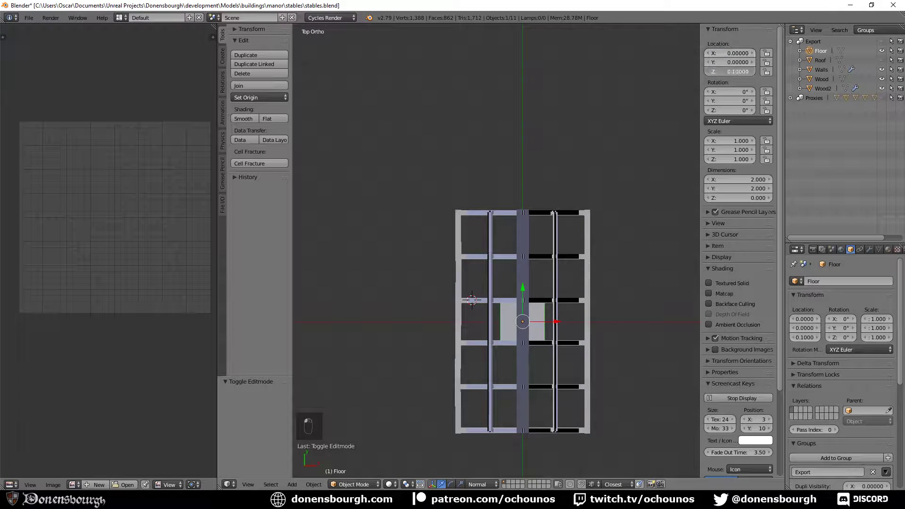
pyautogui.click(732, 72)
pyautogui.press('Return')
# - Apply the Floor object's location and scale in Object Mode
pyautogui.press('Tab')
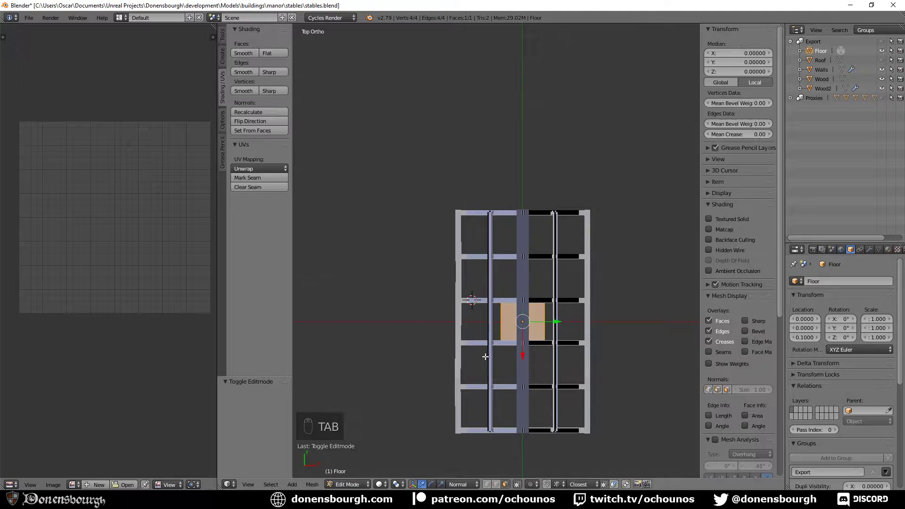
pyautogui.press('Tab')
pyautogui.hotkey('ctrl', 'a')
pyautogui.click(491, 354)
pyautogui.hotkey('ctrl', 'a')
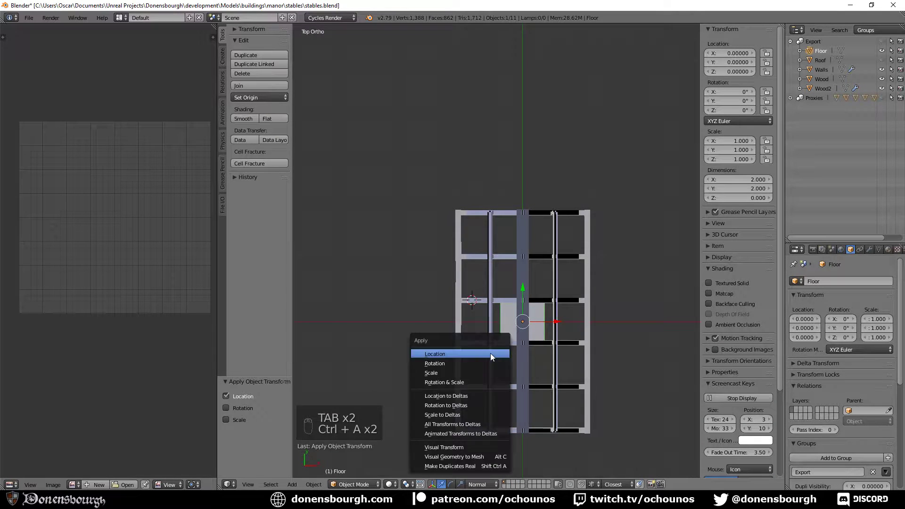
pyautogui.click(489, 374)
# - In Edit Mode, stretch the floor plane along Y by about 2.621 and again by about 1.867, out to the gable walls
pyautogui.press('Tab')
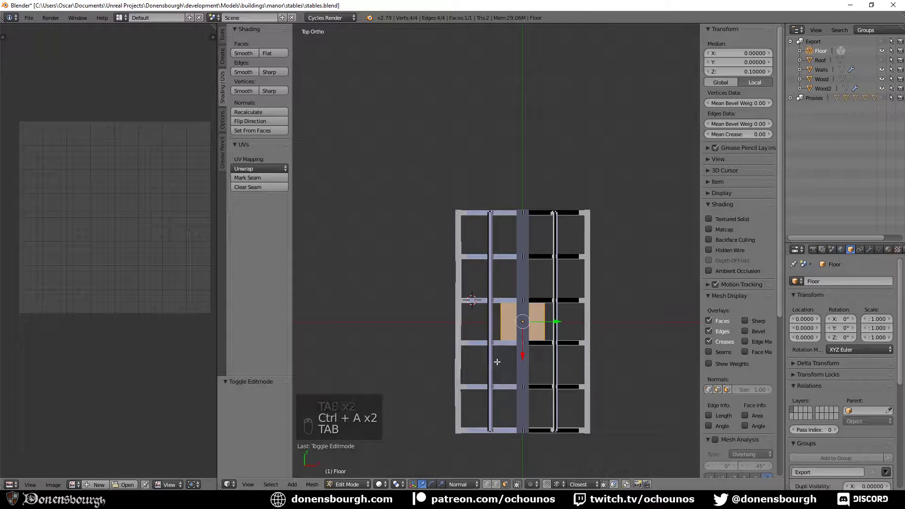
pyautogui.scroll(2, 517, 387)
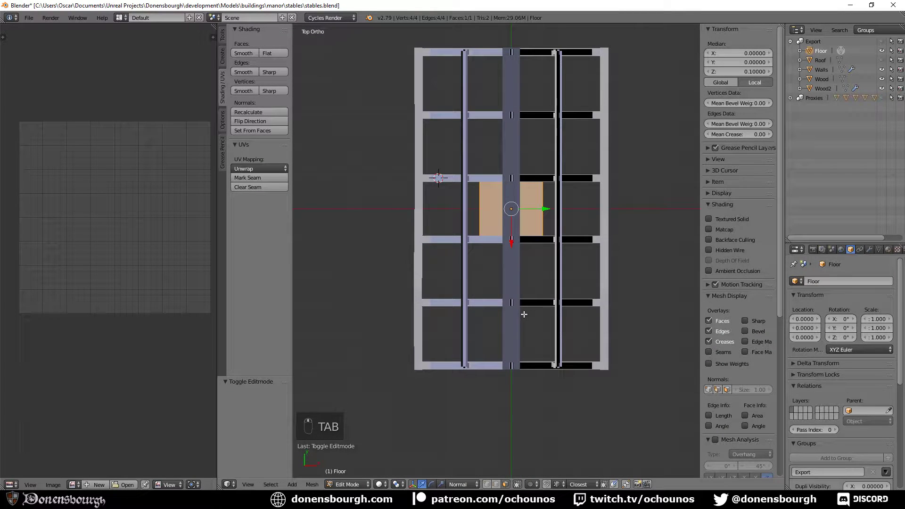
pyautogui.press('s')
pyautogui.press('y')
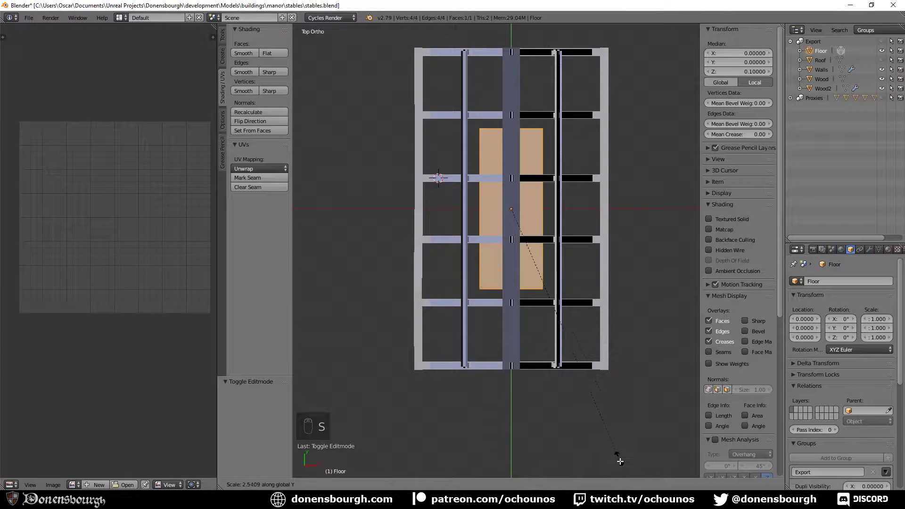
pyautogui.click(617, 461)
pyautogui.press('s')
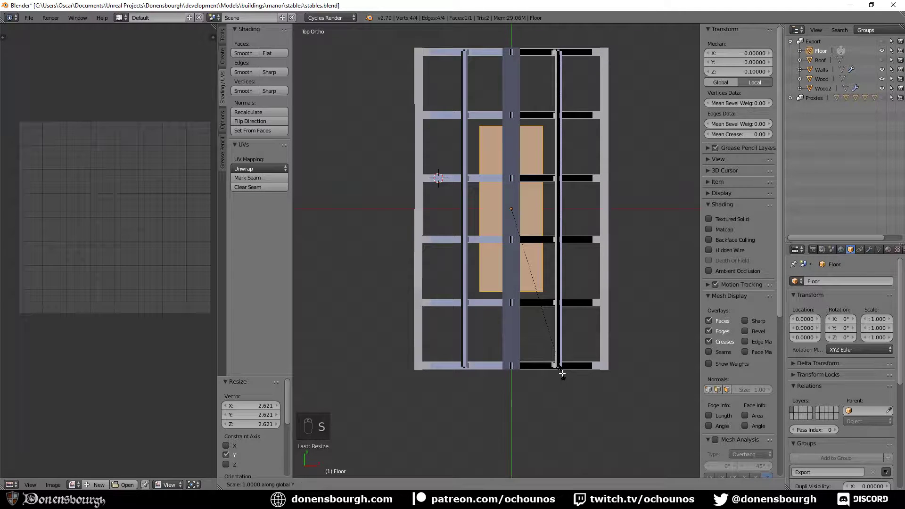
pyautogui.press('y')
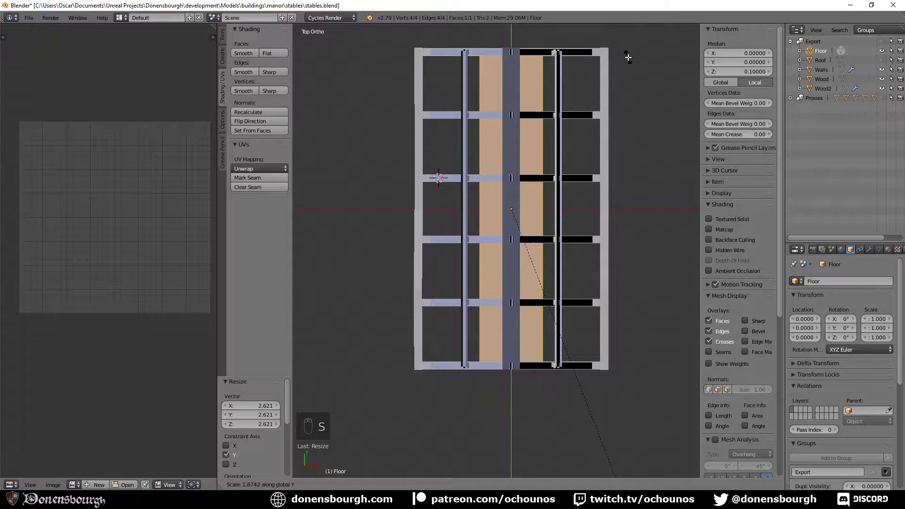
pyautogui.click(628, 56)
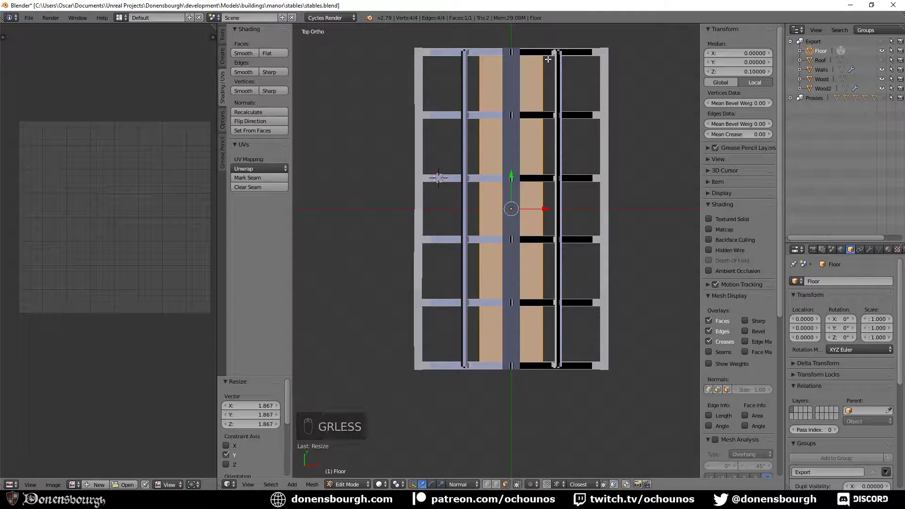
# - In wireframe display, lengthen the floor along Y by about 1.014 so its ends sit under the gable wall beams
pyautogui.press('z')
pyautogui.scroll(6, 532, 75)
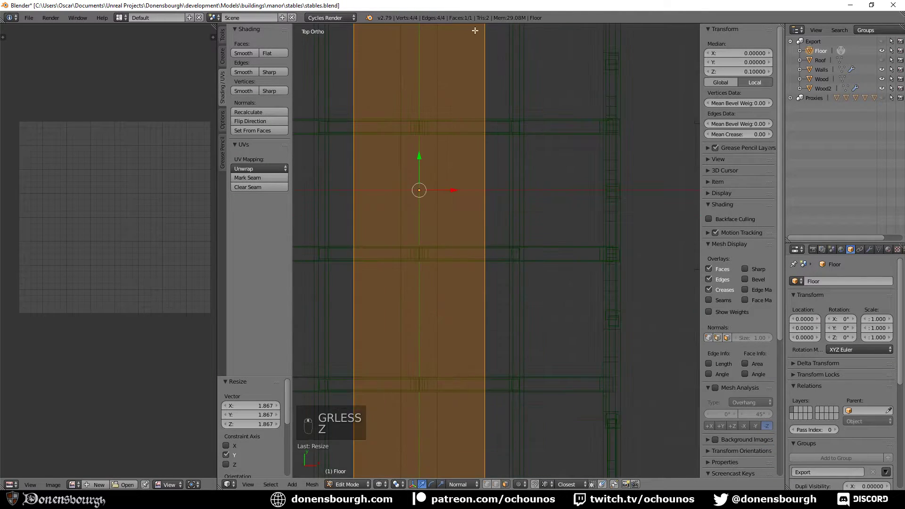
pyautogui.scroll(-3, 498, 409)
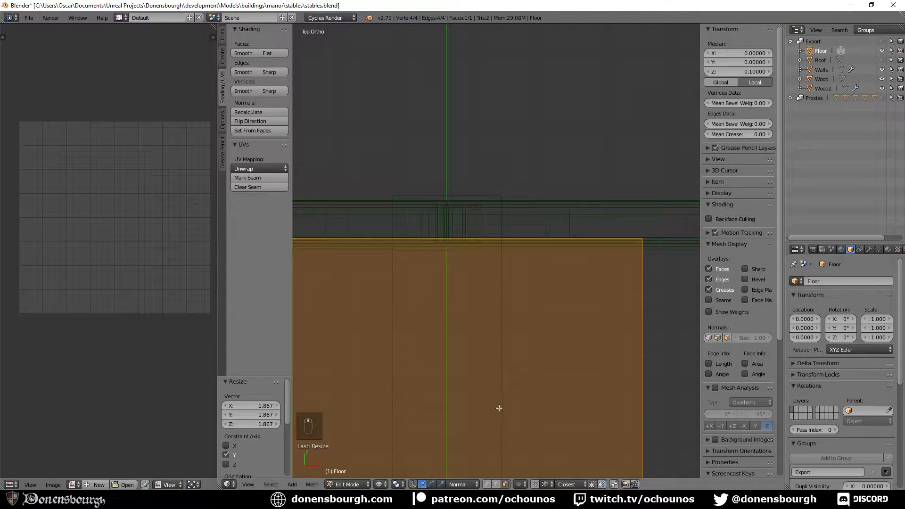
pyautogui.press('s')
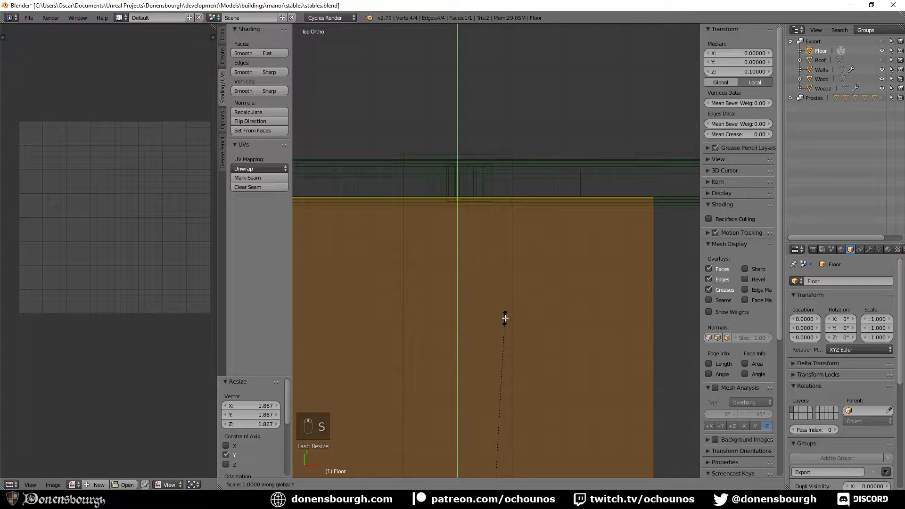
pyautogui.click(509, 307)
pyautogui.scroll(-3, 565, 371)
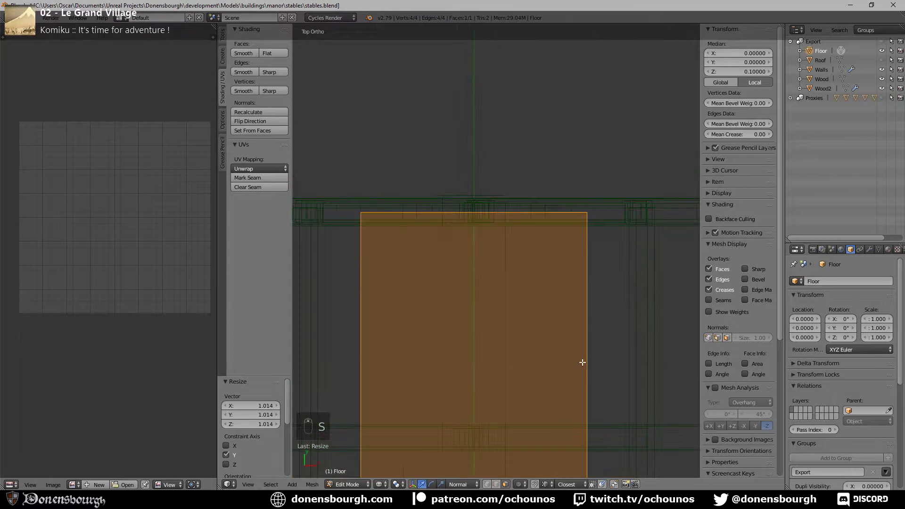
# - Widen the floor plane along X by about 1.282 and again by about 1.367 towards the side walls
pyautogui.scroll(3, 469, 324)
pyautogui.press('s')
pyautogui.press('x')
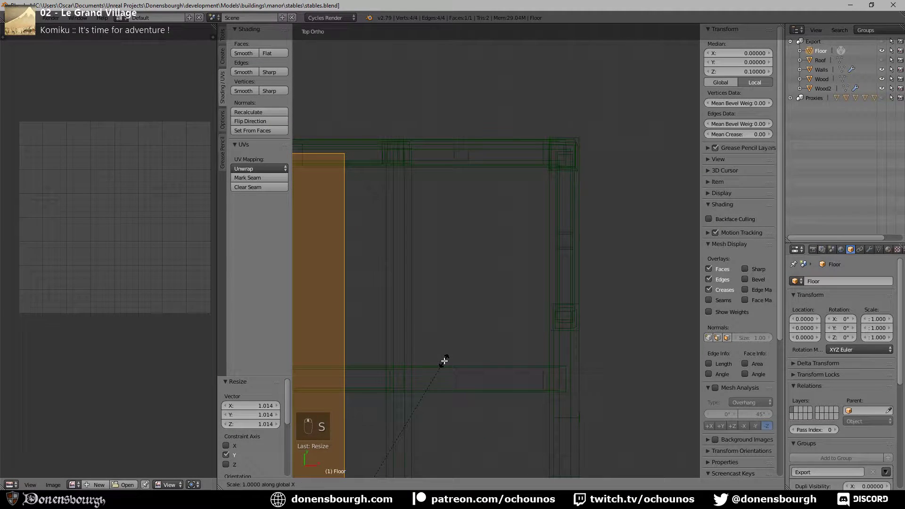
pyautogui.click(582, 349)
pyautogui.press('s')
pyautogui.press('x')
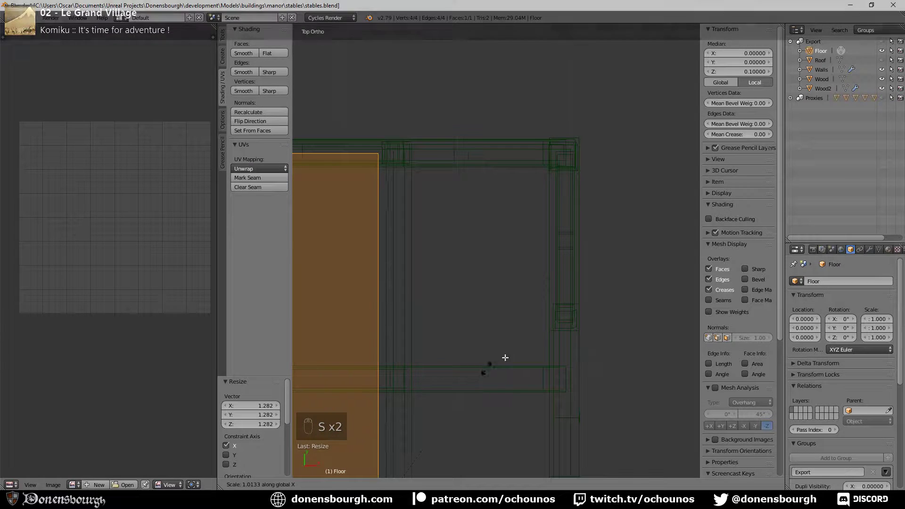
pyautogui.click(606, 278)
# - Widen the floor further along X by about 1.284 and again by about 1.319 so its edges sit under the side wall beams
pyautogui.press('s')
pyautogui.press('x')
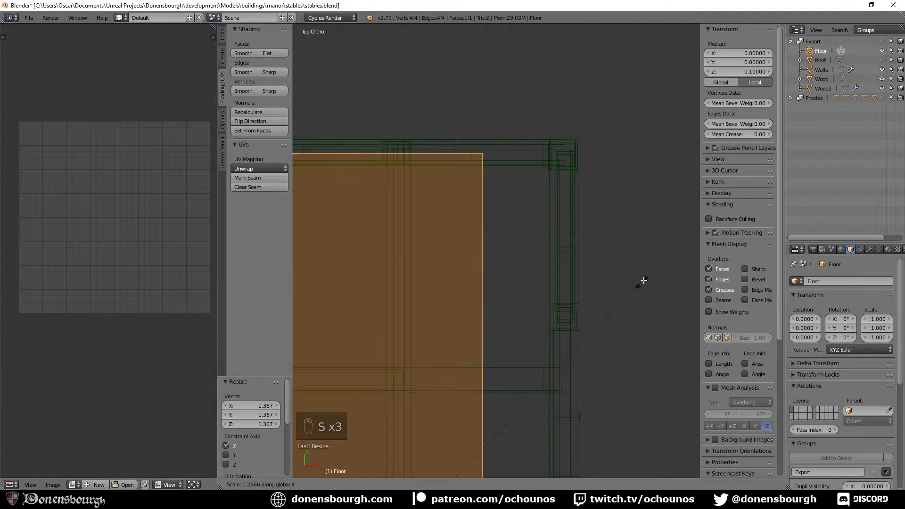
pyautogui.click(644, 278)
pyautogui.press('s')
pyautogui.press('x')
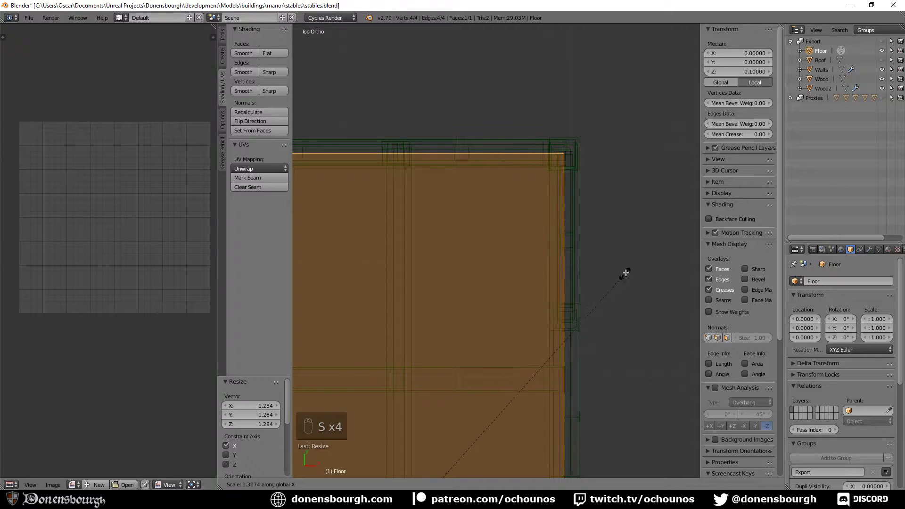
pyautogui.click(628, 270)
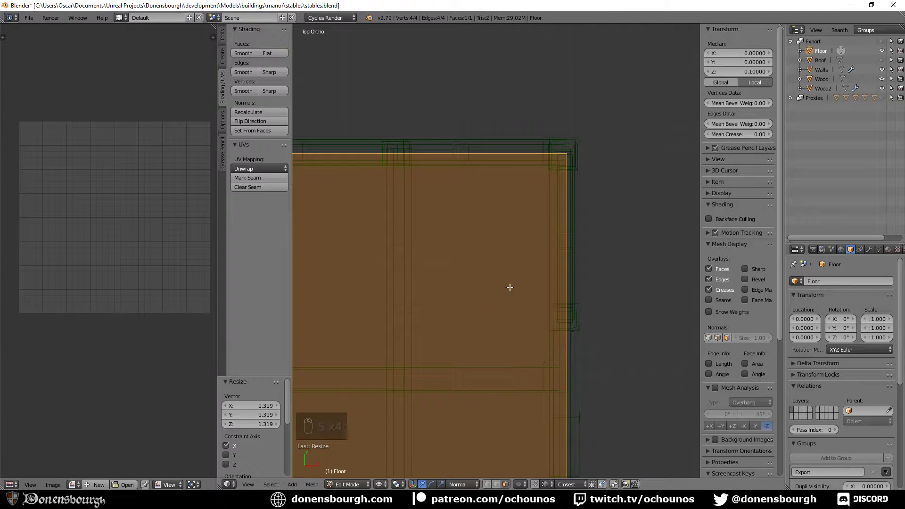
# - Unwrap the UVs of the resized floor face
pyautogui.scroll(-6, 402, 305)
pyautogui.moveTo(430, 378); pyautogui.dragTo(508, 249, button='middle')
pyautogui.scroll(3, 399, 261)
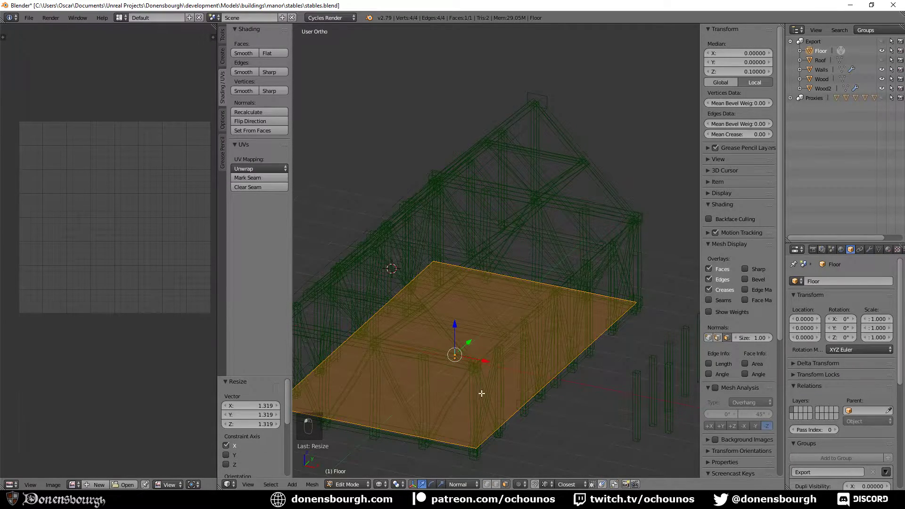
pyautogui.moveTo(485, 390); pyautogui.dragTo(501, 367, button='middle')
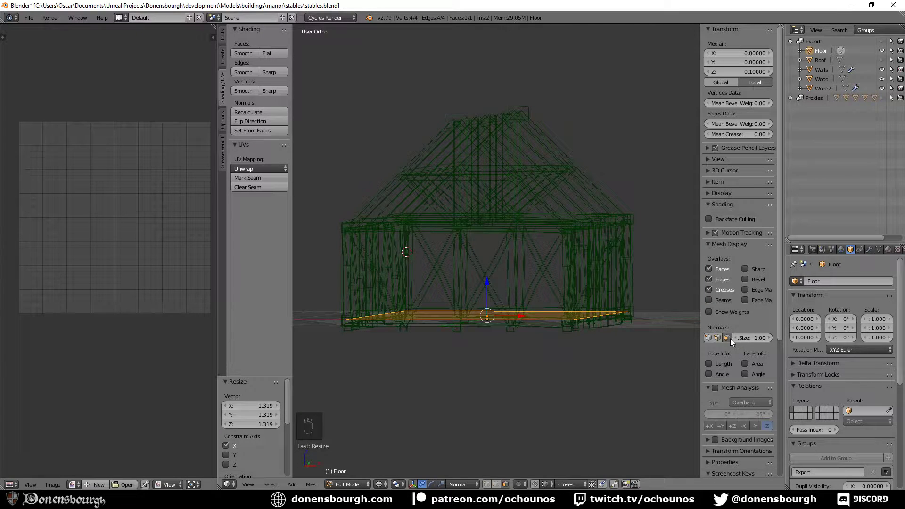
pyautogui.press('u')
pyautogui.click(522, 350)
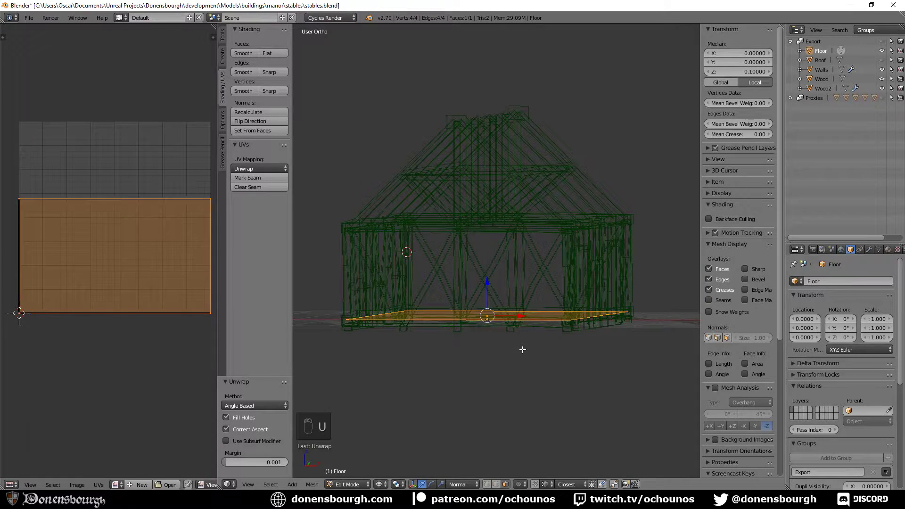
# - Return the Floor object to Object Mode, switch the display back to solid shading and save the stables file
pyautogui.press('Tab')
pyautogui.scroll(-2, 547, 322)
pyautogui.moveTo(546, 323)
pyautogui.mouseDown(button='middle')
pyautogui.moveTo(521, 347)
pyautogui.moveTo(453, 349)
pyautogui.moveTo(542, 365)
pyautogui.moveTo(549, 428)
pyautogui.moveTo(543, 372)
pyautogui.moveTo(419, 354)
pyautogui.moveTo(567, 353)
pyautogui.mouseUp(button='middle')
pyautogui.press('z')
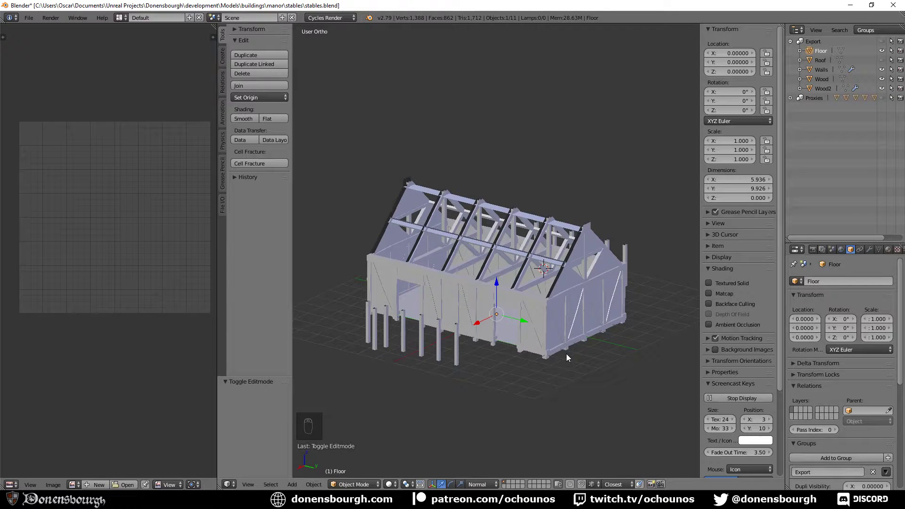
pyautogui.hotkey('ctrl', 's')
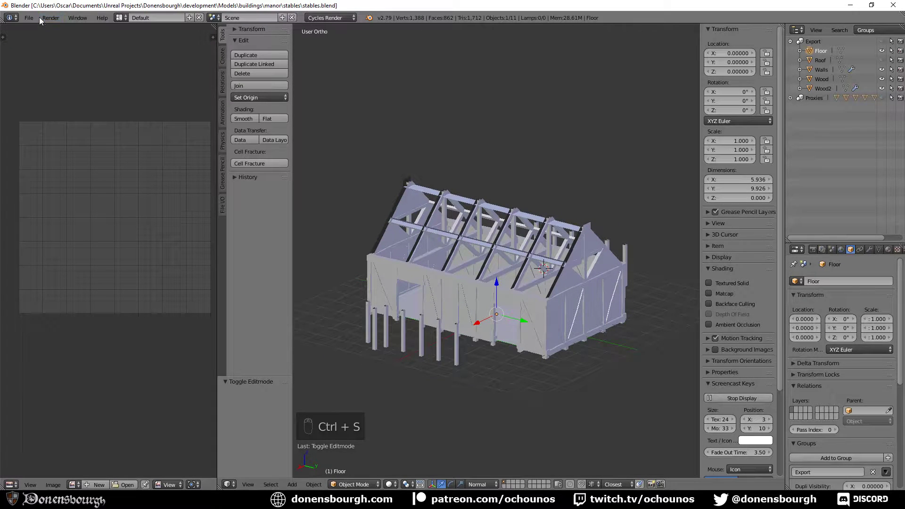
# - Export the stables building with its new floor as an FBX file
pyautogui.click(36, 17)
pyautogui.moveTo(94, 207)
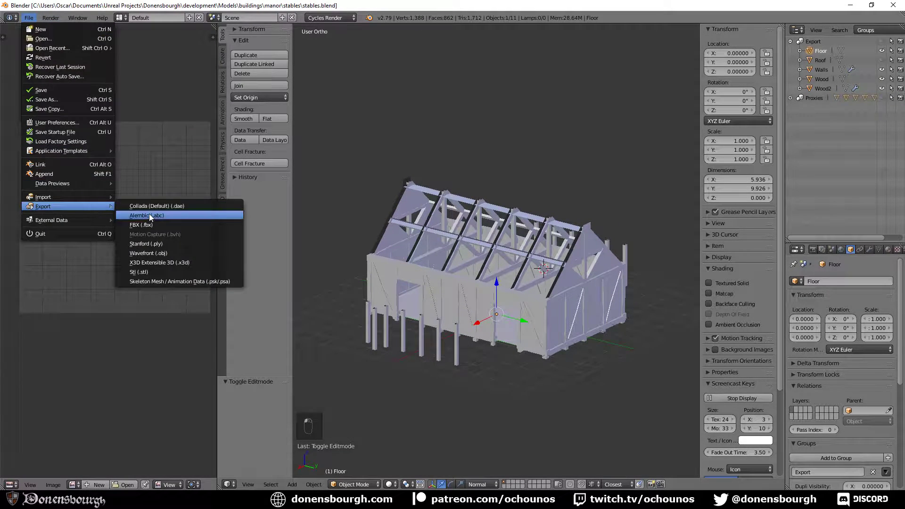
pyautogui.click(147, 225)
pyautogui.click(895, 42)
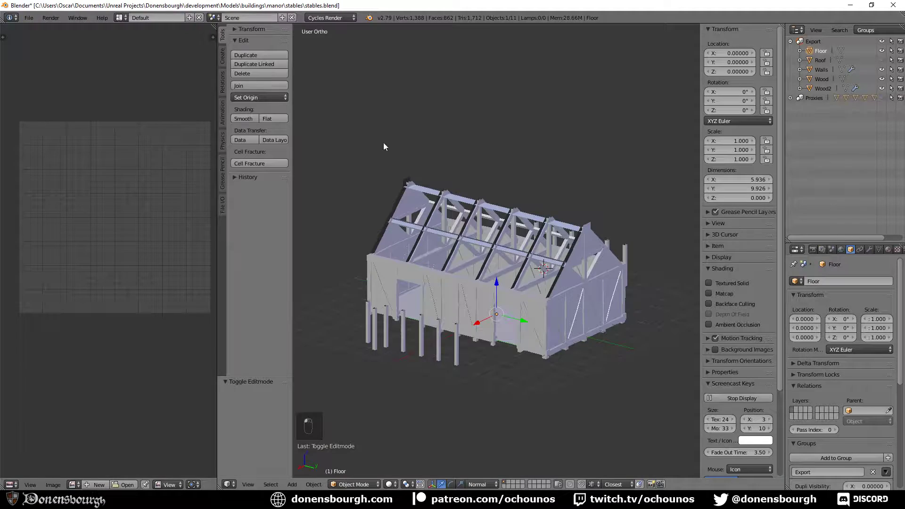
# - Switch to the Unreal Editor and reimport the stables static mesh from the Manor folder
pyautogui.hotkey('alt', 'Tab')
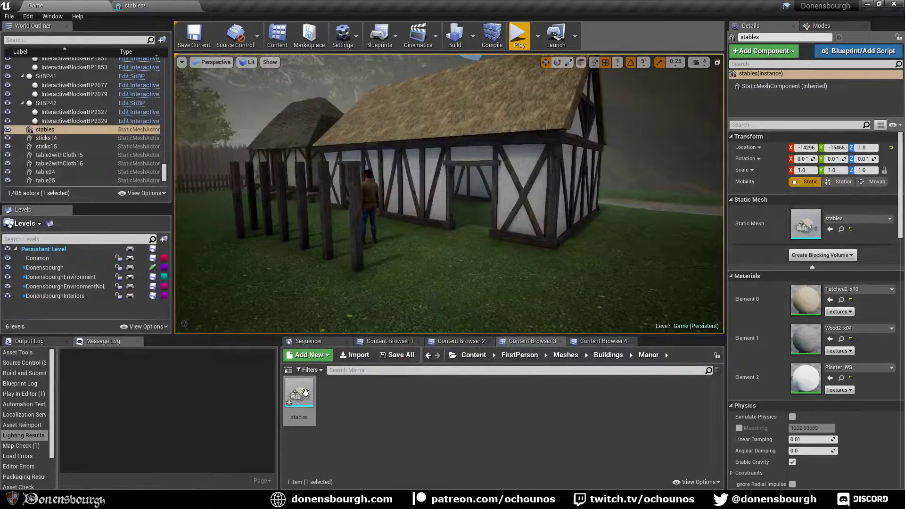
pyautogui.rightClick(312, 389)
pyautogui.click(352, 163)
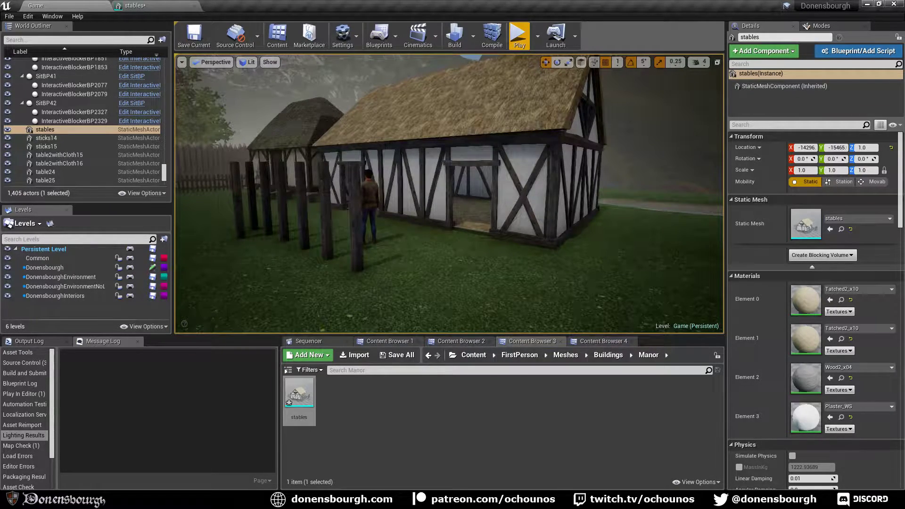
# - Inspect the reimported stables in the level from outside, and the floor surface inside
pyautogui.moveTo(595, 250); pyautogui.dragTo(519, 188, button='right')
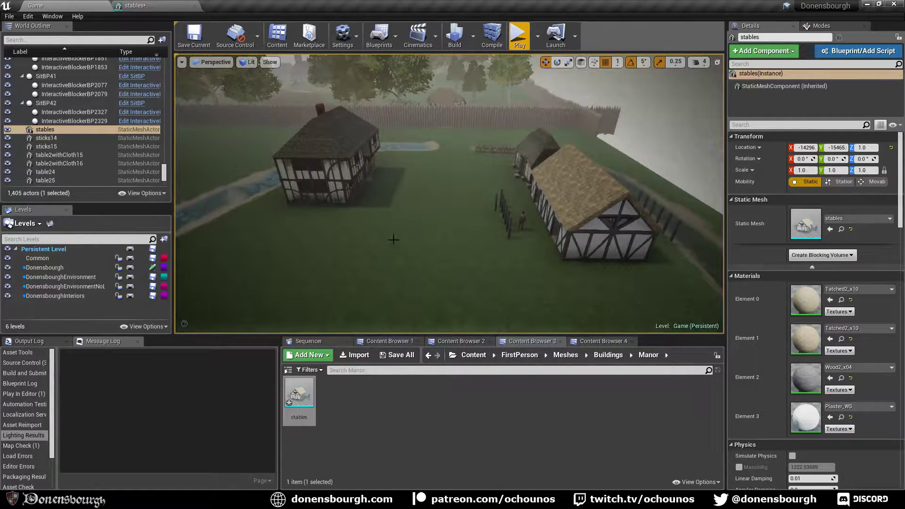
pyautogui.moveTo(394, 239); pyautogui.dragTo(404, 147, button='right')
pyautogui.moveTo(463, 204); pyautogui.dragTo(368, 250, button='right')
pyautogui.moveTo(447, 133)
pyautogui.mouseDown(button='right')
pyautogui.moveTo(476, 127)
pyautogui.moveTo(483, 111)
pyautogui.moveTo(425, 141)
pyautogui.moveTo(406, 137)
pyautogui.moveTo(447, 133)
pyautogui.moveTo(445, 146)
pyautogui.mouseUp(button='right')
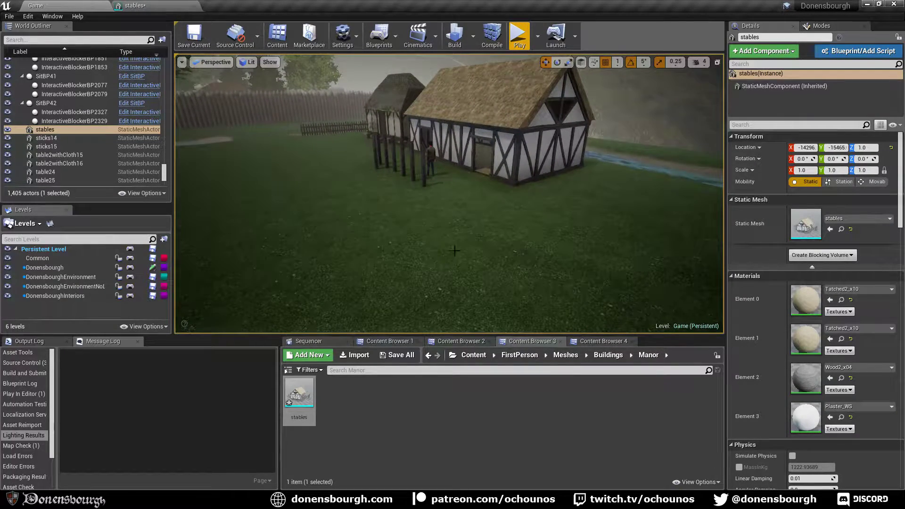
pyautogui.moveTo(454, 251); pyautogui.dragTo(455, 251, button='right')
pyautogui.moveTo(381, 260); pyautogui.dragTo(381, 261, button='right')
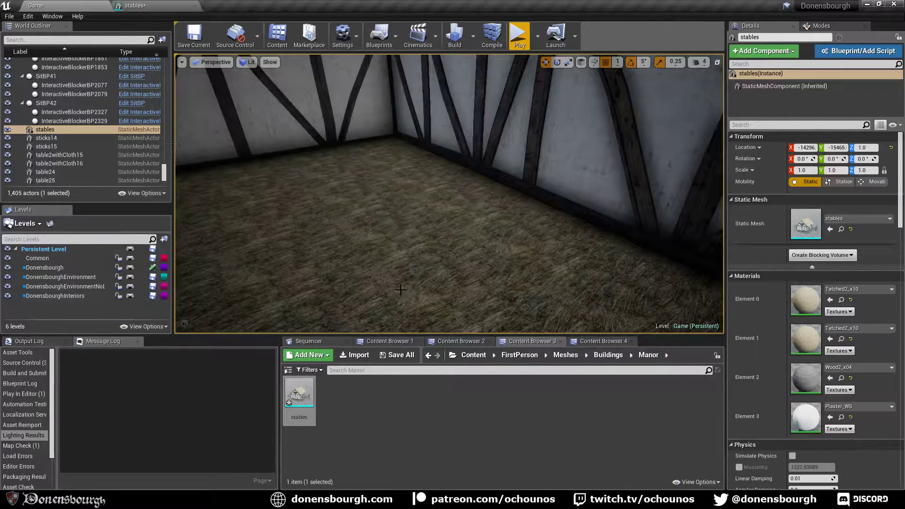
# - In the stables mesh, rename the Element 0 material slot to Soil and assign it the Soil1_WS material
pyautogui.doubleClick(305, 400)
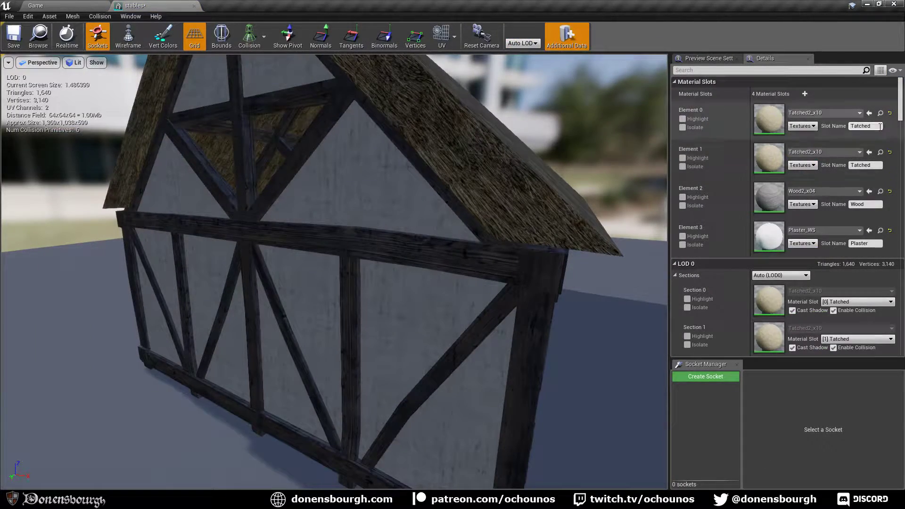
pyautogui.moveTo(877, 126); pyautogui.dragTo(841, 127)
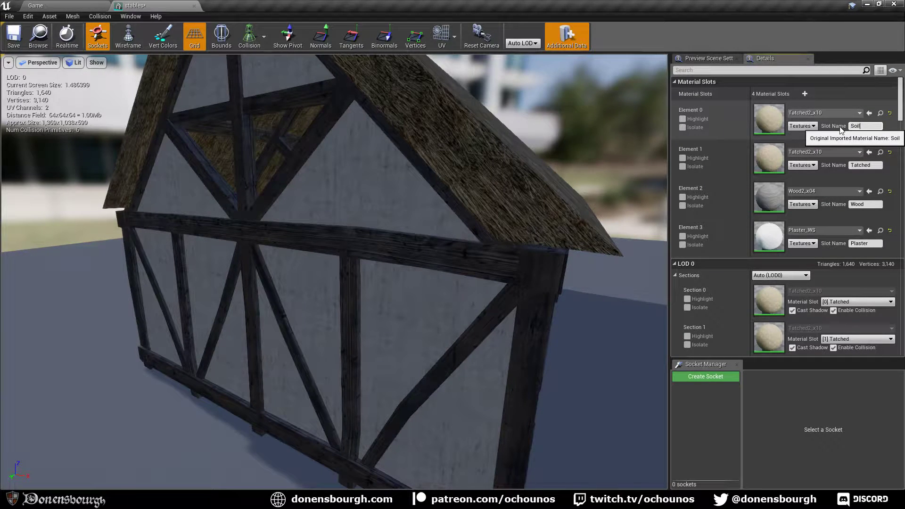
pyautogui.click(823, 114)
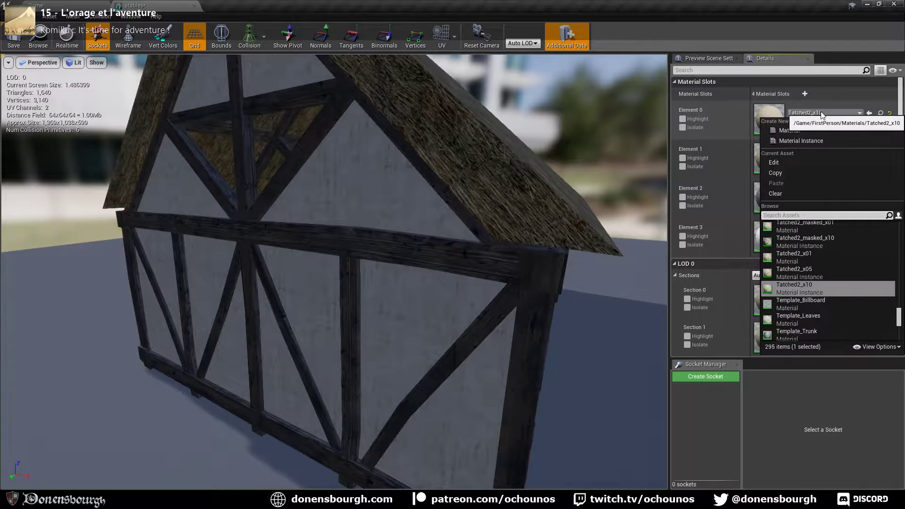
pyautogui.write('soil')
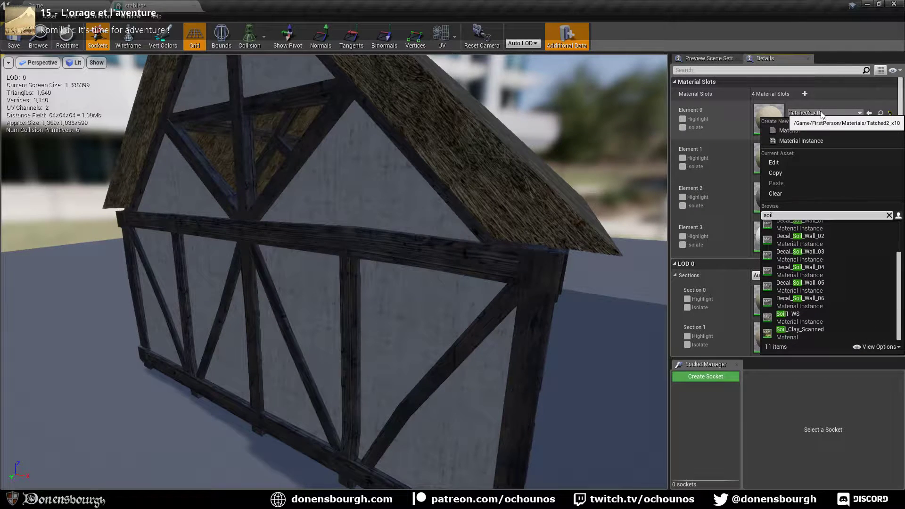
pyautogui.click(811, 320)
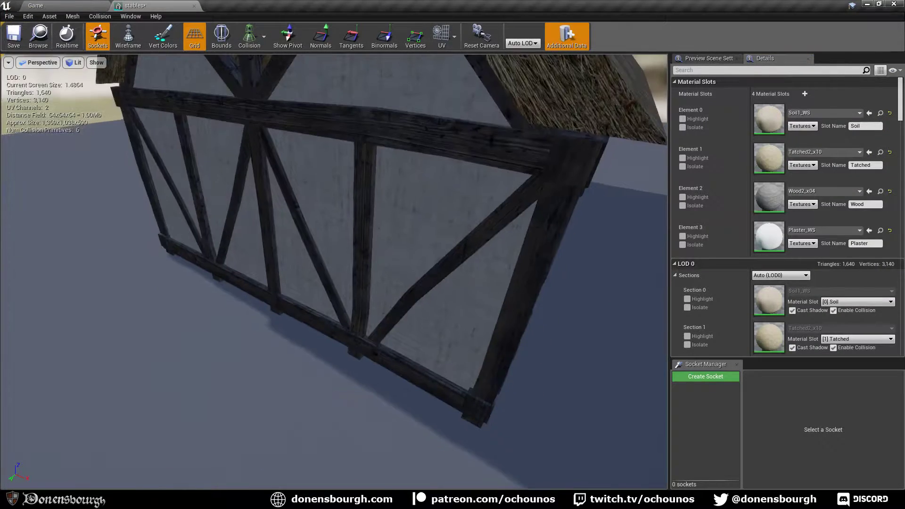
pyautogui.moveTo(388, 290); pyautogui.dragTo(387, 290)
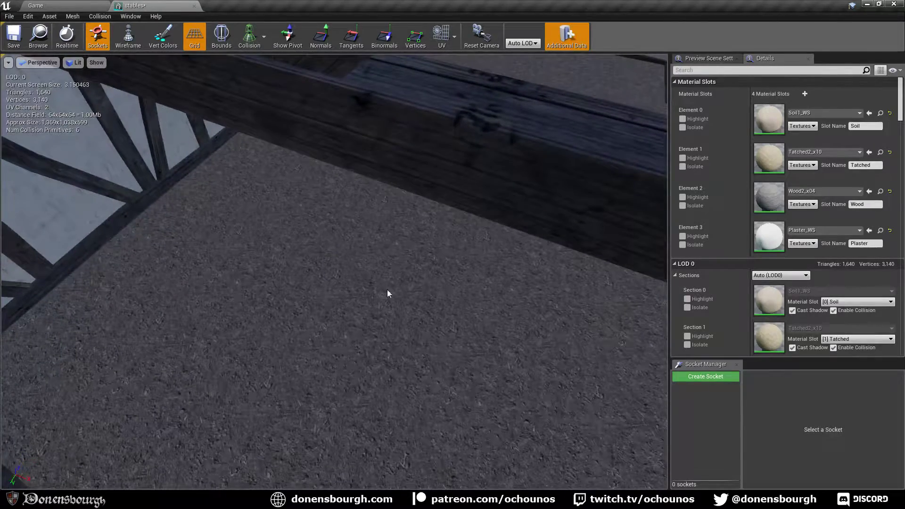
# - Return to the game level and examine the stables' soil floor, interior beams and outer walls
pyautogui.click(81, 5)
pyautogui.moveTo(376, 225); pyautogui.dragTo(375, 226, button='right')
pyautogui.scroll(-5, 386, 226)
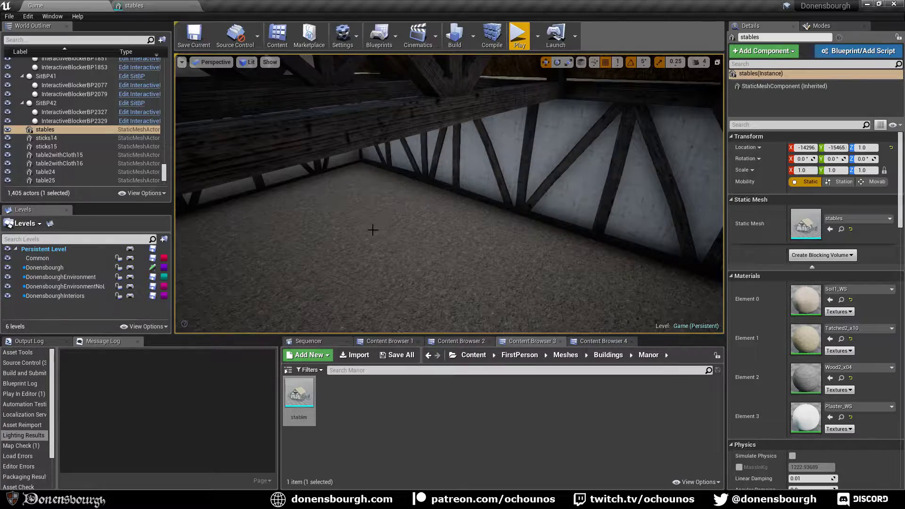
pyautogui.moveTo(373, 230); pyautogui.dragTo(400, 191, button='right')
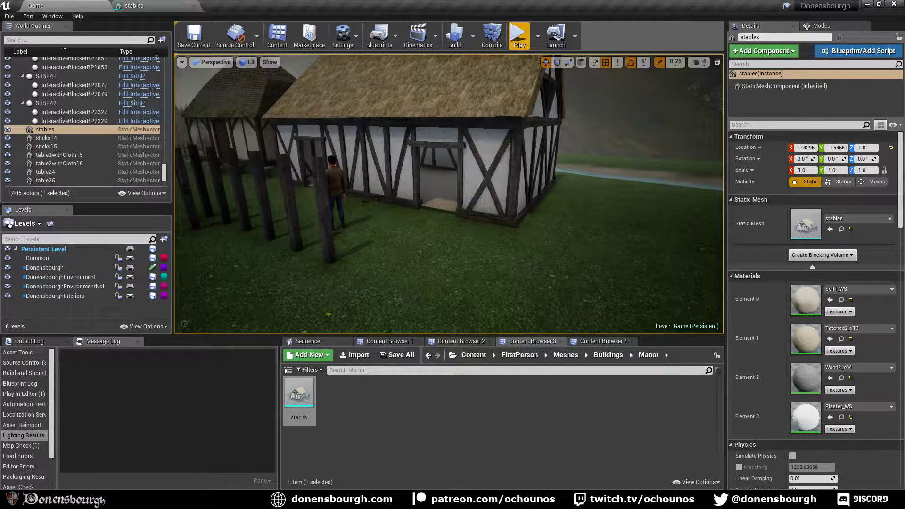
pyautogui.moveTo(391, 220); pyautogui.dragTo(355, 204, button='right')
pyautogui.press('w')
pyautogui.press('s')
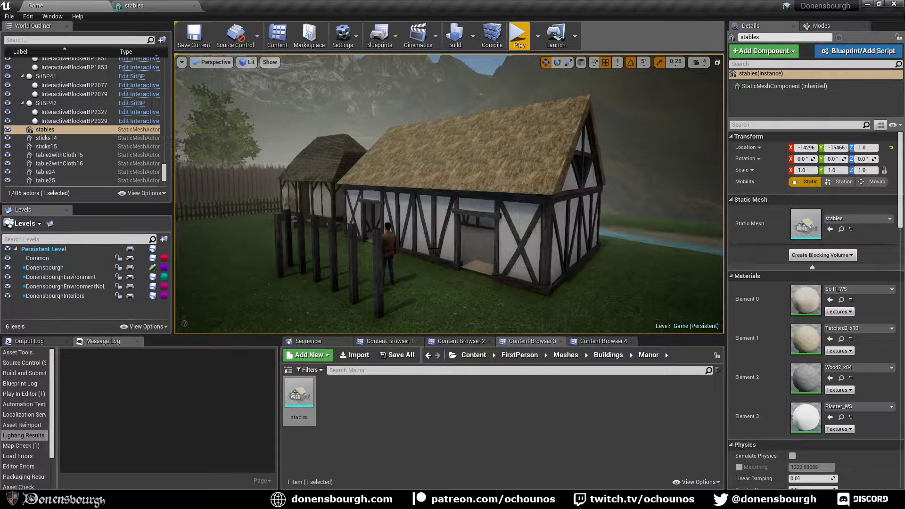
# - Survey the manor grounds around the stables and examine the village church inside and out
pyautogui.moveTo(432, 248); pyautogui.dragTo(468, 253, button='right')
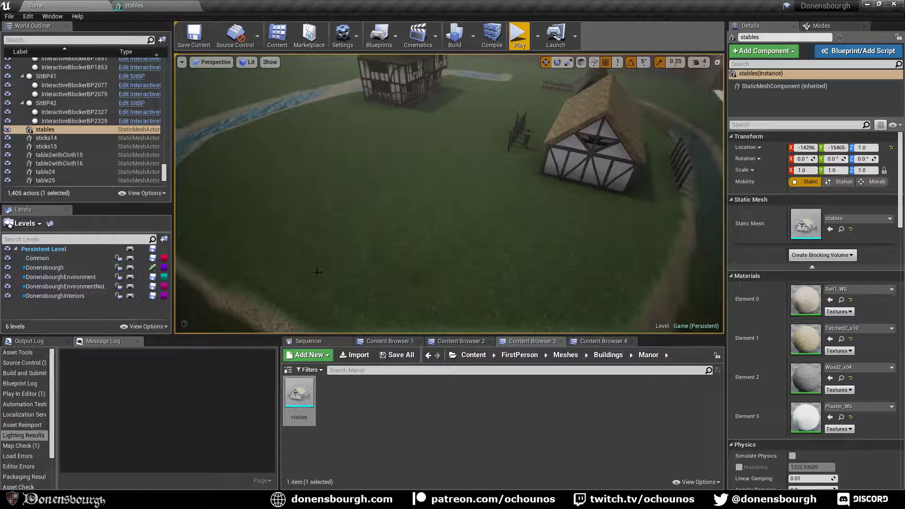
pyautogui.moveTo(318, 272); pyautogui.dragTo(328, 243, button='right')
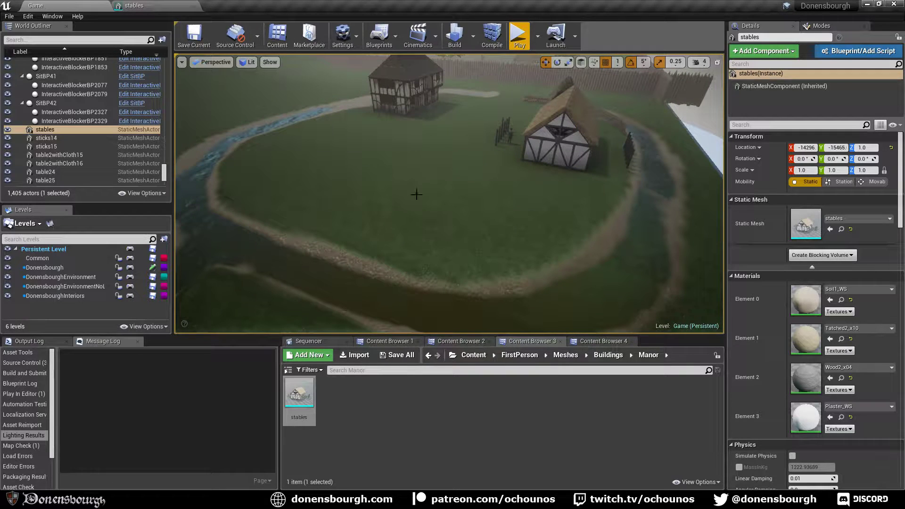
pyautogui.moveTo(448, 193); pyautogui.dragTo(502, 185, button='right')
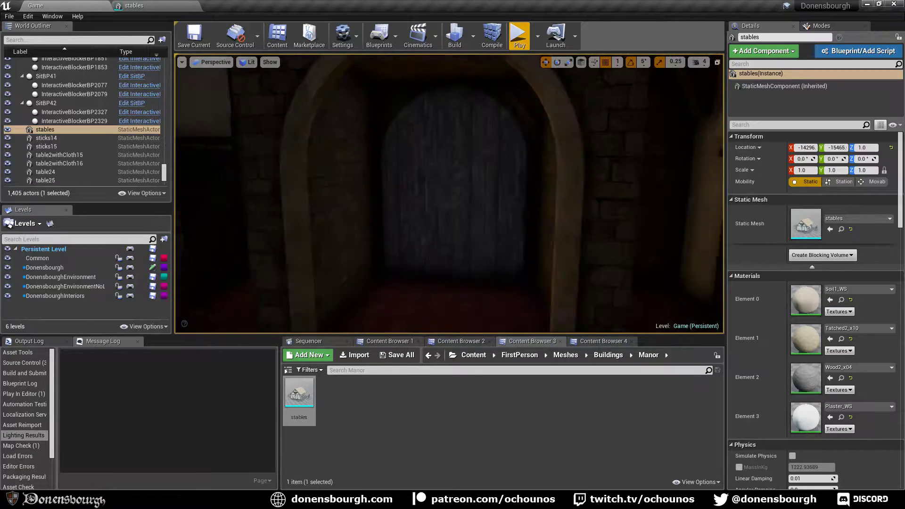
pyautogui.press('w')
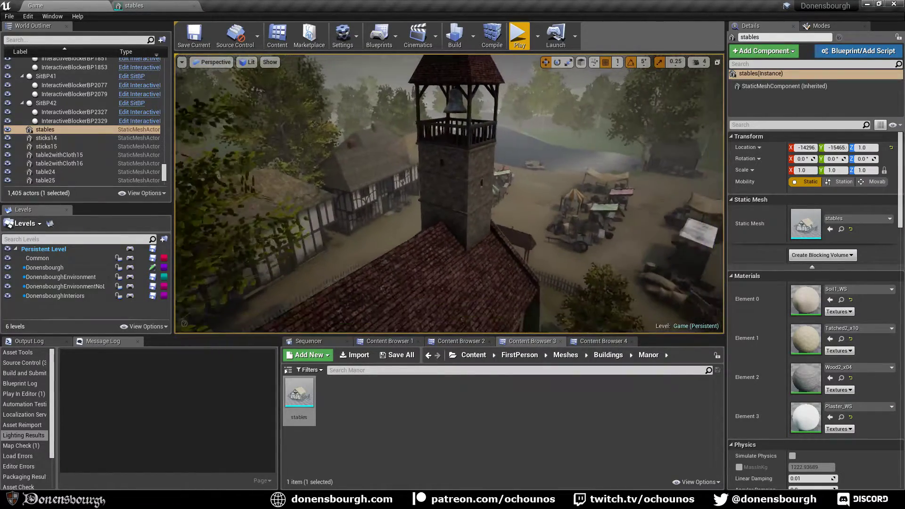
pyautogui.press('w')
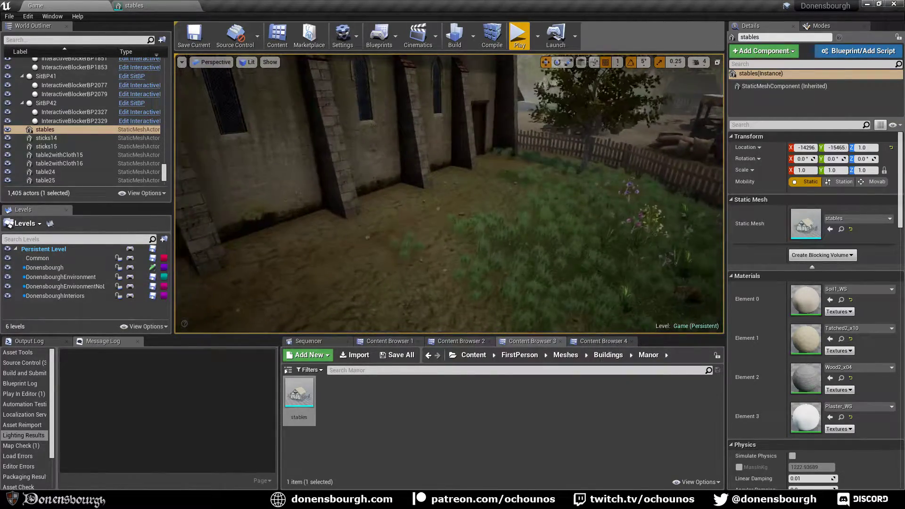
pyautogui.moveTo(449, 194); pyautogui.dragTo(421, 159, button='right')
pyautogui.press('w')
pyautogui.moveTo(449, 194); pyautogui.dragTo(302, 191, button='right')
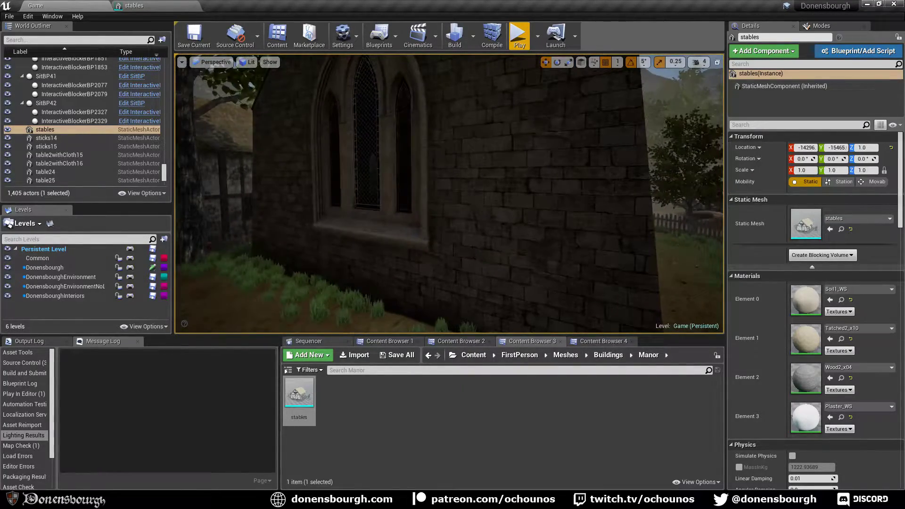
pyautogui.press('w')
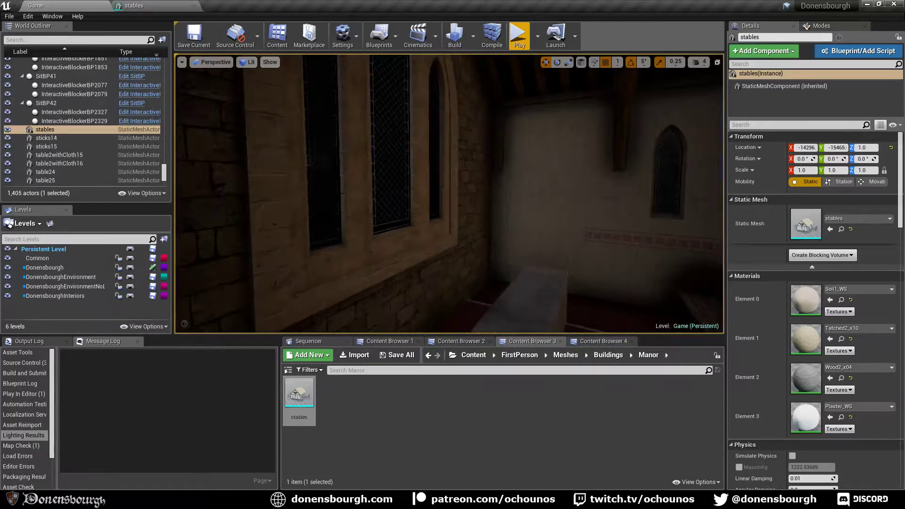
pyautogui.press('f')
pyautogui.press('s')
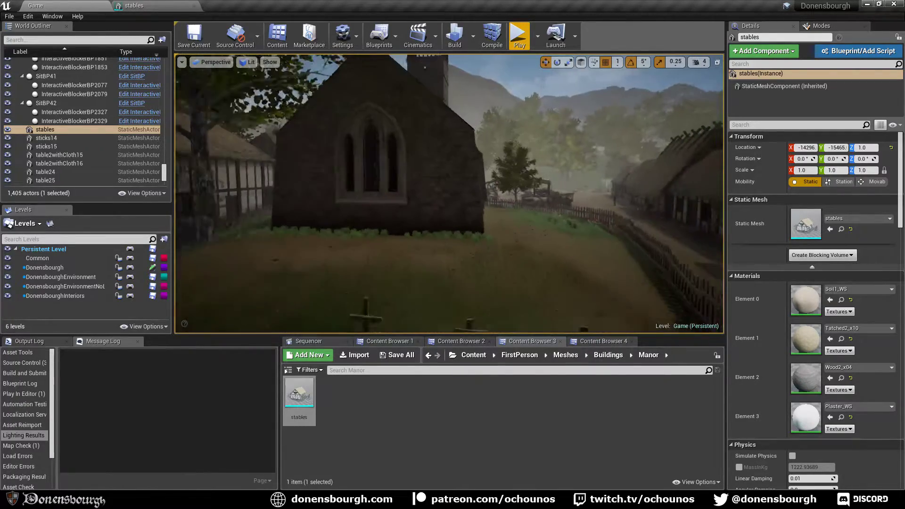
pyautogui.press('e')
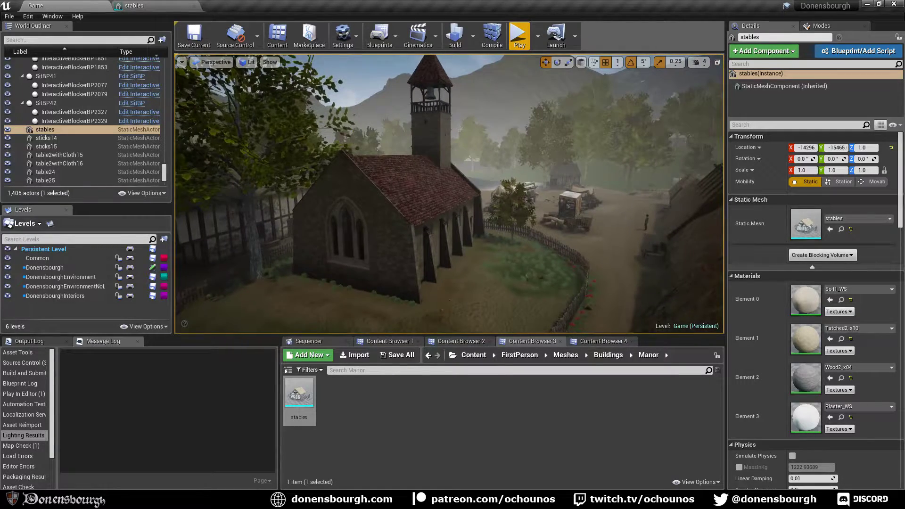
# - Survey the village church from above and the market square with its stalls beyond it
pyautogui.press('e')
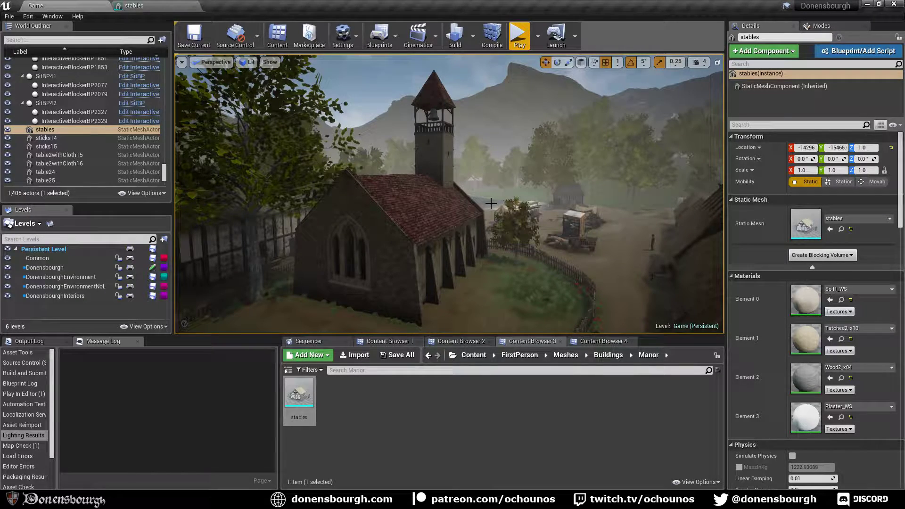
pyautogui.press('w')
pyautogui.moveTo(449, 194); pyautogui.dragTo(441, 230, button='right')
pyautogui.press('s')
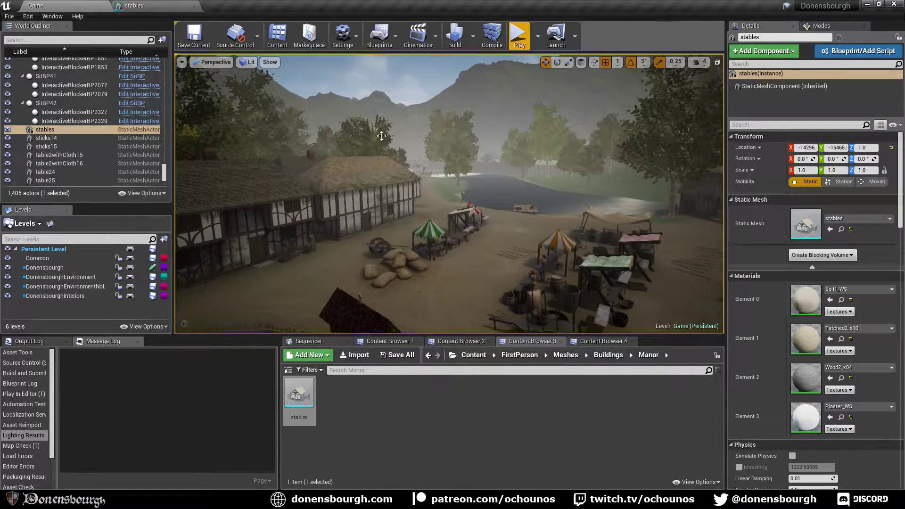
pyautogui.moveTo(541, 250); pyautogui.dragTo(379, 257, button='right')
pyautogui.press('w')
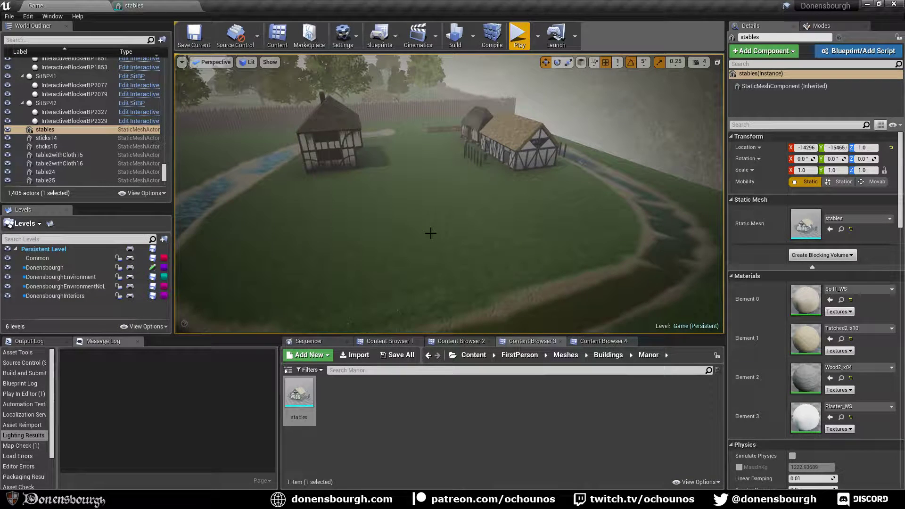
# - Return to the manor grounds and view the stables' doorway side up close
pyautogui.moveTo(430, 234); pyautogui.dragTo(399, 261, button='right')
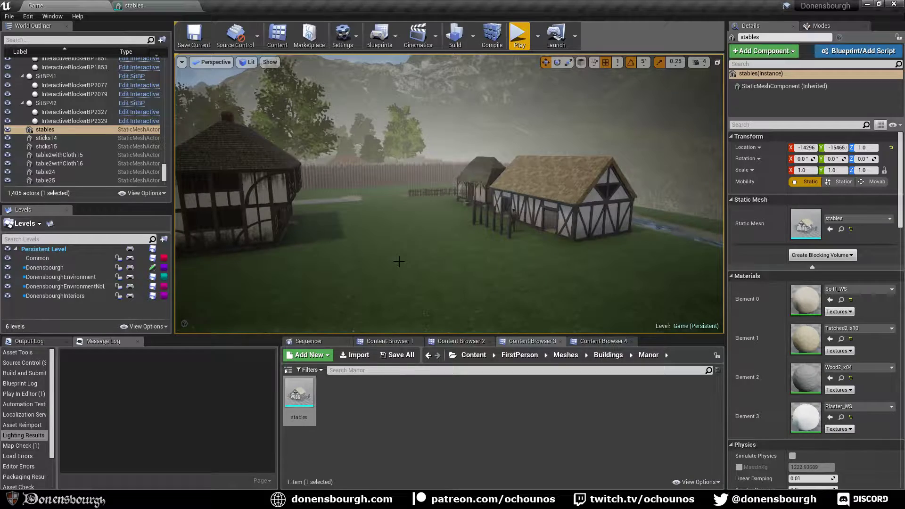
pyautogui.moveTo(399, 262); pyautogui.dragTo(437, 267, button='right')
pyautogui.press('w')
pyautogui.press('q')
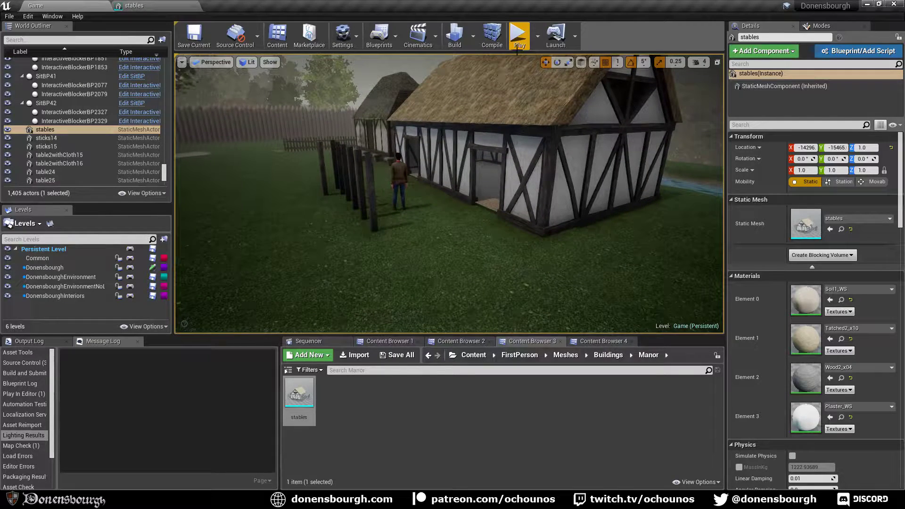
# - Play the level and walk through the doorway into the stables to inspect the floor, walls and beams at player height
pyautogui.click(519, 36)
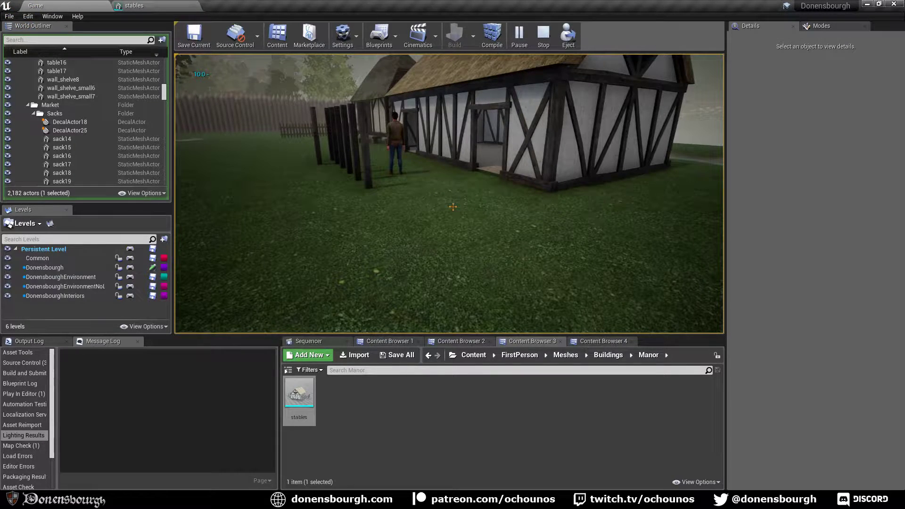
pyautogui.press('w')
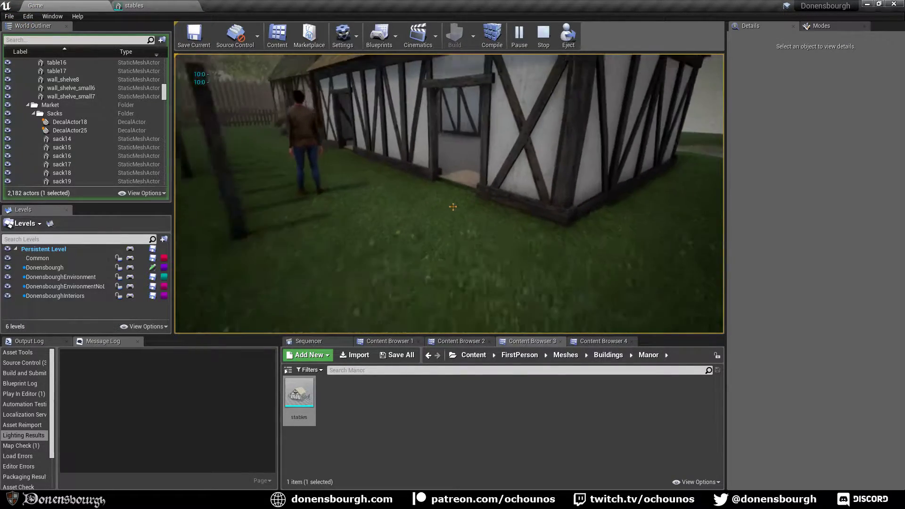
pyautogui.press('w')
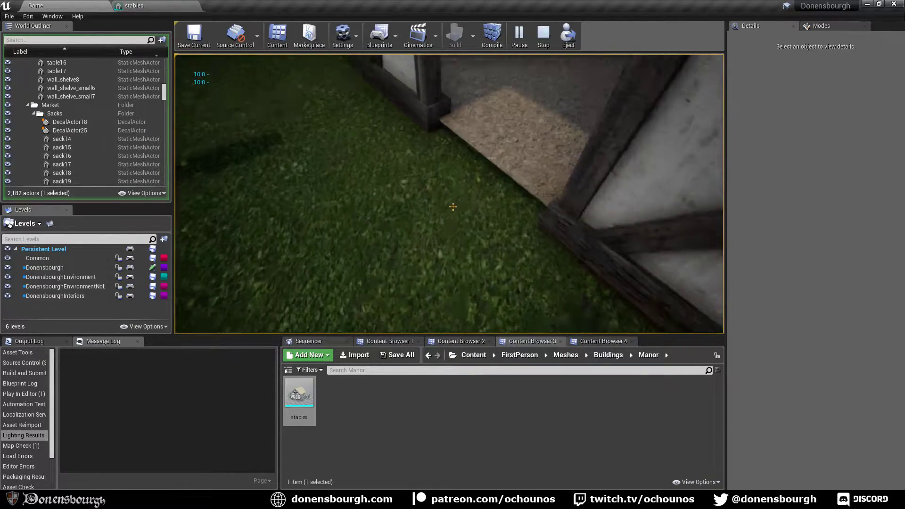
pyautogui.press('w')
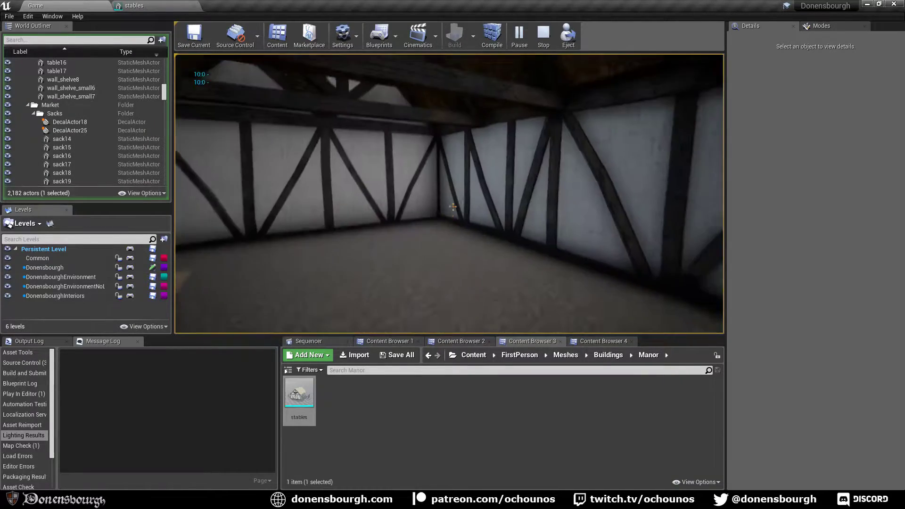
pyautogui.press('w')
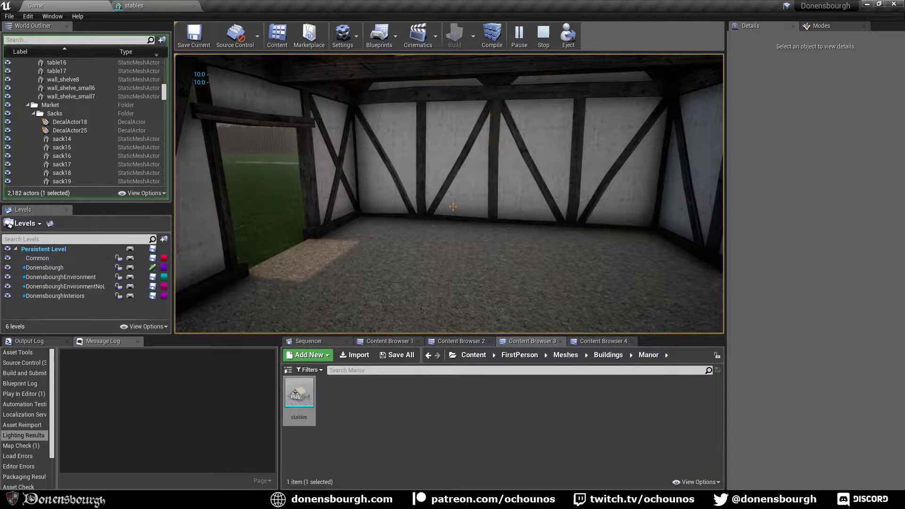
pyautogui.hotkey('shift', 'F1')
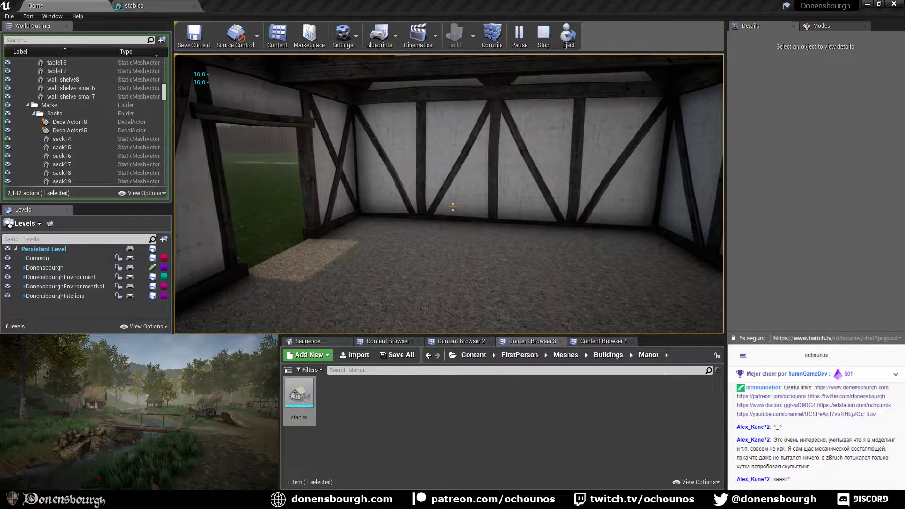
pyautogui.click(546, 243)
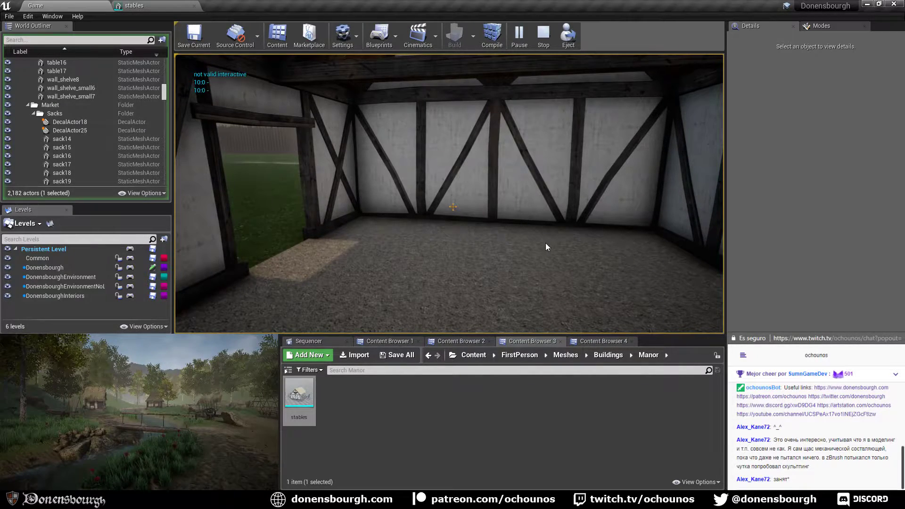
pyautogui.click(513, 248)
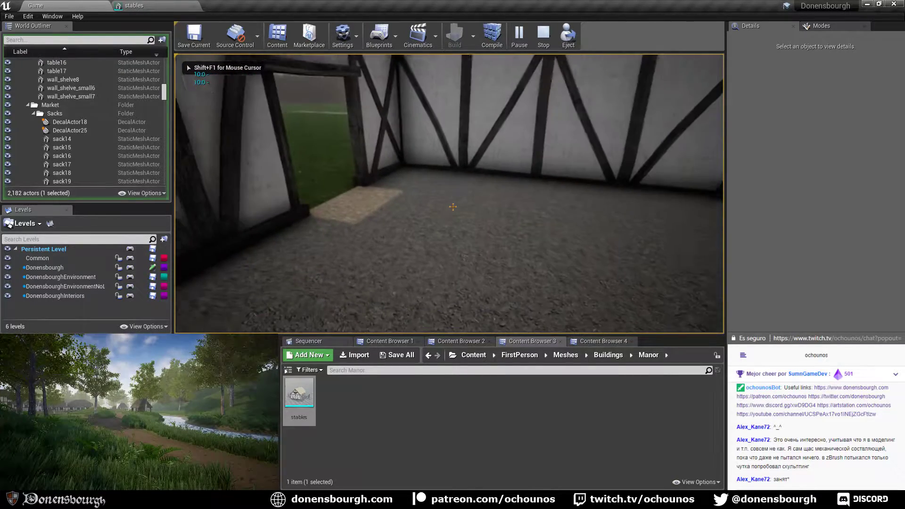
# - Walk out of the stables, examine the front posts and exterior from several distances, and end the play session
pyautogui.press('w')
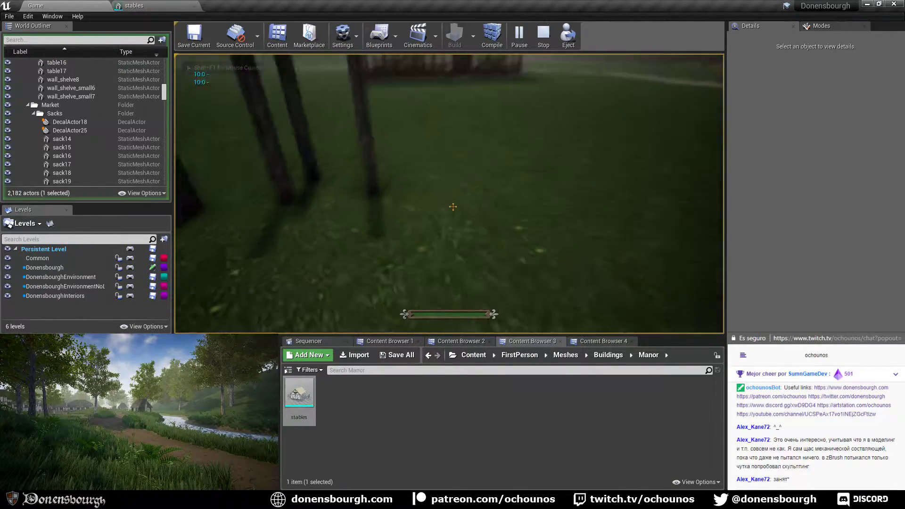
pyautogui.press('w')
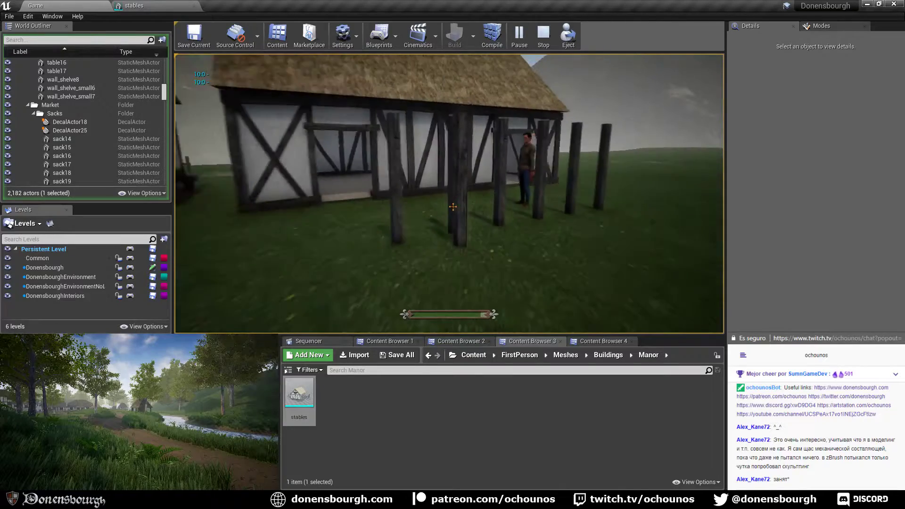
pyautogui.press('s')
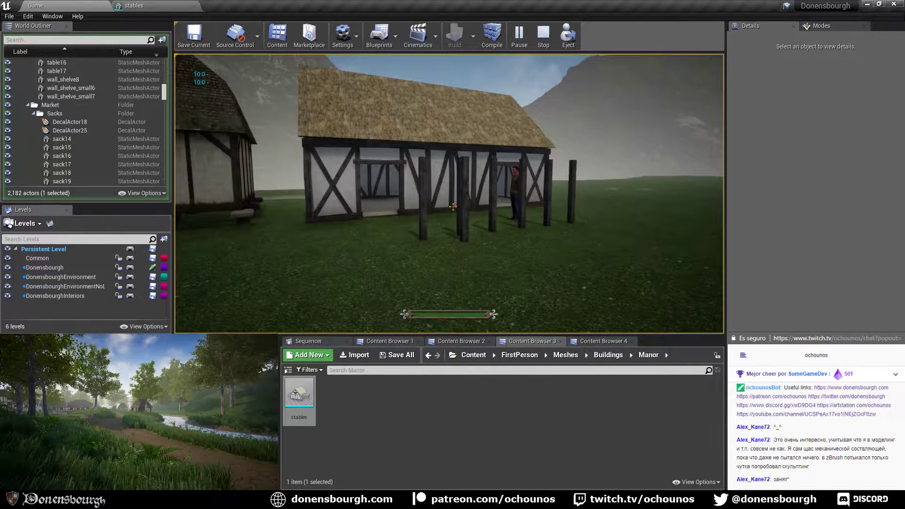
pyautogui.press('w')
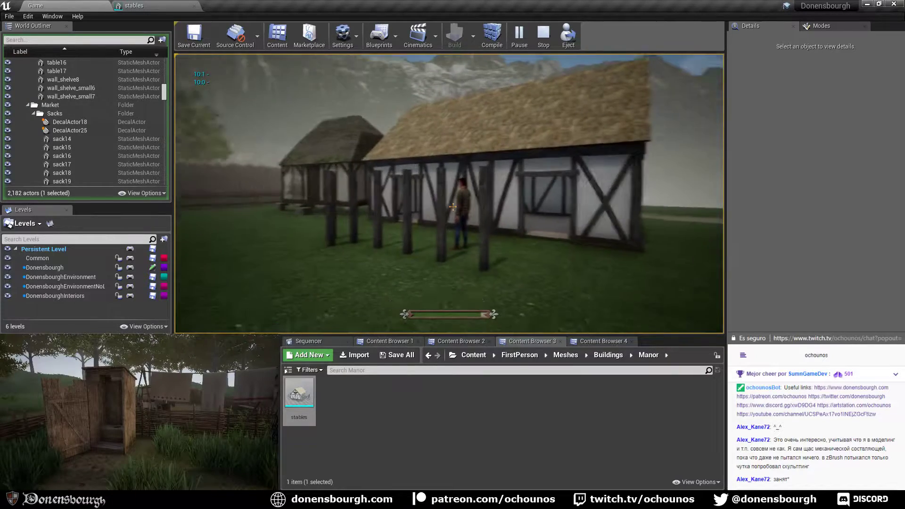
pyautogui.press('w')
pyautogui.press('w')
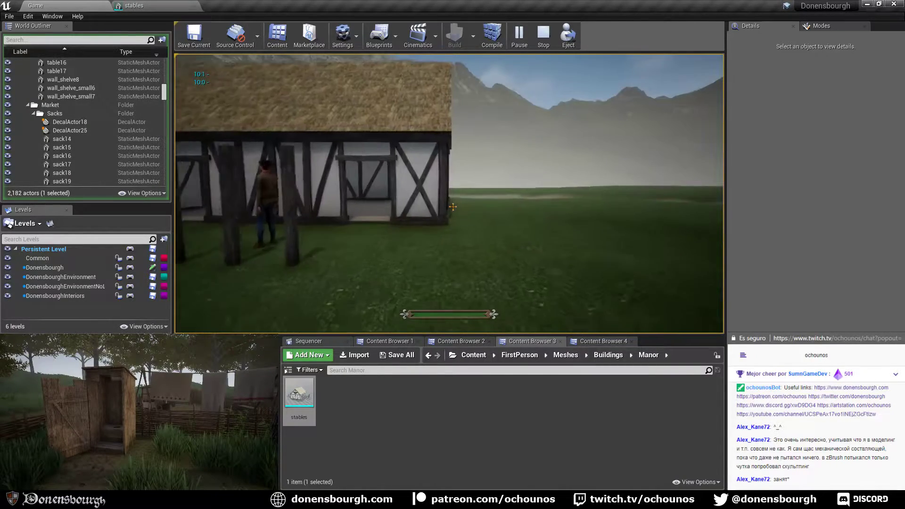
pyautogui.press('s')
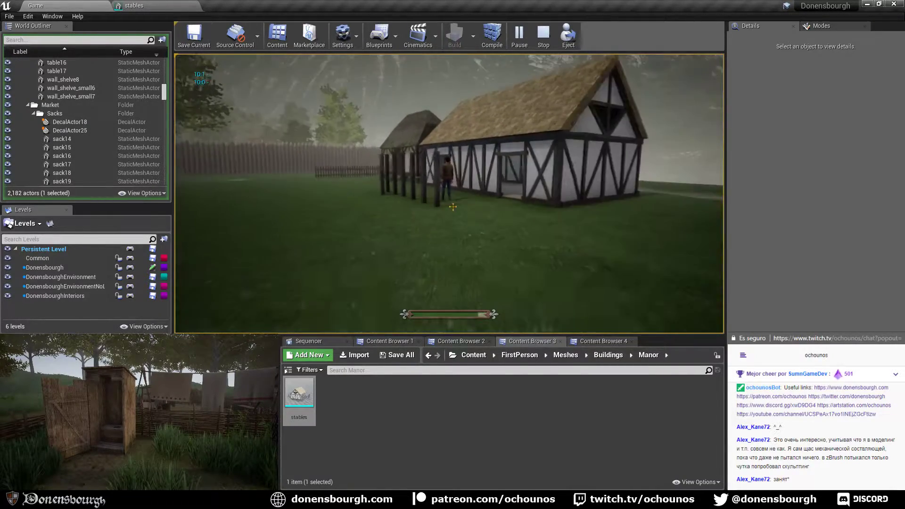
pyautogui.press('s')
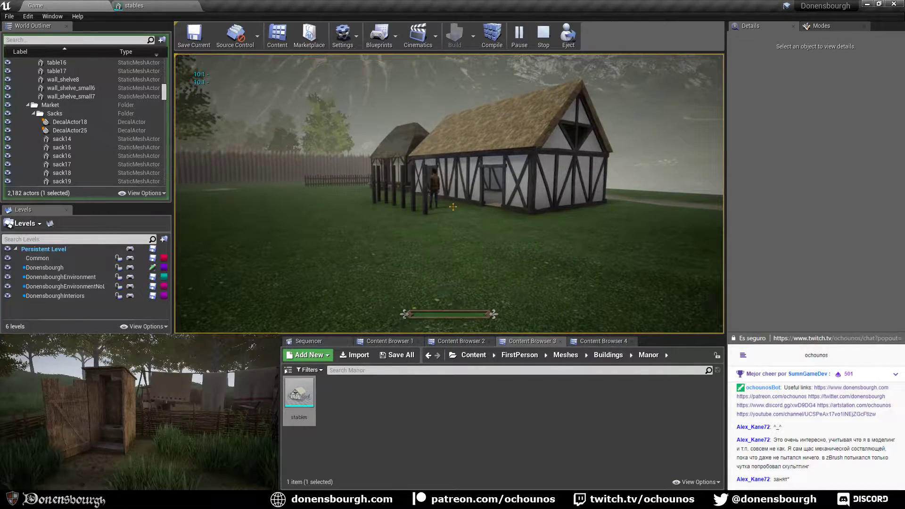
pyautogui.press('Escape')
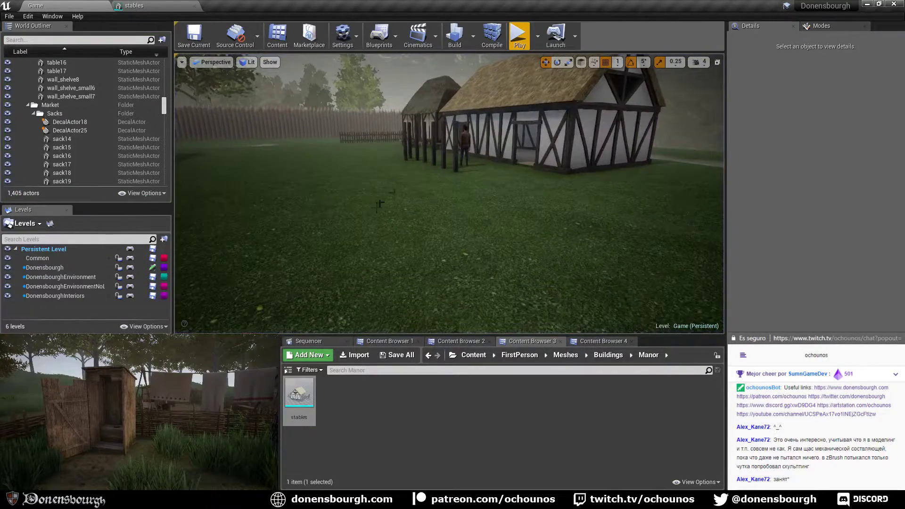
# - Select the stables and the neighbouring granary in the level to compare how each is set up
pyautogui.moveTo(388, 219); pyautogui.dragTo(406, 196, button='right')
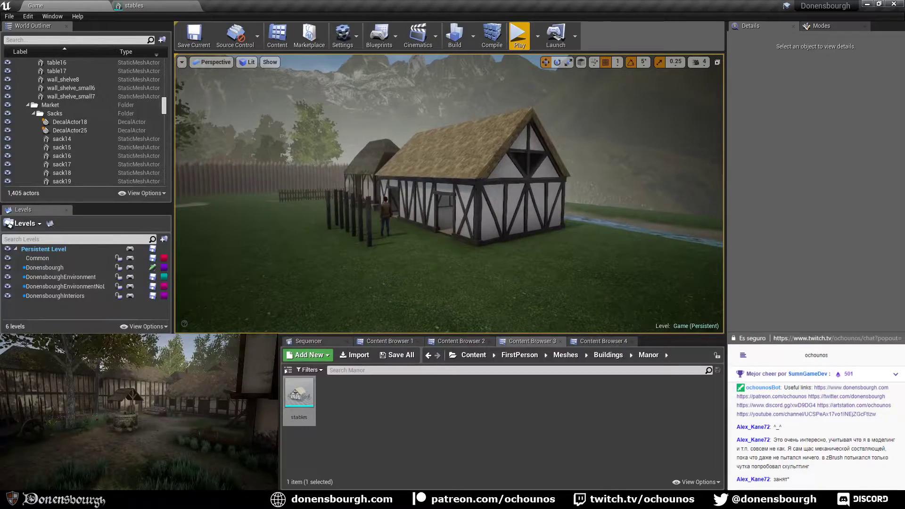
pyautogui.click(467, 225)
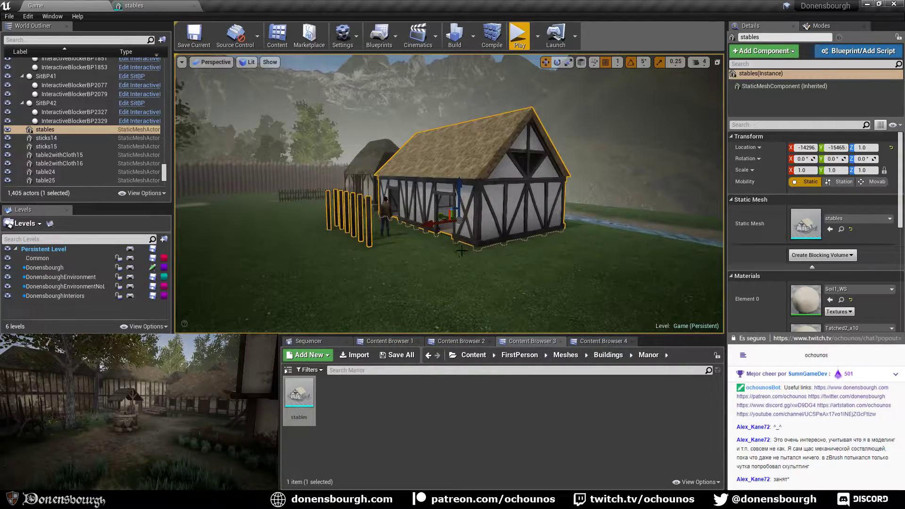
pyautogui.moveTo(501, 241)
pyautogui.mouseDown(button='right')
pyautogui.moveTo(464, 241)
pyautogui.moveTo(502, 241)
pyautogui.mouseUp(button='right')
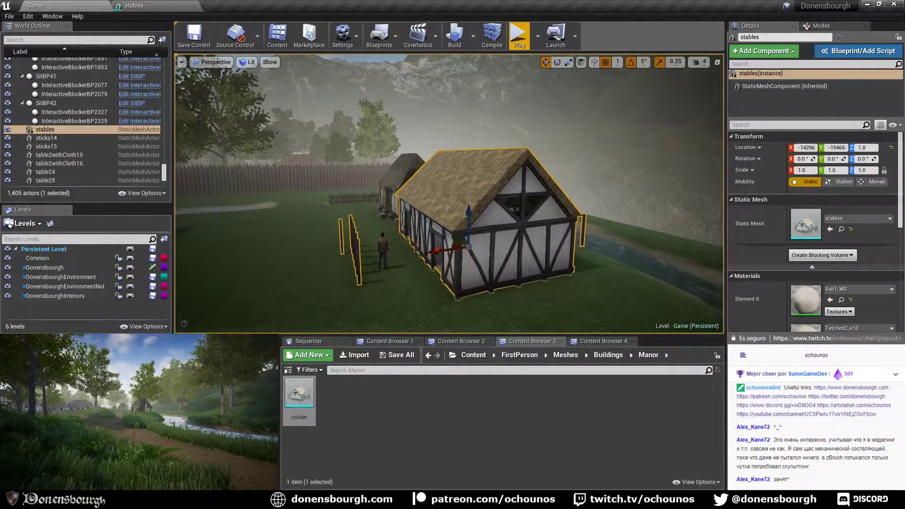
pyautogui.click(392, 178)
pyautogui.moveTo(392, 178); pyautogui.dragTo(324, 205, button='right')
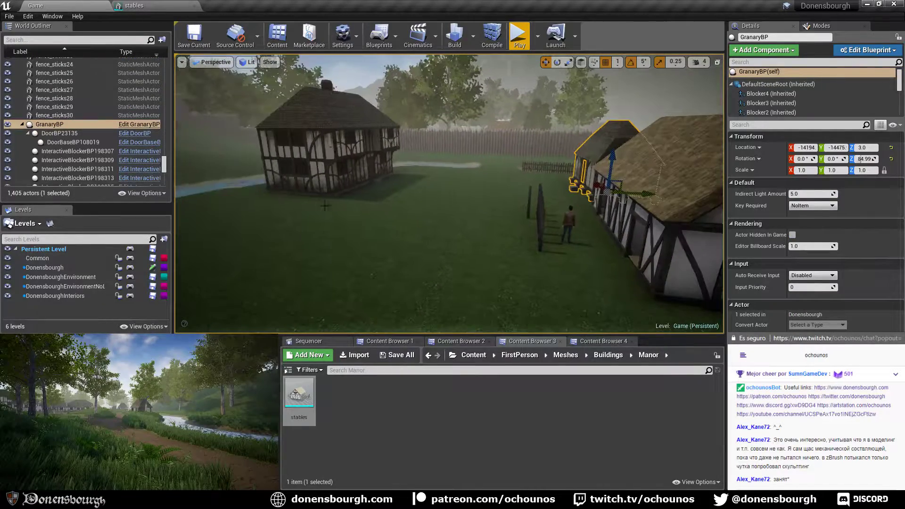
# - Select the two-storey House2BP building and view it together with the stables' gable end and side posts
pyautogui.click(335, 147)
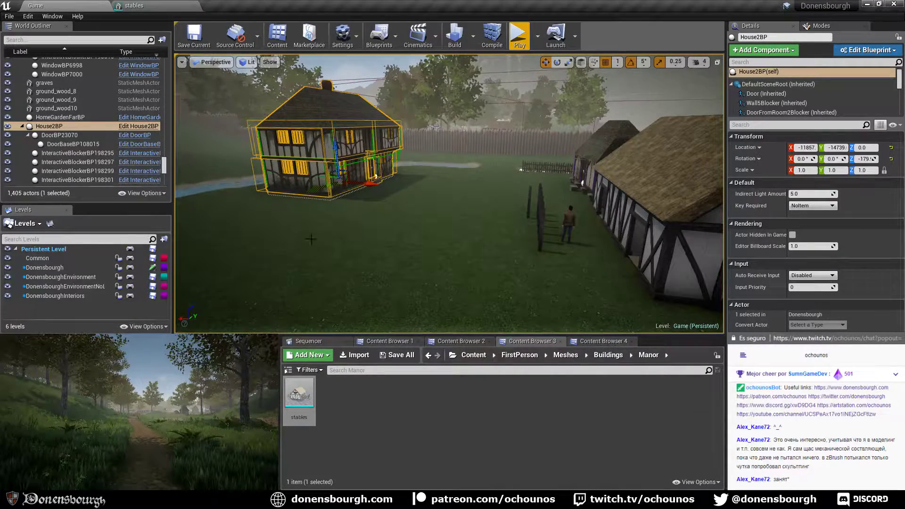
pyautogui.moveTo(311, 239); pyautogui.dragTo(362, 254, button='right')
pyautogui.press('d')
pyautogui.press('d')
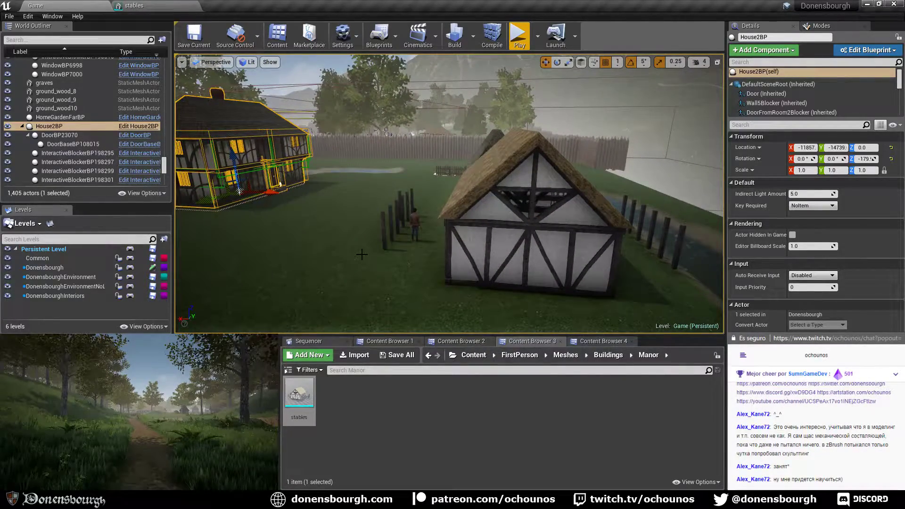
pyautogui.moveTo(362, 254)
pyautogui.mouseDown(button='right')
pyautogui.moveTo(370, 268)
pyautogui.moveTo(375, 261)
pyautogui.mouseUp(button='right')
pyautogui.press('w')
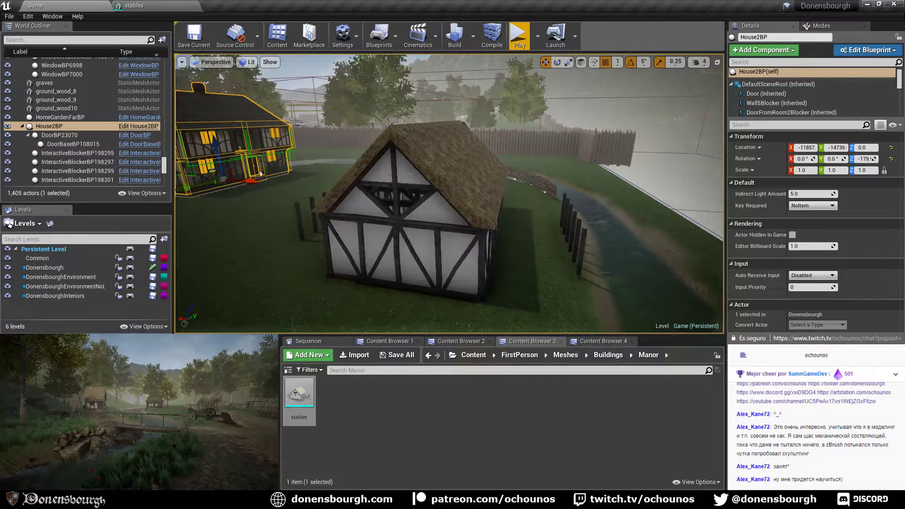
pyautogui.moveTo(260, 174); pyautogui.dragTo(214, 175, button='right')
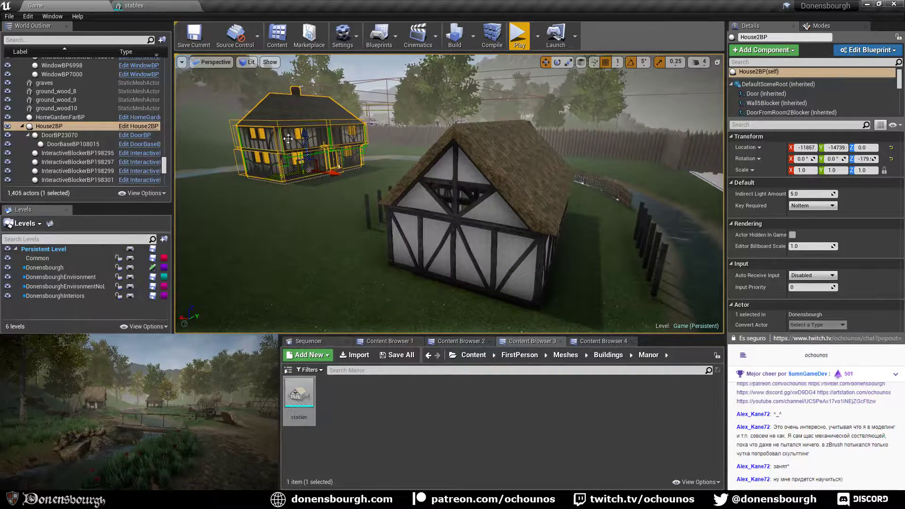
# - Open the House2BP blueprint in the Blueprint Editor and examine the node layout of its Event Graph
pyautogui.click(877, 51)
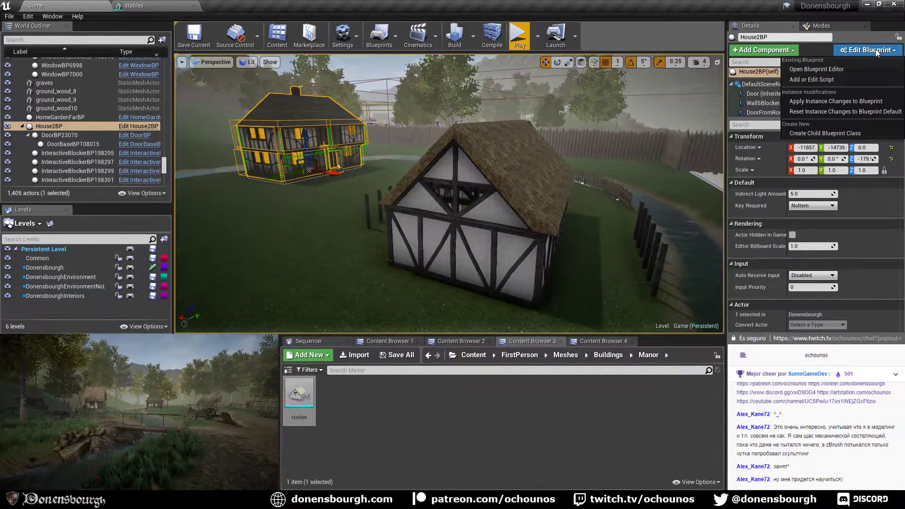
pyautogui.click(856, 66)
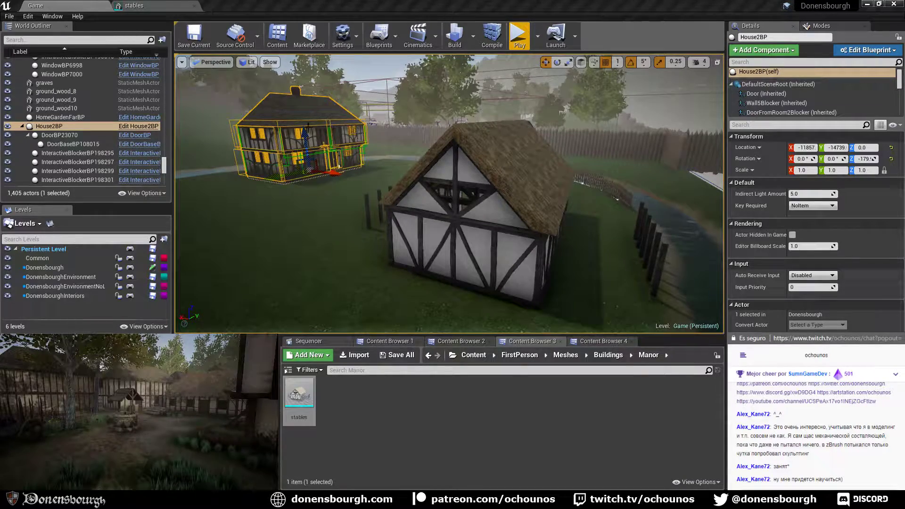
pyautogui.scroll(-4, 355, 253)
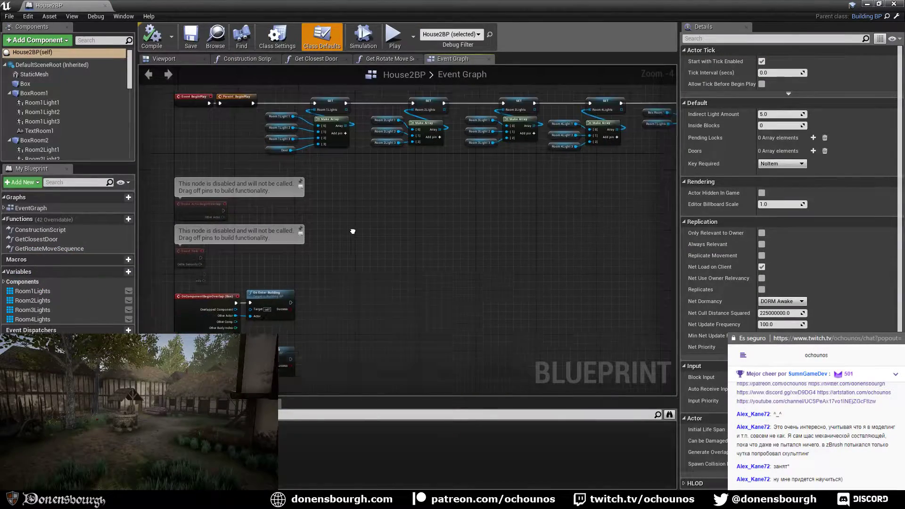
pyautogui.moveTo(384, 297); pyautogui.dragTo(317, 214, button='right')
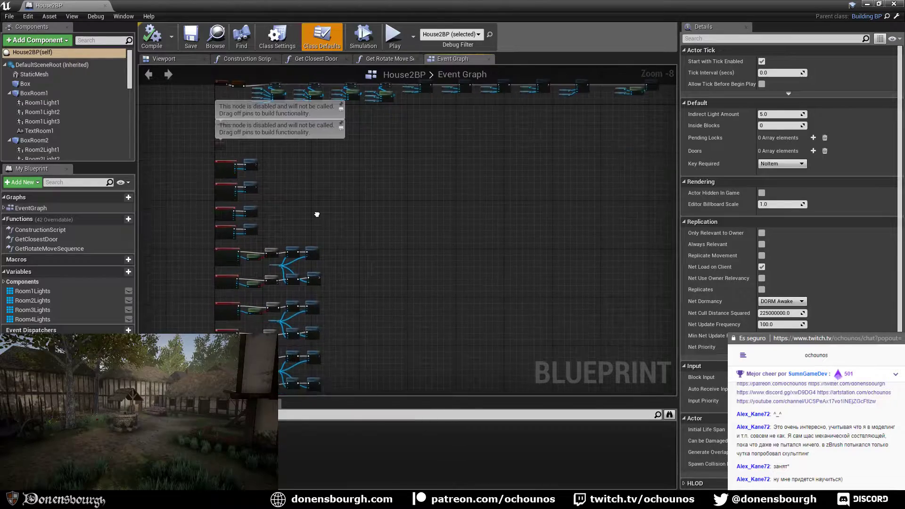
pyautogui.scroll(-3, 317, 214)
pyautogui.moveTo(387, 267); pyautogui.dragTo(229, 222, button='right')
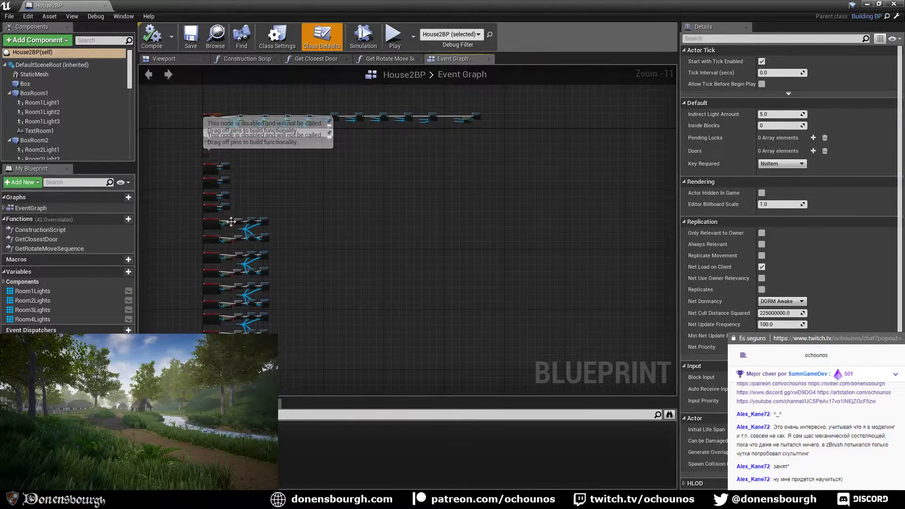
pyautogui.moveTo(297, 239); pyautogui.dragTo(331, 211, button='right')
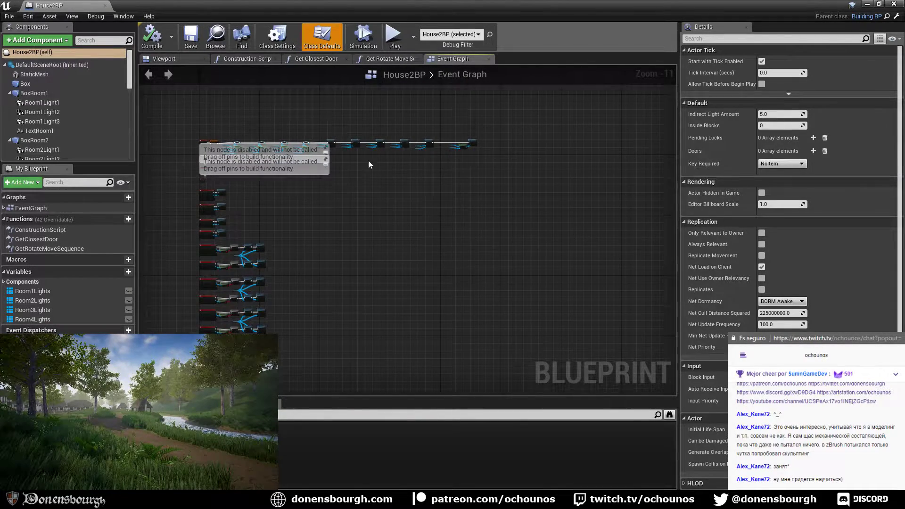
# - Examine the GetClosestDoor and GetRotateMoveSequence function graphs of House2BP and close both graphs
pyautogui.doubleClick(32, 240)
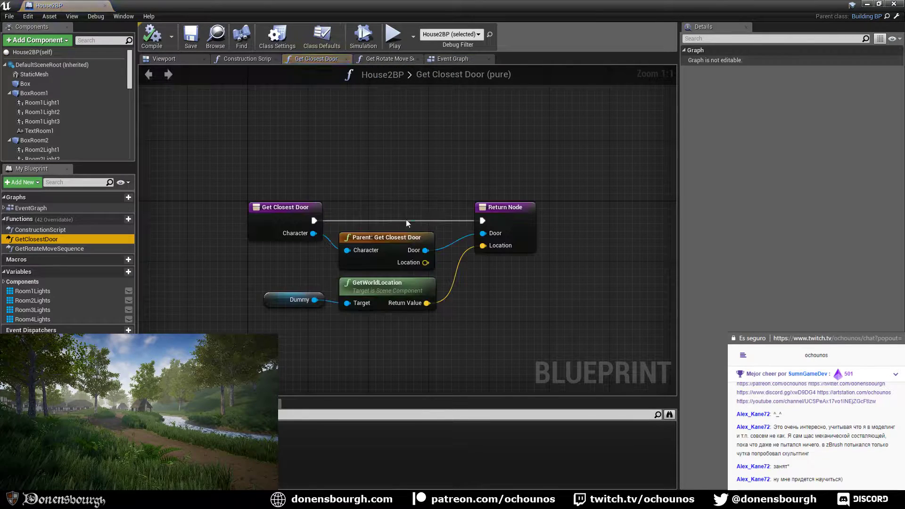
pyautogui.doubleClick(64, 249)
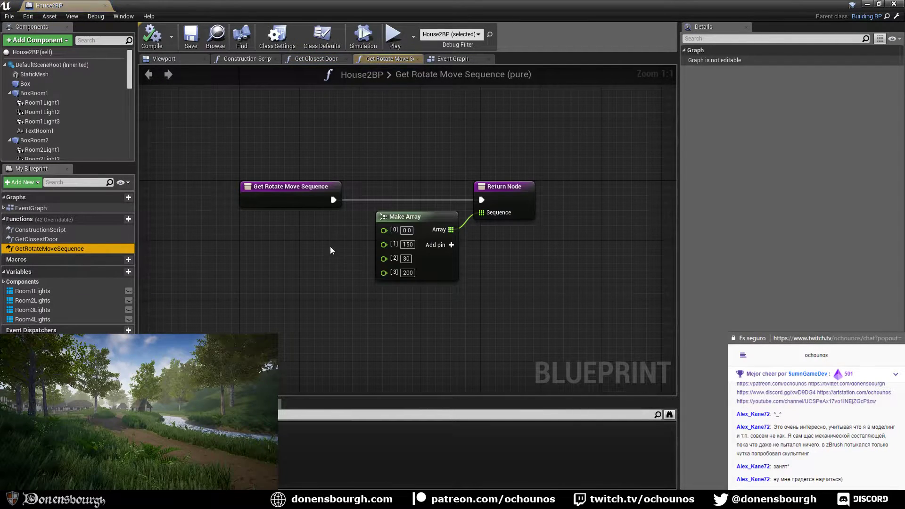
pyautogui.moveTo(317, 259); pyautogui.dragTo(307, 275, button='right')
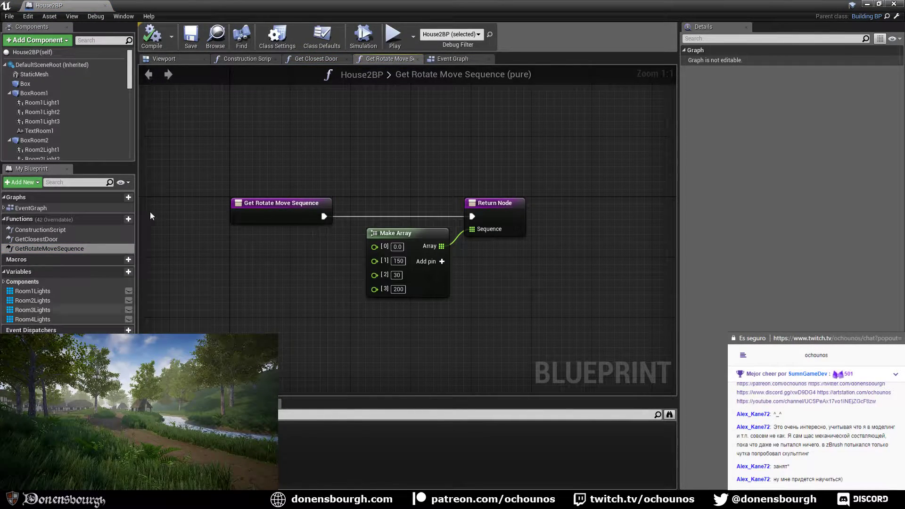
pyautogui.click(418, 59)
pyautogui.click(348, 59)
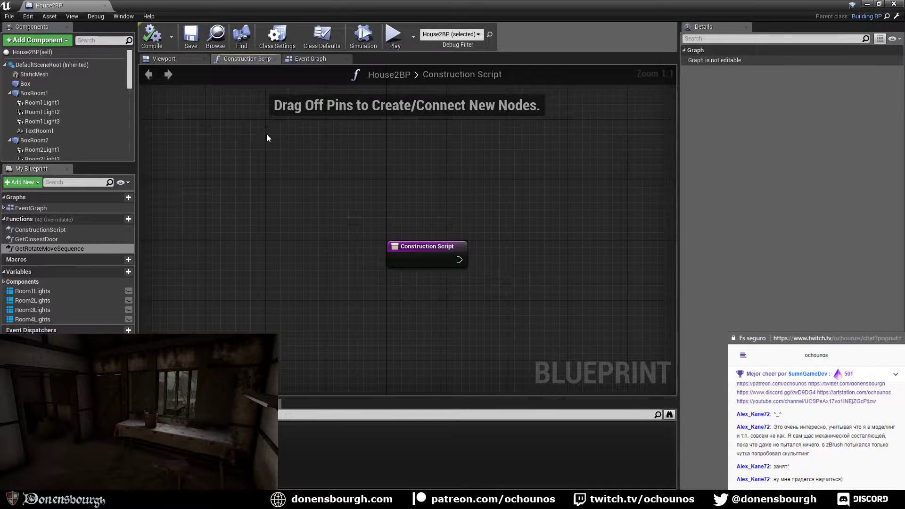
# - Look over the House2BP Event Graph once more and close the blueprint
pyautogui.click(311, 58)
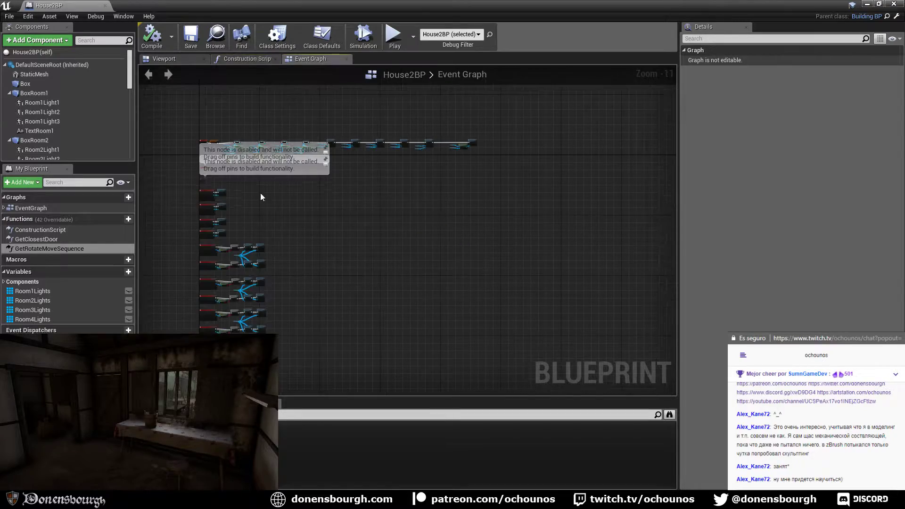
pyautogui.moveTo(268, 244); pyautogui.dragTo(260, 214, button='right')
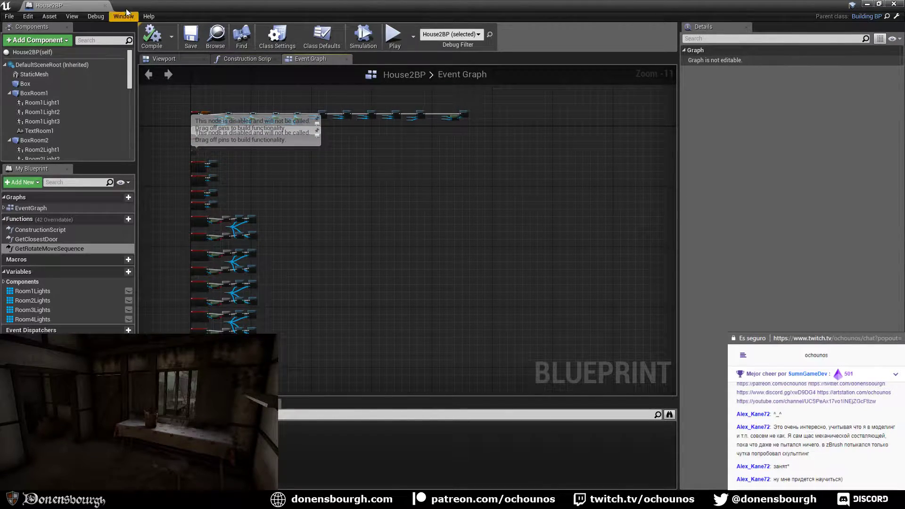
pyautogui.click(105, 6)
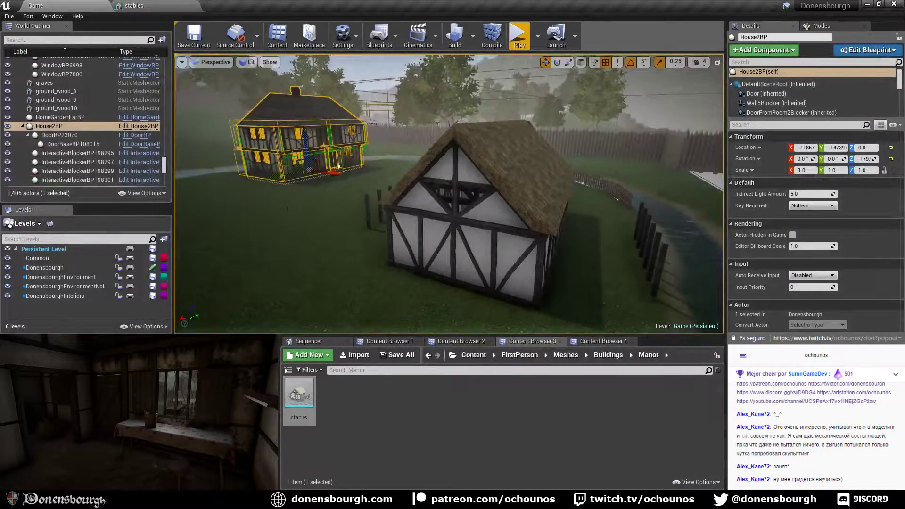
# - View the stables from its front corner, select it to check its static mesh setup, and clear the selection
pyautogui.moveTo(288, 211); pyautogui.dragTo(432, 170, button='right')
pyautogui.press('Escape')
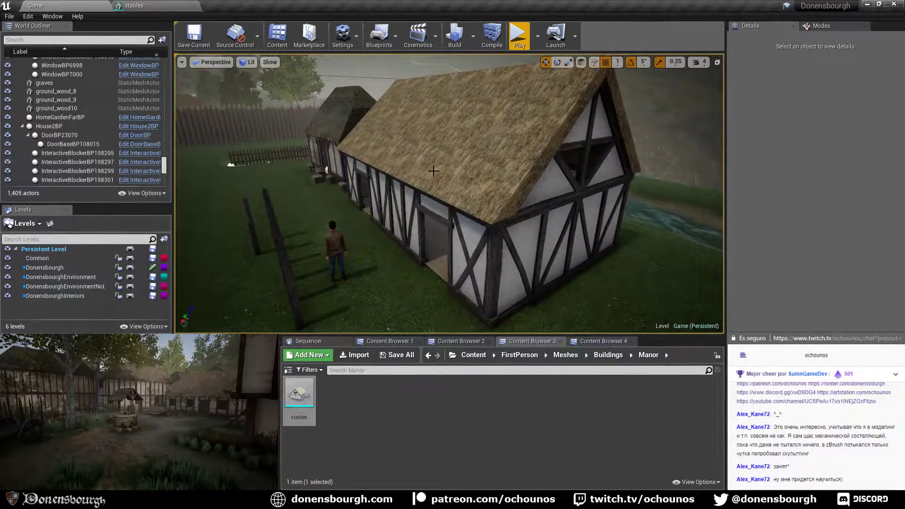
pyautogui.click(433, 170)
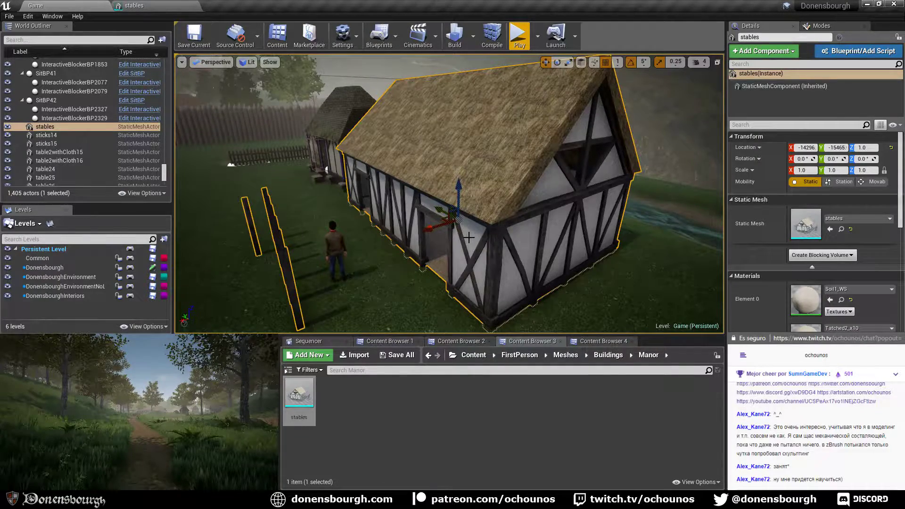
pyautogui.scroll(-4, 469, 237)
pyautogui.moveTo(468, 237)
pyautogui.mouseDown(button='right')
pyautogui.moveTo(468, 246)
pyautogui.moveTo(467, 234)
pyautogui.mouseUp(button='right')
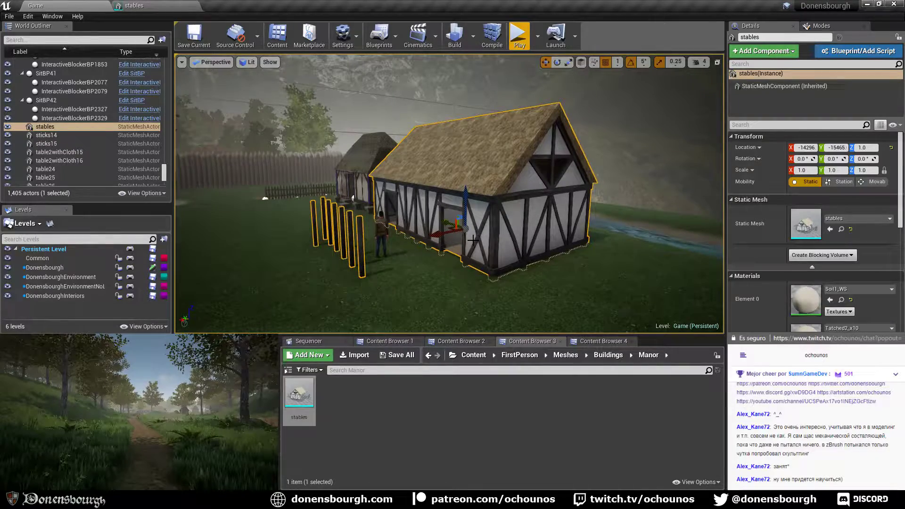
pyautogui.press('Escape')
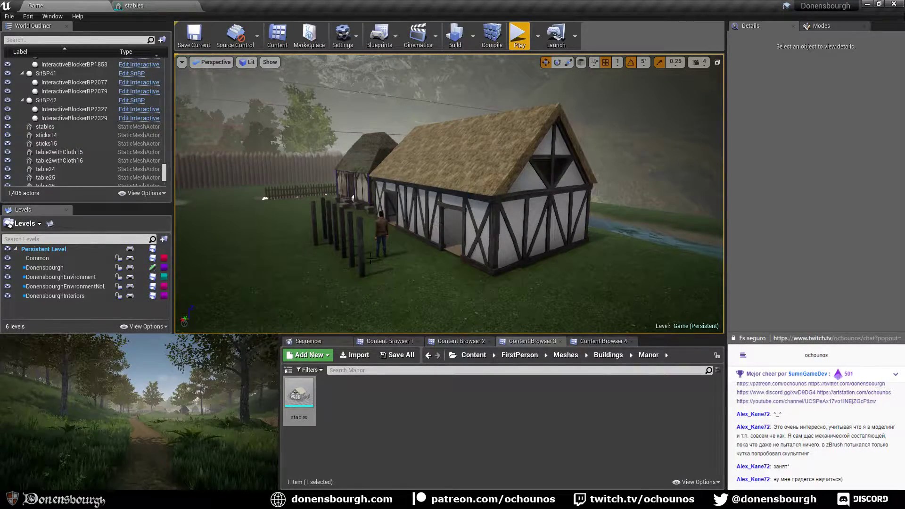
# - Fly through the village to the small thatched cottage under the trees and view its front and side
pyautogui.moveTo(370, 258); pyautogui.dragTo(434, 229, button='right')
pyautogui.press('w')
pyautogui.press('w')
pyautogui.press('w')
pyautogui.press('w')
pyautogui.press('w')
pyautogui.press('w')
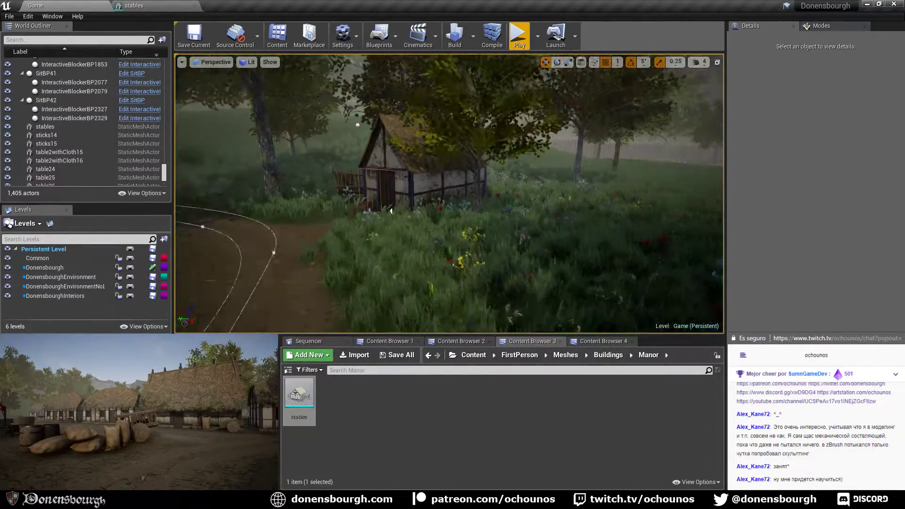
pyautogui.moveTo(391, 211); pyautogui.dragTo(364, 226, button='right')
pyautogui.moveTo(408, 257); pyautogui.dragTo(370, 244, button='right')
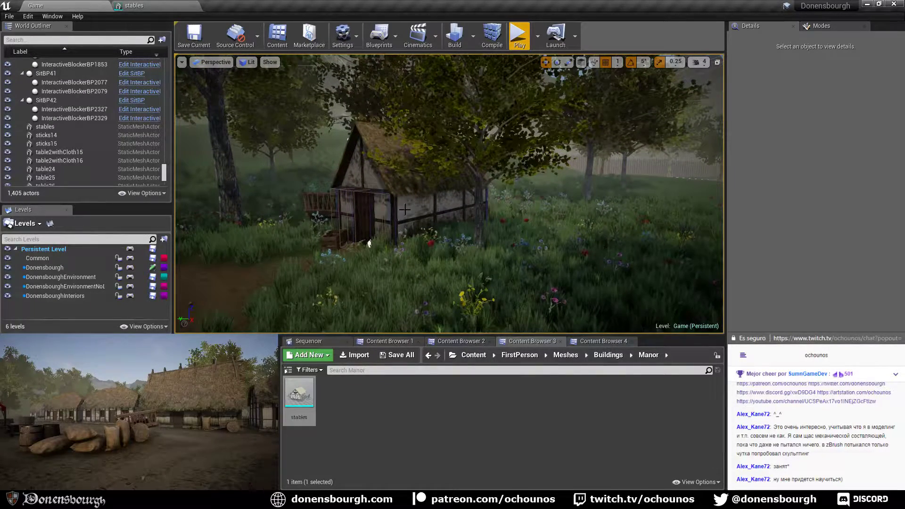
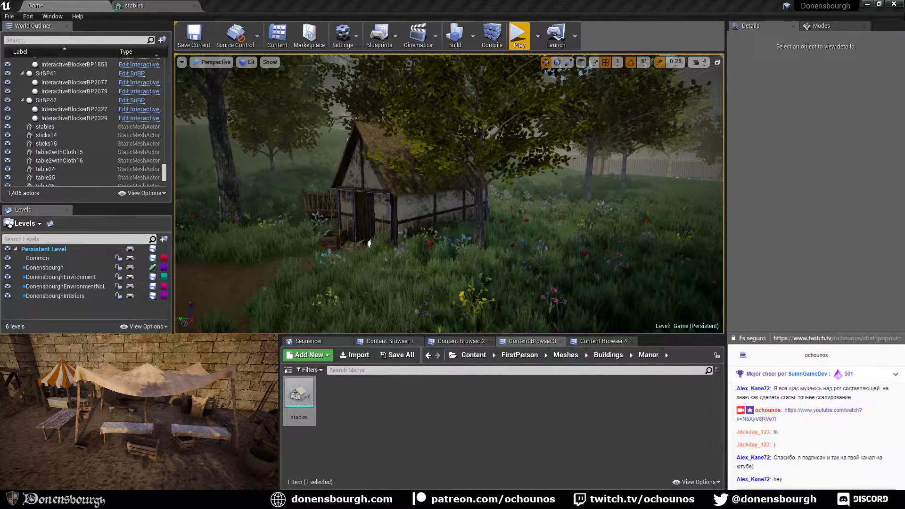
# - Hide the editor icons with Game View and move to the half-timbered house beside the red-and-white market stall
pyautogui.moveTo(450, 194); pyautogui.dragTo(287, 189, button='right')
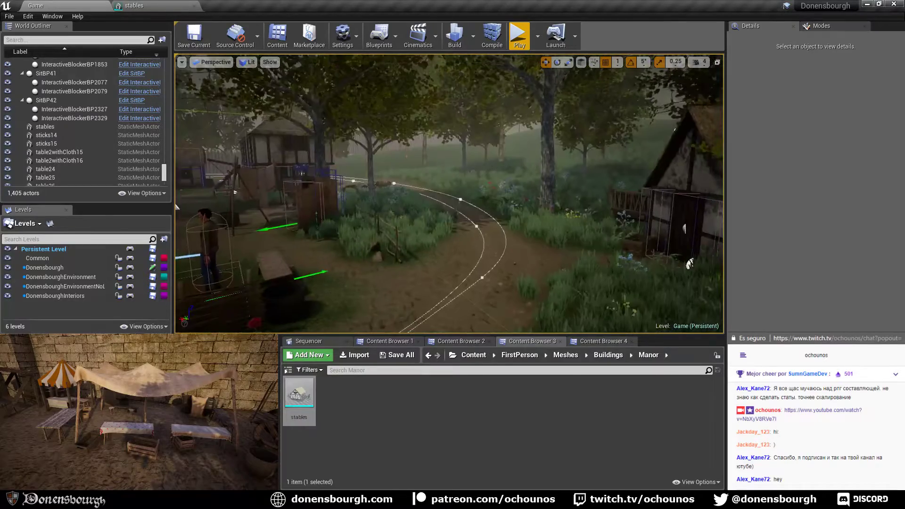
pyautogui.scroll(3, 478, 234)
pyautogui.press('g')
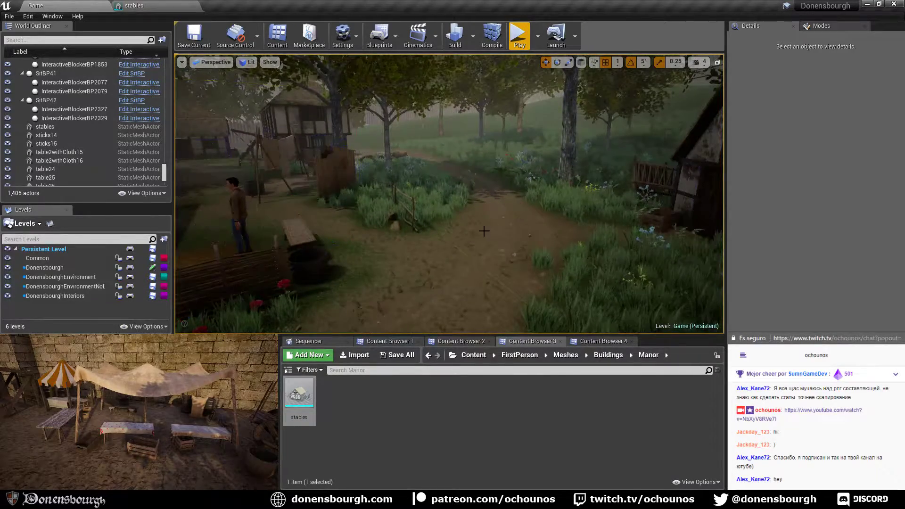
pyautogui.moveTo(484, 232)
pyautogui.mouseDown(button='right')
pyautogui.moveTo(549, 227)
pyautogui.moveTo(458, 234)
pyautogui.moveTo(472, 234)
pyautogui.mouseUp(button='right')
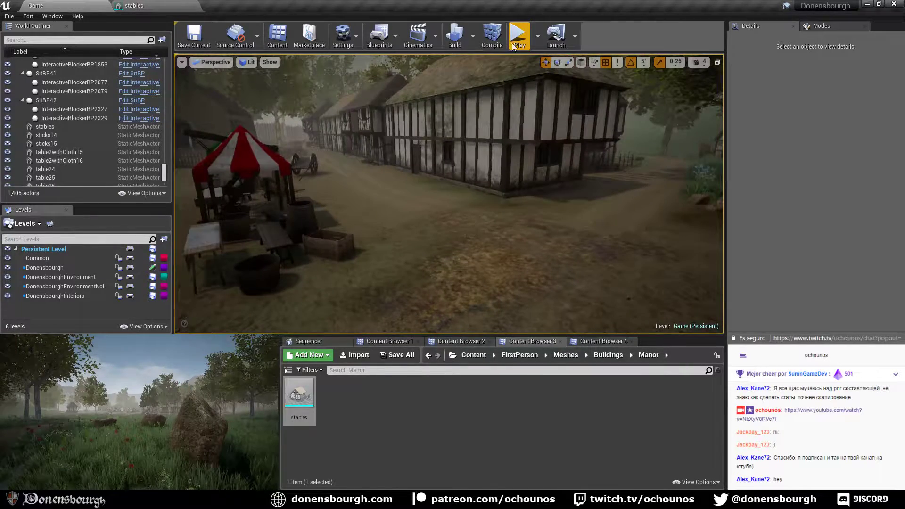
# - Start a play session beside the market stall, check the inventory screen with its character needs, and return to the game
pyautogui.click(518, 37)
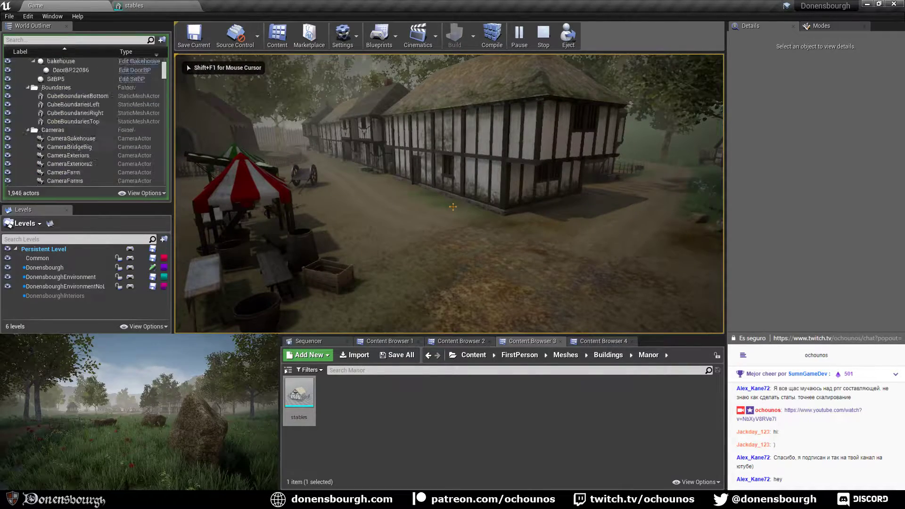
pyautogui.press('w')
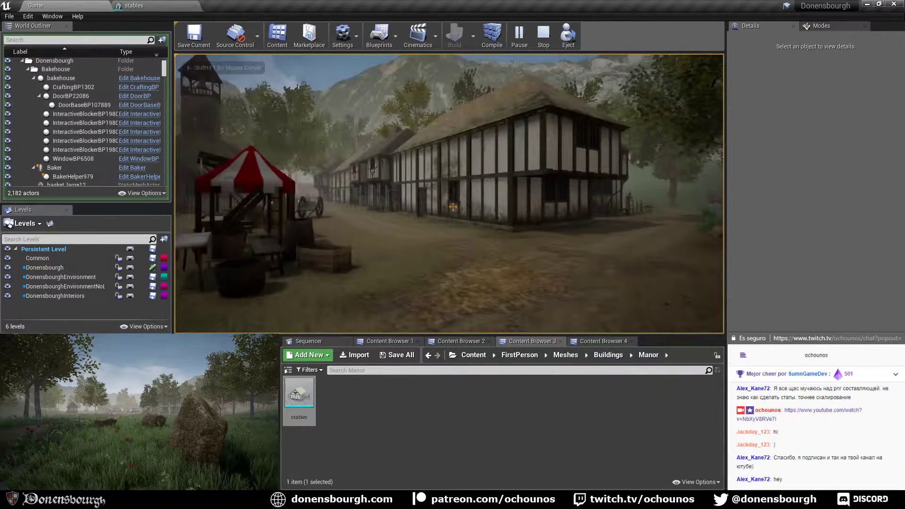
pyautogui.press('Tab')
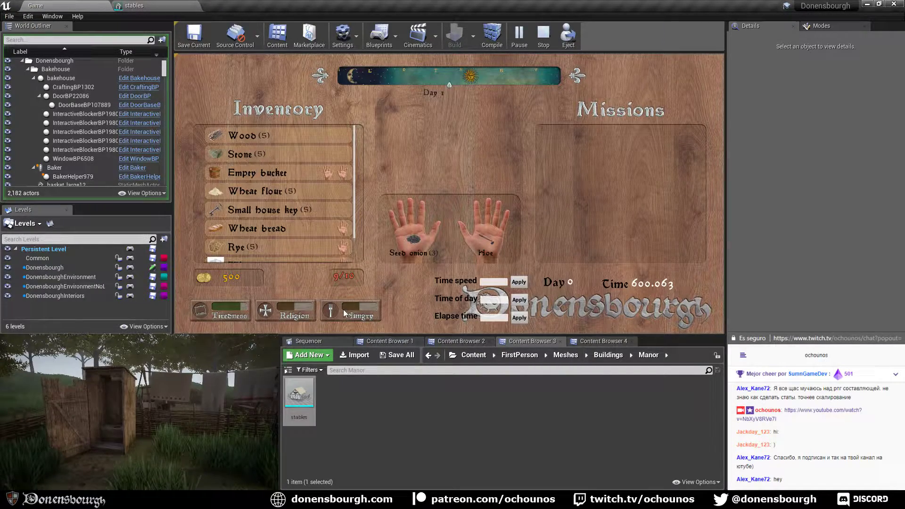
pyautogui.click(400, 229)
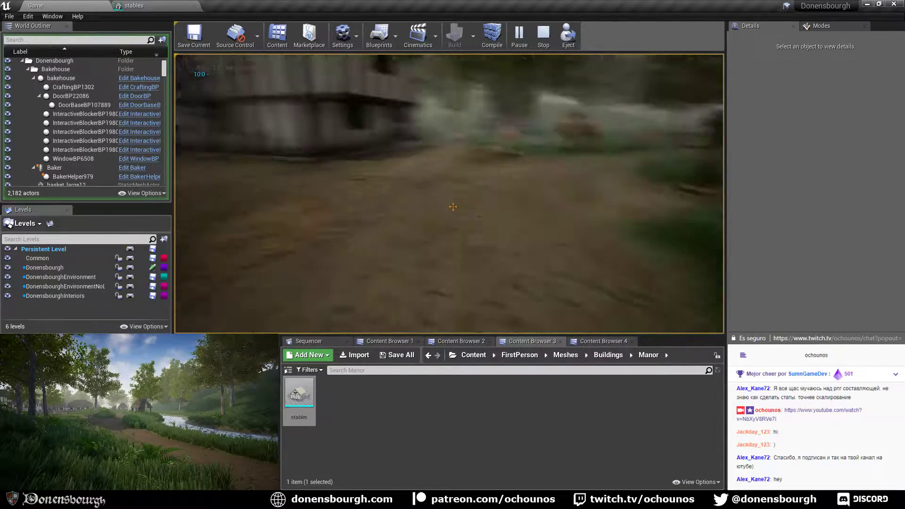
# - Run along the path to the small thatched cottage, enter it, and look around inside
pyautogui.press('w')
pyautogui.press('shift')
pyautogui.press('w')
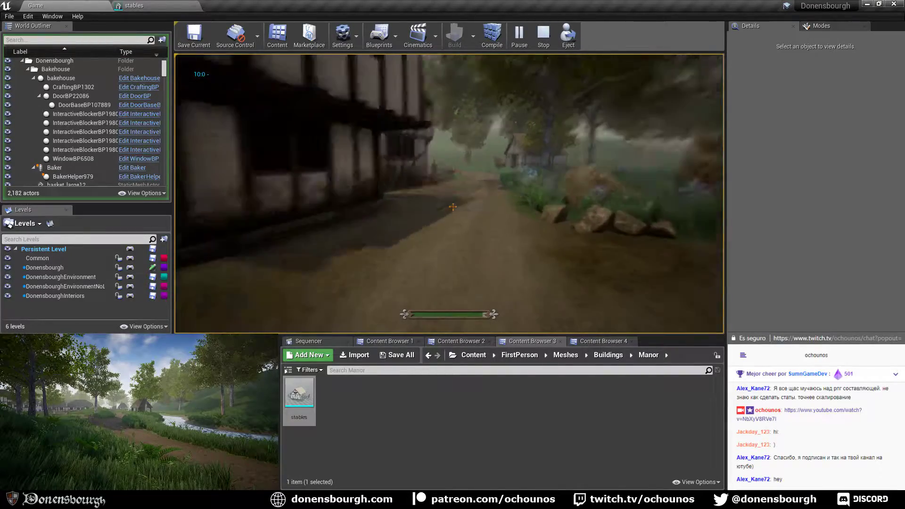
pyautogui.press('w')
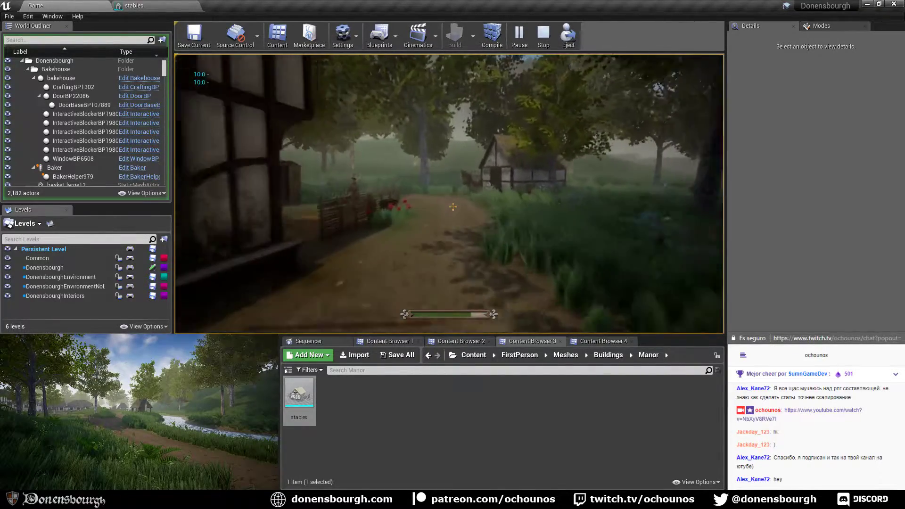
pyautogui.press('w')
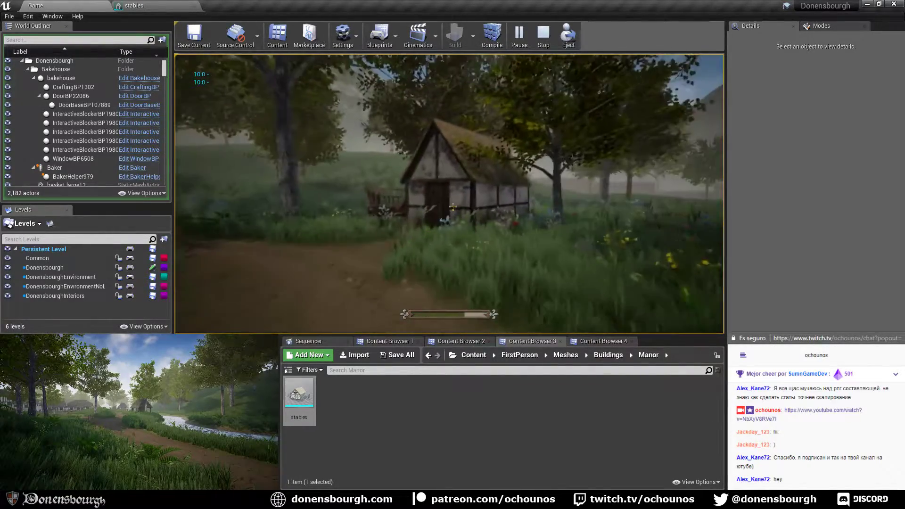
pyautogui.press('w')
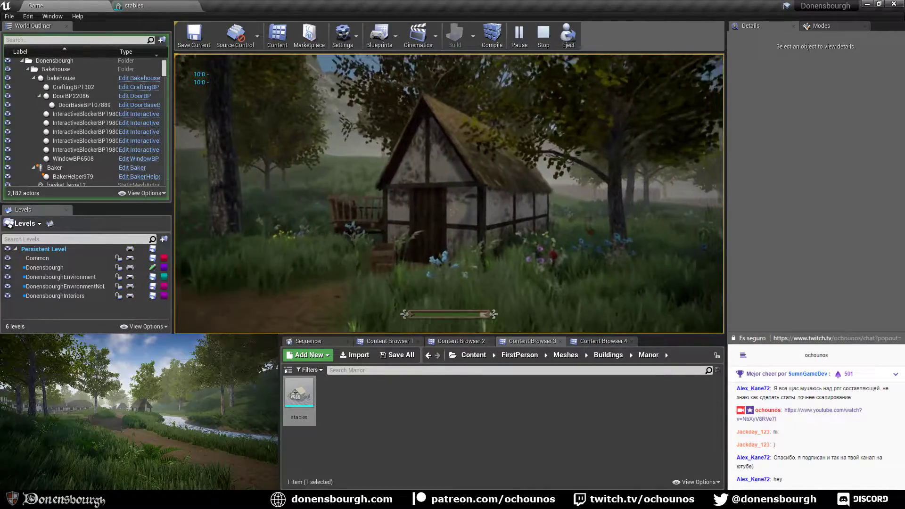
pyautogui.press('w')
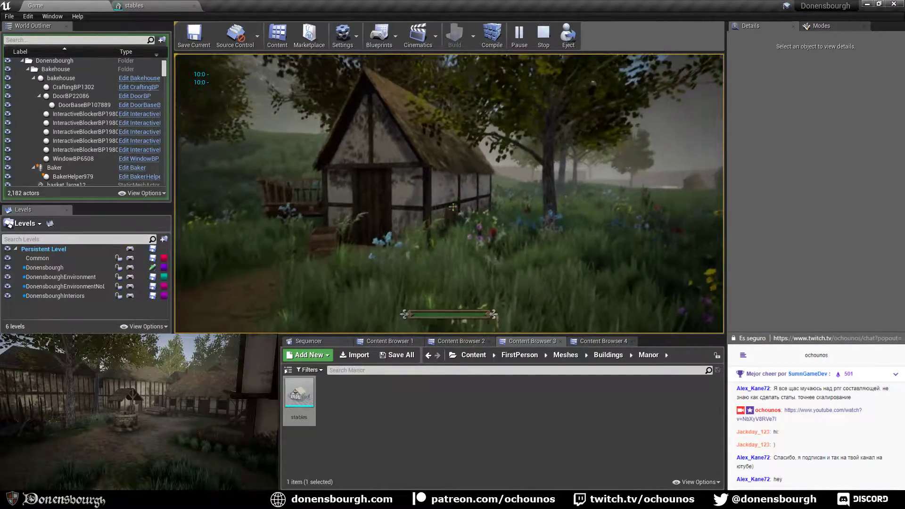
pyautogui.press('w')
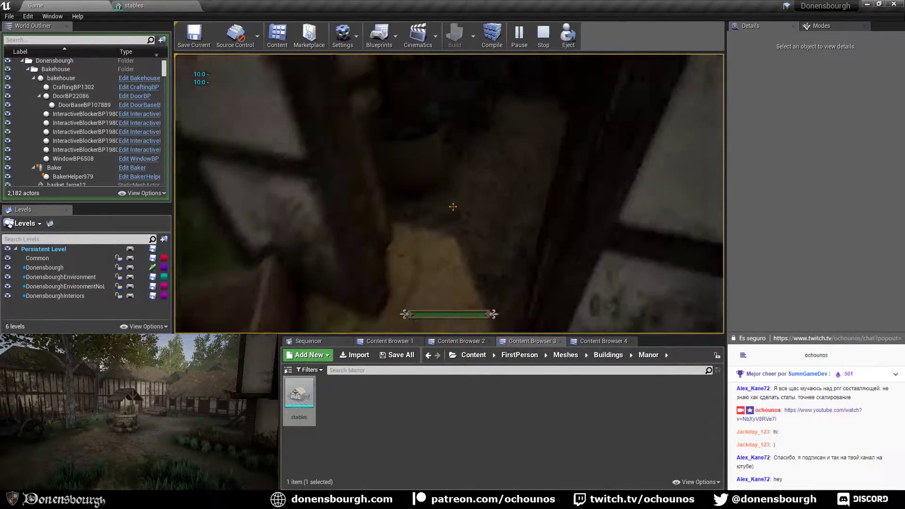
pyautogui.press('w')
pyautogui.press('w')
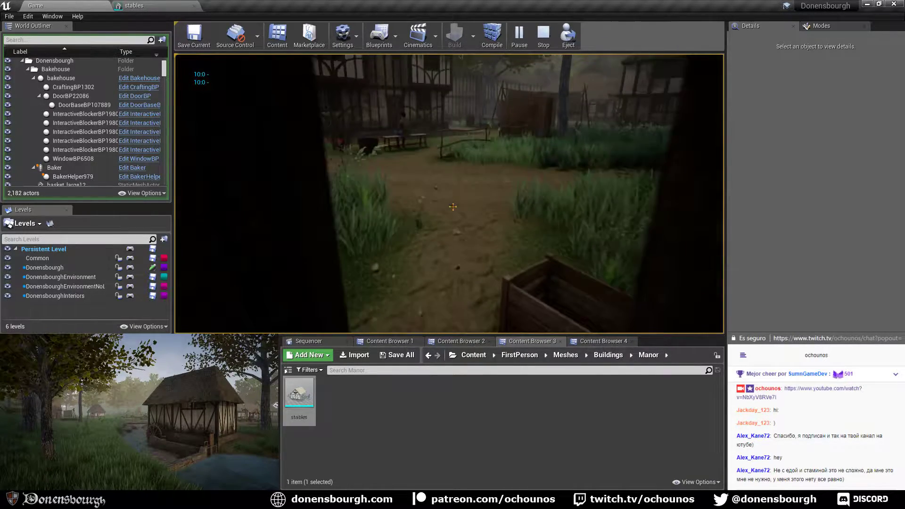
# - Leave the cottage, run back along the path to the market square, and look around its stalls
pyautogui.press('w')
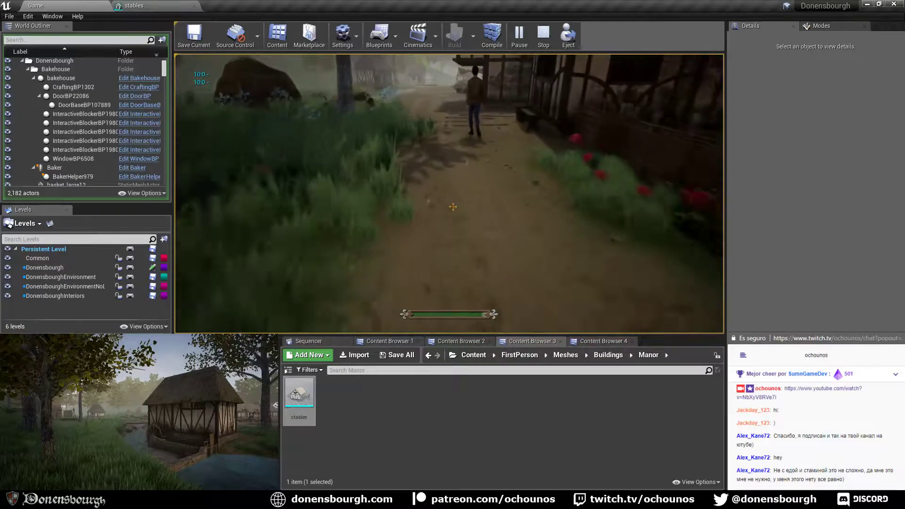
pyautogui.hotkey('shift', 'w')
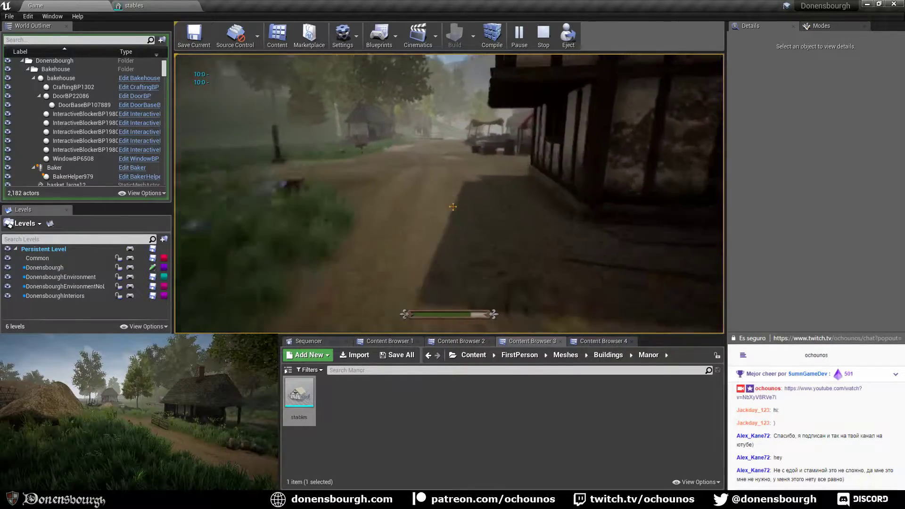
pyautogui.press('w')
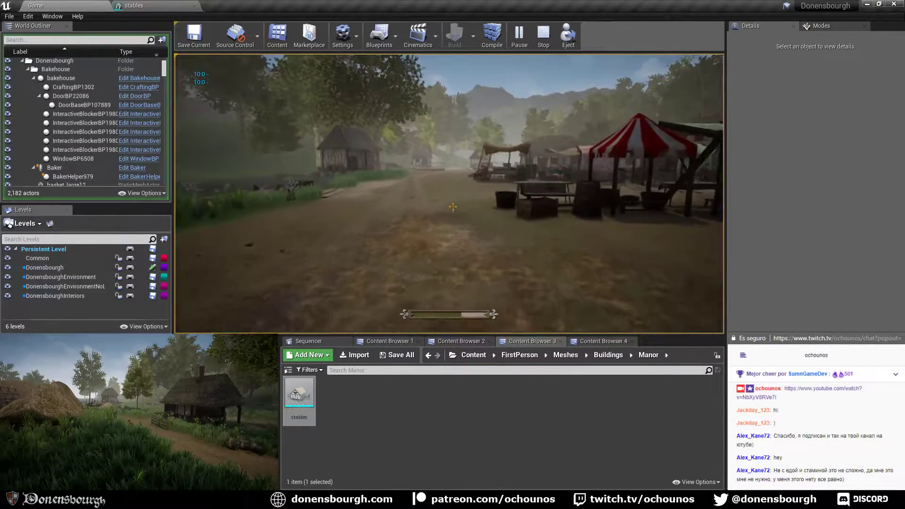
pyautogui.press('w')
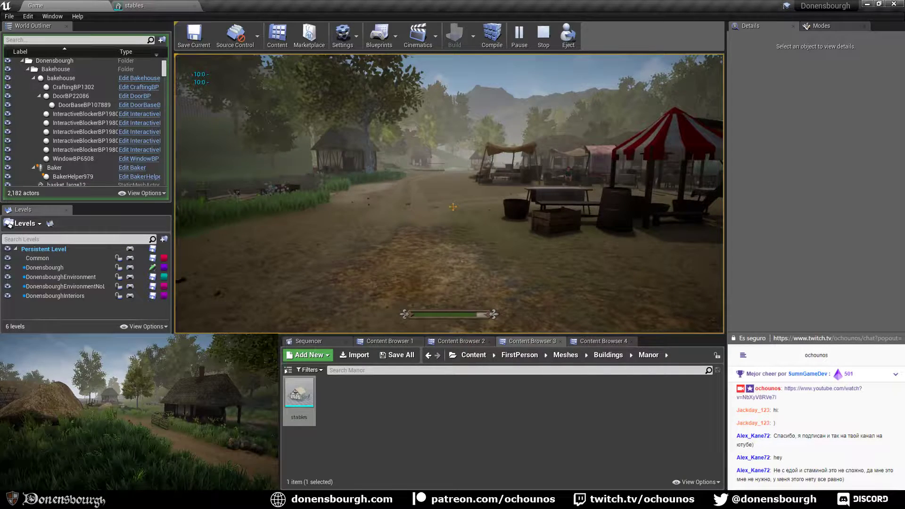
pyautogui.press('w')
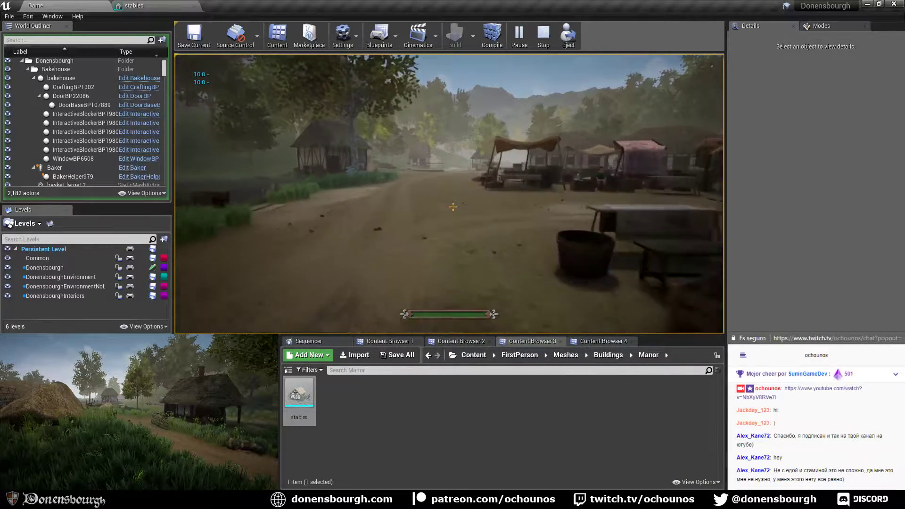
pyautogui.press('w')
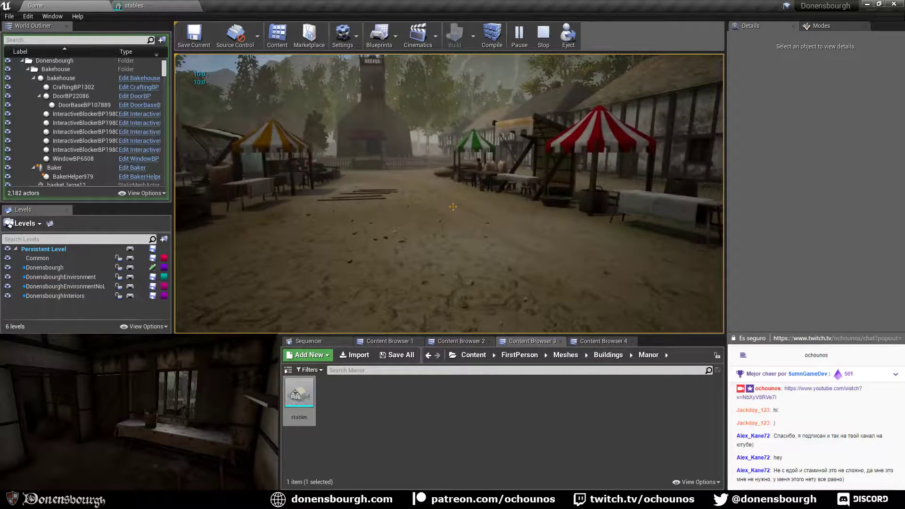
pyautogui.hotkey('shift', 'w')
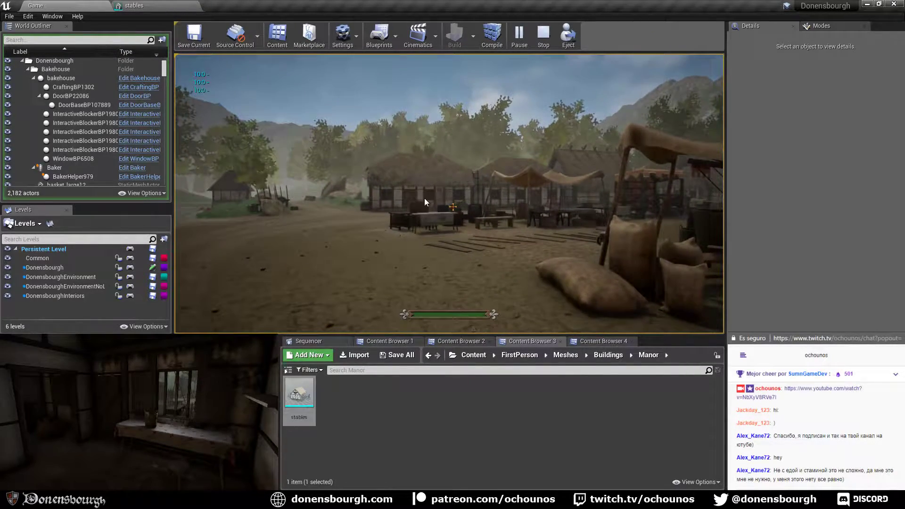
# - End the play session and look around the market stalls in the editor viewport, ending with the view towards the church tower
pyautogui.press('Escape')
pyautogui.moveTo(445, 248)
pyautogui.mouseDown(button='right')
pyautogui.moveTo(424, 262)
pyautogui.moveTo(445, 247)
pyautogui.mouseUp(button='right')
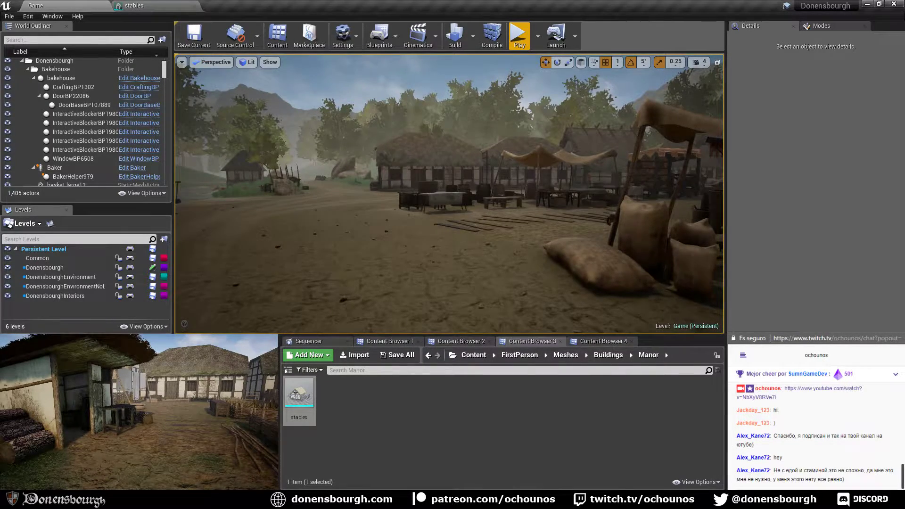
pyautogui.moveTo(308, 249); pyautogui.dragTo(327, 251, button='right')
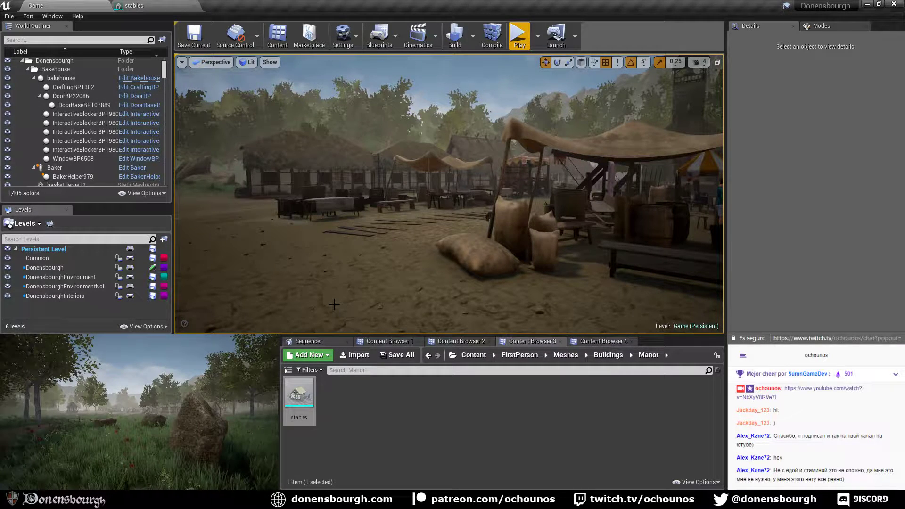
pyautogui.moveTo(334, 305); pyautogui.dragTo(414, 305, button='right')
pyautogui.press('w')
pyautogui.press('w')
pyautogui.press('w')
pyautogui.press('s')
pyautogui.moveTo(333, 294); pyautogui.dragTo(348, 278)
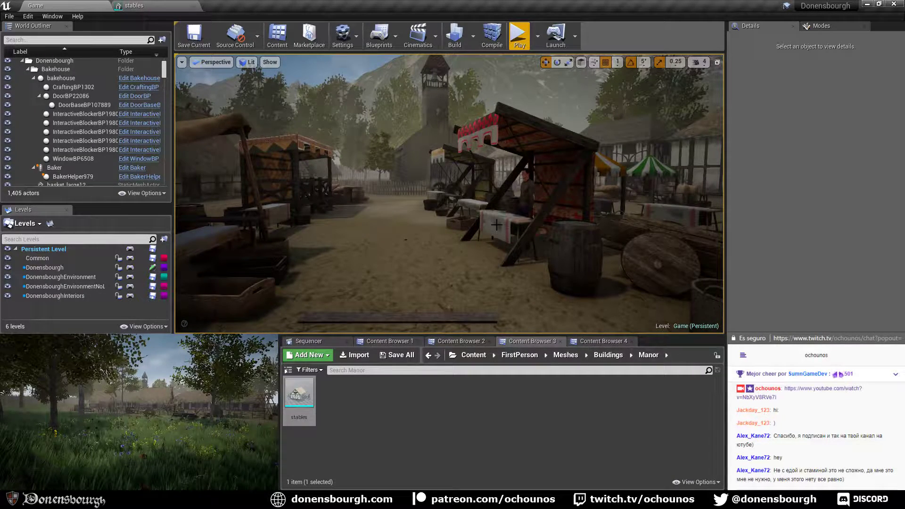
# - Move from the market out to the grassy manor grounds and examine the thatched stables and neighbouring half-timbered house from above
pyautogui.moveTo(439, 252); pyautogui.dragTo(403, 195)
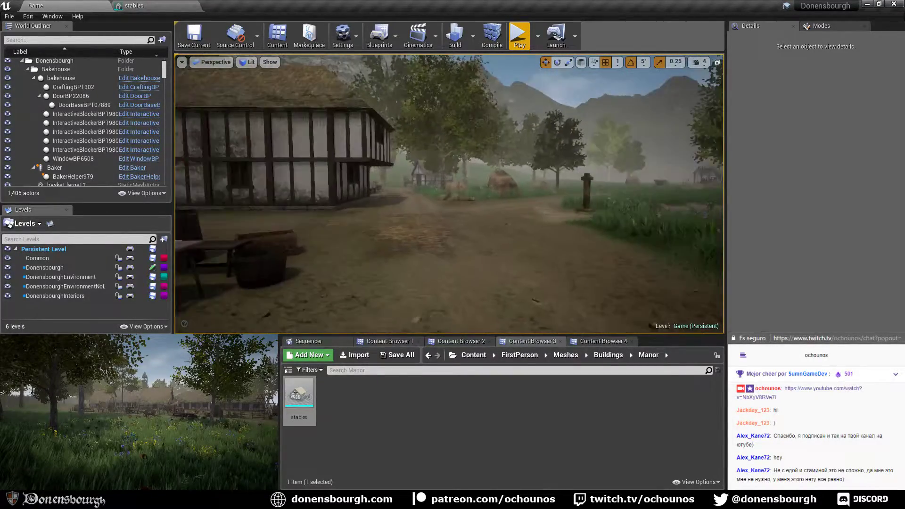
pyautogui.moveTo(449, 194); pyautogui.dragTo(504, 243, button='right')
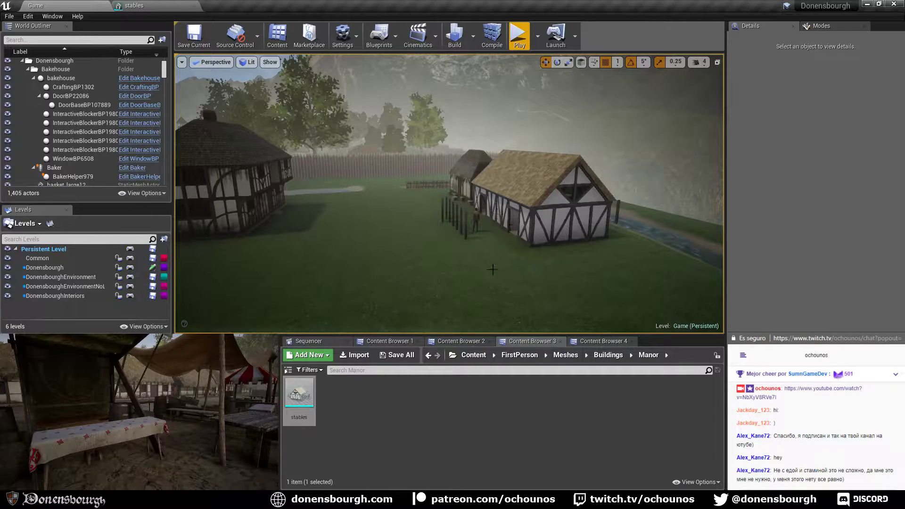
pyautogui.moveTo(492, 270)
pyautogui.mouseDown(button='right')
pyautogui.moveTo(483, 282)
pyautogui.moveTo(494, 260)
pyautogui.mouseUp(button='right')
pyautogui.moveTo(397, 277); pyautogui.dragTo(398, 277, button='right')
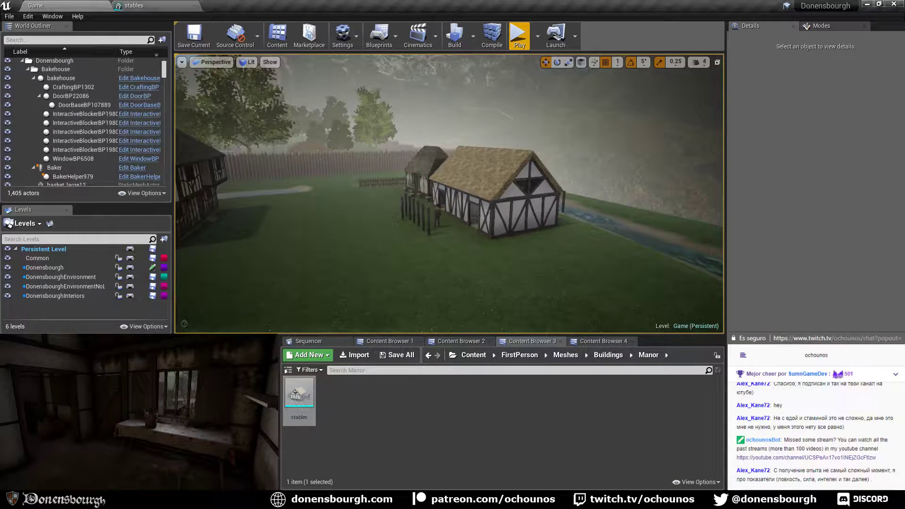
pyautogui.moveTo(432, 198); pyautogui.dragTo(433, 199, button='right')
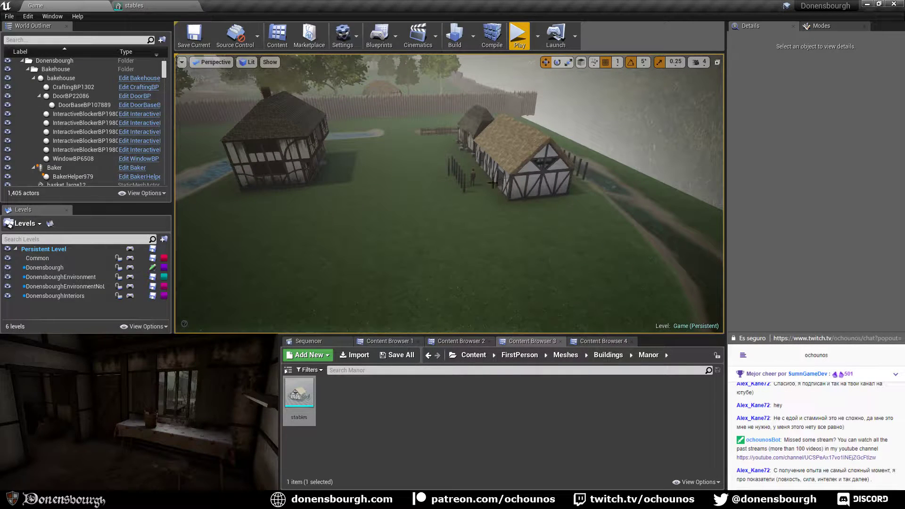
pyautogui.moveTo(406, 227); pyautogui.dragTo(380, 220, button='right')
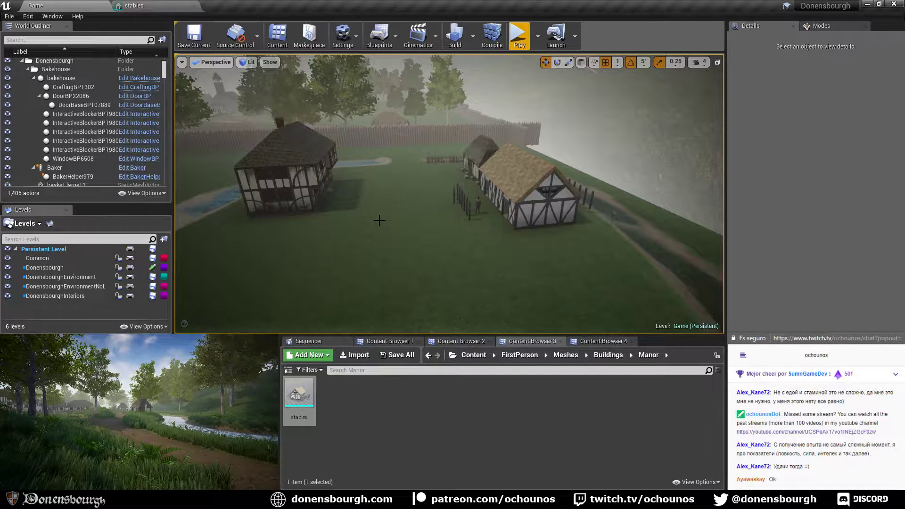
pyautogui.moveTo(429, 281); pyautogui.dragTo(433, 278, button='right')
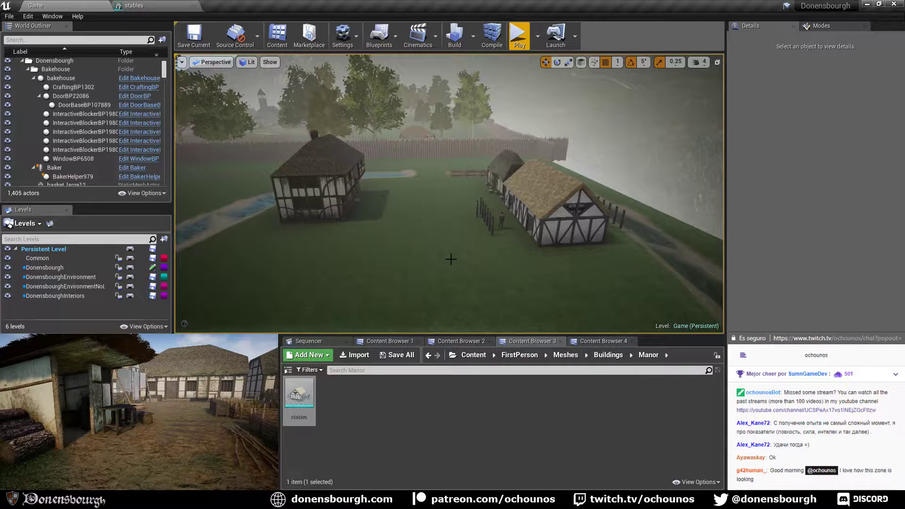
pyautogui.moveTo(399, 290)
pyautogui.mouseDown(button='right')
pyautogui.moveTo(406, 284)
pyautogui.moveTo(392, 289)
pyautogui.mouseUp(button='right')
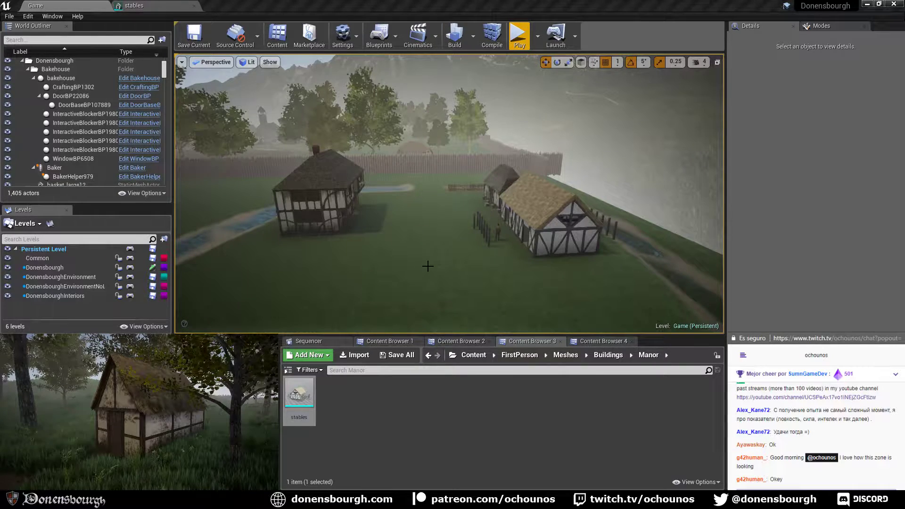
pyautogui.moveTo(415, 250)
pyautogui.mouseDown(button='right')
pyautogui.moveTo(417, 260)
pyautogui.moveTo(410, 238)
pyautogui.moveTo(412, 250)
pyautogui.moveTo(420, 246)
pyautogui.mouseUp(button='right')
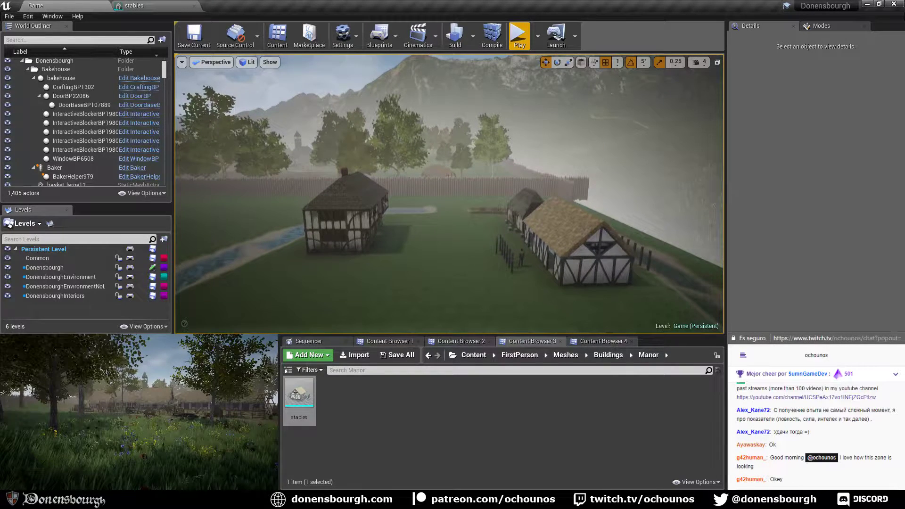